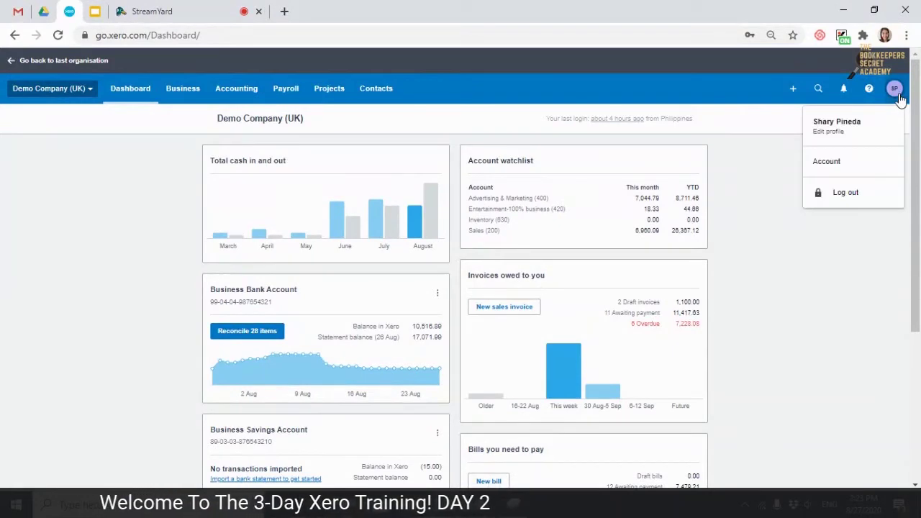
- Open the Files inbox of Demo Company (UK) and view the file upload dialog without uploading anything
{"action": "left_click", "coordinate": [772, 122]}
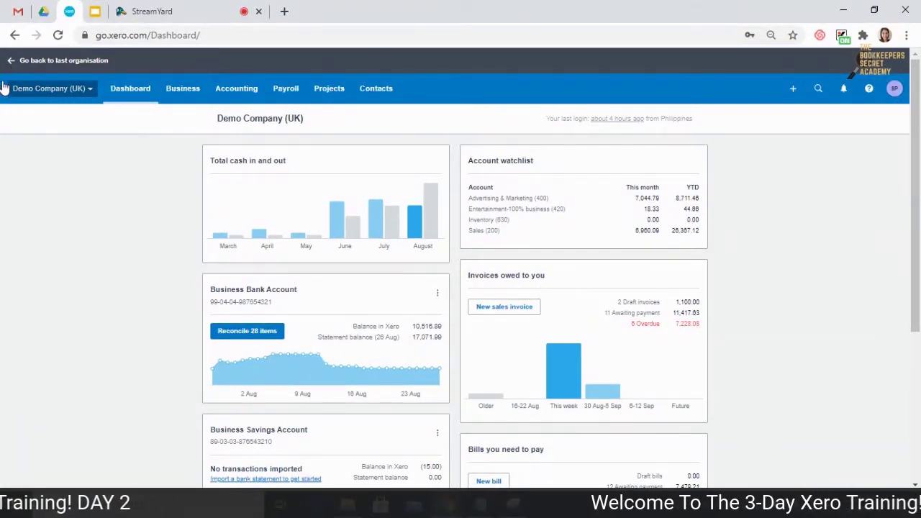
{"action": "left_click", "coordinate": [89, 89]}
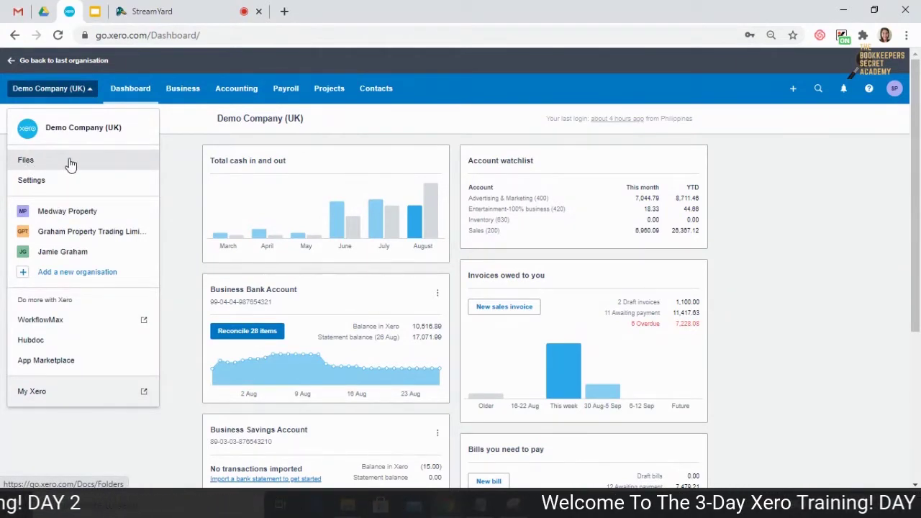
{"action": "left_click", "coordinate": [27, 164]}
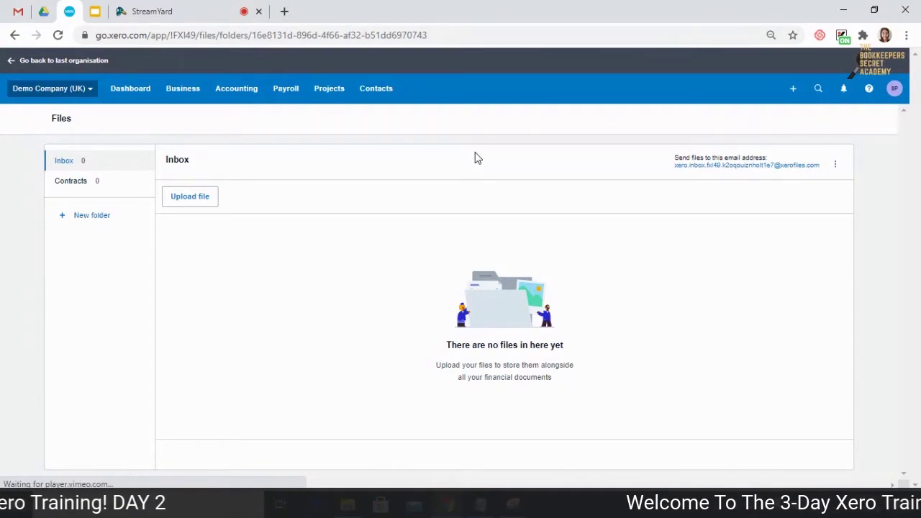
{"action": "left_click", "coordinate": [190, 196]}
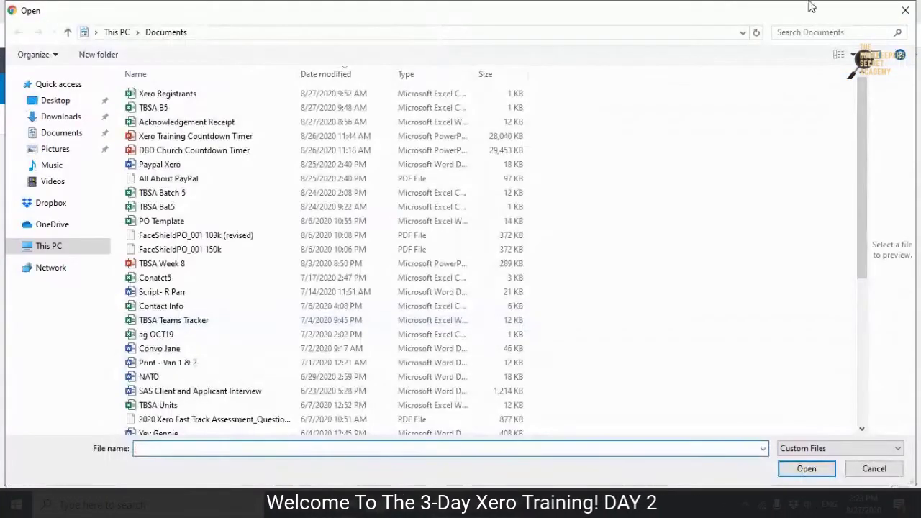
{"action": "left_click", "coordinate": [905, 10]}
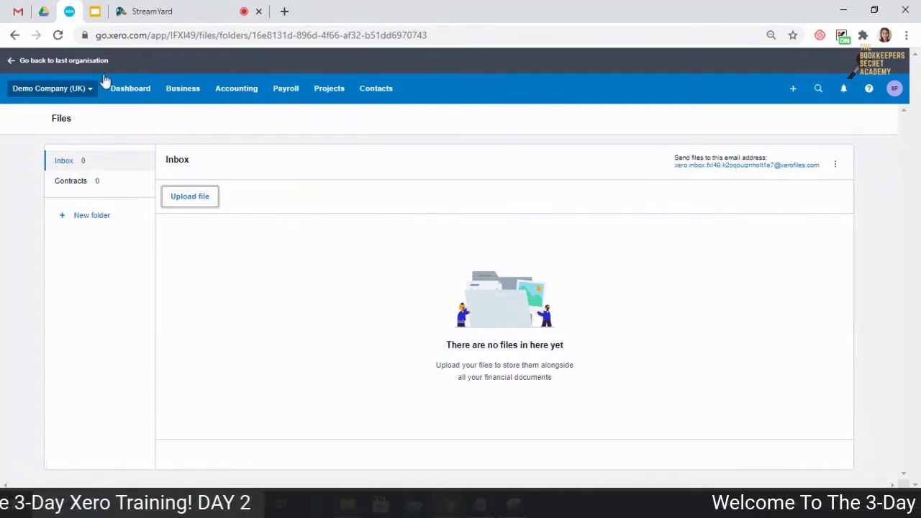
{"action": "left_click", "coordinate": [15, 35]}
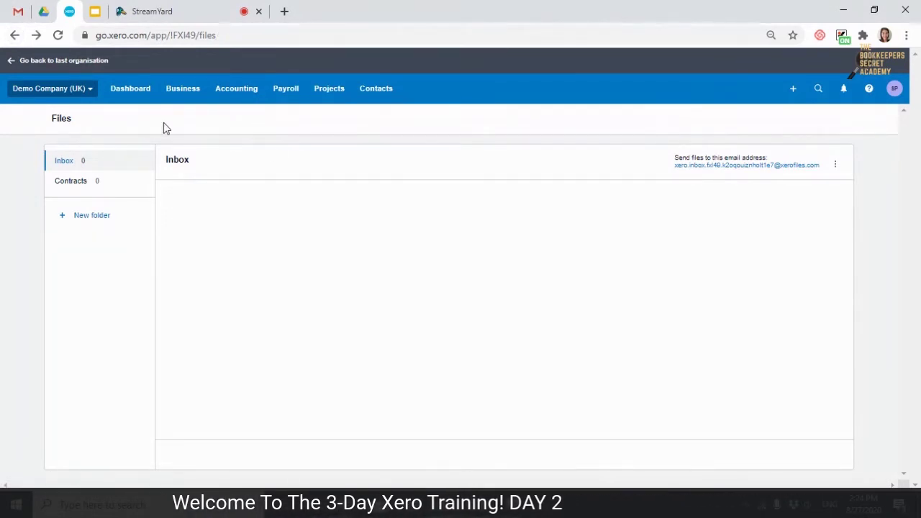
- Open My Xero from the organisation's options, review the list of organisations, and close that page
{"action": "left_click", "coordinate": [85, 92]}
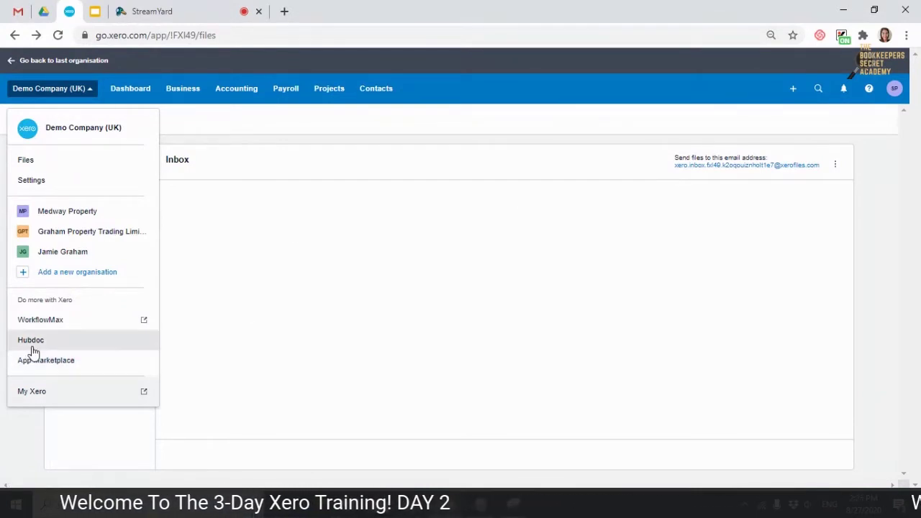
{"action": "left_click", "coordinate": [90, 397]}
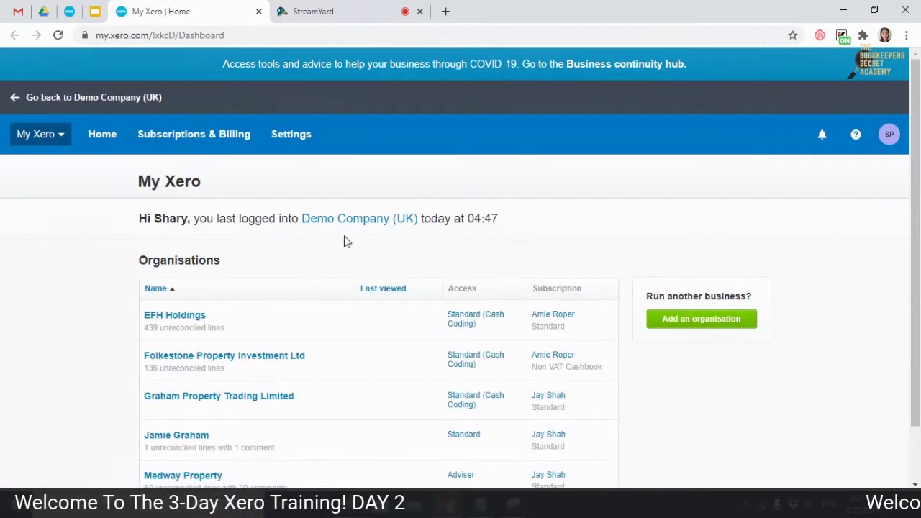
{"action": "scroll", "coordinate": [412, 249], "scroll_direction": "down", "scroll_amount": 1}
{"action": "scroll", "coordinate": [412, 248], "scroll_direction": "down", "scroll_amount": 1}
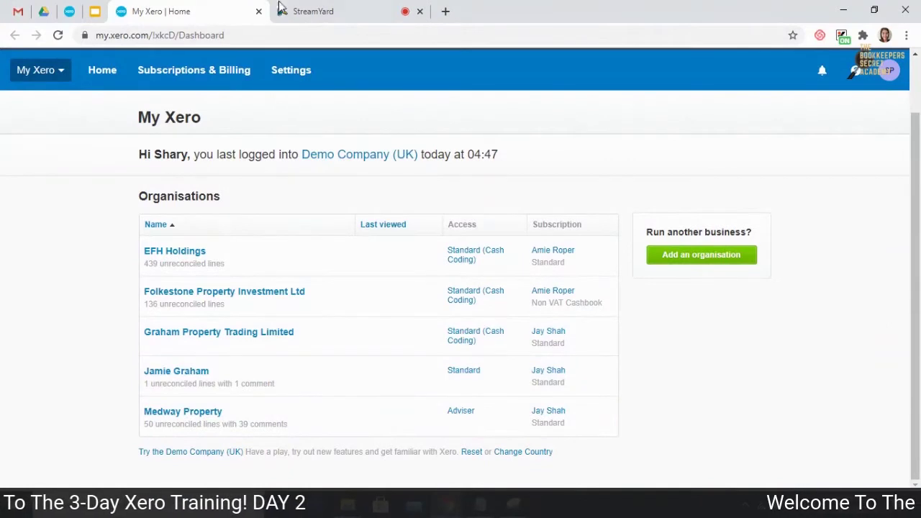
{"action": "left_click", "coordinate": [258, 12]}
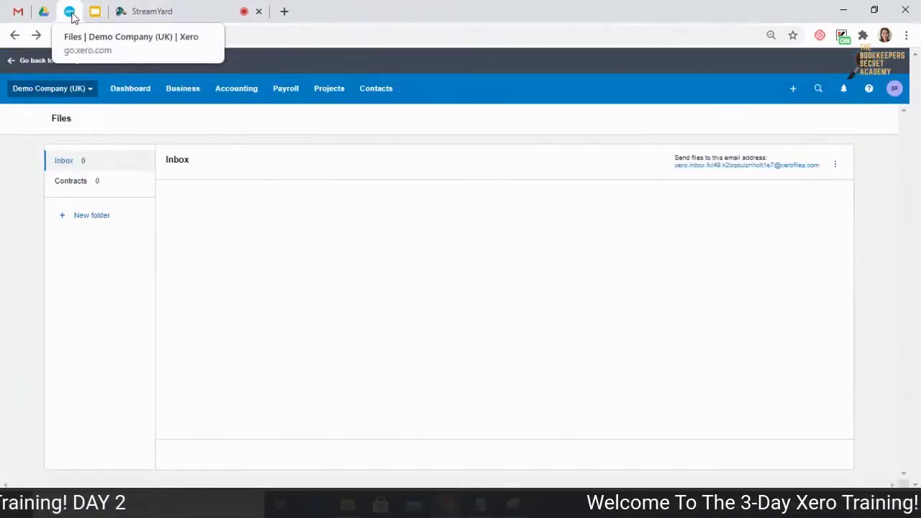
- Return to the dashboard, open Short-term cash flow and Business snapshot in separate browser tabs, and bring Short-term cash flow into view
{"action": "left_click", "coordinate": [115, 91]}
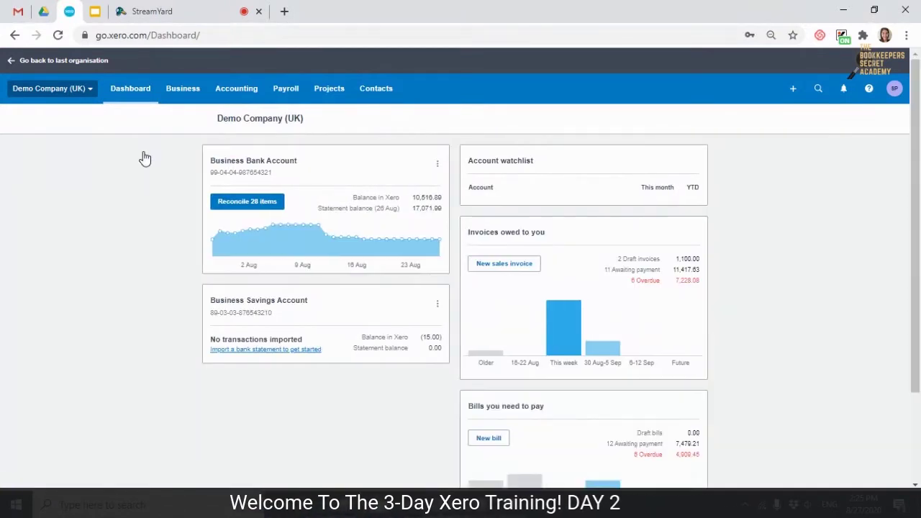
{"action": "left_click", "coordinate": [185, 94]}
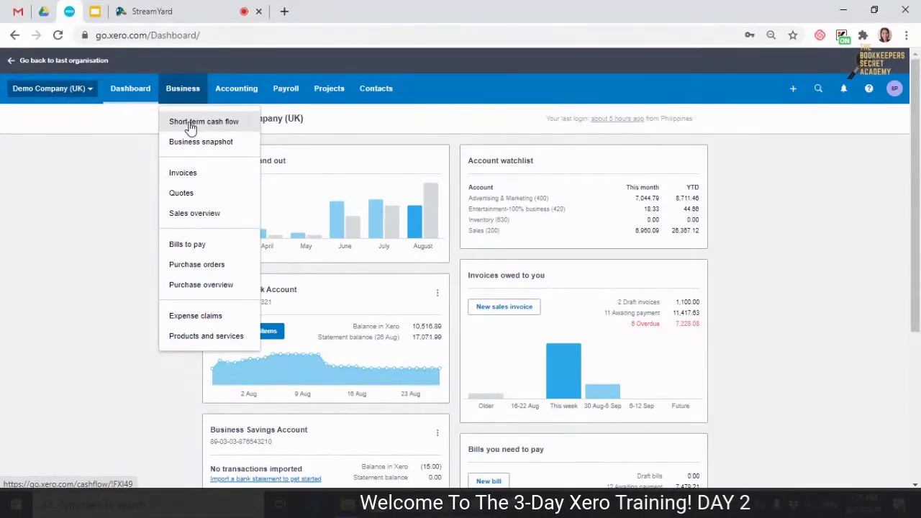
{"action": "right_click", "coordinate": [189, 127]}
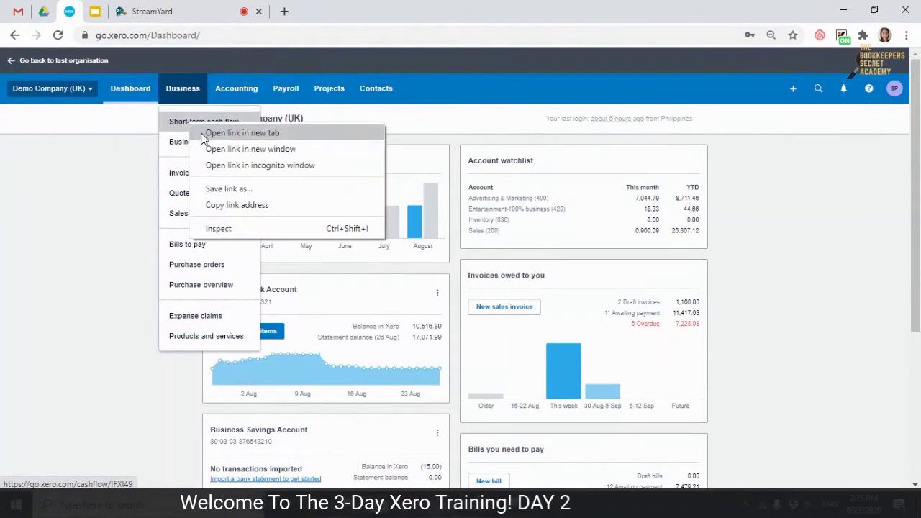
{"action": "left_click", "coordinate": [216, 132]}
{"action": "right_click", "coordinate": [207, 147]}
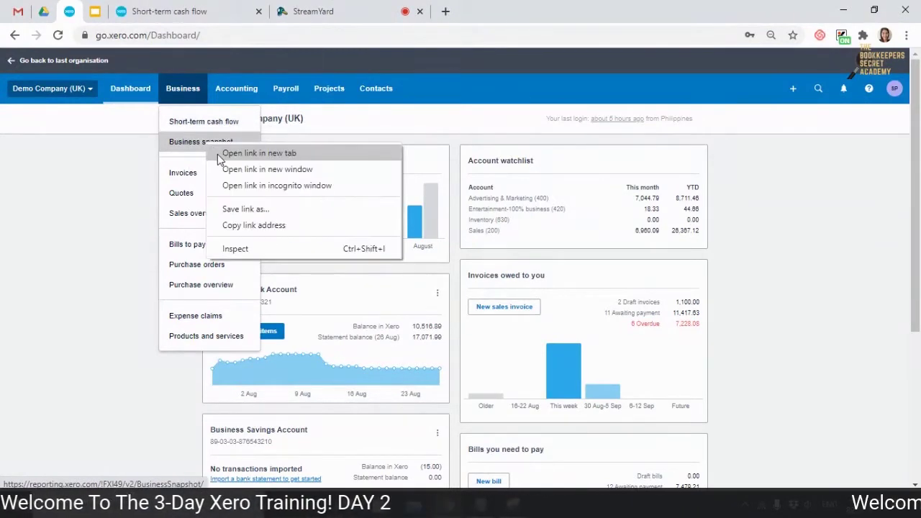
{"action": "left_click", "coordinate": [220, 155]}
{"action": "left_click", "coordinate": [169, 11]}
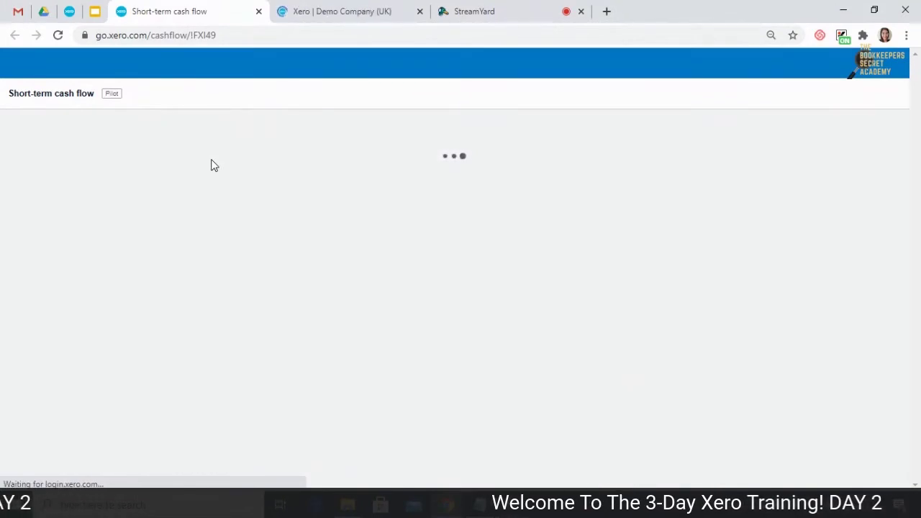
{"action": "left_click", "coordinate": [308, 10]}
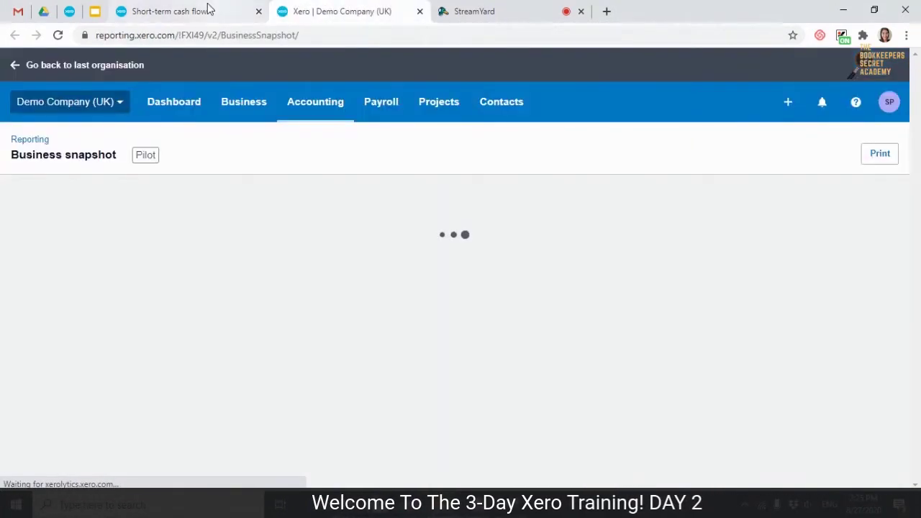
{"action": "left_click", "coordinate": [208, 9]}
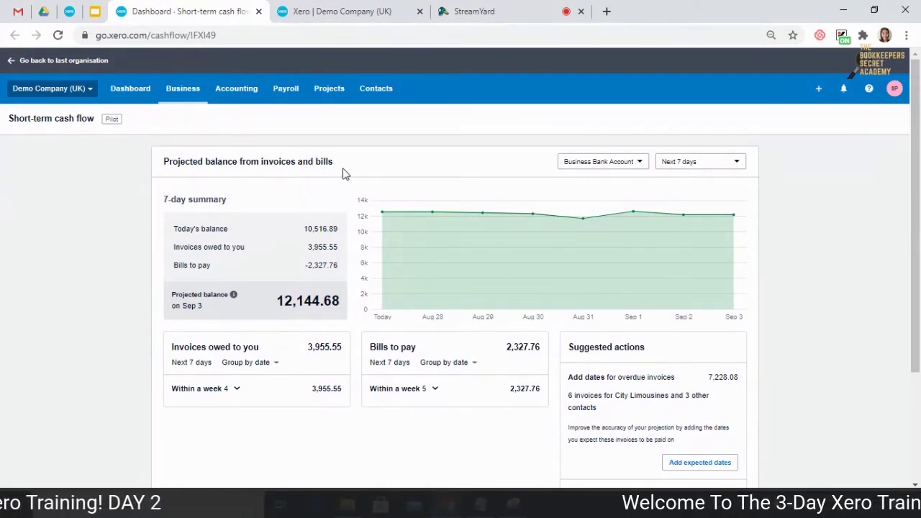
- Review the projected balance chart by date and set its period to Next 30 days
{"action": "mouse_move", "coordinate": [495, 229]}
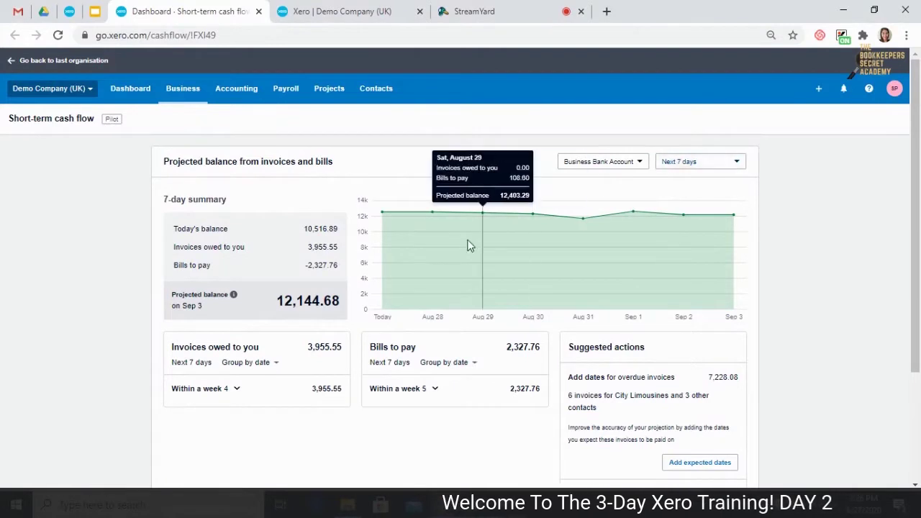
{"action": "mouse_move", "coordinate": [366, 230]}
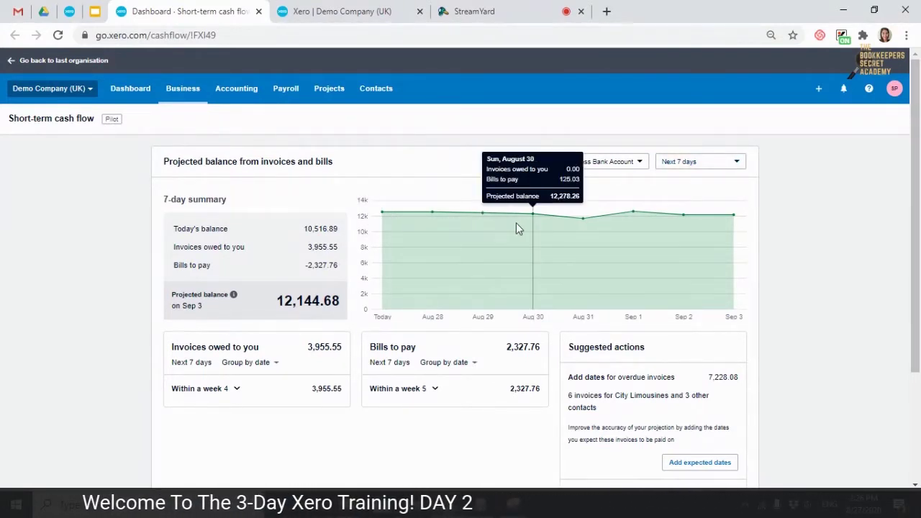
{"action": "mouse_move", "coordinate": [741, 266]}
{"action": "scroll", "coordinate": [730, 291], "scroll_direction": "down", "scroll_amount": 3}
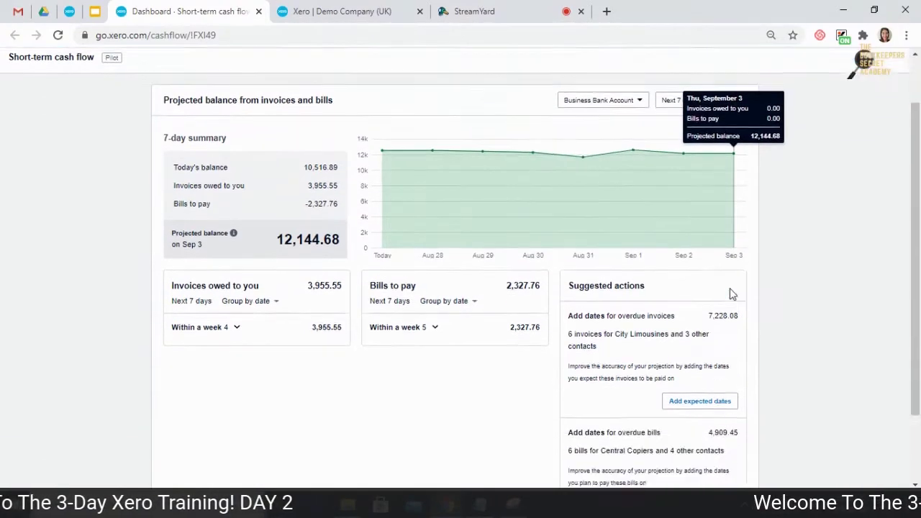
{"action": "scroll", "coordinate": [734, 295], "scroll_direction": "up", "scroll_amount": 2}
{"action": "scroll", "coordinate": [733, 294], "scroll_direction": "up", "scroll_amount": 1}
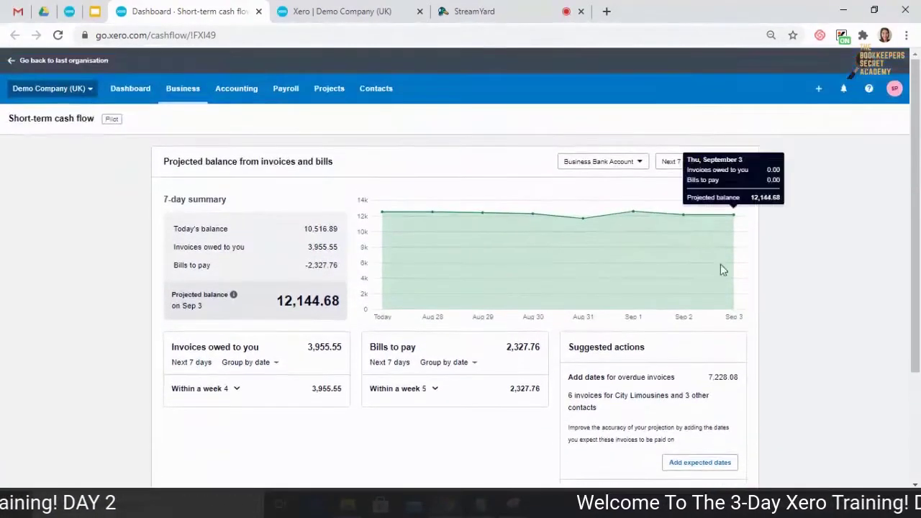
{"action": "left_click", "coordinate": [734, 162]}
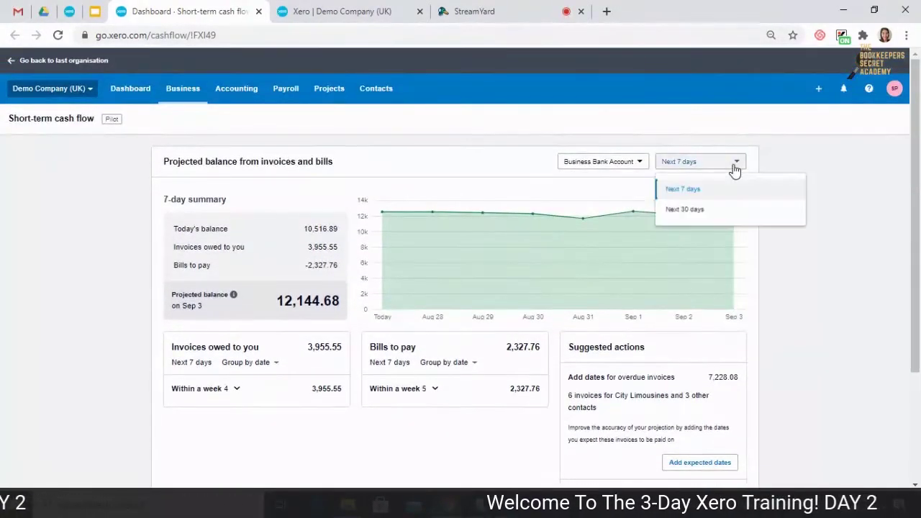
{"action": "left_click", "coordinate": [717, 215]}
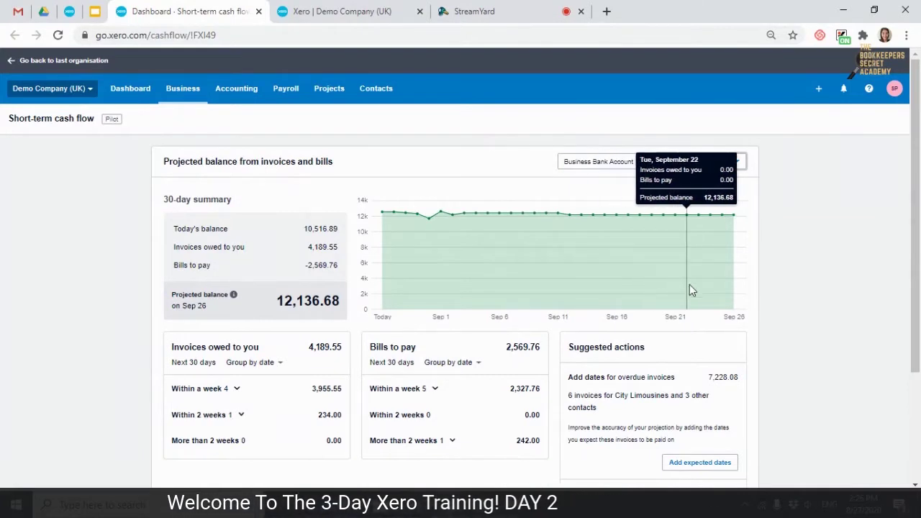
- Switch to the Business snapshot report and set its period to Last Quarter
{"action": "left_click", "coordinate": [374, 16]}
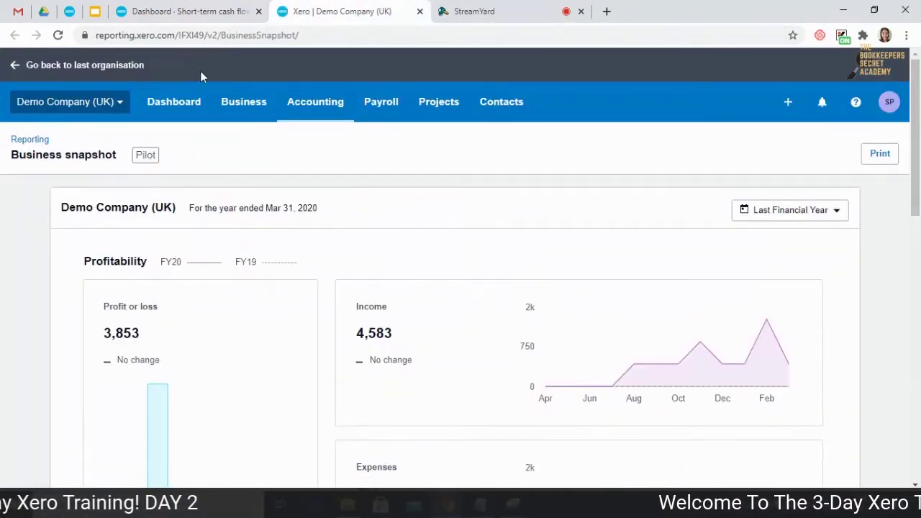
{"action": "left_click_drag", "start_coordinate": [121, 163], "coordinate": [19, 164]}
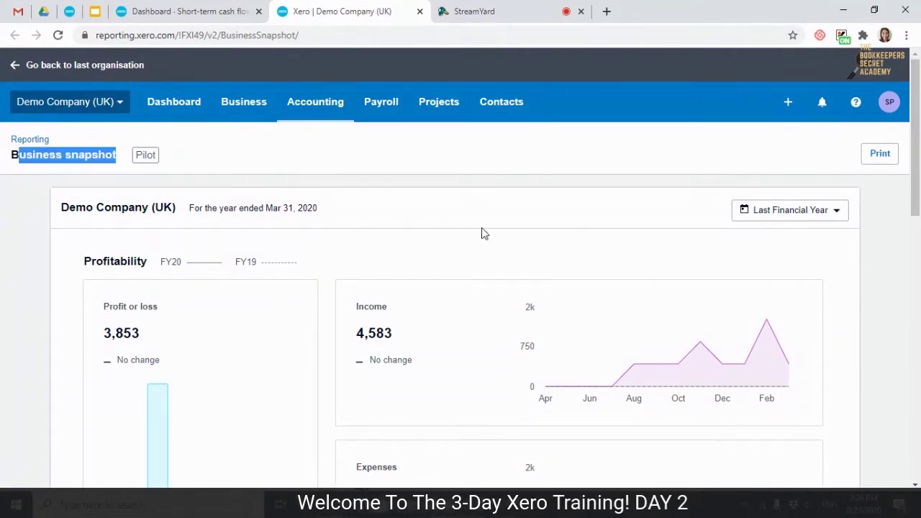
{"action": "left_click", "coordinate": [791, 214]}
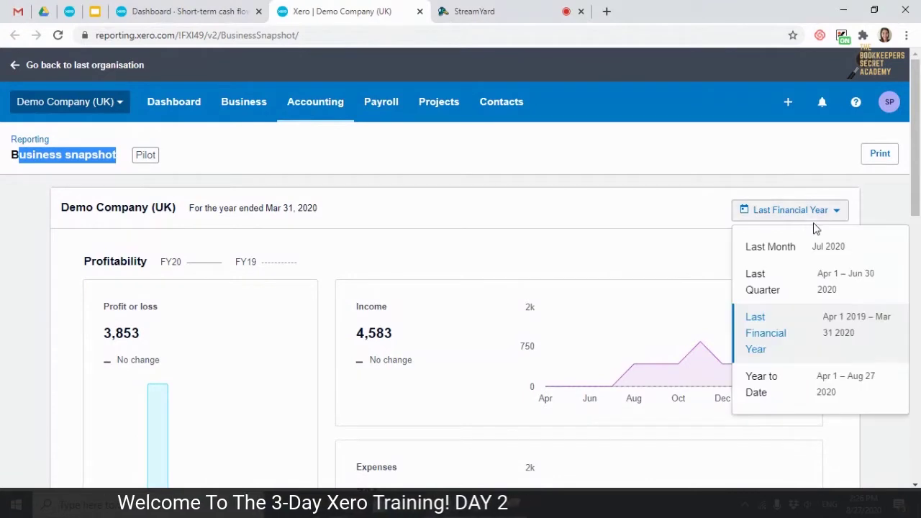
{"action": "left_click", "coordinate": [820, 282]}
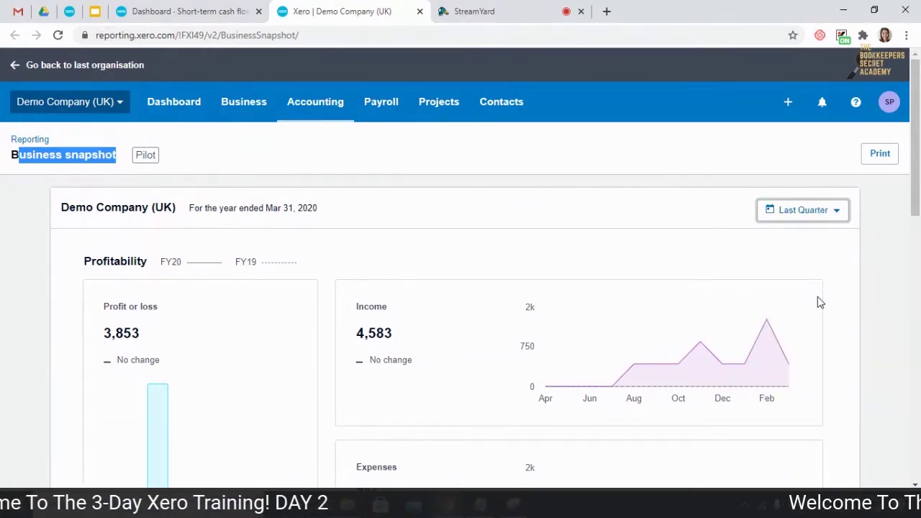
- Examine the snapshot's profitability charts, gross profit margin and largest operating expenses
{"action": "scroll", "coordinate": [645, 261], "scroll_direction": "down", "scroll_amount": 3}
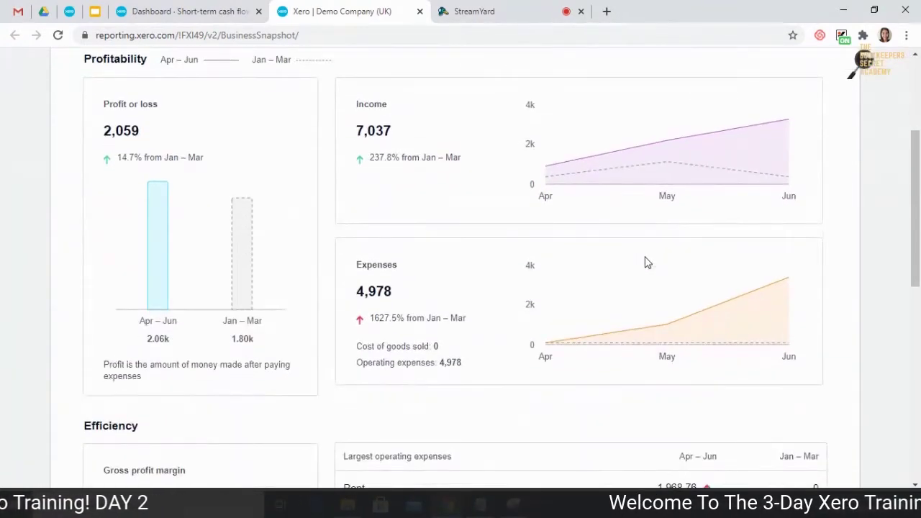
{"action": "scroll", "coordinate": [645, 261], "scroll_direction": "up", "scroll_amount": 2}
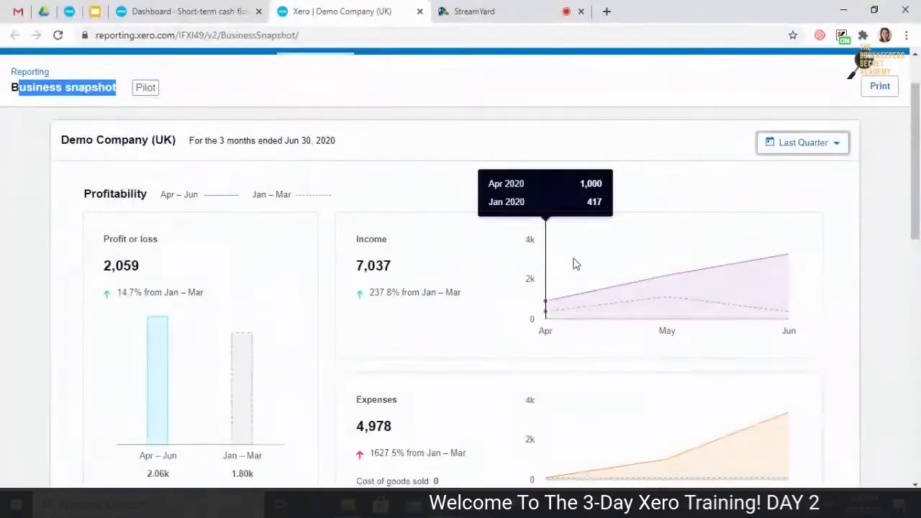
{"action": "scroll", "coordinate": [467, 252], "scroll_direction": "down", "scroll_amount": 1}
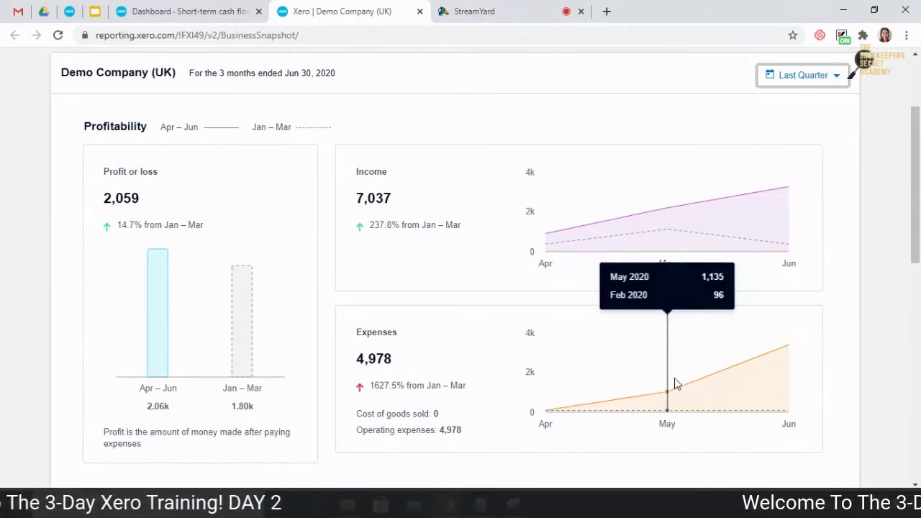
{"action": "scroll", "coordinate": [164, 409], "scroll_direction": "down", "scroll_amount": 1}
{"action": "scroll", "coordinate": [216, 407], "scroll_direction": "down", "scroll_amount": 1}
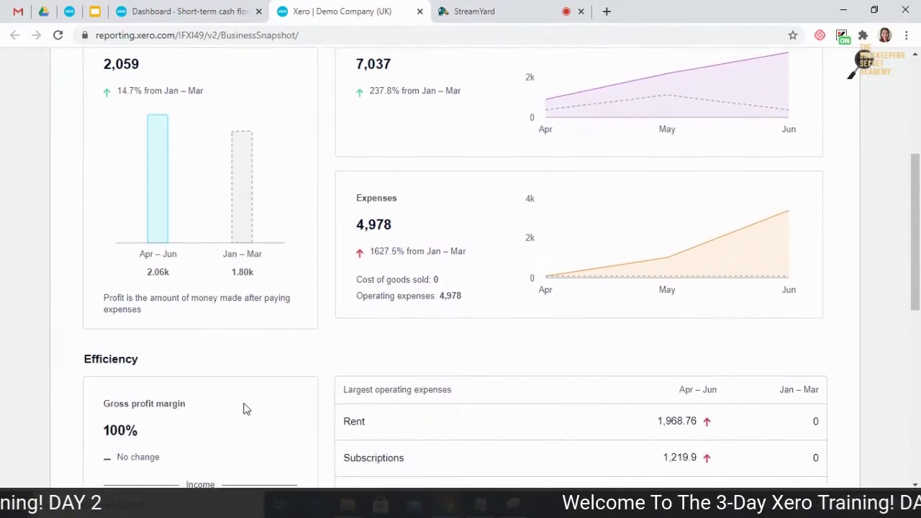
{"action": "scroll", "coordinate": [115, 215], "scroll_direction": "up", "scroll_amount": 2}
{"action": "scroll", "coordinate": [128, 194], "scroll_direction": "down", "scroll_amount": 2}
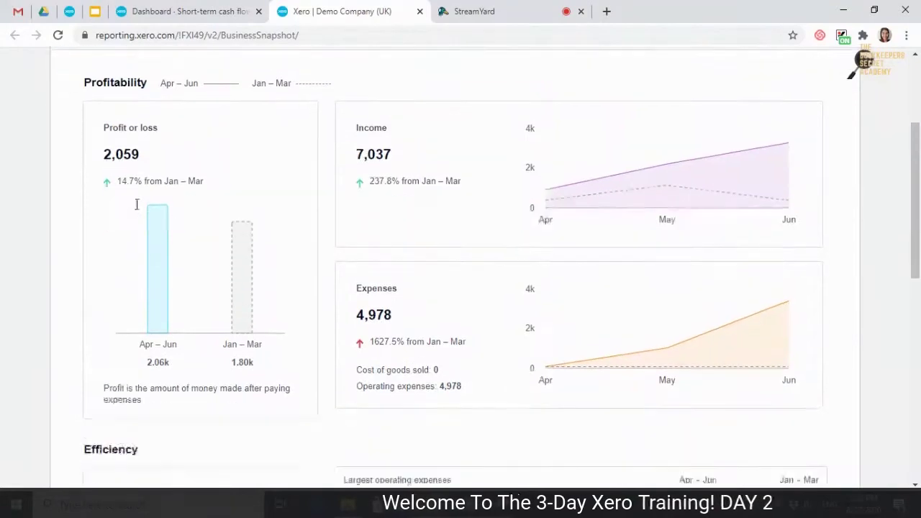
{"action": "scroll", "coordinate": [180, 339], "scroll_direction": "down", "scroll_amount": 2}
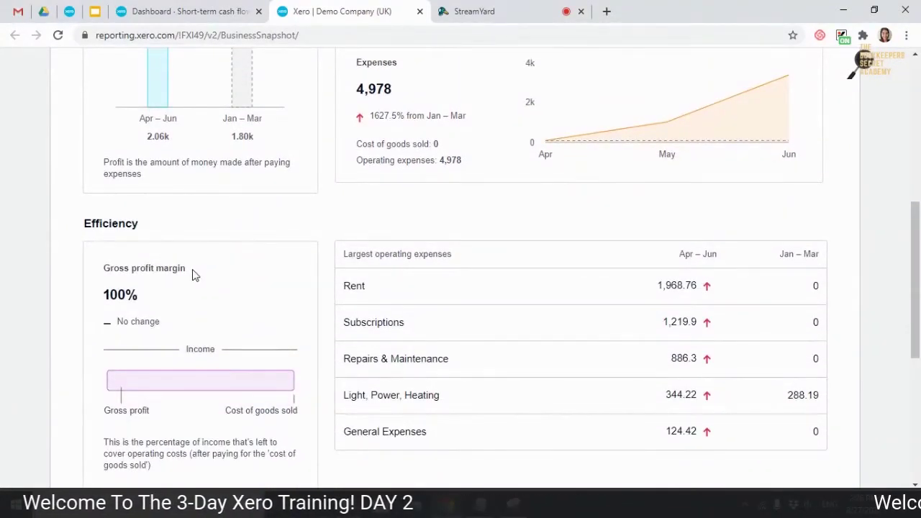
{"action": "scroll", "coordinate": [338, 244], "scroll_direction": "down", "scroll_amount": 1}
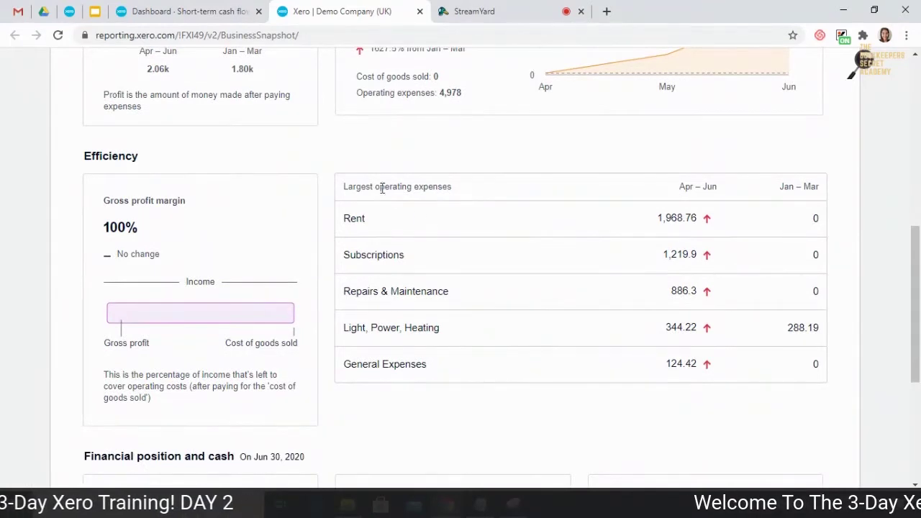
{"action": "left_click_drag", "start_coordinate": [407, 186], "coordinate": [486, 195]}
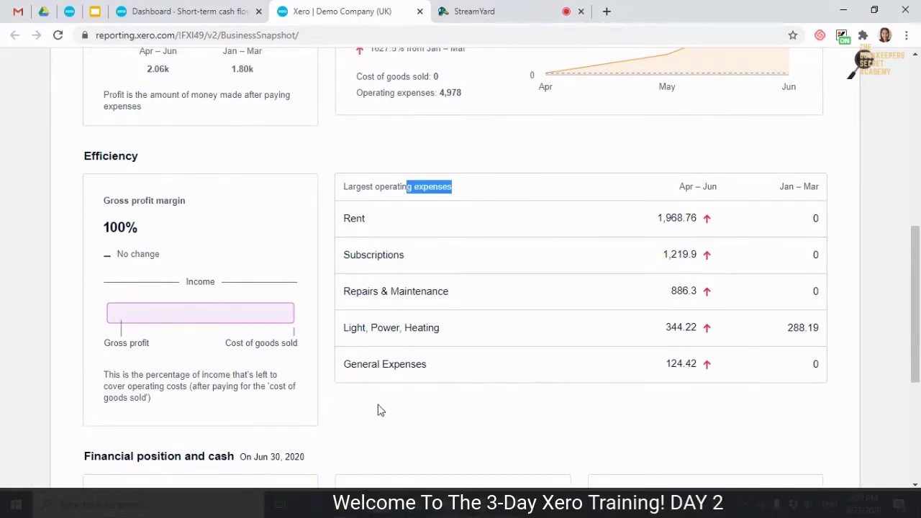
- Examine the snapshot's Financial position and cash section, including the balance sheet, overall cash balance and average payment times
{"action": "scroll", "coordinate": [381, 410], "scroll_direction": "down", "scroll_amount": 1}
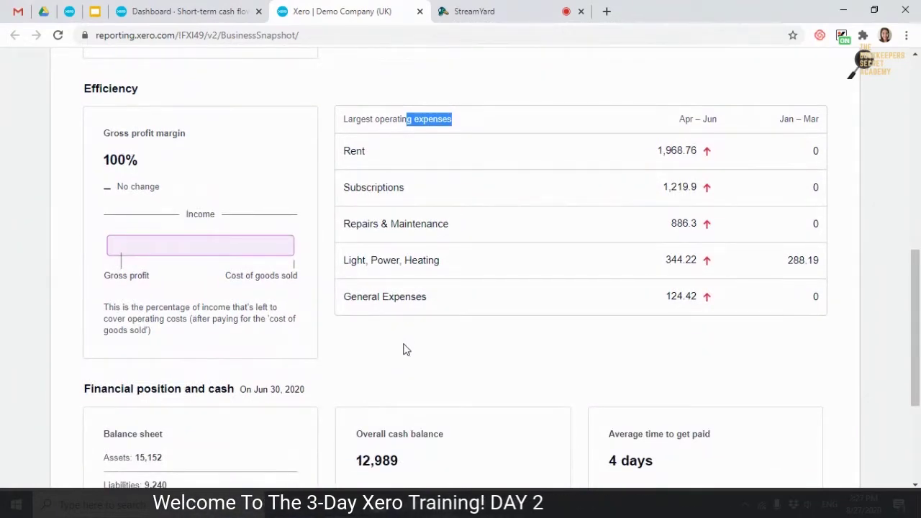
{"action": "scroll", "coordinate": [404, 349], "scroll_direction": "down", "scroll_amount": 1}
{"action": "scroll", "coordinate": [277, 336], "scroll_direction": "down", "scroll_amount": 1}
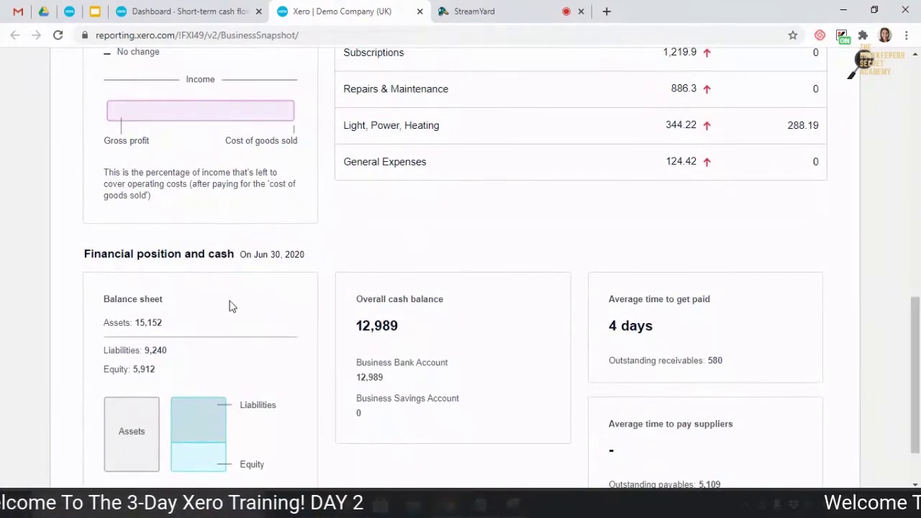
{"action": "left_click_drag", "start_coordinate": [153, 253], "coordinate": [222, 268]}
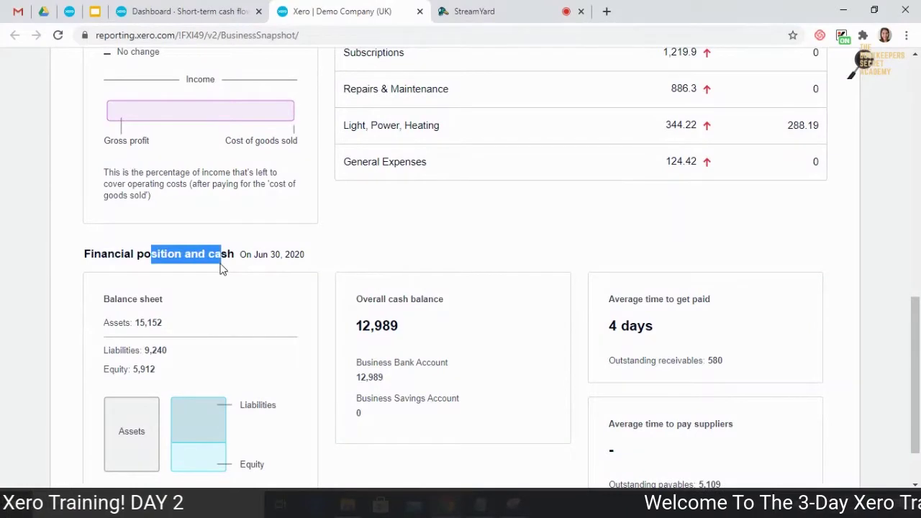
{"action": "scroll", "coordinate": [163, 311], "scroll_direction": "down", "scroll_amount": 1}
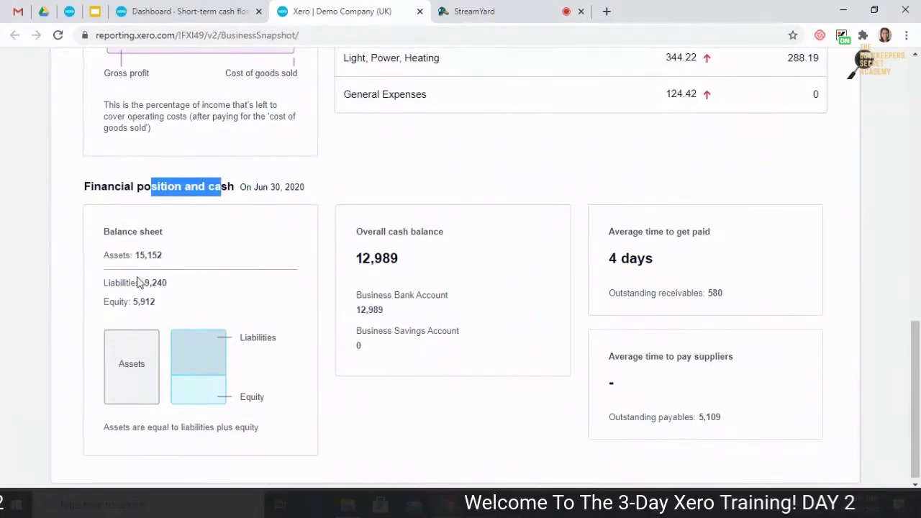
{"action": "left_click_drag", "start_coordinate": [104, 302], "coordinate": [144, 306]}
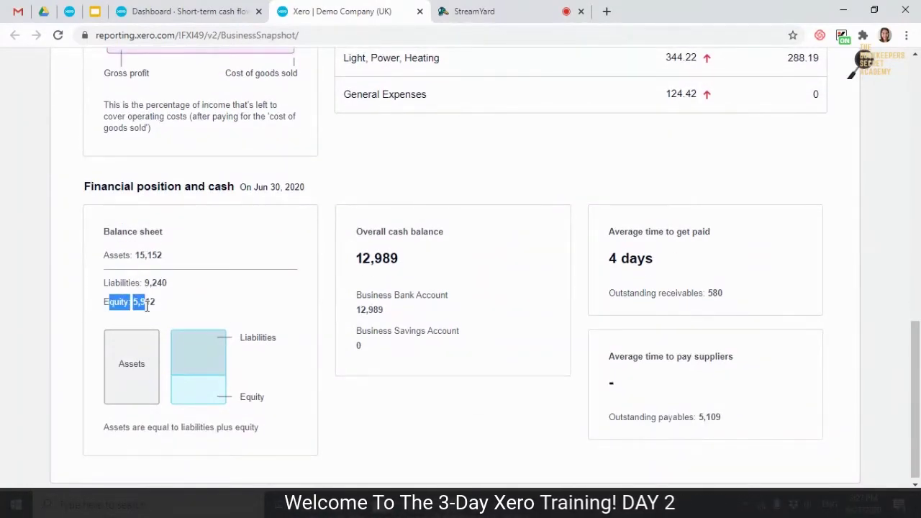
{"action": "scroll", "coordinate": [538, 333], "scroll_direction": "down", "scroll_amount": 1}
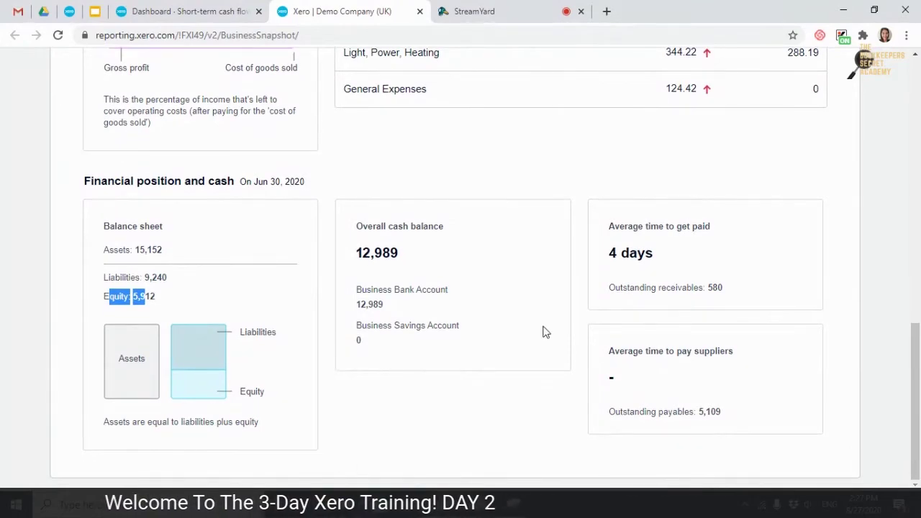
{"action": "scroll", "coordinate": [543, 332], "scroll_direction": "up", "scroll_amount": 10}
{"action": "scroll", "coordinate": [559, 341], "scroll_direction": "up", "scroll_amount": 1}
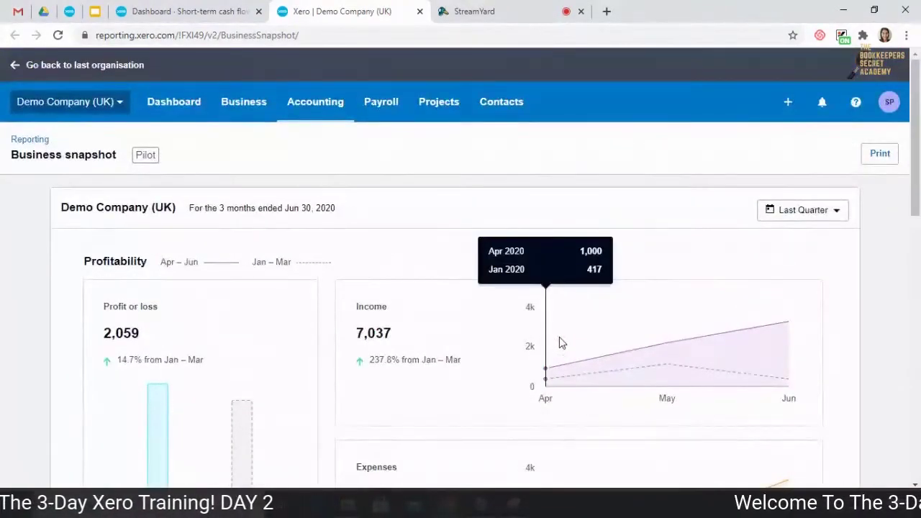
- Close the Short-term cash flow and Business snapshot browser tabs and return to the Demo Company (UK) dashboard
{"action": "left_click", "coordinate": [188, 10]}
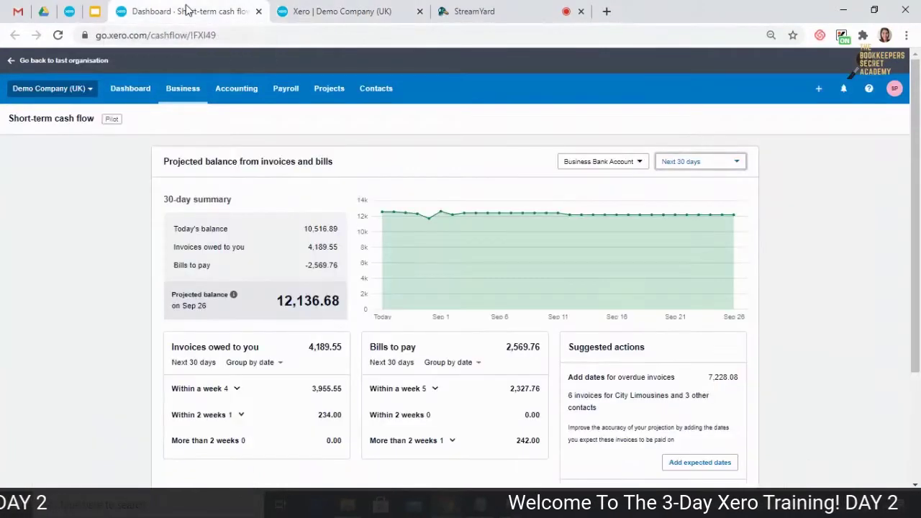
{"action": "left_click", "coordinate": [184, 91]}
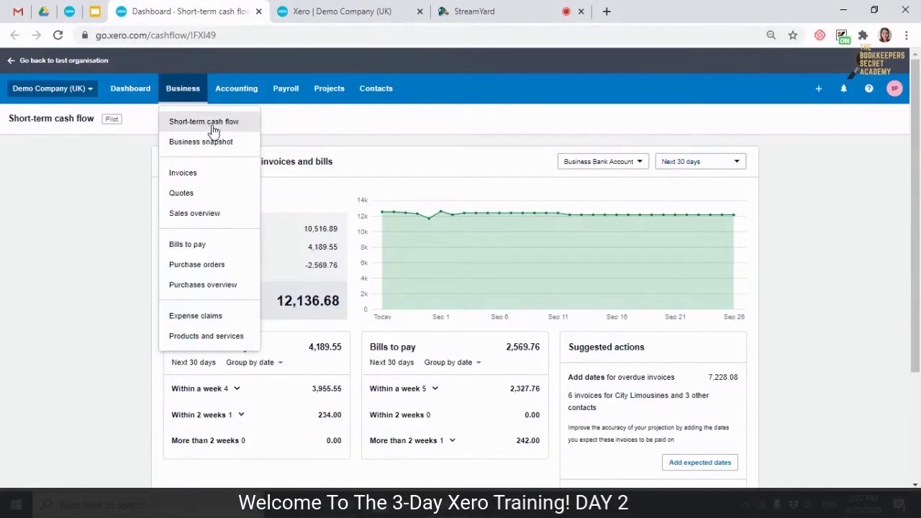
{"action": "left_click", "coordinate": [257, 12]}
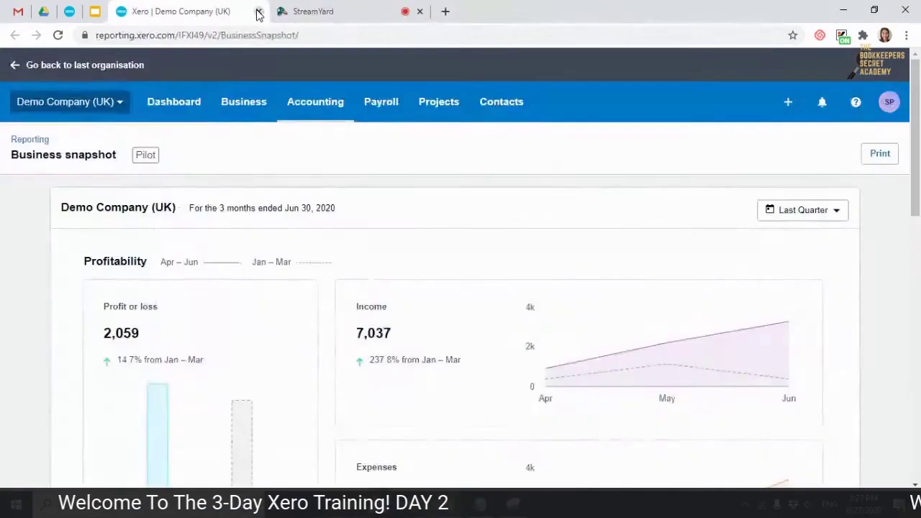
{"action": "left_click", "coordinate": [258, 11]}
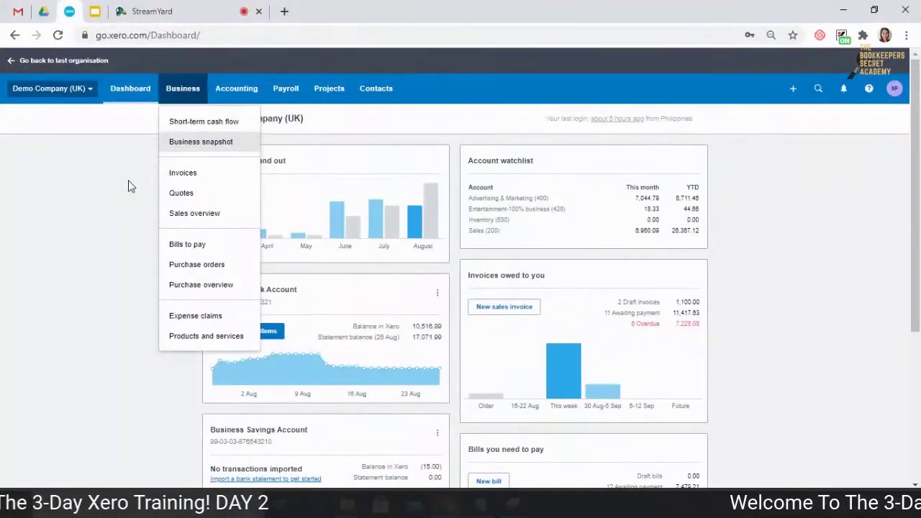
{"action": "left_click", "coordinate": [66, 240]}
- Open the Invoices list from the Business area and display the options for creating a new invoice
{"action": "left_click", "coordinate": [168, 90]}
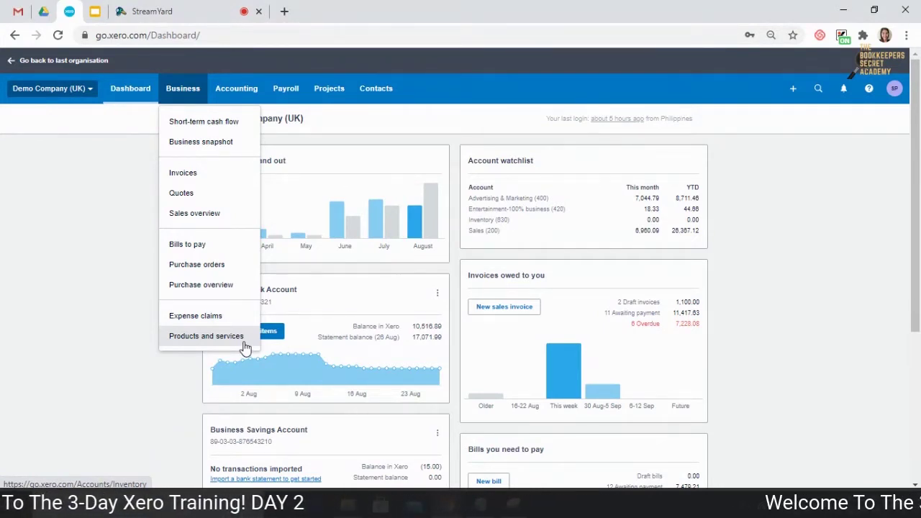
{"action": "left_click", "coordinate": [210, 181]}
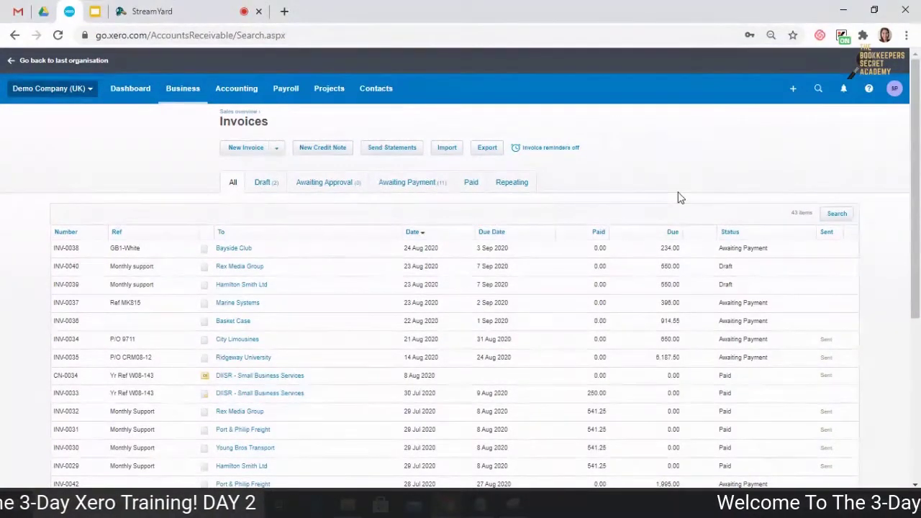
{"action": "left_click", "coordinate": [278, 149]}
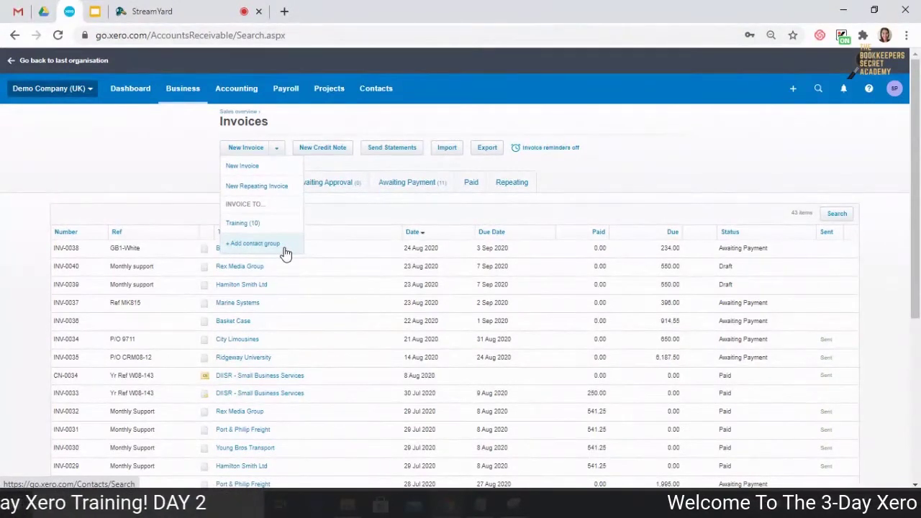
- Open the customer statements, view the one for DIISR - Small Business Services, and update its start date to 1 Apr 2020
{"action": "left_click", "coordinate": [336, 208]}
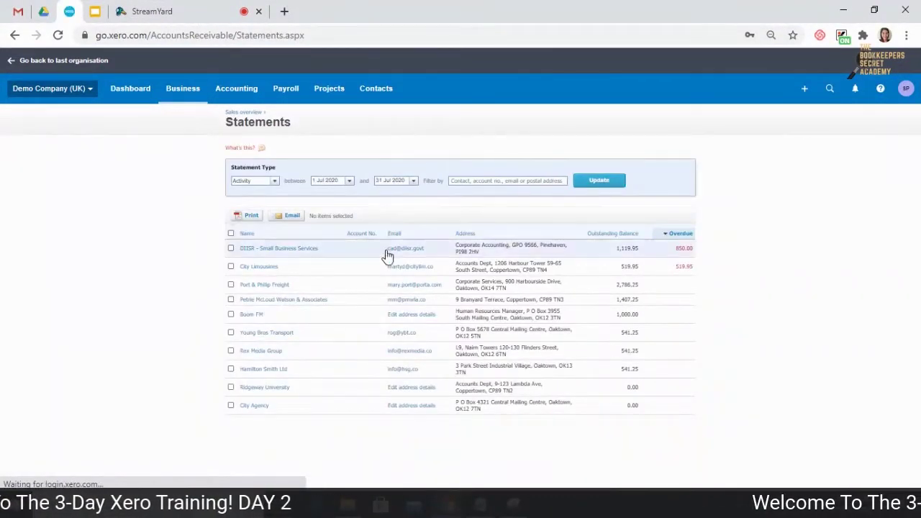
{"action": "left_click", "coordinate": [279, 249]}
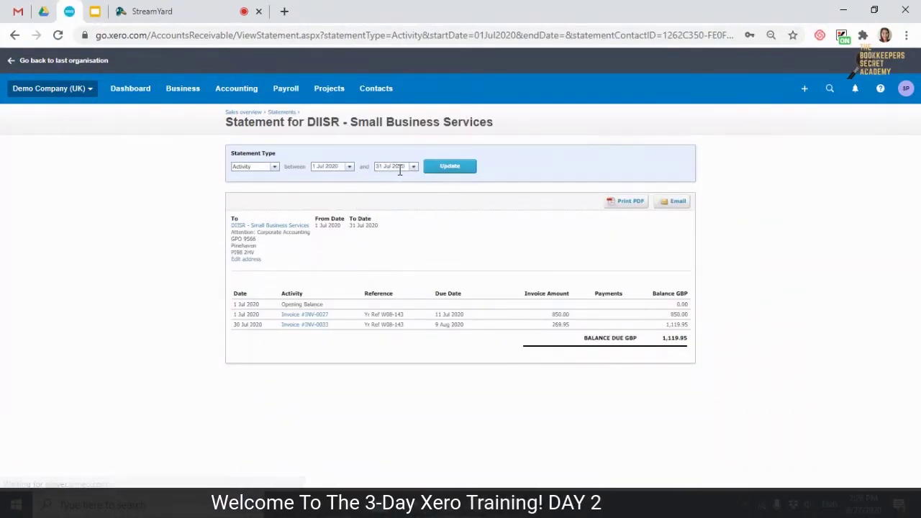
{"action": "left_click", "coordinate": [348, 168]}
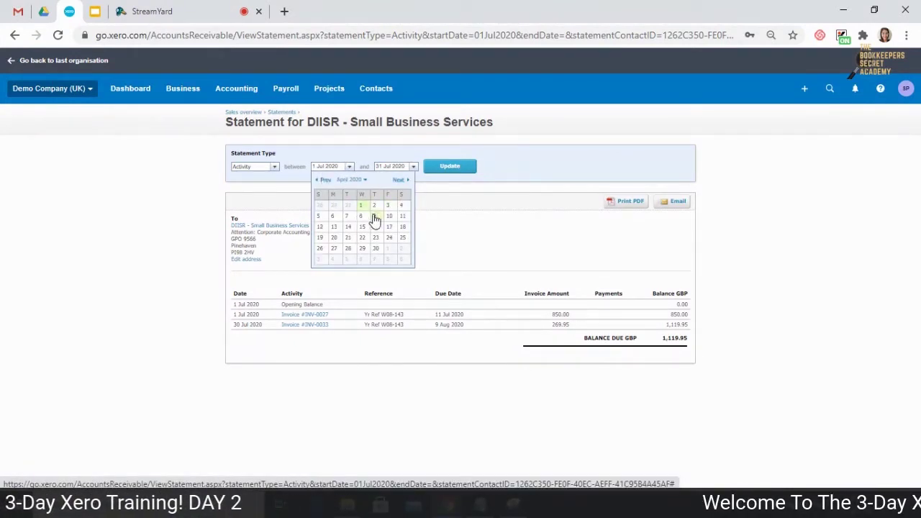
{"action": "left_click", "coordinate": [360, 205]}
{"action": "left_click", "coordinate": [449, 166]}
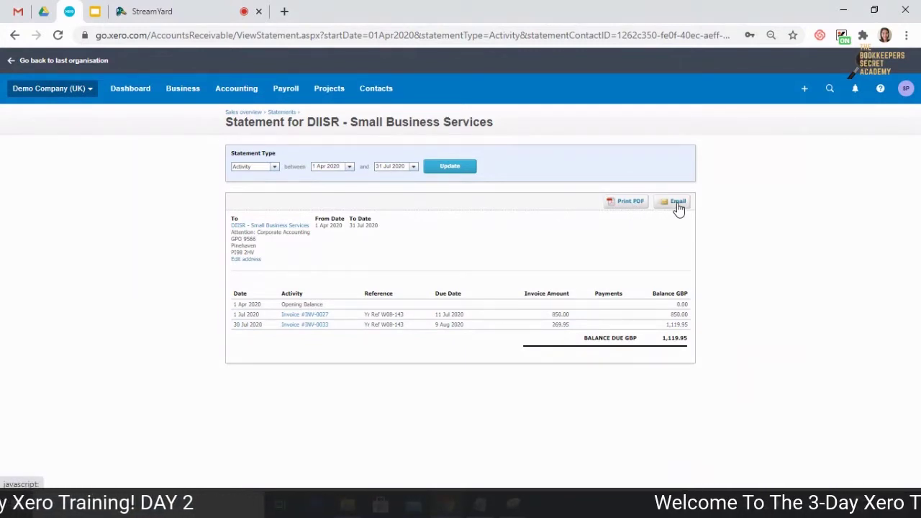
- Go back to the Invoices list, view the sales invoice import instructions, and return to the list
{"action": "left_click", "coordinate": [14, 35]}
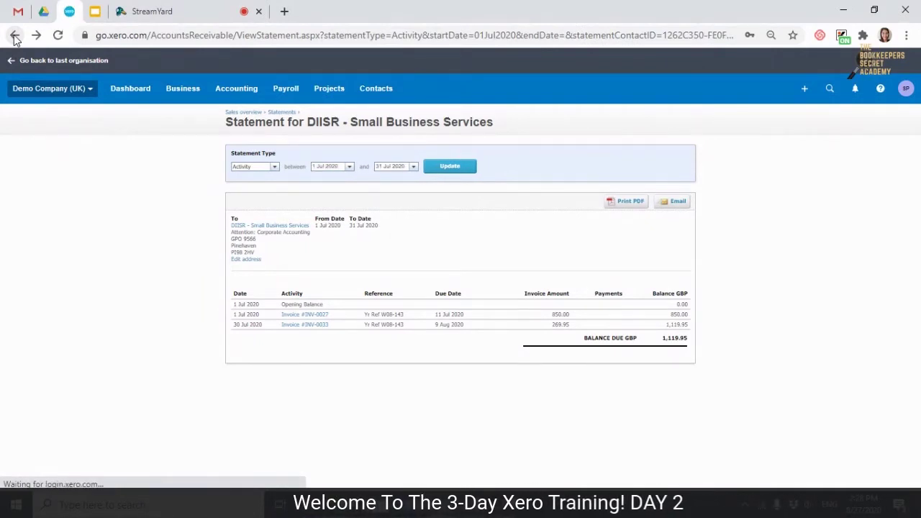
{"action": "left_click", "coordinate": [14, 35]}
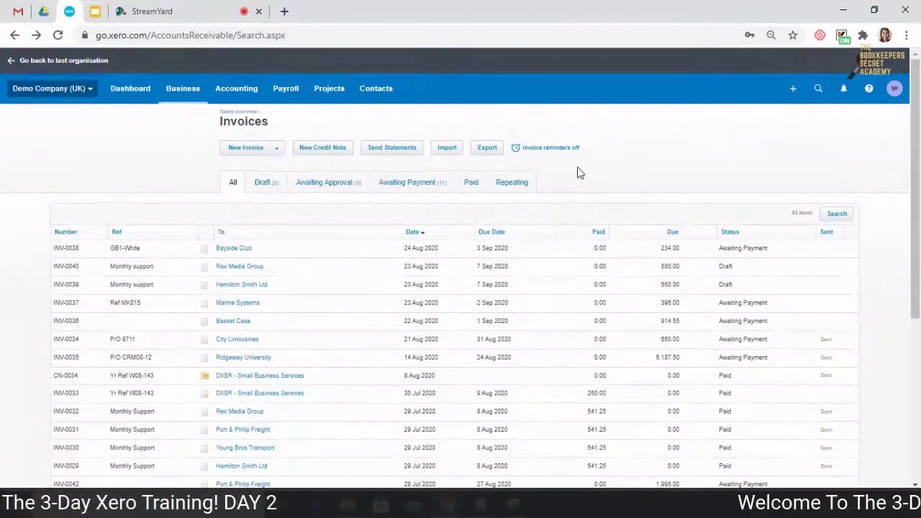
{"action": "left_click", "coordinate": [447, 147]}
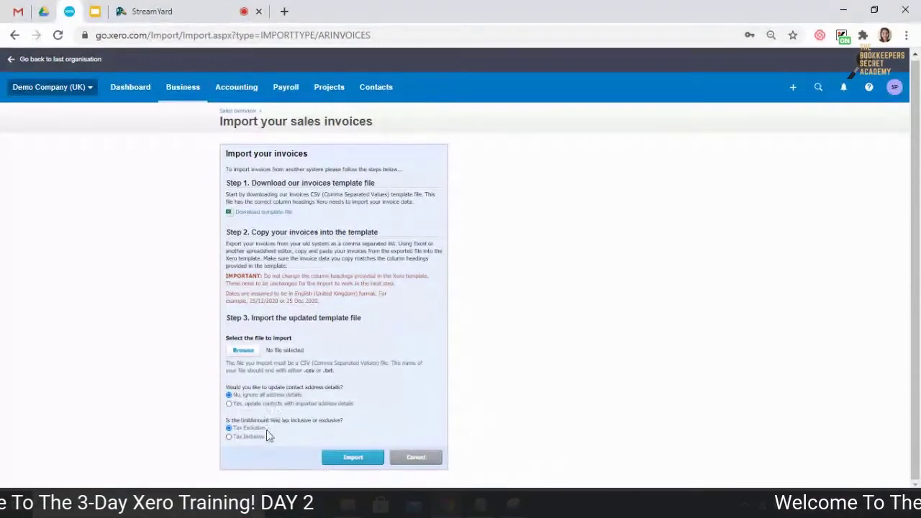
{"action": "left_click", "coordinate": [15, 35]}
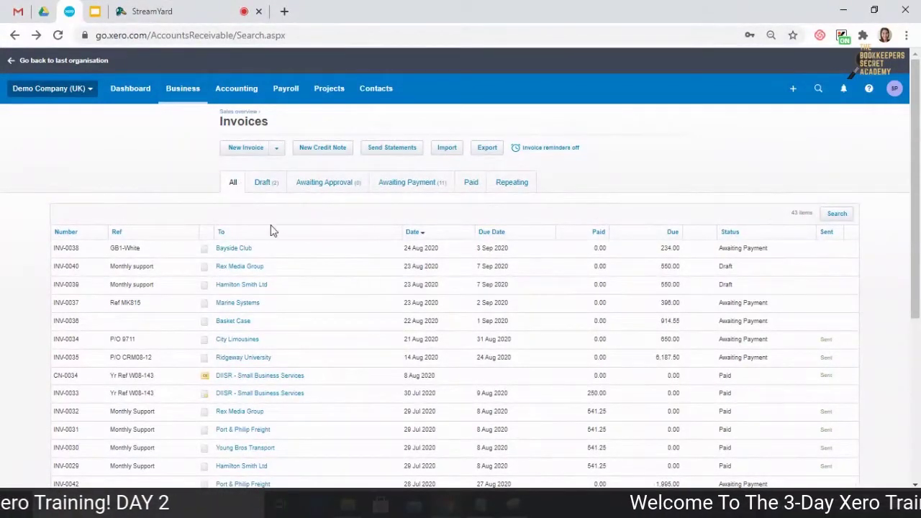
- Sort the invoice list by status and re-sort it by invoice date, oldest first
{"action": "scroll", "coordinate": [770, 130], "scroll_direction": "down", "scroll_amount": 3}
{"action": "scroll", "coordinate": [743, 244], "scroll_direction": "up", "scroll_amount": 3}
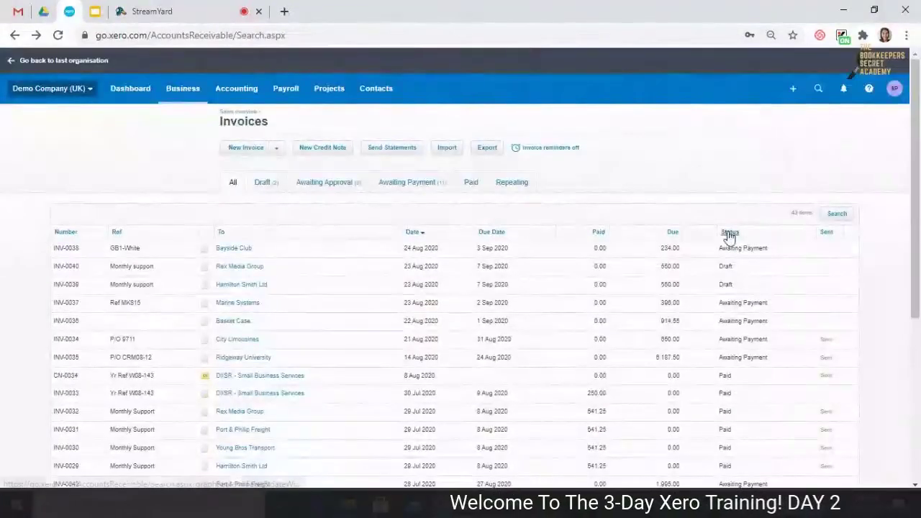
{"action": "scroll", "coordinate": [764, 259], "scroll_direction": "down", "scroll_amount": 1}
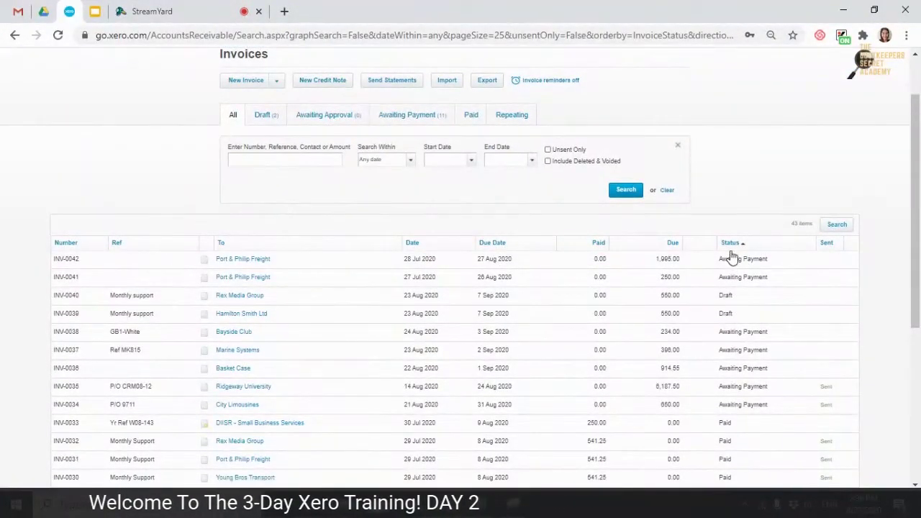
{"action": "scroll", "coordinate": [729, 286], "scroll_direction": "down", "scroll_amount": 5}
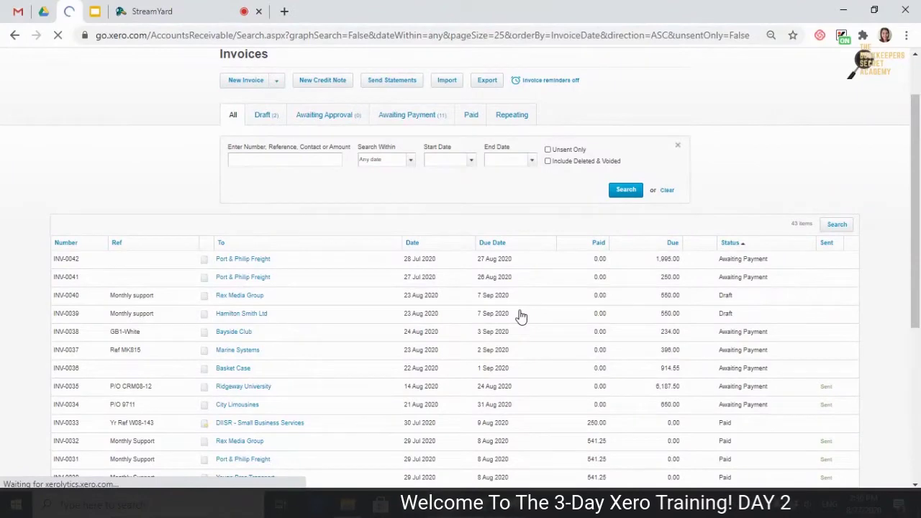
{"action": "scroll", "coordinate": [469, 304], "scroll_direction": "down", "scroll_amount": 2}
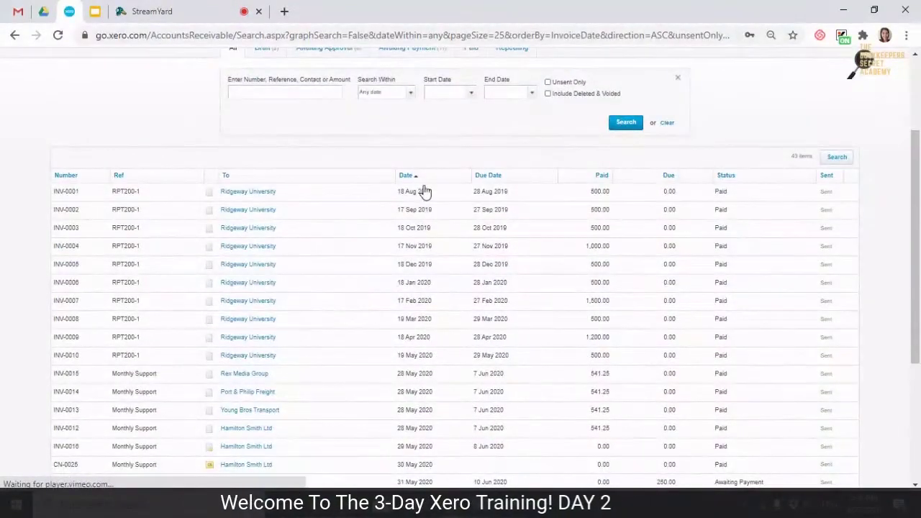
- Review the date-sorted invoices, comparing their due dates, paid and due amounts, status and sent columns
{"action": "scroll", "coordinate": [426, 286], "scroll_direction": "down", "scroll_amount": 3}
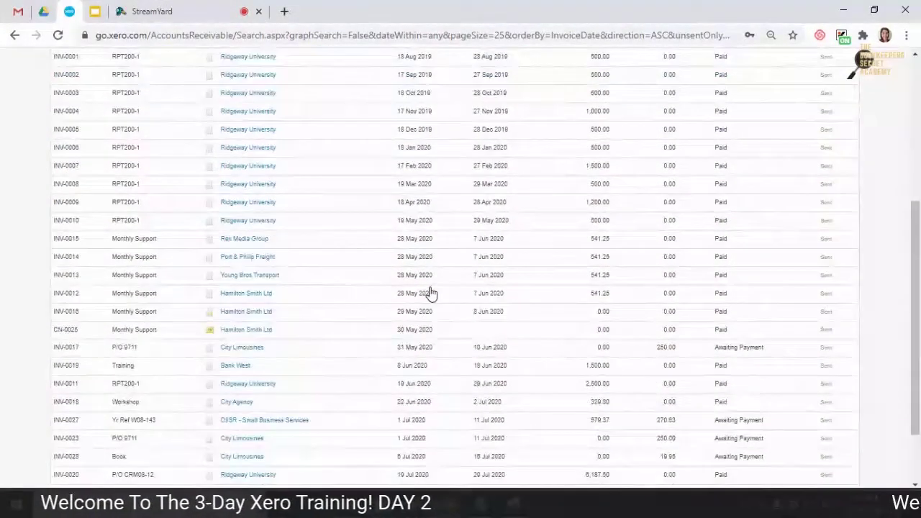
{"action": "scroll", "coordinate": [469, 423], "scroll_direction": "up", "scroll_amount": 4}
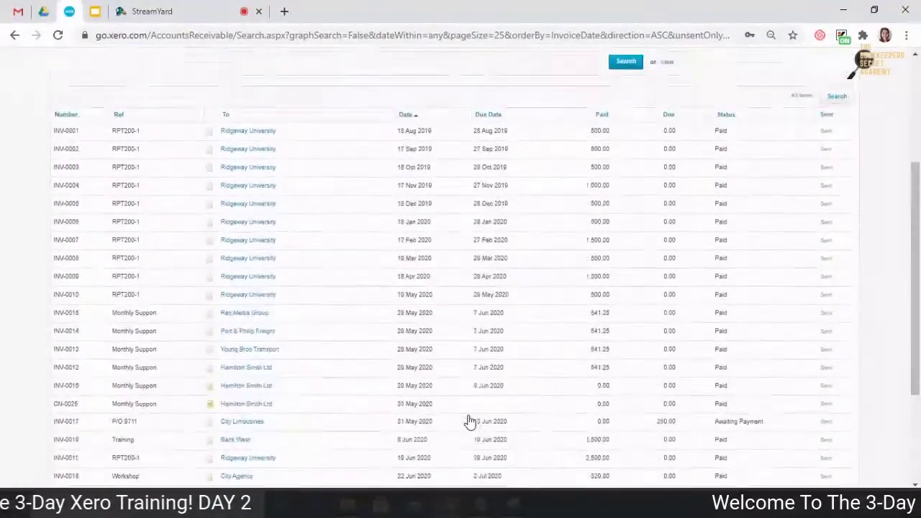
{"action": "scroll", "coordinate": [732, 266], "scroll_direction": "down", "scroll_amount": 2}
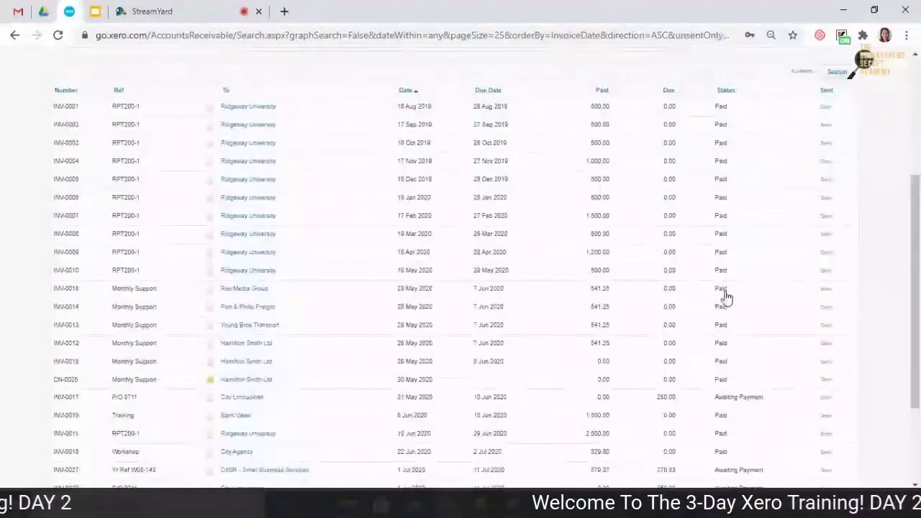
{"action": "scroll", "coordinate": [733, 362], "scroll_direction": "down", "scroll_amount": 2}
{"action": "scroll", "coordinate": [735, 360], "scroll_direction": "up", "scroll_amount": 5}
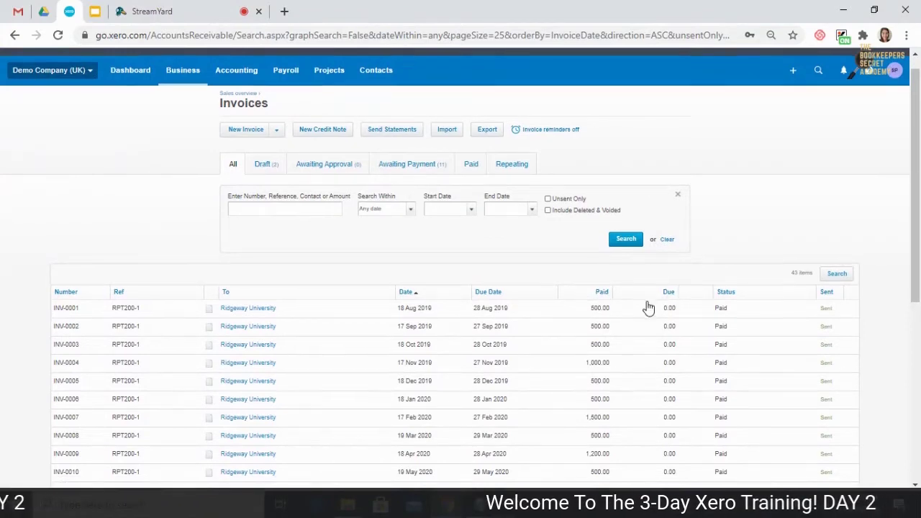
{"action": "scroll", "coordinate": [655, 238], "scroll_direction": "down", "scroll_amount": 1}
{"action": "scroll", "coordinate": [655, 237], "scroll_direction": "down", "scroll_amount": 3}
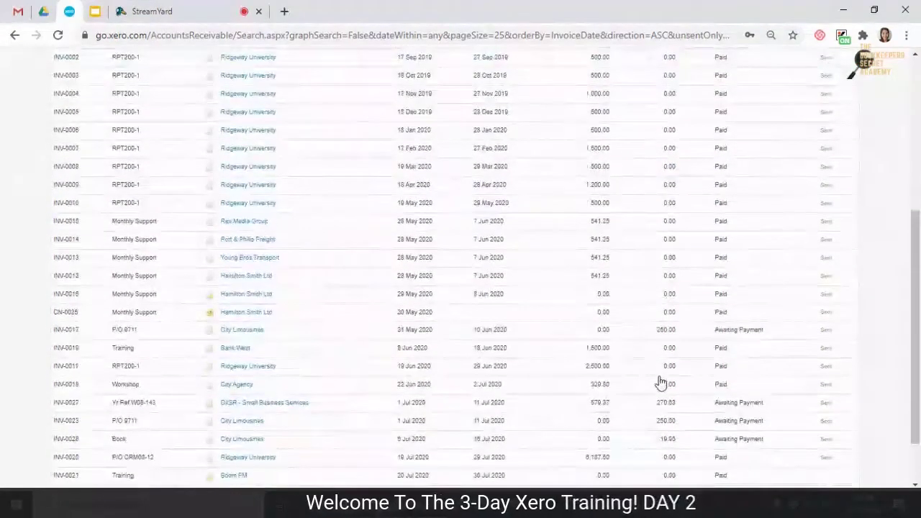
{"action": "scroll", "coordinate": [665, 333], "scroll_direction": "up", "scroll_amount": 1}
{"action": "scroll", "coordinate": [666, 332], "scroll_direction": "up", "scroll_amount": 2}
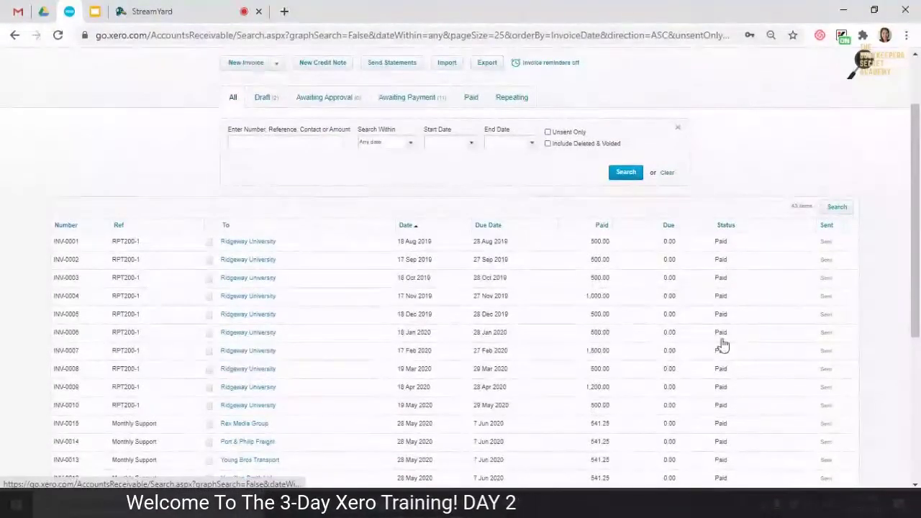
{"action": "scroll", "coordinate": [827, 302], "scroll_direction": "down", "scroll_amount": 3}
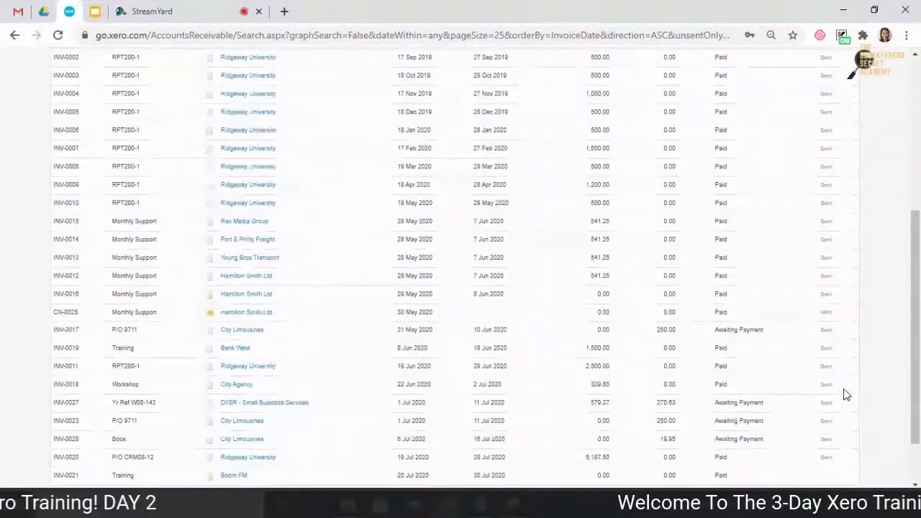
{"action": "scroll", "coordinate": [834, 360], "scroll_direction": "up", "scroll_amount": 5}
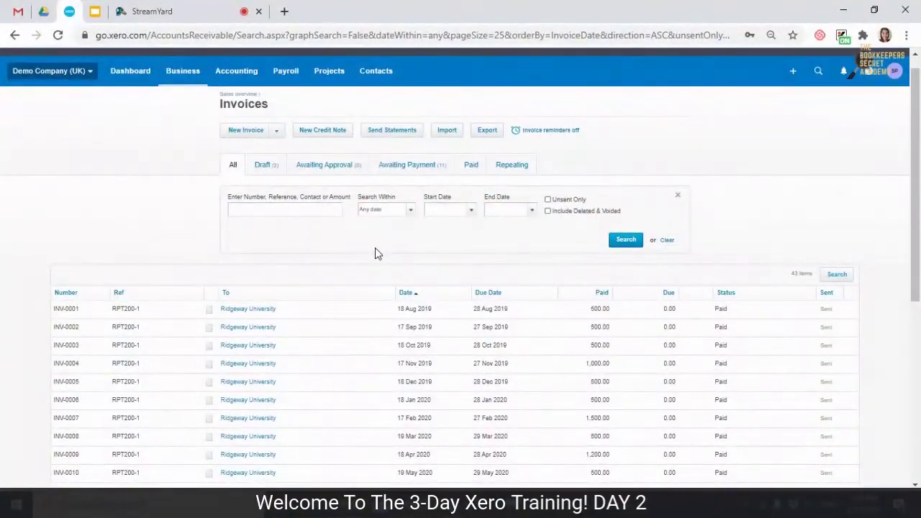
{"action": "scroll", "coordinate": [847, 289], "scroll_direction": "down", "scroll_amount": 10}
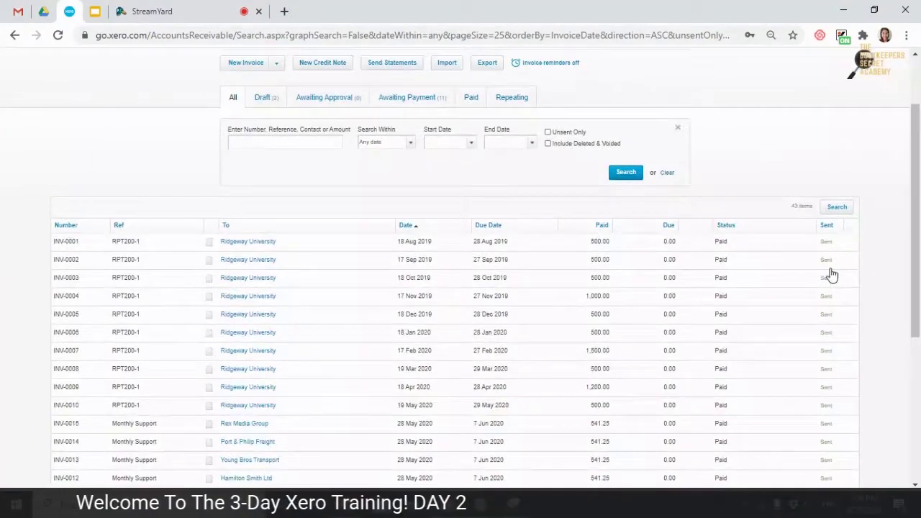
- Show the draft invoices and open the draft for Rex Media Group
{"action": "scroll", "coordinate": [823, 429], "scroll_direction": "up", "scroll_amount": 10}
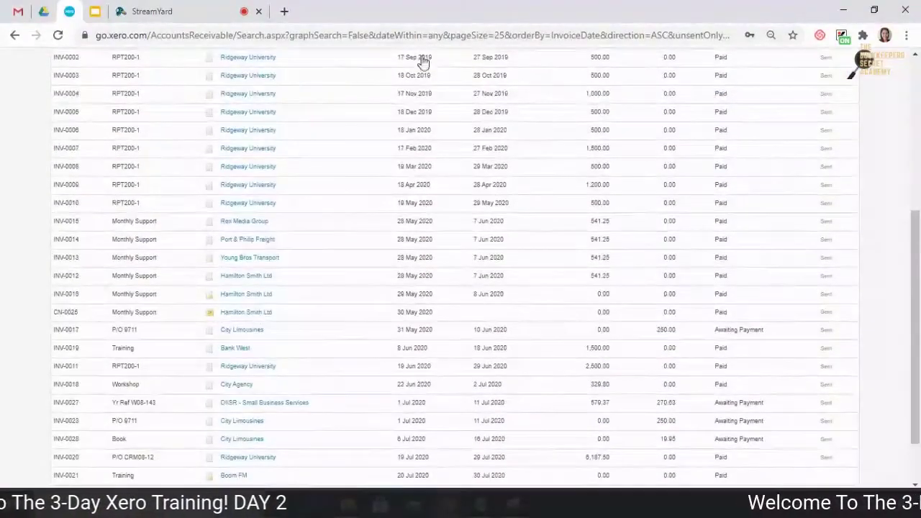
{"action": "scroll", "coordinate": [832, 327], "scroll_direction": "down", "scroll_amount": 2}
{"action": "scroll", "coordinate": [832, 331], "scroll_direction": "up", "scroll_amount": 2}
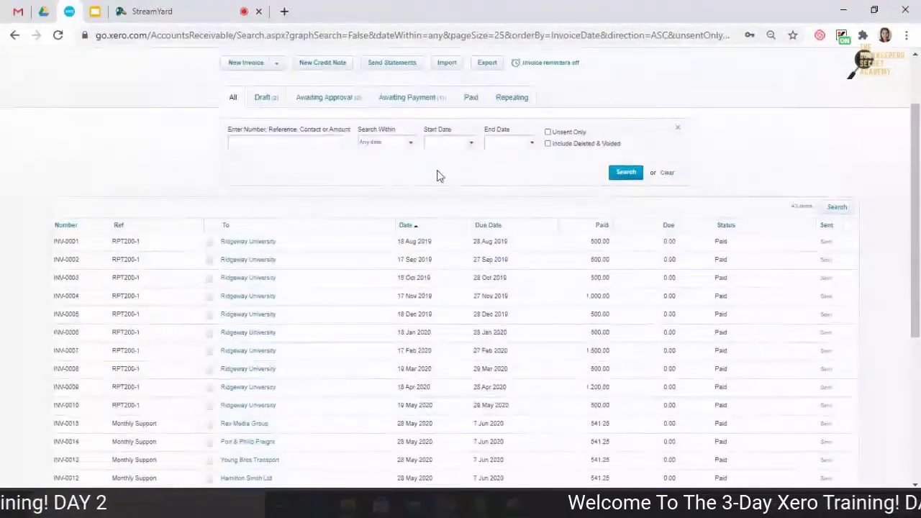
{"action": "left_click", "coordinate": [260, 101]}
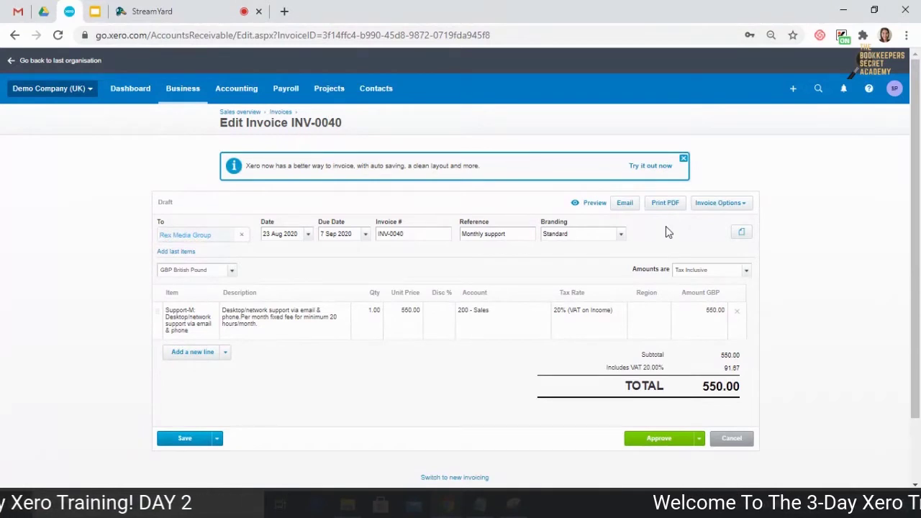
- Check the account and tax rate fields on the draft invoice's support line
{"action": "left_click", "coordinate": [532, 326]}
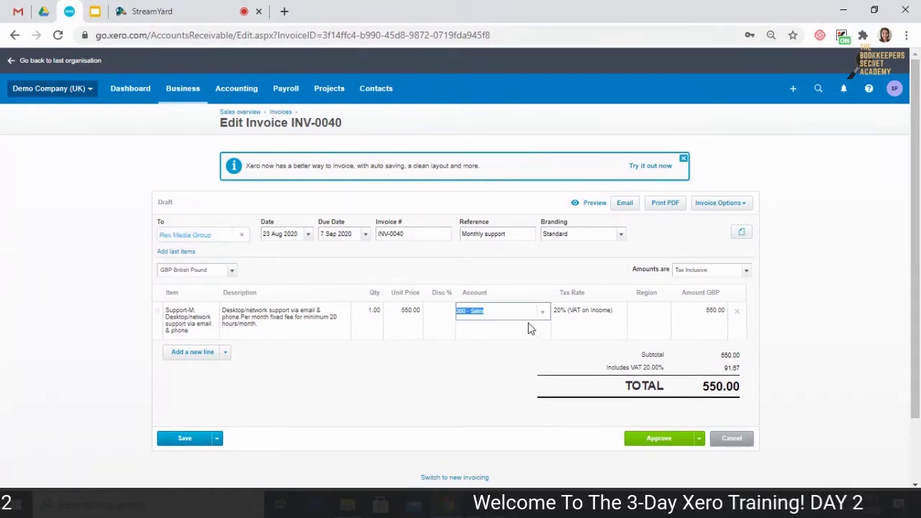
{"action": "left_click", "coordinate": [469, 366]}
{"action": "left_click", "coordinate": [603, 324]}
{"action": "left_click", "coordinate": [495, 384]}
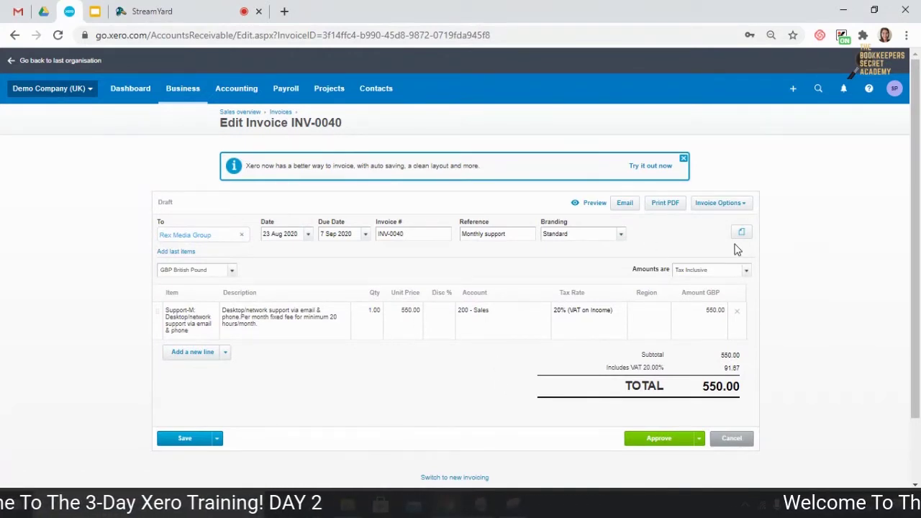
{"action": "left_click", "coordinate": [14, 34]}
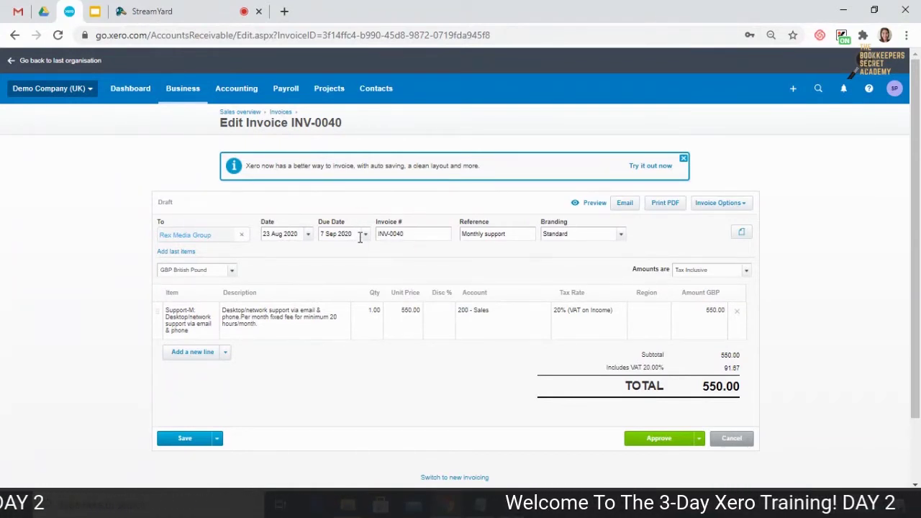
- Highlight the text in the invoice's Reference field to examine it, leaving its wording as it is
{"action": "left_click_drag", "start_coordinate": [518, 237], "coordinate": [463, 238]}
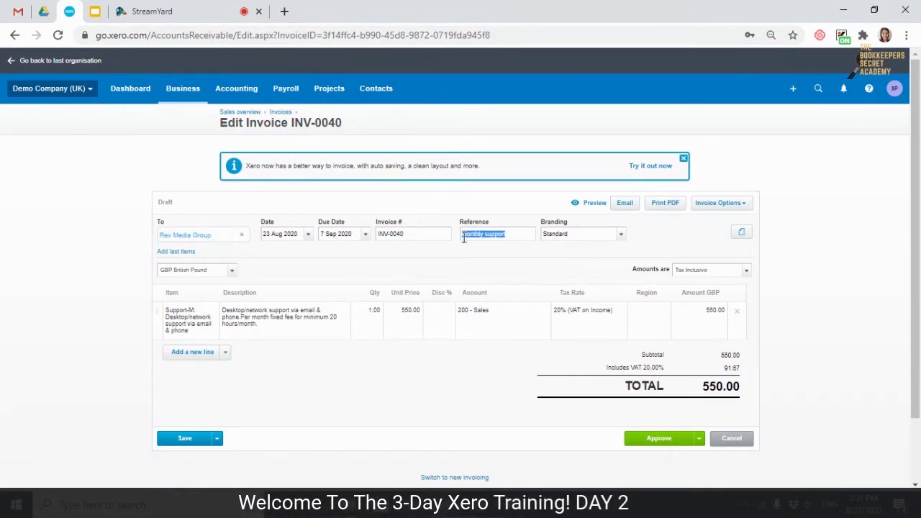
{"action": "left_click", "coordinate": [524, 233]}
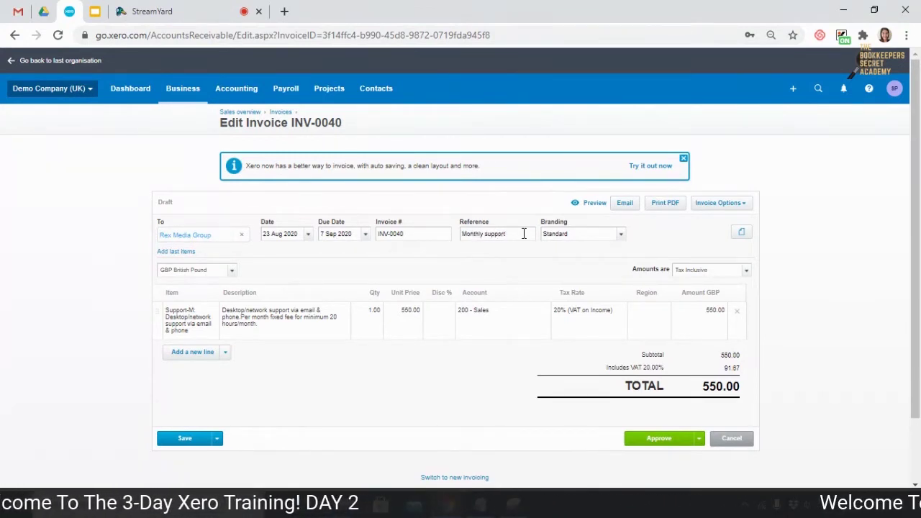
{"action": "left_click", "coordinate": [505, 235]}
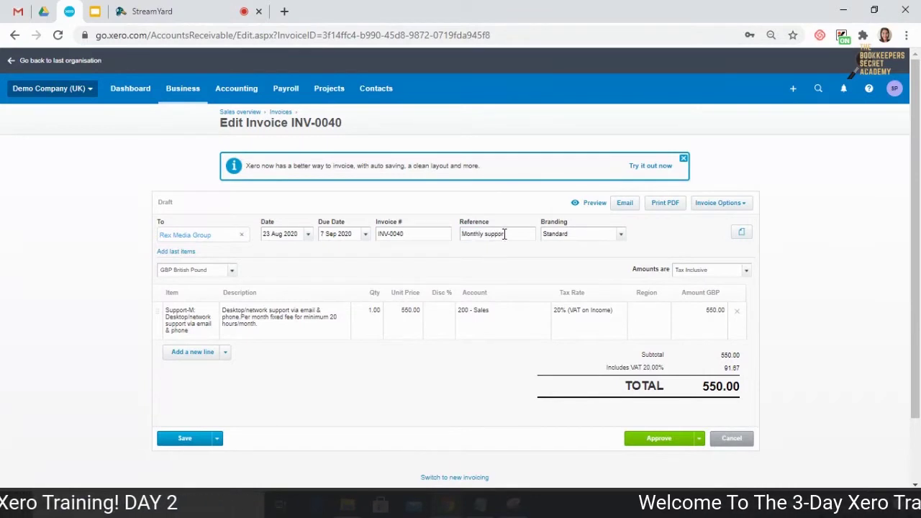
{"action": "left_click_drag", "start_coordinate": [524, 235], "coordinate": [461, 235]}
{"action": "left_click", "coordinate": [506, 233]}
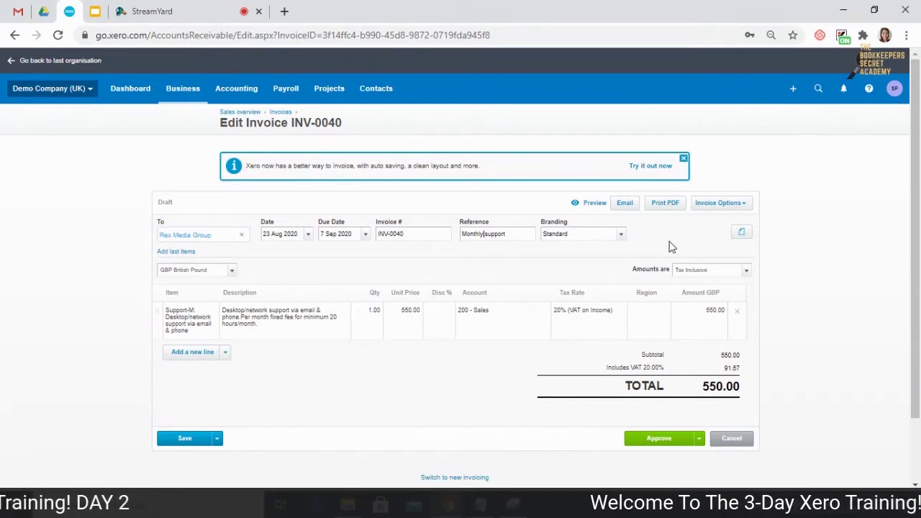
- View the branding themes available for the invoice, and check its invoice options and file attachments
{"action": "left_click", "coordinate": [618, 235]}
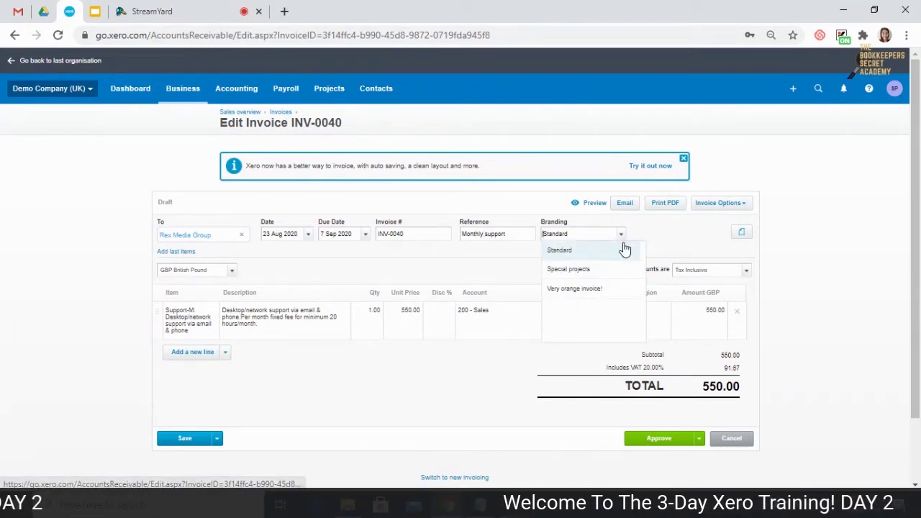
{"action": "left_click", "coordinate": [668, 247]}
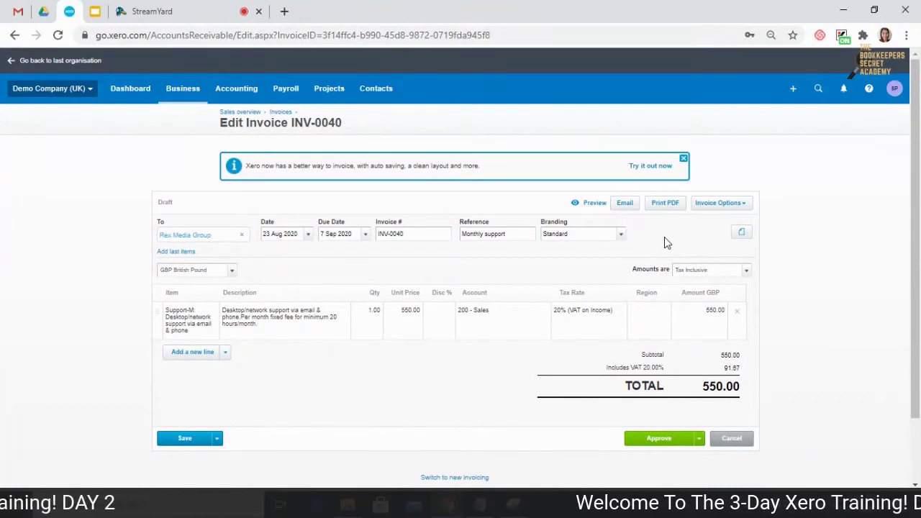
{"action": "left_click", "coordinate": [741, 209]}
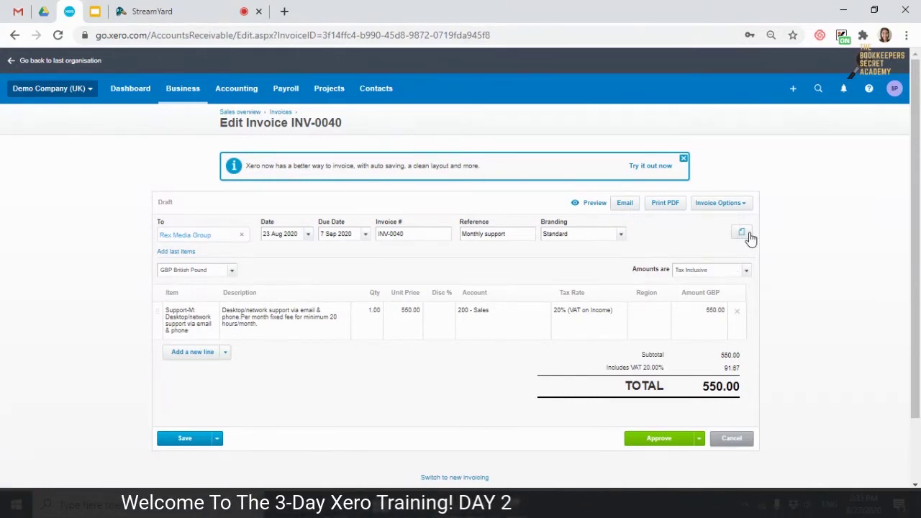
{"action": "left_click", "coordinate": [749, 238]}
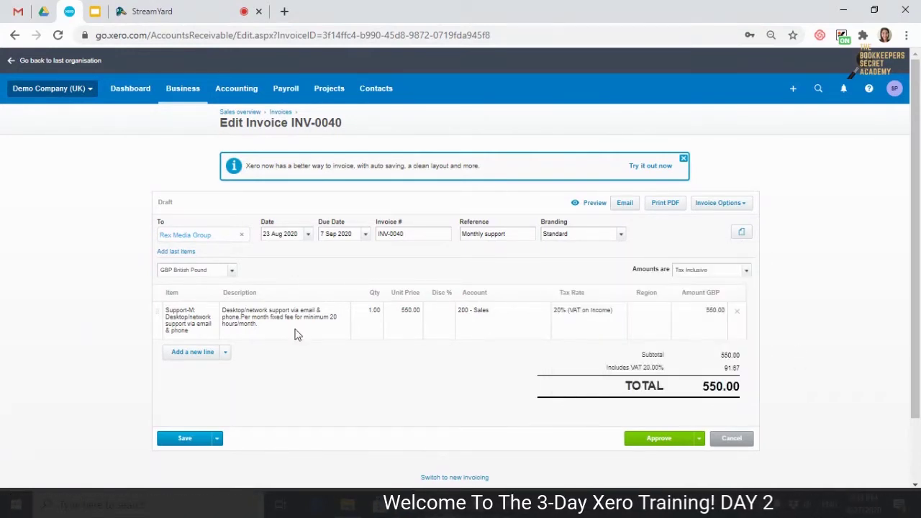
- Browse the list of items available for the invoice line and close it without choosing another item
{"action": "left_click", "coordinate": [188, 316]}
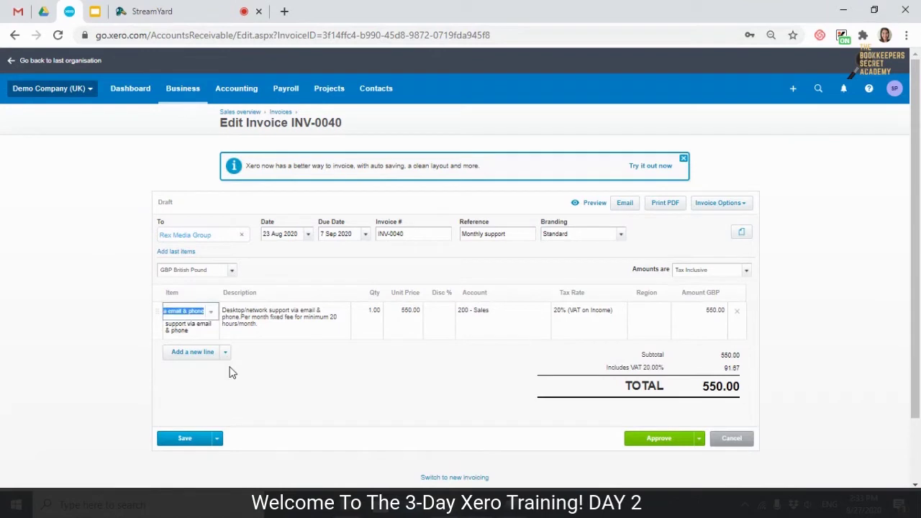
{"action": "left_click", "coordinate": [211, 312]}
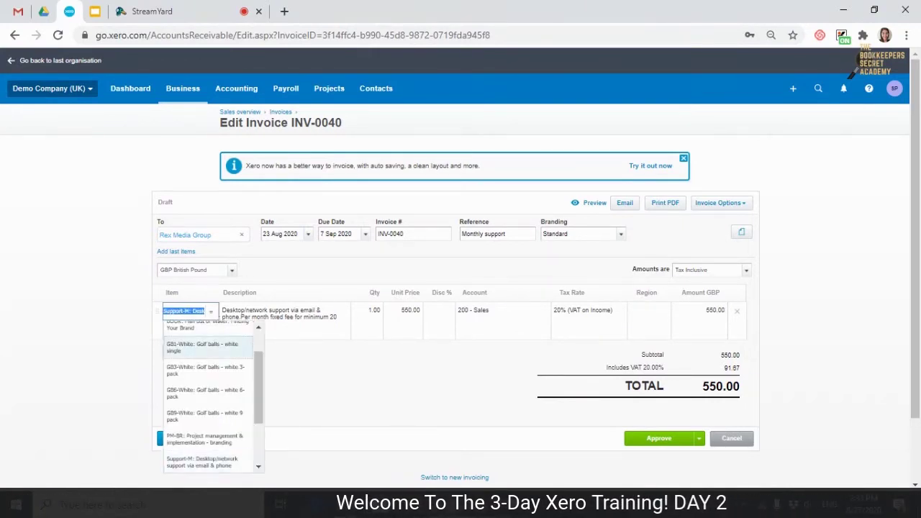
{"action": "left_click_drag", "start_coordinate": [259, 412], "coordinate": [260, 439]}
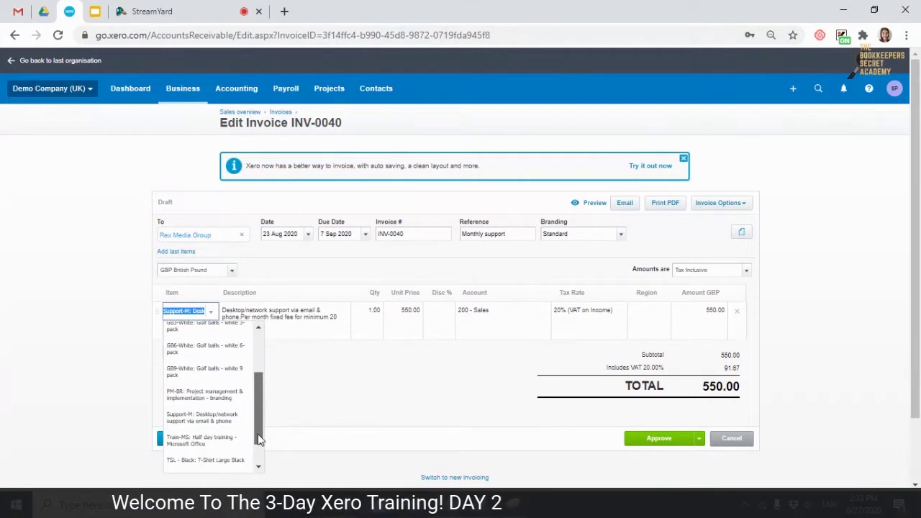
{"action": "left_click", "coordinate": [289, 398]}
- Go through the support line's description, quantity and account fields without editing them
{"action": "left_click", "coordinate": [289, 324]}
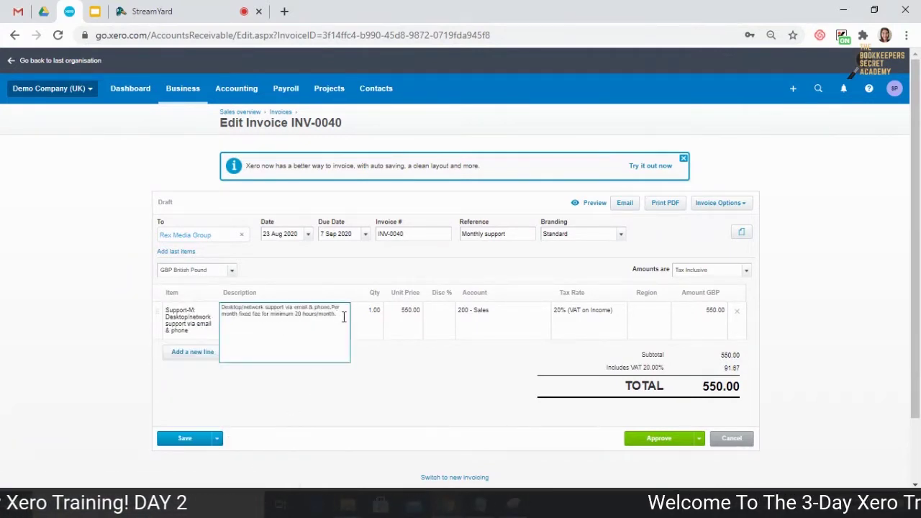
{"action": "left_click_drag", "start_coordinate": [343, 316], "coordinate": [182, 313]}
{"action": "left_click", "coordinate": [375, 324]}
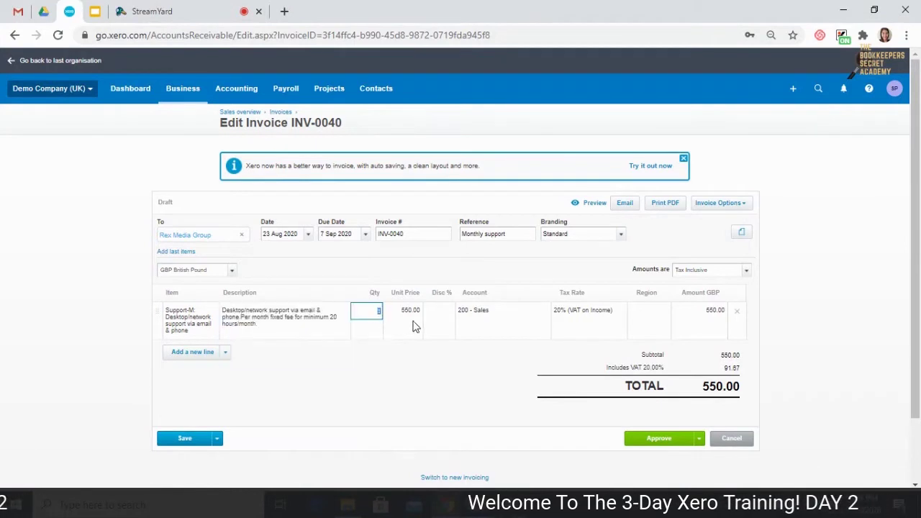
{"action": "left_click", "coordinate": [494, 328]}
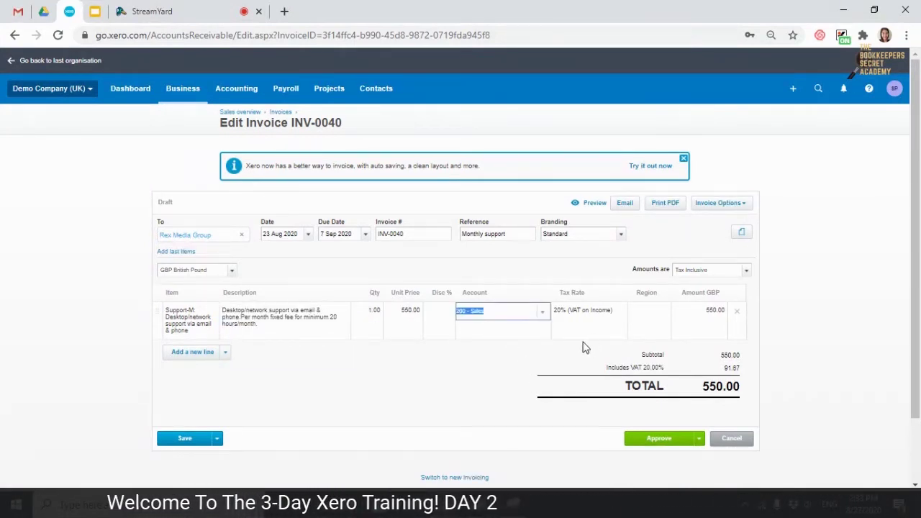
{"action": "left_click", "coordinate": [443, 388]}
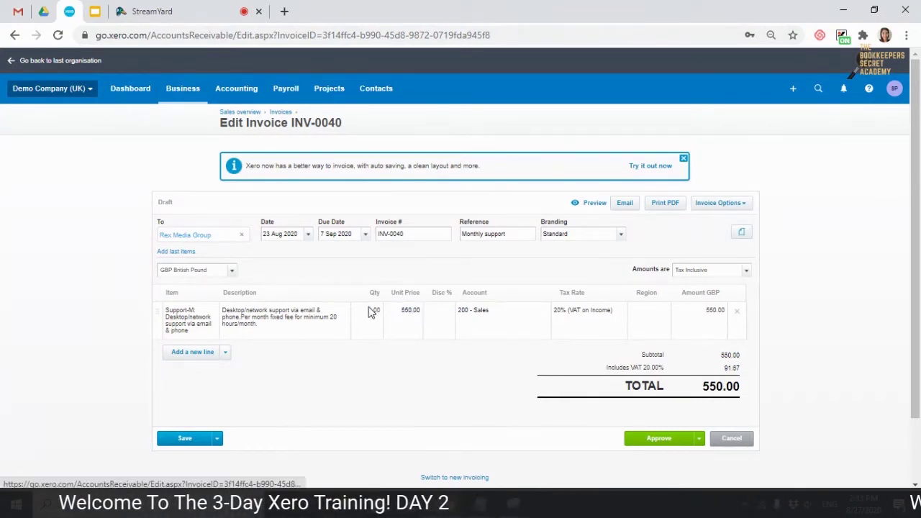
- Revisit the support line's description and item fields, and bring up the item choices once more
{"action": "left_click", "coordinate": [284, 332]}
{"action": "left_click", "coordinate": [180, 315]}
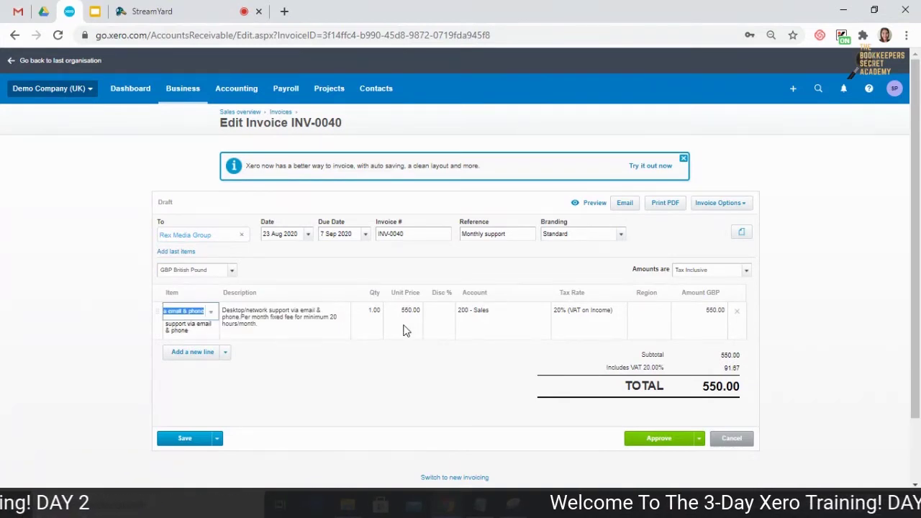
{"action": "left_click", "coordinate": [344, 348]}
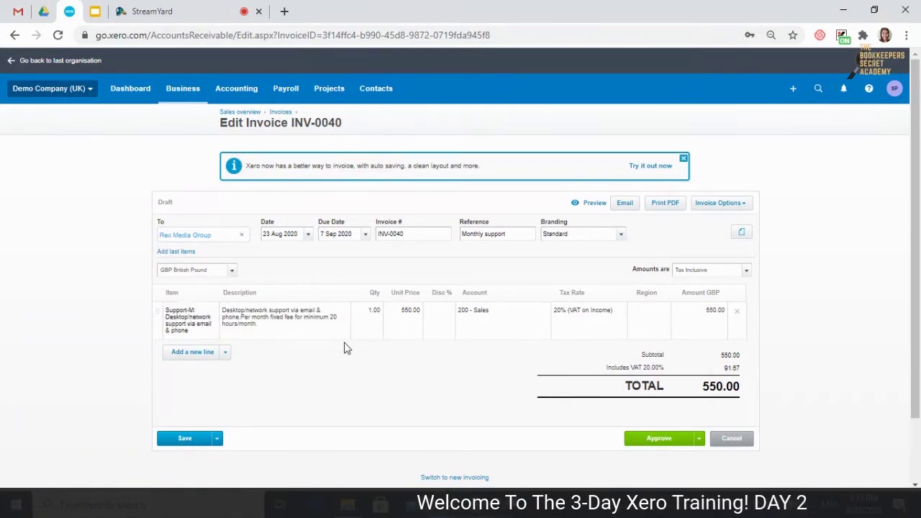
{"action": "left_click", "coordinate": [212, 314]}
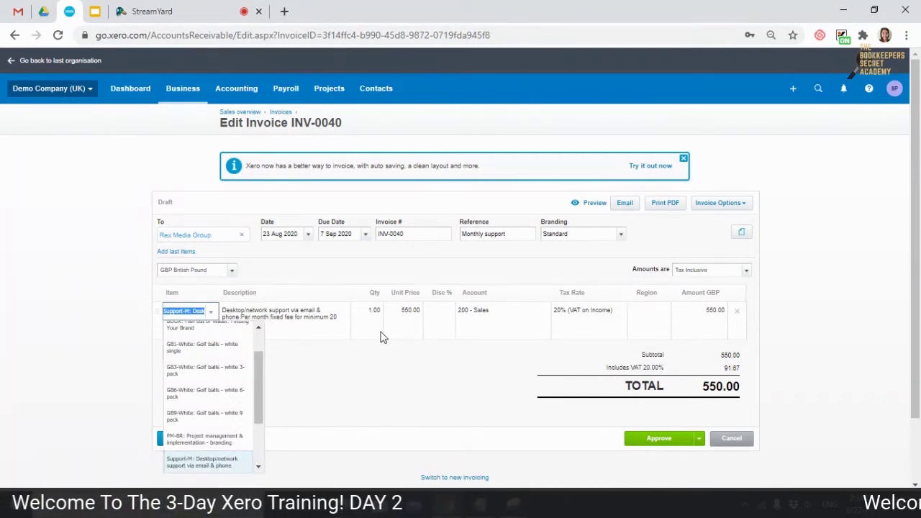
{"action": "left_click", "coordinate": [371, 370]}
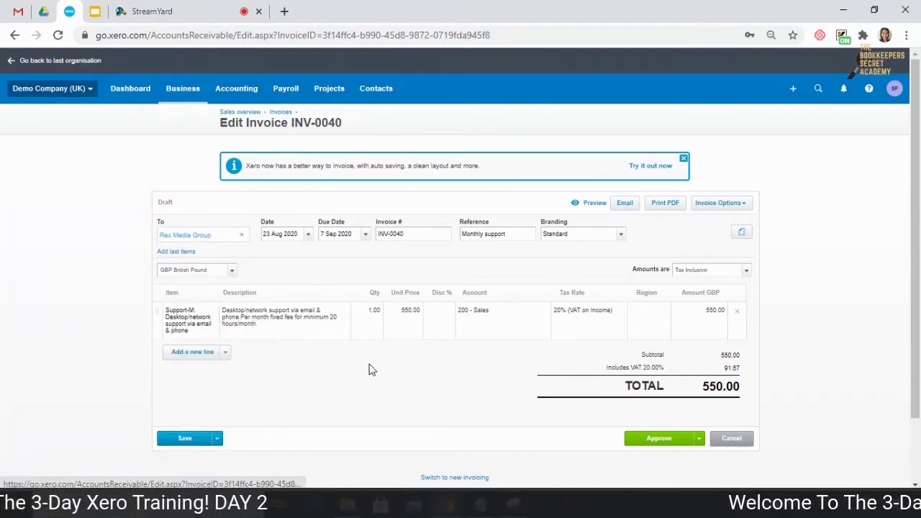
- Examine the line's description, unit price, account and tax rate, and compare them with the item list
{"action": "left_click", "coordinate": [274, 320]}
{"action": "left_click", "coordinate": [405, 324]}
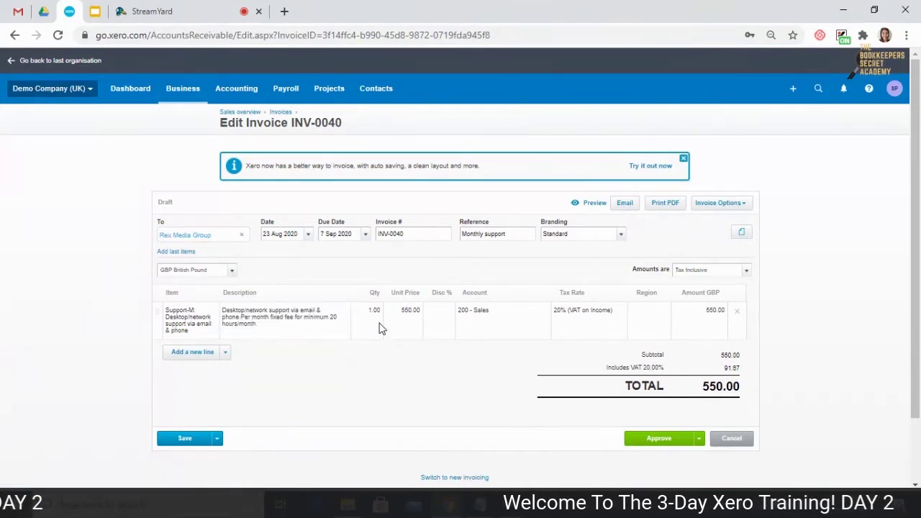
{"action": "left_click", "coordinate": [548, 329]}
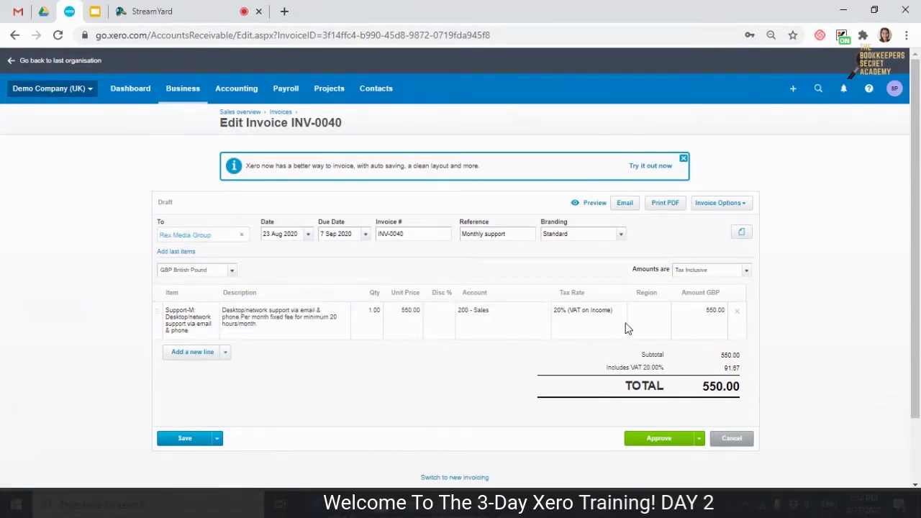
{"action": "left_click", "coordinate": [625, 328]}
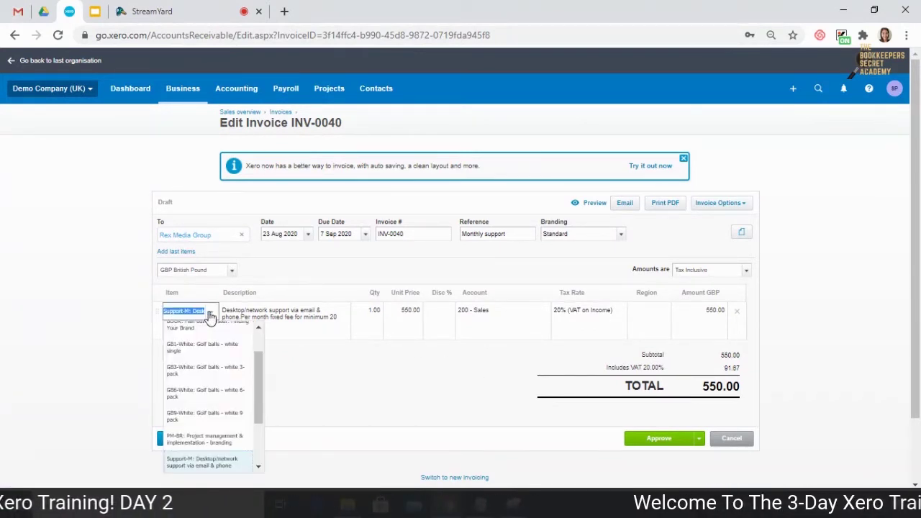
{"action": "left_click", "coordinate": [381, 394]}
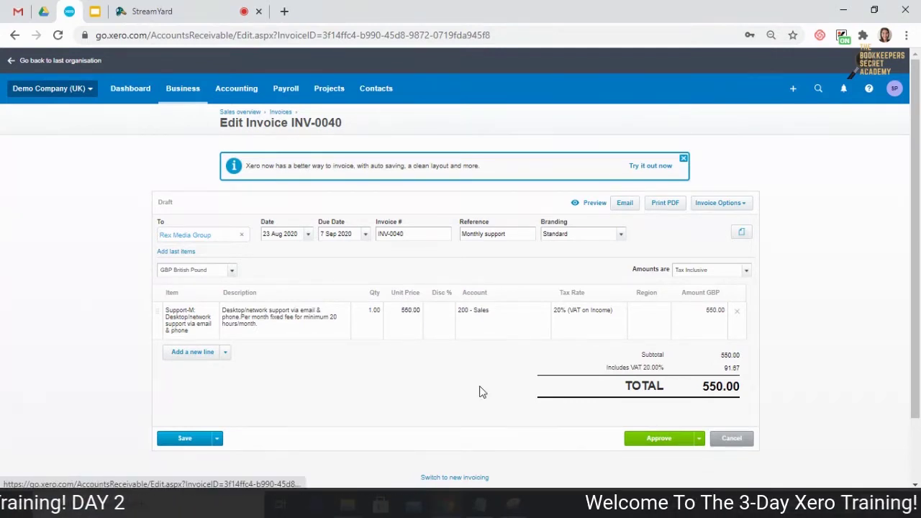
- View the save options and the approval options offered for the draft invoice
{"action": "scroll", "coordinate": [404, 421], "scroll_direction": "down", "scroll_amount": 2}
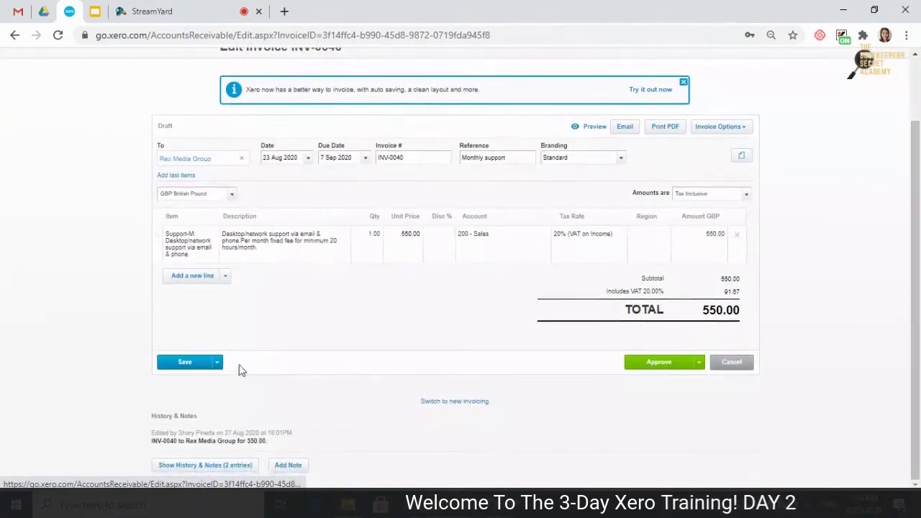
{"action": "left_click", "coordinate": [216, 363]}
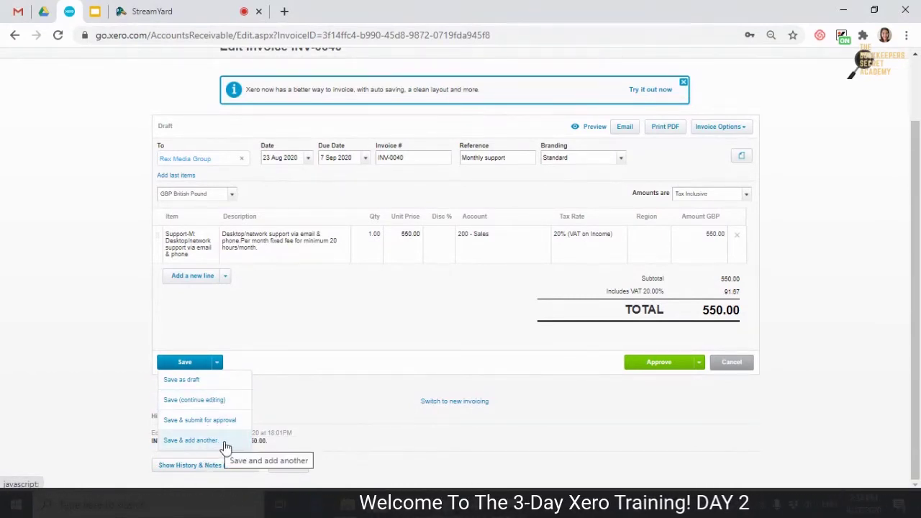
{"action": "left_click", "coordinate": [697, 367]}
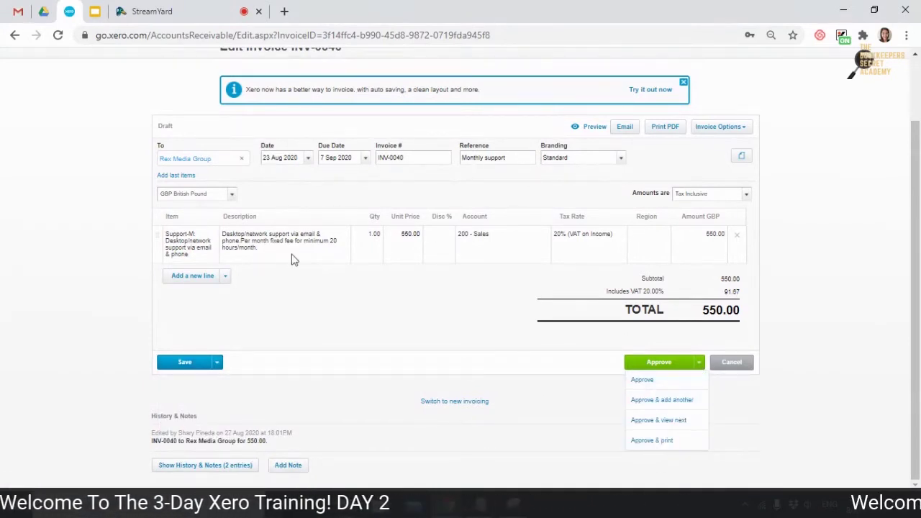
- List the Region tracking options for the invoice's support line
{"action": "left_click", "coordinate": [662, 239]}
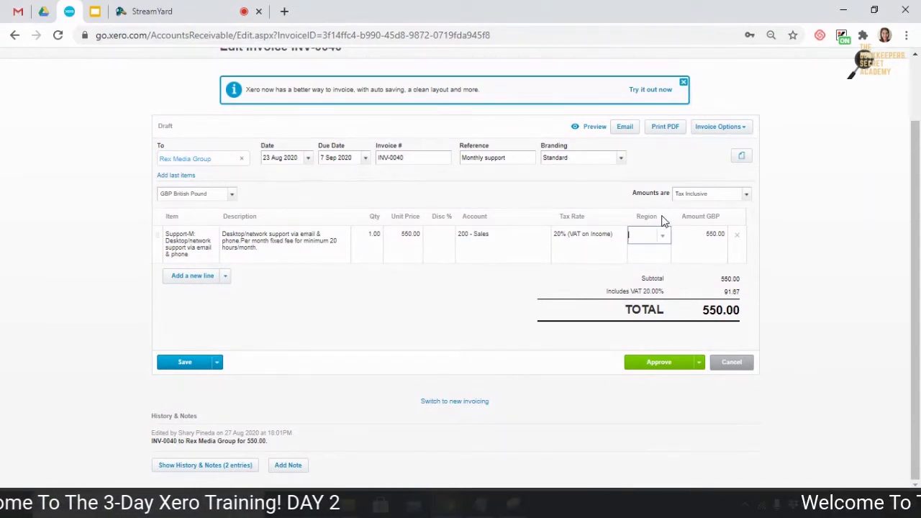
{"action": "left_click", "coordinate": [663, 233]}
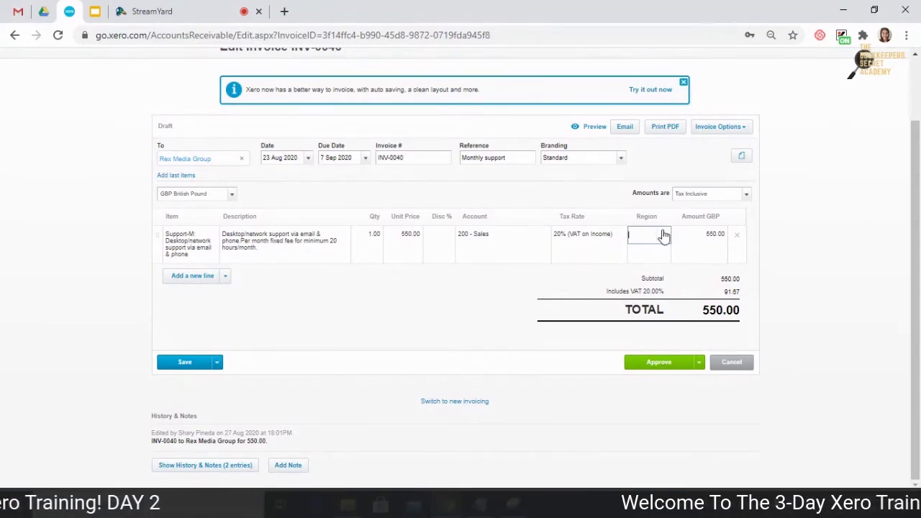
{"action": "left_click", "coordinate": [663, 243]}
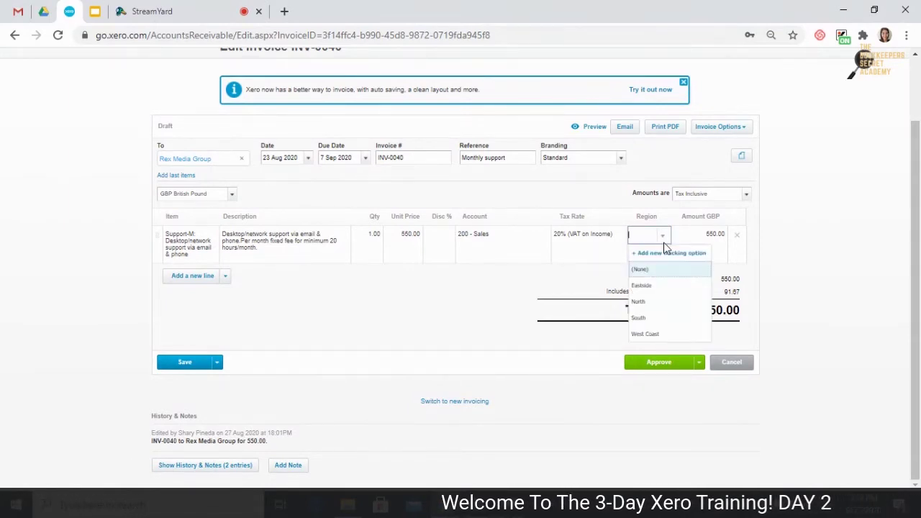
- Set the support line's Region to North and point out the Region column
{"action": "left_click", "coordinate": [656, 303]}
{"action": "left_click", "coordinate": [551, 281]}
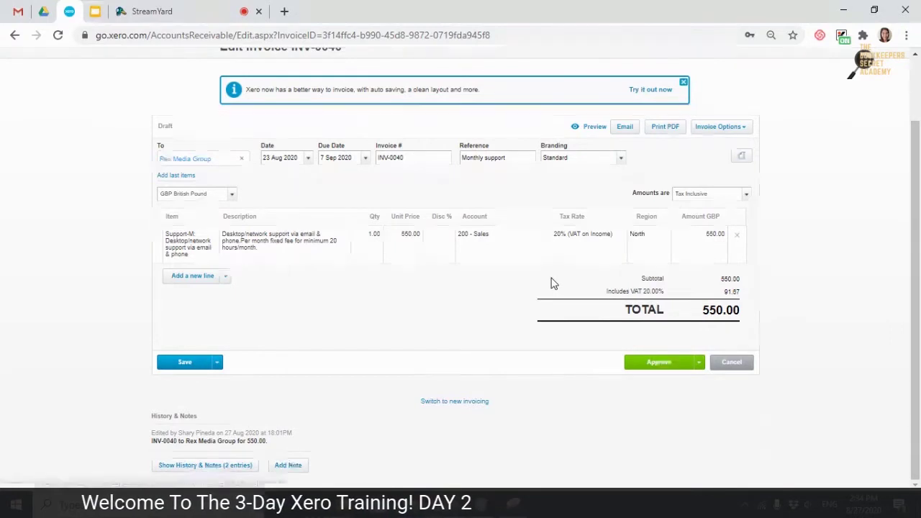
{"action": "double_click", "coordinate": [644, 216]}
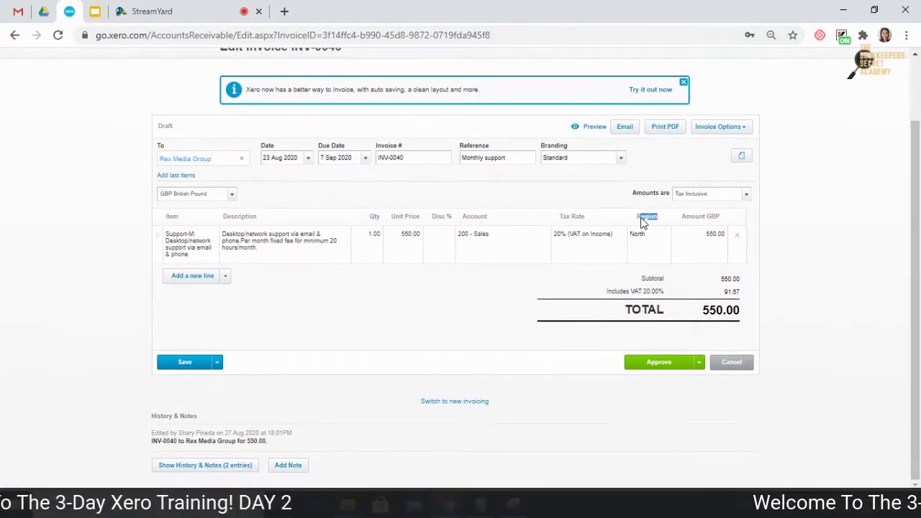
- Reselect Tax Inclusive for the invoice amounts, and switch them to No Tax
{"action": "left_click", "coordinate": [746, 198]}
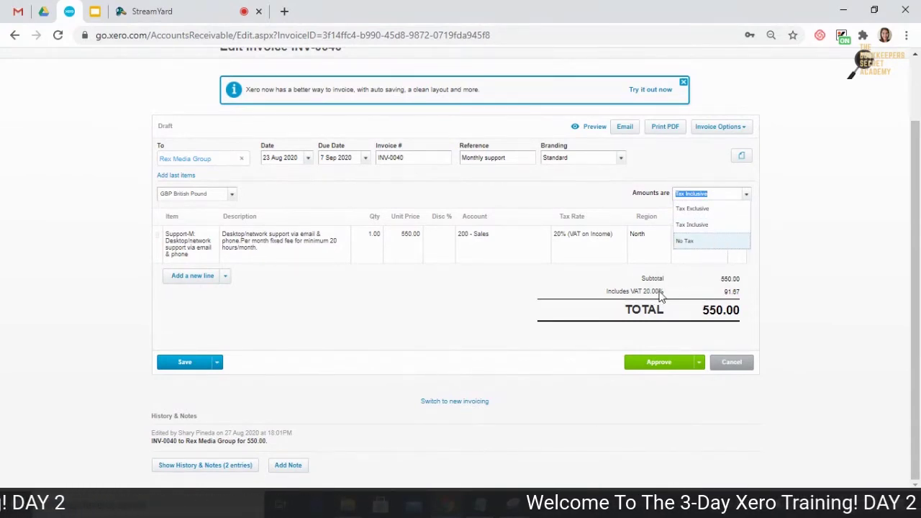
{"action": "left_click", "coordinate": [708, 225]}
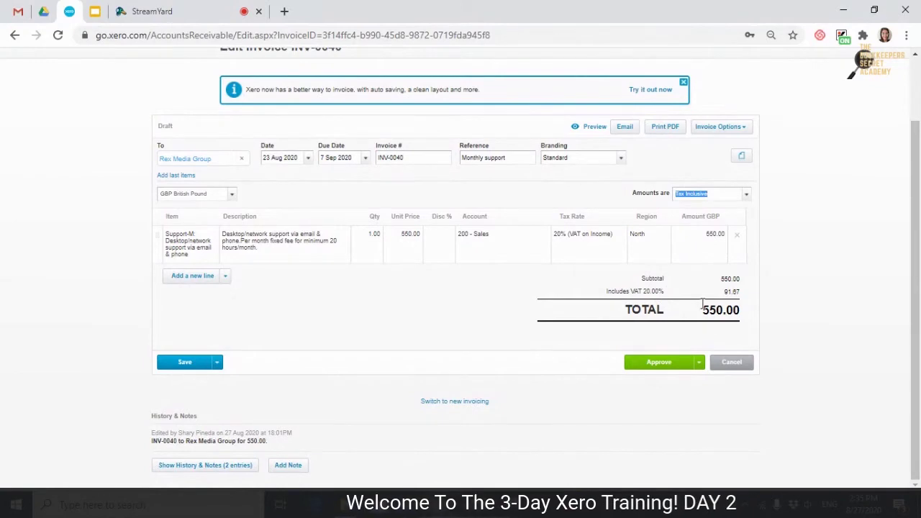
{"action": "left_click", "coordinate": [616, 245]}
{"action": "left_click", "coordinate": [746, 194]}
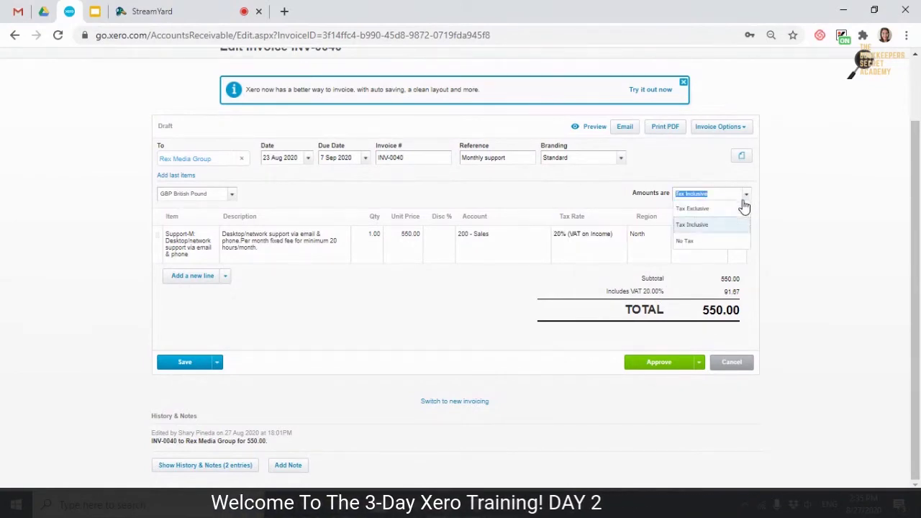
{"action": "left_click", "coordinate": [702, 241]}
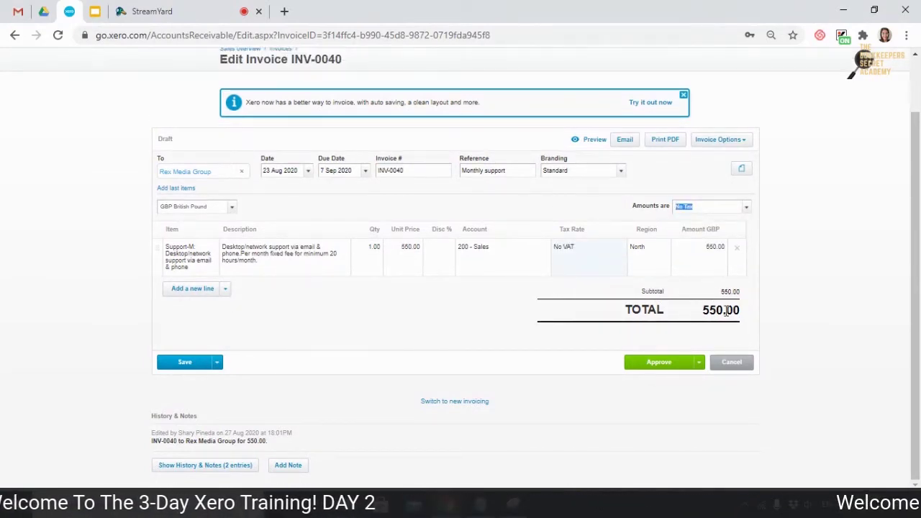
- Try the Tax Exclusive setting for the invoice amounts and check the VAT line and total
{"action": "left_click", "coordinate": [746, 206]}
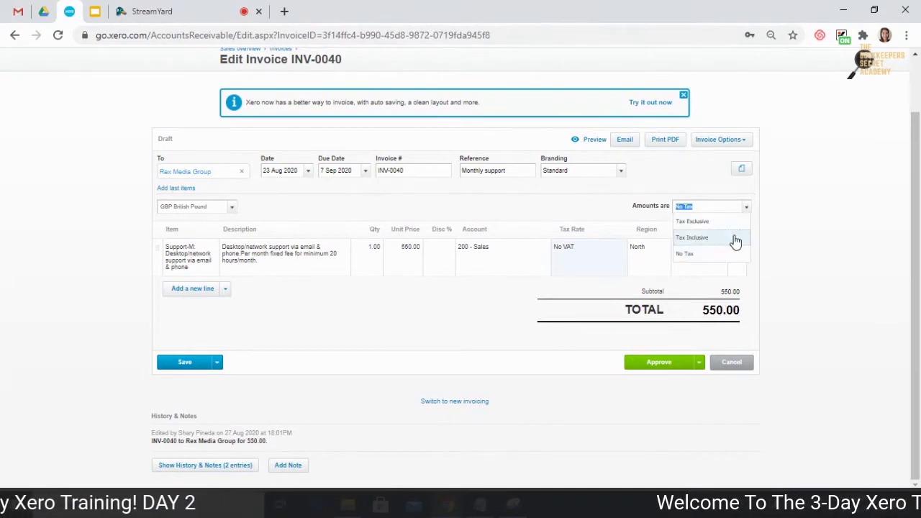
{"action": "left_click", "coordinate": [728, 224]}
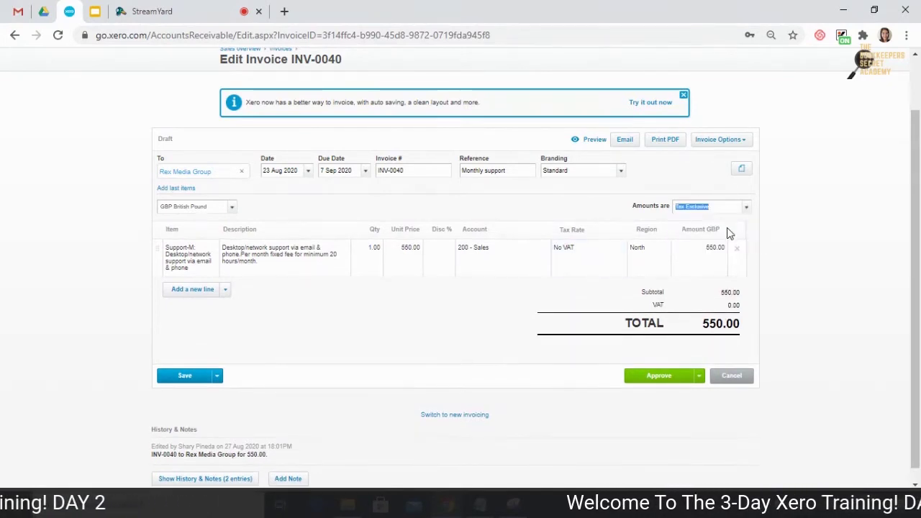
{"action": "double_click", "coordinate": [729, 304]}
{"action": "left_click", "coordinate": [726, 309]}
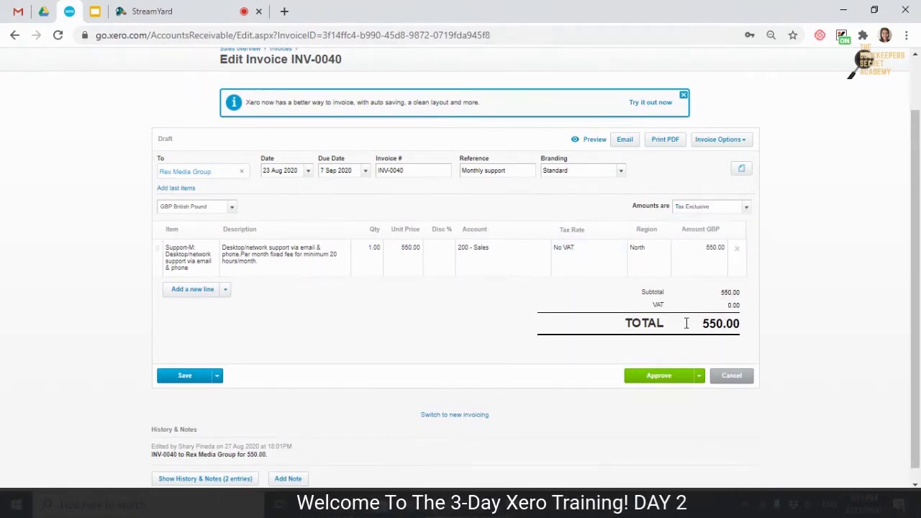
- Set the invoice amounts back to Tax Inclusive
{"action": "left_click", "coordinate": [743, 209]}
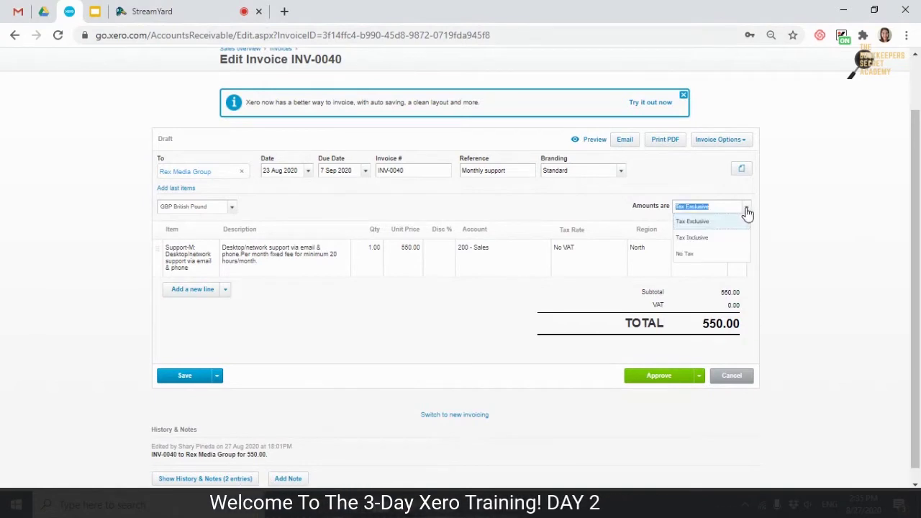
{"action": "left_click", "coordinate": [719, 239]}
{"action": "left_click", "coordinate": [743, 208]}
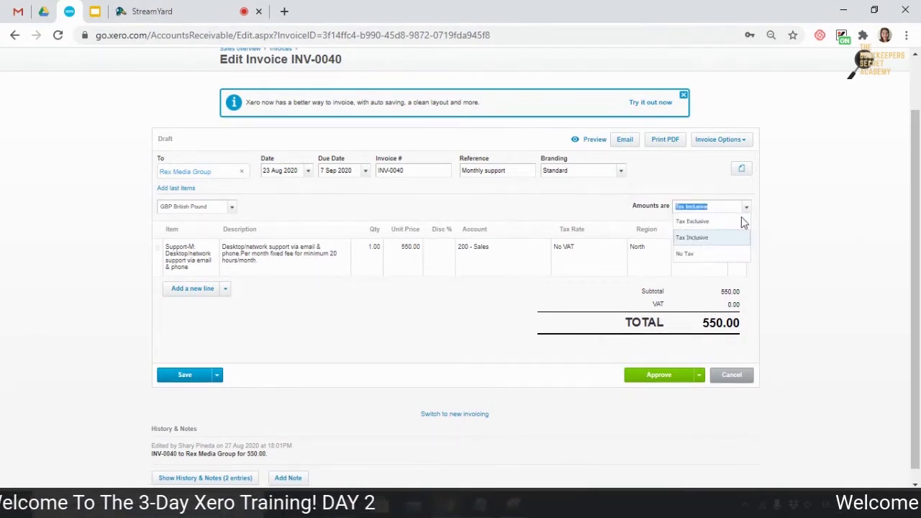
{"action": "left_click", "coordinate": [710, 241]}
- Look through the support line's tax rate options, and open and dismiss the form for adding a tax rate
{"action": "left_click", "coordinate": [611, 252]}
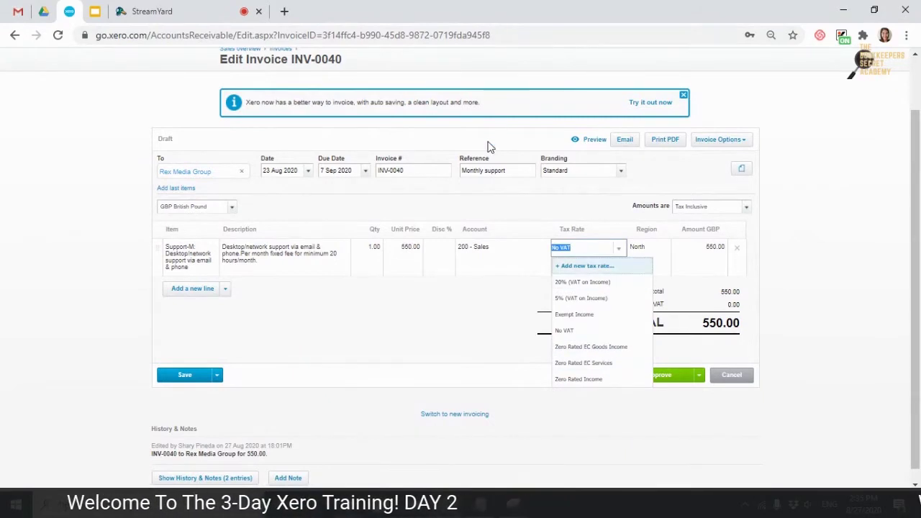
{"action": "scroll", "coordinate": [433, 117], "scroll_direction": "up", "scroll_amount": 2}
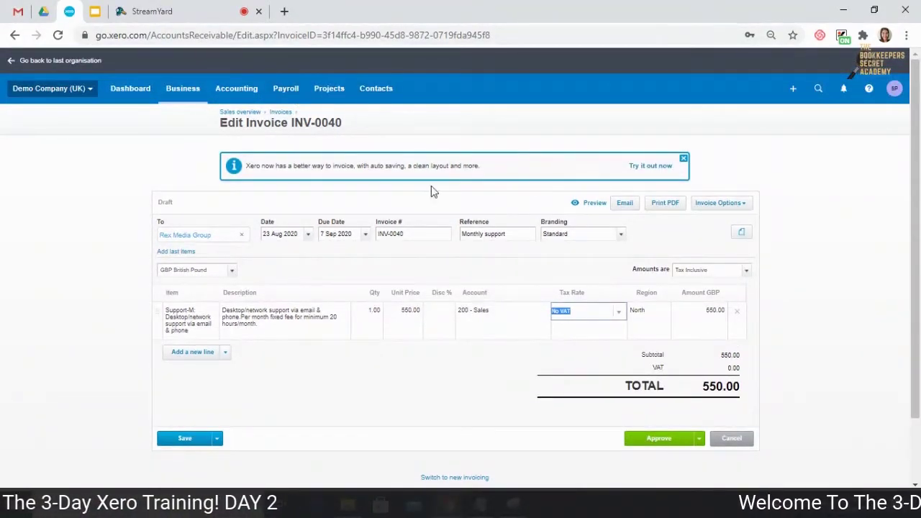
{"action": "left_click", "coordinate": [620, 317]}
{"action": "scroll", "coordinate": [608, 381], "scroll_direction": "down", "scroll_amount": 1}
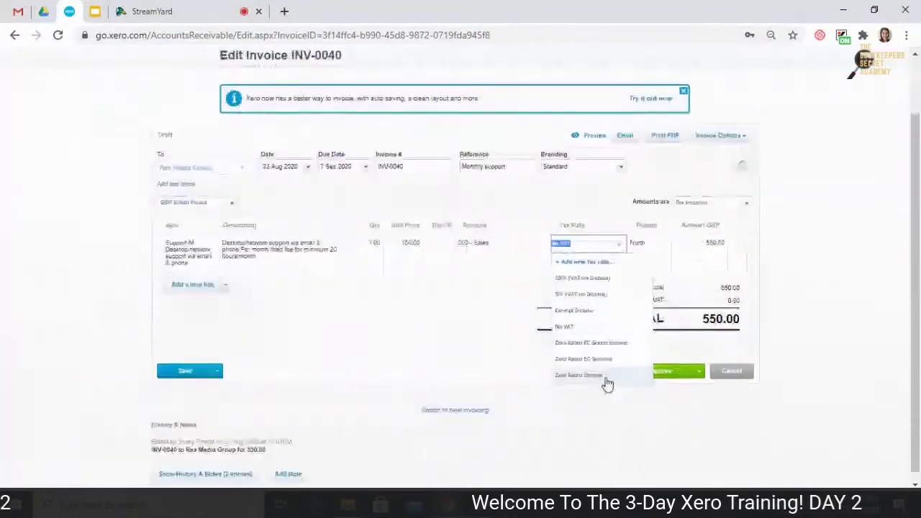
{"action": "left_click", "coordinate": [610, 263]}
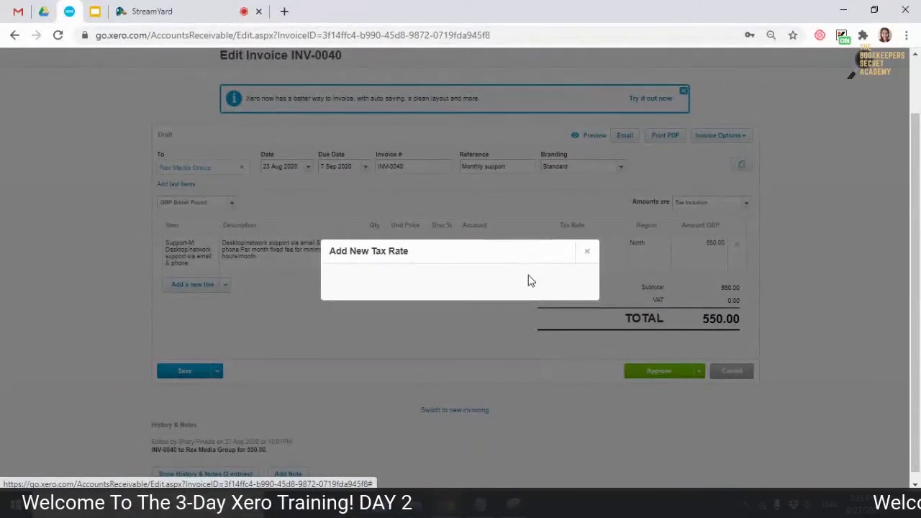
{"action": "left_click", "coordinate": [587, 253]}
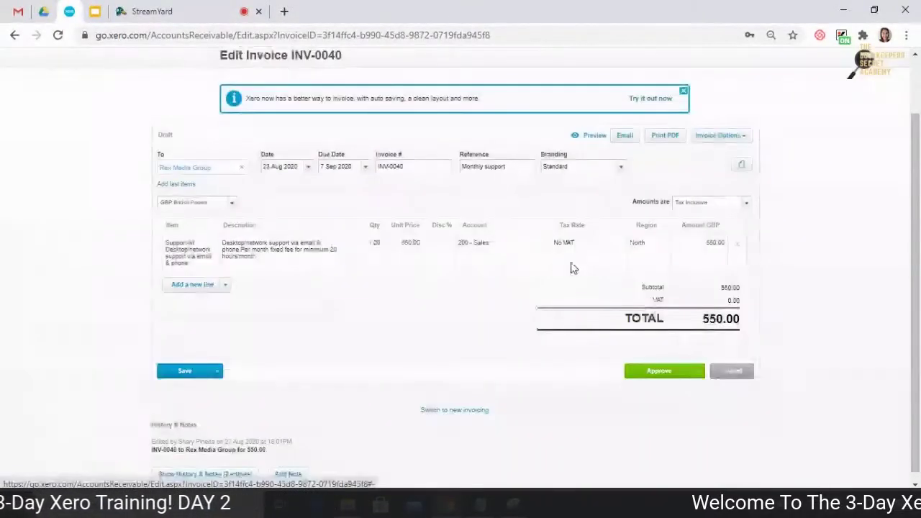
- Approve the draft invoice and review its approved details and the Receive a payment section
{"action": "left_click", "coordinate": [697, 371]}
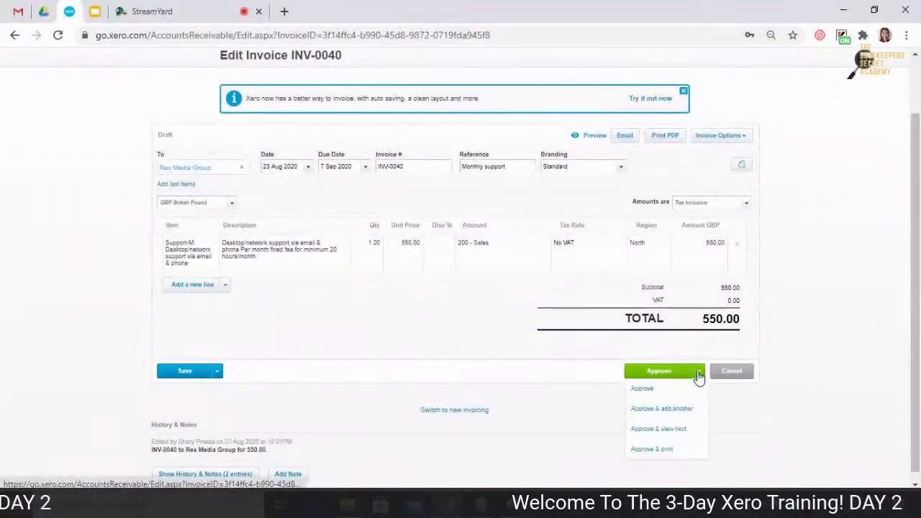
{"action": "left_click", "coordinate": [694, 434]}
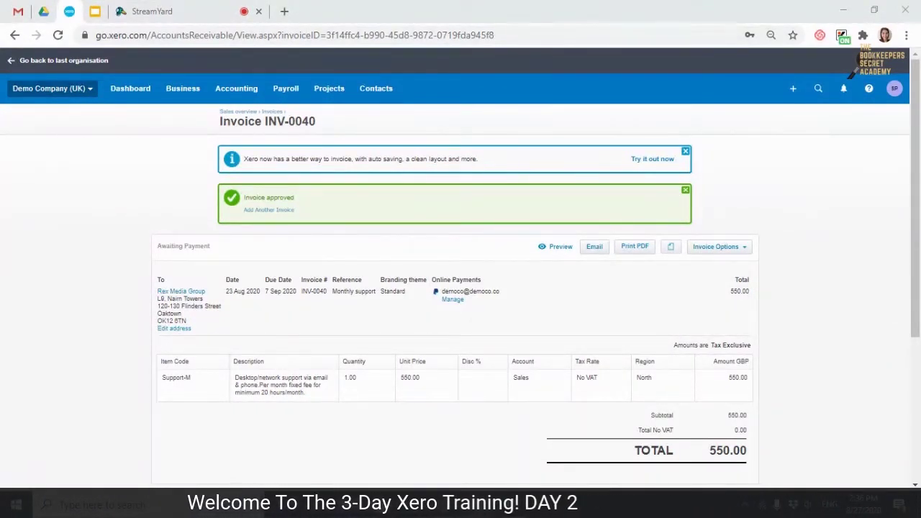
{"action": "scroll", "coordinate": [486, 341], "scroll_direction": "down", "scroll_amount": 1}
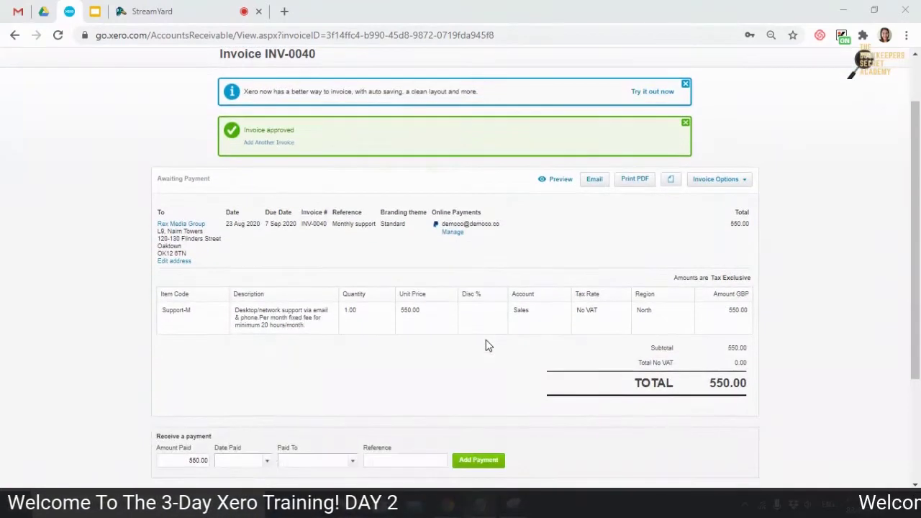
{"action": "scroll", "coordinate": [486, 341], "scroll_direction": "down", "scroll_amount": 1}
{"action": "scroll", "coordinate": [486, 340], "scroll_direction": "up", "scroll_amount": 1}
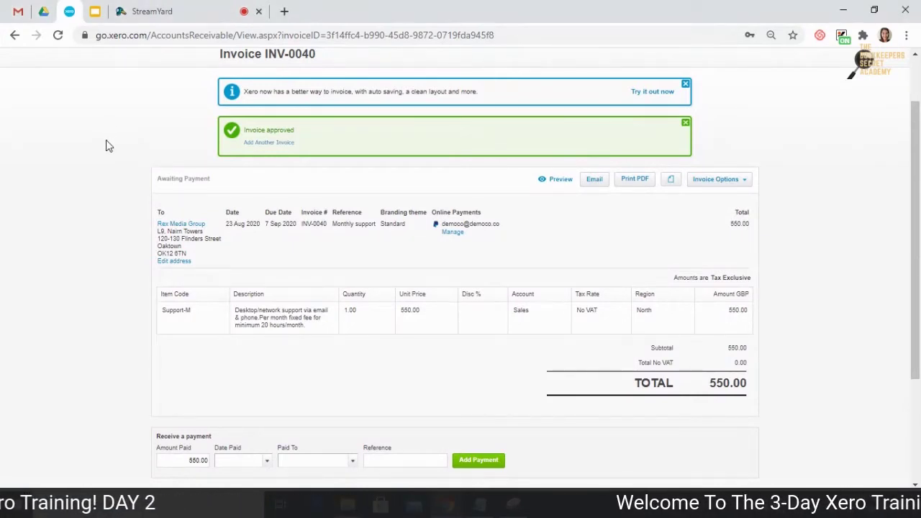
{"action": "scroll", "coordinate": [106, 144], "scroll_direction": "down", "scroll_amount": 2}
{"action": "scroll", "coordinate": [108, 144], "scroll_direction": "up", "scroll_amount": 3}
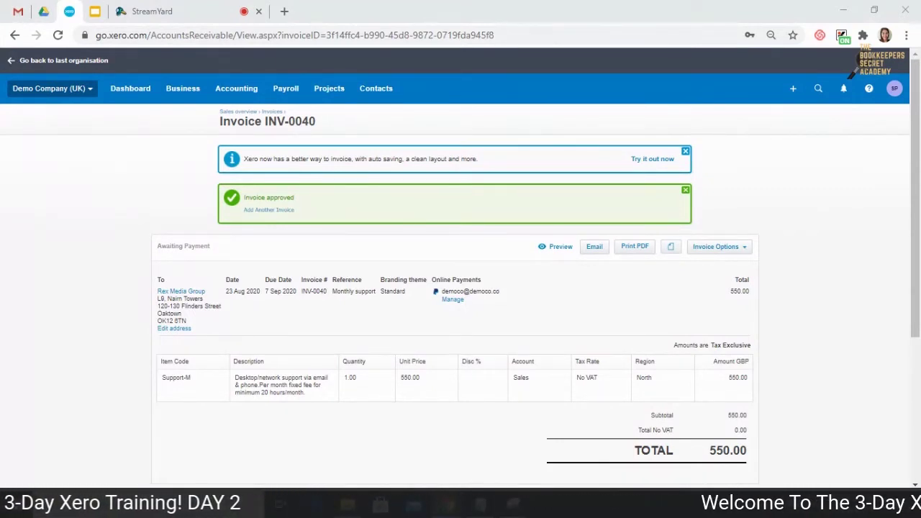
- Open the list of bills to pay and view the options for creating a new bill
{"action": "left_click", "coordinate": [181, 98]}
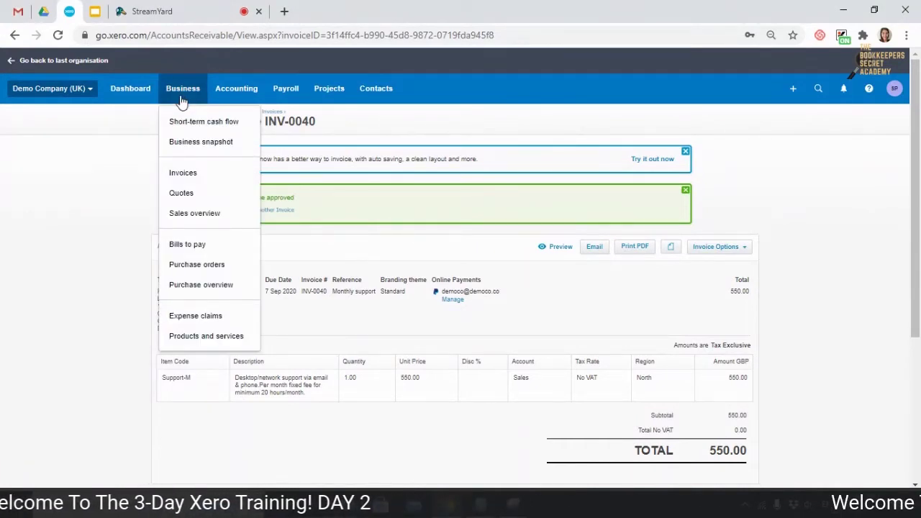
{"action": "left_click", "coordinate": [191, 246]}
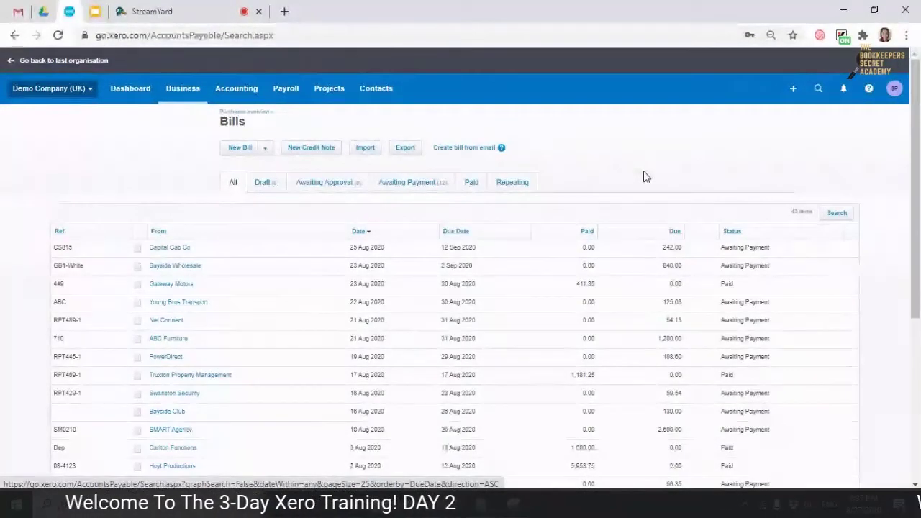
{"action": "scroll", "coordinate": [643, 177], "scroll_direction": "down", "scroll_amount": 1}
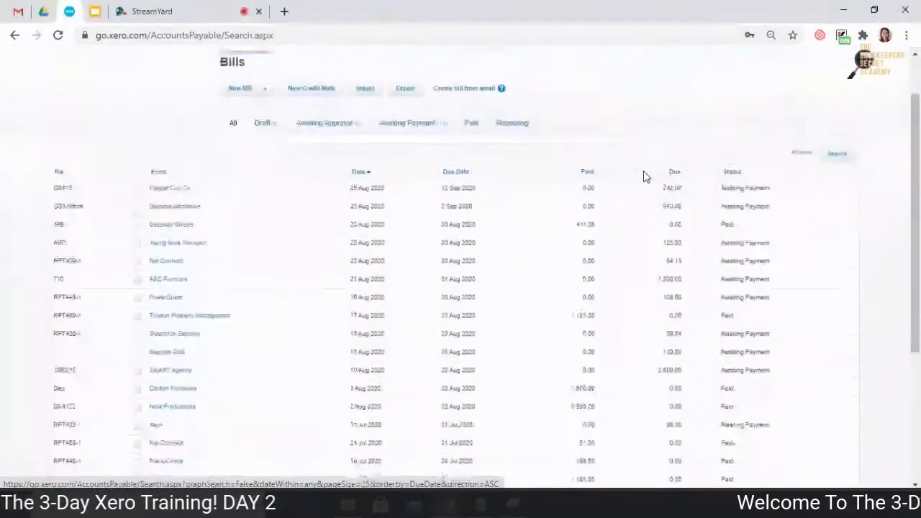
{"action": "scroll", "coordinate": [643, 177], "scroll_direction": "up", "scroll_amount": 1}
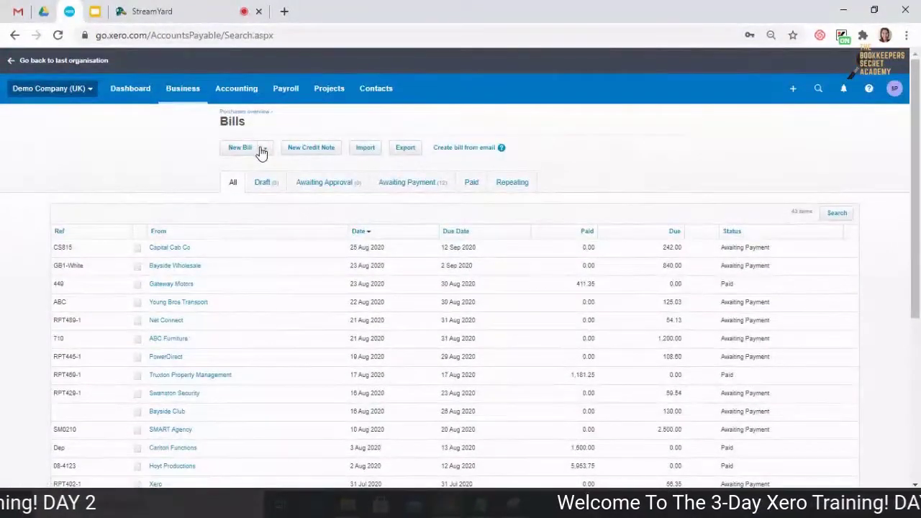
{"action": "mouse_move", "coordinate": [260, 151]}
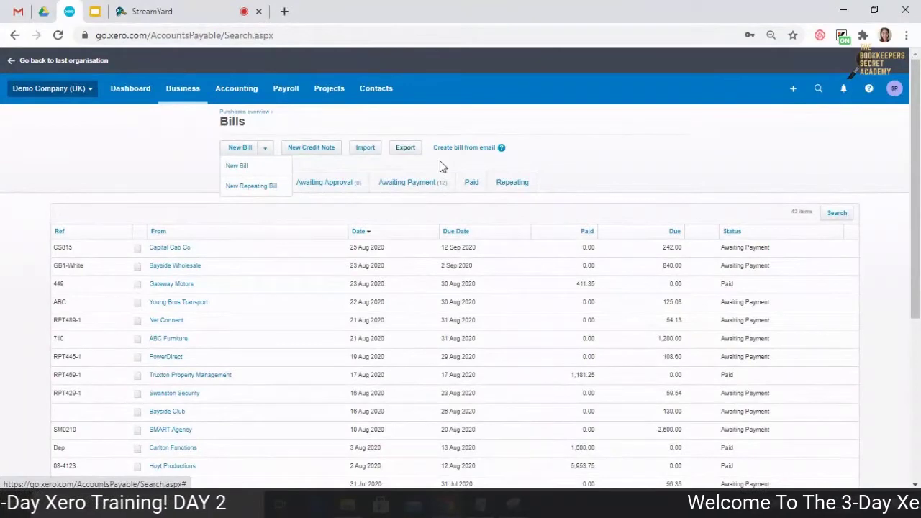
- Enlarge the browser page zoom to 100%
{"action": "left_click", "coordinate": [906, 34]}
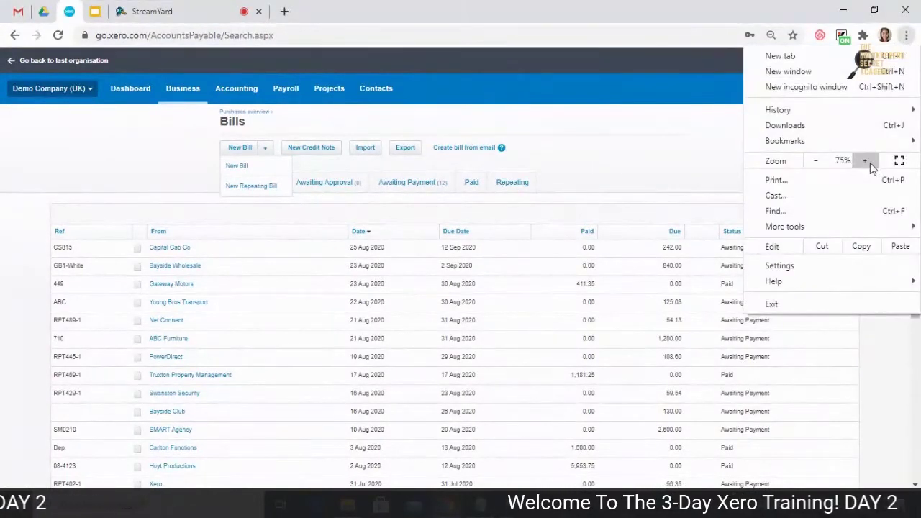
{"action": "left_click", "coordinate": [865, 161]}
{"action": "left_click", "coordinate": [870, 163]}
{"action": "left_click", "coordinate": [870, 164]}
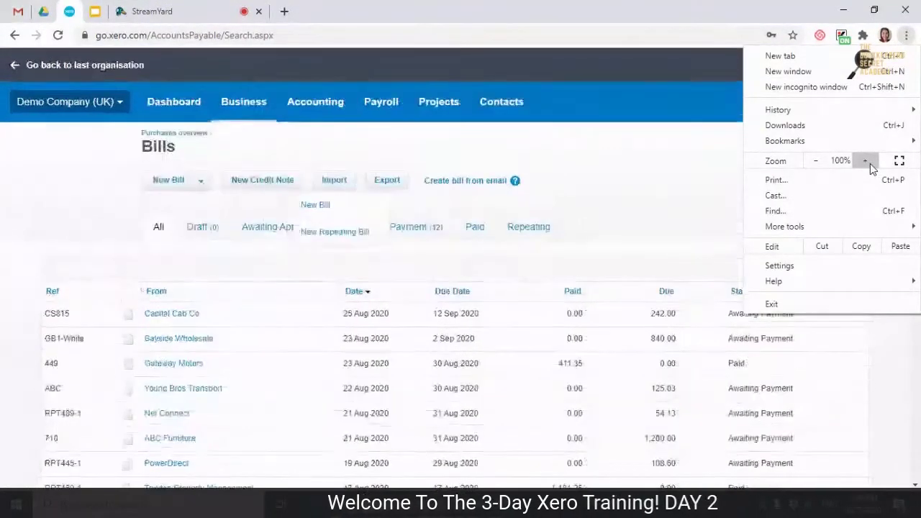
{"action": "left_click", "coordinate": [652, 218]}
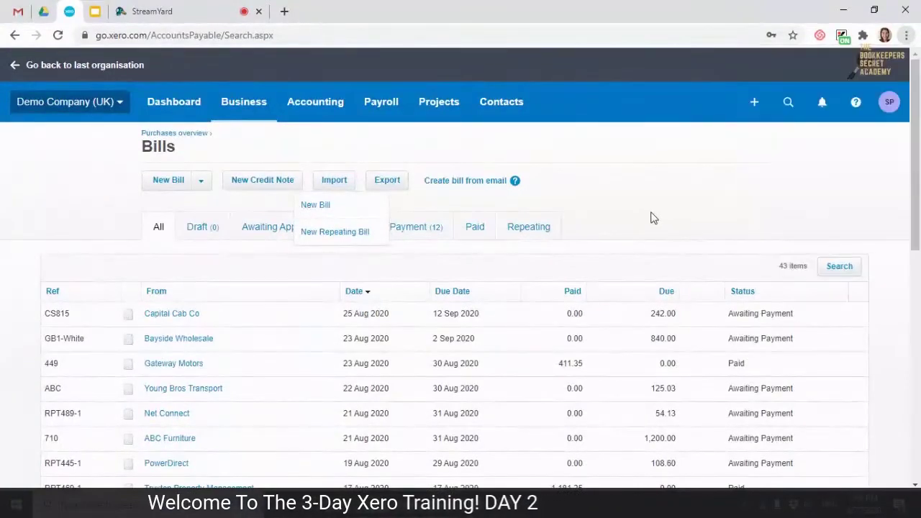
- Glance over the bills list and view the record types that can be created from the Create new options
{"action": "scroll", "coordinate": [659, 219], "scroll_direction": "down", "scroll_amount": 1}
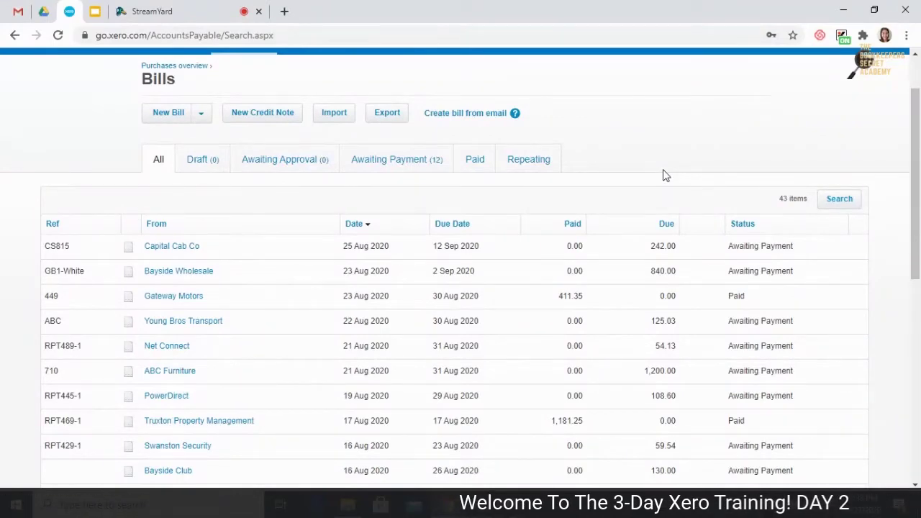
{"action": "scroll", "coordinate": [675, 250], "scroll_direction": "up", "scroll_amount": 1}
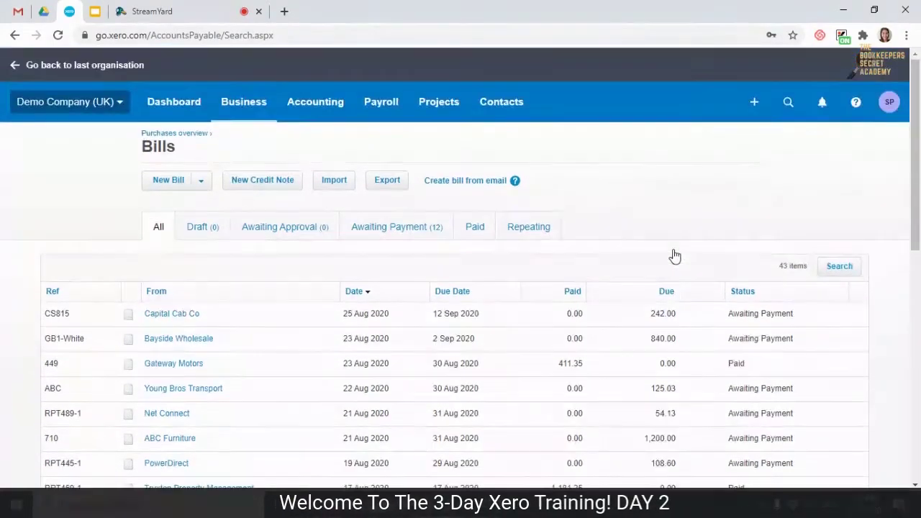
{"action": "left_click", "coordinate": [754, 102]}
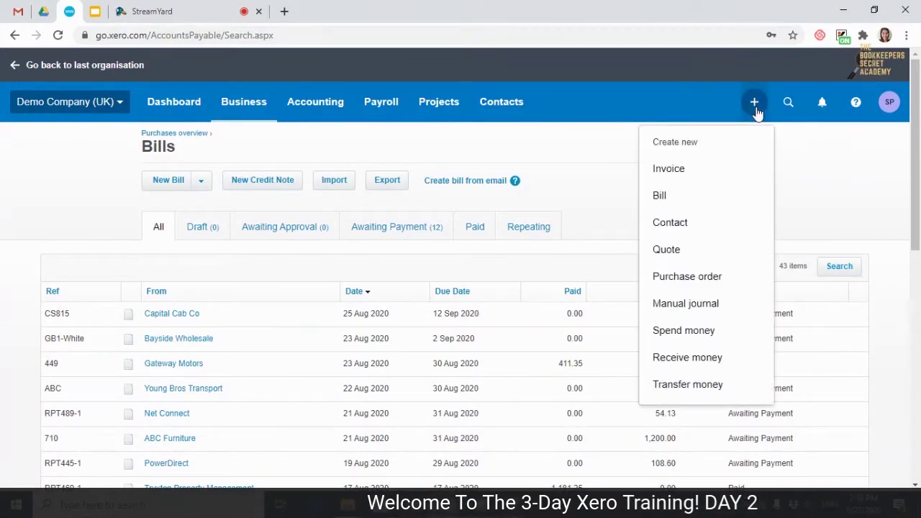
{"action": "left_click", "coordinate": [876, 160]}
- Enlarge the browser page zoom to 110% and look over the bills list
{"action": "left_click", "coordinate": [905, 34]}
{"action": "left_click", "coordinate": [865, 160]}
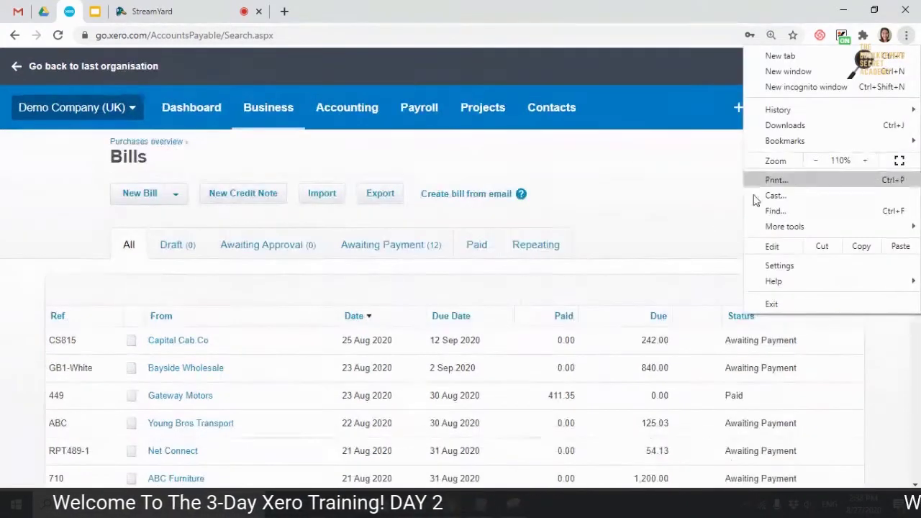
{"action": "left_click", "coordinate": [688, 230]}
{"action": "scroll", "coordinate": [631, 226], "scroll_direction": "down", "scroll_amount": 1}
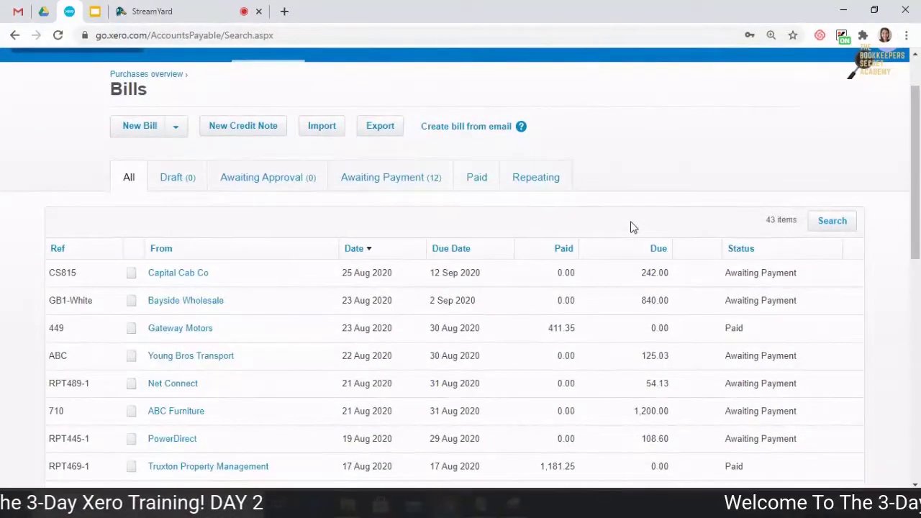
{"action": "scroll", "coordinate": [630, 226], "scroll_direction": "up", "scroll_amount": 1}
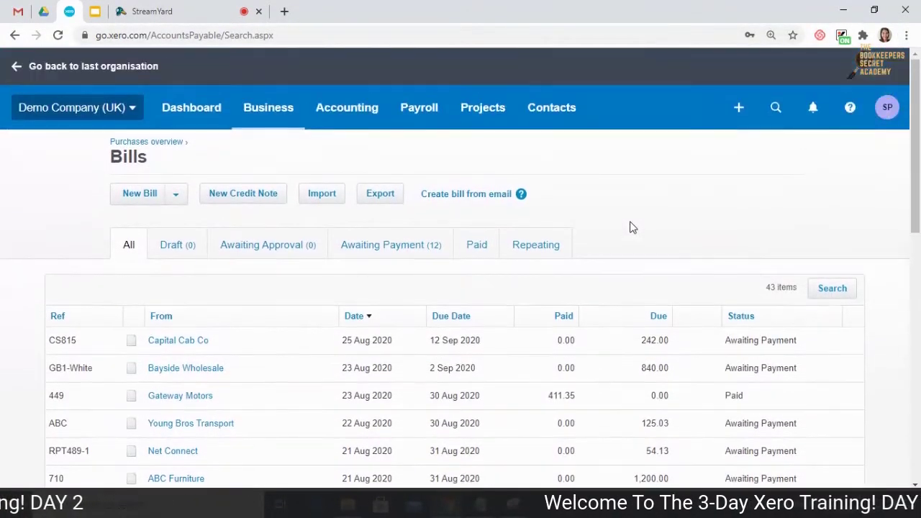
- Look over the full bills list with its dates, amounts and statuses, and check the new bill options and draft bills
{"action": "scroll", "coordinate": [227, 294], "scroll_direction": "down", "scroll_amount": 1}
{"action": "scroll", "coordinate": [226, 295], "scroll_direction": "up", "scroll_amount": 1}
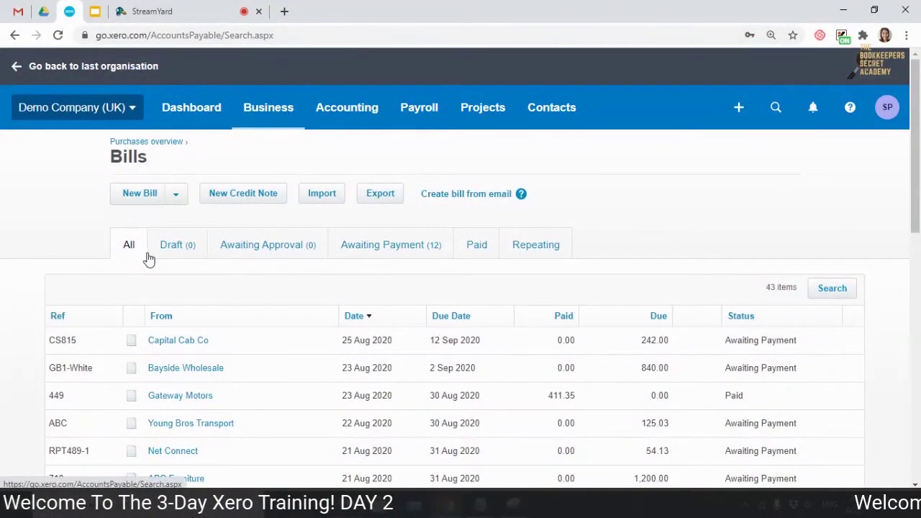
{"action": "scroll", "coordinate": [147, 255], "scroll_direction": "down", "scroll_amount": 1}
{"action": "scroll", "coordinate": [152, 250], "scroll_direction": "up", "scroll_amount": 1}
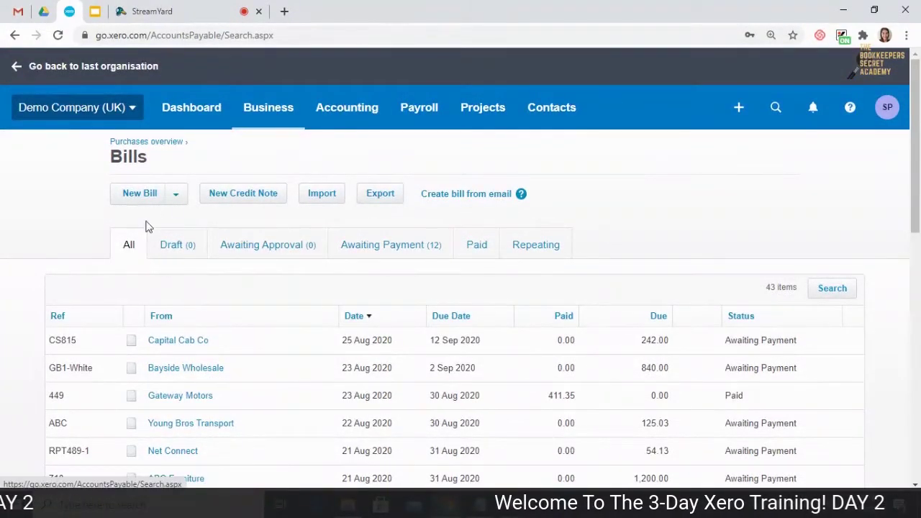
{"action": "left_click", "coordinate": [177, 196]}
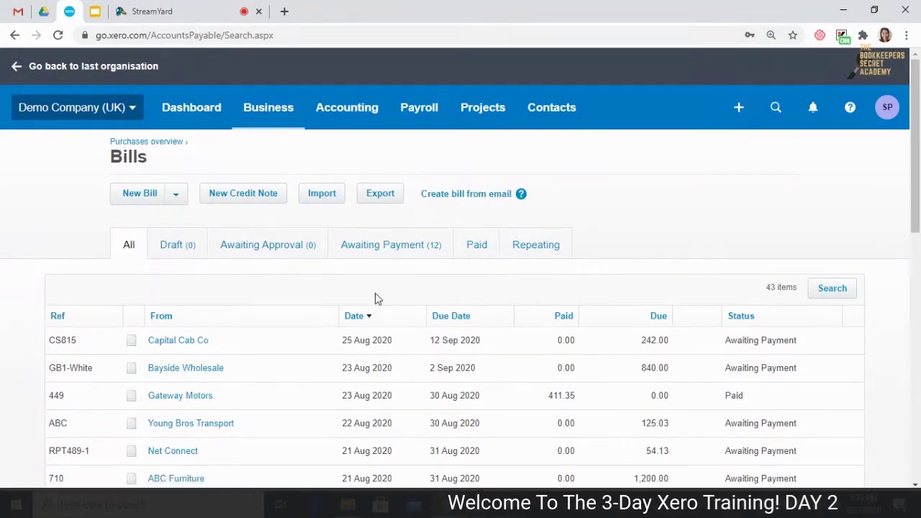
{"action": "scroll", "coordinate": [559, 286], "scroll_direction": "down", "scroll_amount": 3}
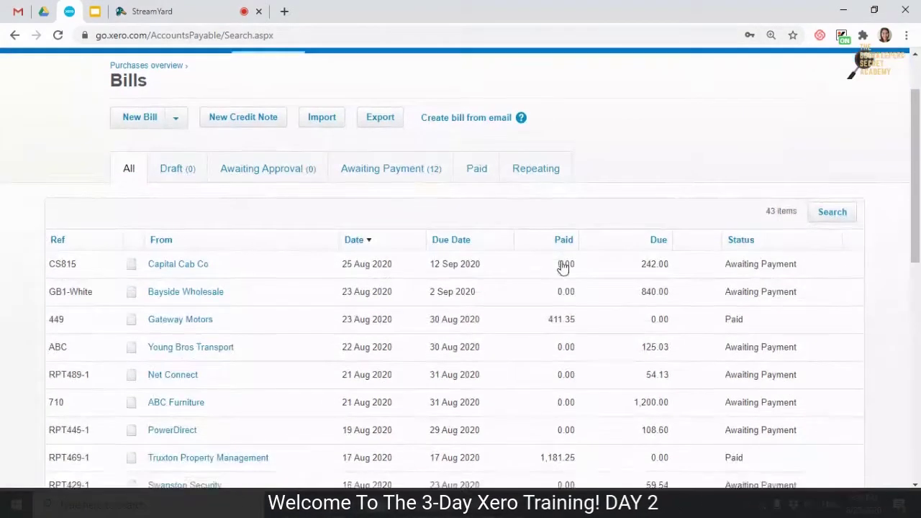
{"action": "scroll", "coordinate": [559, 283], "scroll_direction": "down", "scroll_amount": 5}
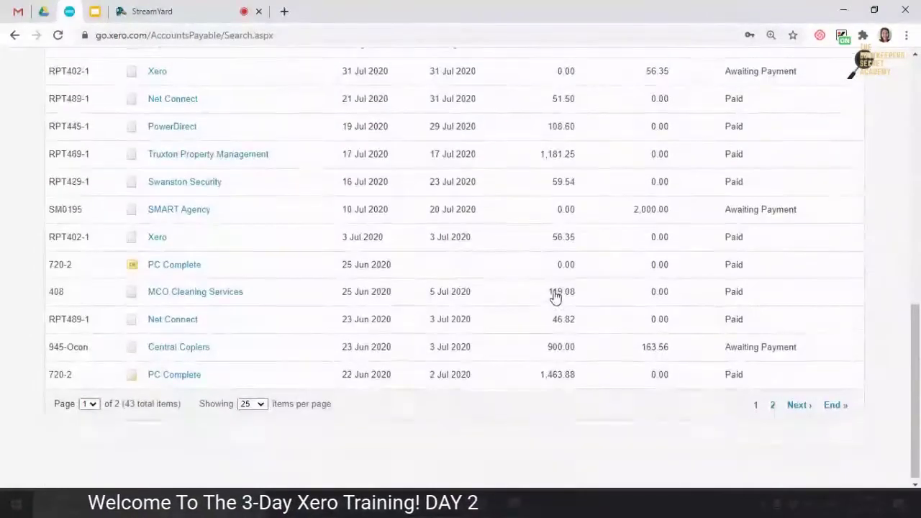
{"action": "scroll", "coordinate": [553, 298], "scroll_direction": "up", "scroll_amount": 7}
{"action": "scroll", "coordinate": [554, 298], "scroll_direction": "up", "scroll_amount": 2}
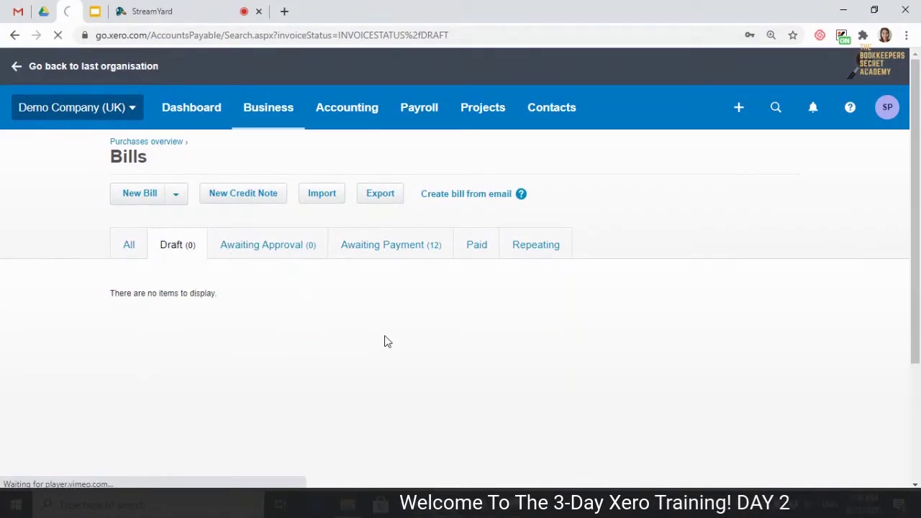
- Show the bills awaiting payment and sort them by due date, earliest first
{"action": "left_click", "coordinate": [405, 252]}
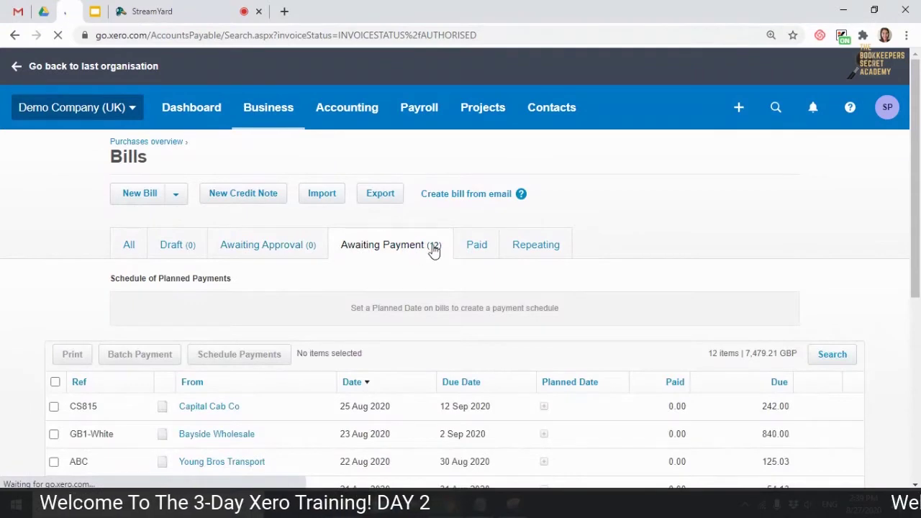
{"action": "scroll", "coordinate": [442, 257], "scroll_direction": "down", "scroll_amount": 3}
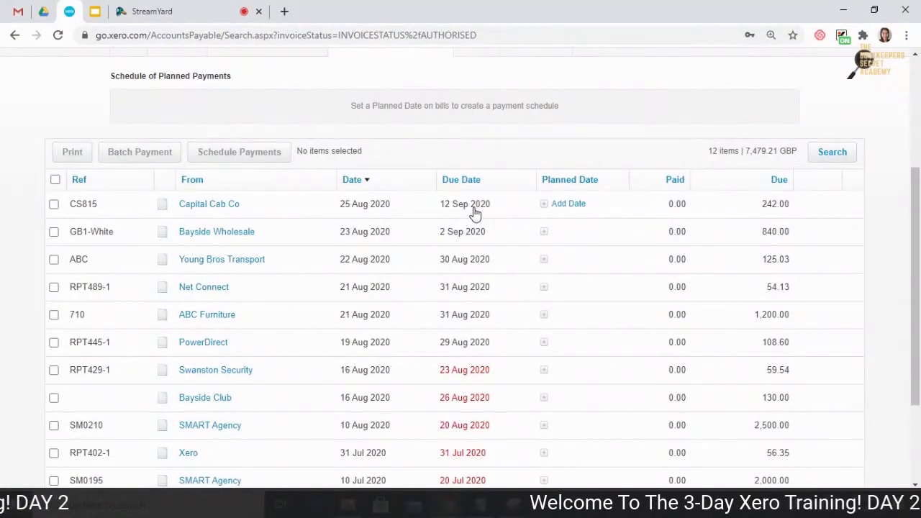
{"action": "scroll", "coordinate": [468, 223], "scroll_direction": "down", "scroll_amount": 1}
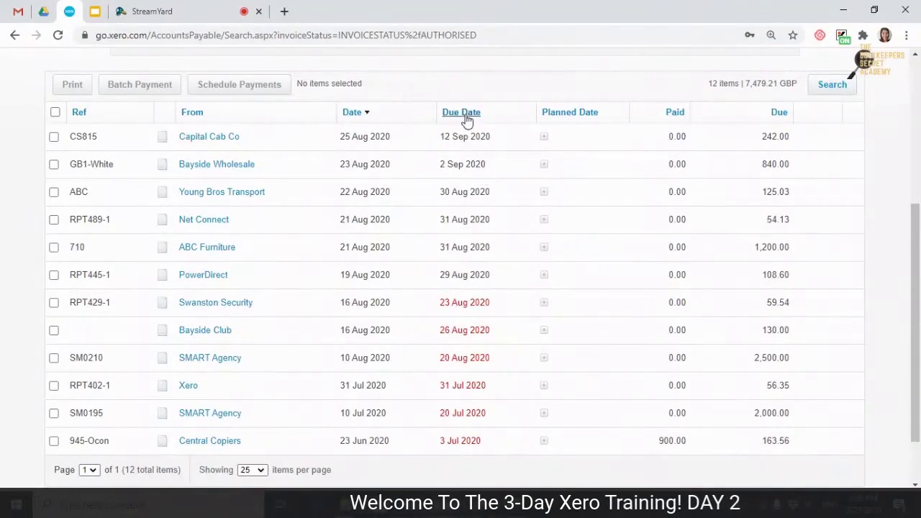
{"action": "left_click", "coordinate": [466, 115]}
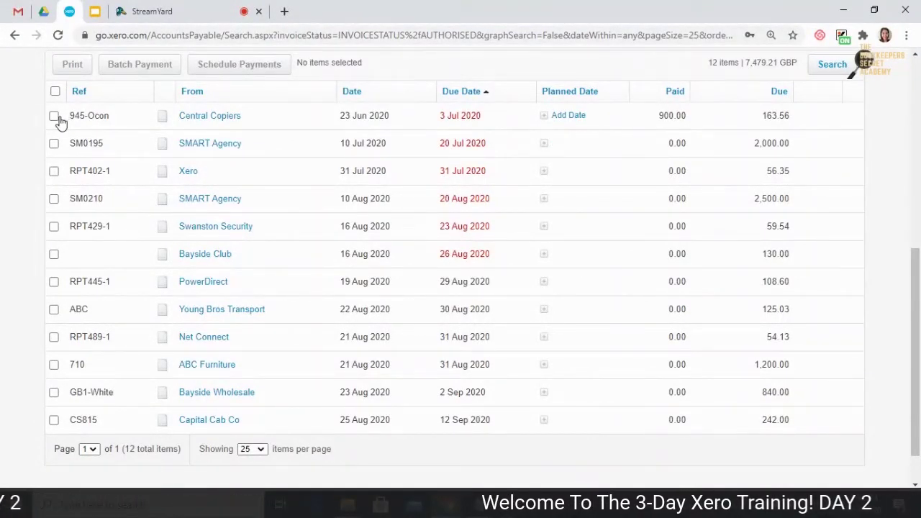
{"action": "scroll", "coordinate": [336, 311], "scroll_direction": "up", "scroll_amount": 1}
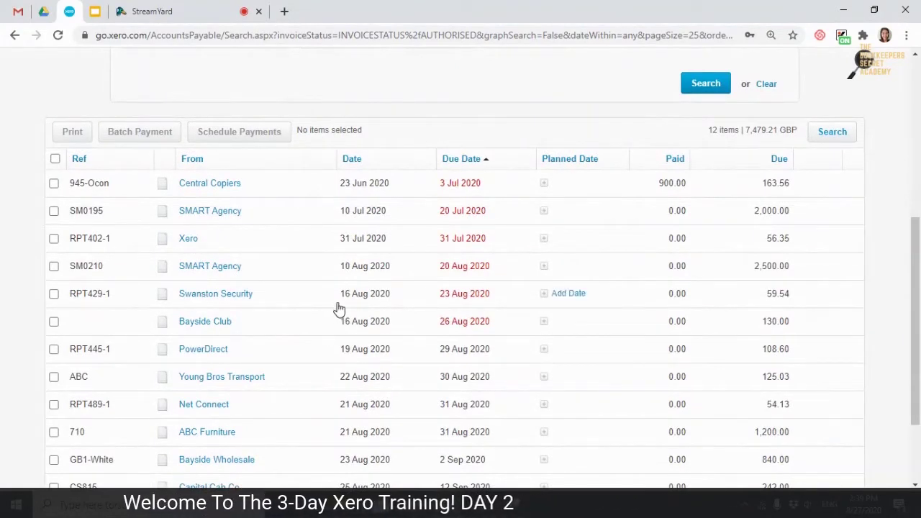
- Select the five earliest-due bills, from Central Copiers (945-Ocon) through Swanston Security (RPT429-1)
{"action": "left_click", "coordinate": [54, 184]}
{"action": "left_click", "coordinate": [54, 210]}
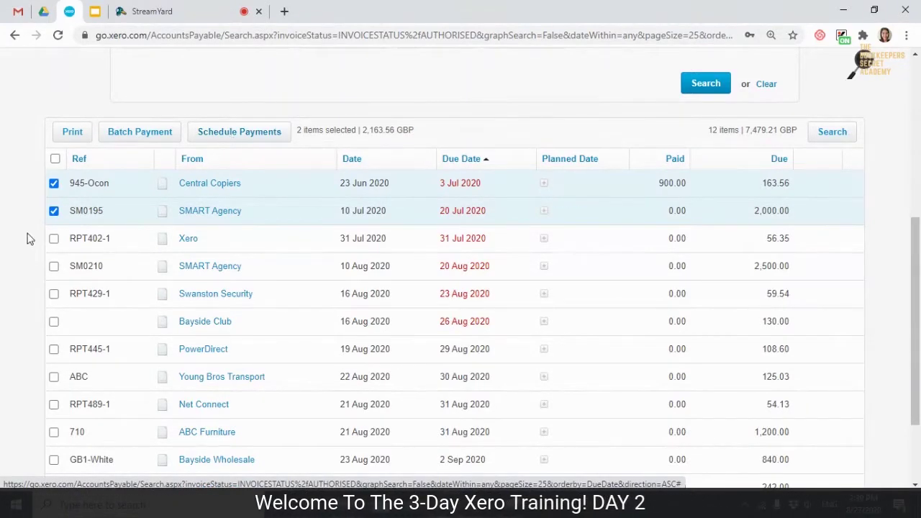
{"action": "left_click", "coordinate": [54, 238]}
{"action": "left_click", "coordinate": [54, 266]}
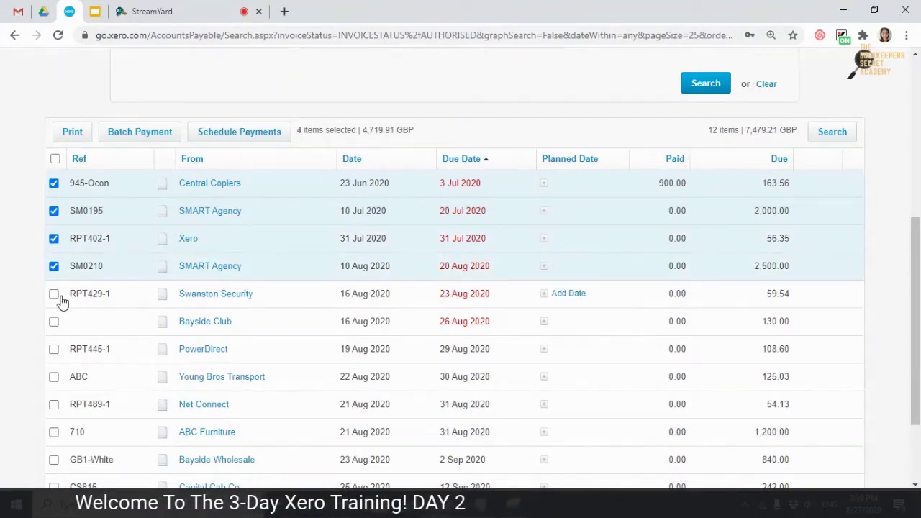
{"action": "left_click", "coordinate": [54, 294]}
- Show the paid bills and look through their paid dates and amounts, including the credit notes
{"action": "scroll", "coordinate": [319, 388], "scroll_direction": "up", "scroll_amount": 3}
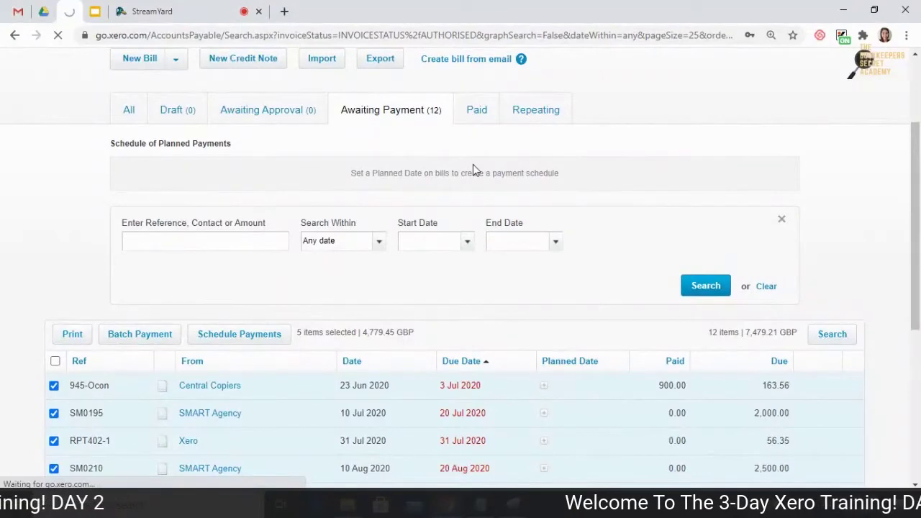
{"action": "scroll", "coordinate": [479, 202], "scroll_direction": "down", "scroll_amount": 3}
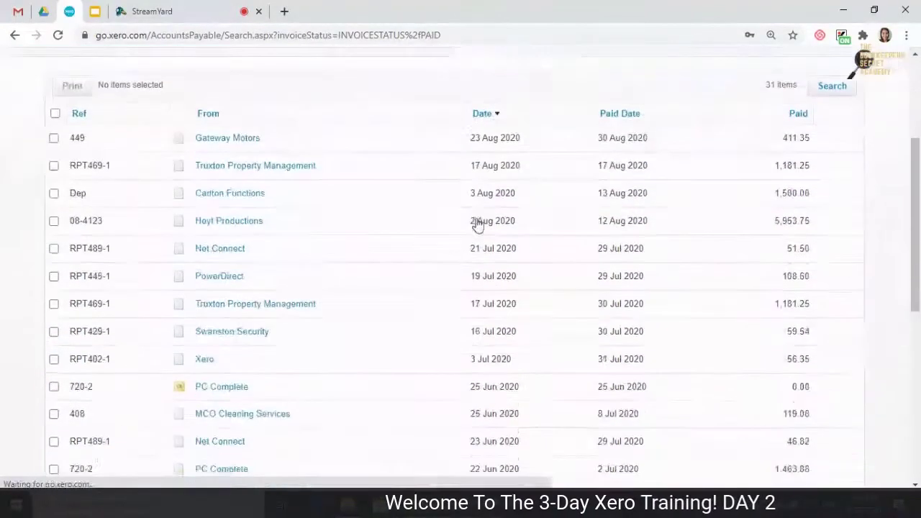
{"action": "scroll", "coordinate": [626, 230], "scroll_direction": "down", "scroll_amount": 2}
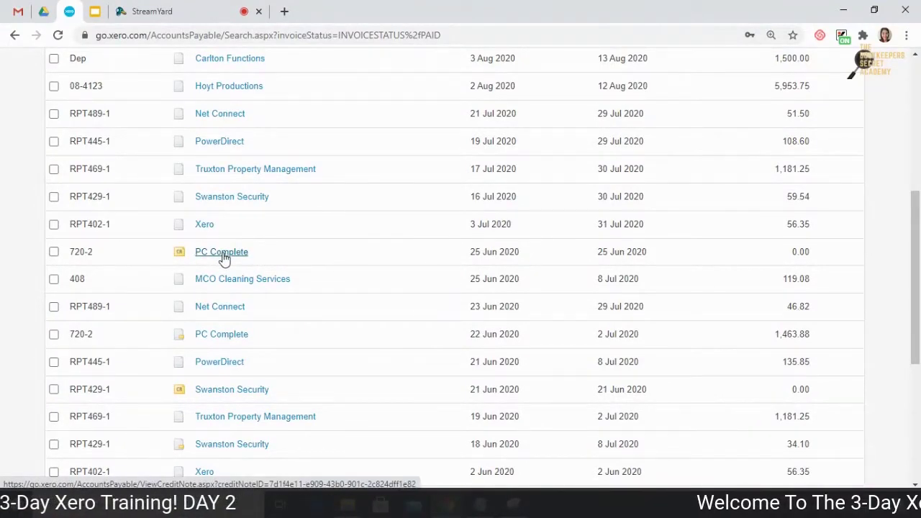
{"action": "scroll", "coordinate": [651, 259], "scroll_direction": "up", "scroll_amount": 4}
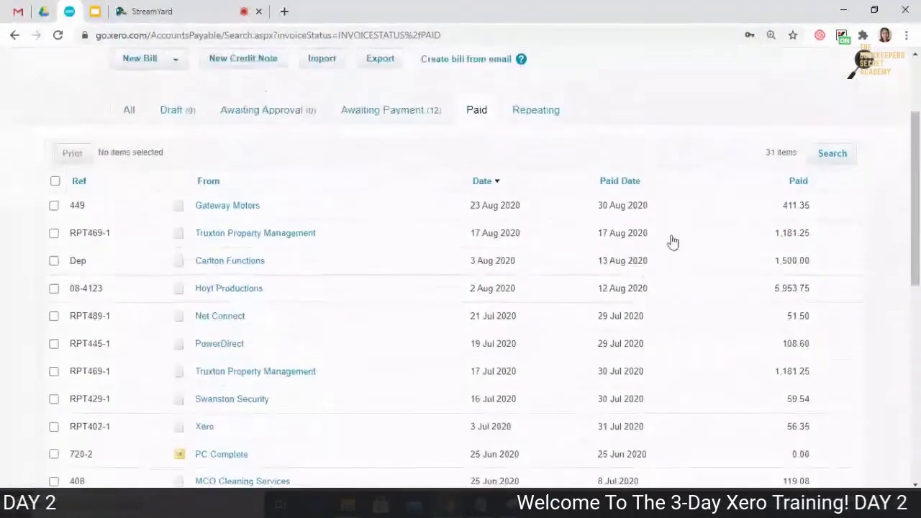
- Show the repeating bills and open a blank form for a new repeating bill
{"action": "left_click", "coordinate": [539, 112]}
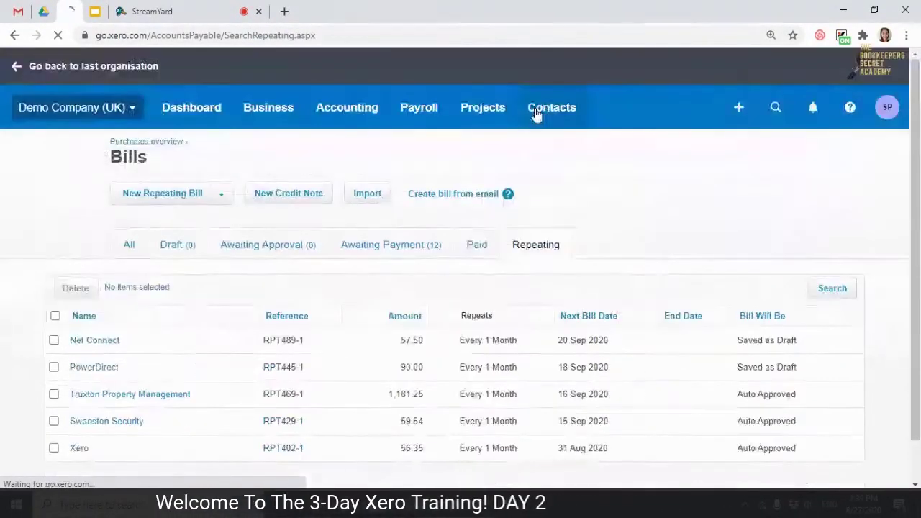
{"action": "scroll", "coordinate": [508, 266], "scroll_direction": "down", "scroll_amount": 1}
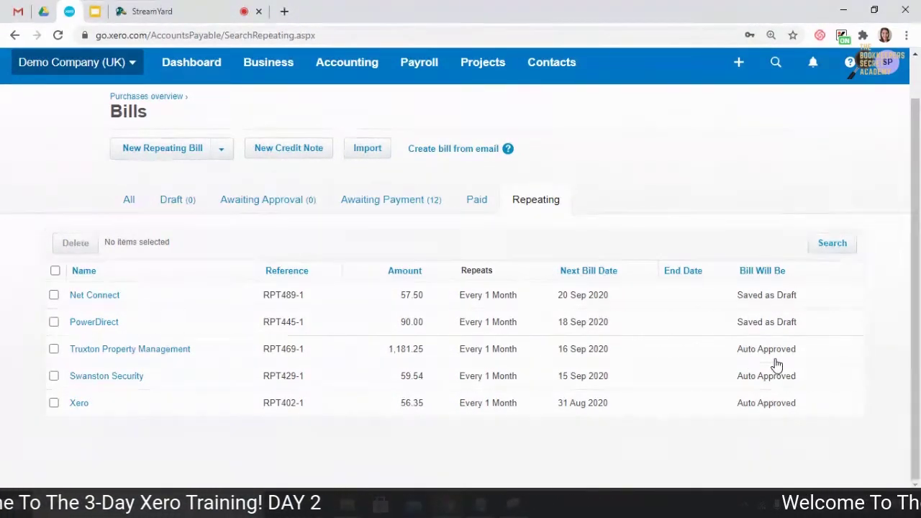
{"action": "left_click", "coordinate": [226, 158]}
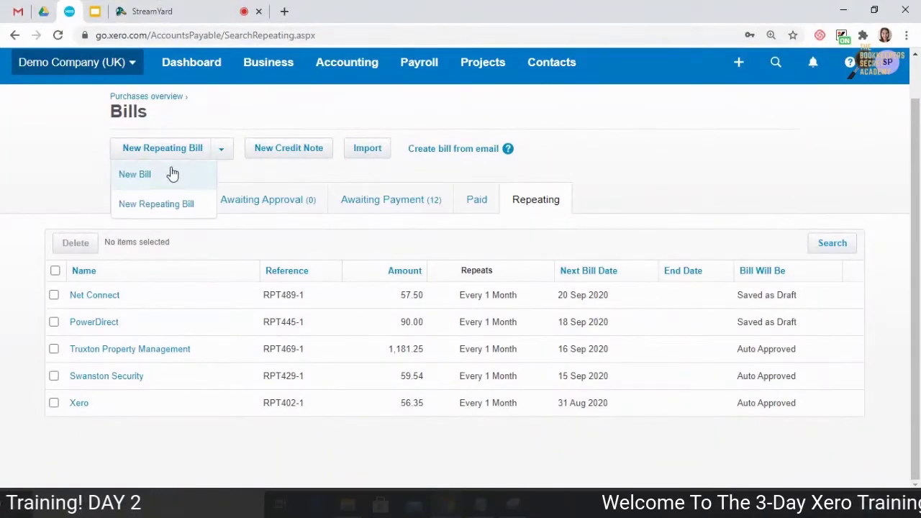
{"action": "left_click", "coordinate": [159, 206]}
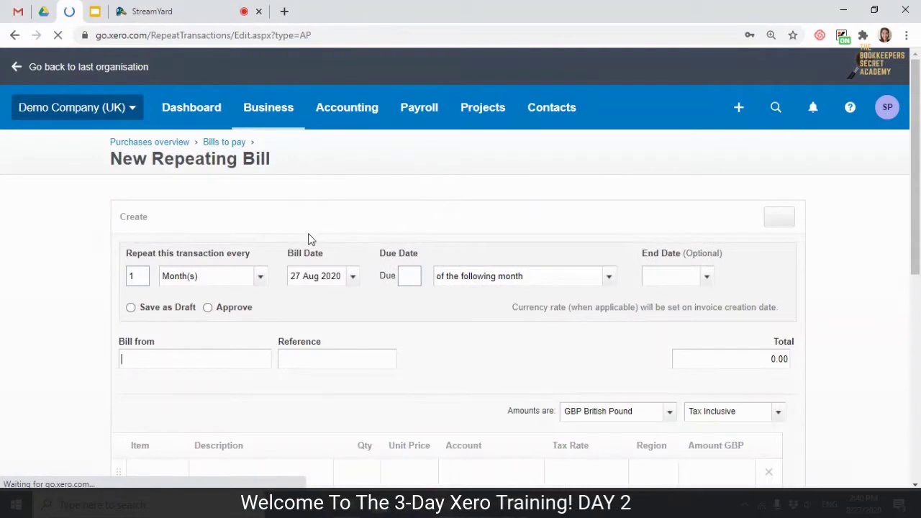
- Examine the new repeating bill's schedule settings: repeat interval, bill date, due date terms and optional end date
{"action": "scroll", "coordinate": [302, 229], "scroll_direction": "down", "scroll_amount": 2}
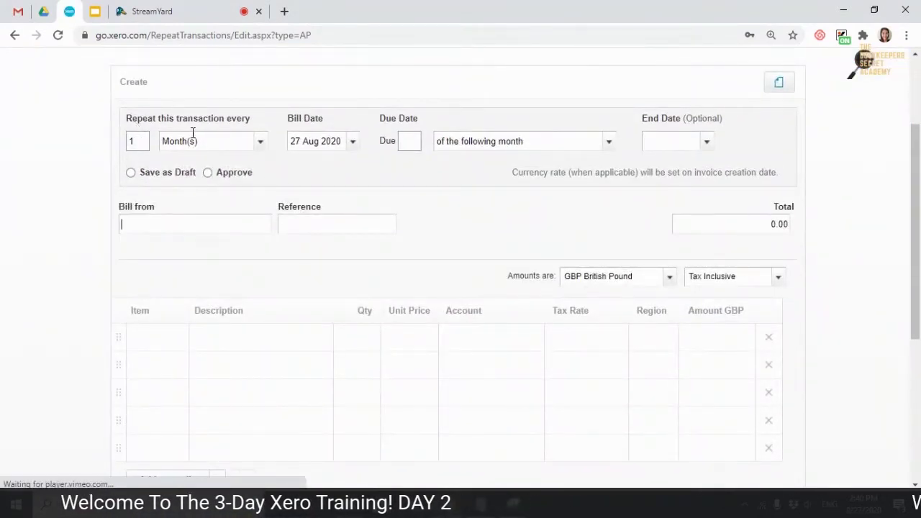
{"action": "left_click", "coordinate": [260, 144]}
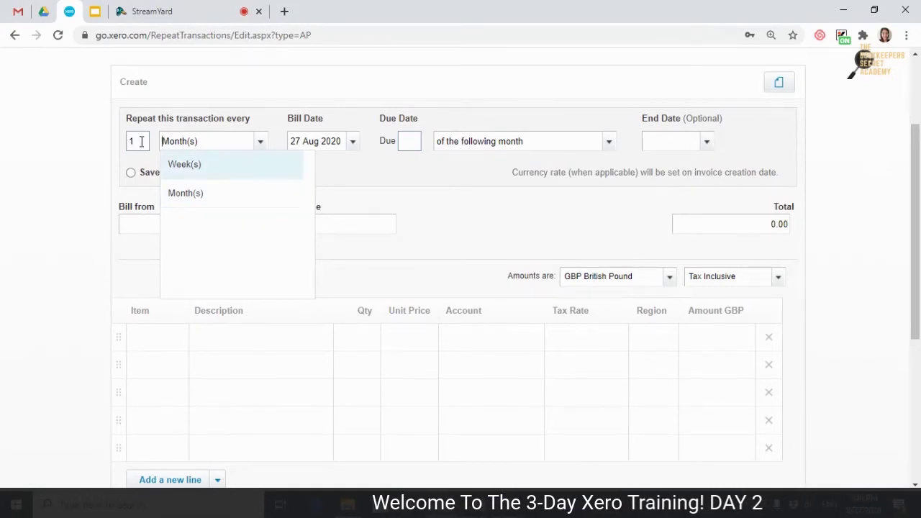
{"action": "left_click", "coordinate": [386, 178]}
{"action": "left_click", "coordinate": [353, 141]}
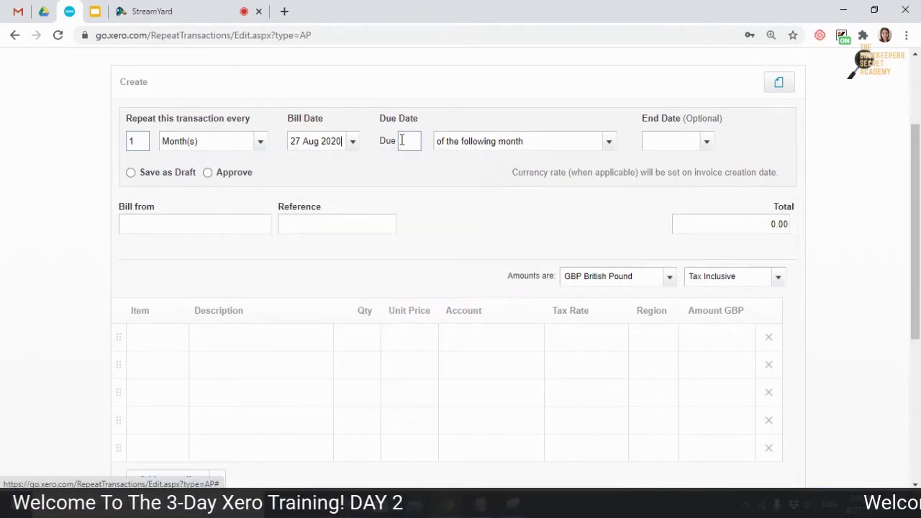
{"action": "left_click", "coordinate": [610, 142]}
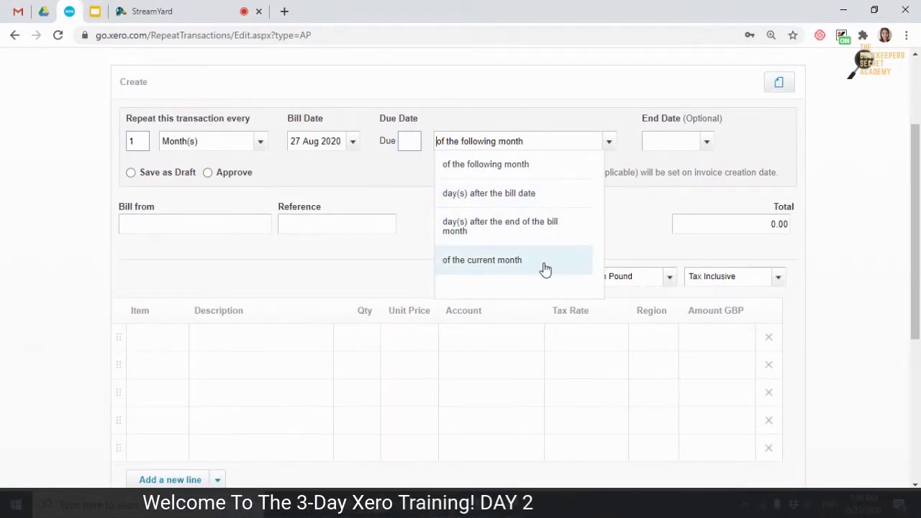
{"action": "left_click", "coordinate": [676, 171]}
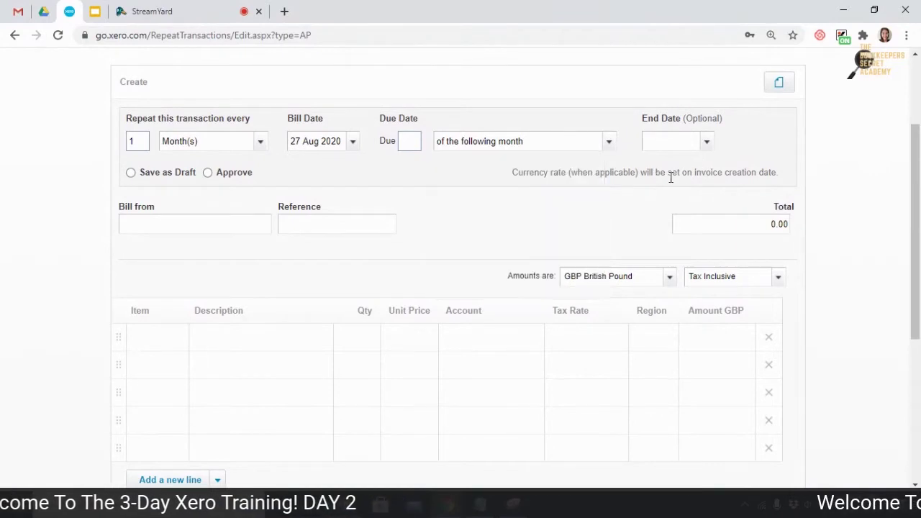
{"action": "scroll", "coordinate": [694, 178], "scroll_direction": "up", "scroll_amount": 1}
{"action": "scroll", "coordinate": [728, 200], "scroll_direction": "up", "scroll_amount": 1}
{"action": "scroll", "coordinate": [719, 212], "scroll_direction": "down", "scroll_amount": 1}
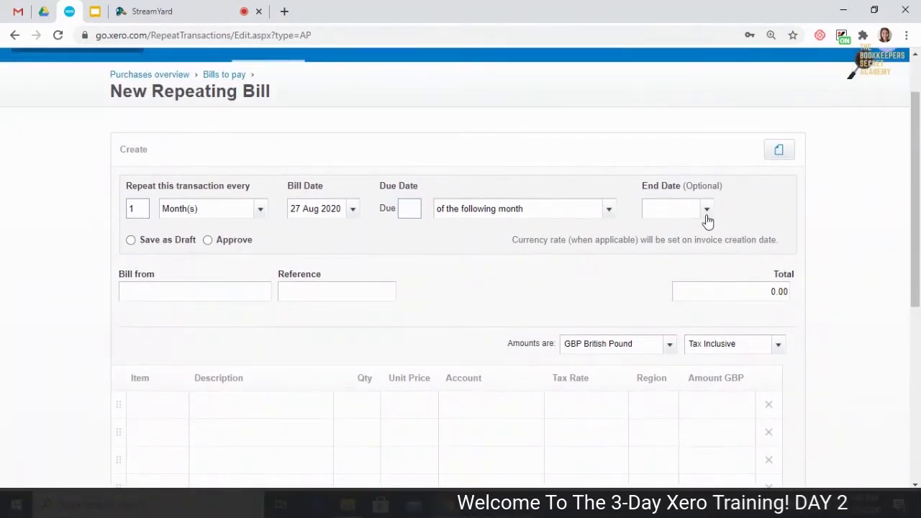
{"action": "left_click", "coordinate": [706, 214]}
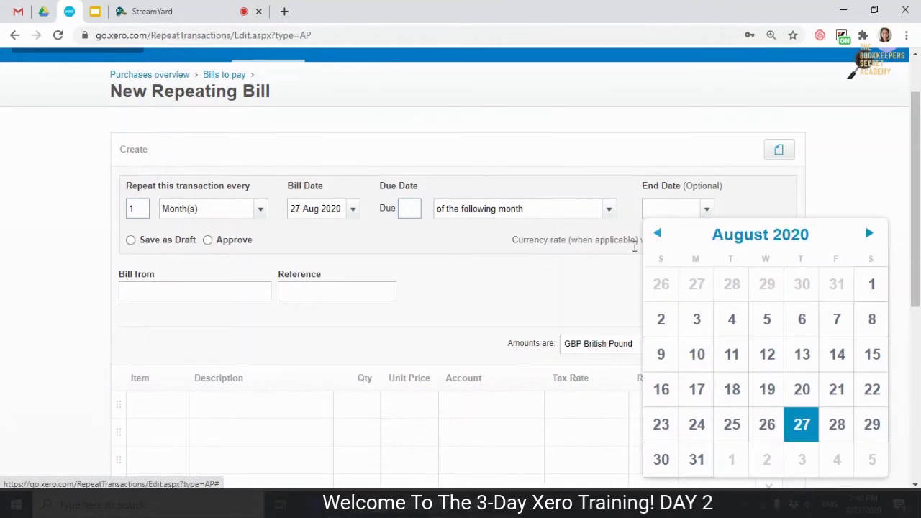
{"action": "left_click", "coordinate": [584, 261]}
{"action": "scroll", "coordinate": [484, 245], "scroll_direction": "down", "scroll_amount": 1}
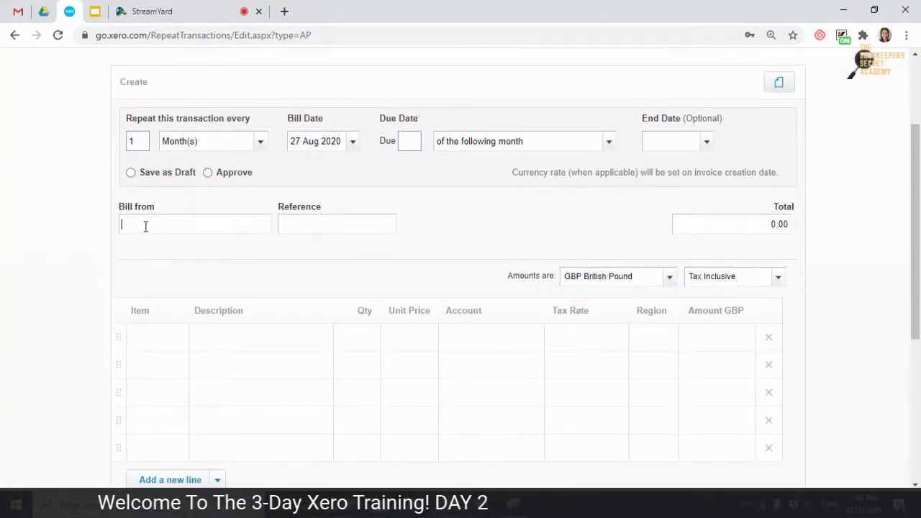
- Examine the repeating bill's reference field, line item fields for description, quantity, account, tax rate and region, and currency options
{"action": "left_click", "coordinate": [316, 227]}
{"action": "left_click", "coordinate": [218, 346]}
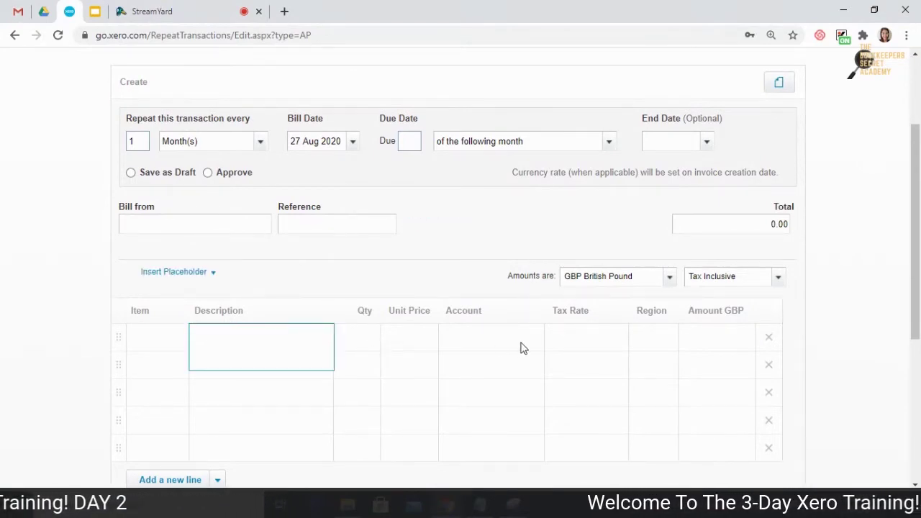
{"action": "left_click", "coordinate": [357, 346]}
{"action": "left_click", "coordinate": [489, 352]}
{"action": "left_click", "coordinate": [616, 344]}
{"action": "left_click", "coordinate": [651, 345]}
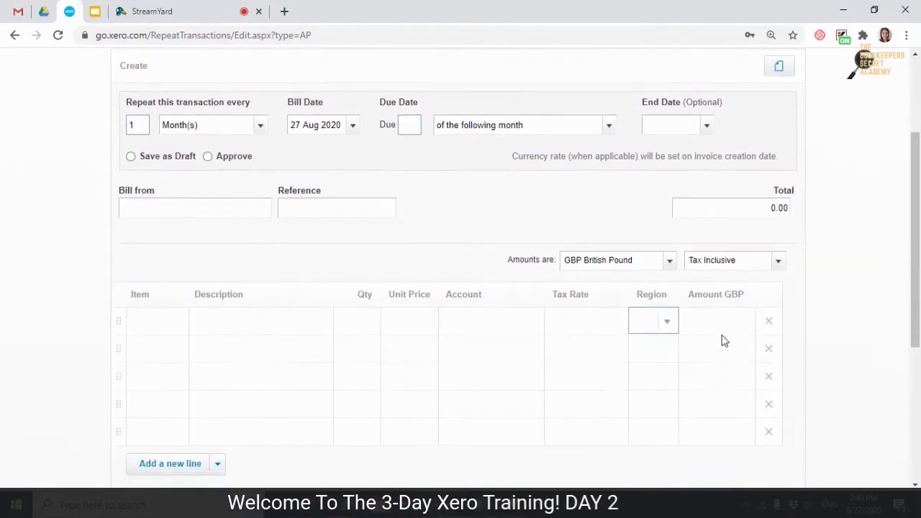
{"action": "scroll", "coordinate": [721, 339], "scroll_direction": "down", "scroll_amount": 2}
{"action": "left_click", "coordinate": [664, 144]}
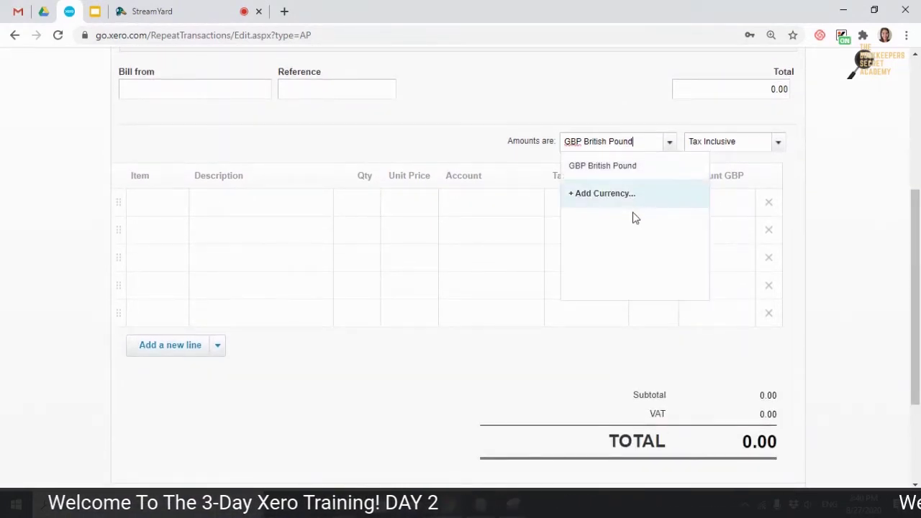
- Leave the new repeating bill form without saving and return to the repeating bills list
{"action": "scroll", "coordinate": [608, 280], "scroll_direction": "up", "scroll_amount": 2}
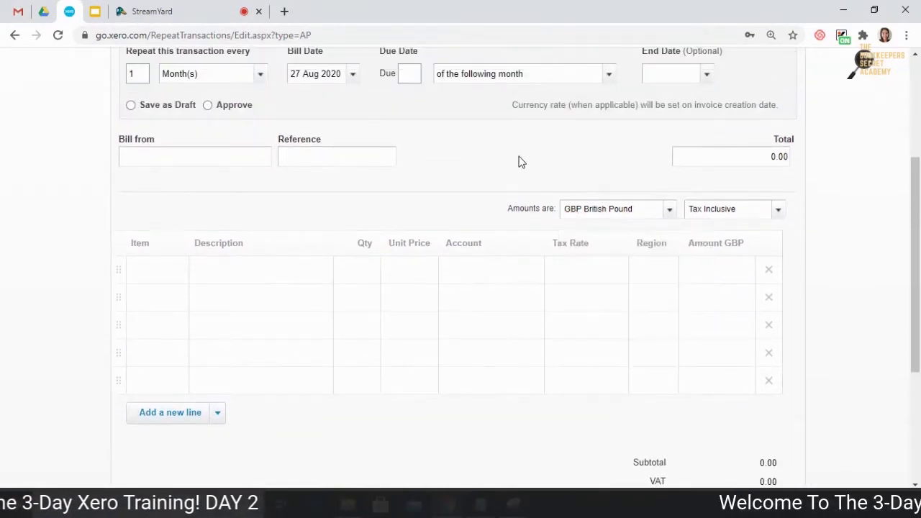
{"action": "scroll", "coordinate": [485, 203], "scroll_direction": "up", "scroll_amount": 2}
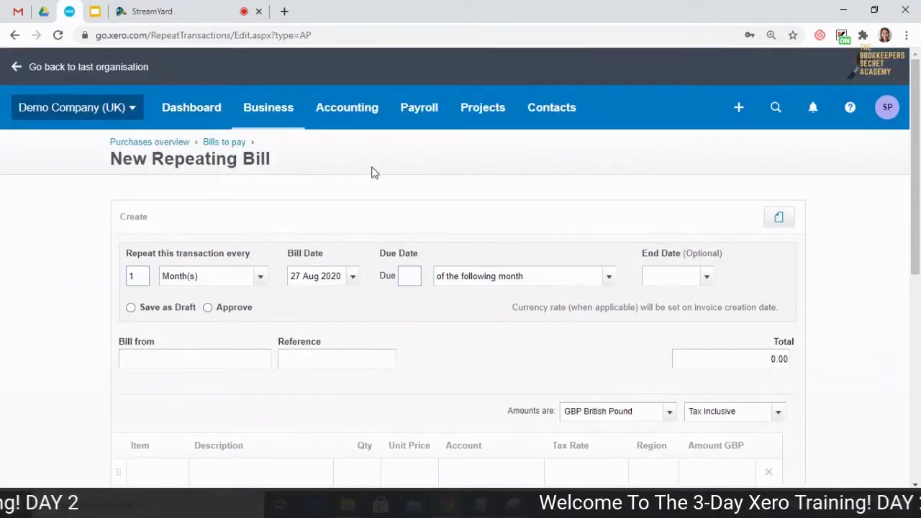
{"action": "scroll", "coordinate": [287, 169], "scroll_direction": "down", "scroll_amount": 1}
{"action": "scroll", "coordinate": [291, 173], "scroll_direction": "up", "scroll_amount": 1}
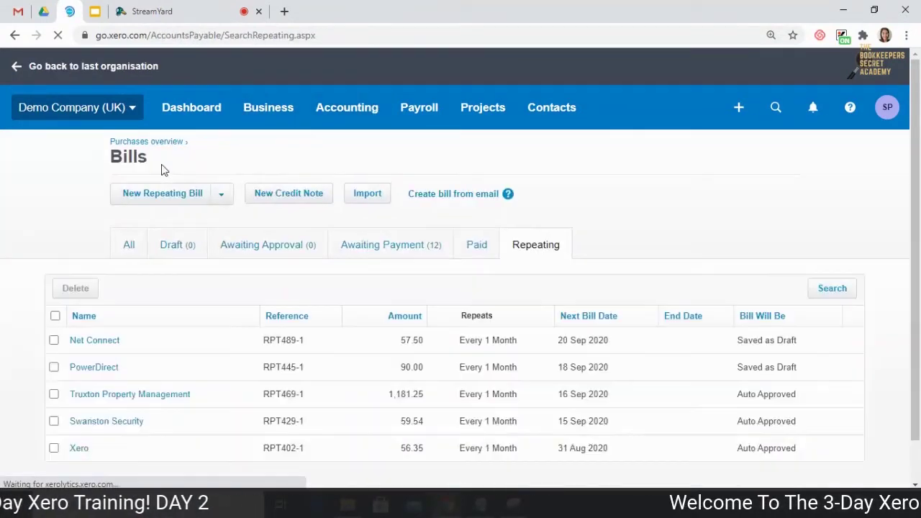
- Show all bills and open Capital Cab Co's bill CS815
{"action": "scroll", "coordinate": [479, 280], "scroll_direction": "down", "scroll_amount": 1}
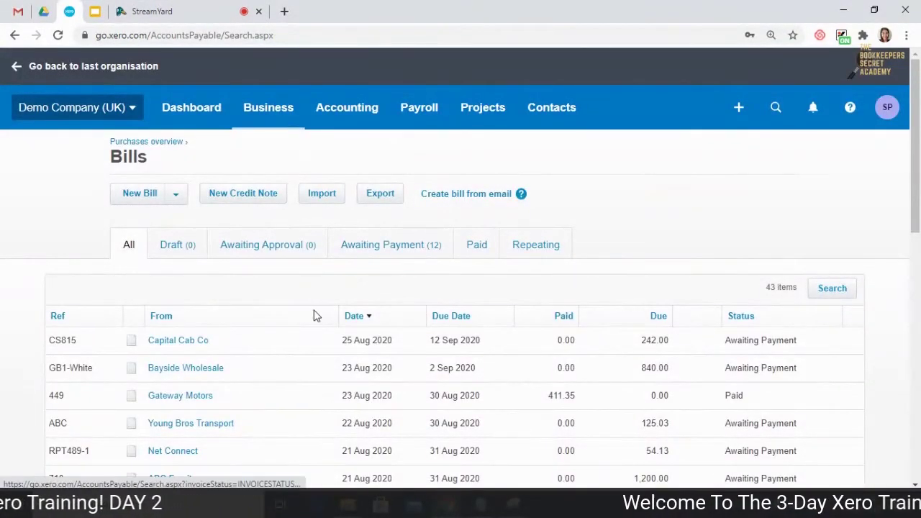
{"action": "scroll", "coordinate": [314, 315], "scroll_direction": "down", "scroll_amount": 2}
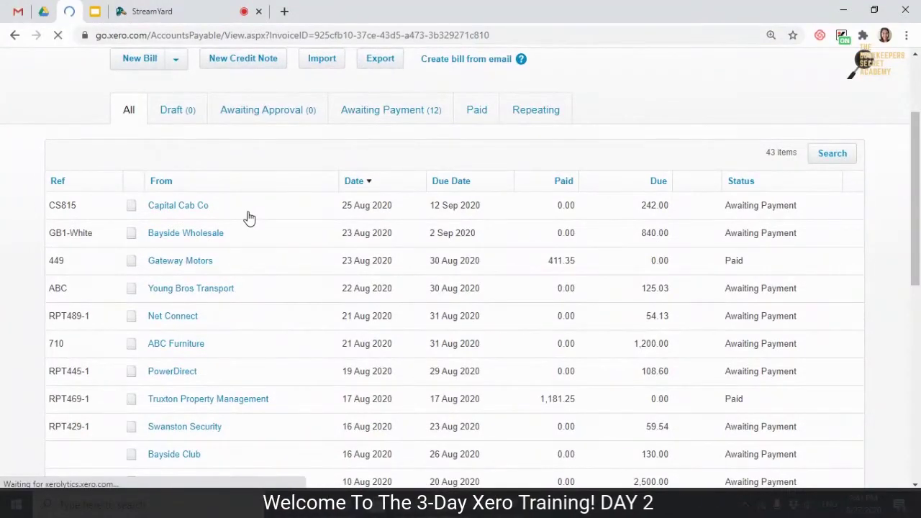
{"action": "scroll", "coordinate": [334, 186], "scroll_direction": "up", "scroll_amount": 3}
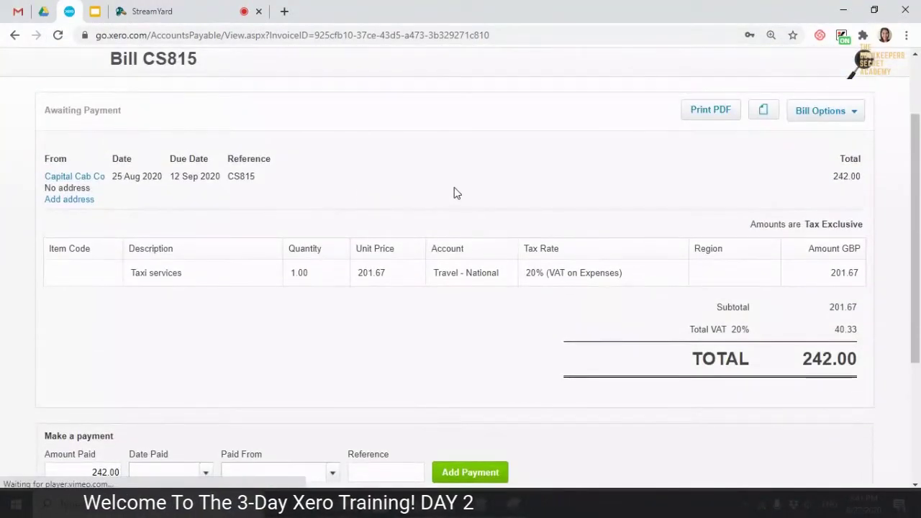
- Examine bill CS815's supplier, date, due date, related files options, totals and payment section
{"action": "scroll", "coordinate": [461, 187], "scroll_direction": "up", "scroll_amount": 1}
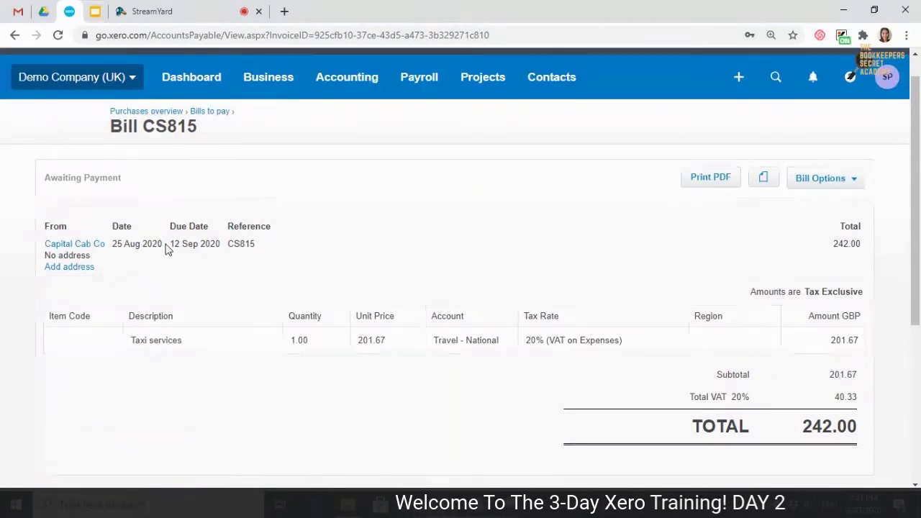
{"action": "left_click_drag", "start_coordinate": [142, 249], "coordinate": [43, 224]}
{"action": "left_click", "coordinate": [142, 250]}
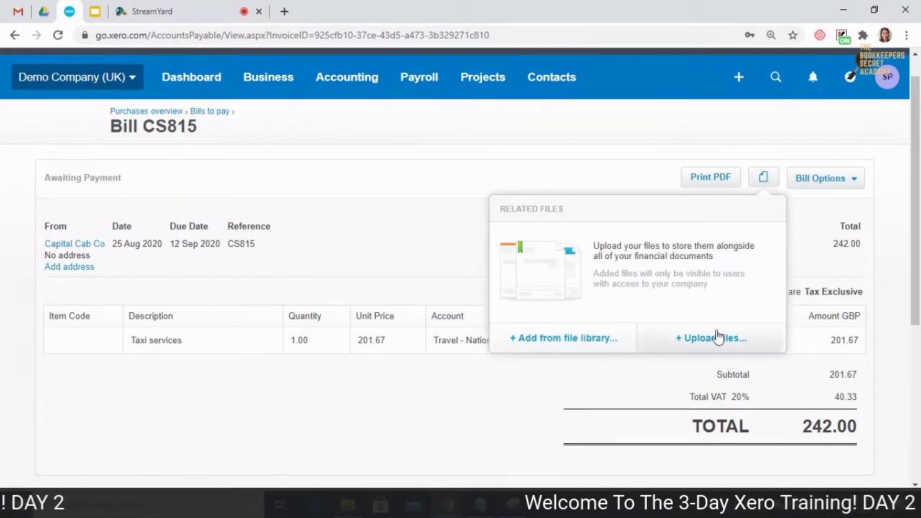
{"action": "mouse_move", "coordinate": [762, 177]}
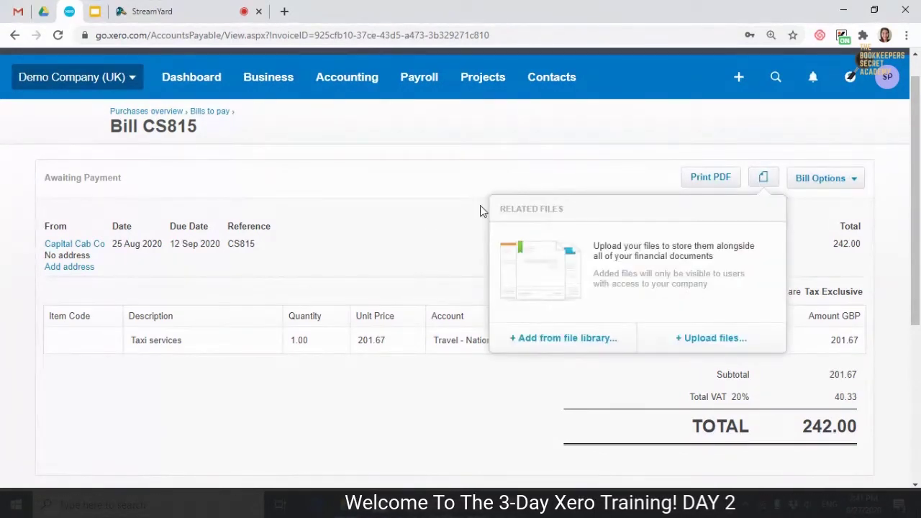
{"action": "scroll", "coordinate": [480, 205], "scroll_direction": "down", "scroll_amount": 1}
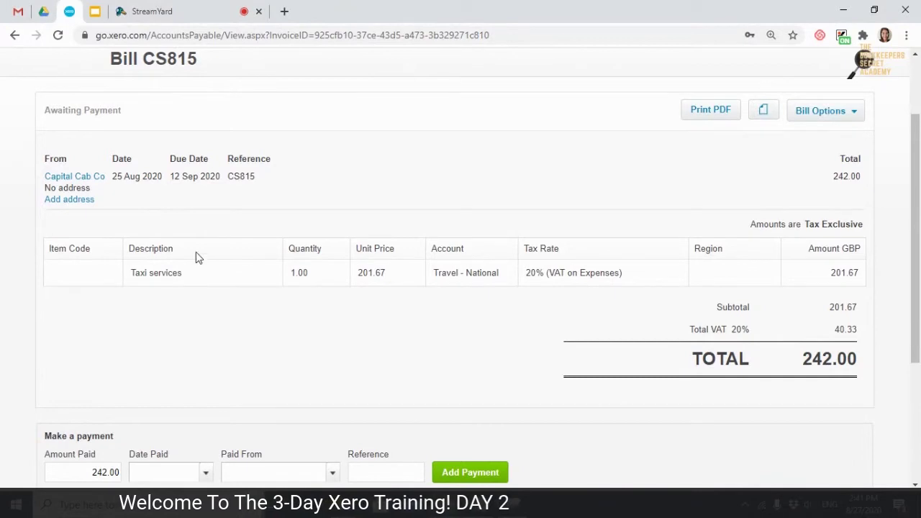
{"action": "scroll", "coordinate": [335, 185], "scroll_direction": "up", "scroll_amount": 2}
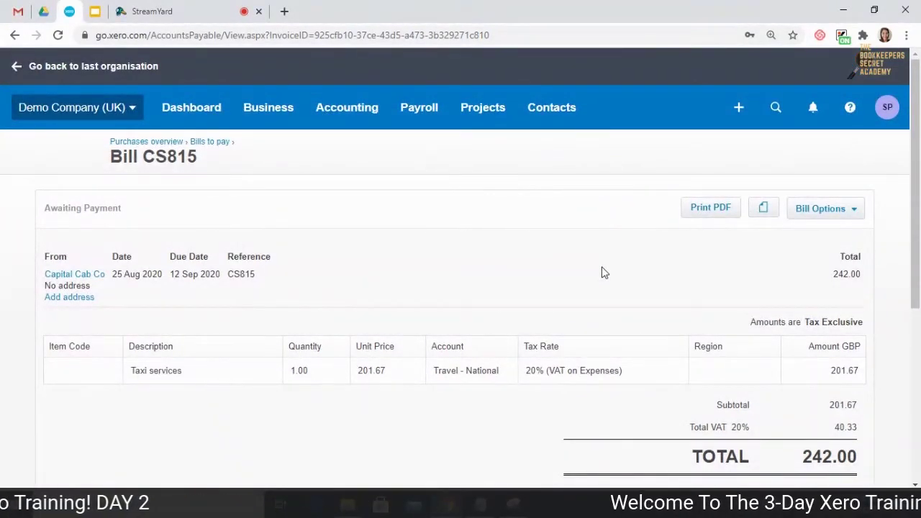
{"action": "scroll", "coordinate": [541, 257], "scroll_direction": "down", "scroll_amount": 1}
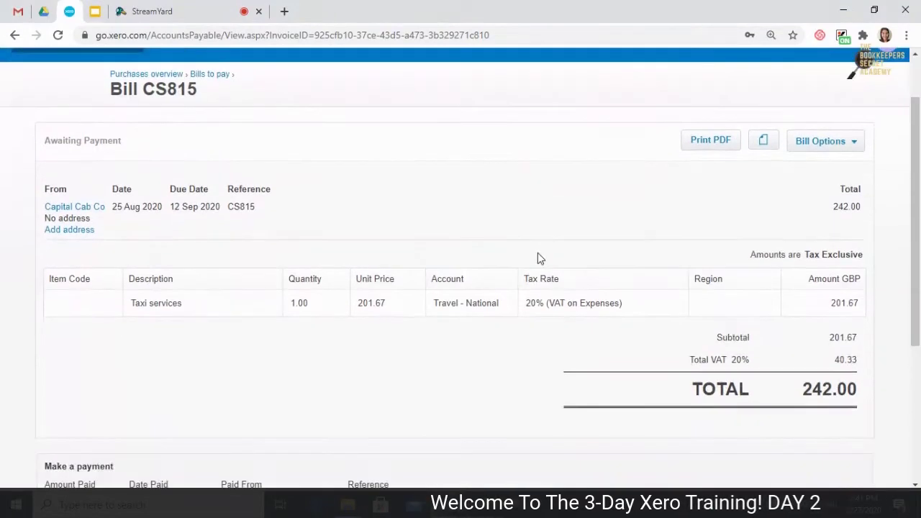
{"action": "scroll", "coordinate": [574, 249], "scroll_direction": "up", "scroll_amount": 1}
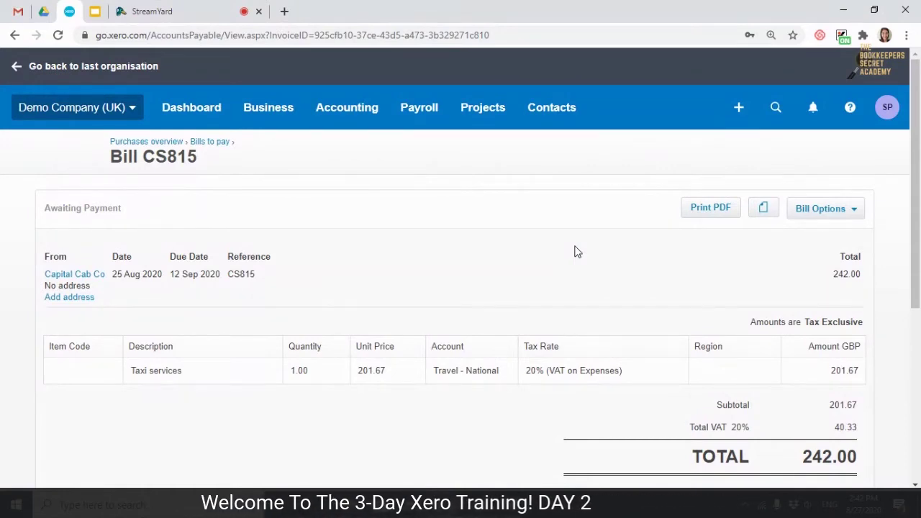
{"action": "scroll", "coordinate": [547, 250], "scroll_direction": "down", "scroll_amount": 1}
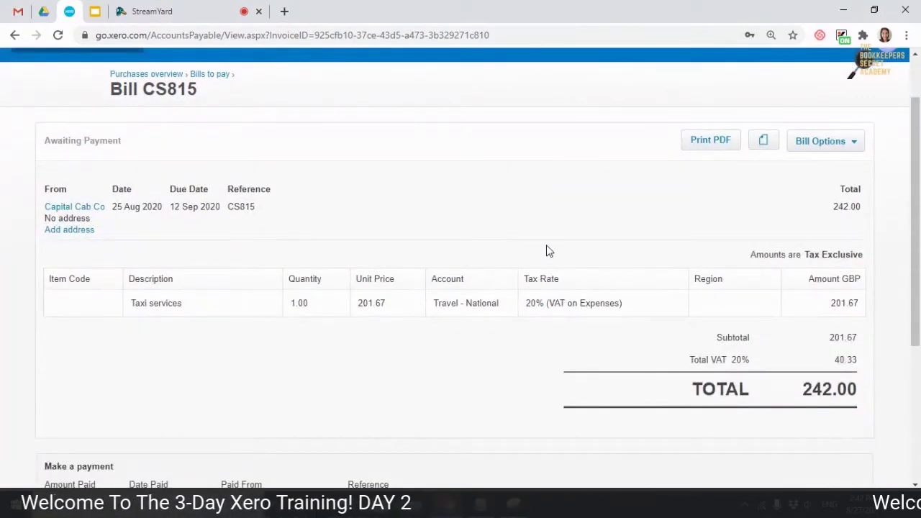
{"action": "scroll", "coordinate": [546, 250], "scroll_direction": "down", "scroll_amount": 1}
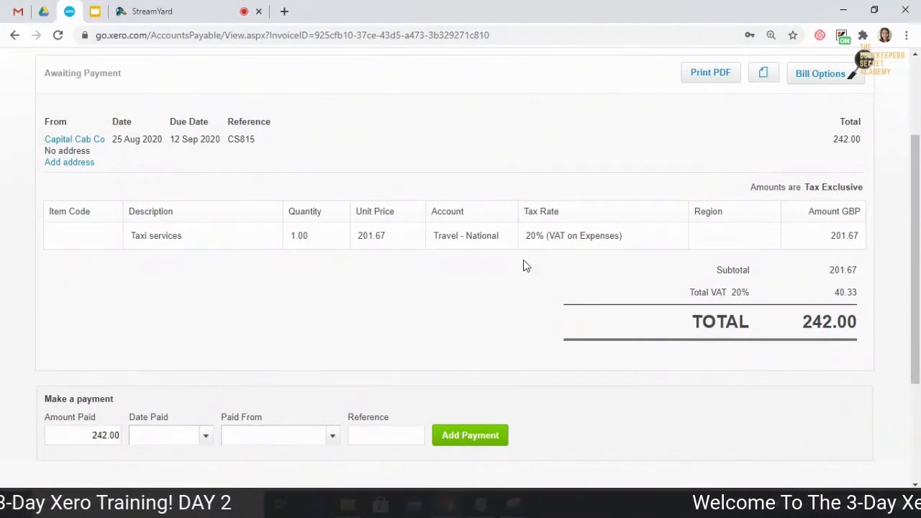
{"action": "scroll", "coordinate": [441, 221], "scroll_direction": "up", "scroll_amount": 1}
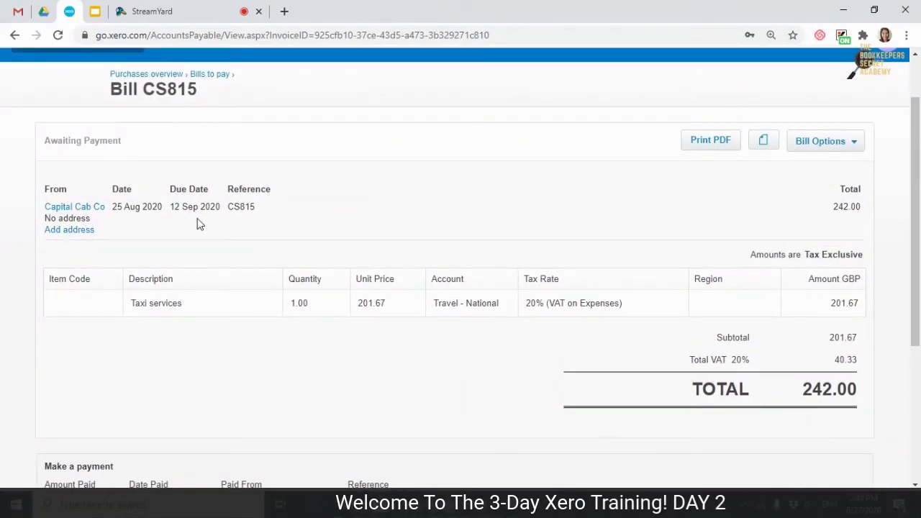
{"action": "scroll", "coordinate": [206, 329], "scroll_direction": "down", "scroll_amount": 1}
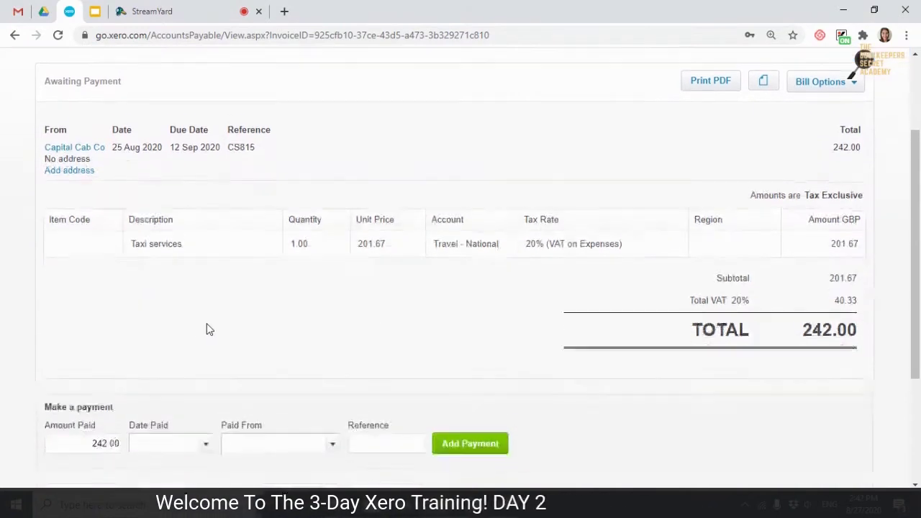
- Examine the bill line's description, expense account and tax rate
{"action": "left_click_drag", "start_coordinate": [226, 237], "coordinate": [128, 242]}
{"action": "left_click", "coordinate": [150, 236]}
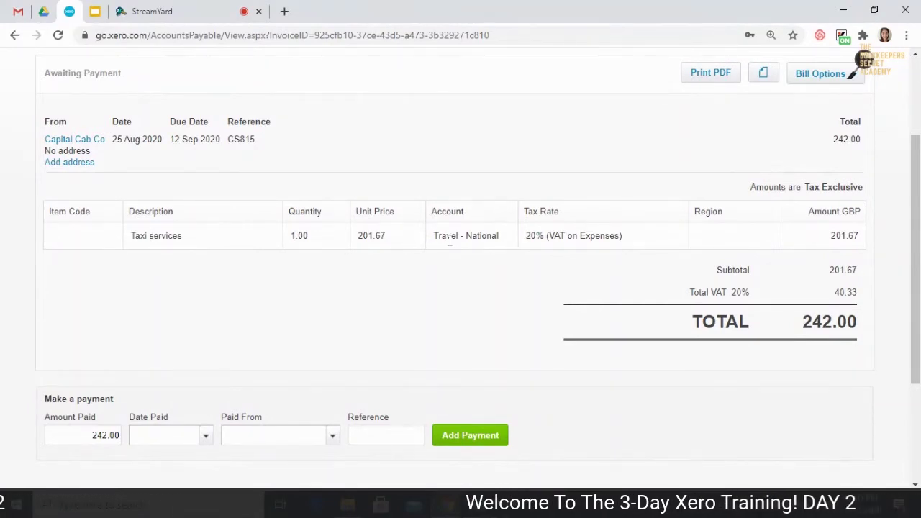
{"action": "left_click_drag", "start_coordinate": [504, 244], "coordinate": [434, 247]}
{"action": "left_click", "coordinate": [455, 285]}
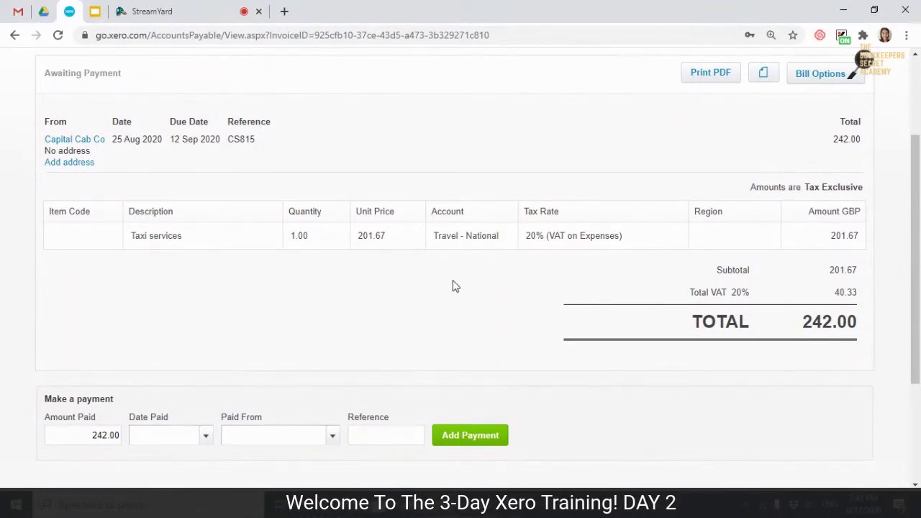
{"action": "scroll", "coordinate": [717, 327], "scroll_direction": "up", "scroll_amount": 1}
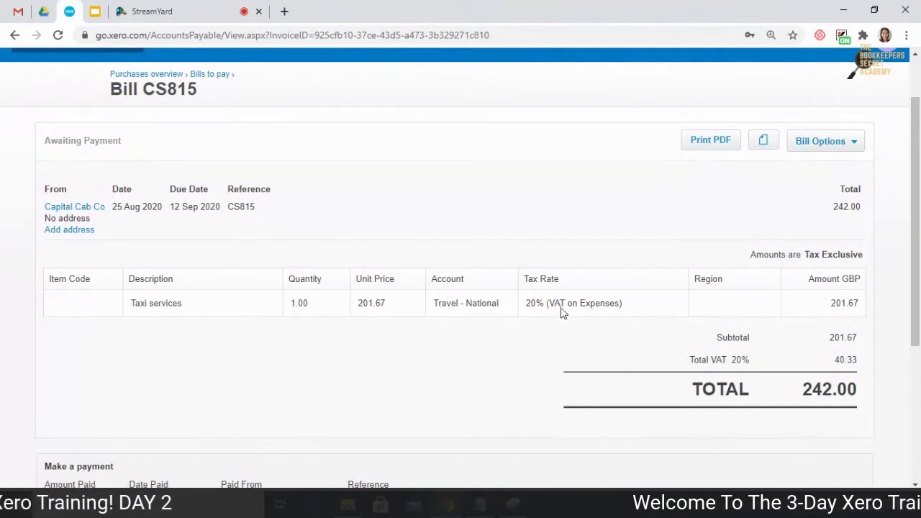
{"action": "left_click_drag", "start_coordinate": [506, 304], "coordinate": [439, 314]}
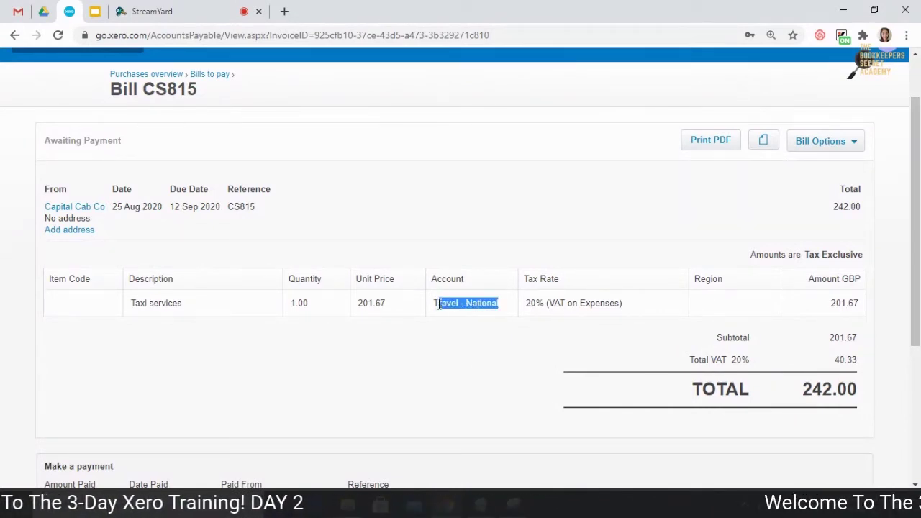
{"action": "left_click", "coordinate": [431, 345]}
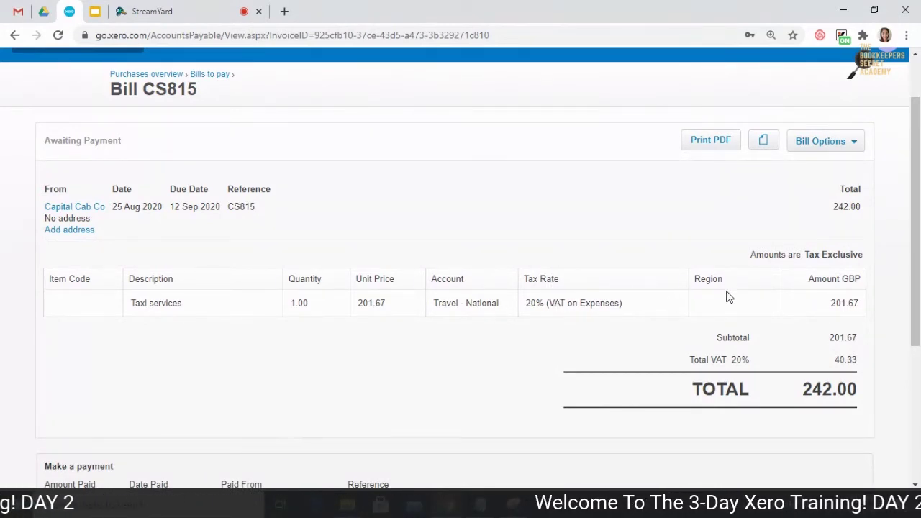
- Open bill CS815 for editing and review its options for repeating, voiding, copying and adding a credit note
{"action": "left_click", "coordinate": [831, 143]}
{"action": "left_click", "coordinate": [813, 190]}
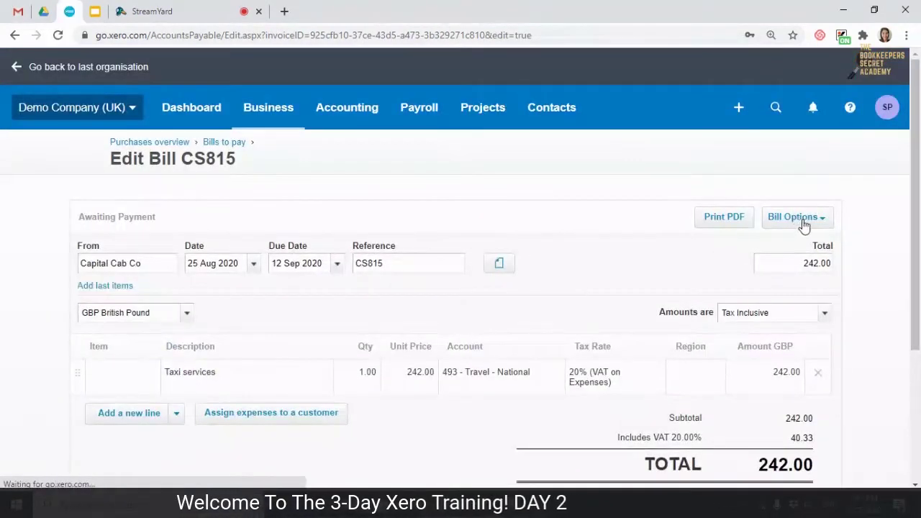
{"action": "left_click", "coordinate": [804, 221]}
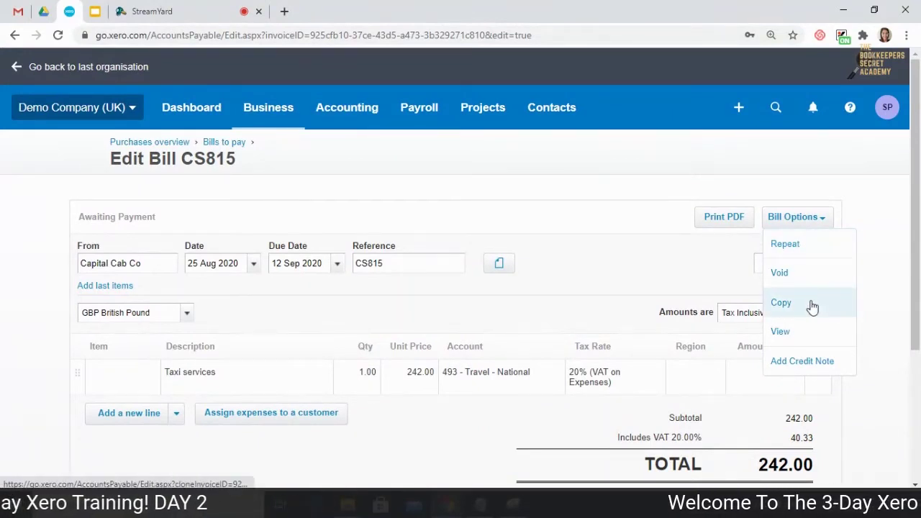
{"action": "left_click", "coordinate": [637, 283]}
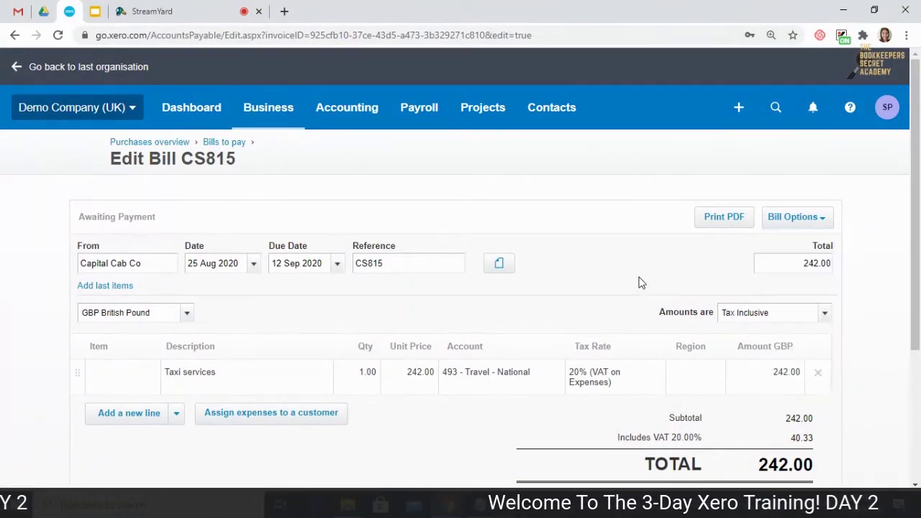
{"action": "left_click", "coordinate": [773, 218]}
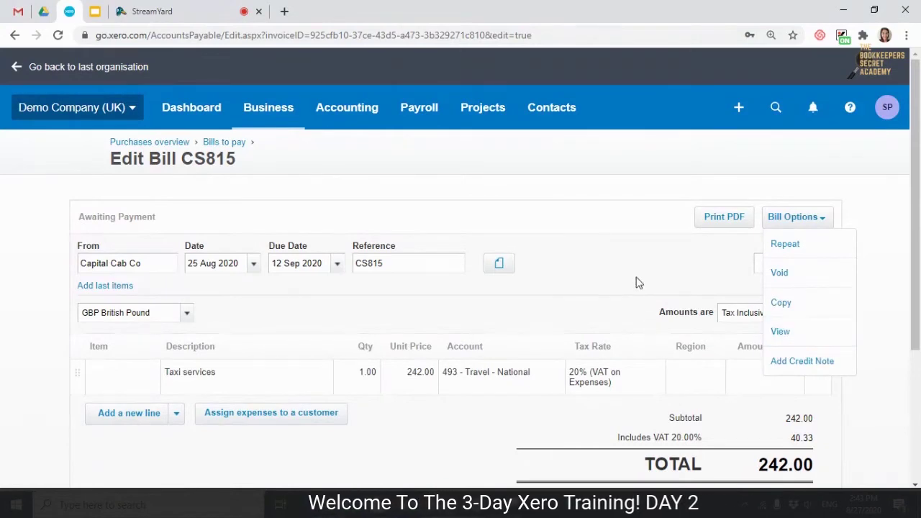
{"action": "left_click", "coordinate": [247, 257]}
- Set the Taxi services line's region to South and its tax rate to 5% (VAT on Expenses)
{"action": "scroll", "coordinate": [241, 269], "scroll_direction": "down", "scroll_amount": 1}
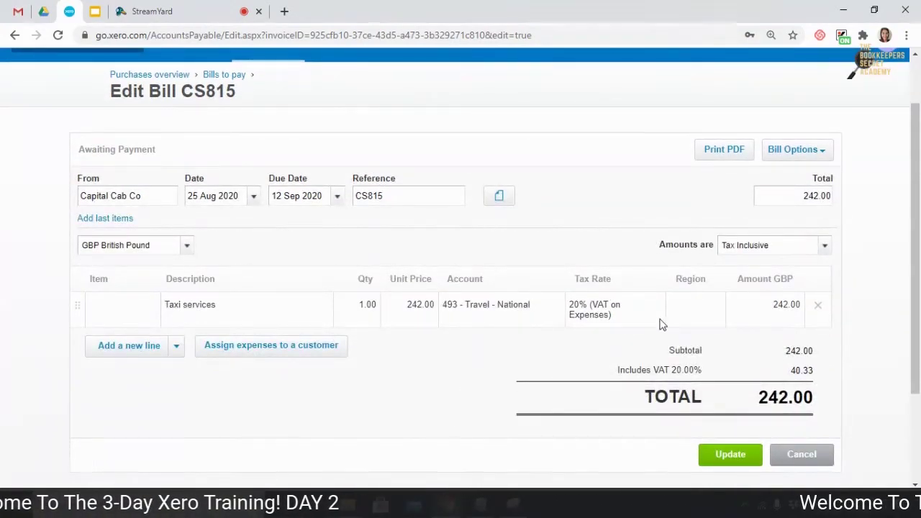
{"action": "left_click", "coordinate": [722, 314]}
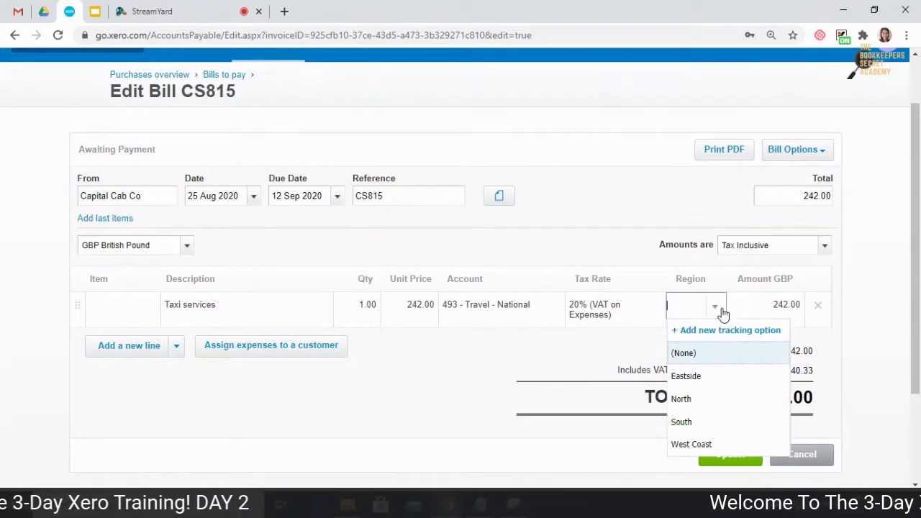
{"action": "left_click", "coordinate": [709, 424]}
{"action": "left_click", "coordinate": [506, 403]}
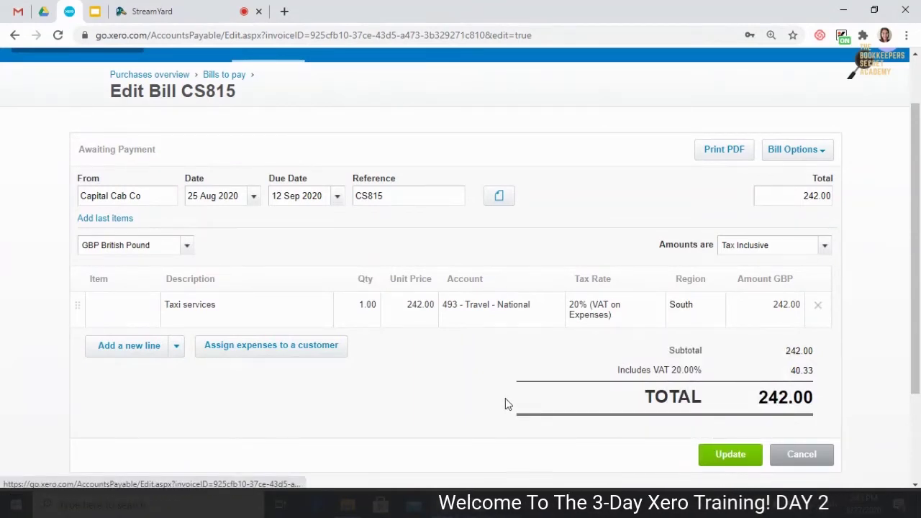
{"action": "left_click", "coordinate": [633, 309]}
{"action": "left_click", "coordinate": [654, 309]}
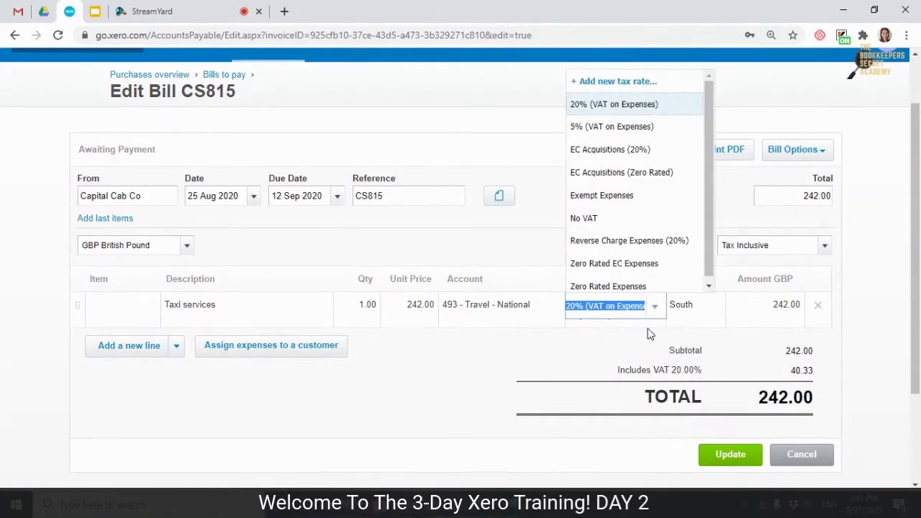
{"action": "left_click", "coordinate": [619, 127]}
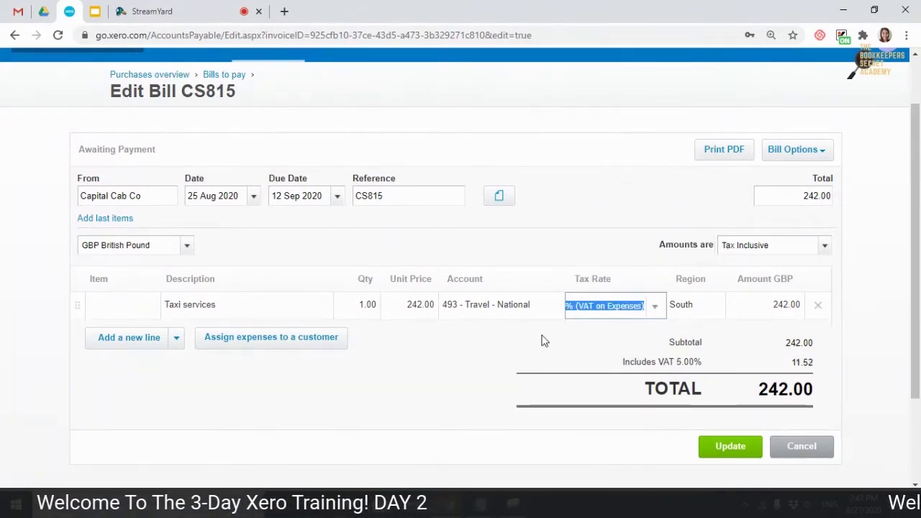
{"action": "left_click", "coordinate": [501, 367]}
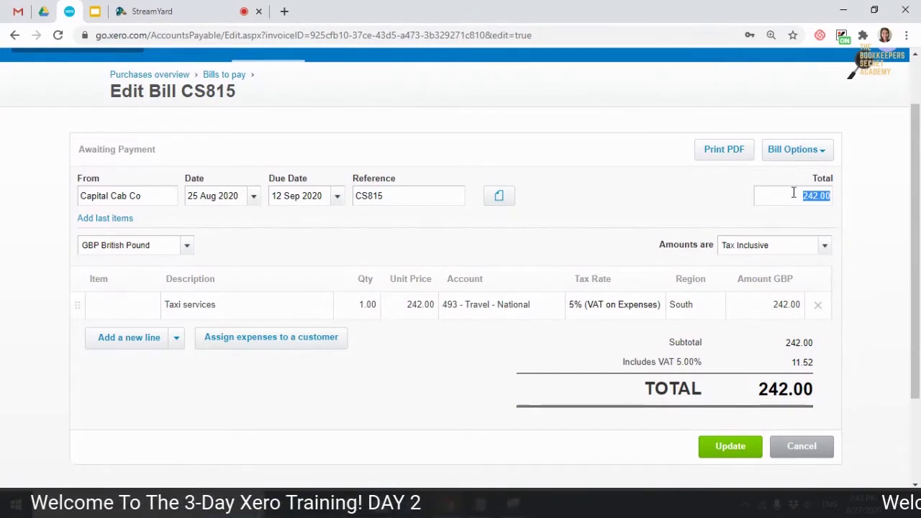
- Set the Taxi services line's unit price to 252
{"action": "left_click_drag", "start_coordinate": [758, 197], "coordinate": [838, 199]}
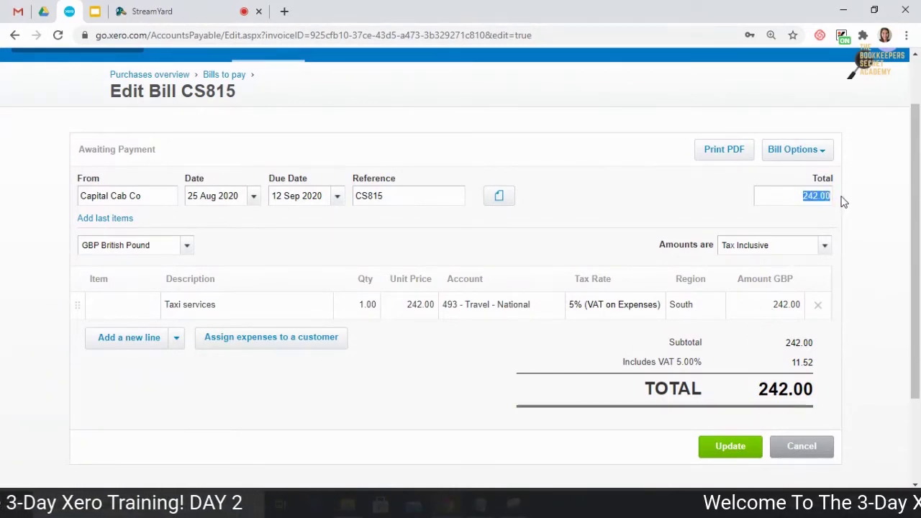
{"action": "left_click", "coordinate": [793, 198]}
{"action": "left_click", "coordinate": [424, 310]}
{"action": "type", "text": "252"}
{"action": "left_click", "coordinate": [427, 396]}
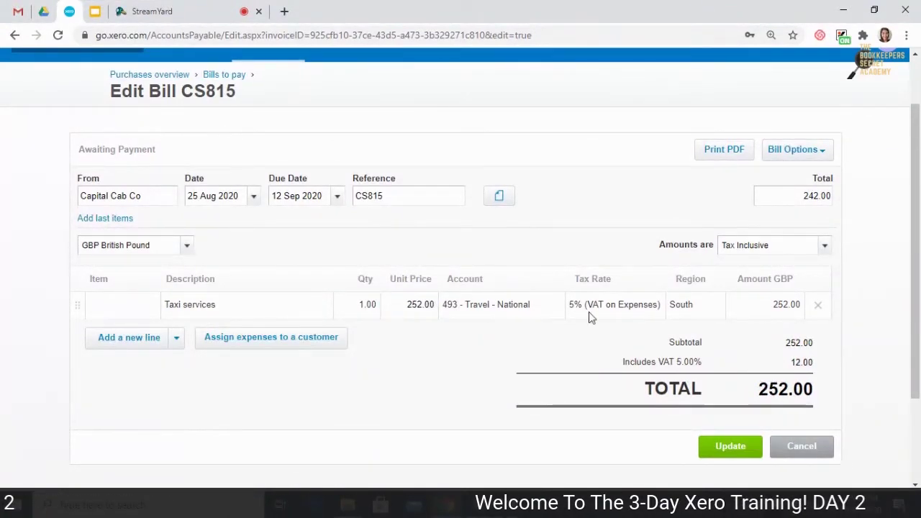
- Try to save the edited bill, and set the bill's overall Total to 252
{"action": "scroll", "coordinate": [625, 318], "scroll_direction": "down", "scroll_amount": 1}
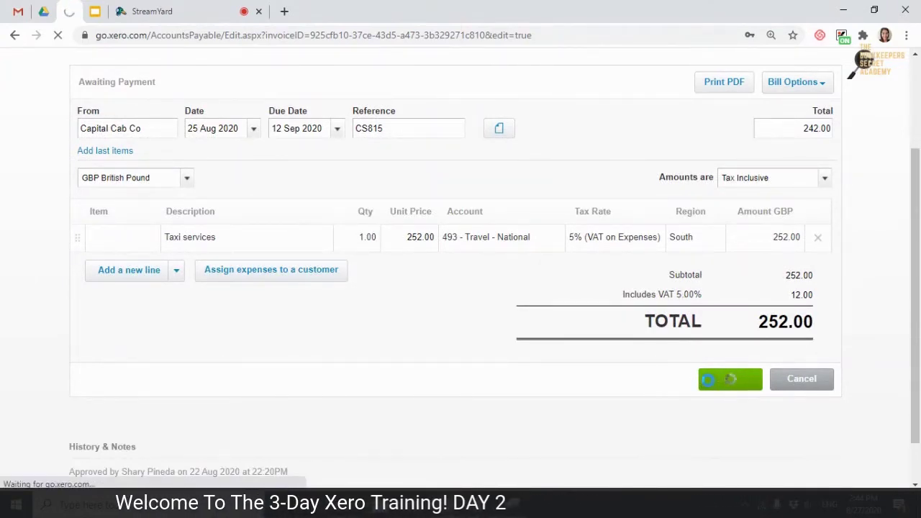
{"action": "scroll", "coordinate": [664, 284], "scroll_direction": "down", "scroll_amount": 2}
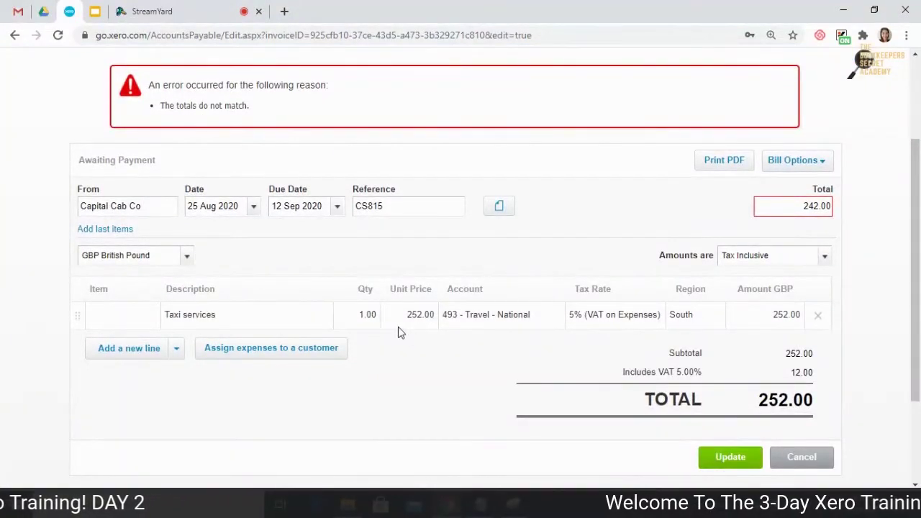
{"action": "double_click", "coordinate": [811, 206]}
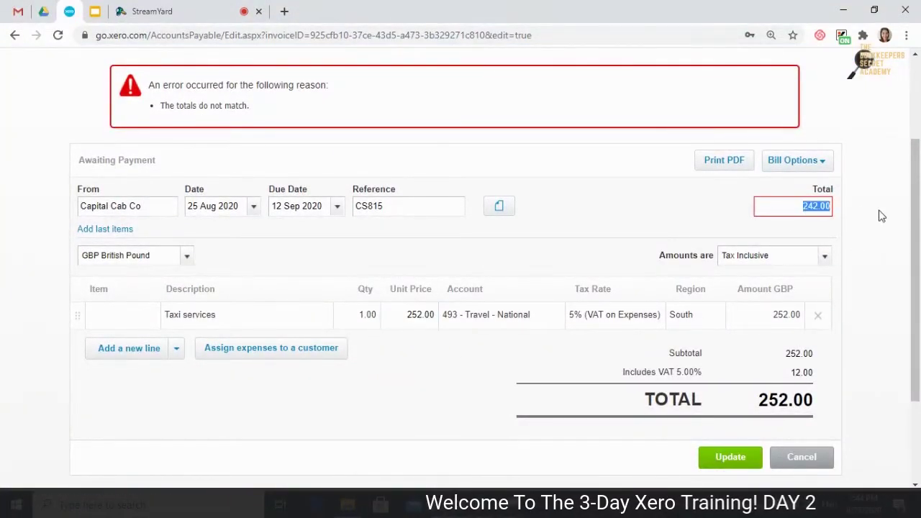
{"action": "key", "text": "BackSpace"}
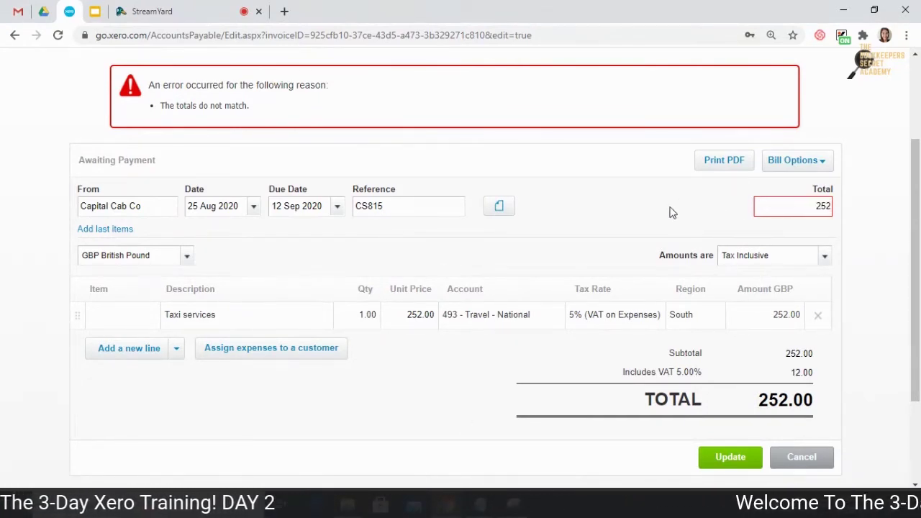
- Save the edited bill CS815 and review its Taxi services line and totals
{"action": "left_click", "coordinate": [740, 458]}
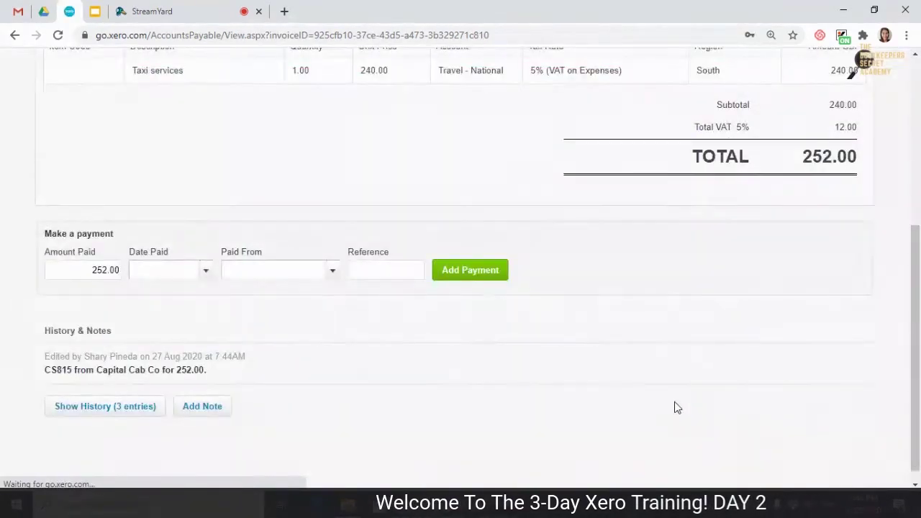
{"action": "scroll", "coordinate": [674, 404], "scroll_direction": "up", "scroll_amount": 3}
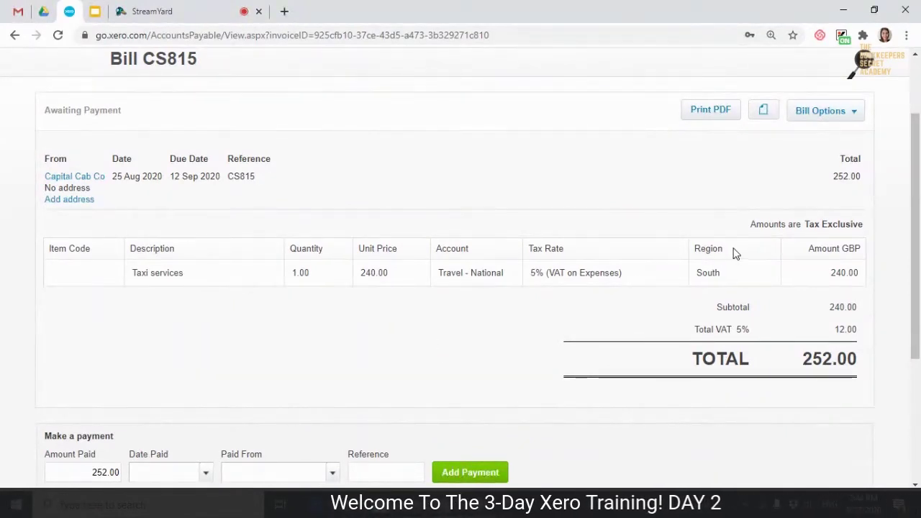
{"action": "scroll", "coordinate": [513, 324], "scroll_direction": "up", "scroll_amount": 2}
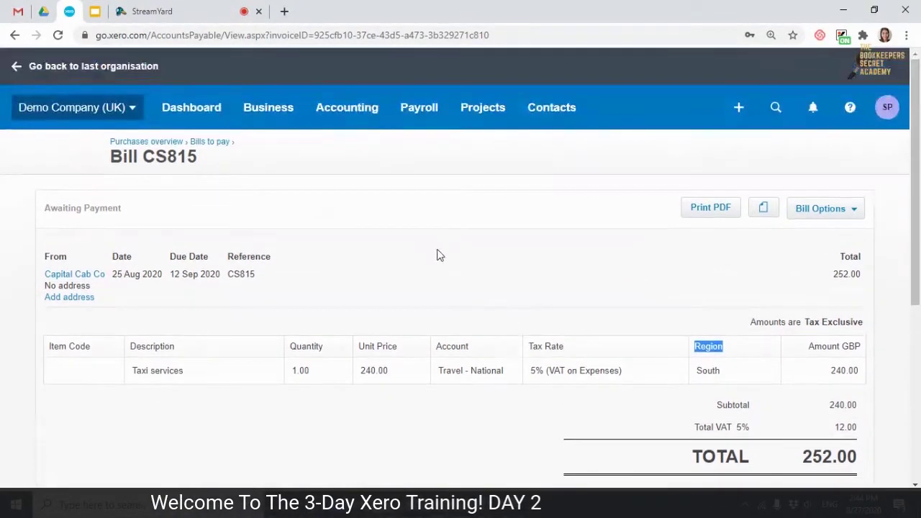
- Look through the Accounting area's bank account, report and advanced shortcuts, and open the Advanced accounting page
{"action": "left_click", "coordinate": [350, 115]}
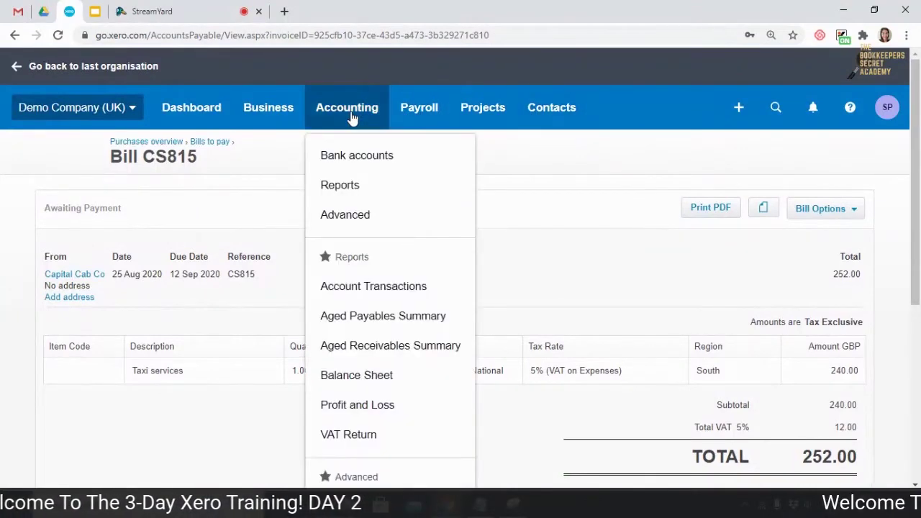
{"action": "scroll", "coordinate": [366, 210], "scroll_direction": "down", "scroll_amount": 1}
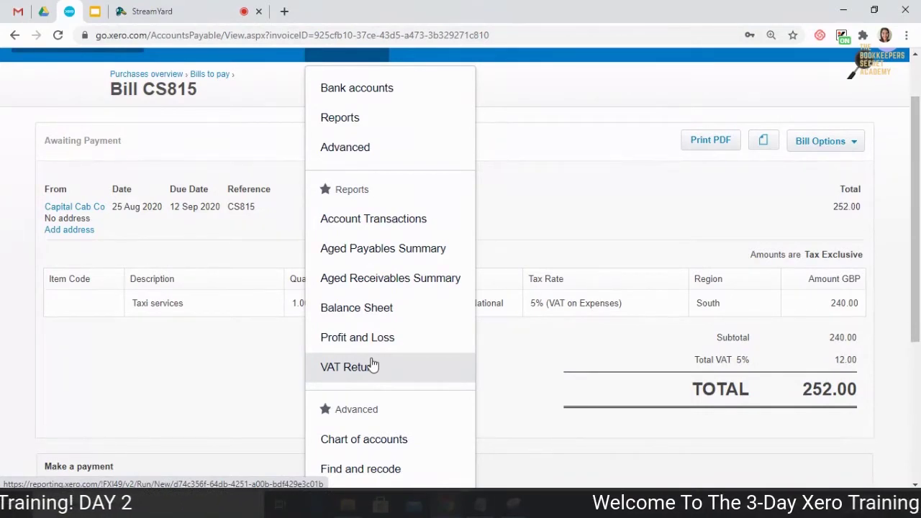
{"action": "scroll", "coordinate": [372, 365], "scroll_direction": "down", "scroll_amount": 1}
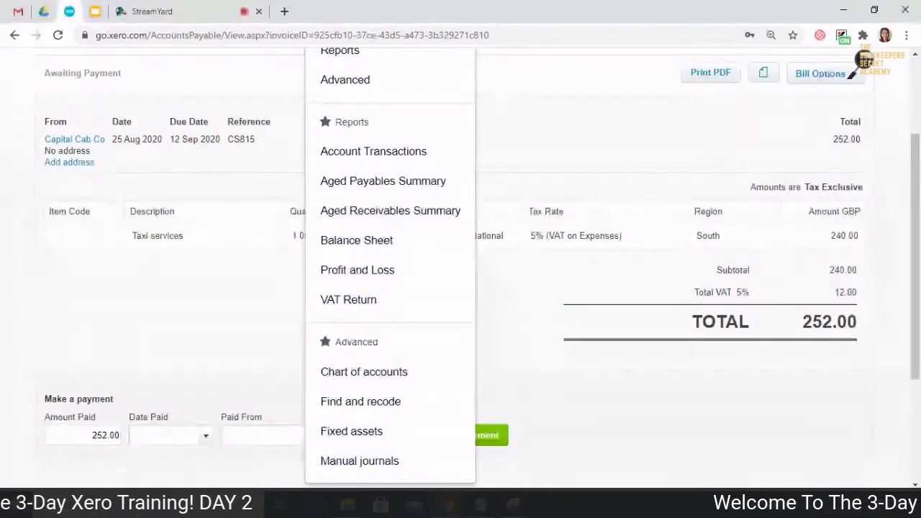
{"action": "left_click", "coordinate": [521, 289]}
{"action": "scroll", "coordinate": [269, 149], "scroll_direction": "up", "scroll_amount": 2}
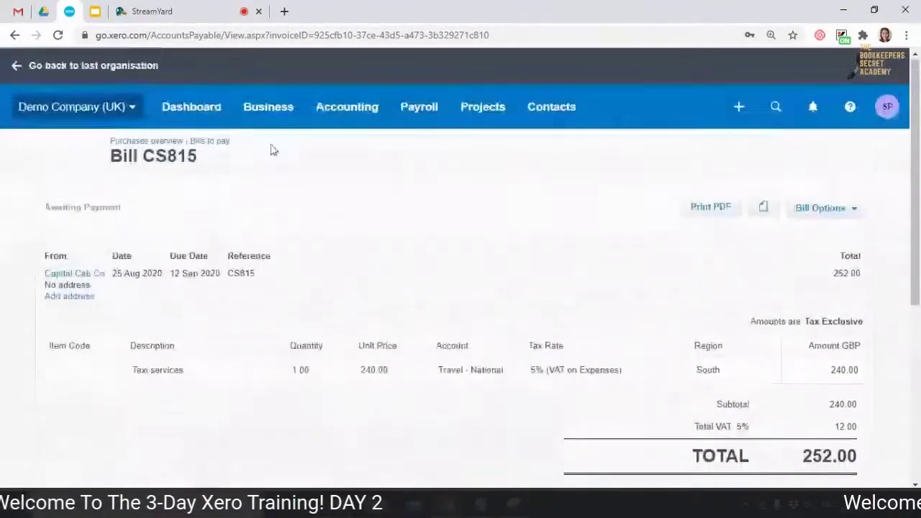
{"action": "left_click", "coordinate": [408, 113]}
{"action": "left_click", "coordinate": [362, 113]}
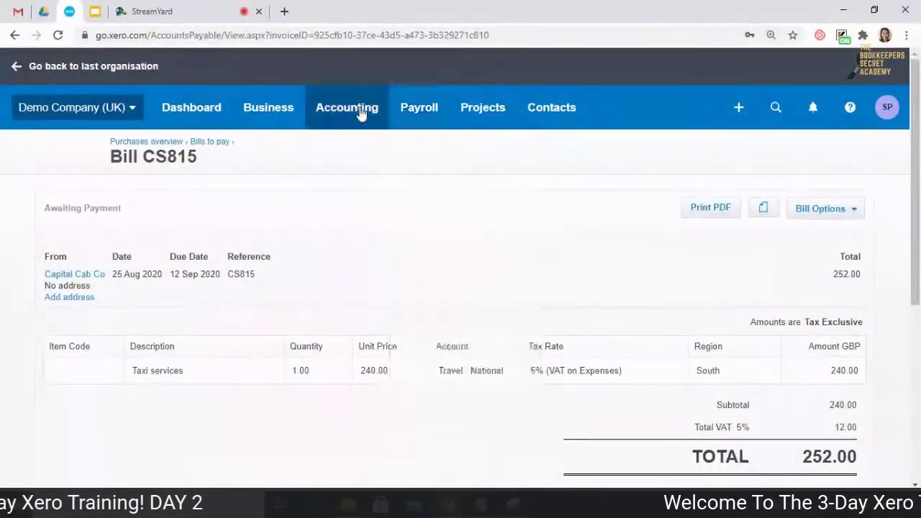
{"action": "scroll", "coordinate": [424, 180], "scroll_direction": "down", "scroll_amount": 2}
{"action": "scroll", "coordinate": [294, 186], "scroll_direction": "up", "scroll_amount": 2}
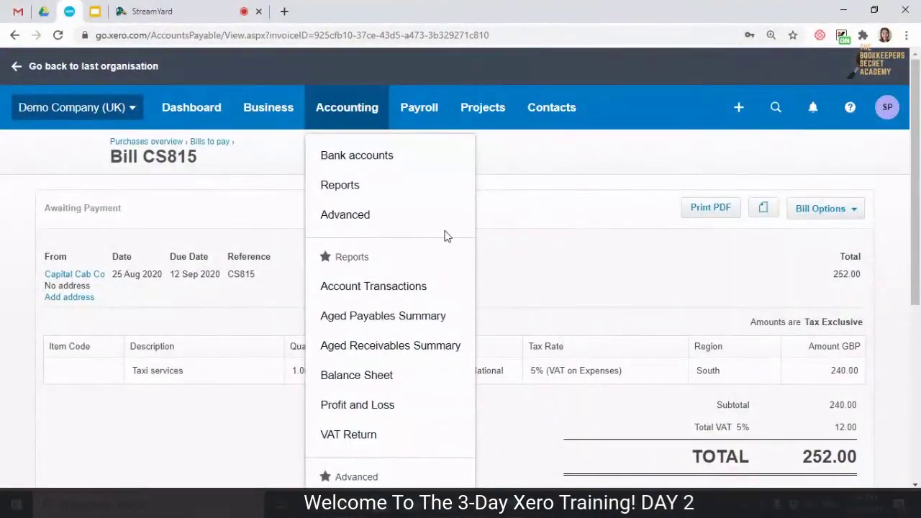
{"action": "left_click", "coordinate": [373, 219]}
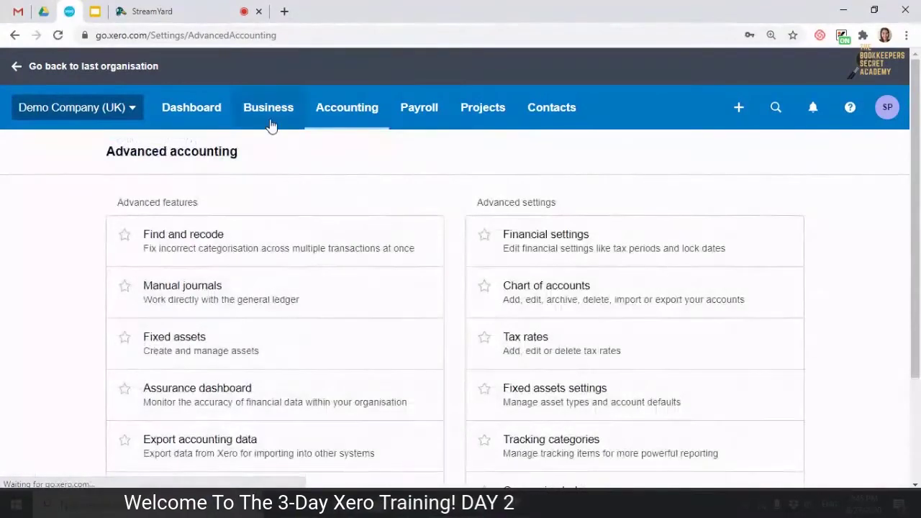
- Open Expense claims and examine the Your own page's submitted and to-be-paid amounts and drafts
{"action": "left_click", "coordinate": [270, 124]}
{"action": "scroll", "coordinate": [266, 172], "scroll_direction": "down", "scroll_amount": 1}
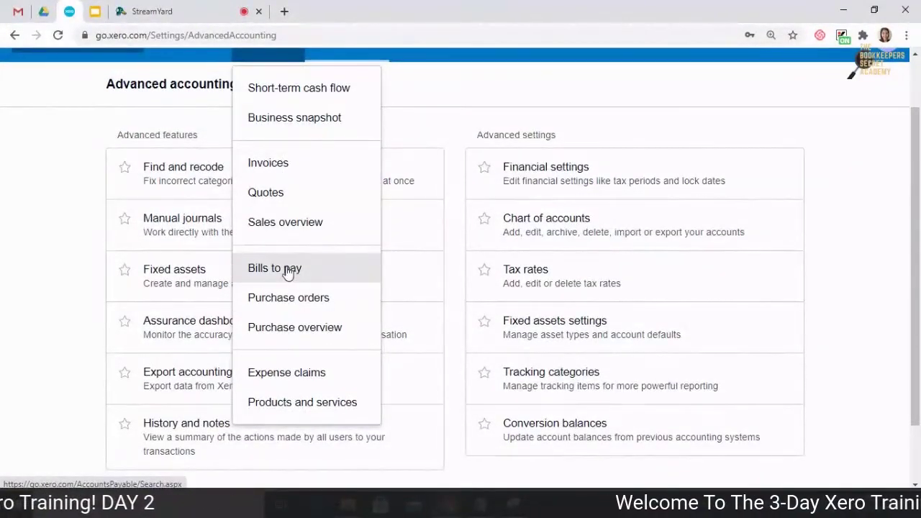
{"action": "left_click", "coordinate": [308, 377]}
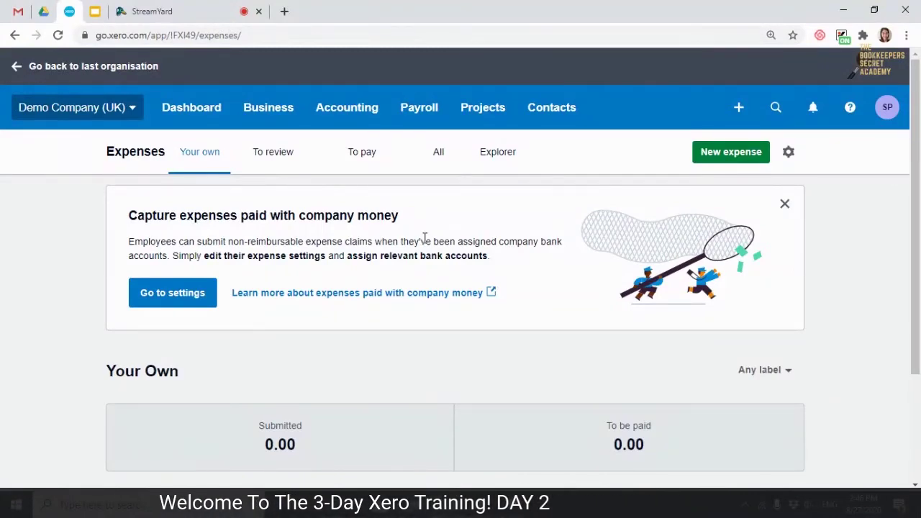
{"action": "scroll", "coordinate": [425, 239], "scroll_direction": "down", "scroll_amount": 2}
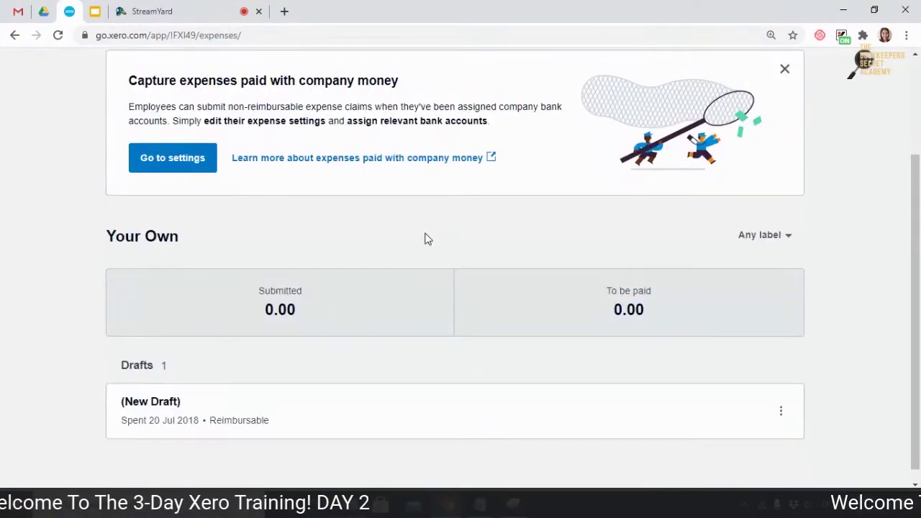
{"action": "scroll", "coordinate": [425, 239], "scroll_direction": "down", "scroll_amount": 1}
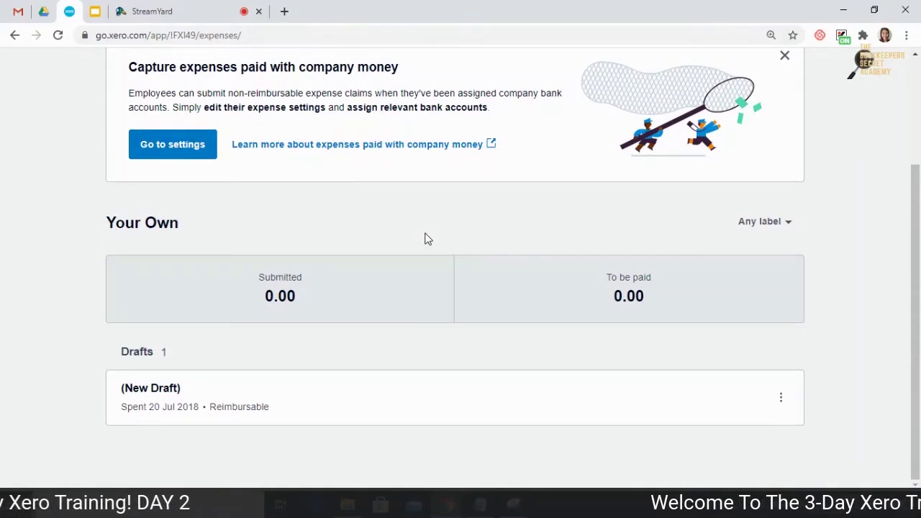
{"action": "scroll", "coordinate": [304, 326], "scroll_direction": "up", "scroll_amount": 3}
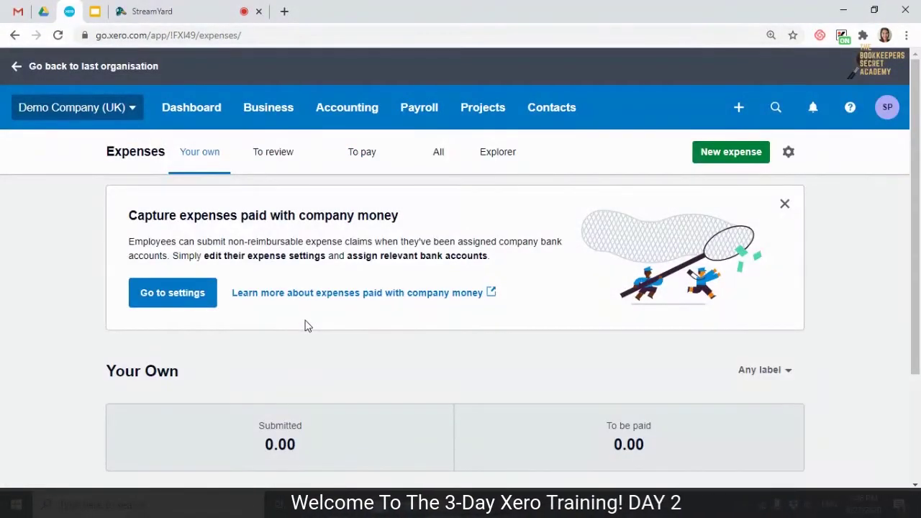
{"action": "scroll", "coordinate": [304, 326], "scroll_direction": "down", "scroll_amount": 2}
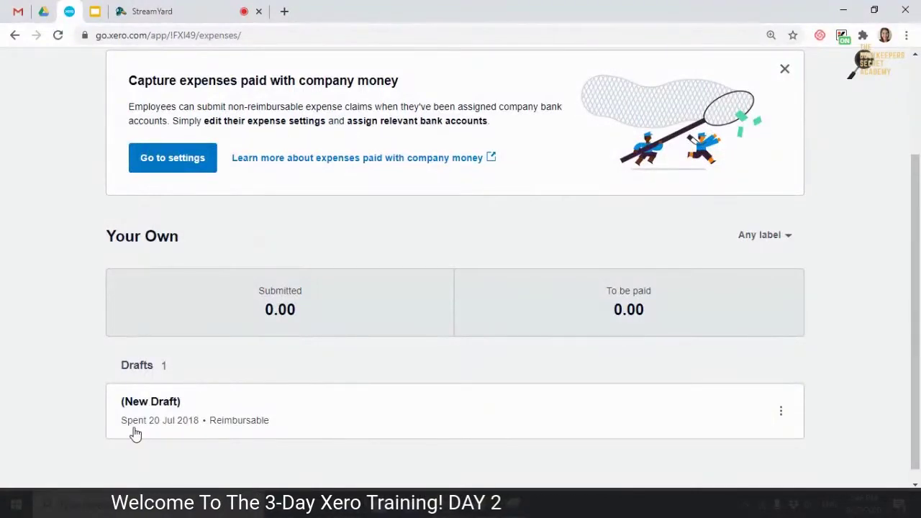
- Open the reimbursable draft expense claim and look over its image upload area and entry form
{"action": "left_click", "coordinate": [251, 433]}
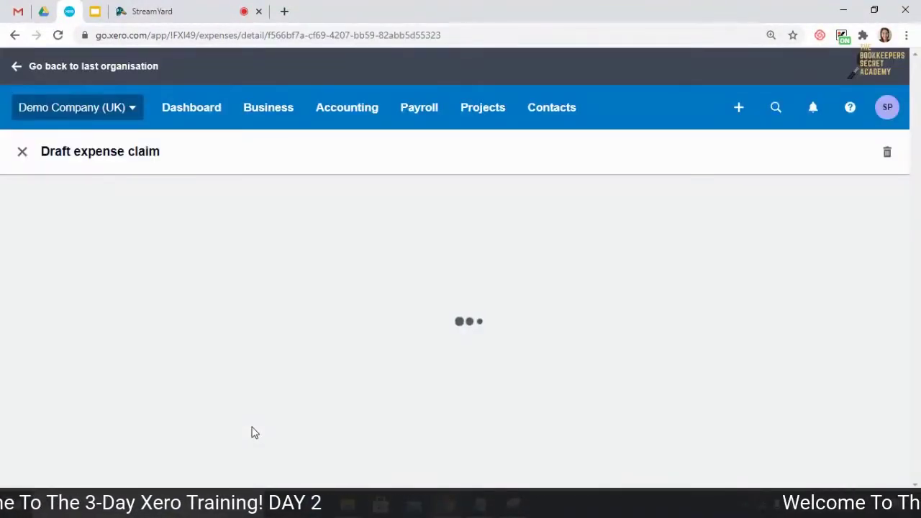
{"action": "scroll", "coordinate": [302, 270], "scroll_direction": "down", "scroll_amount": 1}
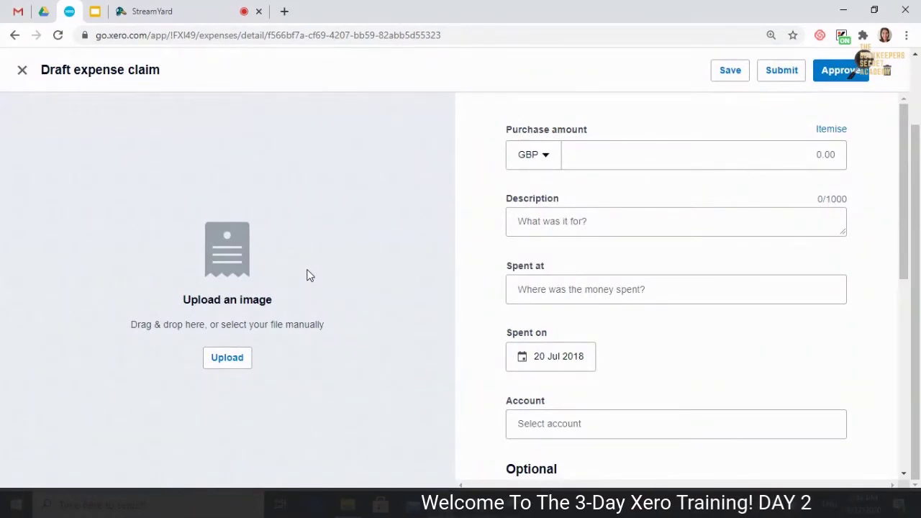
{"action": "scroll", "coordinate": [250, 424], "scroll_direction": "up", "scroll_amount": 1}
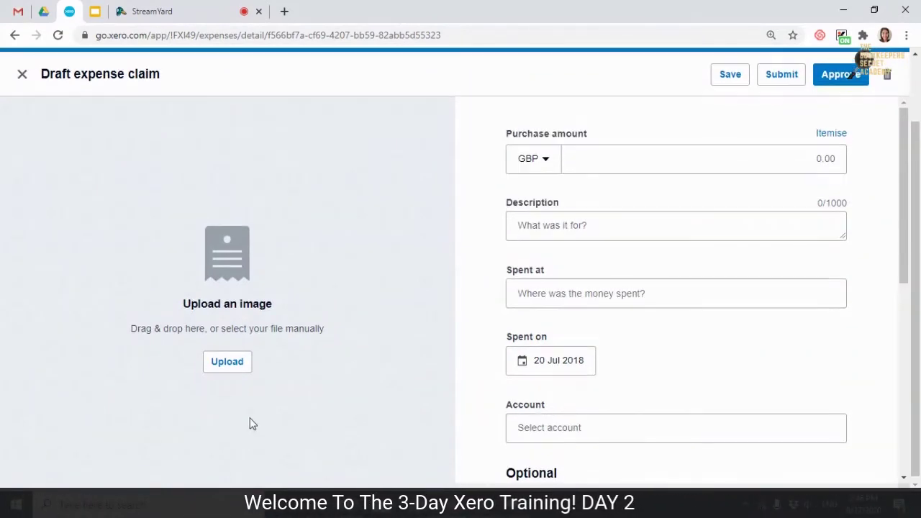
{"action": "scroll", "coordinate": [245, 407], "scroll_direction": "up", "scroll_amount": 1}
{"action": "scroll", "coordinate": [396, 359], "scroll_direction": "up", "scroll_amount": 1}
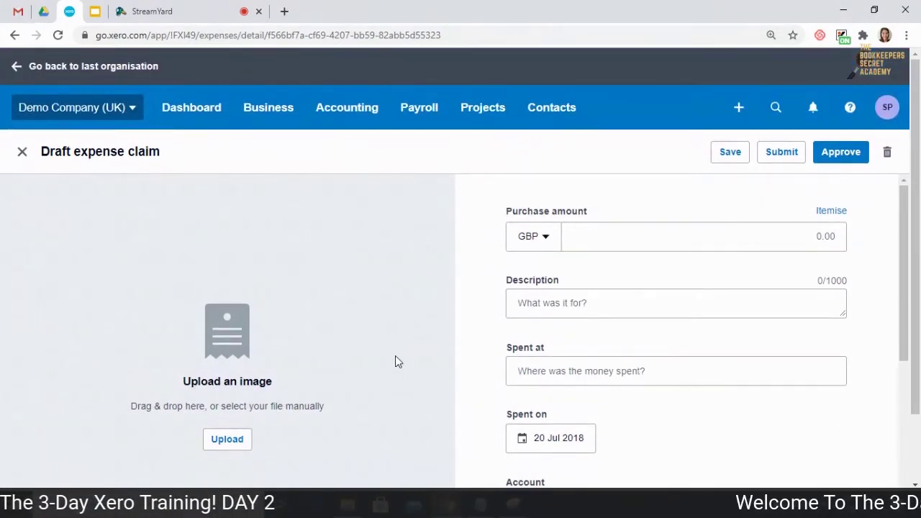
- Enter a purchase amount of GBP 15.50 on the draft claim, with Postage as both description and Spent at
{"action": "left_click", "coordinate": [643, 238]}
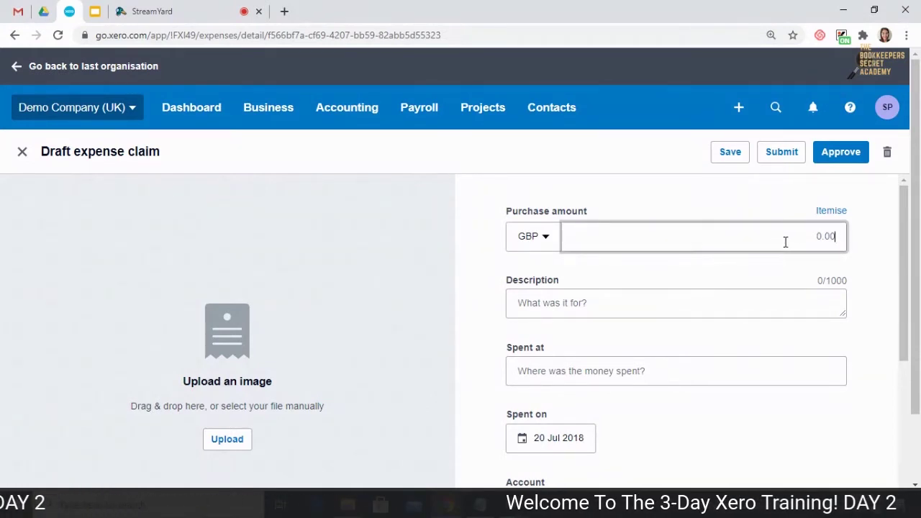
{"action": "type", "text": ".50"}
{"action": "left_click", "coordinate": [649, 312]}
{"action": "type", "text": "Postage"}
{"action": "left_click", "coordinate": [684, 380]}
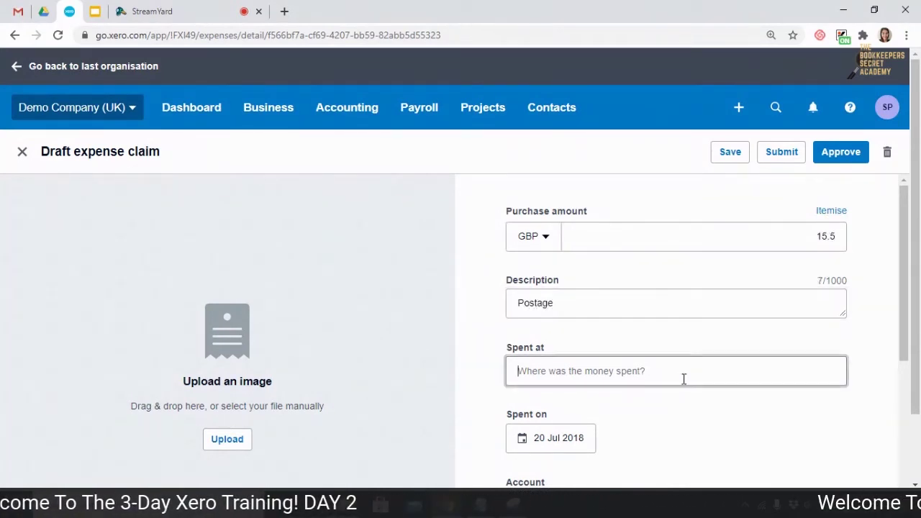
{"action": "scroll", "coordinate": [683, 376], "scroll_direction": "down", "scroll_amount": 2}
{"action": "scroll", "coordinate": [689, 329], "scroll_direction": "up", "scroll_amount": 1}
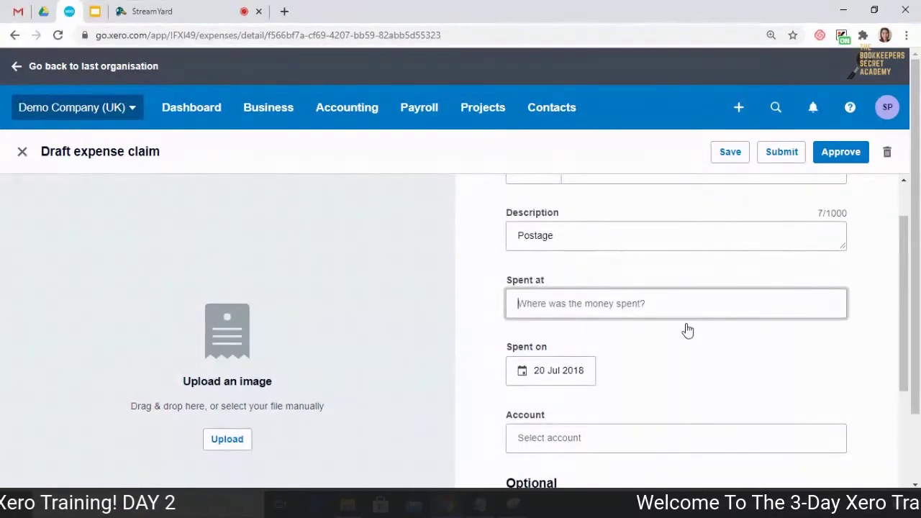
{"action": "type", "text": "Postage"}
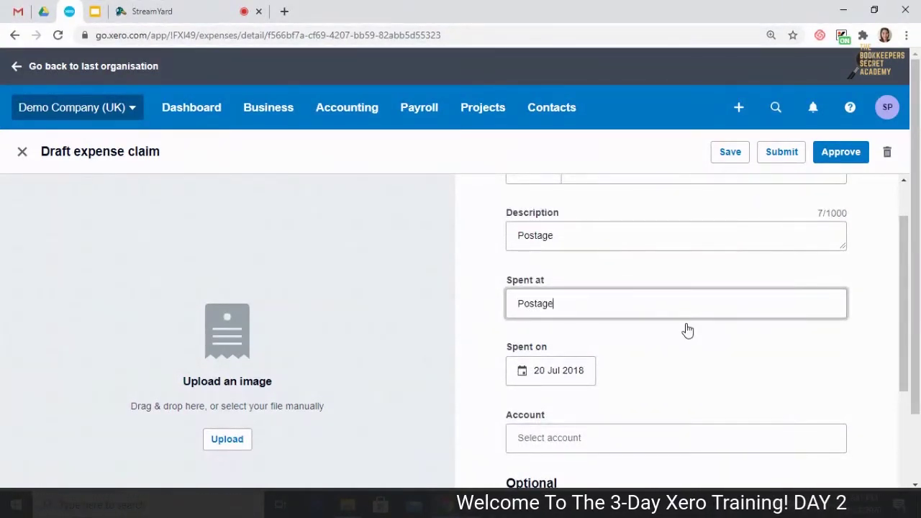
- Try to change the draft claim's Spent on date using the calendar
{"action": "left_click", "coordinate": [570, 370]}
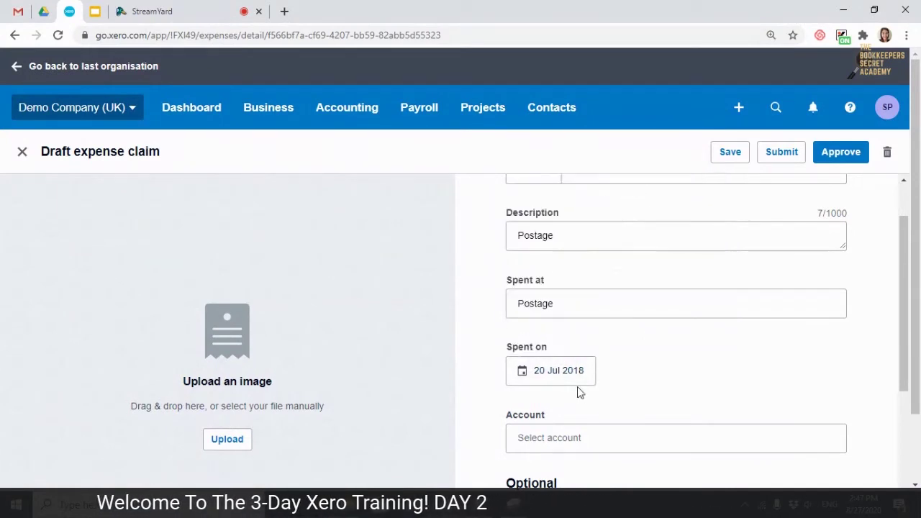
{"action": "left_click", "coordinate": [584, 375]}
{"action": "left_click", "coordinate": [585, 375]}
{"action": "double_click", "coordinate": [581, 376]}
{"action": "left_click", "coordinate": [712, 189]}
{"action": "left_click", "coordinate": [712, 189]}
{"action": "double_click", "coordinate": [711, 181]}
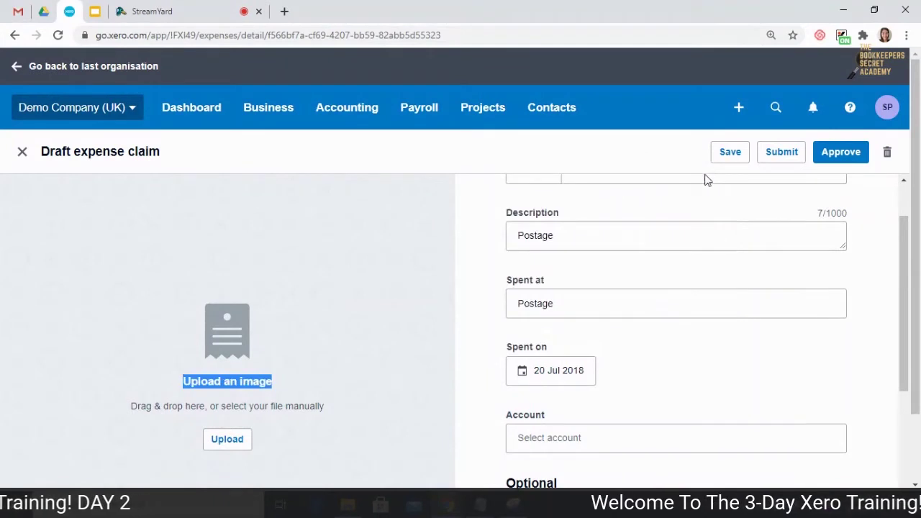
{"action": "left_click", "coordinate": [581, 375]}
{"action": "double_click", "coordinate": [712, 189]}
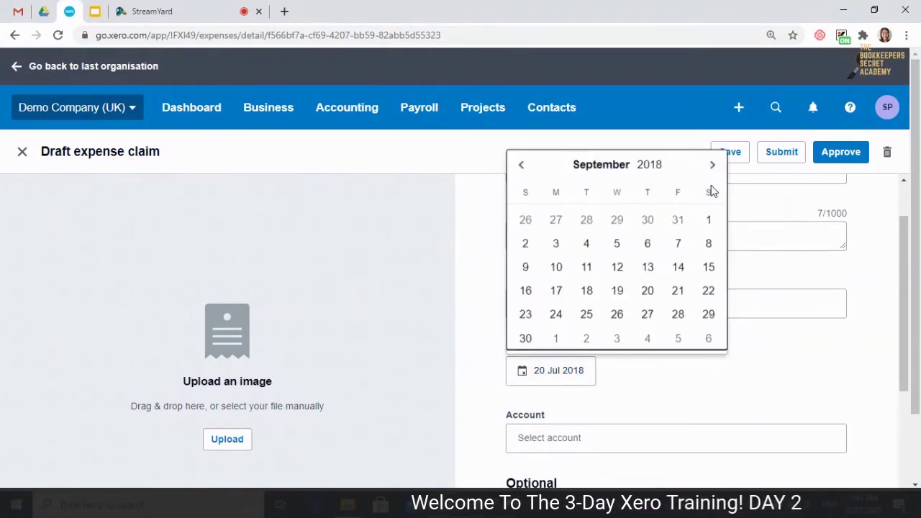
{"action": "double_click", "coordinate": [712, 168]}
{"action": "left_click", "coordinate": [568, 372]}
{"action": "left_click", "coordinate": [523, 373]}
{"action": "left_click", "coordinate": [551, 379]}
{"action": "left_click", "coordinate": [577, 375]}
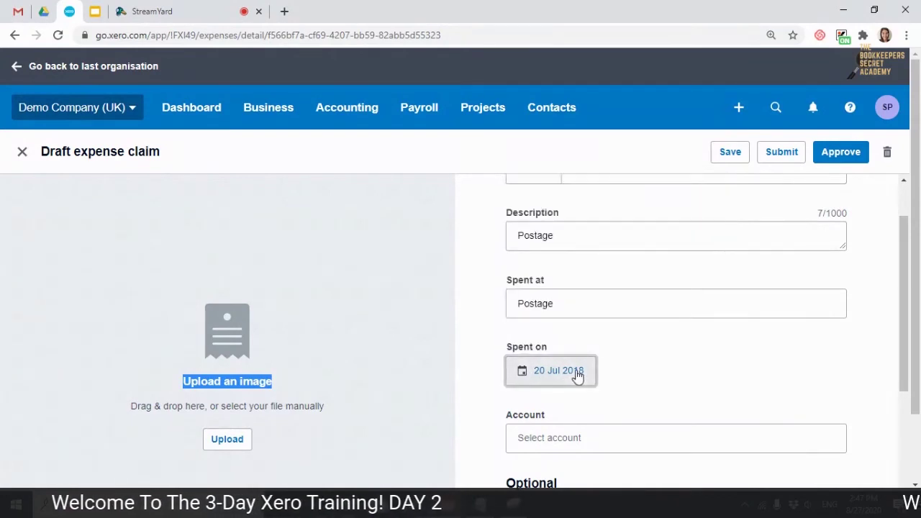
{"action": "left_click", "coordinate": [647, 384]}
- Set the claim's account to 425 - Postage, Freight & Courier and its region to Eastside
{"action": "scroll", "coordinate": [647, 384], "scroll_direction": "down", "scroll_amount": 1}
{"action": "left_click", "coordinate": [601, 385]}
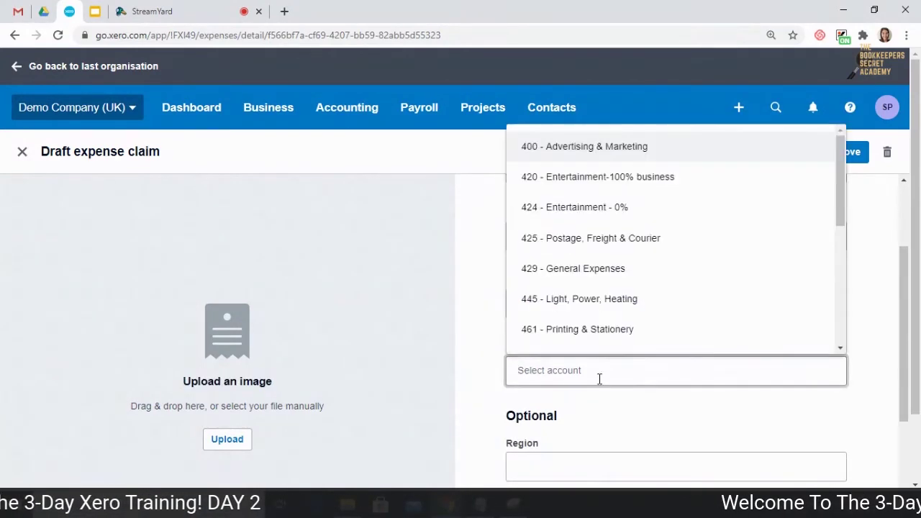
{"action": "type", "text": "pos"}
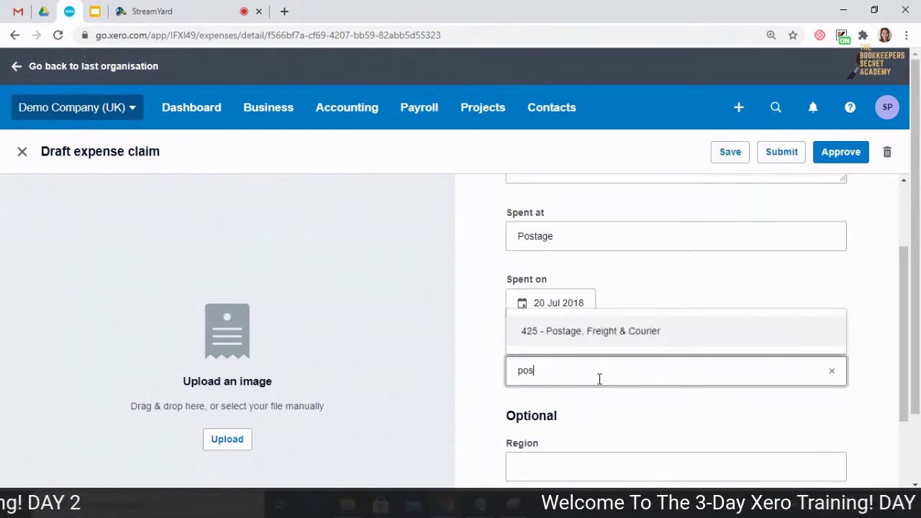
{"action": "left_click", "coordinate": [624, 347]}
{"action": "scroll", "coordinate": [623, 359], "scroll_direction": "down", "scroll_amount": 1}
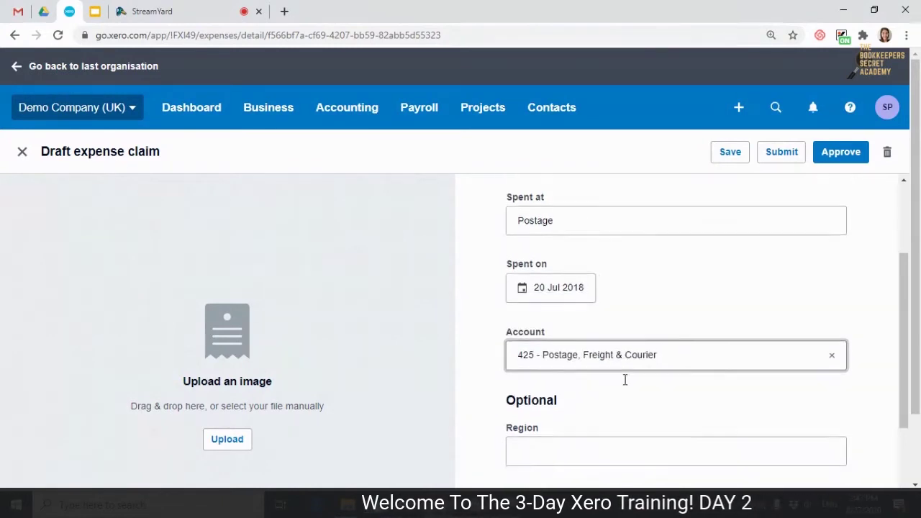
{"action": "scroll", "coordinate": [611, 273], "scroll_direction": "down", "scroll_amount": 2}
{"action": "left_click", "coordinate": [609, 260]}
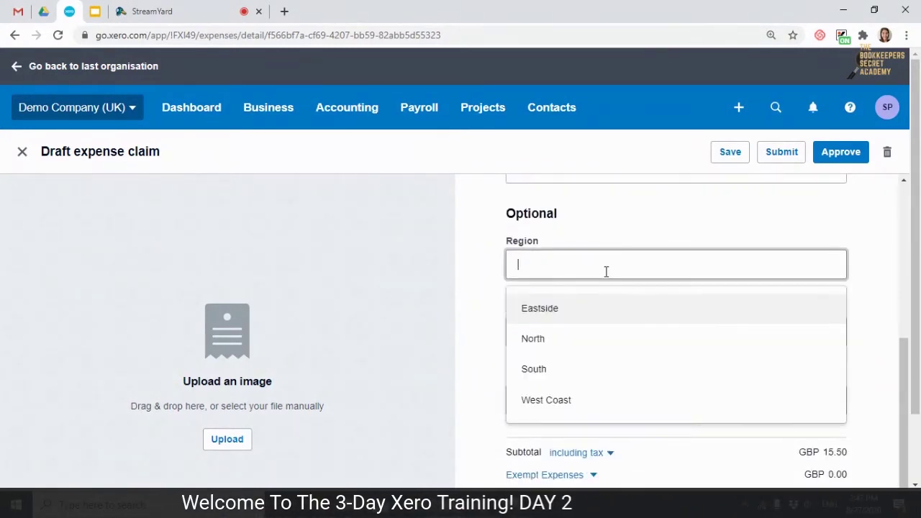
{"action": "left_click", "coordinate": [585, 309]}
- Review the claim's Assign to customer and Label fields, subtotal tax settings and history
{"action": "left_click", "coordinate": [590, 335]}
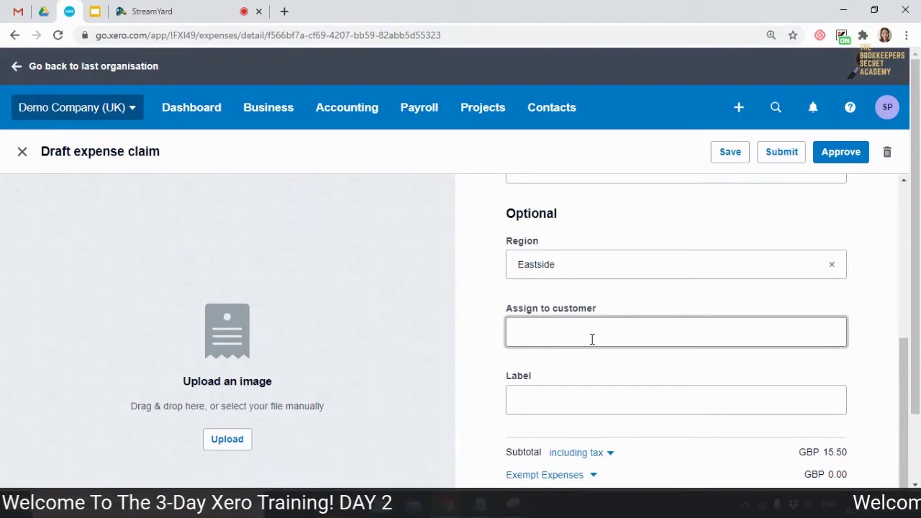
{"action": "scroll", "coordinate": [592, 339], "scroll_direction": "down", "scroll_amount": 1}
{"action": "left_click", "coordinate": [590, 267]}
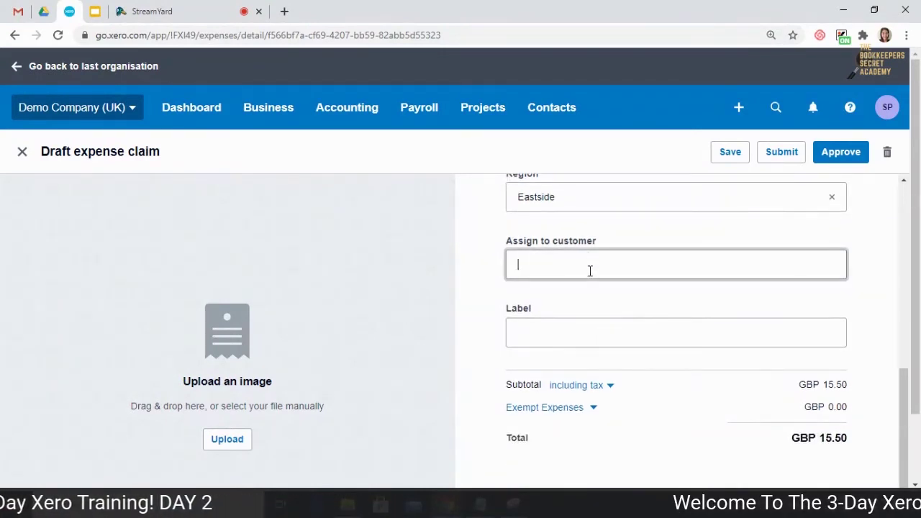
{"action": "scroll", "coordinate": [579, 310], "scroll_direction": "down", "scroll_amount": 1}
{"action": "left_click", "coordinate": [581, 328]}
{"action": "left_click", "coordinate": [623, 279]}
{"action": "scroll", "coordinate": [615, 339], "scroll_direction": "down", "scroll_amount": 1}
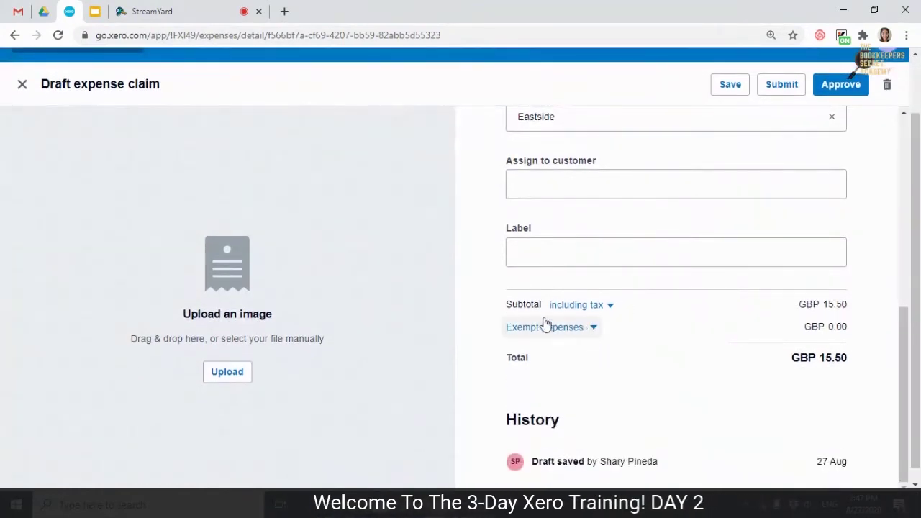
- Set the draft claim's tax rate to 5% (VAT on Expenses) and approve the Postage claim
{"action": "left_click", "coordinate": [593, 328]}
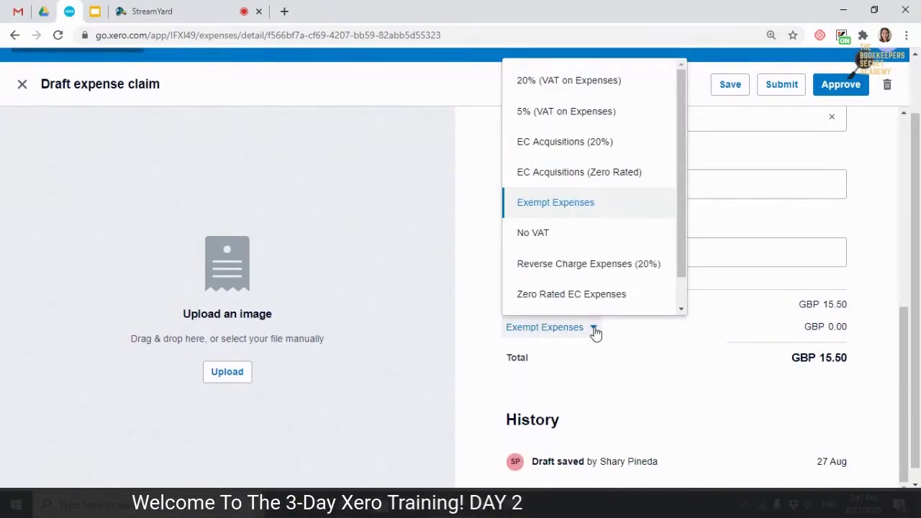
{"action": "left_click", "coordinate": [567, 113]}
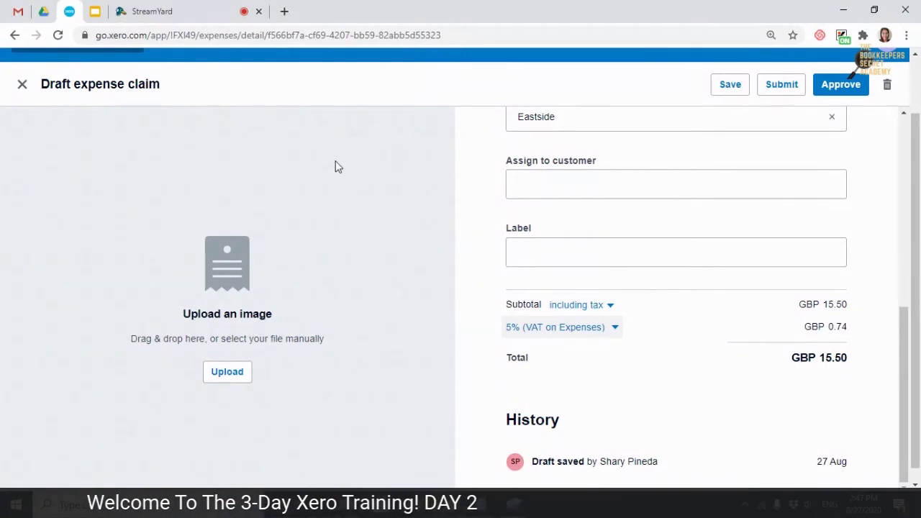
{"action": "scroll", "coordinate": [758, 306], "scroll_direction": "down", "scroll_amount": 1}
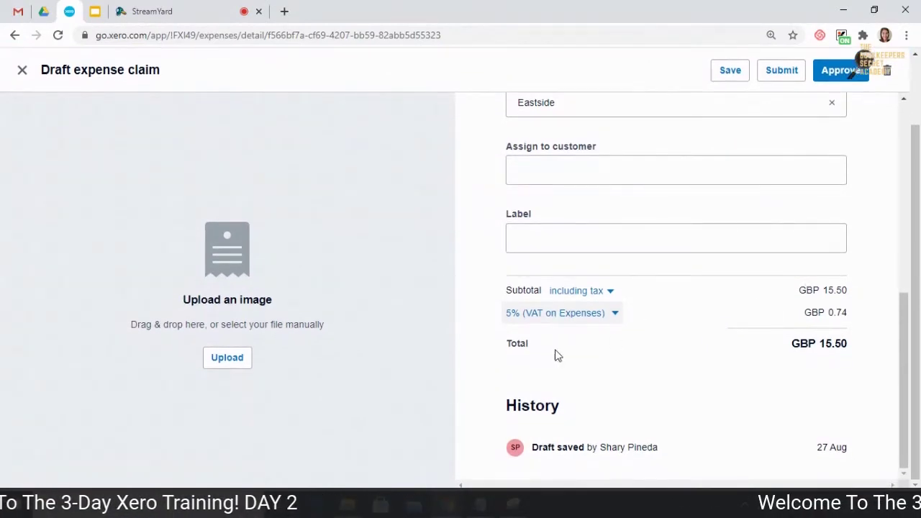
{"action": "scroll", "coordinate": [773, 445], "scroll_direction": "up", "scroll_amount": 2}
{"action": "scroll", "coordinate": [773, 445], "scroll_direction": "up", "scroll_amount": 2}
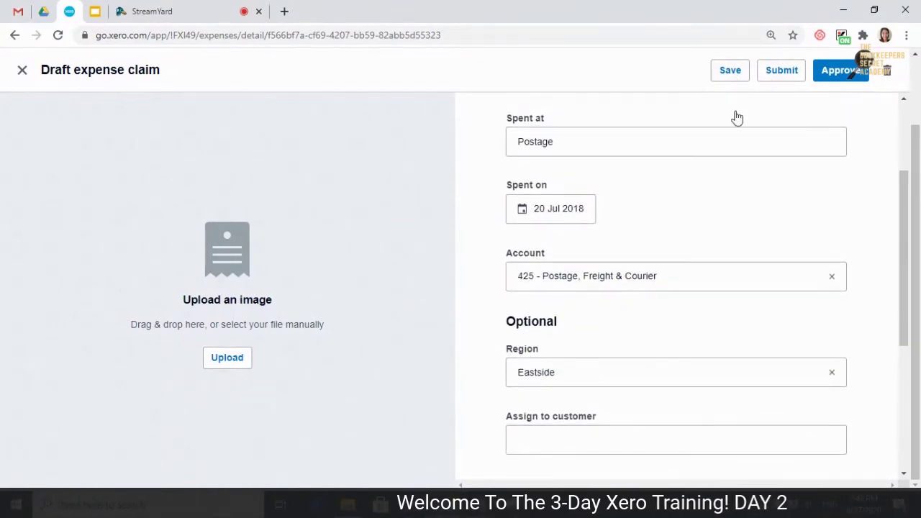
{"action": "scroll", "coordinate": [782, 219], "scroll_direction": "up", "scroll_amount": 2}
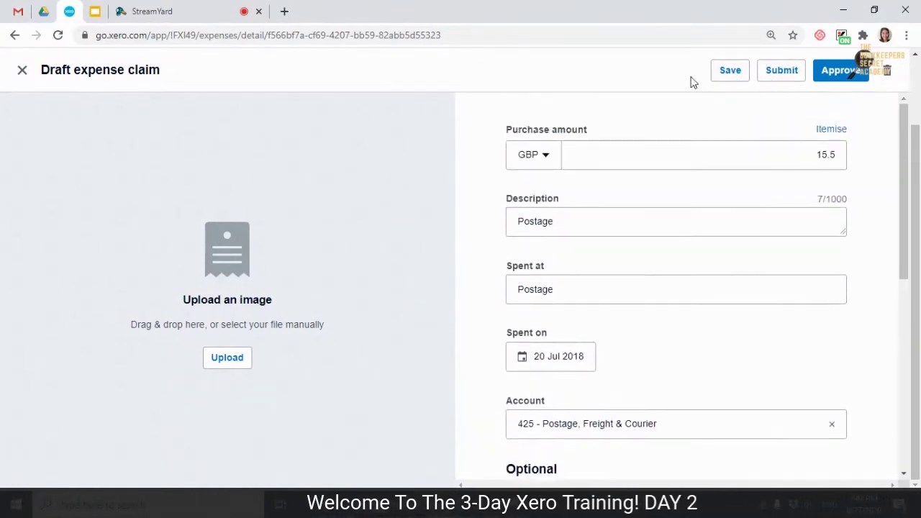
{"action": "left_click", "coordinate": [832, 75]}
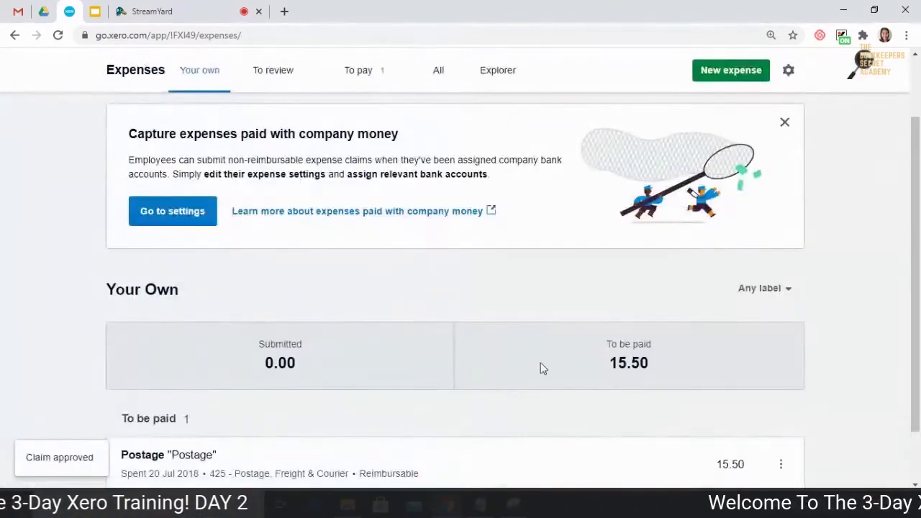
{"action": "scroll", "coordinate": [540, 362], "scroll_direction": "down", "scroll_amount": 2}
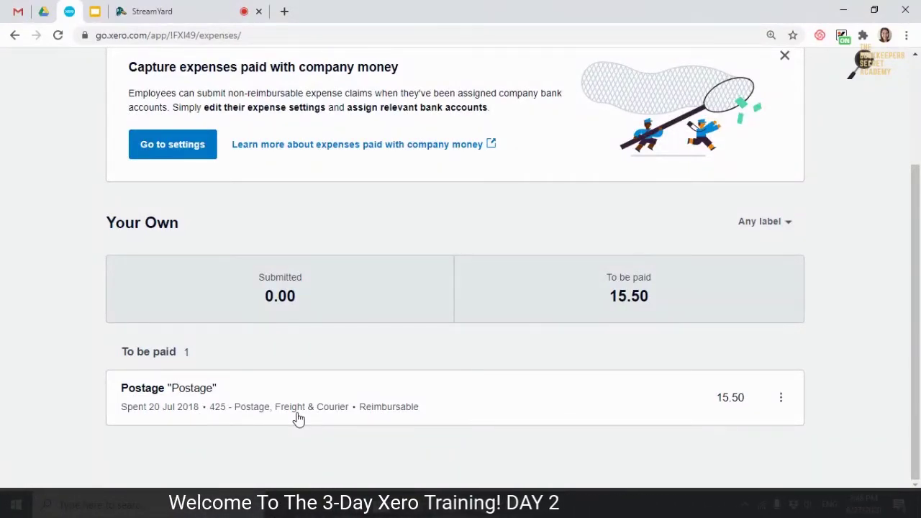
- Open Products and services and review the inventory list's item codes, names, cost prices, sale prices and quantities
{"action": "scroll", "coordinate": [291, 395], "scroll_direction": "up", "scroll_amount": 3}
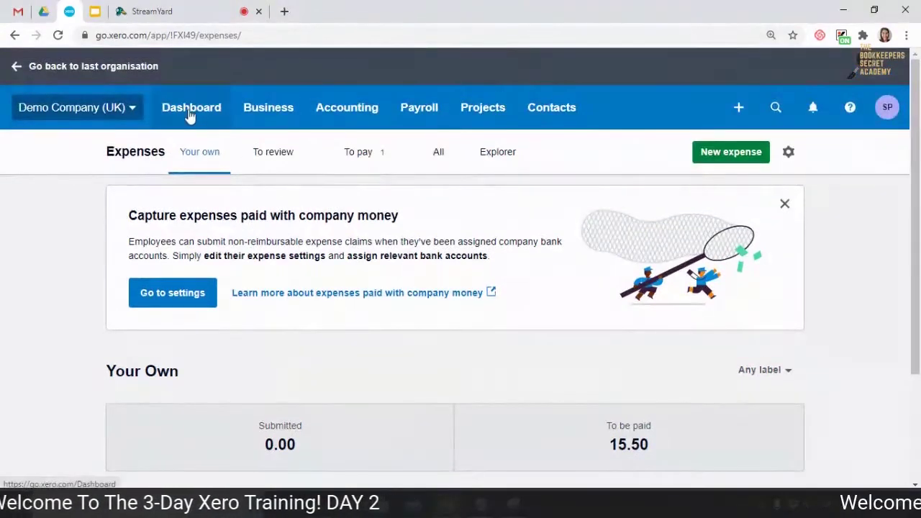
{"action": "left_click", "coordinate": [272, 104]}
{"action": "scroll", "coordinate": [259, 311], "scroll_direction": "down", "scroll_amount": 2}
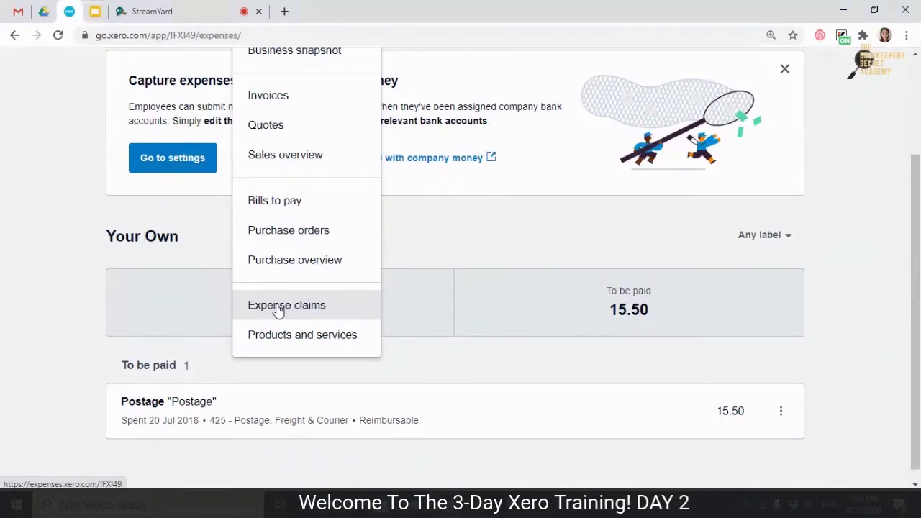
{"action": "left_click", "coordinate": [344, 336]}
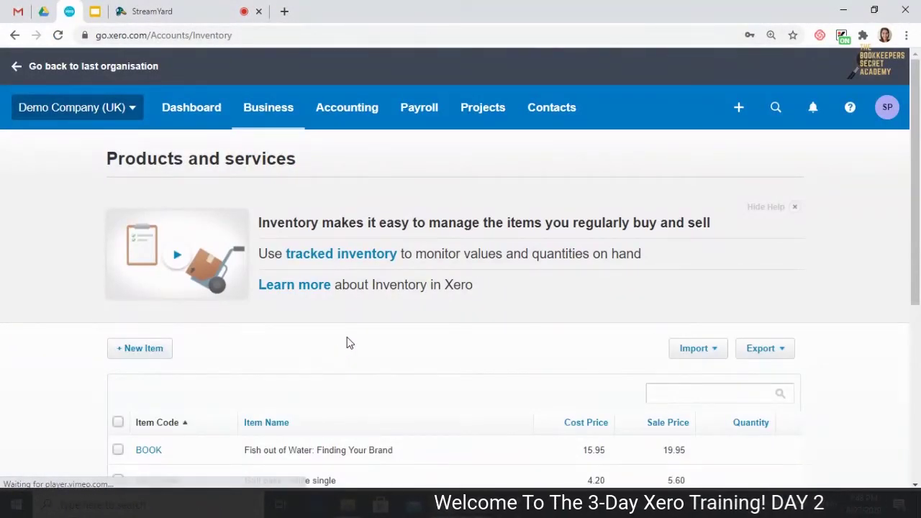
{"action": "scroll", "coordinate": [345, 335], "scroll_direction": "down", "scroll_amount": 1}
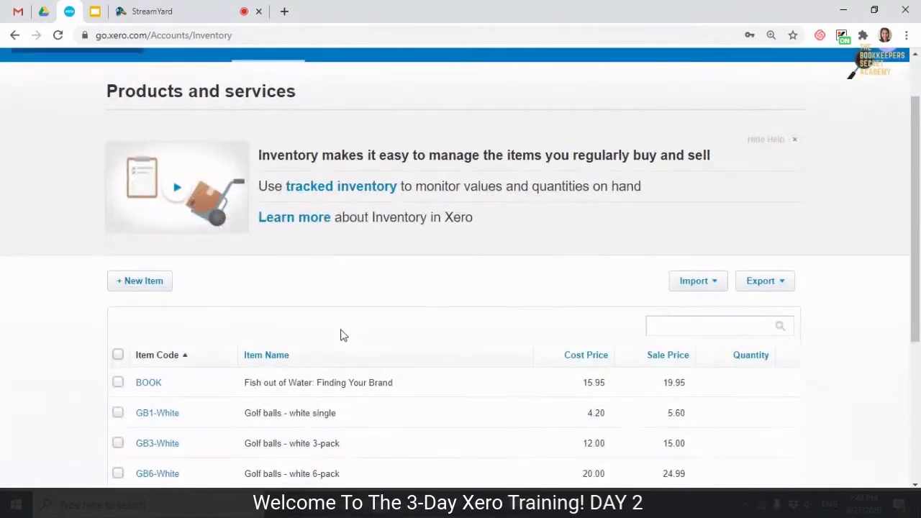
{"action": "scroll", "coordinate": [260, 272], "scroll_direction": "down", "scroll_amount": 1}
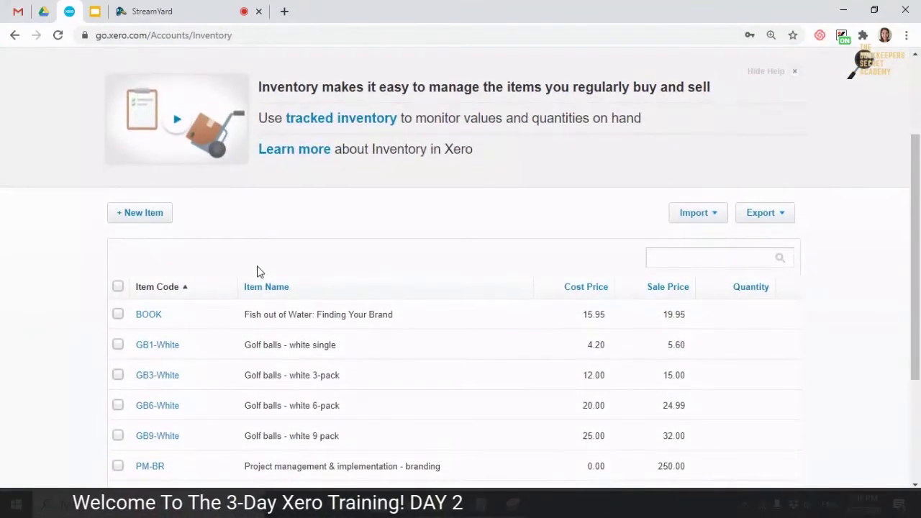
{"action": "scroll", "coordinate": [257, 271], "scroll_direction": "down", "scroll_amount": 1}
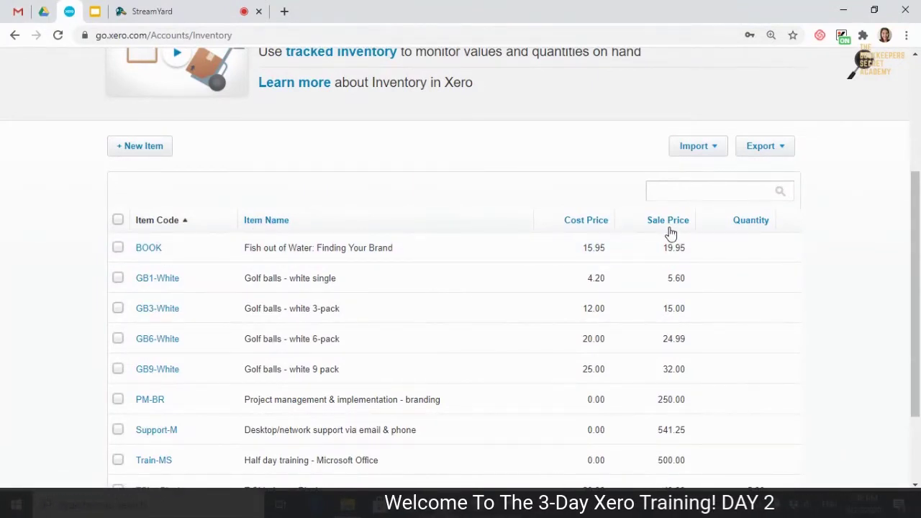
{"action": "scroll", "coordinate": [671, 232], "scroll_direction": "up", "scroll_amount": 1}
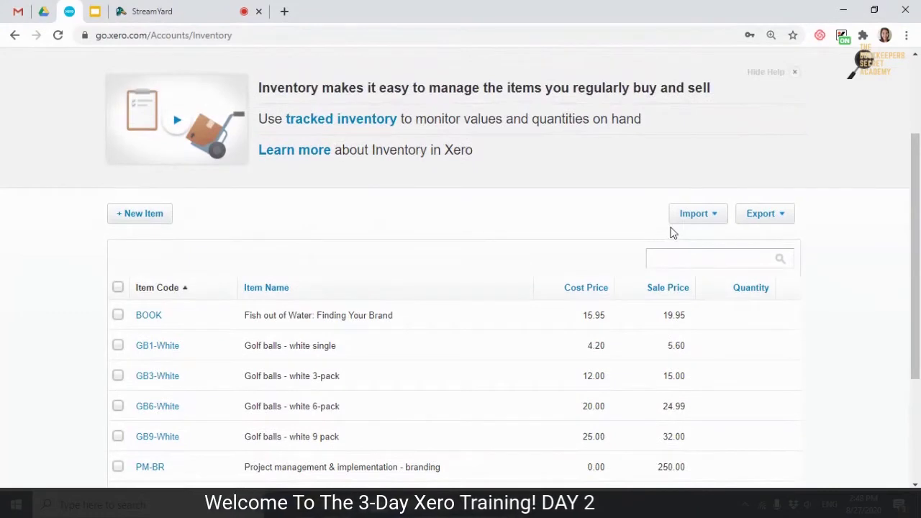
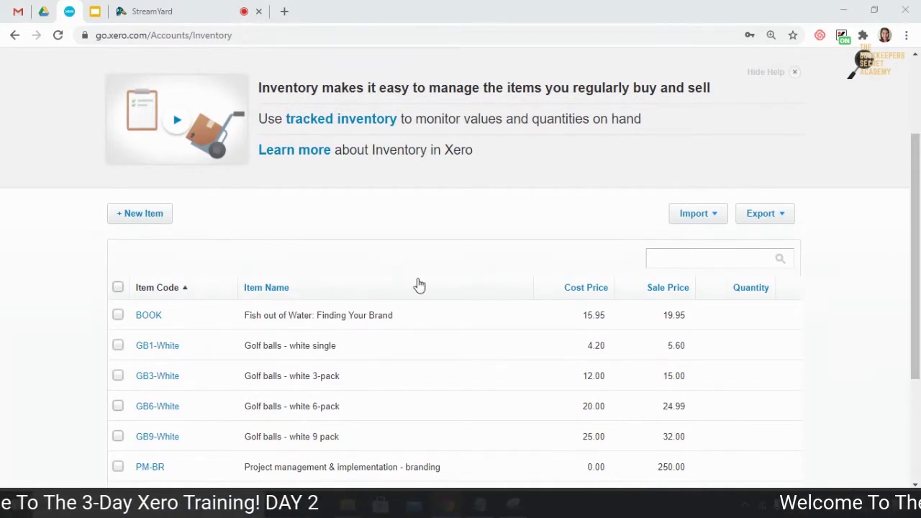
{"action": "scroll", "coordinate": [367, 256], "scroll_direction": "down", "scroll_amount": 1}
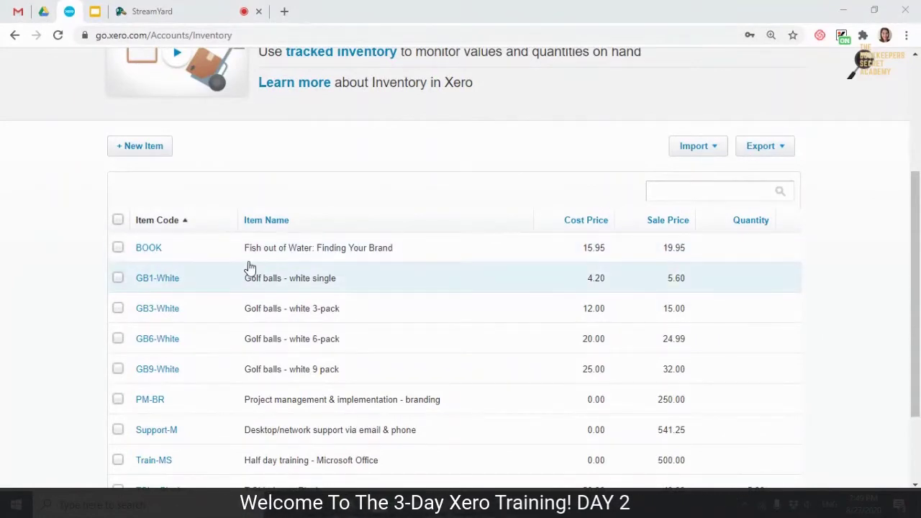
{"action": "scroll", "coordinate": [249, 267], "scroll_direction": "down", "scroll_amount": 3}
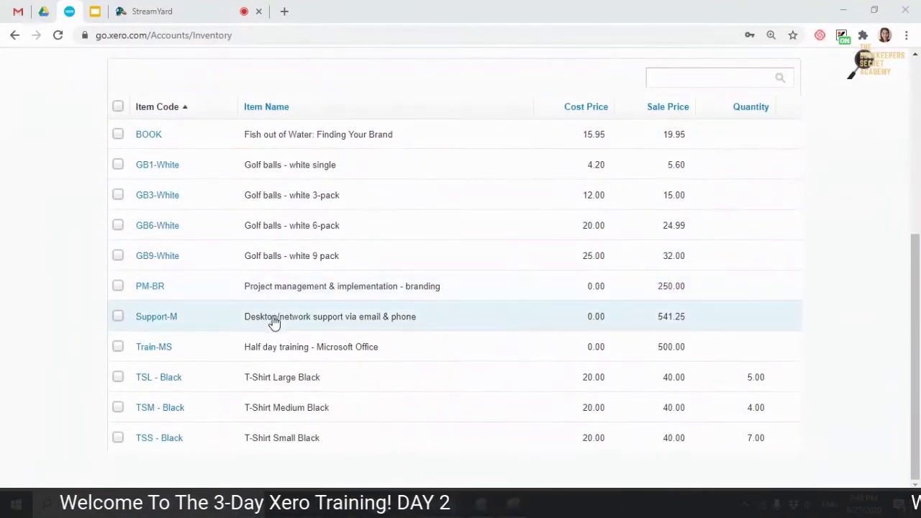
- Open the inventory item Fish out of Water: Finding Your Brand and review its purchases and sales details
{"action": "scroll", "coordinate": [274, 323], "scroll_direction": "up", "scroll_amount": 3}
{"action": "left_click", "coordinate": [340, 347]}
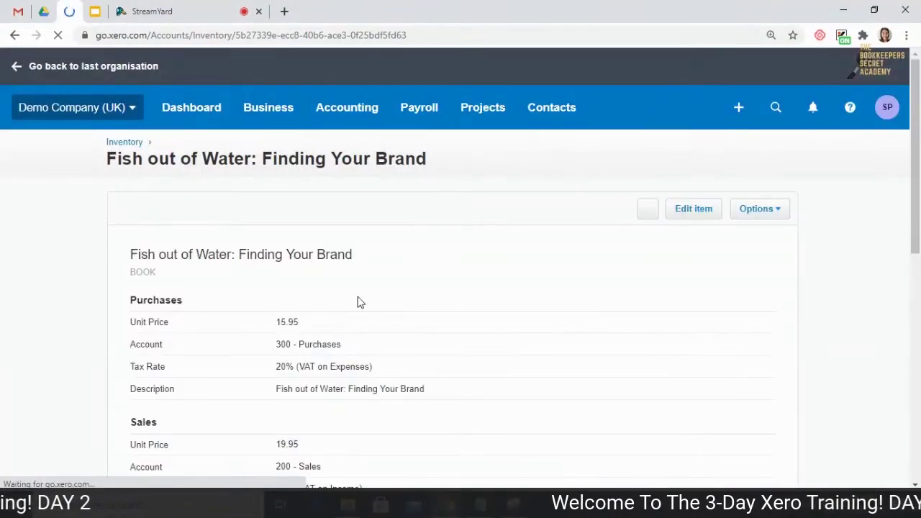
{"action": "scroll", "coordinate": [437, 214], "scroll_direction": "down", "scroll_amount": 1}
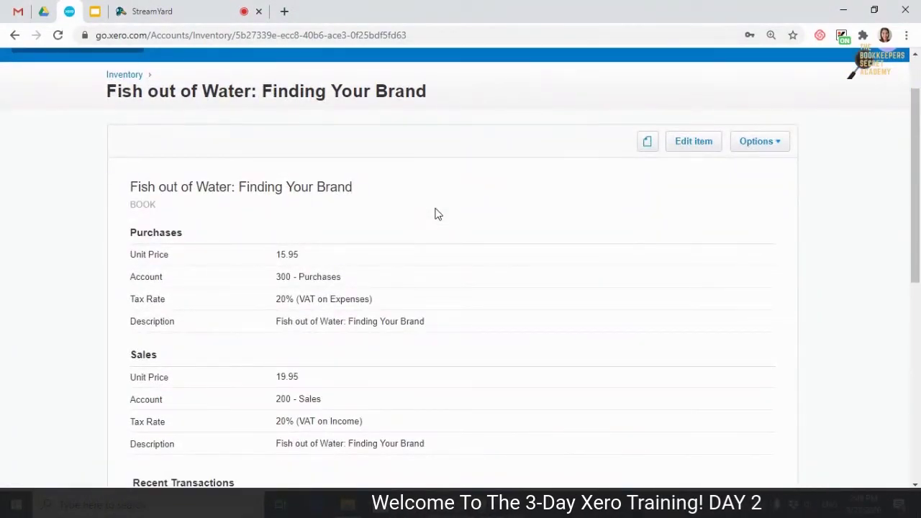
- Open the book item for editing, examine its name, purchase, sales and tracking fields, and close it without saving
{"action": "left_click", "coordinate": [708, 149]}
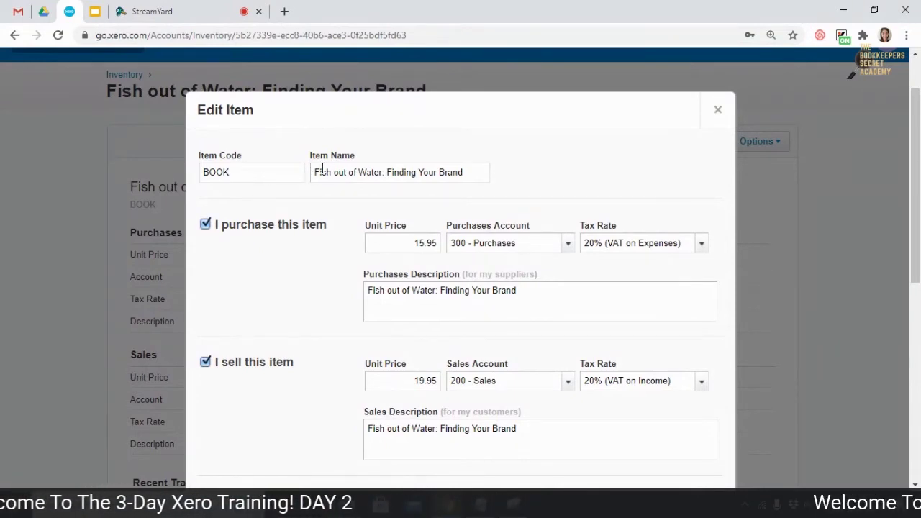
{"action": "left_click_drag", "start_coordinate": [321, 175], "coordinate": [472, 172]}
{"action": "left_click", "coordinate": [484, 200]}
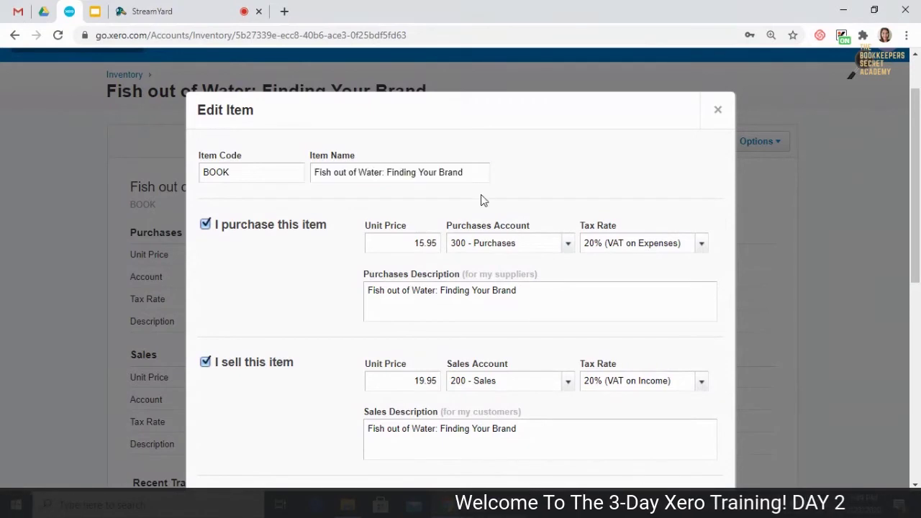
{"action": "scroll", "coordinate": [483, 200], "scroll_direction": "down", "scroll_amount": 1}
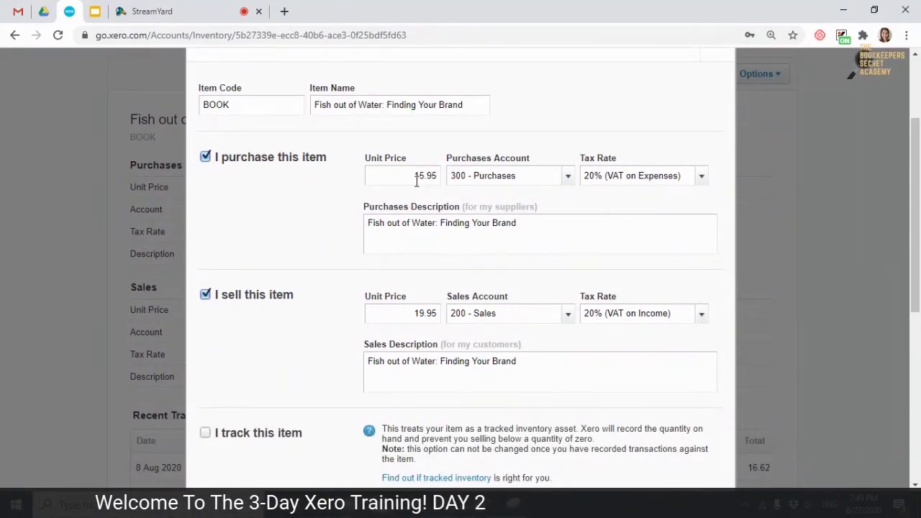
{"action": "left_click", "coordinate": [511, 176]}
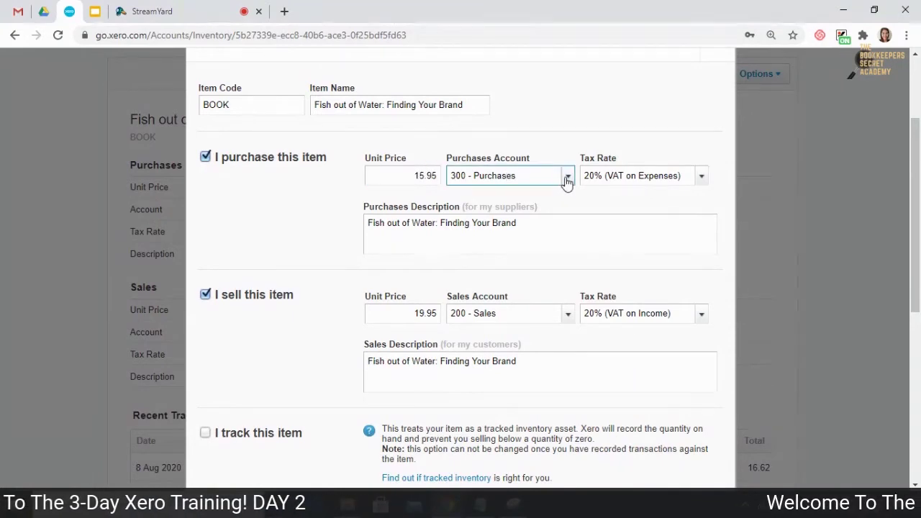
{"action": "left_click_drag", "start_coordinate": [545, 221], "coordinate": [364, 228]}
{"action": "scroll", "coordinate": [319, 298], "scroll_direction": "down", "scroll_amount": 1}
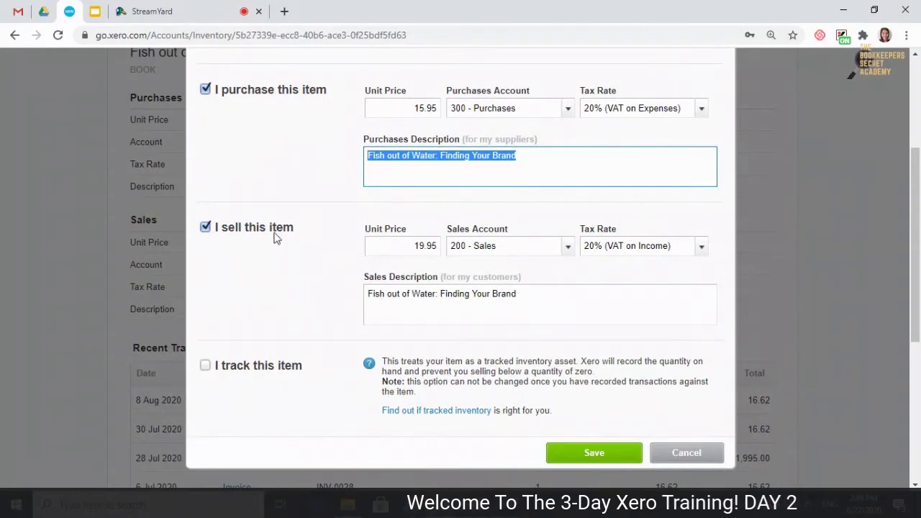
{"action": "left_click", "coordinate": [510, 244]}
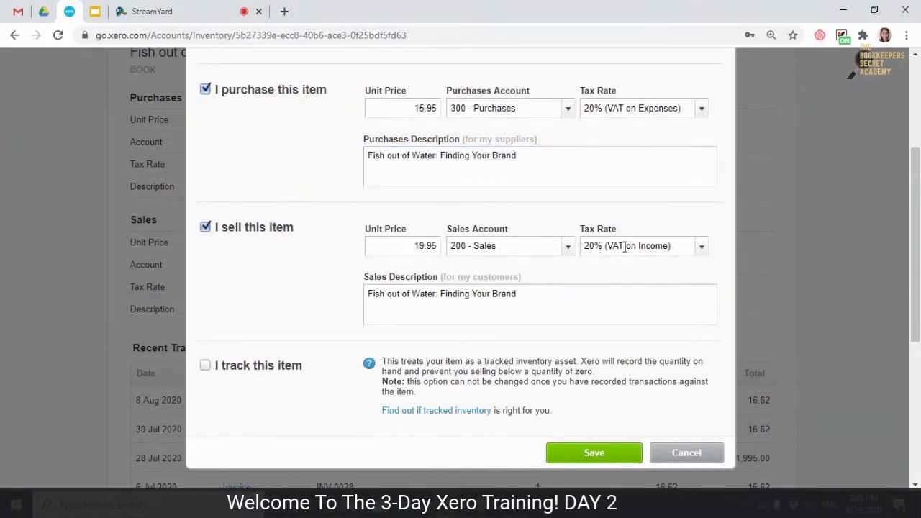
{"action": "left_click_drag", "start_coordinate": [521, 293], "coordinate": [313, 305]}
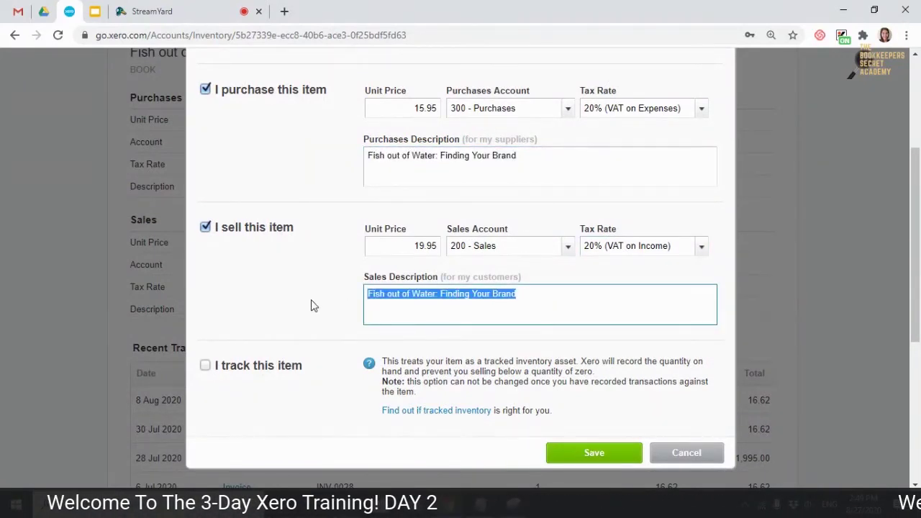
{"action": "scroll", "coordinate": [237, 287], "scroll_direction": "down", "scroll_amount": 2}
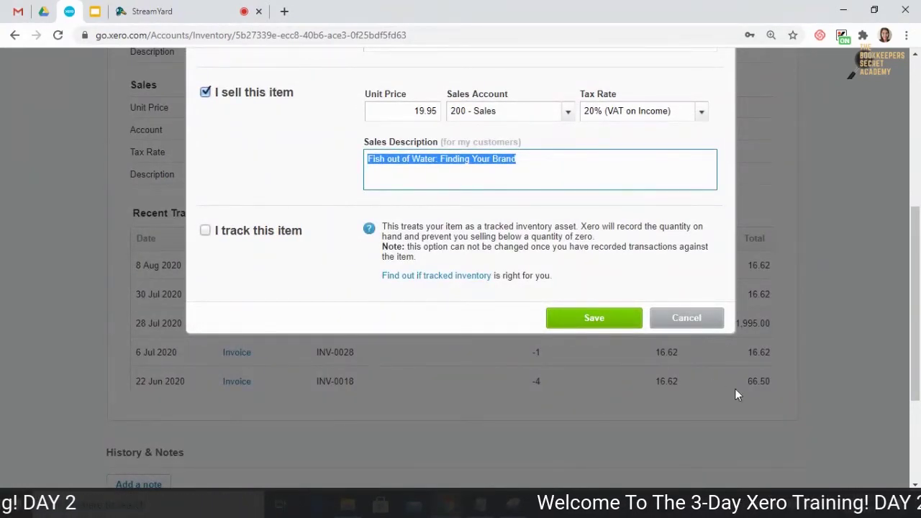
{"action": "scroll", "coordinate": [684, 323], "scroll_direction": "up", "scroll_amount": 4}
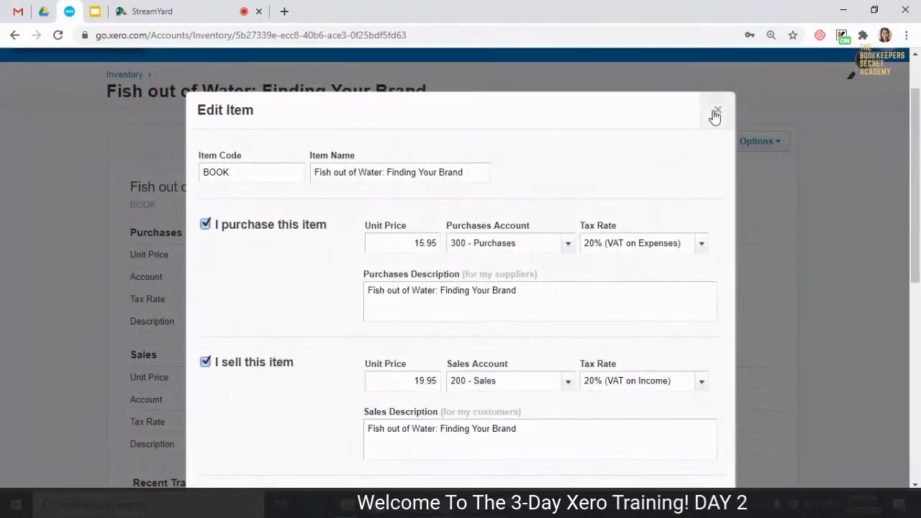
{"action": "left_click", "coordinate": [716, 113]}
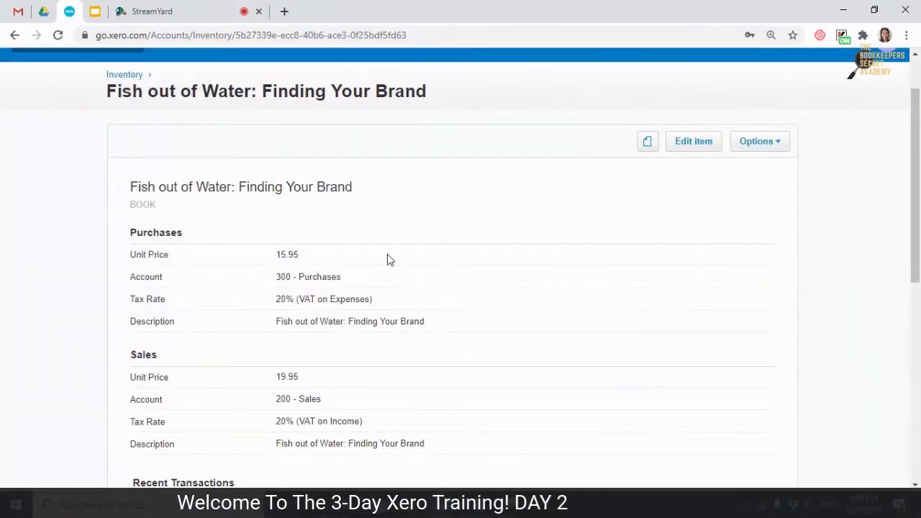
- Check the book item's additional options and display its choices for attaching files
{"action": "scroll", "coordinate": [725, 290], "scroll_direction": "up", "scroll_amount": 1}
{"action": "left_click", "coordinate": [781, 210]}
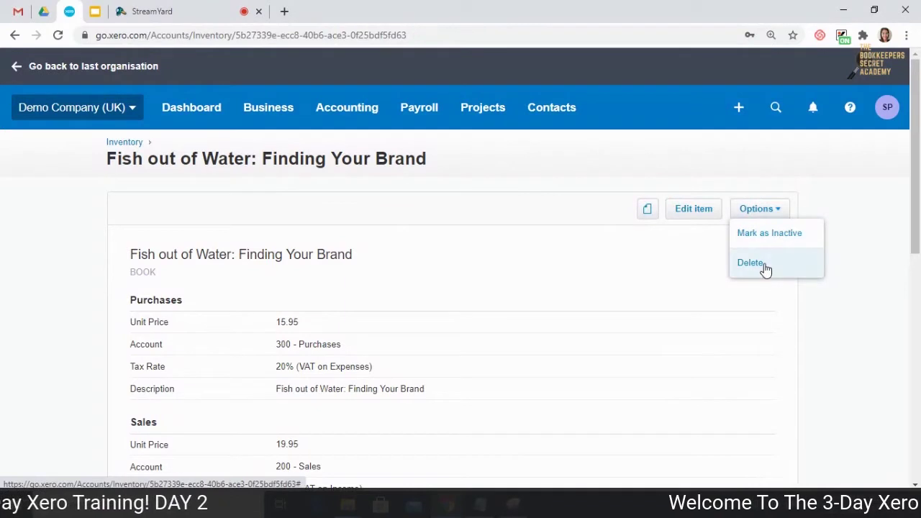
{"action": "left_click", "coordinate": [646, 214]}
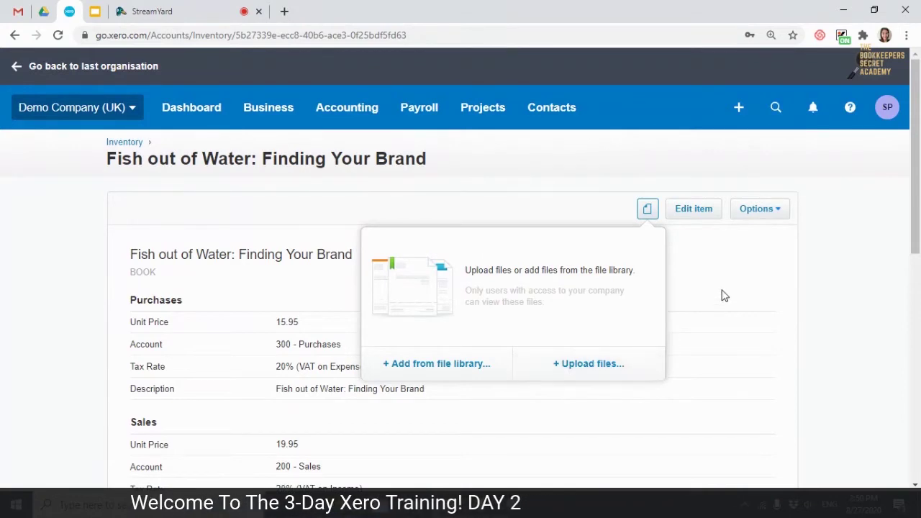
- Dismiss the file attachment pop-up and review the book item's recent transactions and its history and notes
{"action": "scroll", "coordinate": [691, 309], "scroll_direction": "down", "scroll_amount": 1}
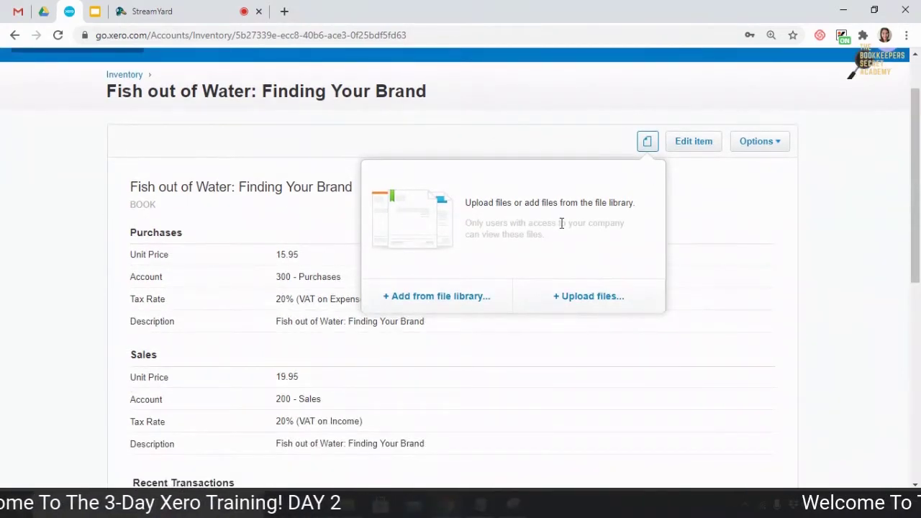
{"action": "left_click", "coordinate": [691, 208]}
{"action": "scroll", "coordinate": [484, 317], "scroll_direction": "down", "scroll_amount": 7}
{"action": "scroll", "coordinate": [484, 316], "scroll_direction": "up", "scroll_amount": 1}
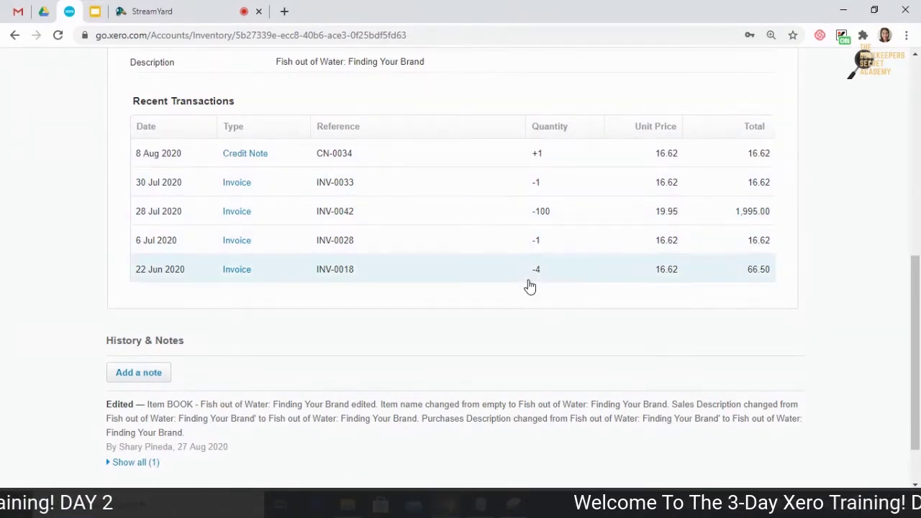
{"action": "scroll", "coordinate": [449, 323], "scroll_direction": "down", "scroll_amount": 1}
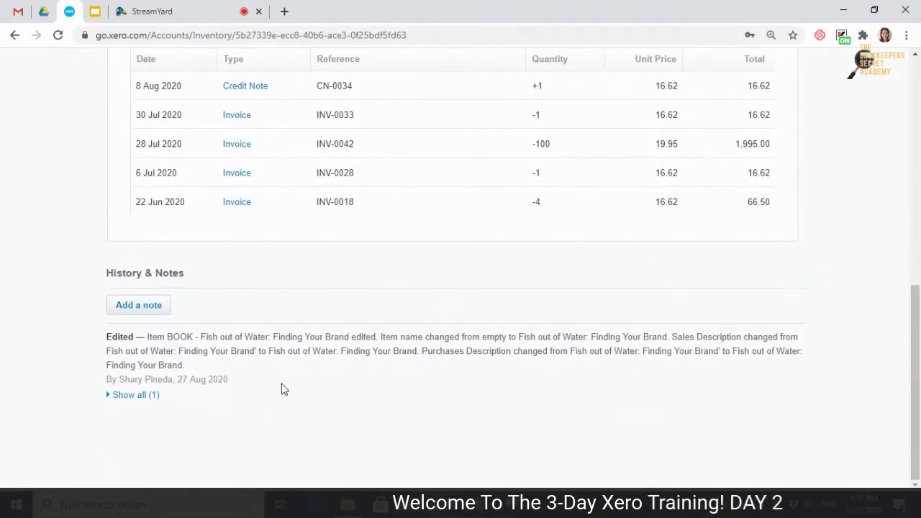
{"action": "scroll", "coordinate": [273, 309], "scroll_direction": "up", "scroll_amount": 8}
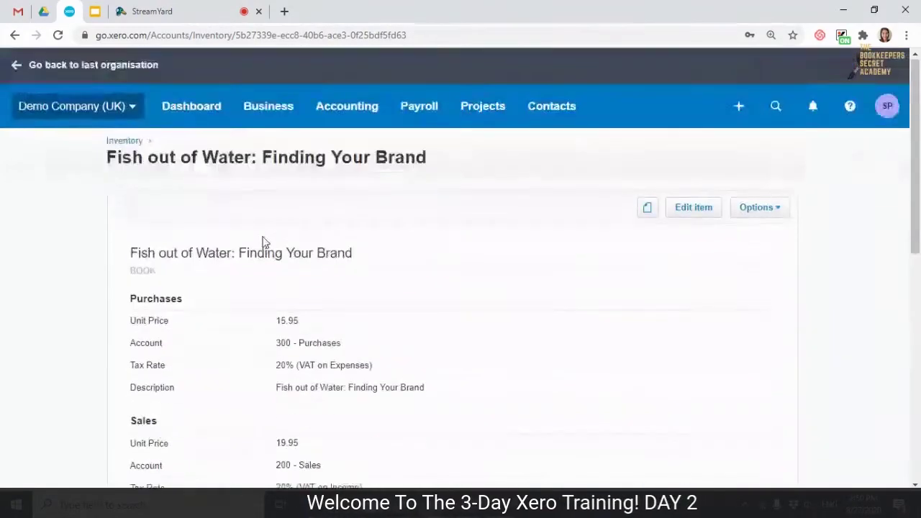
- Return to the inventory list and review the products and services with their cost prices, sale prices and quantities
{"action": "left_click", "coordinate": [128, 143]}
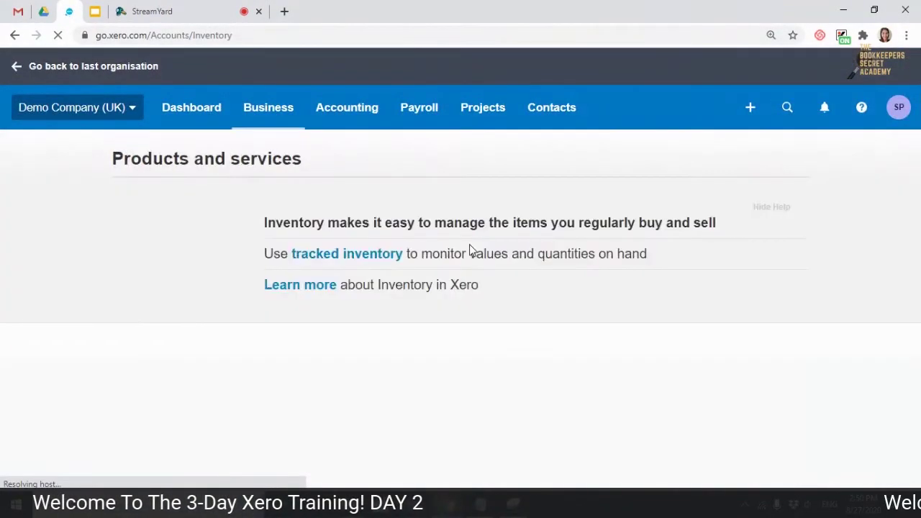
{"action": "scroll", "coordinate": [467, 259], "scroll_direction": "down", "scroll_amount": 3}
{"action": "scroll", "coordinate": [464, 283], "scroll_direction": "down", "scroll_amount": 3}
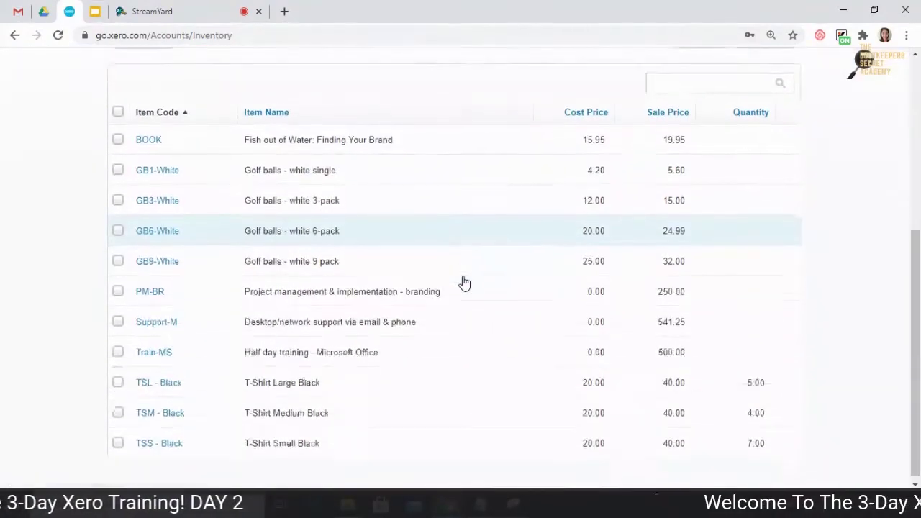
{"action": "scroll", "coordinate": [464, 283], "scroll_direction": "up", "scroll_amount": 1}
{"action": "scroll", "coordinate": [464, 283], "scroll_direction": "up", "scroll_amount": 4}
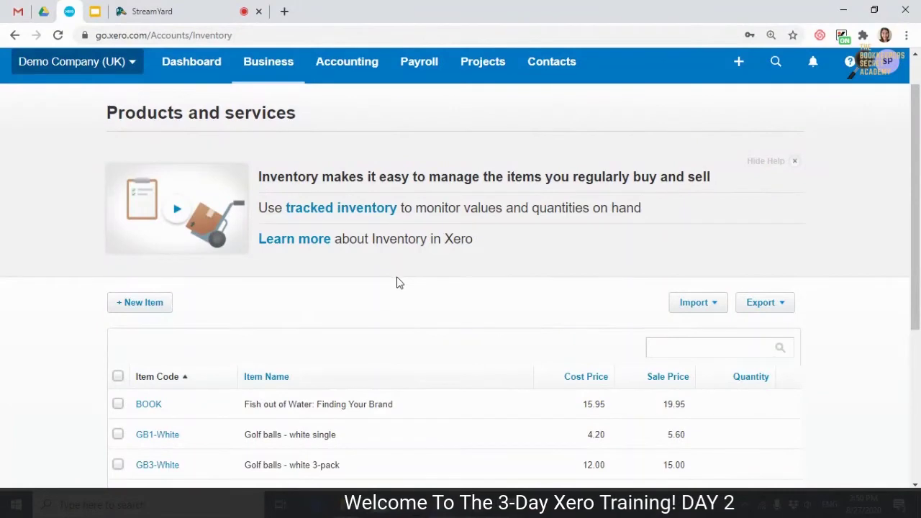
{"action": "scroll", "coordinate": [461, 292], "scroll_direction": "down", "scroll_amount": 2}
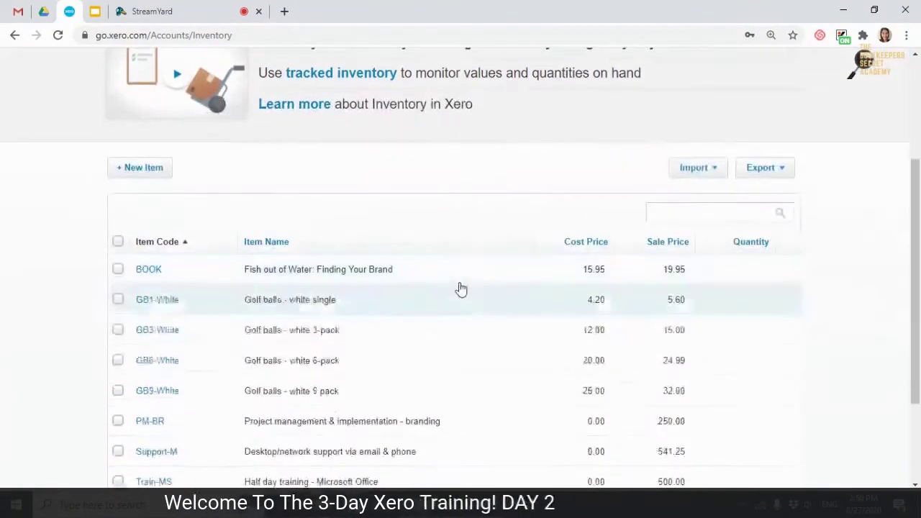
{"action": "scroll", "coordinate": [266, 301], "scroll_direction": "down", "scroll_amount": 2}
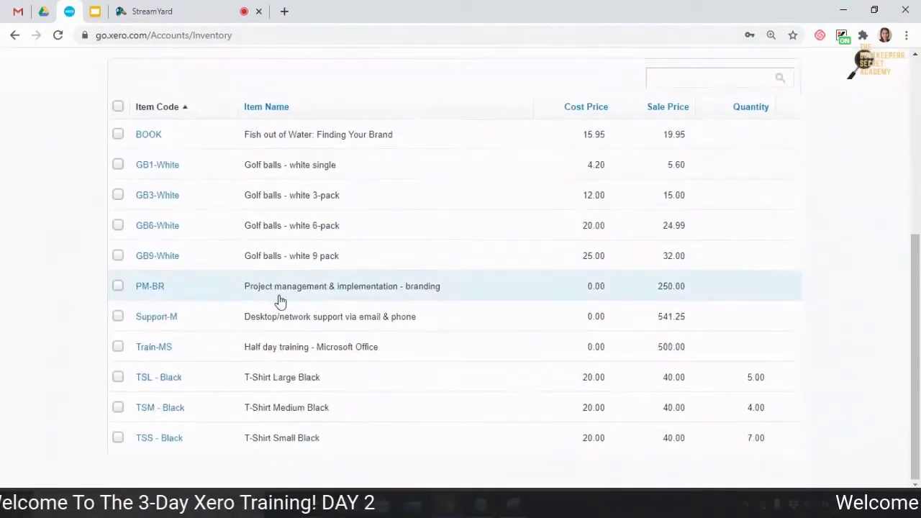
{"action": "scroll", "coordinate": [395, 287], "scroll_direction": "up", "scroll_amount": 2}
{"action": "scroll", "coordinate": [398, 284], "scroll_direction": "up", "scroll_amount": 2}
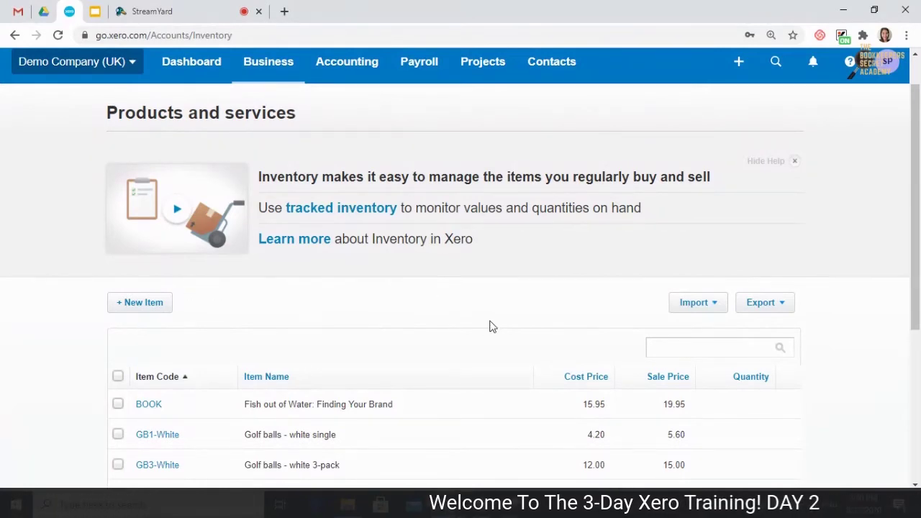
{"action": "scroll", "coordinate": [494, 326], "scroll_direction": "down", "scroll_amount": 1}
{"action": "scroll", "coordinate": [295, 263], "scroll_direction": "up", "scroll_amount": 2}
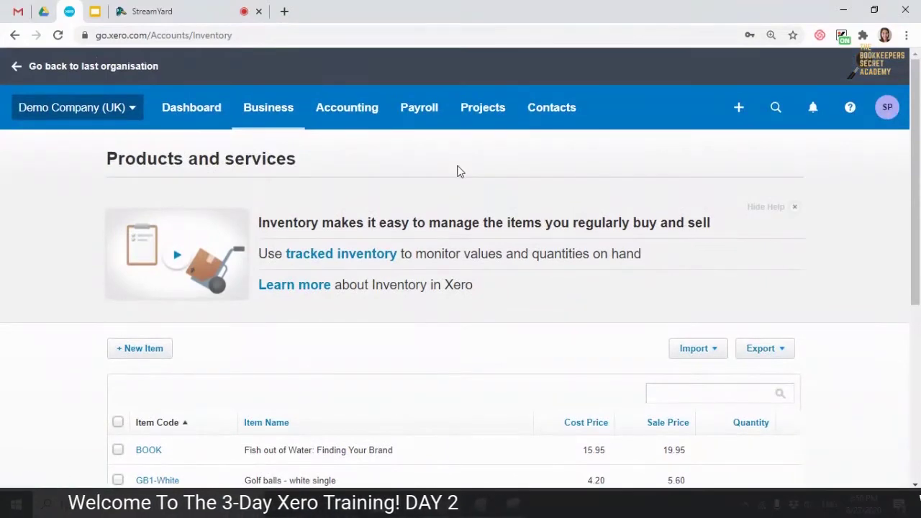
{"action": "left_click", "coordinate": [266, 118]}
{"action": "scroll", "coordinate": [303, 286], "scroll_direction": "down", "scroll_amount": 1}
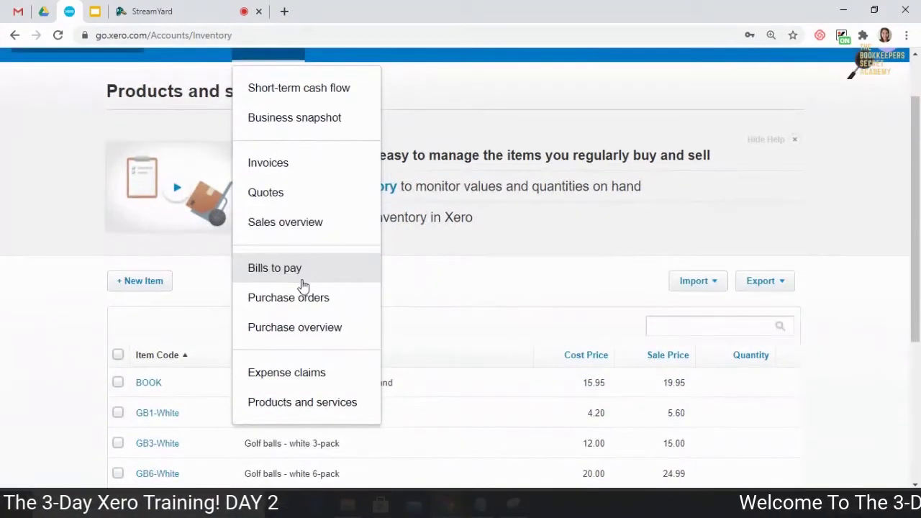
{"action": "scroll", "coordinate": [304, 272], "scroll_direction": "up", "scroll_amount": 1}
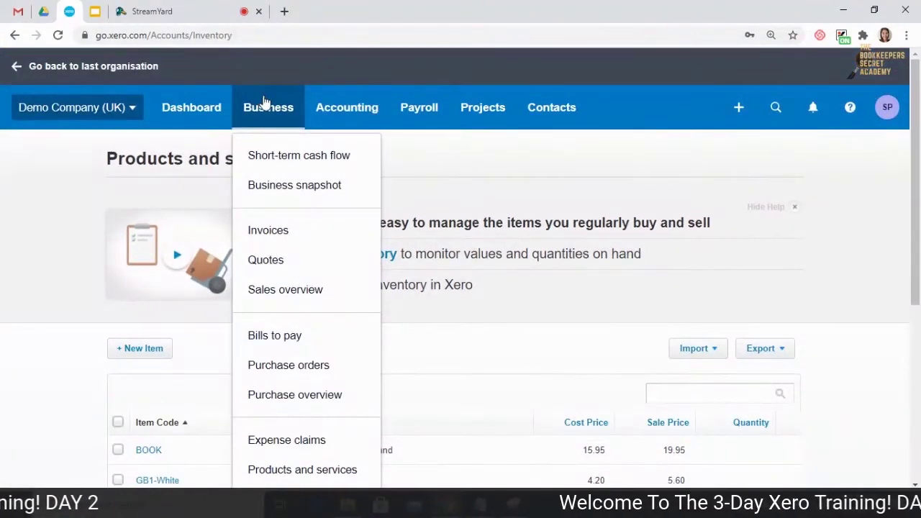
{"action": "scroll", "coordinate": [267, 119], "scroll_direction": "down", "scroll_amount": 1}
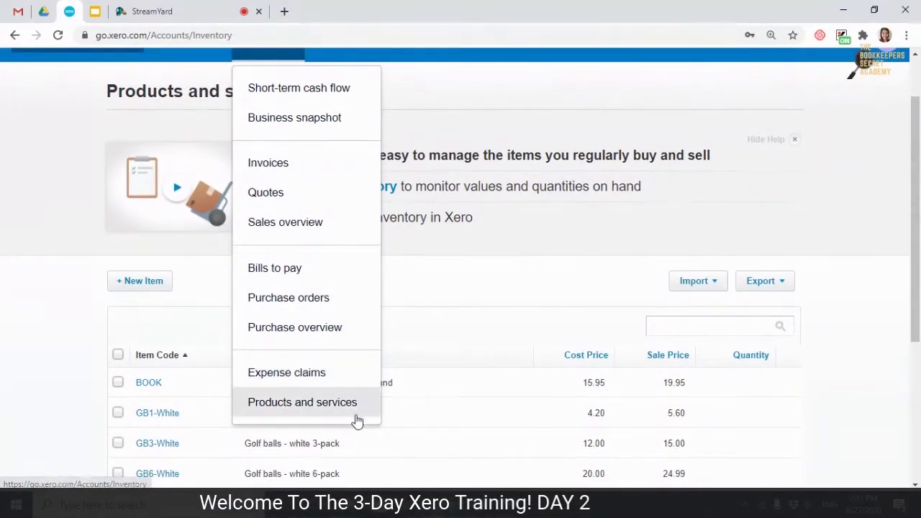
{"action": "scroll", "coordinate": [350, 180], "scroll_direction": "up", "scroll_amount": 1}
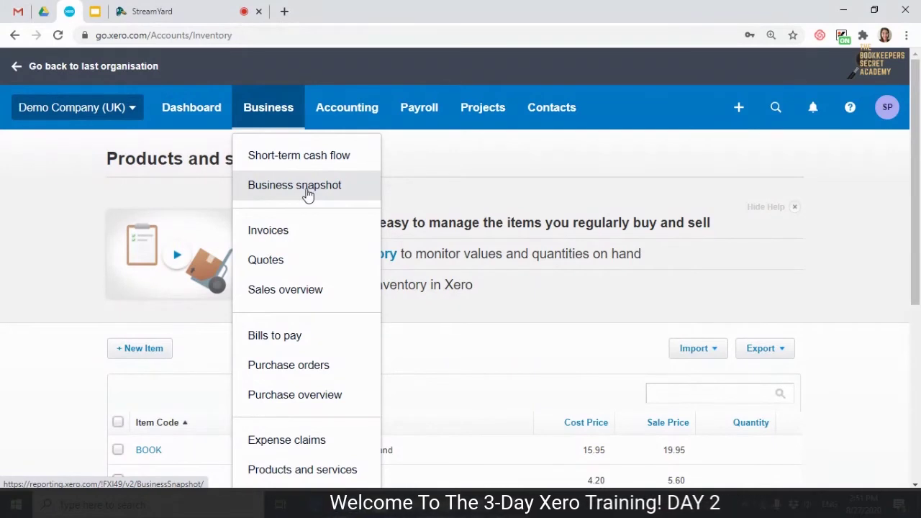
{"action": "left_click", "coordinate": [355, 121]}
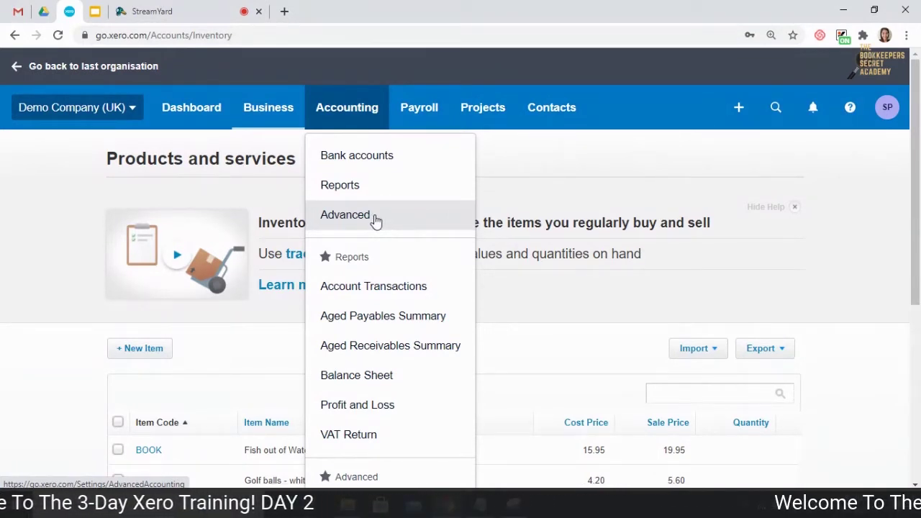
{"action": "left_click", "coordinate": [122, 118]}
{"action": "left_click", "coordinate": [123, 118]}
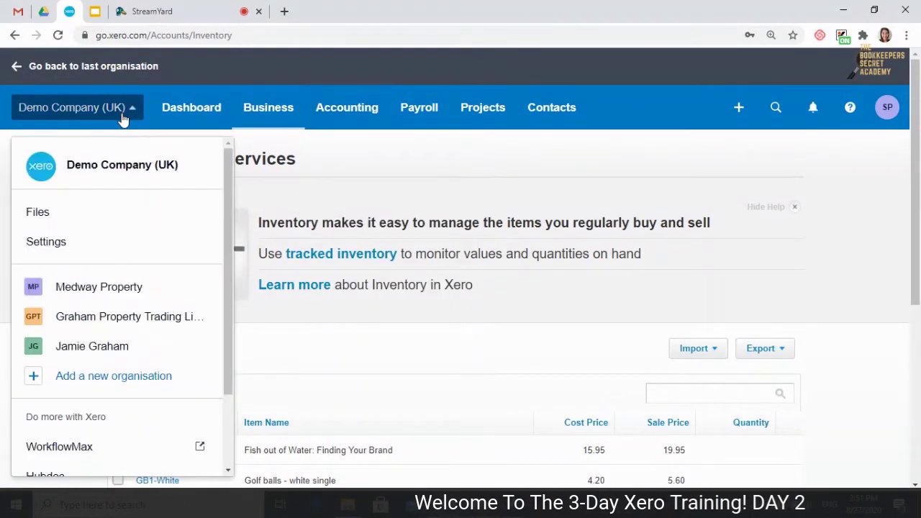
{"action": "left_click", "coordinate": [357, 122]}
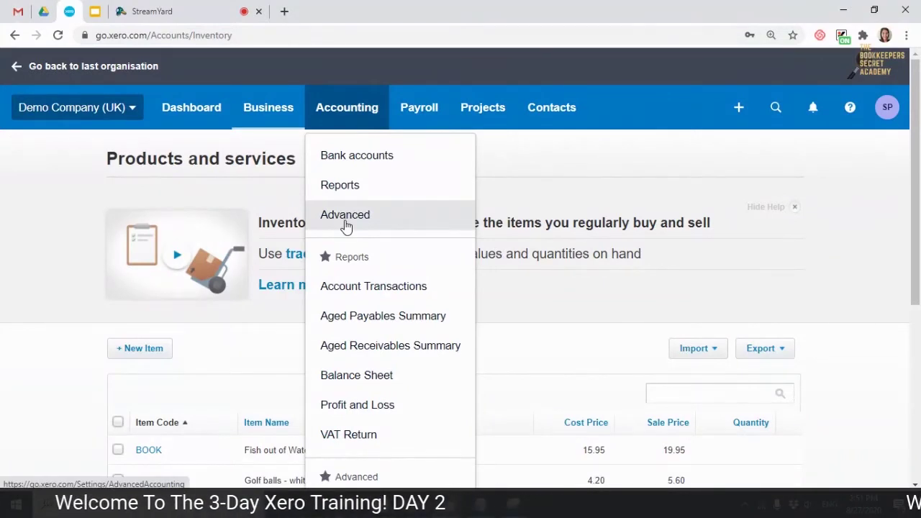
{"action": "left_click", "coordinate": [738, 109]}
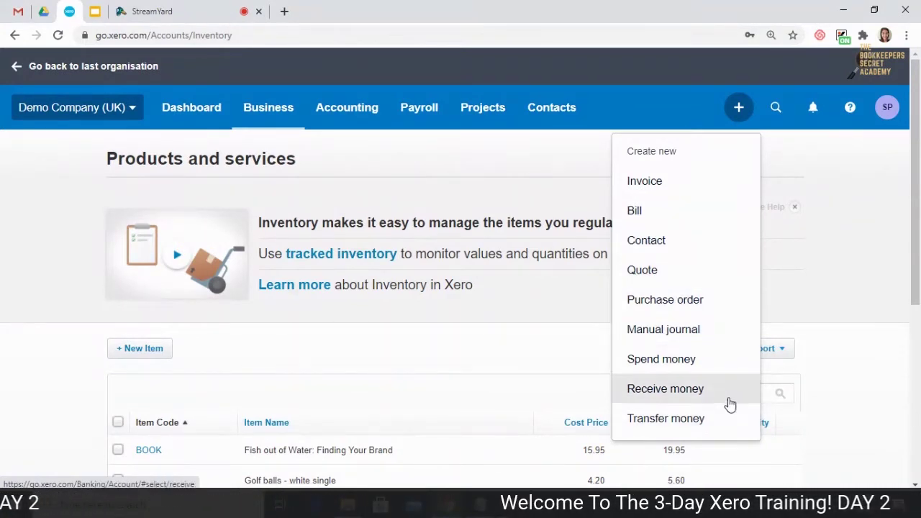
{"action": "left_click", "coordinate": [820, 230]}
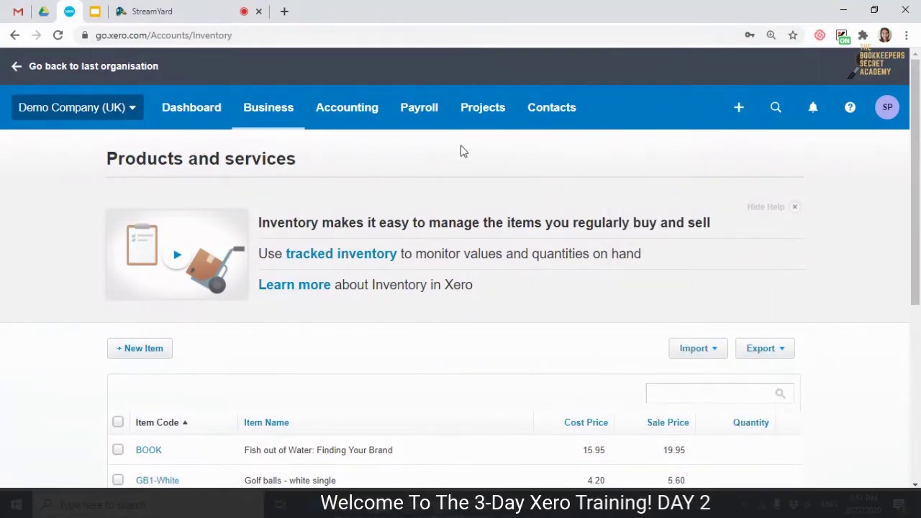
- Open the bank accounts overview for the demo company
{"action": "left_click", "coordinate": [322, 118]}
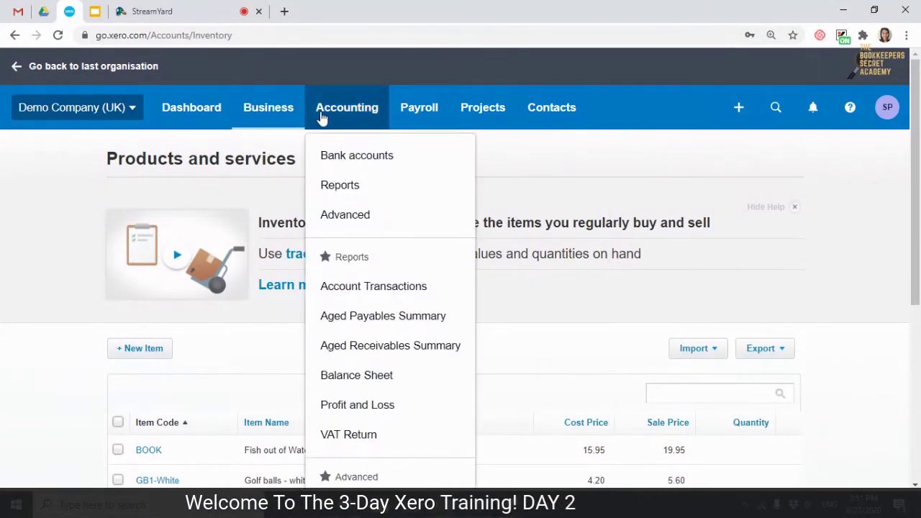
{"action": "left_click", "coordinate": [343, 157]}
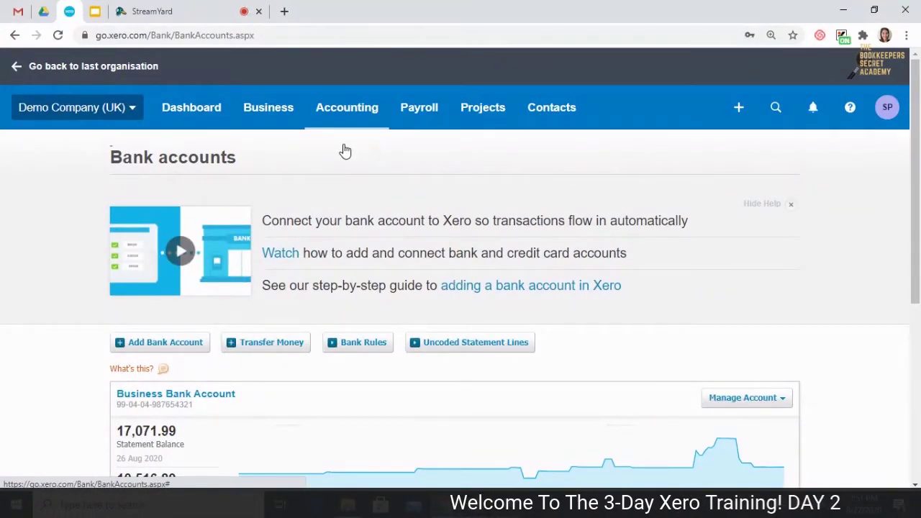
{"action": "scroll", "coordinate": [345, 151], "scroll_direction": "down", "scroll_amount": 1}
{"action": "scroll", "coordinate": [344, 151], "scroll_direction": "up", "scroll_amount": 1}
{"action": "left_click", "coordinate": [345, 115]}
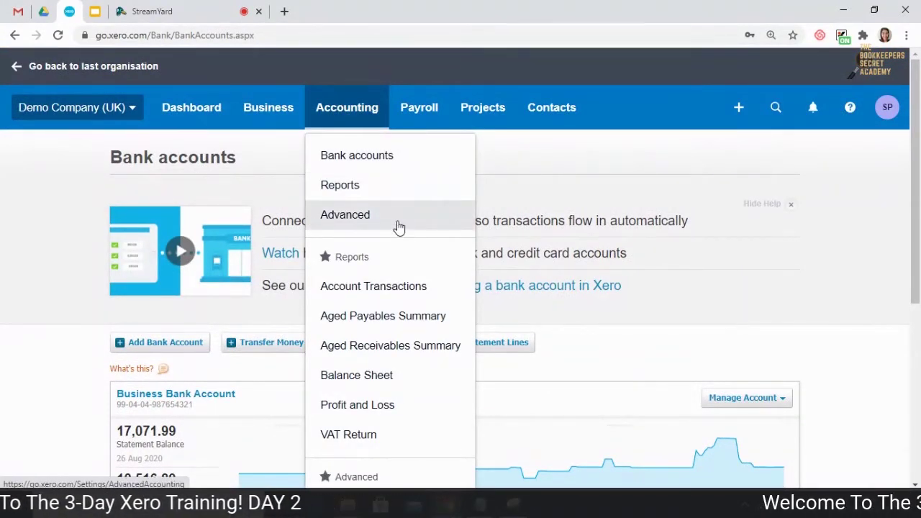
{"action": "scroll", "coordinate": [399, 227], "scroll_direction": "down", "scroll_amount": 2}
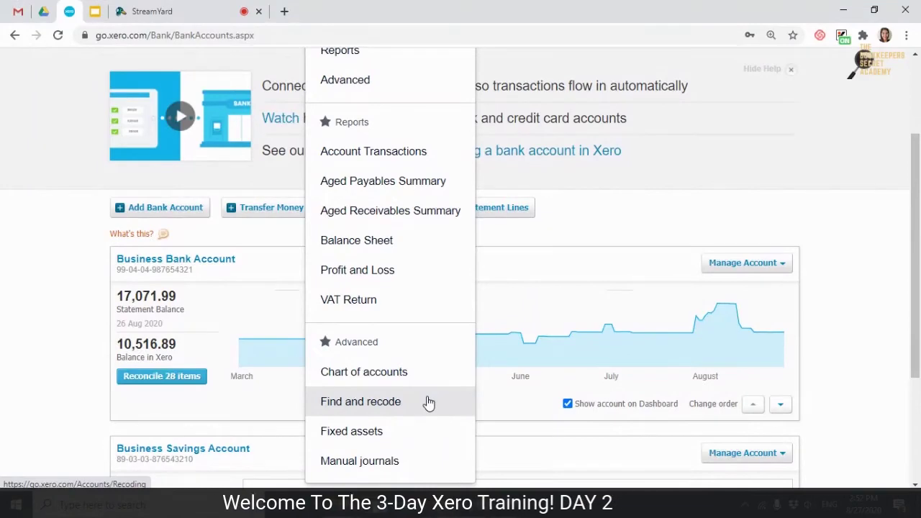
{"action": "scroll", "coordinate": [422, 443], "scroll_direction": "down", "scroll_amount": 1}
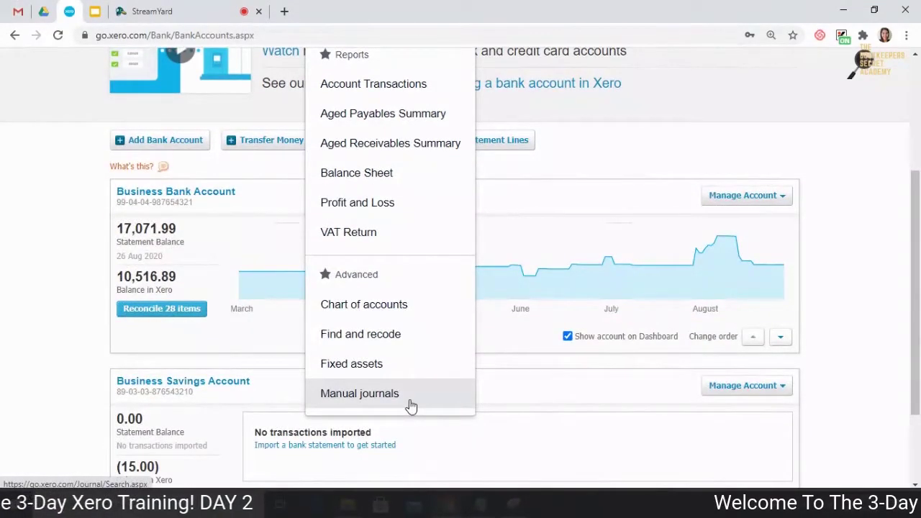
{"action": "scroll", "coordinate": [410, 405], "scroll_direction": "up", "scroll_amount": 2}
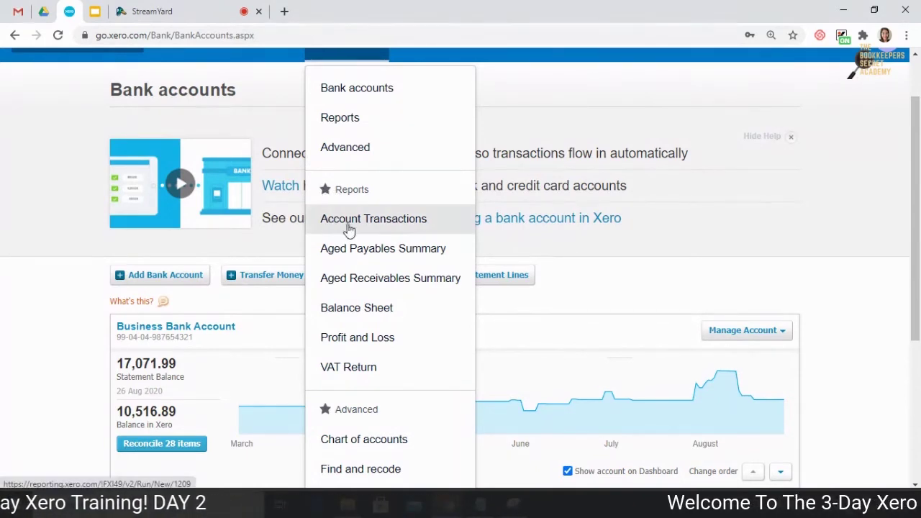
{"action": "left_click", "coordinate": [761, 256]}
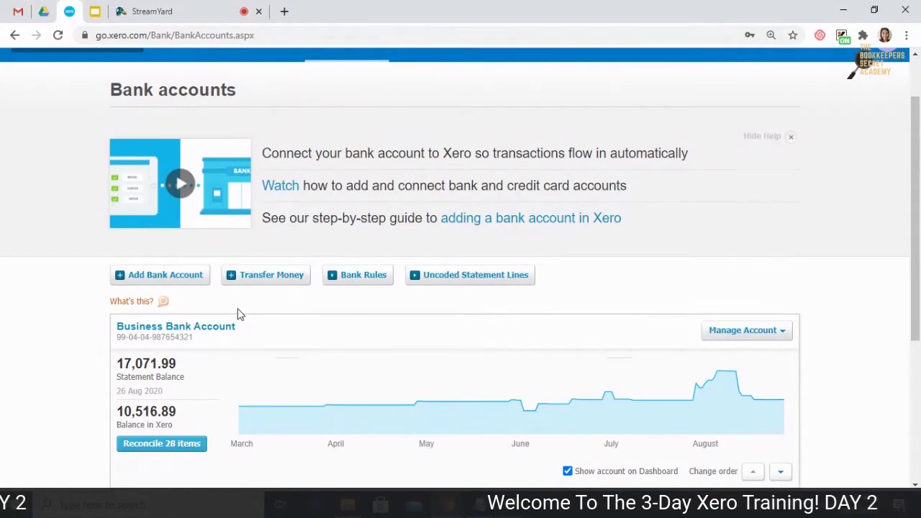
- Examine the statement balances, Xero balances and balance graph of the listed business bank accounts
{"action": "scroll", "coordinate": [235, 313], "scroll_direction": "down", "scroll_amount": 1}
{"action": "scroll", "coordinate": [235, 313], "scroll_direction": "down", "scroll_amount": 1}
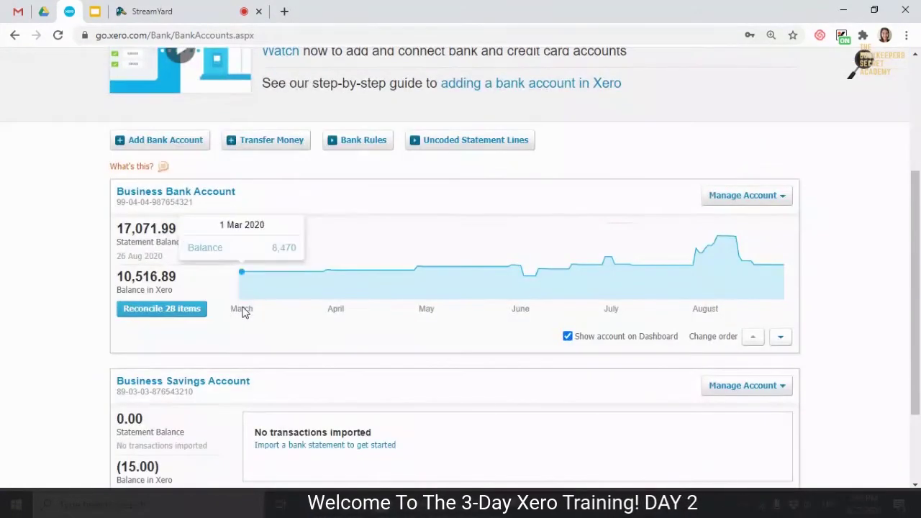
{"action": "scroll", "coordinate": [259, 328], "scroll_direction": "down", "scroll_amount": 1}
{"action": "scroll", "coordinate": [191, 277], "scroll_direction": "up", "scroll_amount": 1}
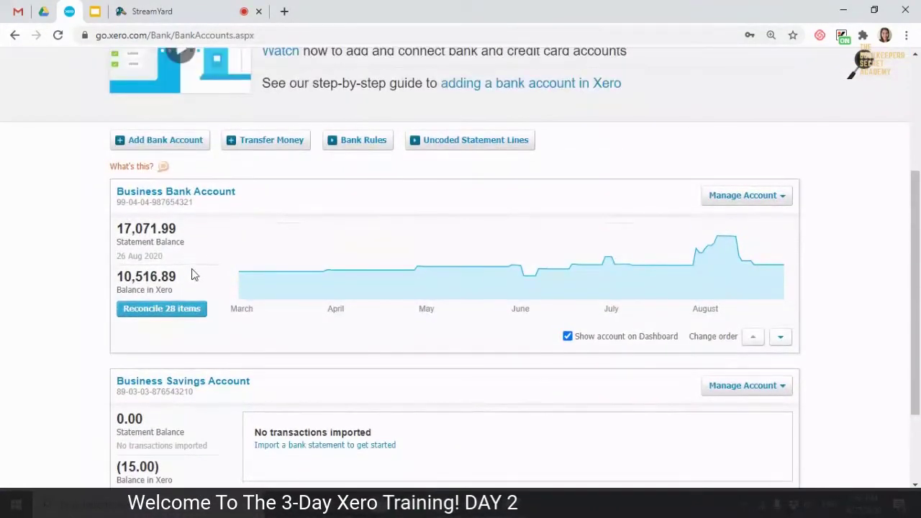
{"action": "scroll", "coordinate": [284, 186], "scroll_direction": "up", "scroll_amount": 3}
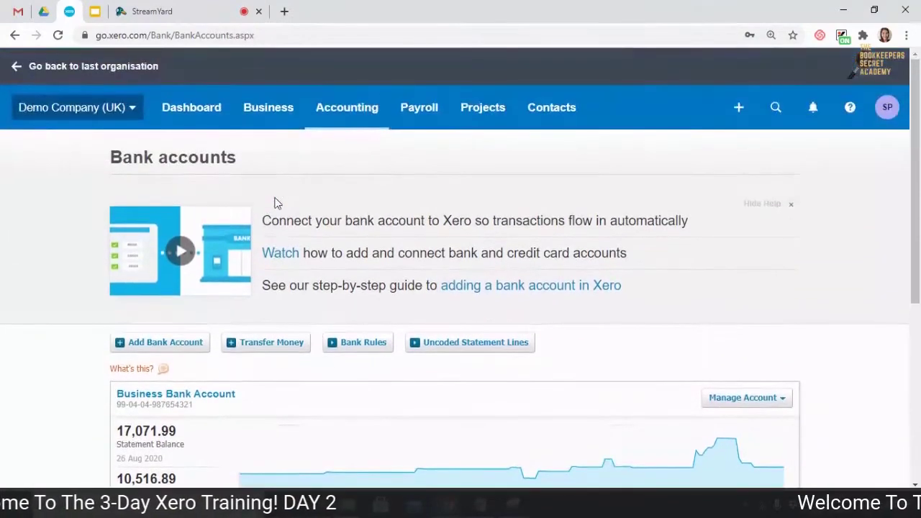
{"action": "left_click", "coordinate": [342, 124]}
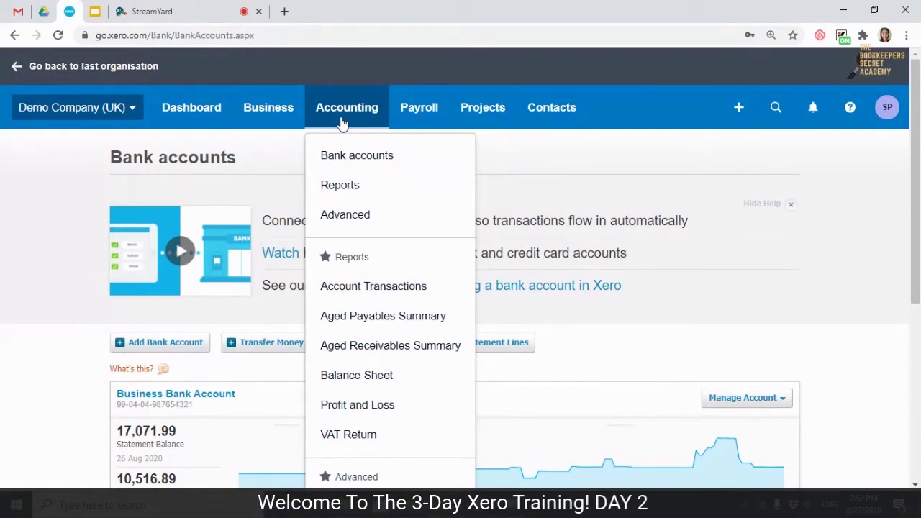
{"action": "scroll", "coordinate": [340, 122], "scroll_direction": "down", "scroll_amount": 1}
{"action": "left_click", "coordinate": [411, 123]}
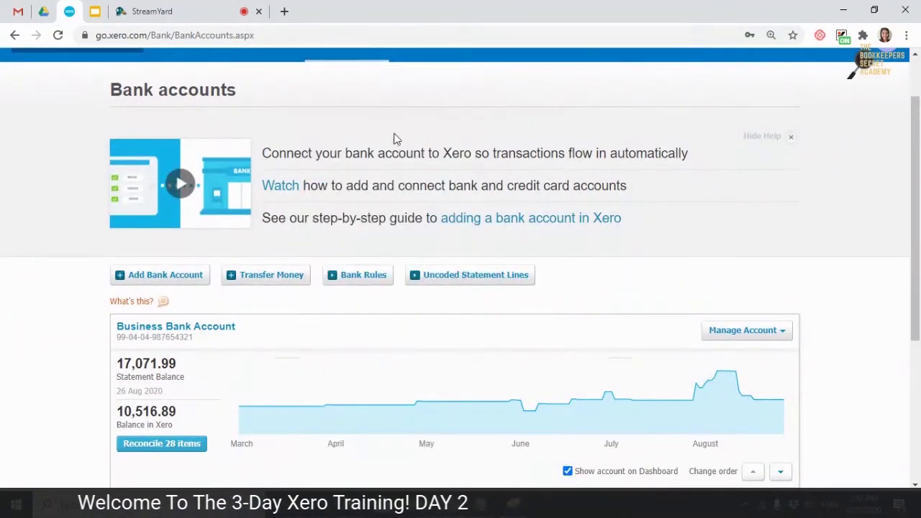
- Start adding a bank account and choose HSBC Business (UK) from the popular UK banks
{"action": "scroll", "coordinate": [335, 225], "scroll_direction": "down", "scroll_amount": 1}
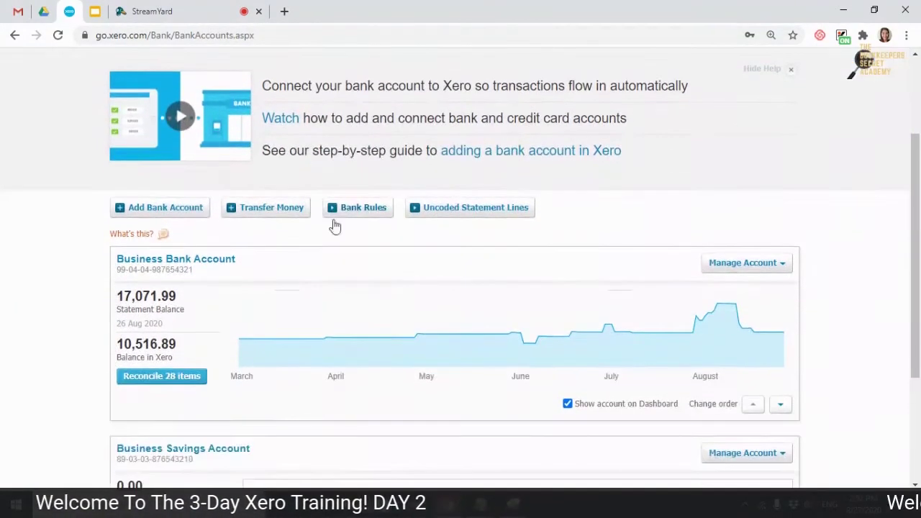
{"action": "left_click", "coordinate": [154, 213]}
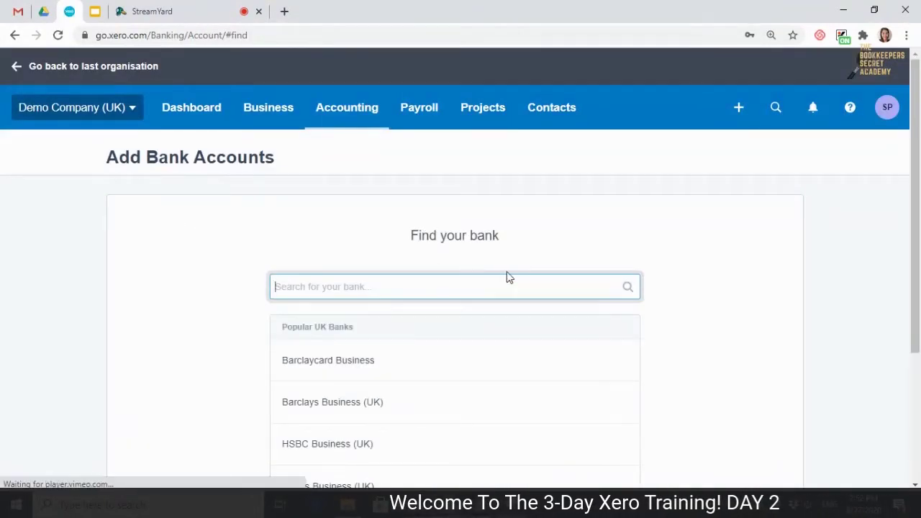
{"action": "scroll", "coordinate": [506, 273], "scroll_direction": "down", "scroll_amount": 2}
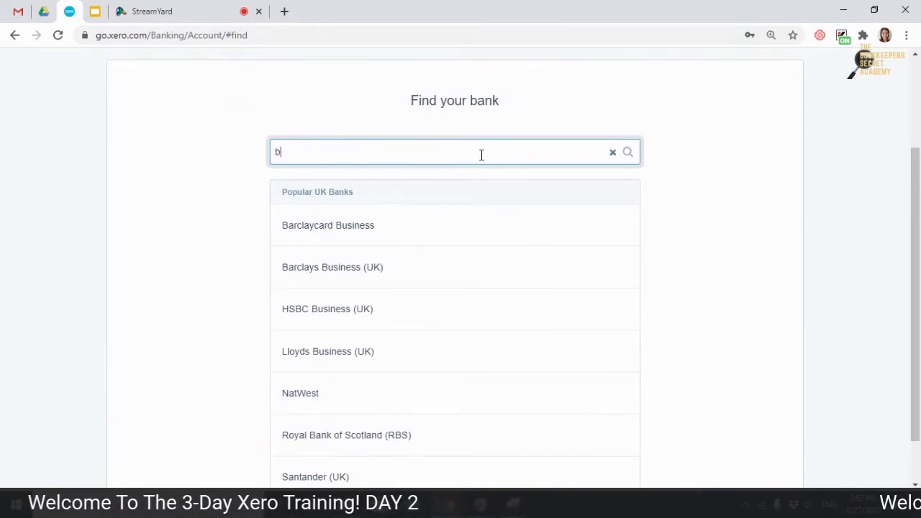
{"action": "left_click", "coordinate": [380, 321]}
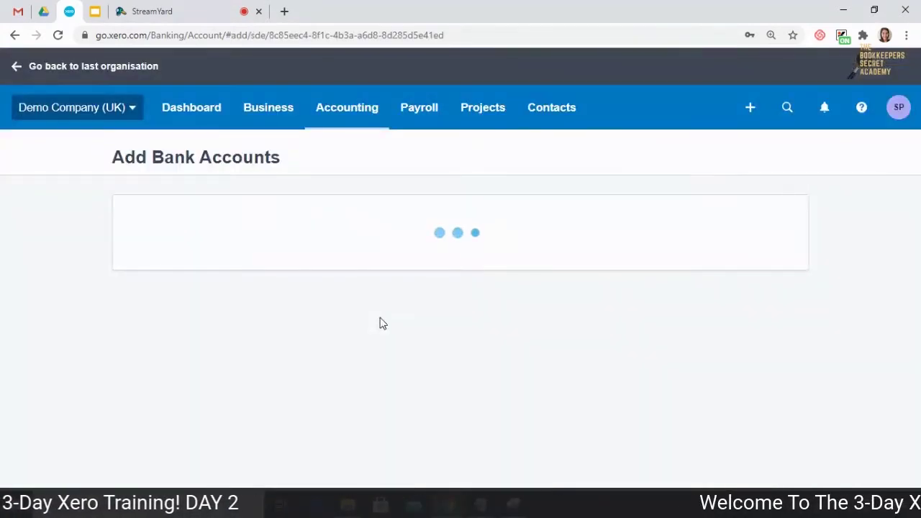
{"action": "left_click", "coordinate": [396, 285]}
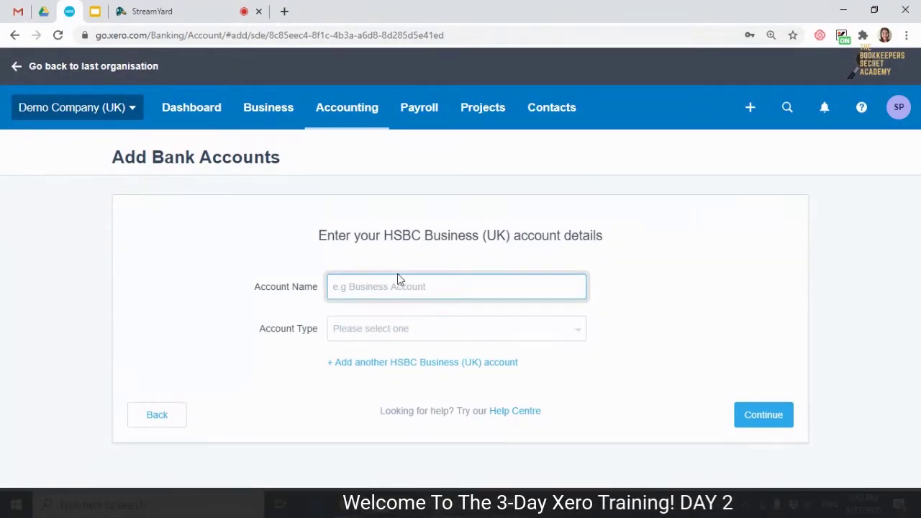
{"action": "type", "text": "0111"}
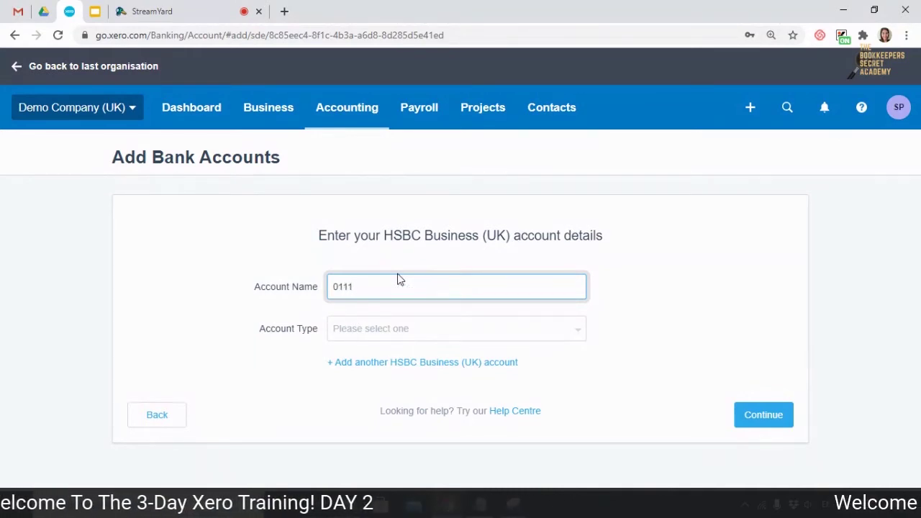
{"action": "key", "text": "BackSpace"}
{"action": "key", "text": "BackSpace"}
{"action": "key", "text": "BackSpace"}
{"action": "key", "text": "BackSpace"}
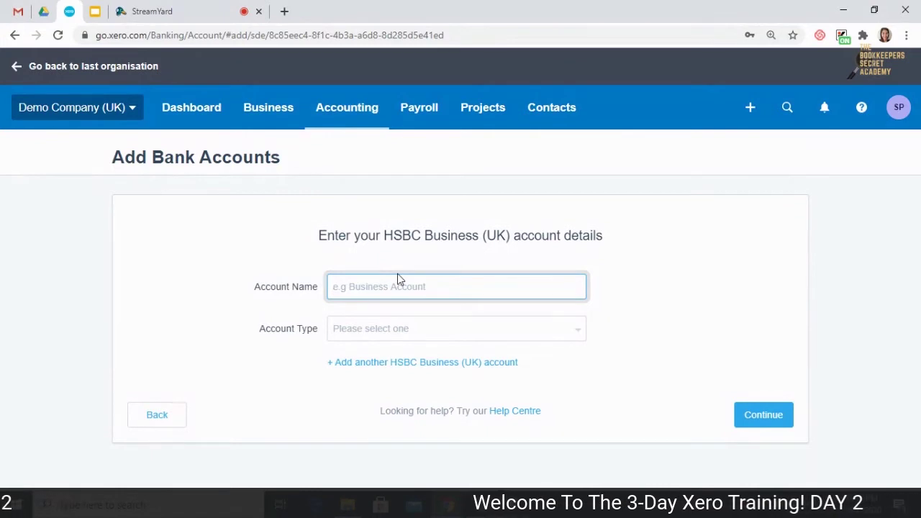
- Name the account HSBC Business 1111 and set its account type to Everyday (day-to-day)
{"action": "type", "text": "HSBC"}
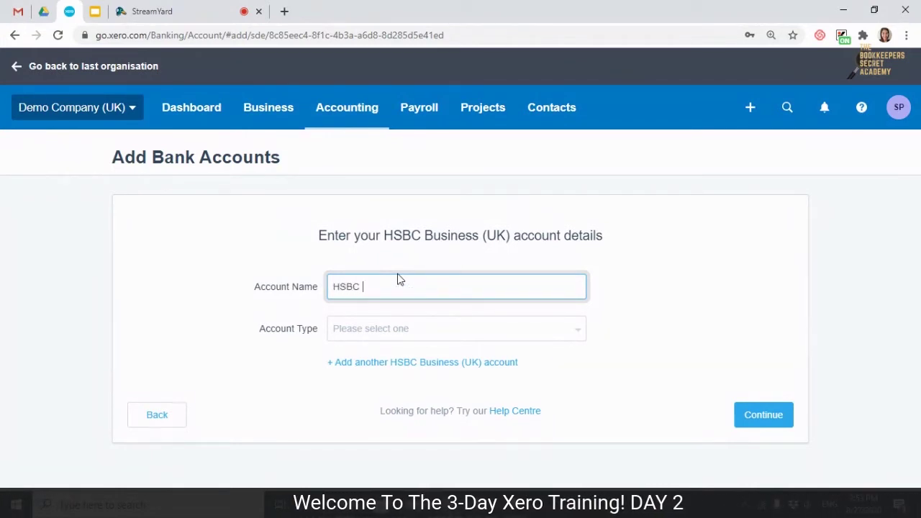
{"action": "type", "text": " Busines"}
{"action": "type", "text": "1111"}
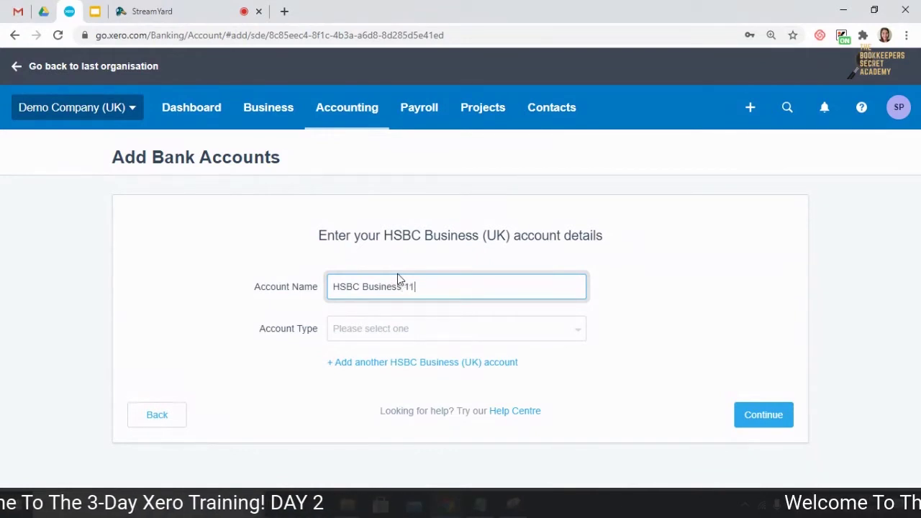
{"action": "left_click", "coordinate": [432, 328]}
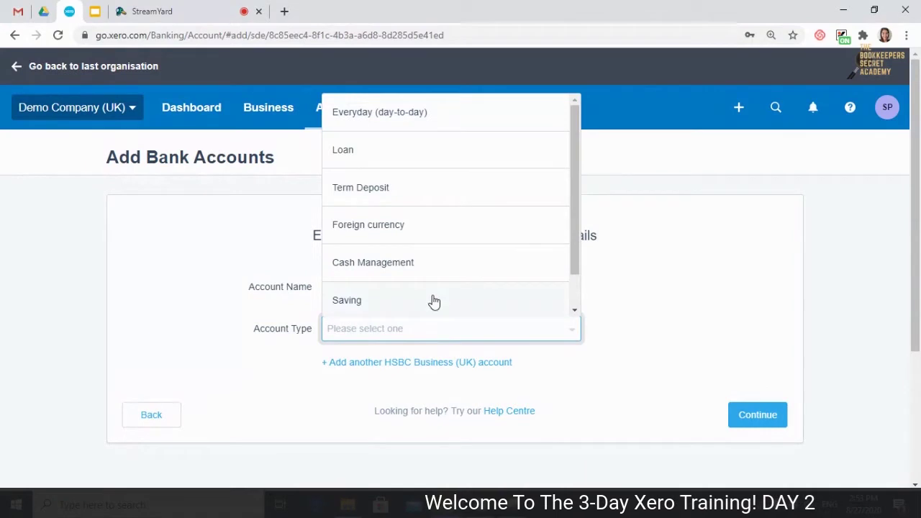
{"action": "scroll", "coordinate": [454, 232], "scroll_direction": "down", "scroll_amount": 1}
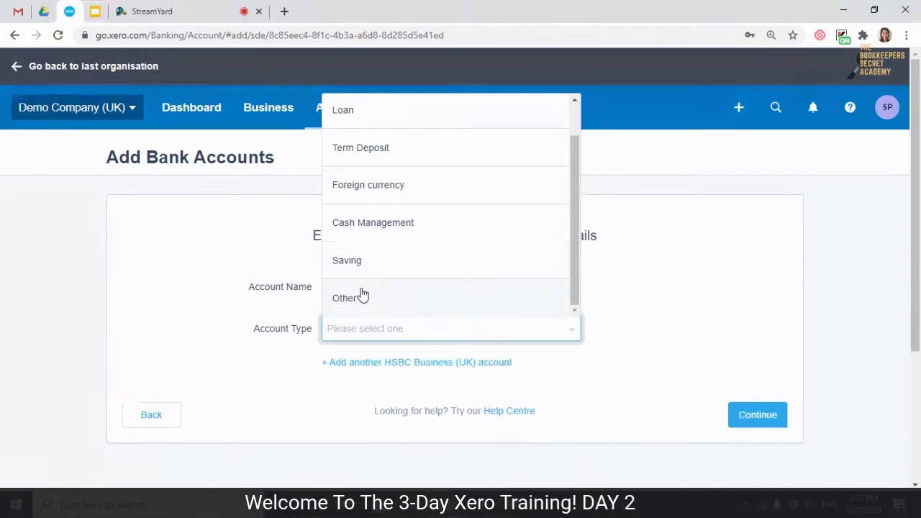
{"action": "scroll", "coordinate": [371, 144], "scroll_direction": "up", "scroll_amount": 1}
{"action": "left_click", "coordinate": [374, 113]}
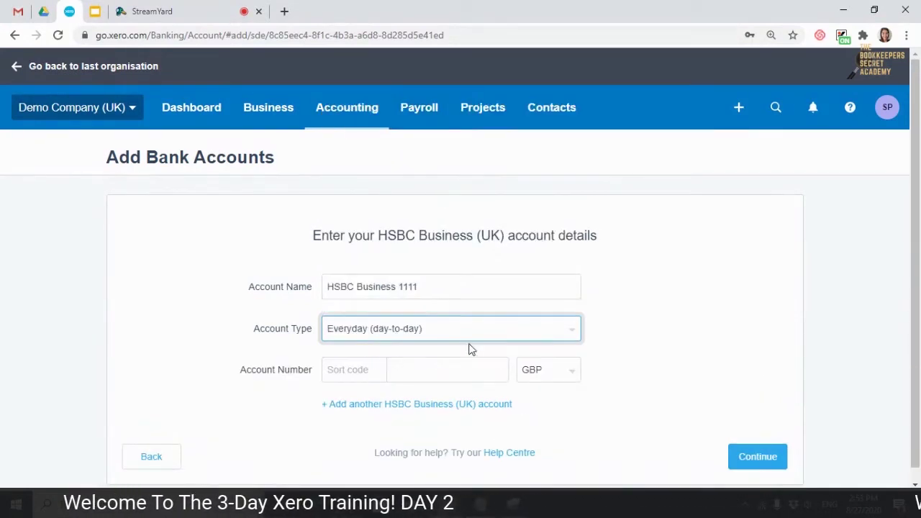
- Enter the sort code and account number for the new HSBC account
{"action": "left_click", "coordinate": [376, 377]}
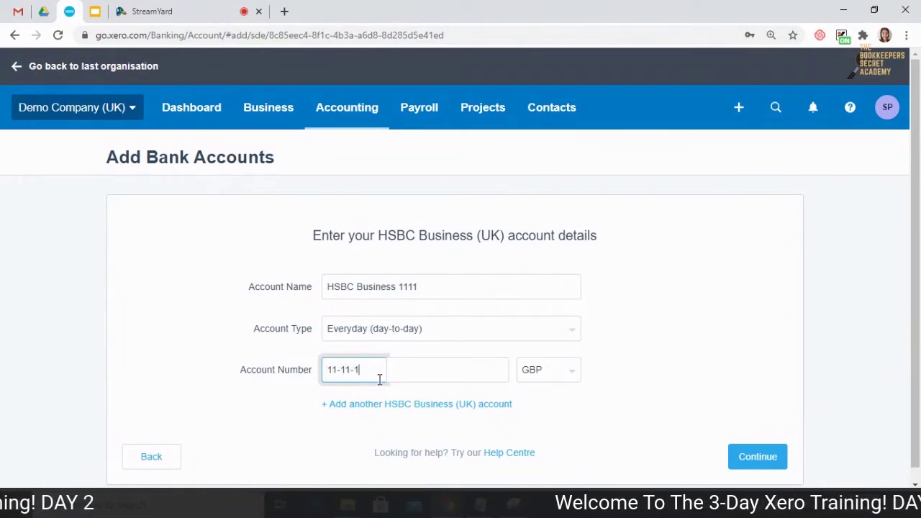
{"action": "left_click", "coordinate": [460, 362]}
{"action": "type", "text": "22"}
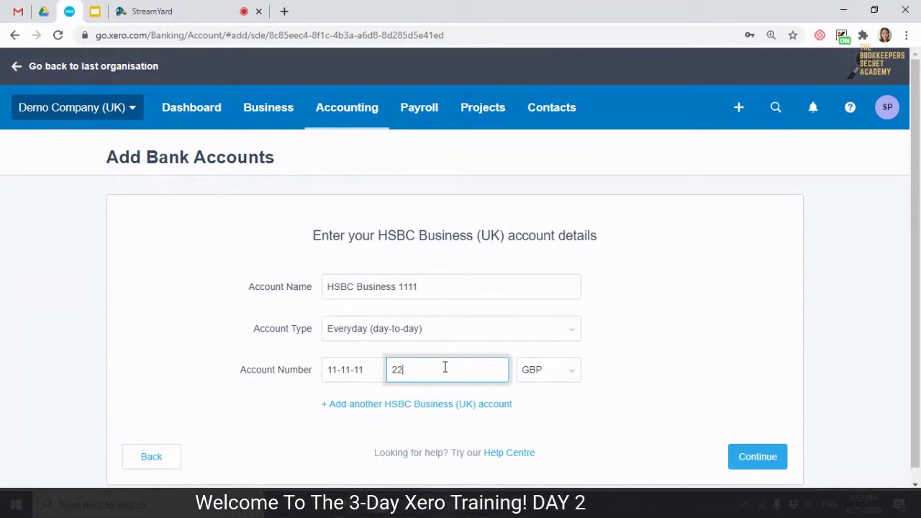
{"action": "type", "text": "222222222"}
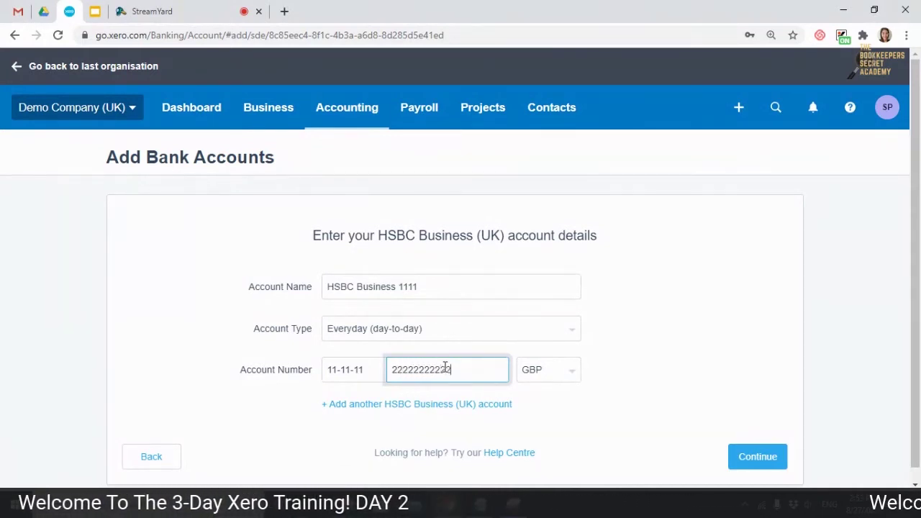
{"action": "left_click", "coordinate": [646, 402]}
{"action": "double_click", "coordinate": [405, 369]}
{"action": "left_click", "coordinate": [412, 369]}
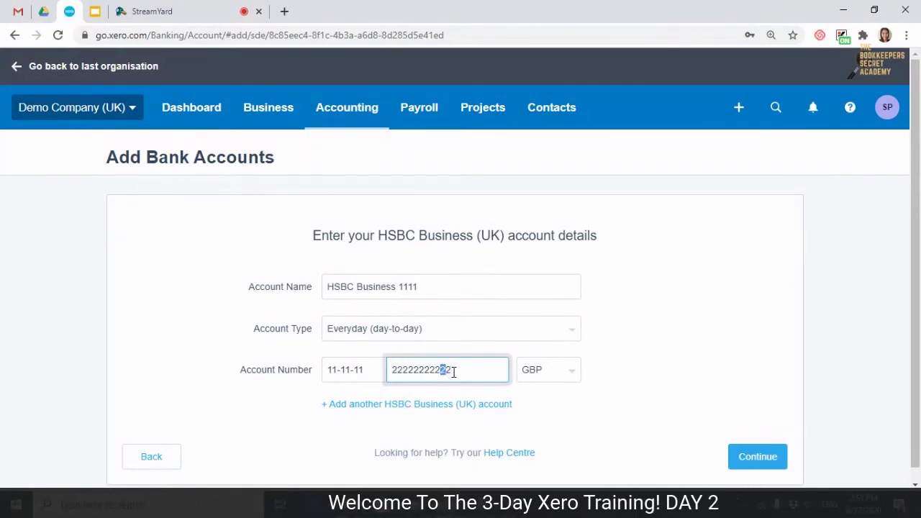
- Check the currency choices for the HSBC account, keep GBP, and submit the account details
{"action": "left_click", "coordinate": [594, 389]}
{"action": "left_click", "coordinate": [578, 386]}
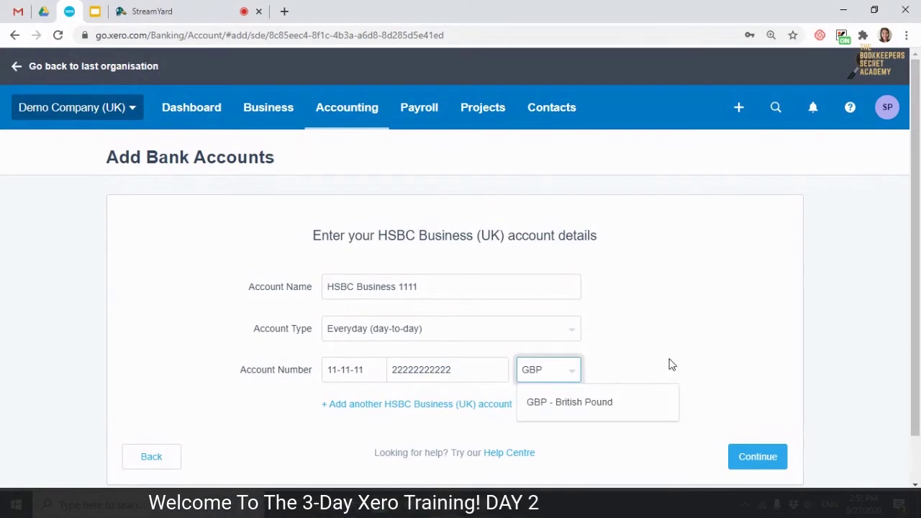
{"action": "scroll", "coordinate": [672, 338], "scroll_direction": "down", "scroll_amount": 1}
{"action": "left_click", "coordinate": [738, 446]}
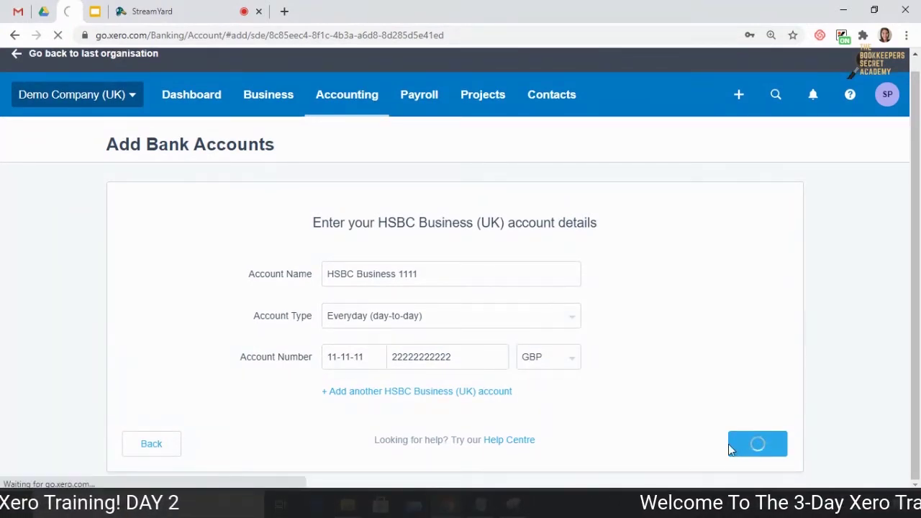
- Find the newly added HSBC Business 1111 account in the bank accounts list and review its management options
{"action": "scroll", "coordinate": [659, 369], "scroll_direction": "down", "scroll_amount": 2}
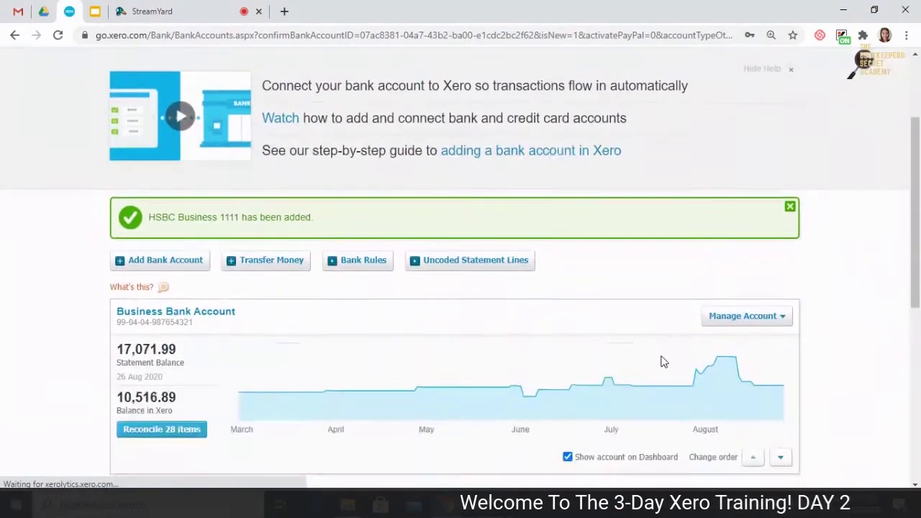
{"action": "scroll", "coordinate": [388, 288], "scroll_direction": "down", "scroll_amount": 5}
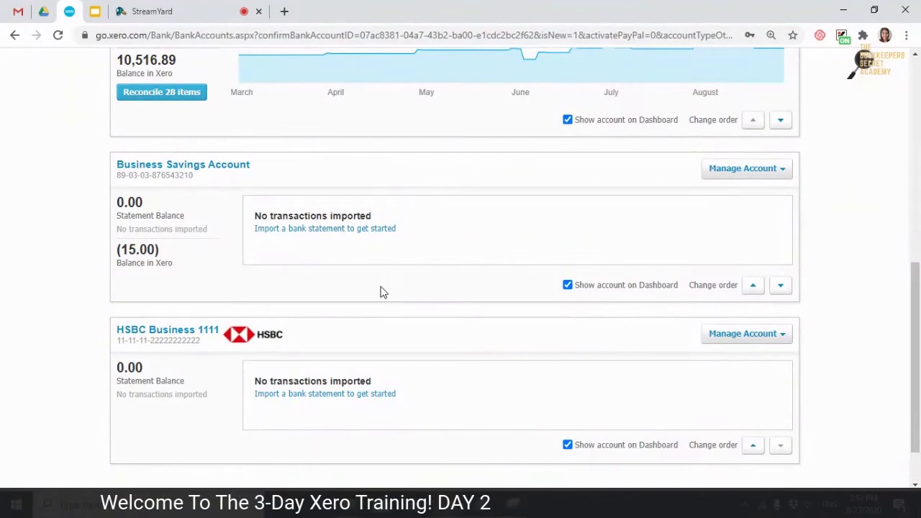
{"action": "left_click", "coordinate": [779, 338]}
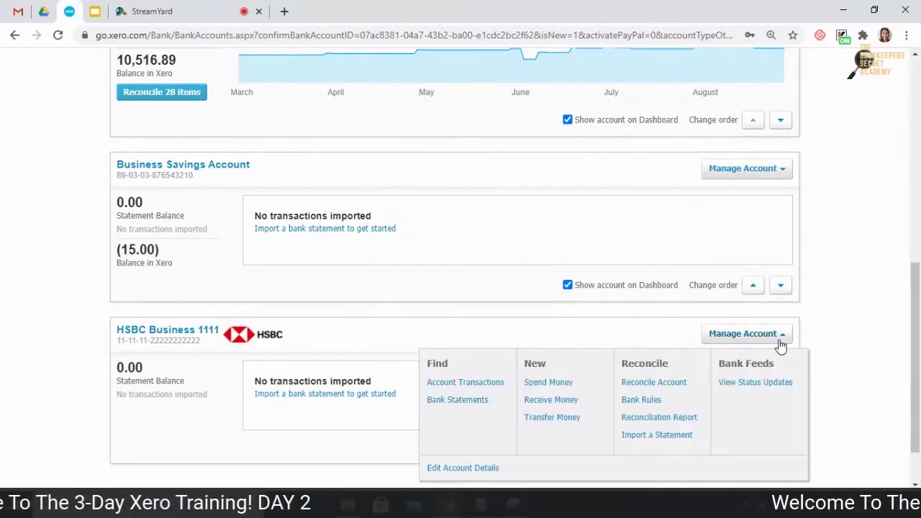
{"action": "scroll", "coordinate": [619, 385], "scroll_direction": "down", "scroll_amount": 1}
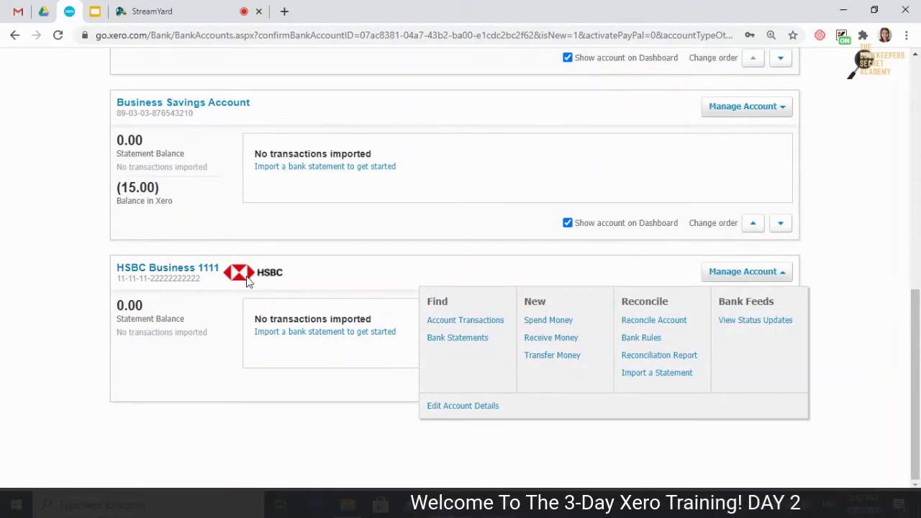
{"action": "left_click", "coordinate": [346, 286]}
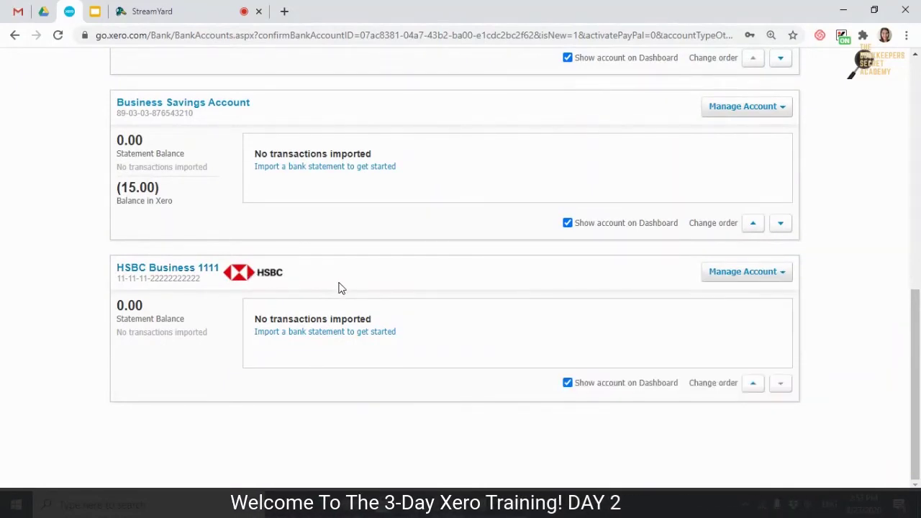
- Examine the balances and imported transactions of the HSBC account alongside the other listed bank accounts
{"action": "scroll", "coordinate": [244, 340], "scroll_direction": "up", "scroll_amount": 1}
{"action": "scroll", "coordinate": [247, 350], "scroll_direction": "down", "scroll_amount": 1}
{"action": "scroll", "coordinate": [222, 376], "scroll_direction": "up", "scroll_amount": 1}
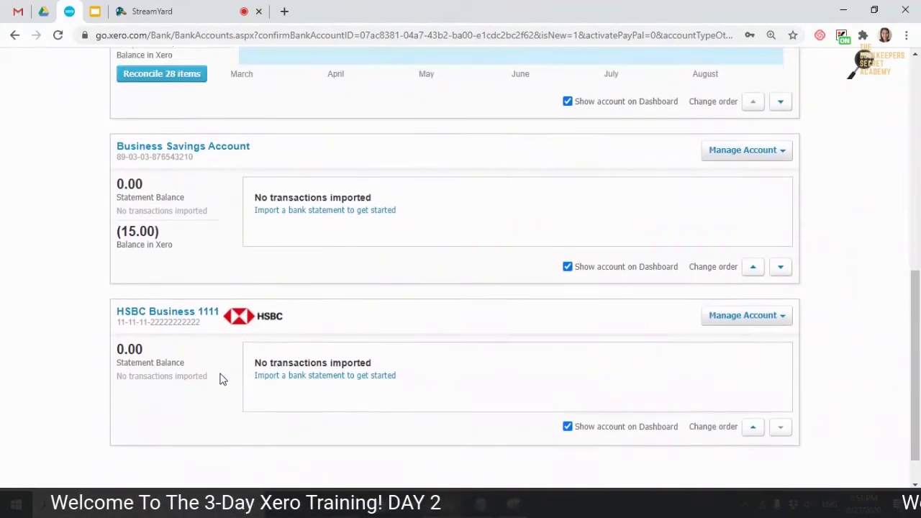
{"action": "scroll", "coordinate": [302, 385], "scroll_direction": "up", "scroll_amount": 1}
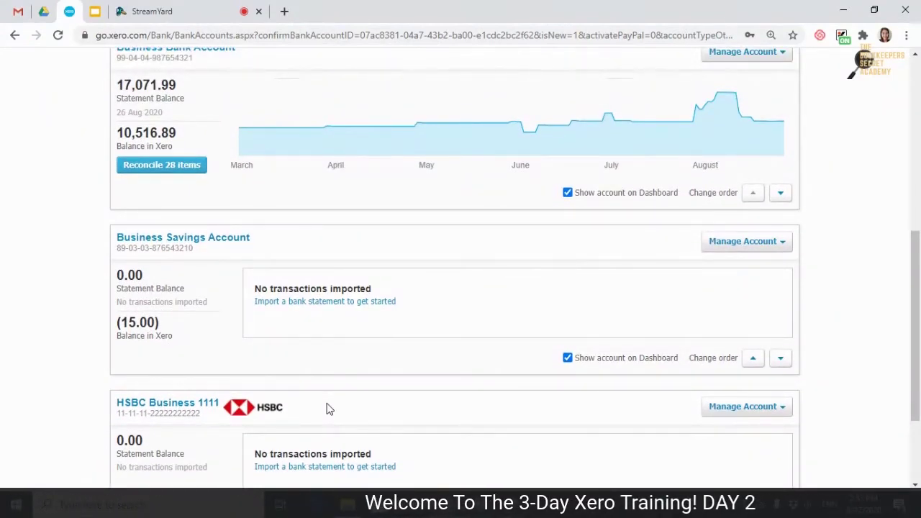
{"action": "scroll", "coordinate": [327, 409], "scroll_direction": "down", "scroll_amount": 1}
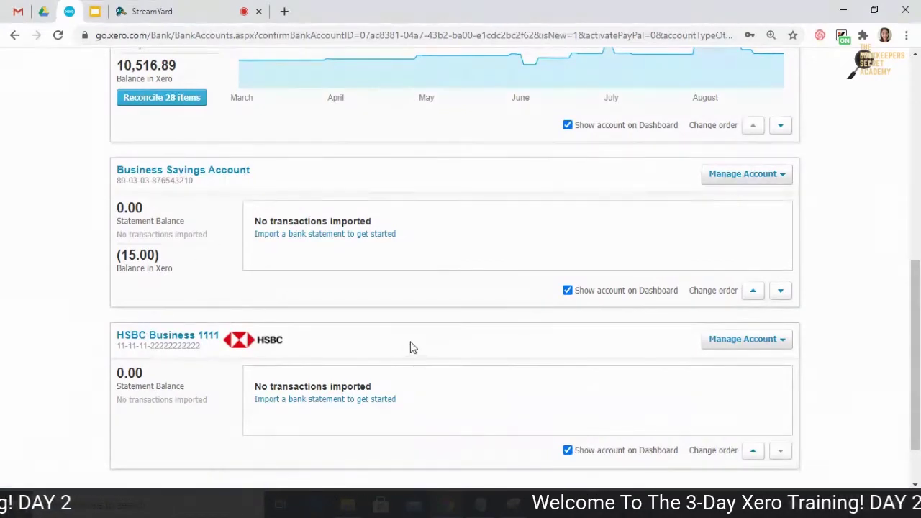
{"action": "scroll", "coordinate": [408, 347], "scroll_direction": "up", "scroll_amount": 2}
{"action": "scroll", "coordinate": [408, 347], "scroll_direction": "up", "scroll_amount": 1}
{"action": "scroll", "coordinate": [405, 347], "scroll_direction": "down", "scroll_amount": 2}
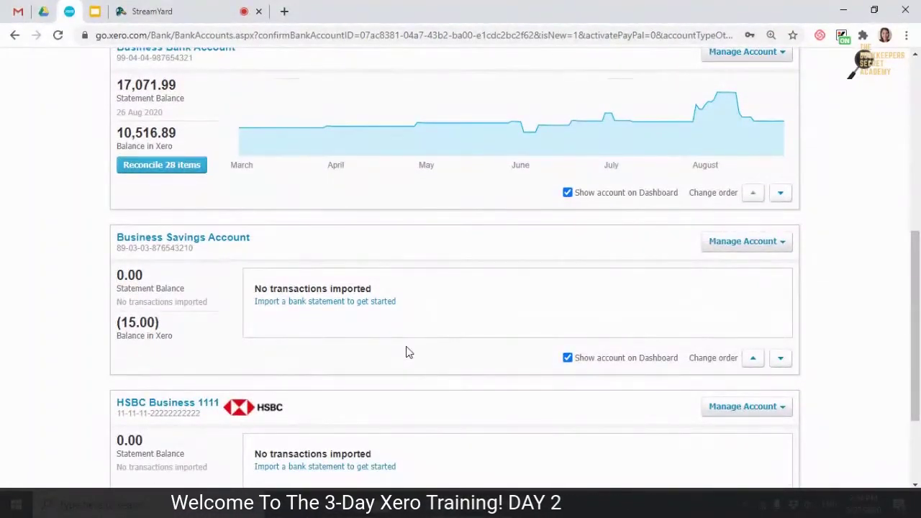
{"action": "scroll", "coordinate": [407, 352], "scroll_direction": "up", "scroll_amount": 2}
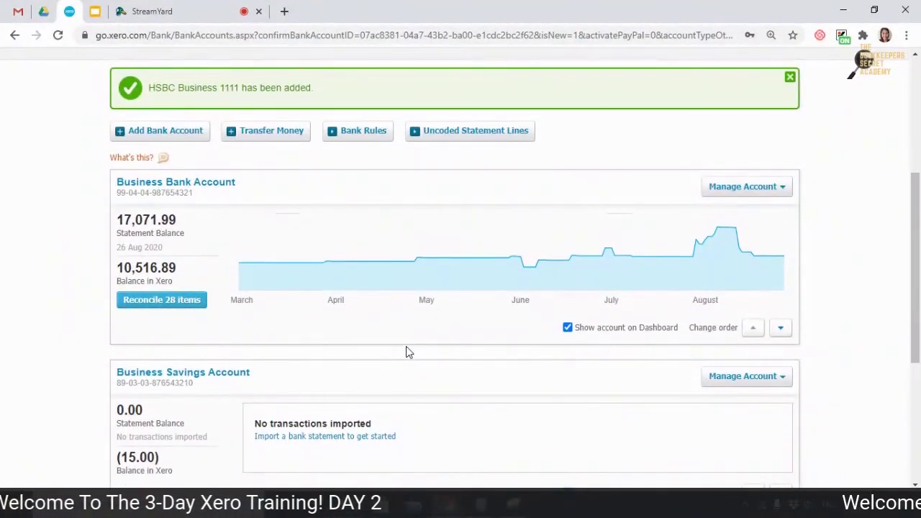
{"action": "scroll", "coordinate": [406, 350], "scroll_direction": "up", "scroll_amount": 2}
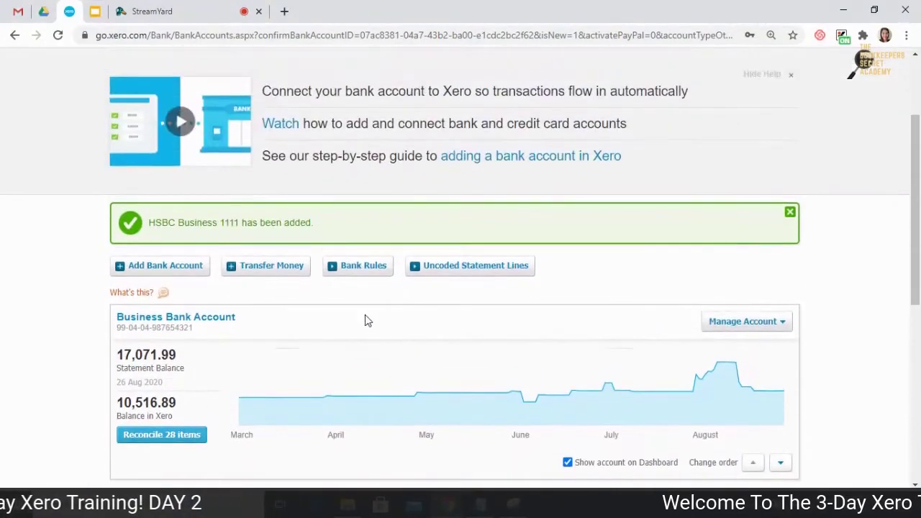
{"action": "scroll", "coordinate": [365, 320], "scroll_direction": "down", "scroll_amount": 2}
{"action": "scroll", "coordinate": [365, 317], "scroll_direction": "down", "scroll_amount": 3}
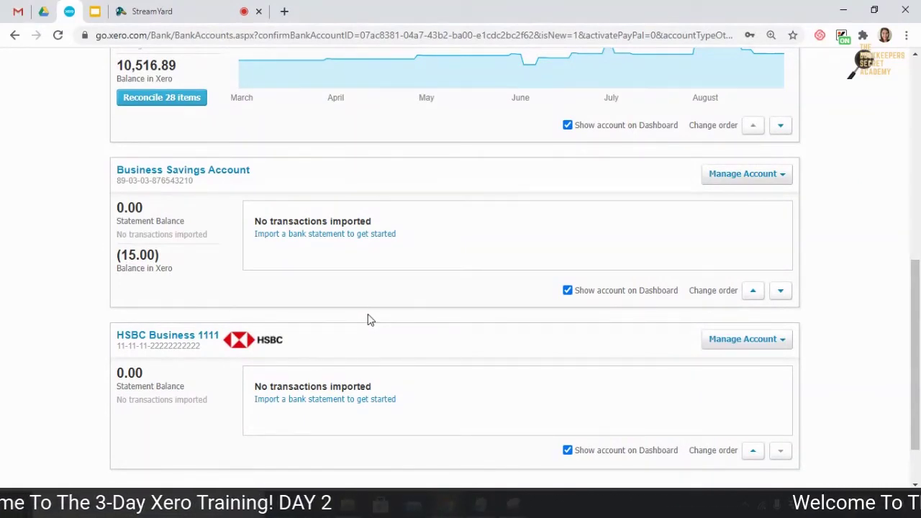
{"action": "scroll", "coordinate": [366, 319], "scroll_direction": "down", "scroll_amount": 1}
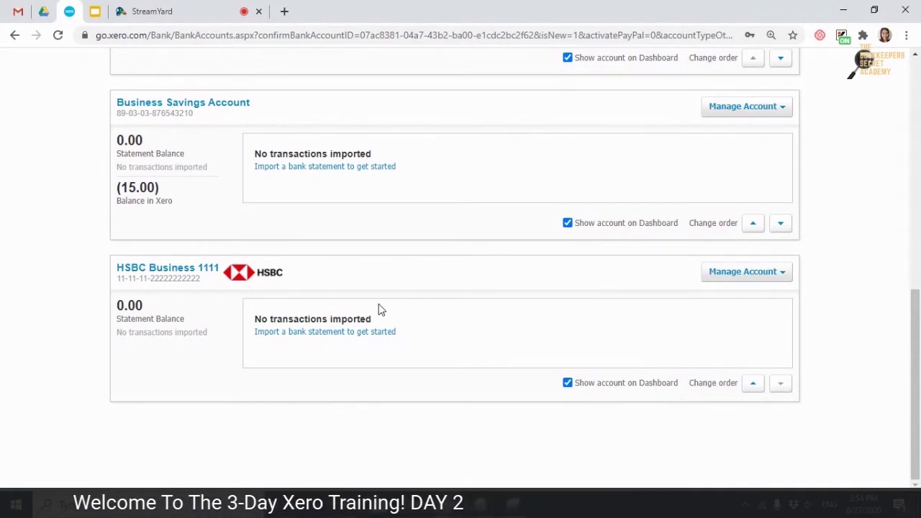
{"action": "scroll", "coordinate": [381, 309], "scroll_direction": "up", "scroll_amount": 1}
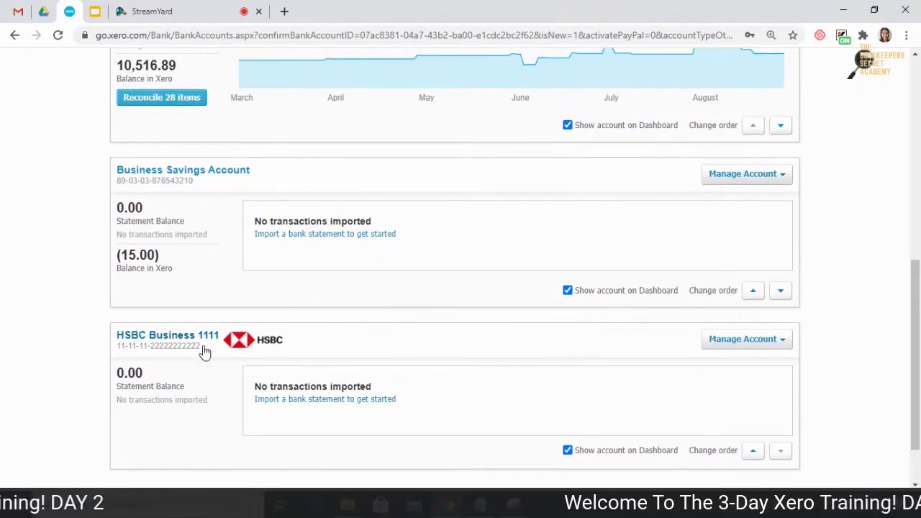
- Review the HSBC account's bank feed and reconciliation options, and look over the general bank account actions above the list
{"action": "scroll", "coordinate": [216, 346], "scroll_direction": "up", "scroll_amount": 1}
{"action": "scroll", "coordinate": [201, 346], "scroll_direction": "down", "scroll_amount": 2}
{"action": "left_click", "coordinate": [773, 277]}
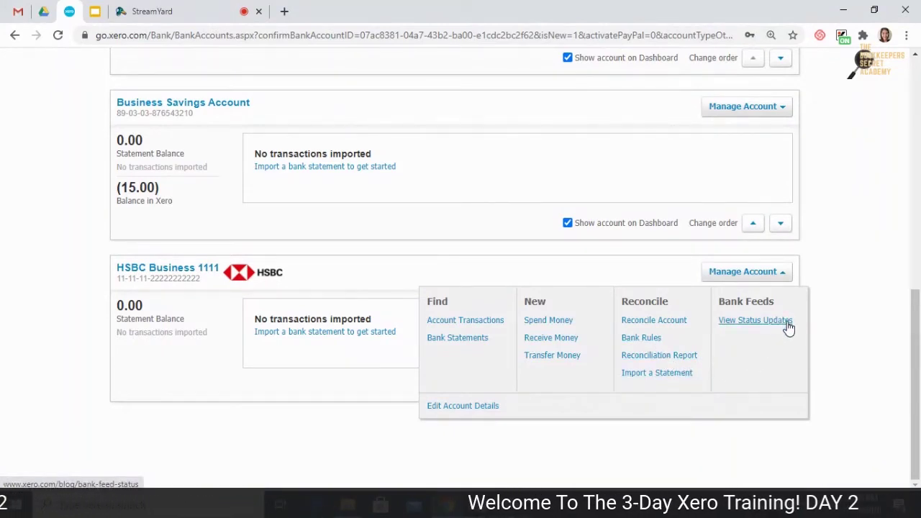
{"action": "left_click", "coordinate": [235, 390]}
{"action": "scroll", "coordinate": [409, 312], "scroll_direction": "up", "scroll_amount": 4}
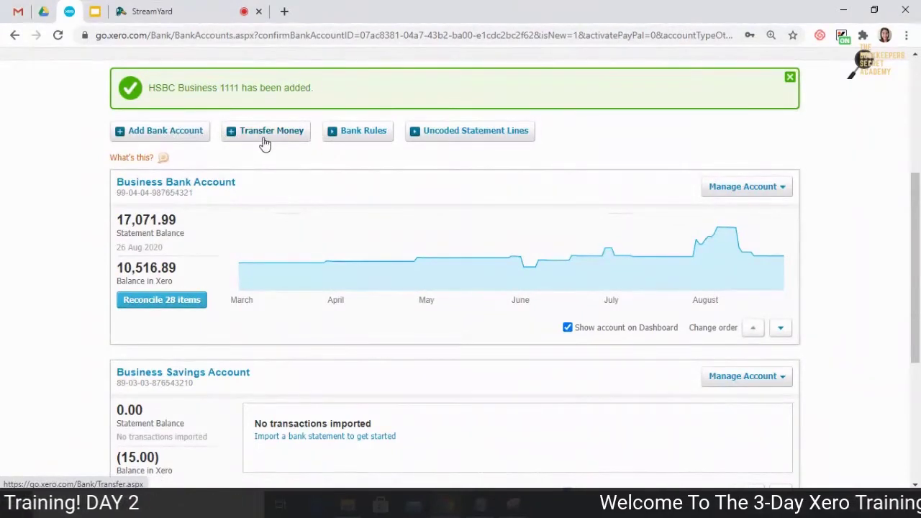
{"action": "scroll", "coordinate": [268, 143], "scroll_direction": "up", "scroll_amount": 1}
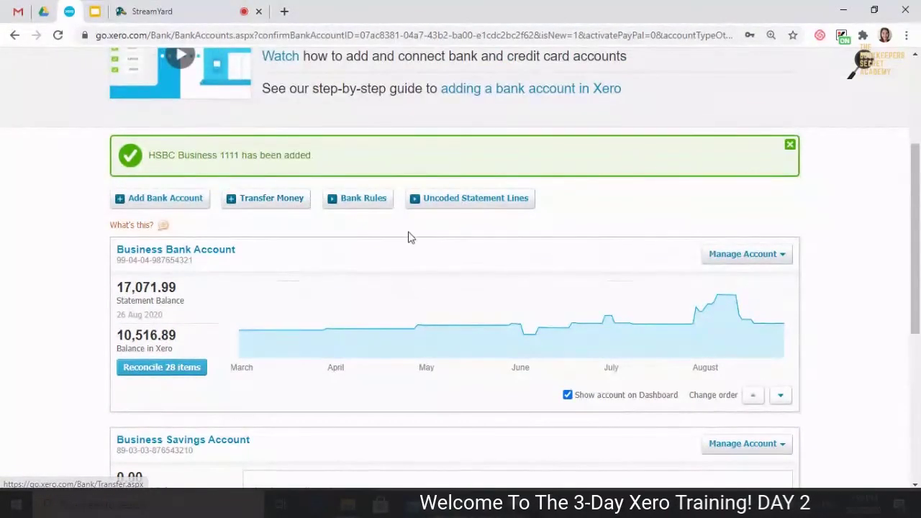
- Open the bank rules from the bank accounts page and bring up the 7-Eleven spend money rule for editing
{"action": "scroll", "coordinate": [408, 238], "scroll_direction": "down", "scroll_amount": 1}
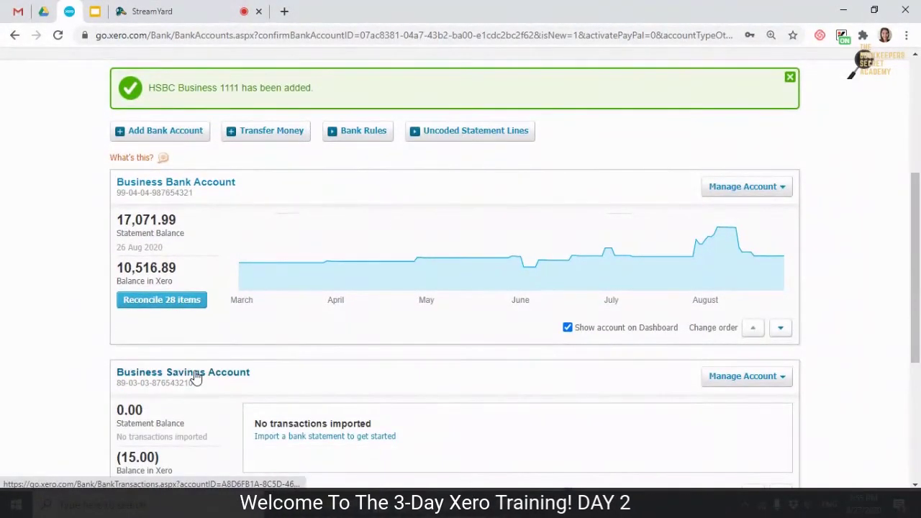
{"action": "scroll", "coordinate": [284, 143], "scroll_direction": "up", "scroll_amount": 2}
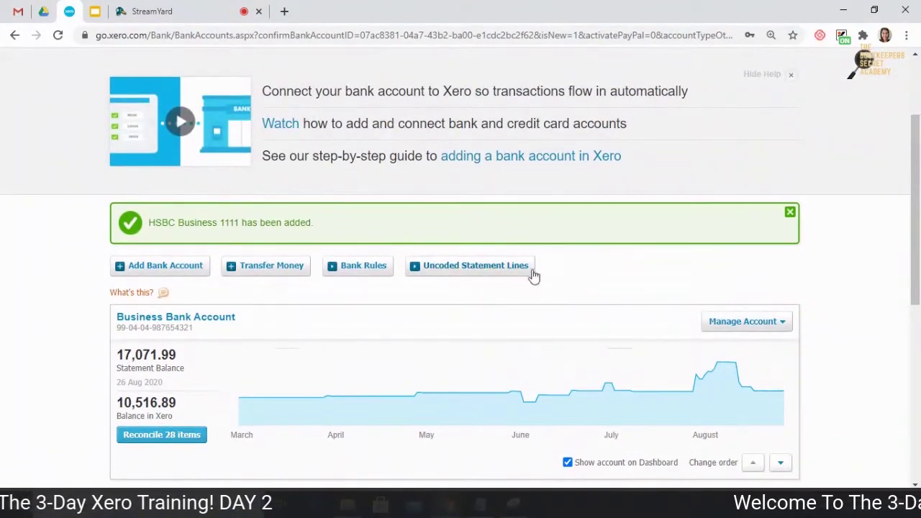
{"action": "scroll", "coordinate": [565, 263], "scroll_direction": "down", "scroll_amount": 2}
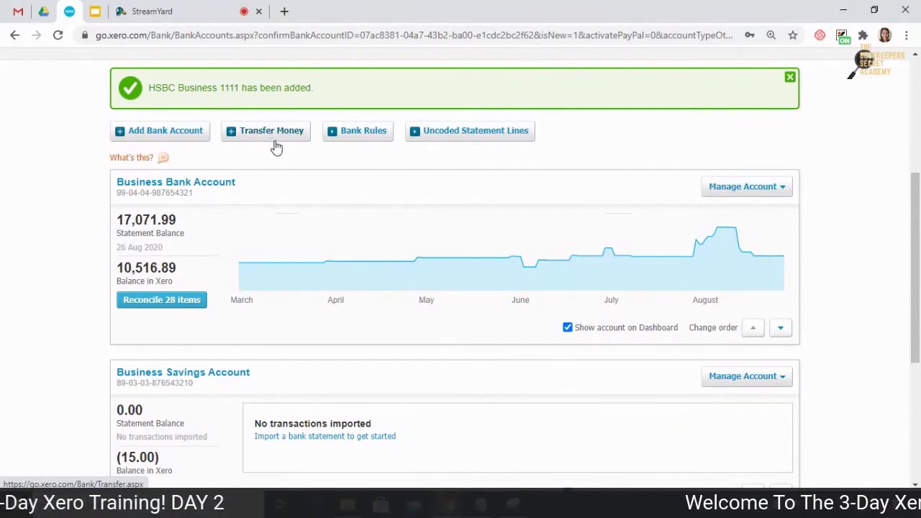
{"action": "scroll", "coordinate": [413, 179], "scroll_direction": "up", "scroll_amount": 1}
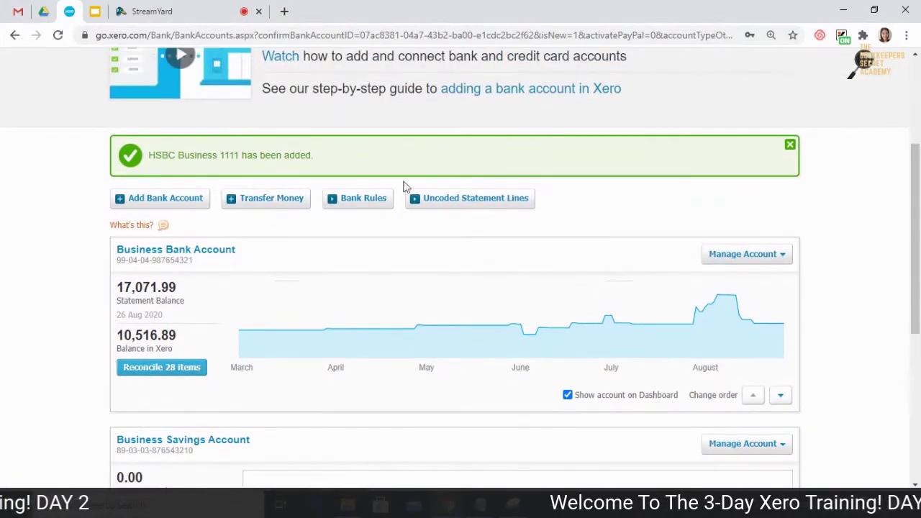
{"action": "left_click", "coordinate": [351, 199]}
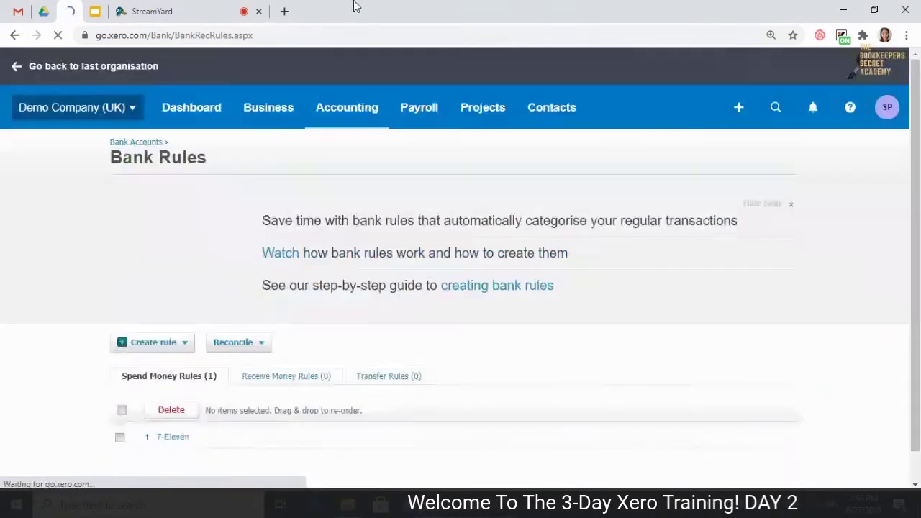
{"action": "scroll", "coordinate": [312, 340], "scroll_direction": "down", "scroll_amount": 1}
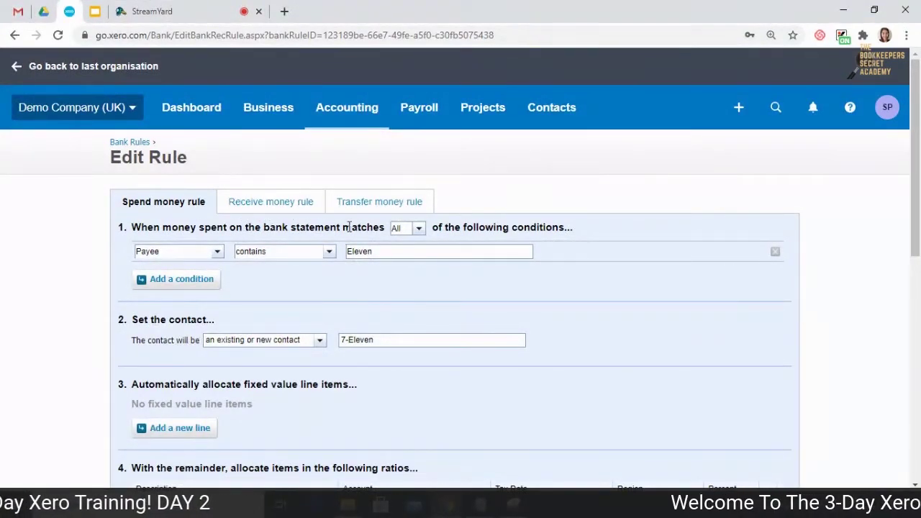
- Examine the 7-Eleven rule's condition settings: the All or Any matching choice, the payee field, the comparison operator and the match text
{"action": "left_click", "coordinate": [418, 228]}
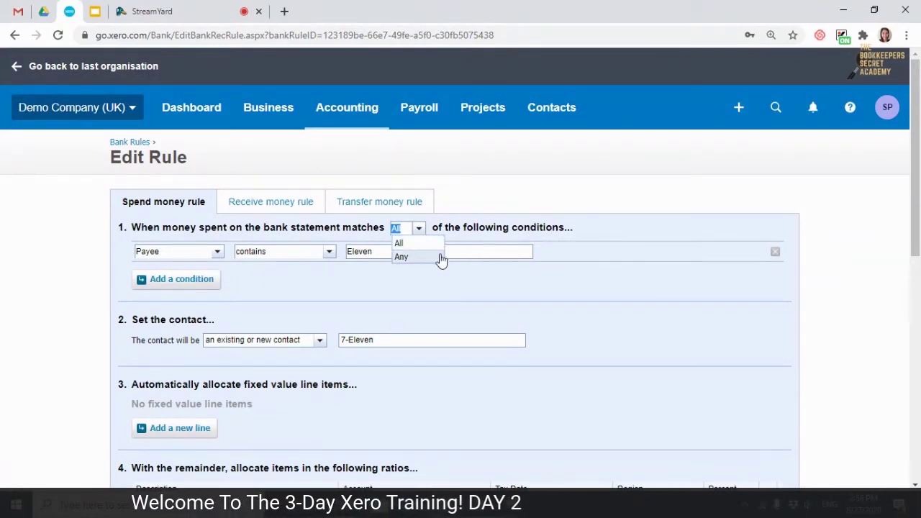
{"action": "left_click", "coordinate": [417, 245]}
{"action": "left_click", "coordinate": [161, 251]}
{"action": "left_click", "coordinate": [267, 251]}
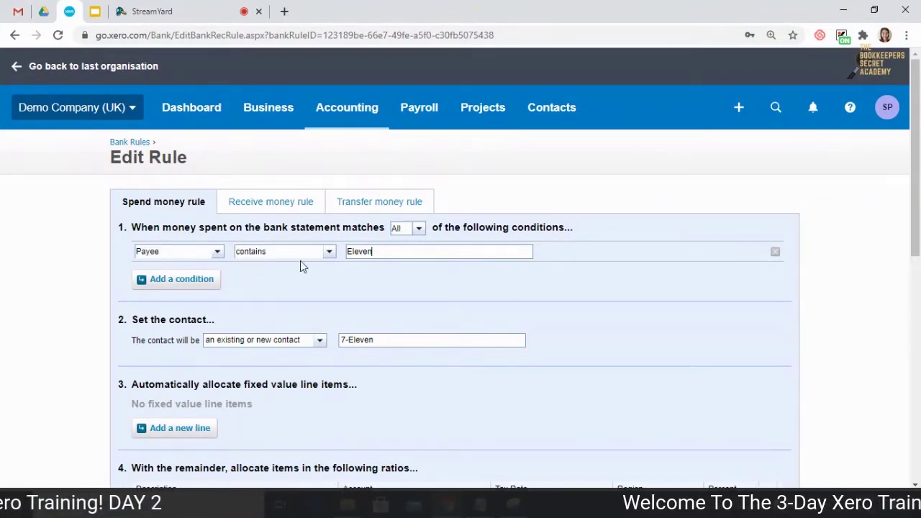
{"action": "left_click_drag", "start_coordinate": [355, 246], "coordinate": [346, 251]}
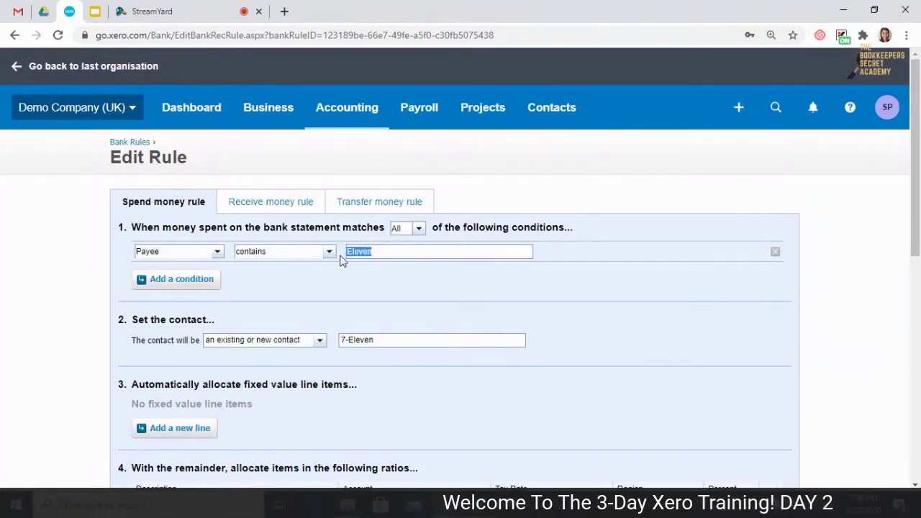
{"action": "left_click", "coordinate": [391, 254]}
{"action": "left_click_drag", "start_coordinate": [390, 253], "coordinate": [270, 252]}
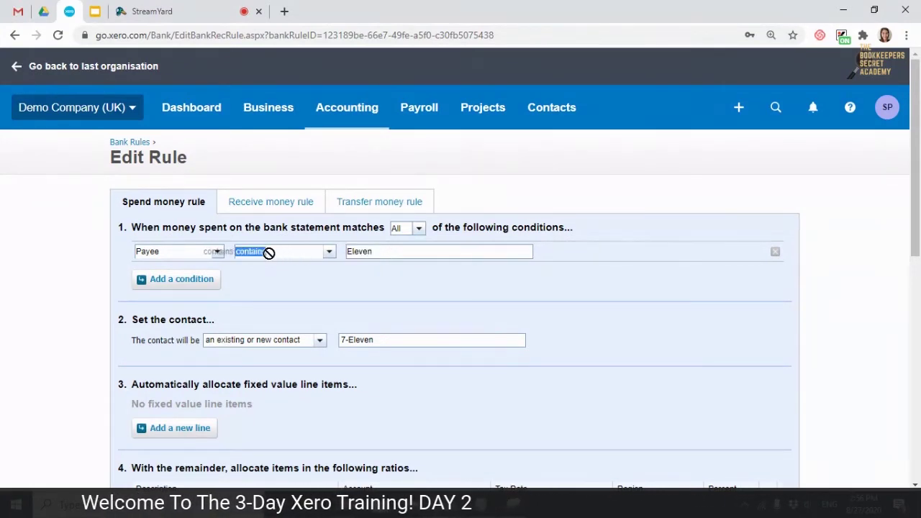
{"action": "left_click", "coordinate": [349, 311]}
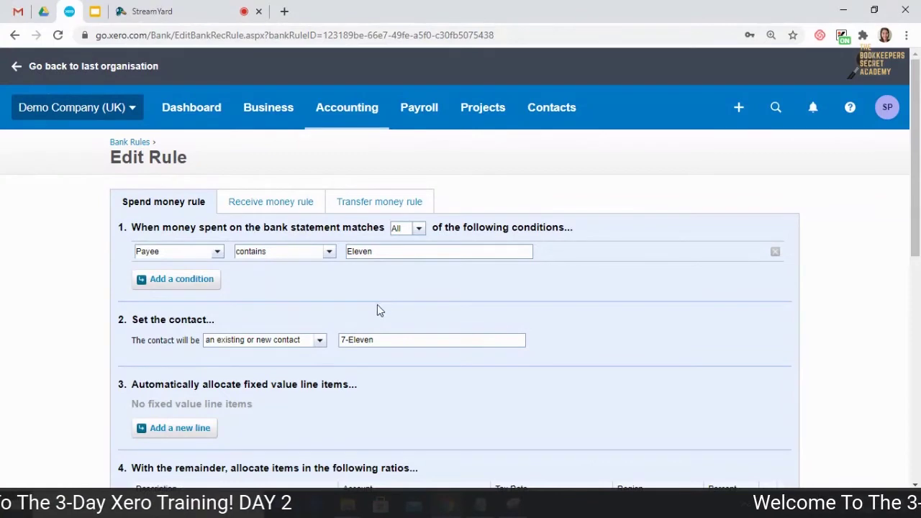
- Review the contact assigned by the 7-Eleven rule and the description of its percentage allocation line
{"action": "left_click_drag", "start_coordinate": [341, 340], "coordinate": [378, 338]}
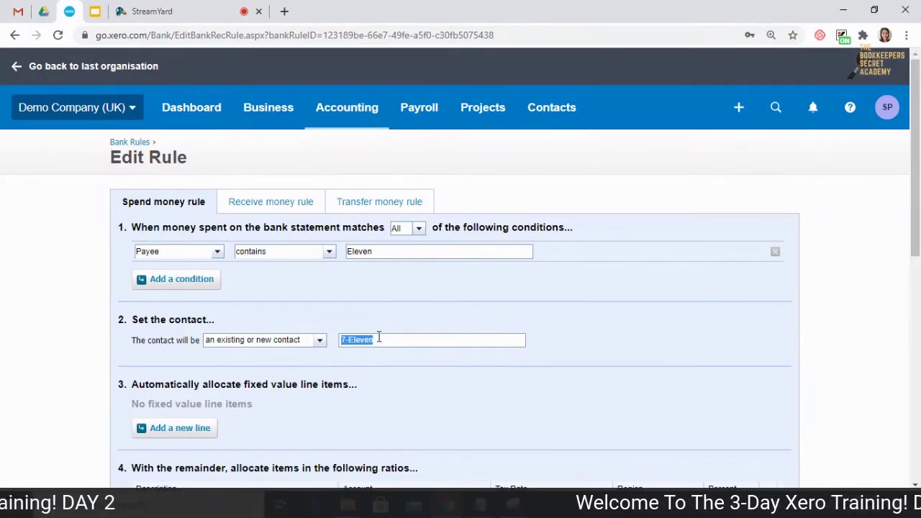
{"action": "scroll", "coordinate": [397, 351], "scroll_direction": "down", "scroll_amount": 1}
{"action": "left_click", "coordinate": [394, 322]}
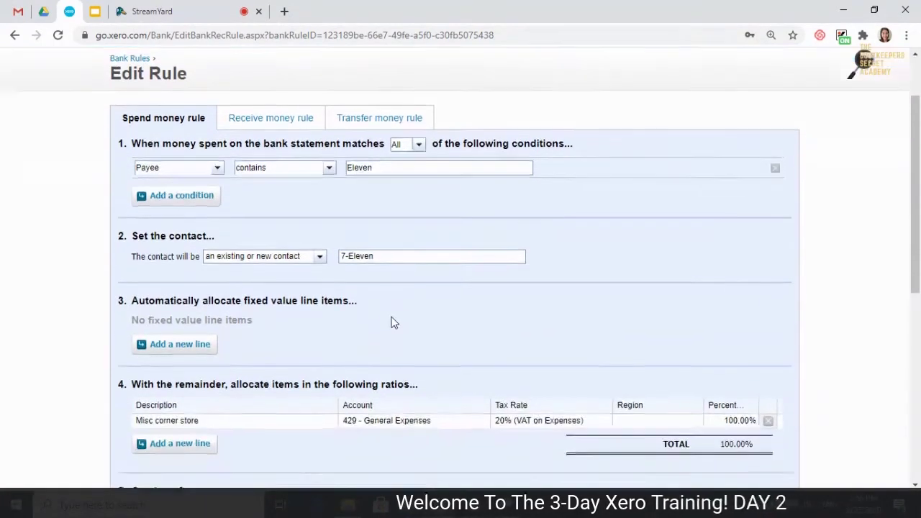
{"action": "scroll", "coordinate": [391, 322], "scroll_direction": "down", "scroll_amount": 2}
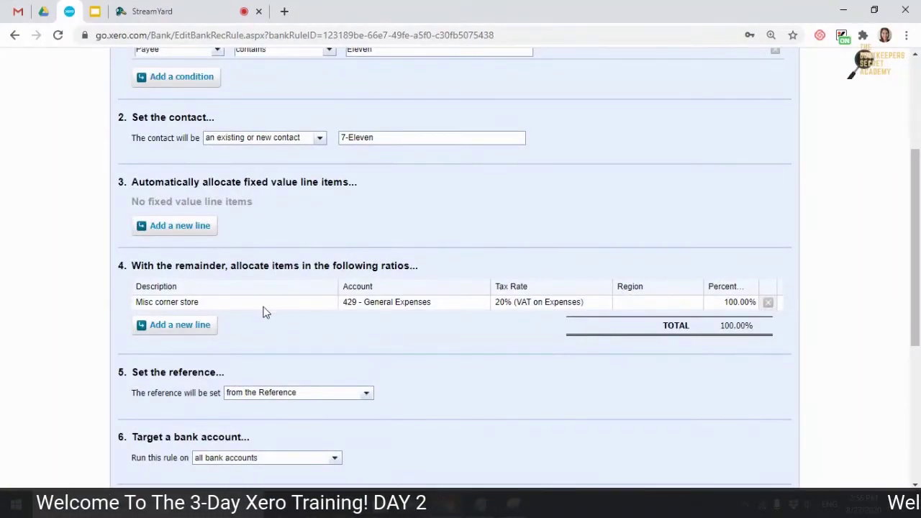
{"action": "left_click", "coordinate": [216, 301]}
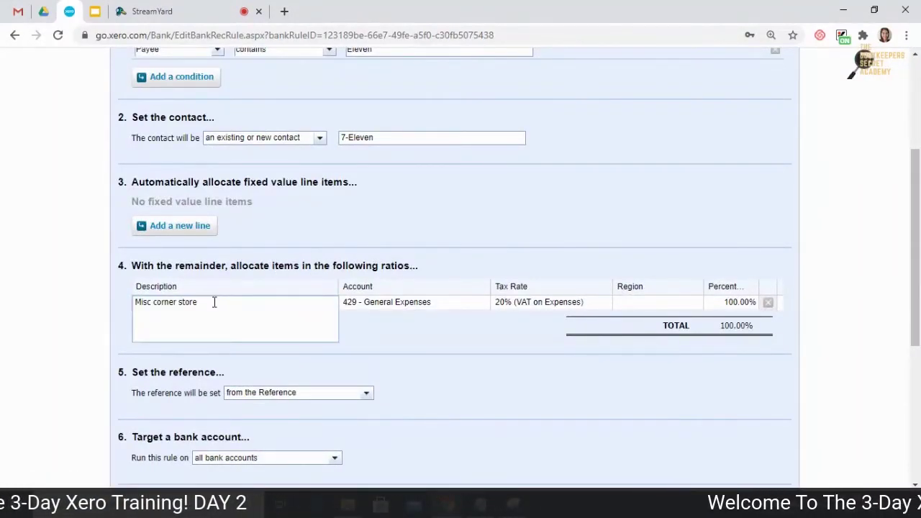
{"action": "left_click_drag", "start_coordinate": [203, 302], "coordinate": [127, 305]}
{"action": "left_click", "coordinate": [421, 360]}
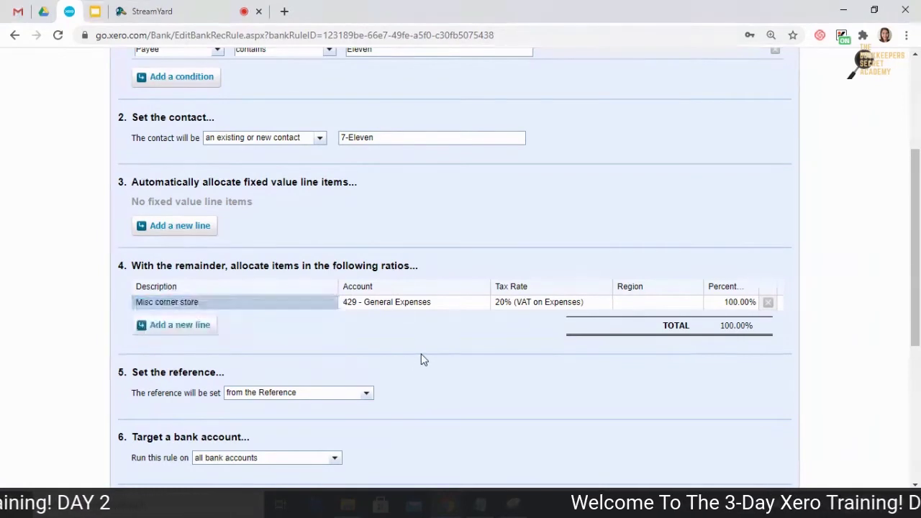
- Look through the account choices of the Misc corner store allocation line and check its tax rate, keeping both settings
{"action": "left_click", "coordinate": [418, 306]}
{"action": "left_click", "coordinate": [468, 304]}
{"action": "left_click", "coordinate": [487, 305]}
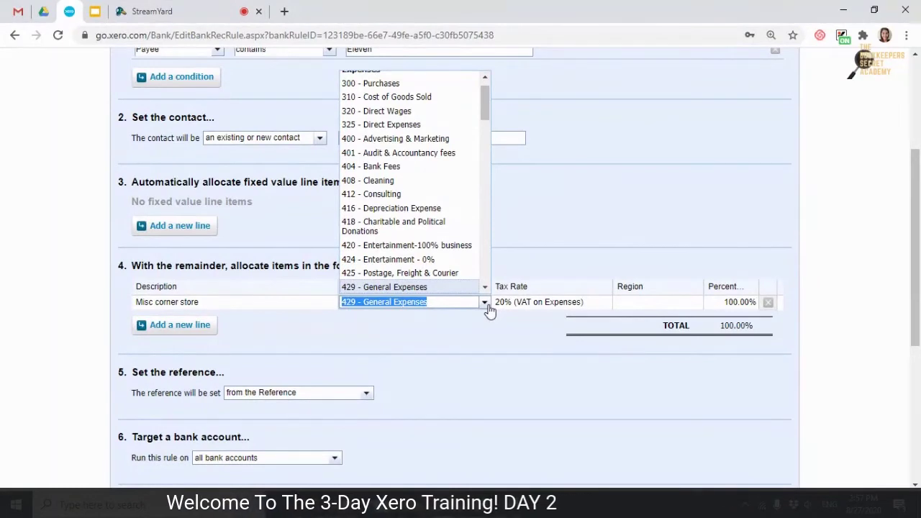
{"action": "left_click", "coordinate": [475, 343]}
{"action": "scroll", "coordinate": [476, 360], "scroll_direction": "up", "scroll_amount": 2}
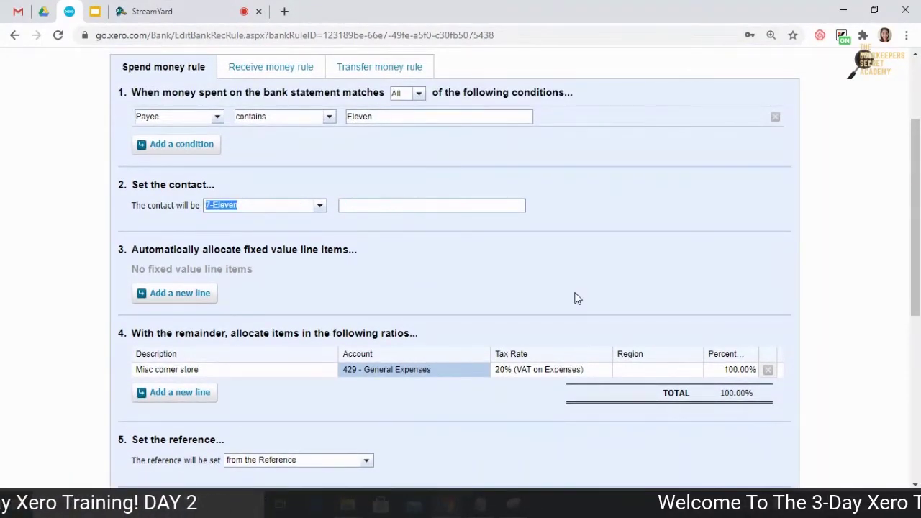
{"action": "left_click", "coordinate": [532, 369]}
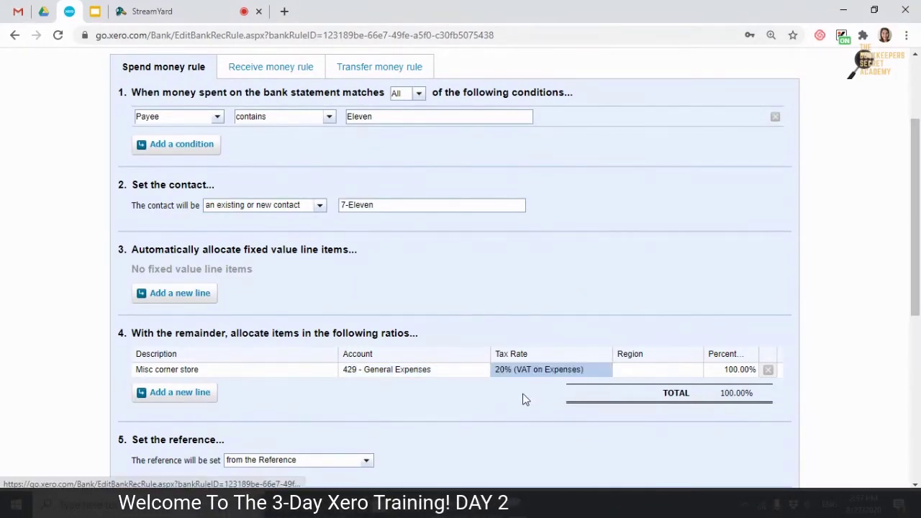
{"action": "scroll", "coordinate": [523, 399], "scroll_direction": "down", "scroll_amount": 1}
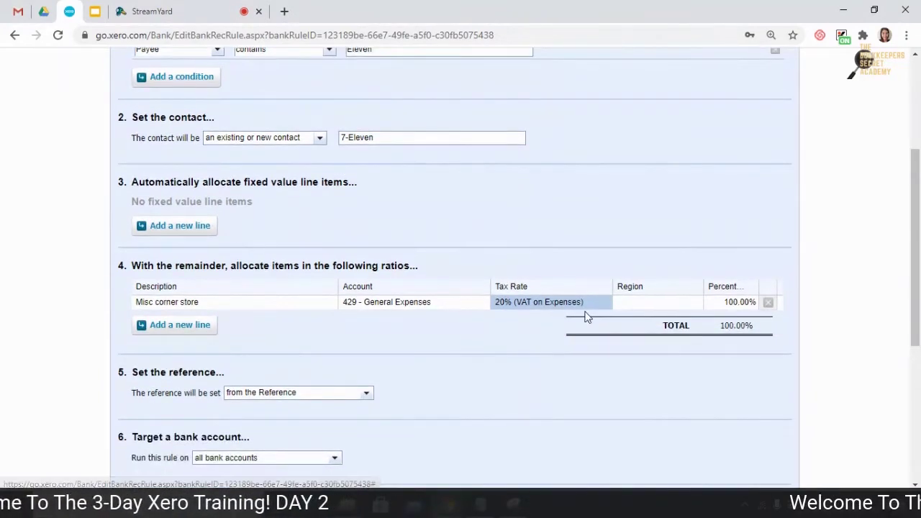
{"action": "left_click", "coordinate": [601, 303]}
{"action": "left_click", "coordinate": [607, 303]}
{"action": "left_click", "coordinate": [569, 329]}
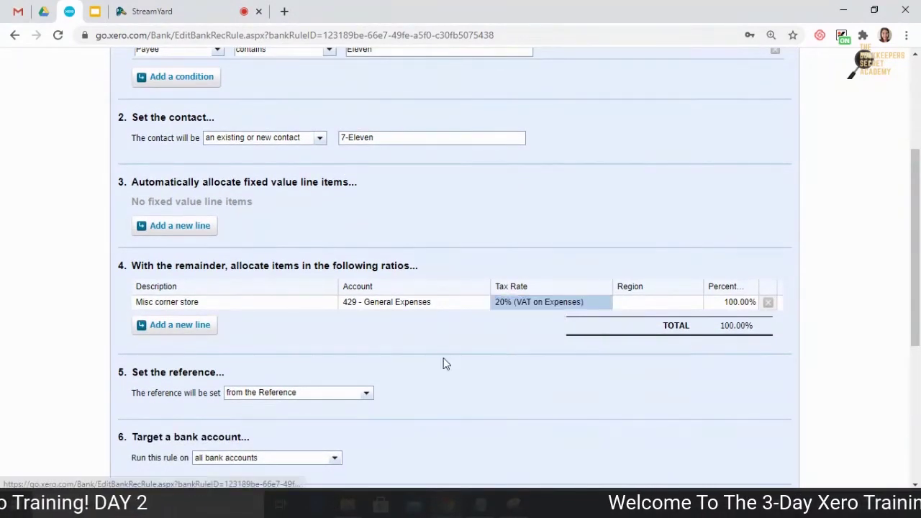
- Check the region tracking options and the percentage field of the Misc corner store allocation line
{"action": "left_click", "coordinate": [680, 300]}
{"action": "left_click", "coordinate": [696, 303]}
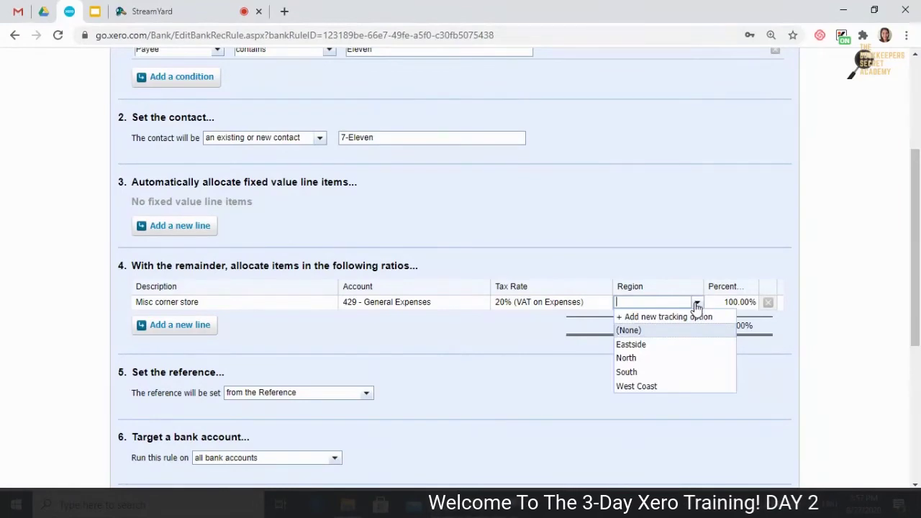
{"action": "left_click", "coordinate": [675, 265]}
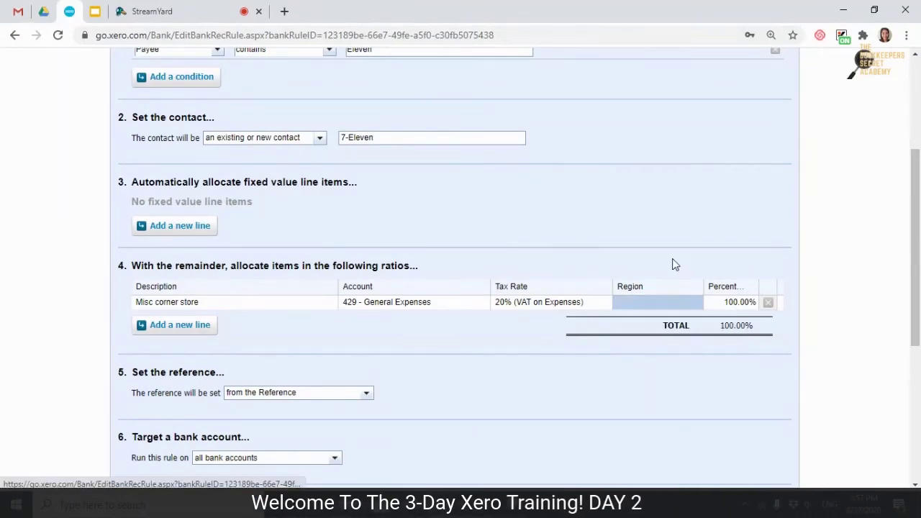
{"action": "scroll", "coordinate": [522, 373], "scroll_direction": "up", "scroll_amount": 2}
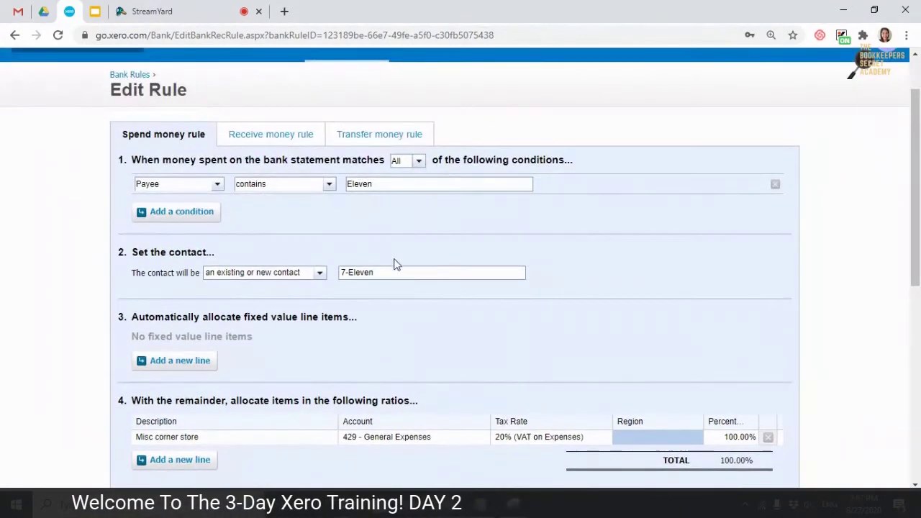
{"action": "scroll", "coordinate": [624, 356], "scroll_direction": "down", "scroll_amount": 2}
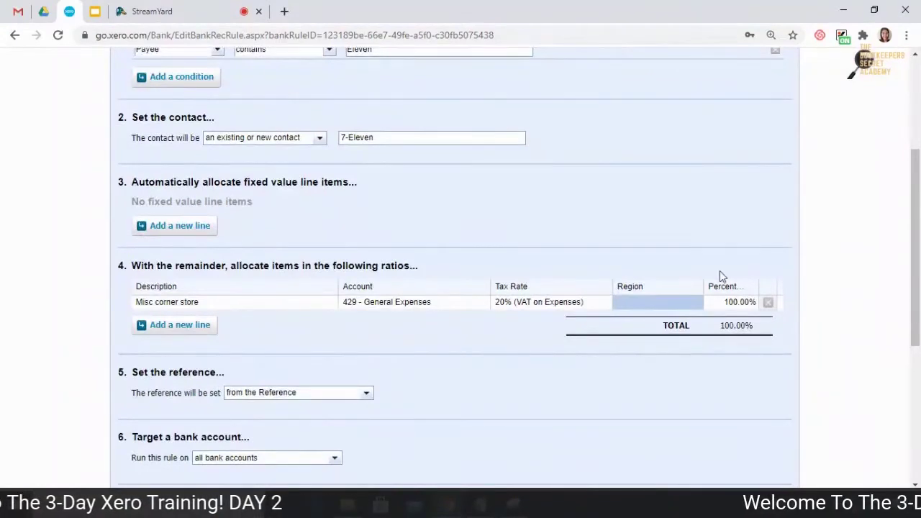
{"action": "left_click", "coordinate": [734, 302]}
{"action": "left_click", "coordinate": [553, 403]}
- Review the choices for the rule's reference source and target bank account, keeping from the Reference and all bank accounts
{"action": "scroll", "coordinate": [550, 395], "scroll_direction": "down", "scroll_amount": 1}
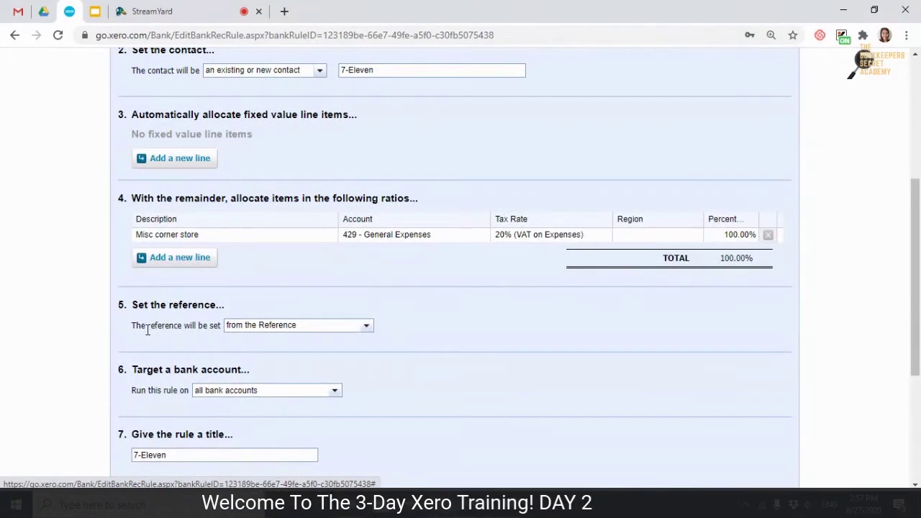
{"action": "left_click", "coordinate": [368, 327]}
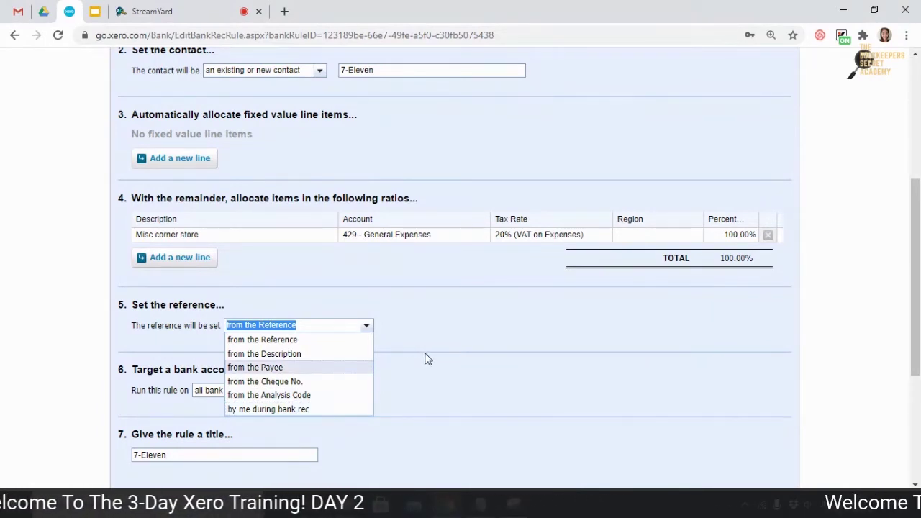
{"action": "left_click", "coordinate": [312, 333]}
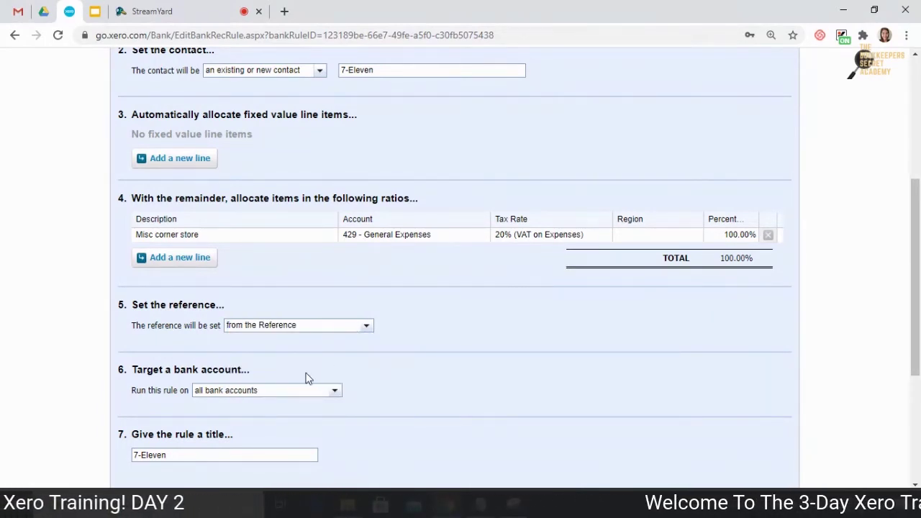
{"action": "left_click_drag", "start_coordinate": [141, 390], "coordinate": [188, 389]}
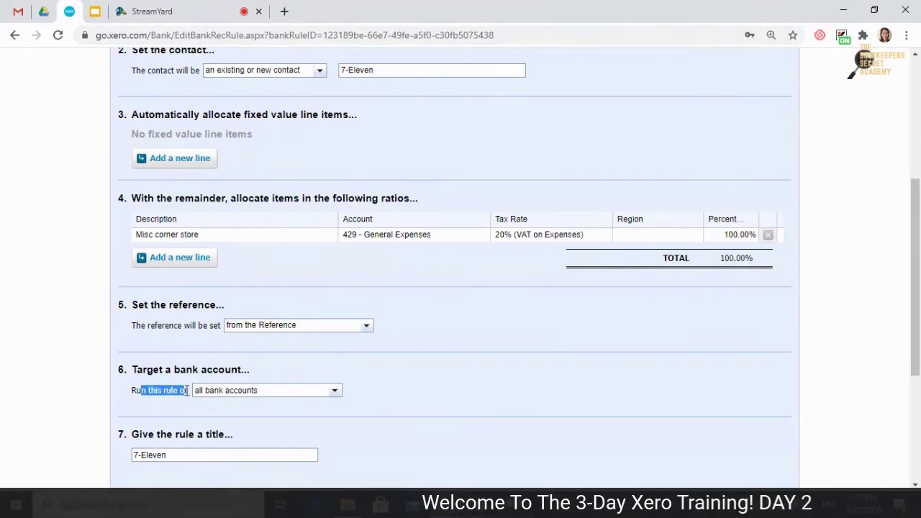
{"action": "left_click", "coordinate": [334, 392]}
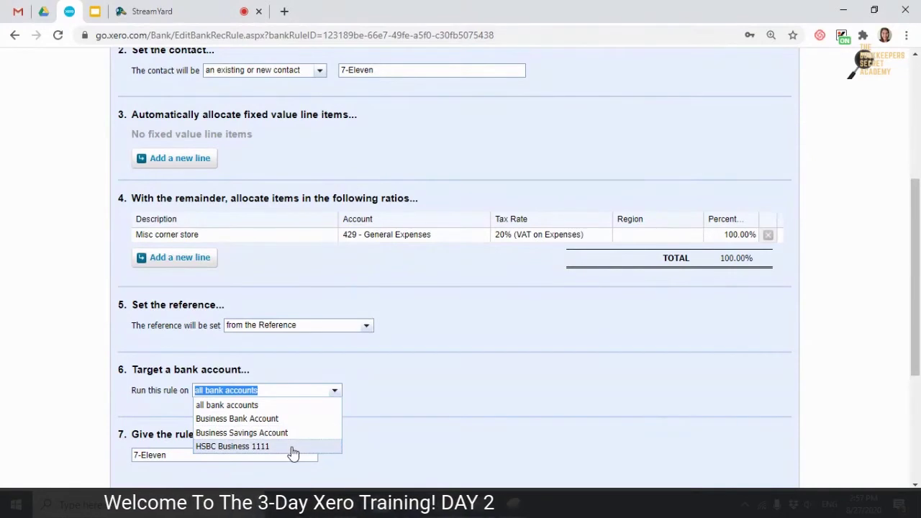
{"action": "left_click", "coordinate": [441, 428]}
- Review the rule's title setting and dismiss the Facebook notification covering the save options
{"action": "scroll", "coordinate": [441, 417], "scroll_direction": "down", "scroll_amount": 2}
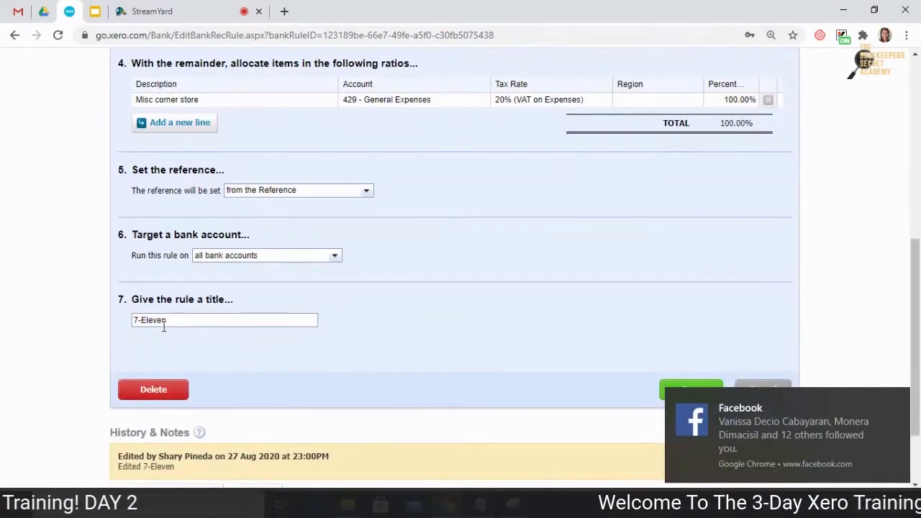
{"action": "left_click_drag", "start_coordinate": [177, 300], "coordinate": [225, 300]}
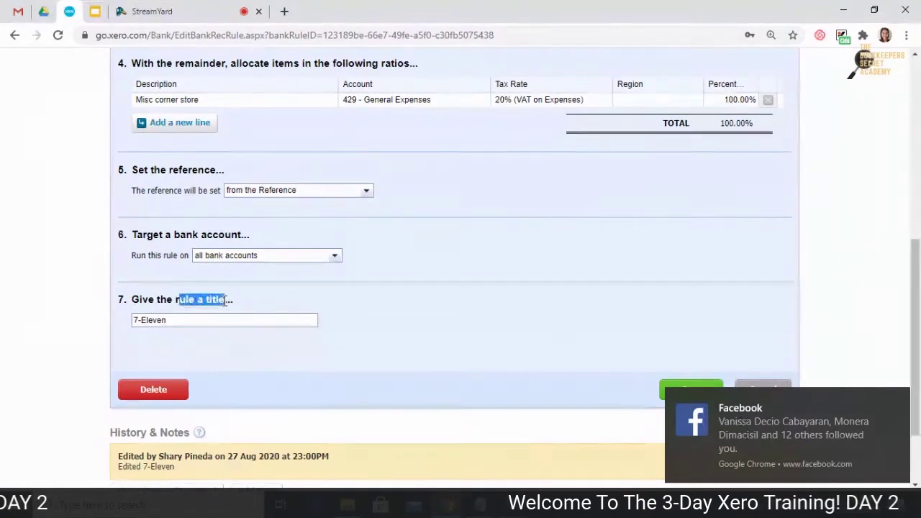
{"action": "left_click", "coordinate": [896, 402]}
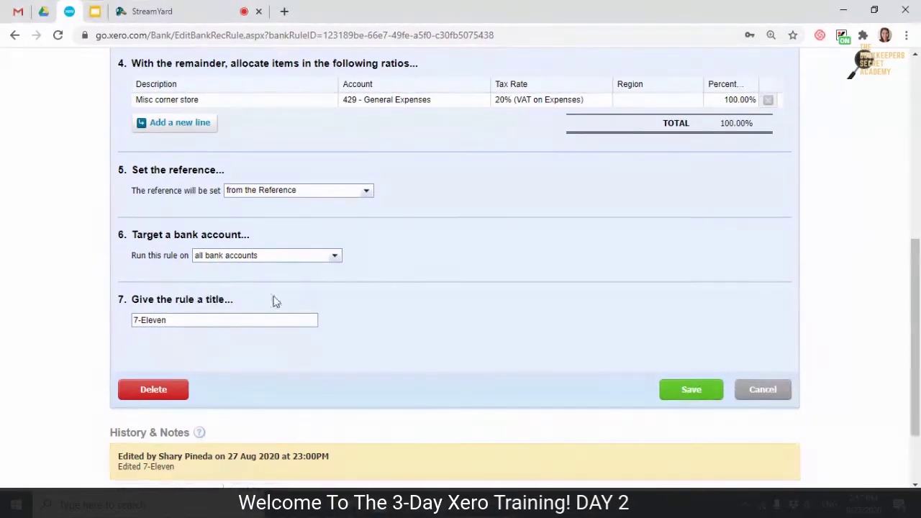
- Append the allocation account to the rule's title so it reads 7-Eleven 429 - General Expenses and try to save the rule
{"action": "scroll", "coordinate": [391, 319], "scroll_direction": "up", "scroll_amount": 1}
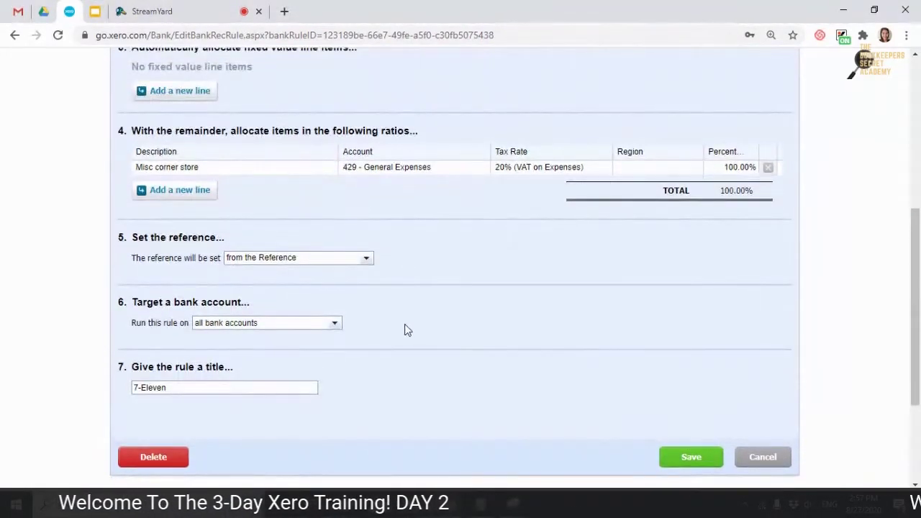
{"action": "left_click", "coordinate": [435, 162]}
{"action": "key", "text": "ctrl+c"}
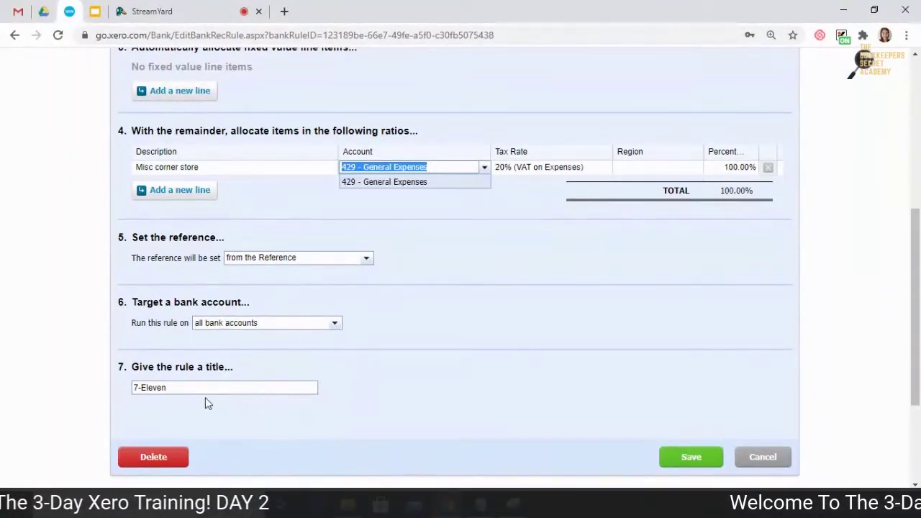
{"action": "left_click", "coordinate": [205, 392]}
{"action": "key", "text": "ctrl+v"}
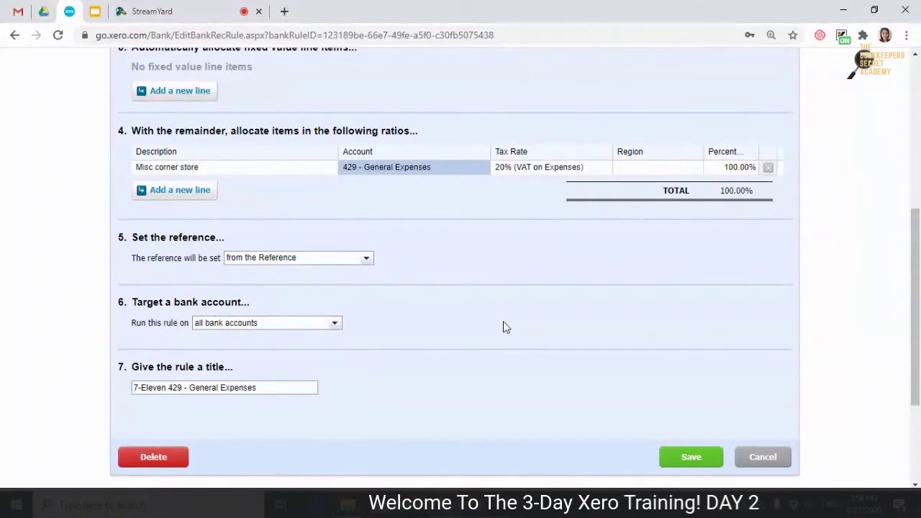
{"action": "scroll", "coordinate": [474, 342], "scroll_direction": "up", "scroll_amount": 1}
{"action": "scroll", "coordinate": [263, 452], "scroll_direction": "down", "scroll_amount": 2}
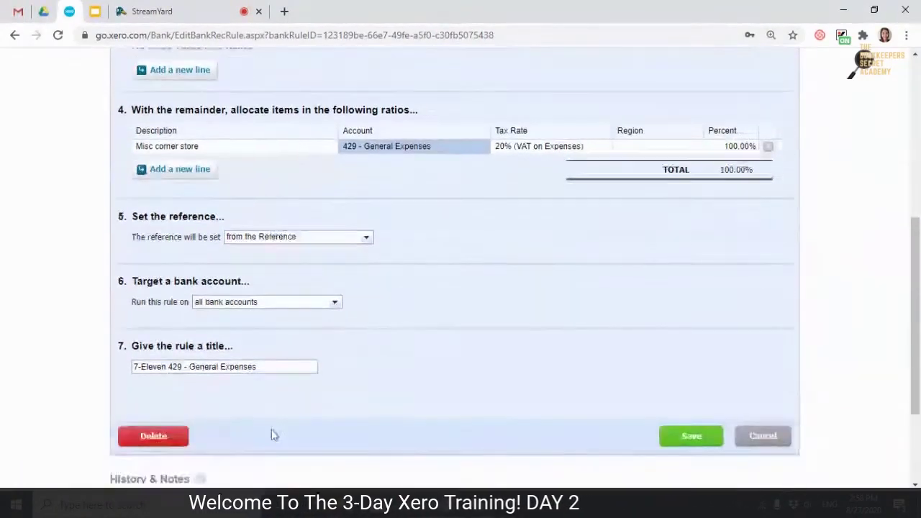
{"action": "left_click_drag", "start_coordinate": [169, 320], "coordinate": [293, 319]}
{"action": "left_click", "coordinate": [692, 390]}
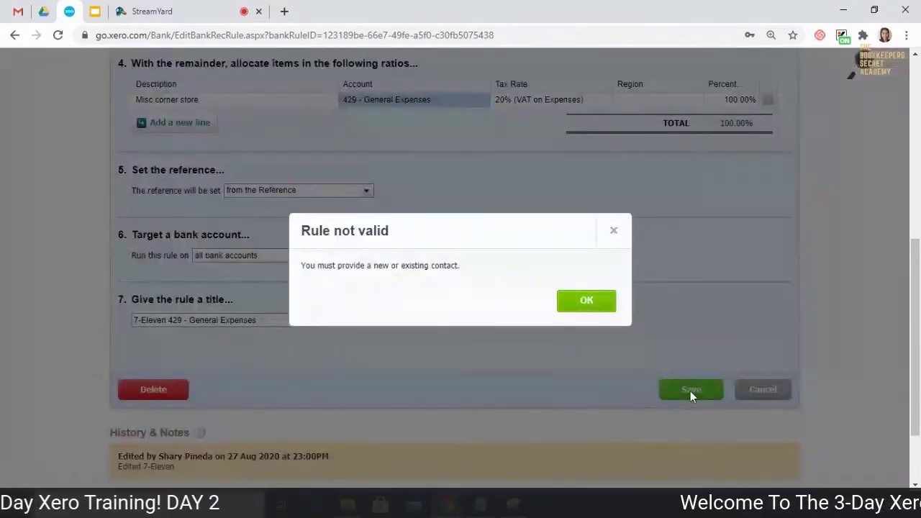
{"action": "left_click", "coordinate": [584, 302]}
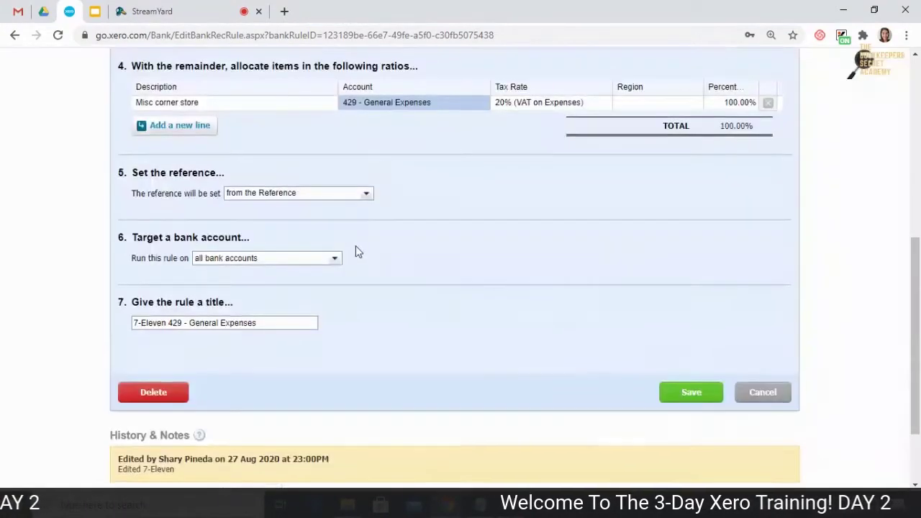
- Recheck the rule's contact and allocation line, try saving the rule again, and return to the Bank Rules list
{"action": "scroll", "coordinate": [355, 248], "scroll_direction": "up", "scroll_amount": 4}
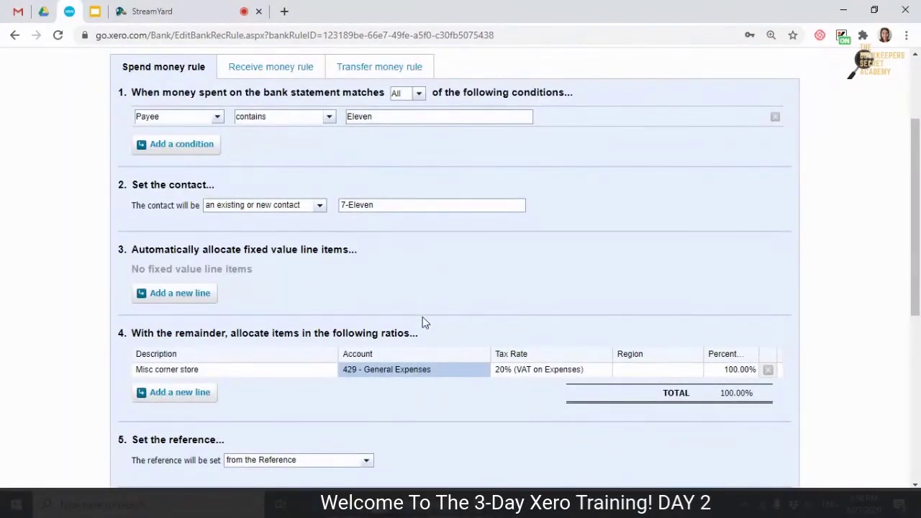
{"action": "scroll", "coordinate": [464, 391], "scroll_direction": "down", "scroll_amount": 2}
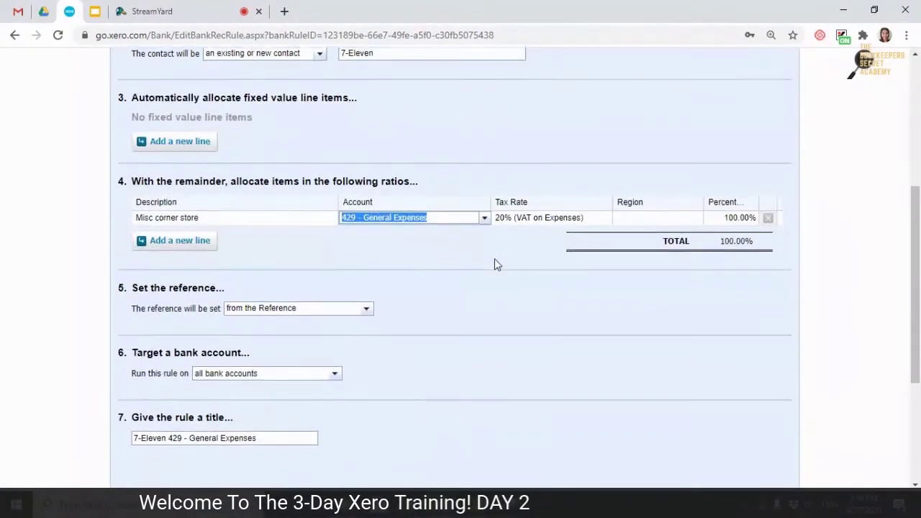
{"action": "scroll", "coordinate": [489, 273], "scroll_direction": "down", "scroll_amount": 2}
{"action": "scroll", "coordinate": [478, 284], "scroll_direction": "down", "scroll_amount": 1}
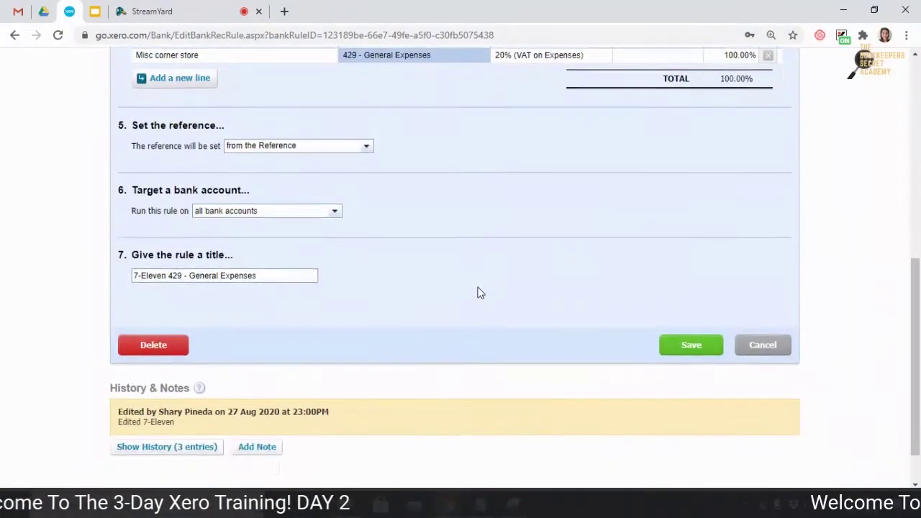
{"action": "left_click", "coordinate": [682, 325]}
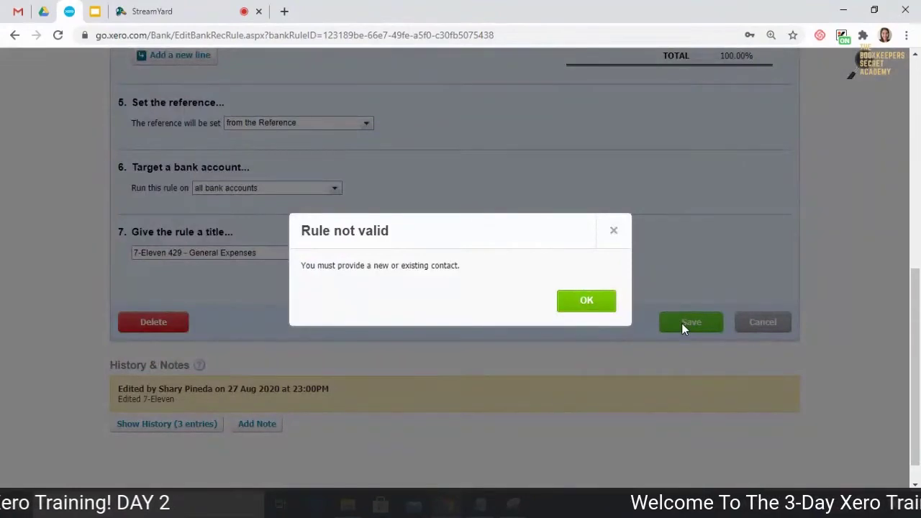
{"action": "left_click", "coordinate": [584, 302]}
{"action": "scroll", "coordinate": [481, 321], "scroll_direction": "up", "scroll_amount": 5}
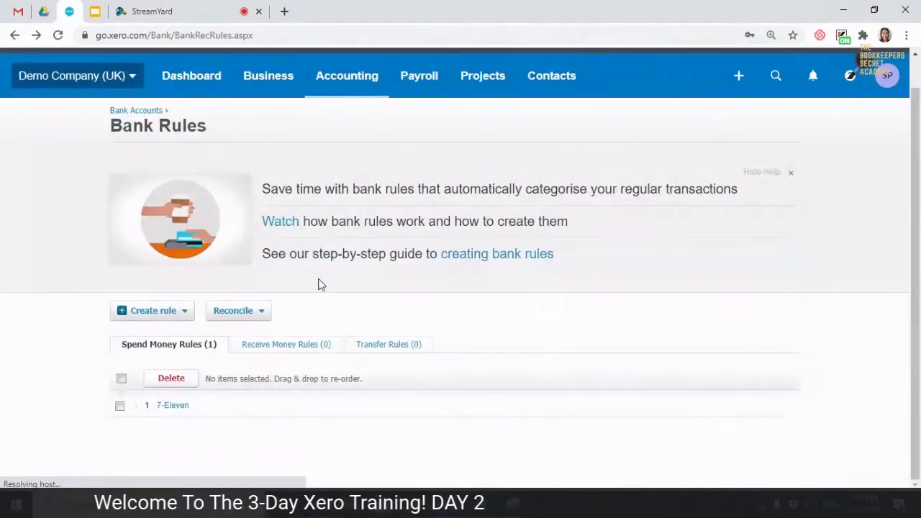
- View the receive money rules and start creating a new Receive Money Rule
{"action": "left_click", "coordinate": [302, 351]}
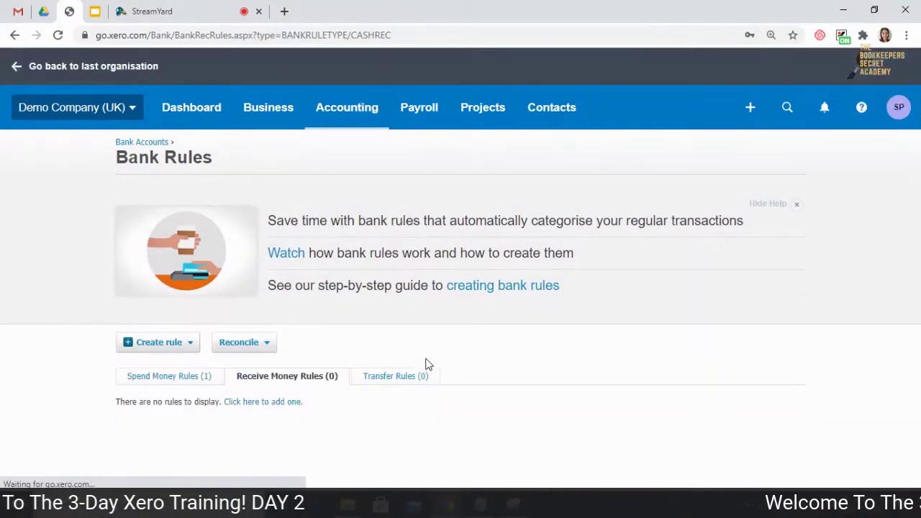
{"action": "left_click", "coordinate": [190, 343]}
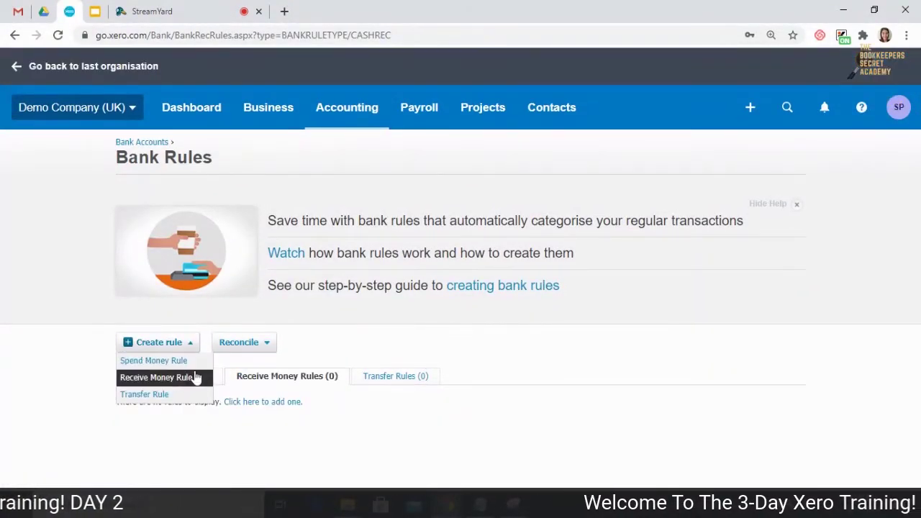
{"action": "left_click", "coordinate": [183, 377]}
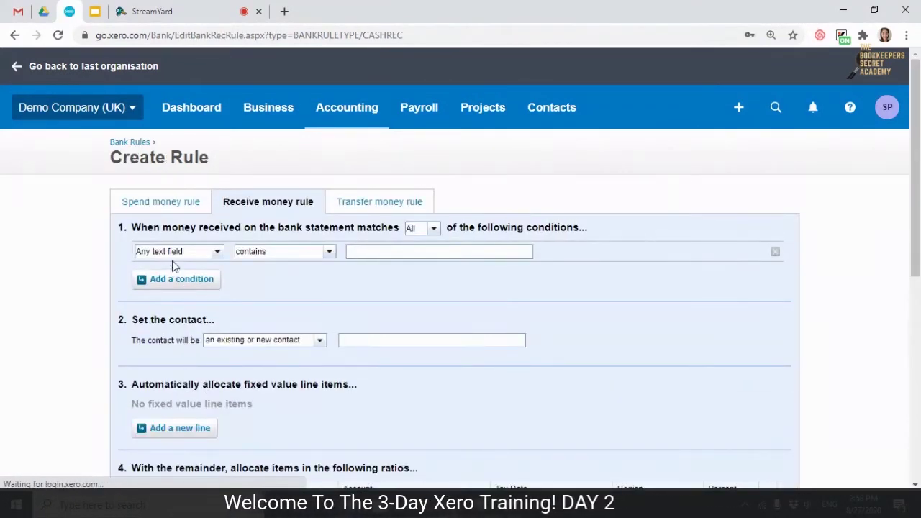
- Set the rule's condition to Payee contains Uber and enter Uber as the contact
{"action": "left_click", "coordinate": [217, 253]}
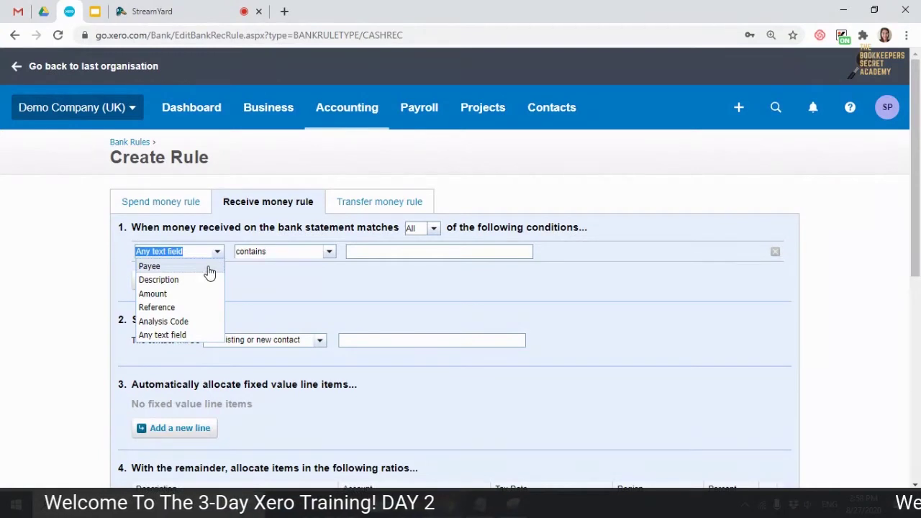
{"action": "left_click", "coordinate": [209, 267]}
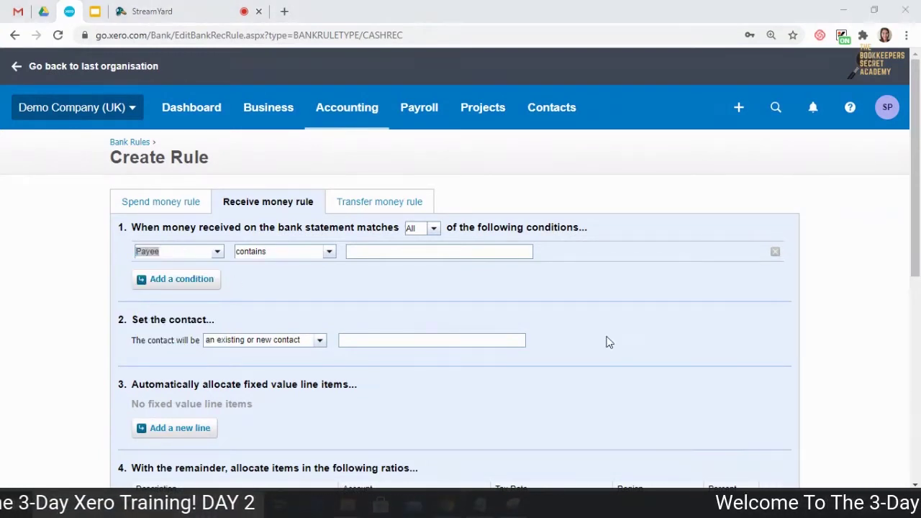
{"action": "left_click", "coordinate": [367, 250]}
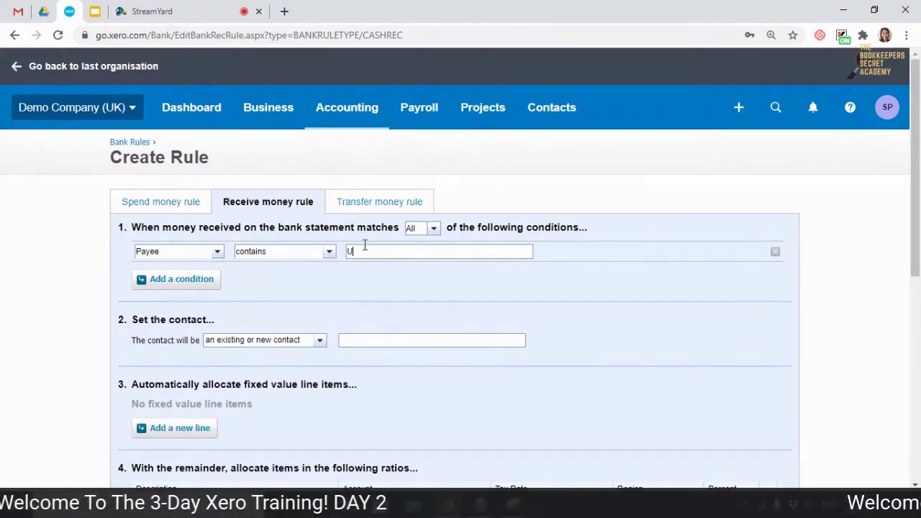
{"action": "left_click", "coordinate": [412, 342]}
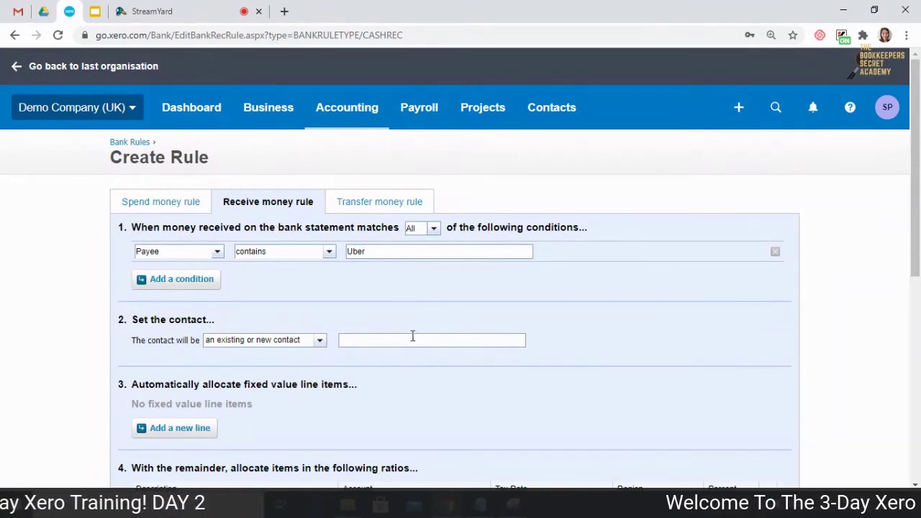
{"action": "type", "text": "Uber"}
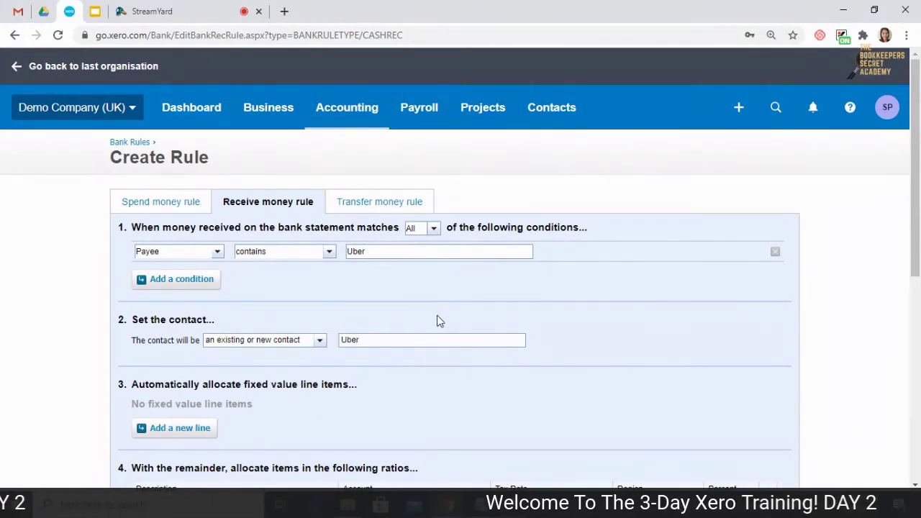
- Fill the remainder allocation line with the description Taxi and the account 493 - Travel - National
{"action": "scroll", "coordinate": [441, 321], "scroll_direction": "down", "scroll_amount": 1}
{"action": "left_click", "coordinate": [292, 437]}
{"action": "type", "text": "Travel Expe"}
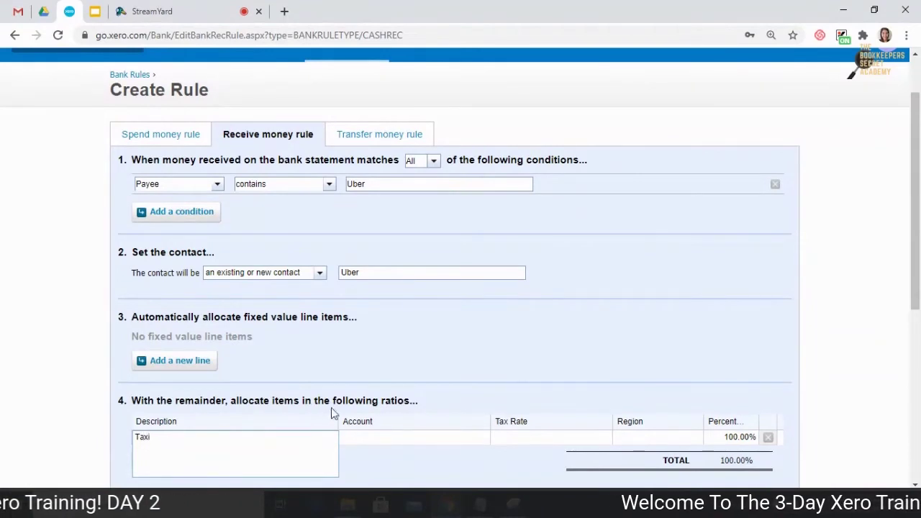
{"action": "left_click", "coordinate": [396, 437]}
{"action": "type", "text": "trave"}
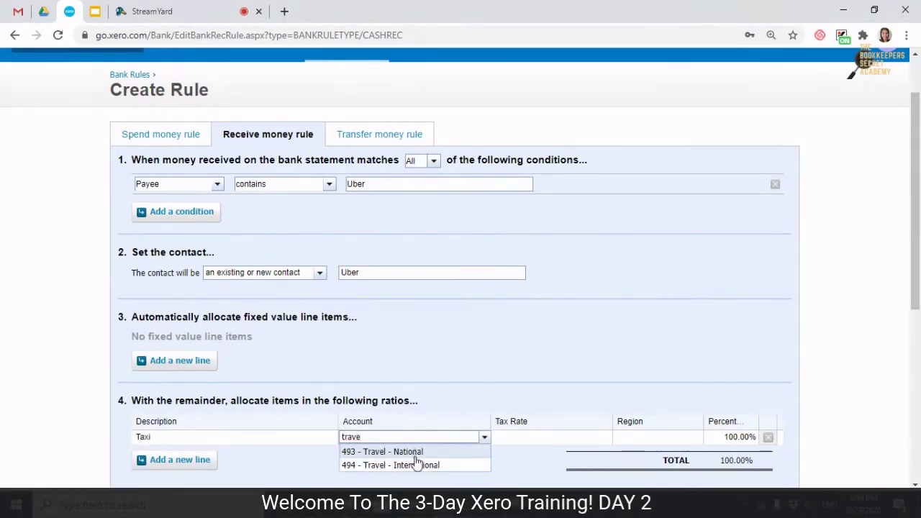
{"action": "left_click", "coordinate": [416, 456]}
{"action": "scroll", "coordinate": [471, 314], "scroll_direction": "down", "scroll_amount": 2}
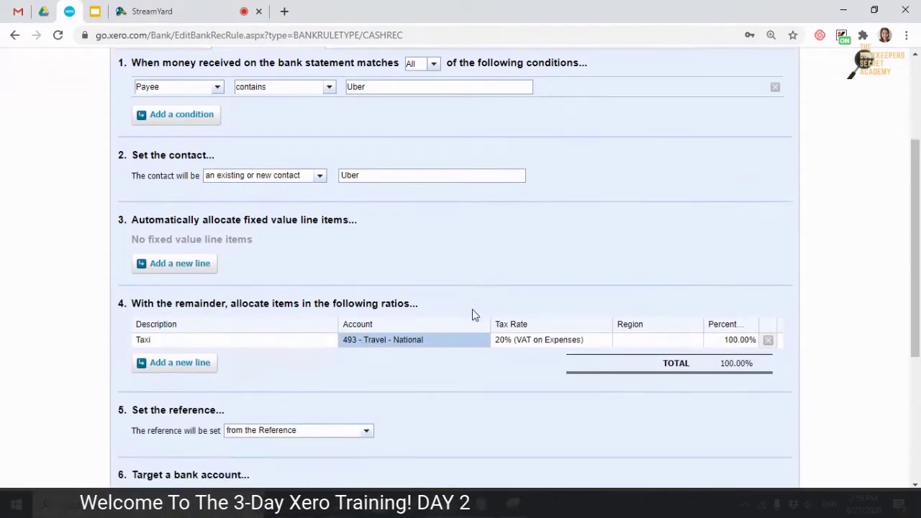
{"action": "left_click", "coordinate": [580, 302]}
- Replace the payee text in the rule's condition with a customer's full name
{"action": "scroll", "coordinate": [234, 77], "scroll_direction": "up", "scroll_amount": 3}
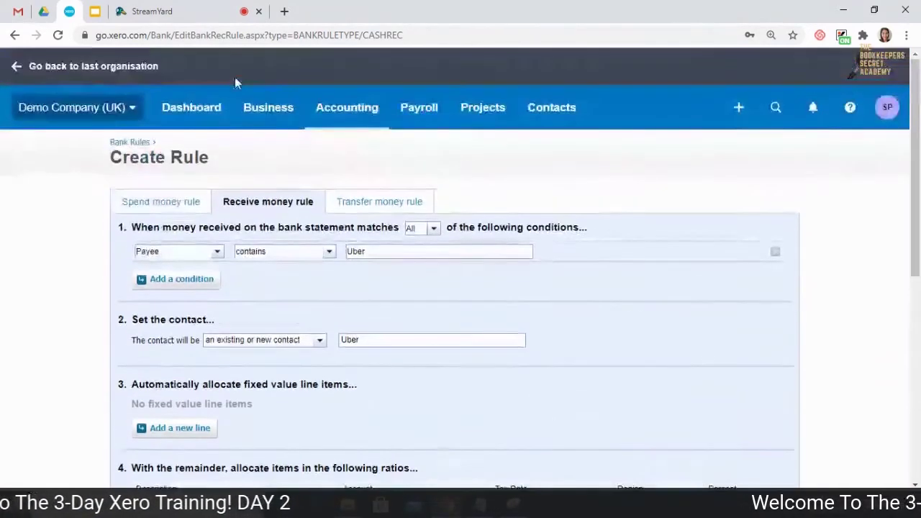
{"action": "scroll", "coordinate": [439, 229], "scroll_direction": "down", "scroll_amount": 1}
{"action": "scroll", "coordinate": [440, 229], "scroll_direction": "down", "scroll_amount": 1}
{"action": "left_click", "coordinate": [382, 204]}
{"action": "double_click", "coordinate": [380, 204]}
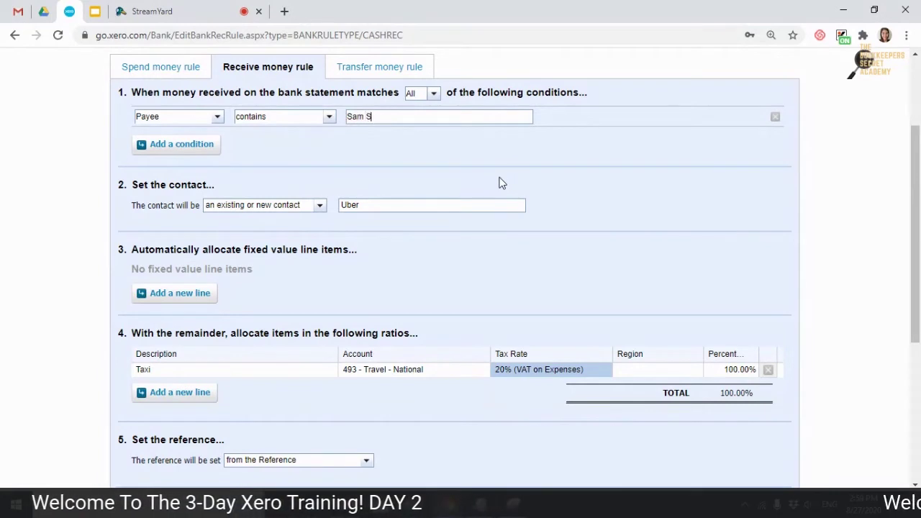
- Make the rule match Any condition with Description contains Deposit, and enter the customer's full name as the contact
{"action": "left_click", "coordinate": [405, 119]}
{"action": "left_click_drag", "start_coordinate": [404, 117], "coordinate": [342, 138]}
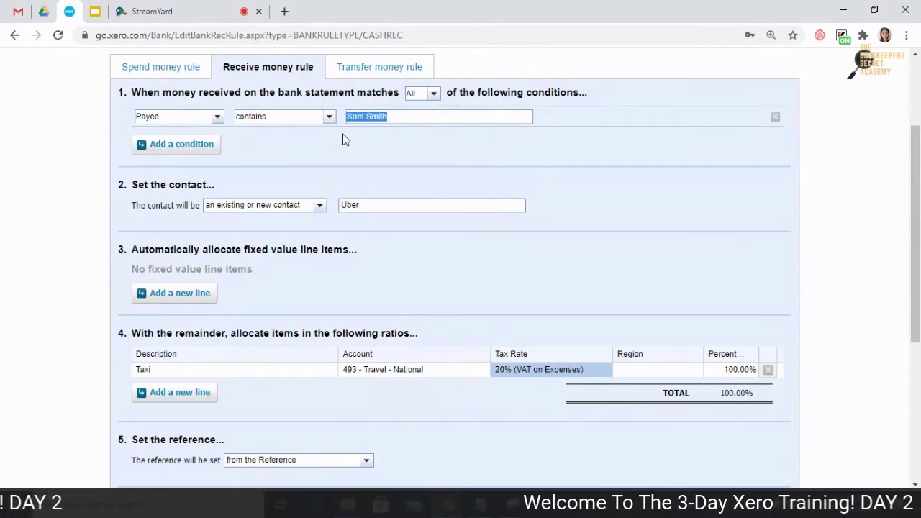
{"action": "type", "text": "Dep"}
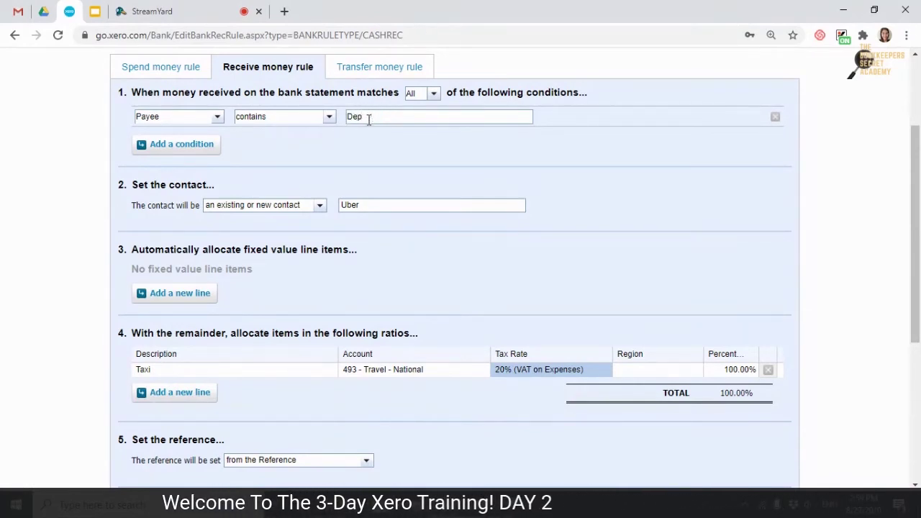
{"action": "left_click", "coordinate": [434, 95]}
{"action": "left_click", "coordinate": [413, 119]}
{"action": "left_click", "coordinate": [219, 118]}
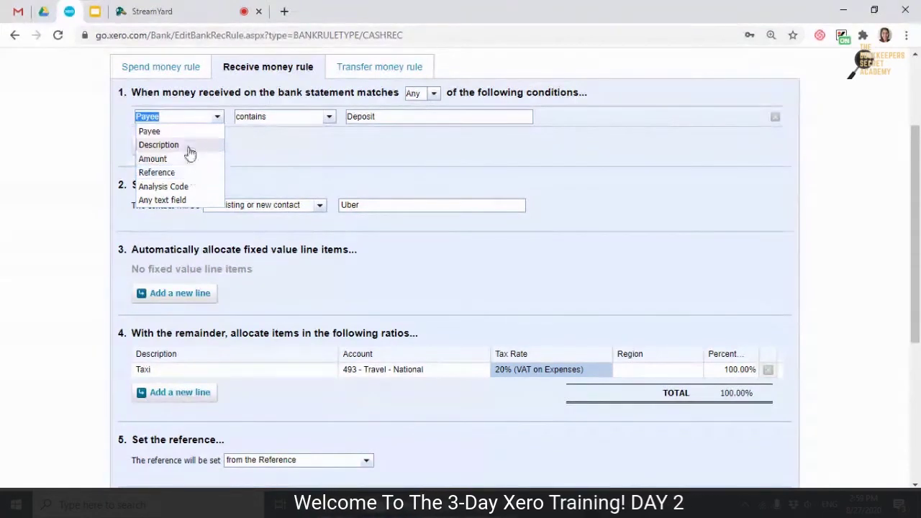
{"action": "left_click", "coordinate": [189, 145]}
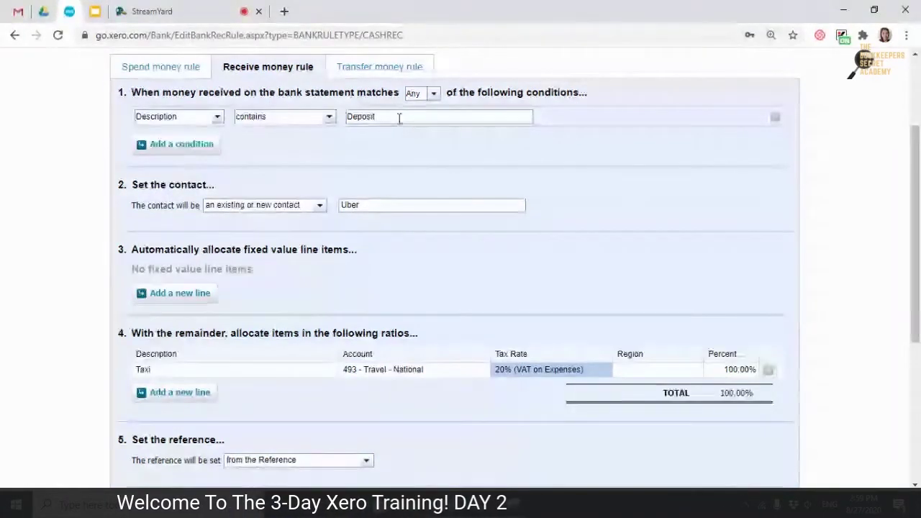
{"action": "type", "text": "Sam Smith"}
- Change the allocation line's description to Sales and its account to 200 - Sales
{"action": "left_click", "coordinate": [253, 374]}
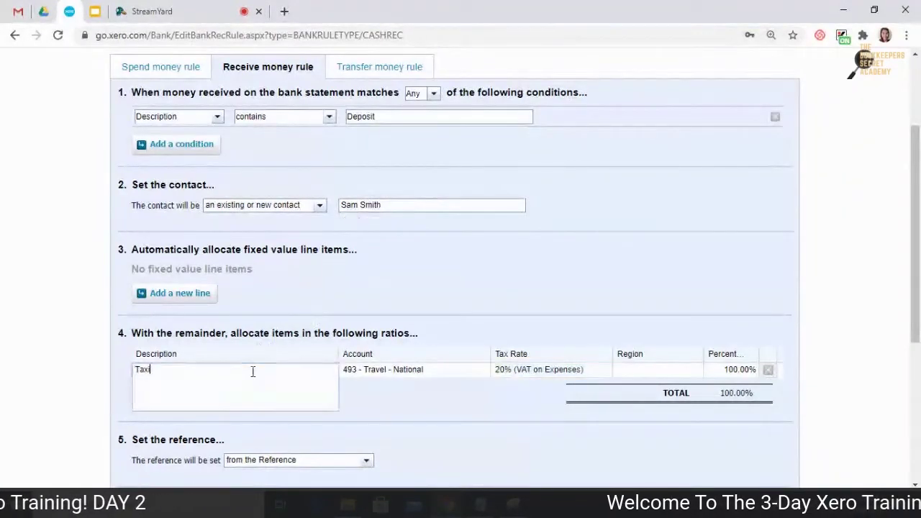
{"action": "left_click_drag", "start_coordinate": [243, 370], "coordinate": [35, 364]}
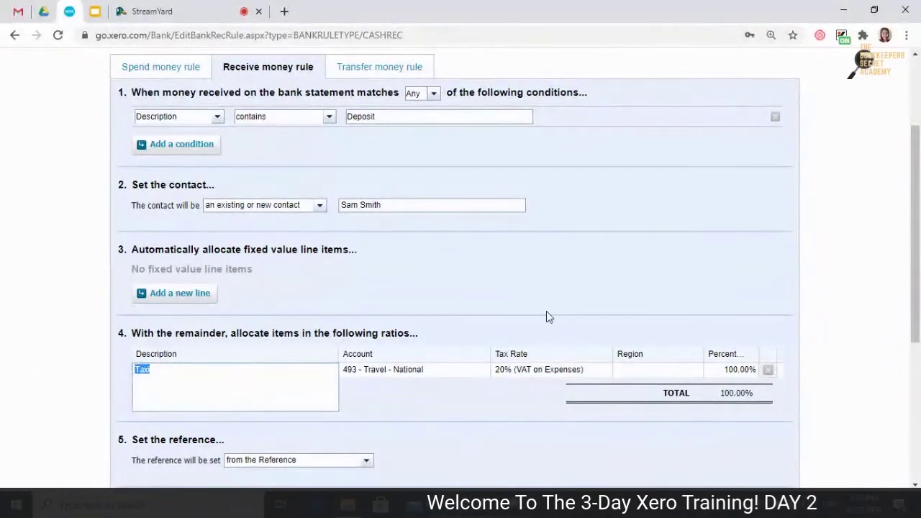
{"action": "key", "text": "BackSpace"}
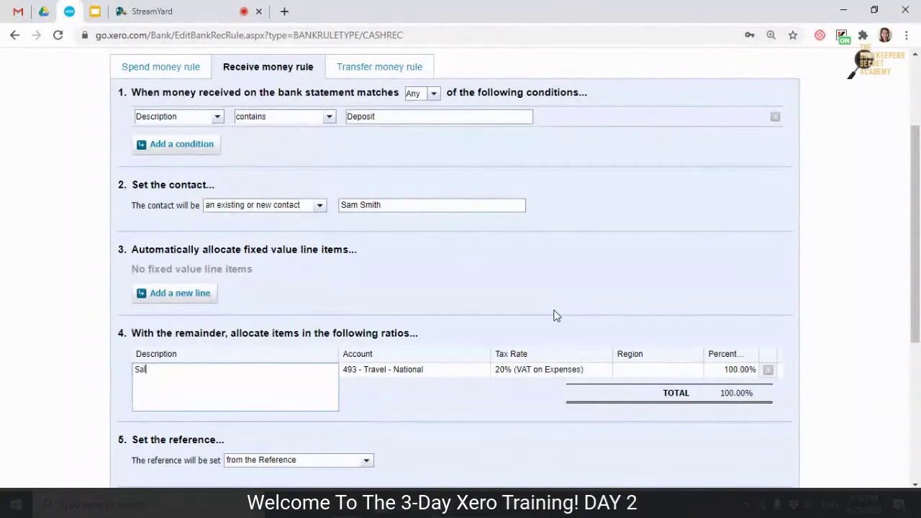
{"action": "left_click", "coordinate": [459, 369]}
{"action": "type", "text": "S"}
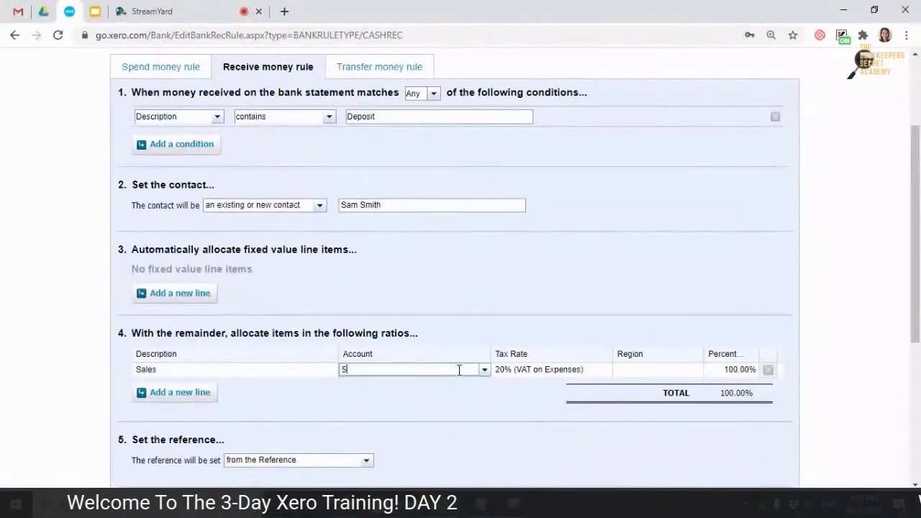
{"action": "type", "text": "a"}
{"action": "left_click", "coordinate": [395, 388]}
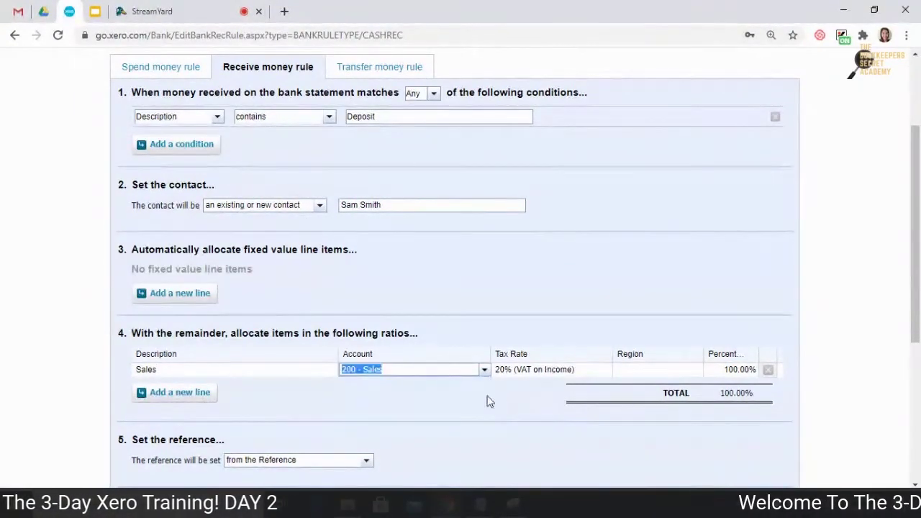
{"action": "key", "text": "Tab"}
- Set the Sales allocation line's region to South
{"action": "left_click", "coordinate": [645, 370]}
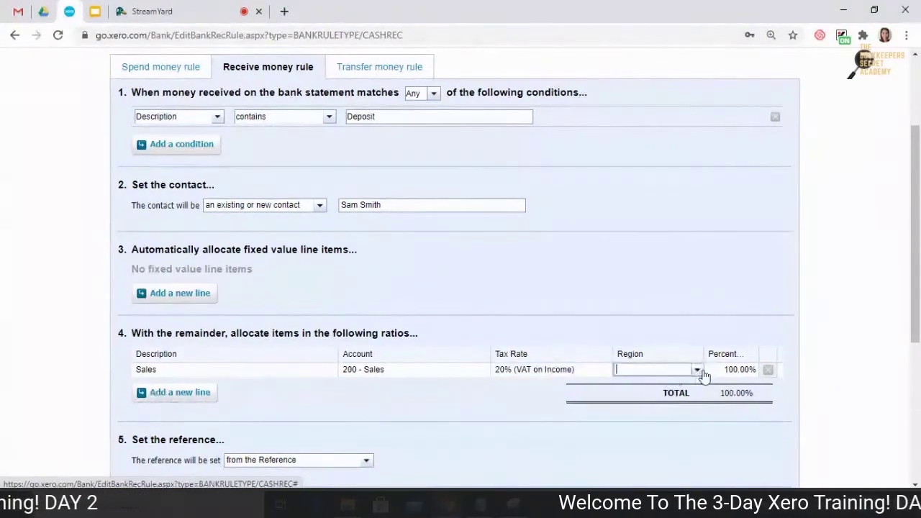
{"action": "left_click", "coordinate": [652, 439]}
{"action": "scroll", "coordinate": [522, 422], "scroll_direction": "down", "scroll_amount": 3}
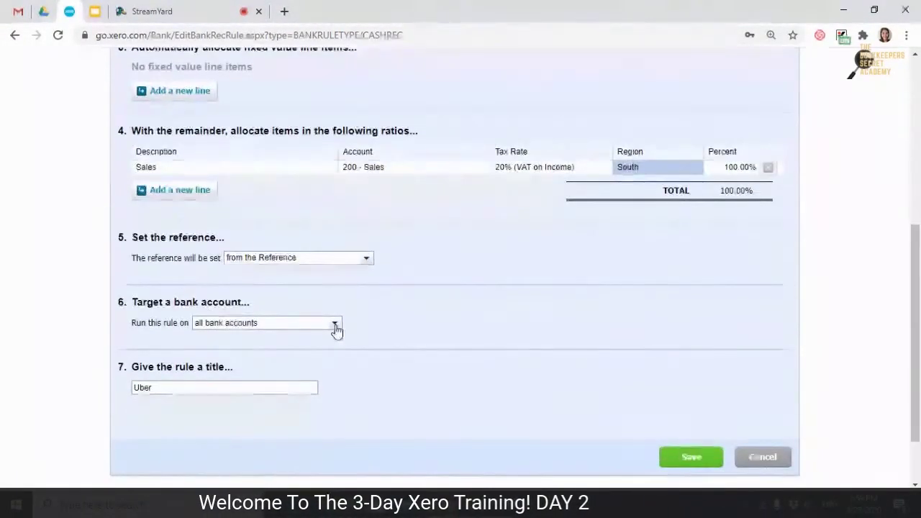
- Run the rule only on HSBC Business 1111 and title it Deposit Sales - 200 - Sales, copying the account name from the allocation line
{"action": "left_click", "coordinate": [335, 325]}
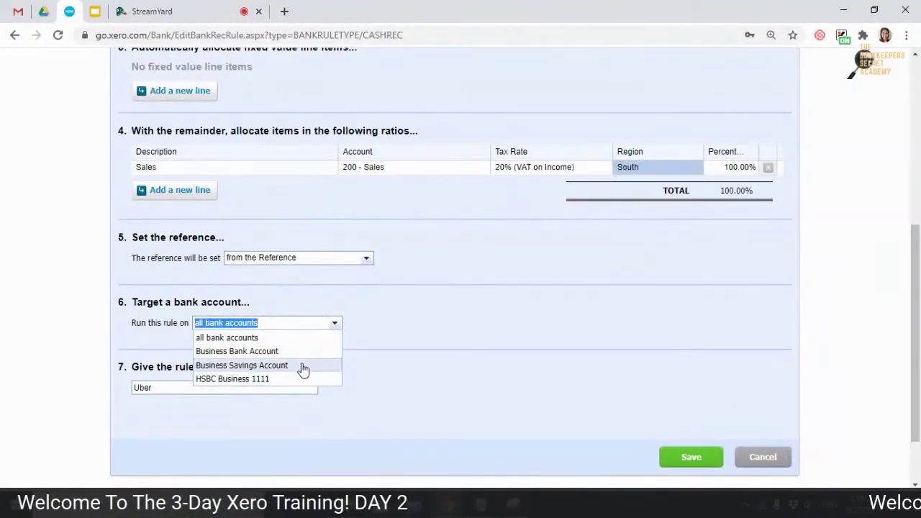
{"action": "left_click", "coordinate": [295, 379]}
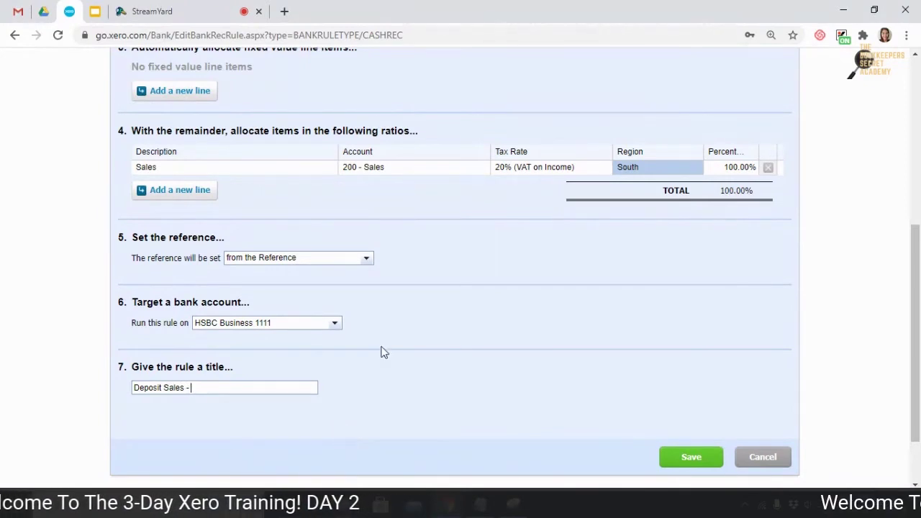
{"action": "left_click", "coordinate": [394, 168]}
{"action": "key", "text": "ctrl+c"}
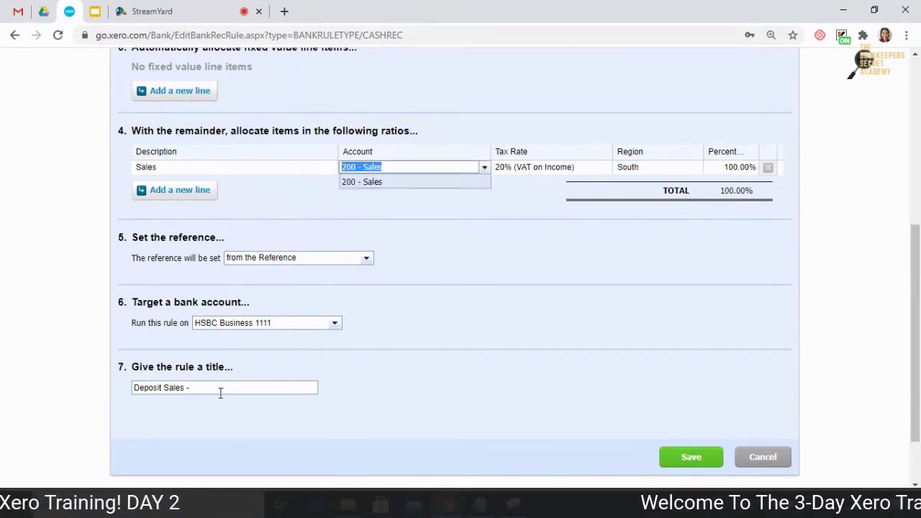
{"action": "left_click", "coordinate": [220, 392]}
{"action": "key", "text": "ctrl+v"}
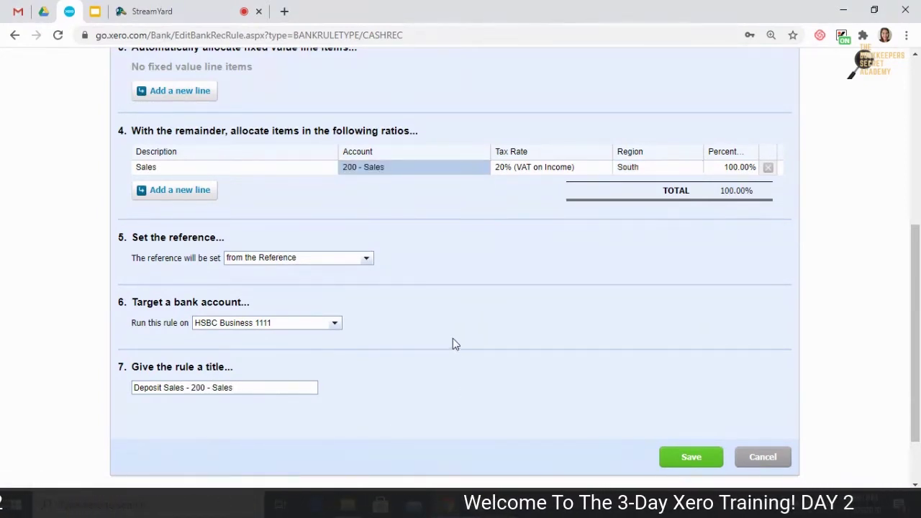
- Add SS after Deposit Sales in the rule's title and save the receive money rule
{"action": "scroll", "coordinate": [441, 188], "scroll_direction": "up", "scroll_amount": 4}
{"action": "scroll", "coordinate": [668, 279], "scroll_direction": "down", "scroll_amount": 4}
{"action": "left_click", "coordinate": [187, 387]}
{"action": "type", "text": "S "}
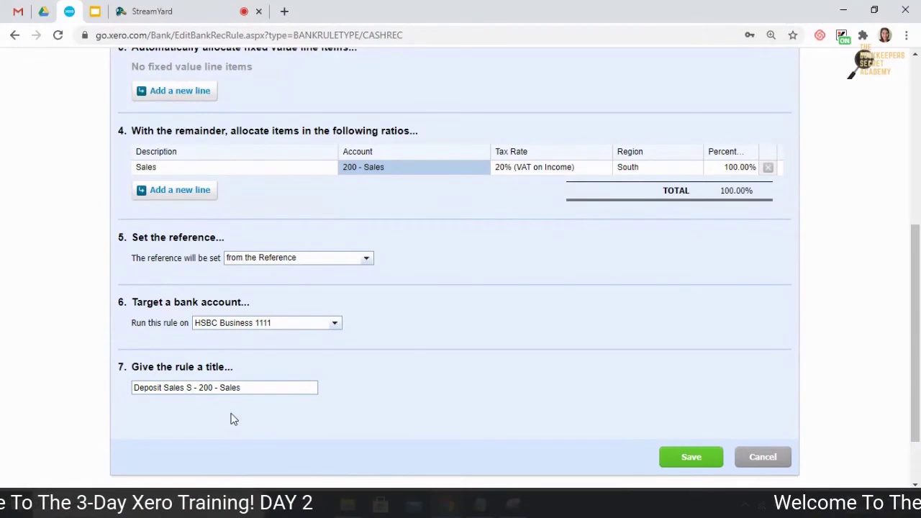
{"action": "type", "text": "S"}
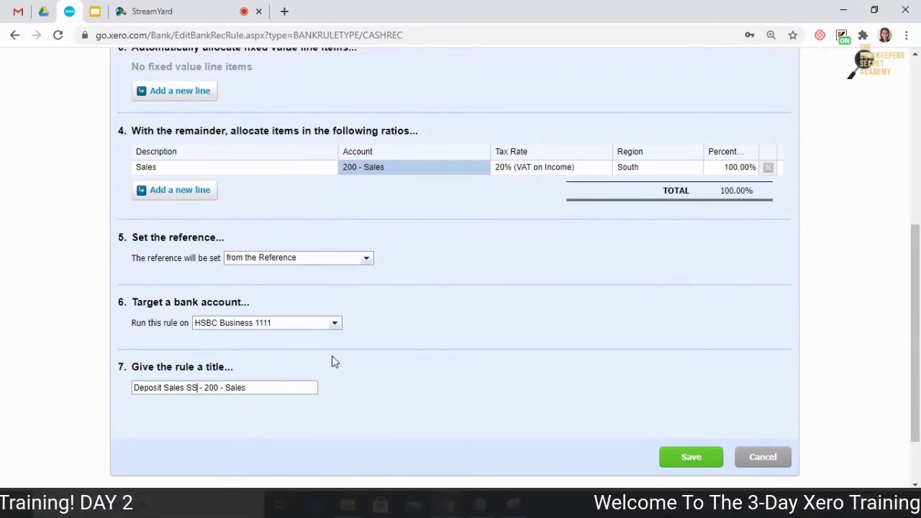
{"action": "scroll", "coordinate": [577, 392], "scroll_direction": "down", "scroll_amount": 1}
{"action": "left_click", "coordinate": [684, 390]}
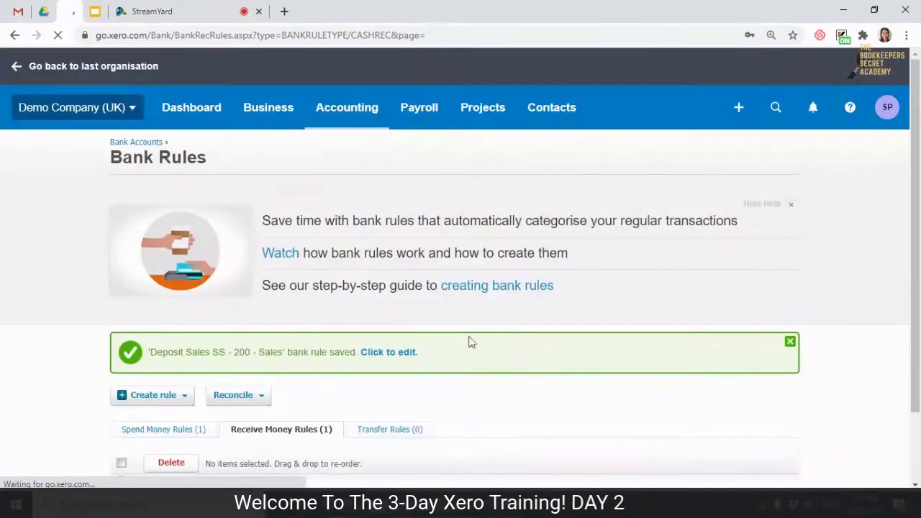
- Start a new transfer money rule and view the account choices for creating the transfer
{"action": "scroll", "coordinate": [381, 344], "scroll_direction": "down", "scroll_amount": 1}
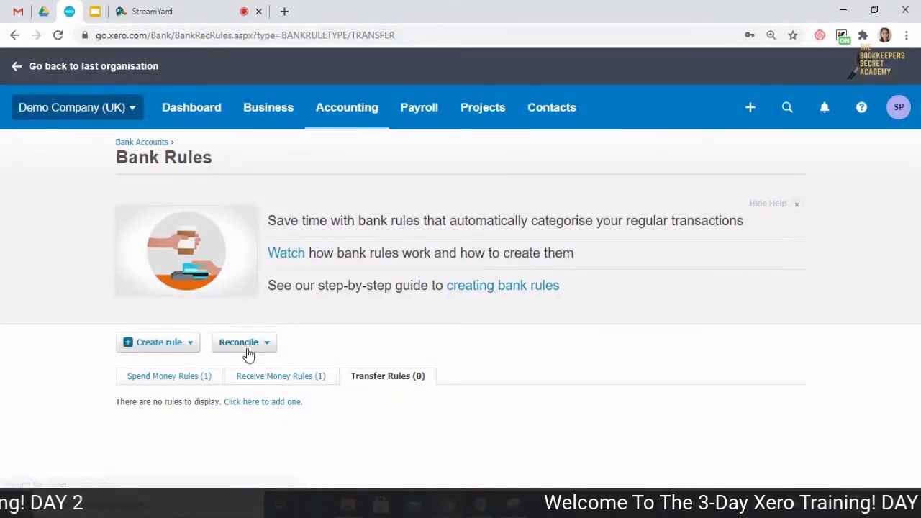
{"action": "left_click", "coordinate": [181, 347]}
{"action": "left_click", "coordinate": [161, 394]}
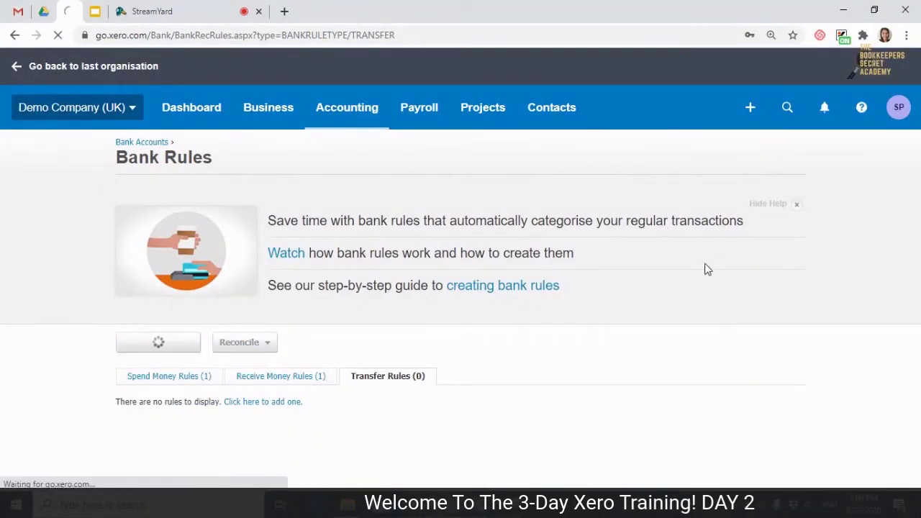
{"action": "scroll", "coordinate": [643, 252], "scroll_direction": "down", "scroll_amount": 2}
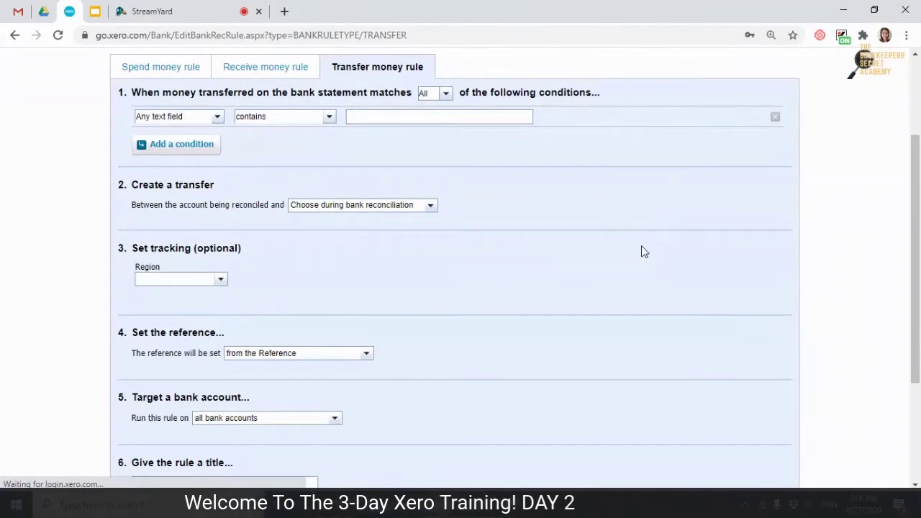
{"action": "scroll", "coordinate": [514, 177], "scroll_direction": "down", "scroll_amount": 1}
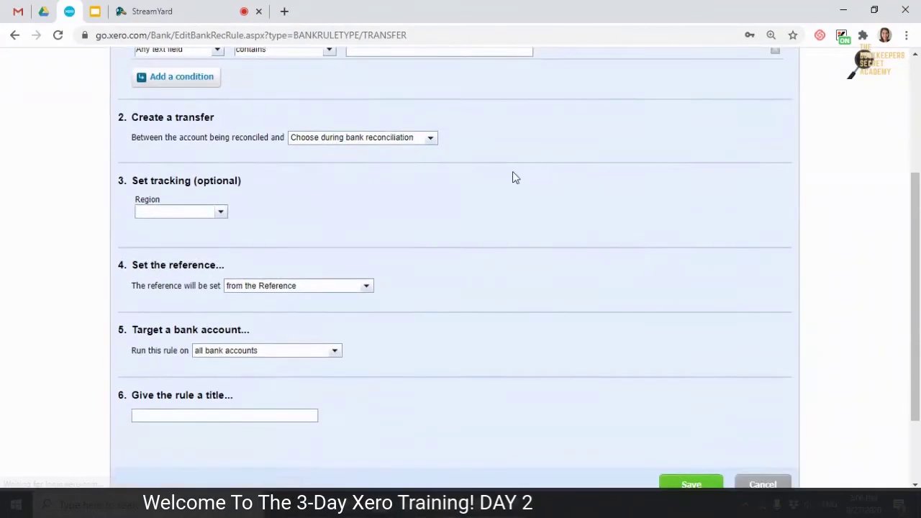
{"action": "left_click", "coordinate": [432, 138]}
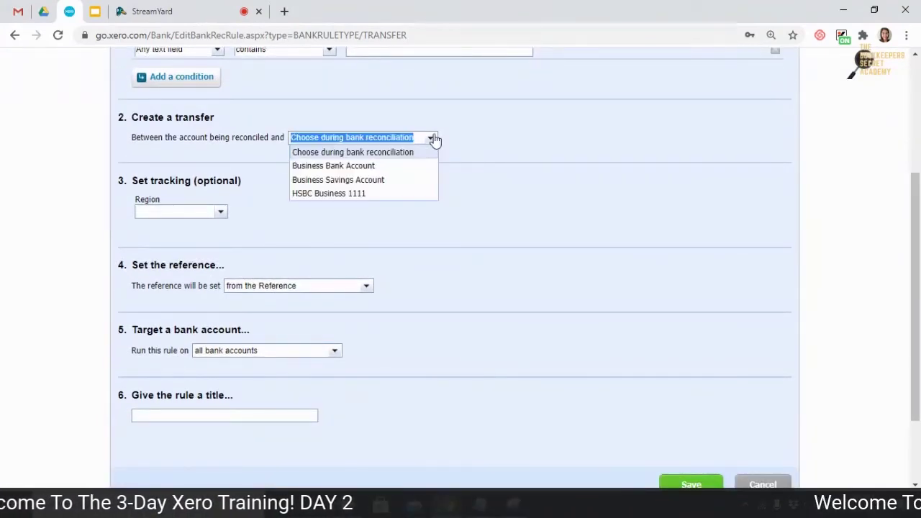
{"action": "left_click", "coordinate": [529, 119]}
{"action": "scroll", "coordinate": [530, 118], "scroll_direction": "up", "scroll_amount": 2}
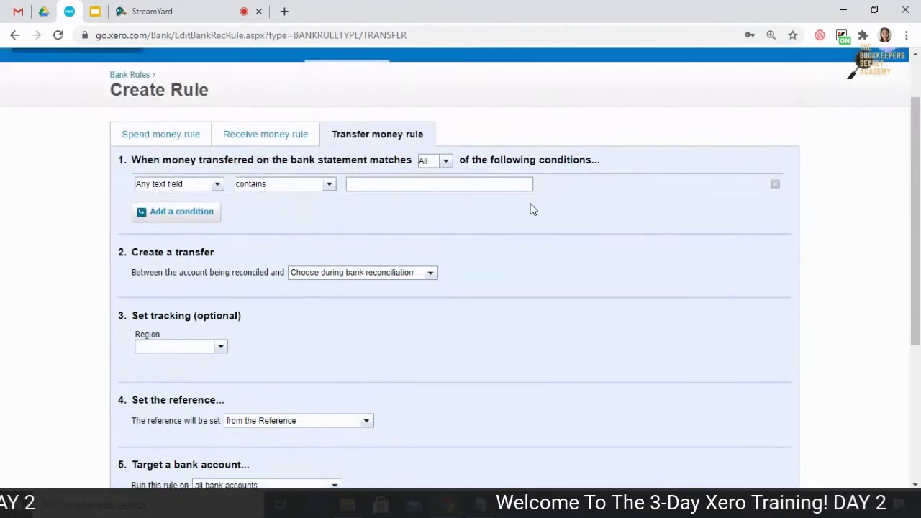
- Examine the transfer rule's condition fields, transfer account, tracking, reference, target bank account and title settings
{"action": "left_click", "coordinate": [216, 183]}
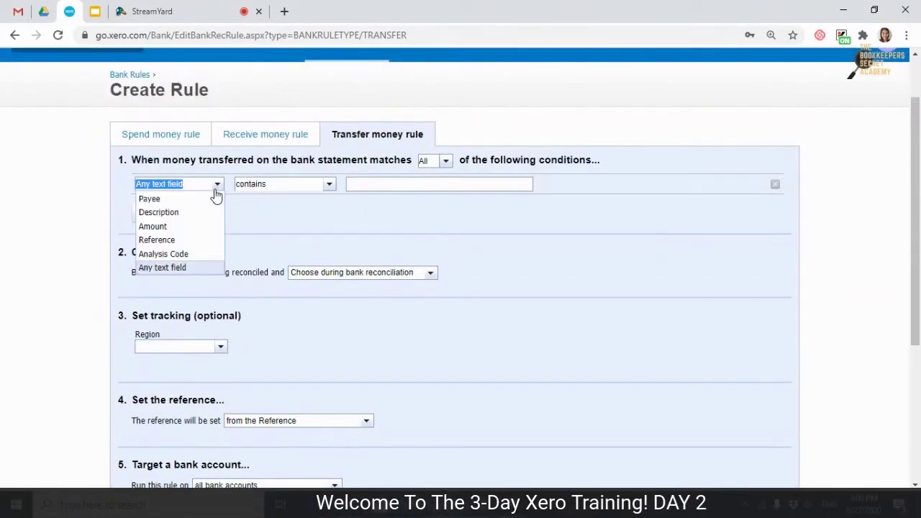
{"action": "left_click", "coordinate": [233, 294]}
{"action": "scroll", "coordinate": [235, 286], "scroll_direction": "down", "scroll_amount": 1}
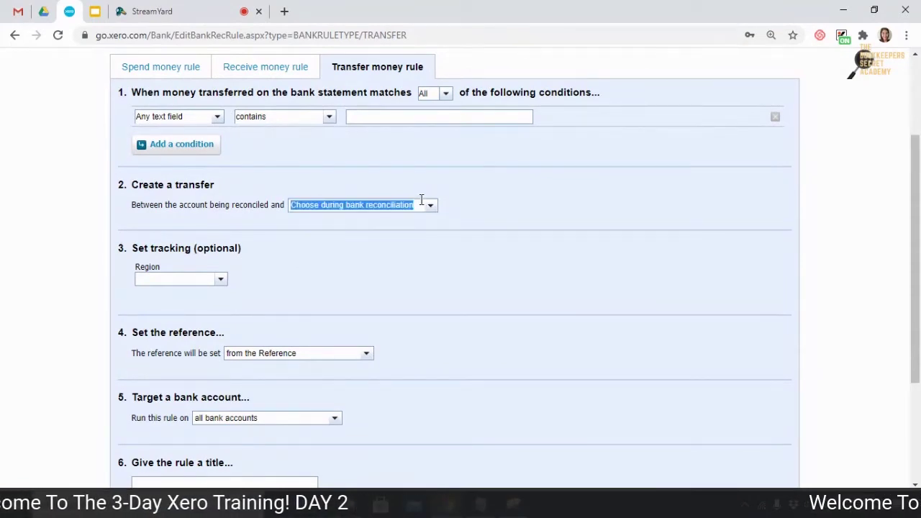
{"action": "left_click", "coordinate": [429, 237]}
{"action": "scroll", "coordinate": [214, 302], "scroll_direction": "down", "scroll_amount": 2}
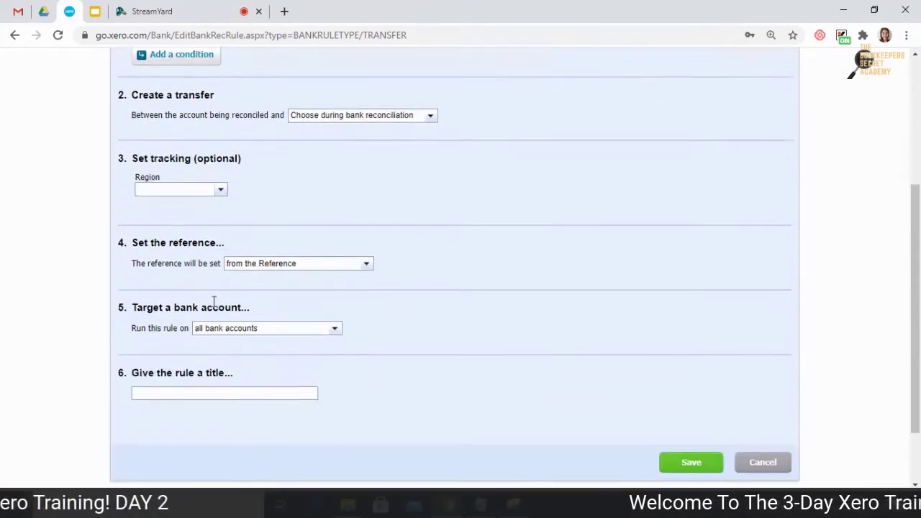
{"action": "key", "text": "Tab"}
{"action": "key", "text": "Tab"}
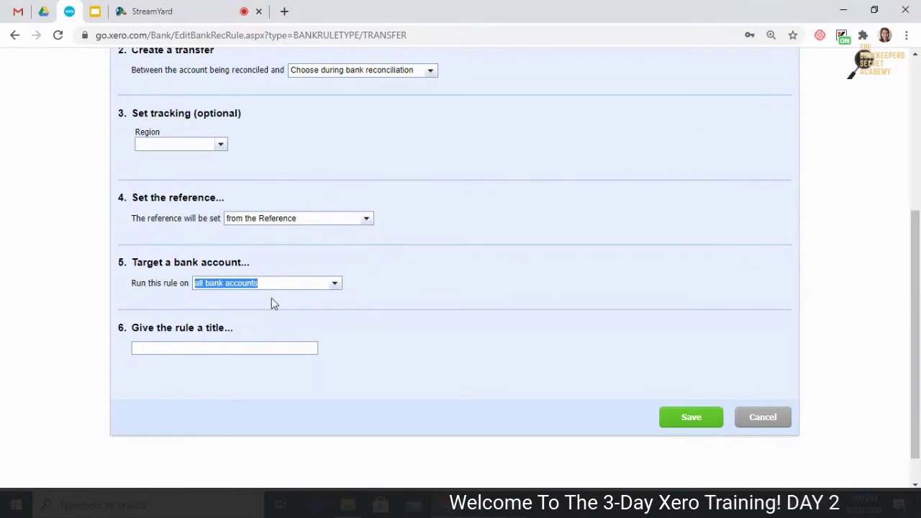
{"action": "left_click", "coordinate": [315, 347]}
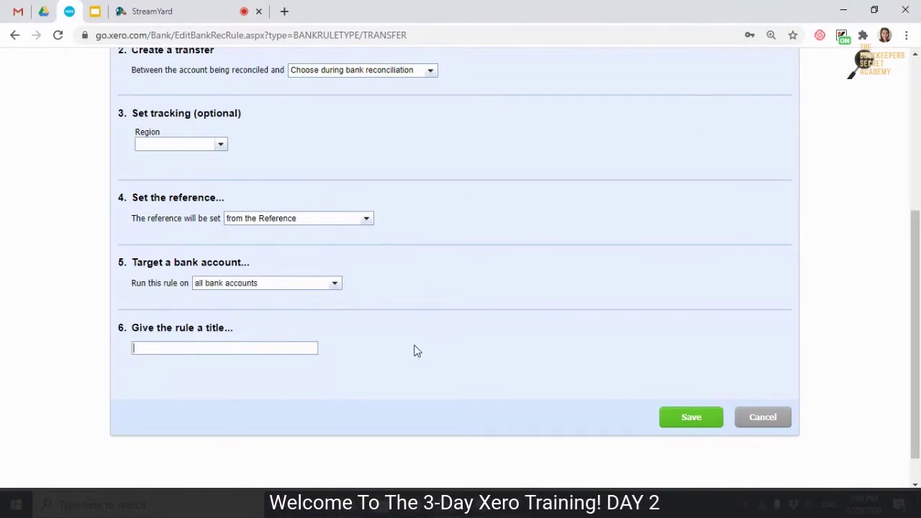
{"action": "scroll", "coordinate": [412, 353], "scroll_direction": "up", "scroll_amount": 4}
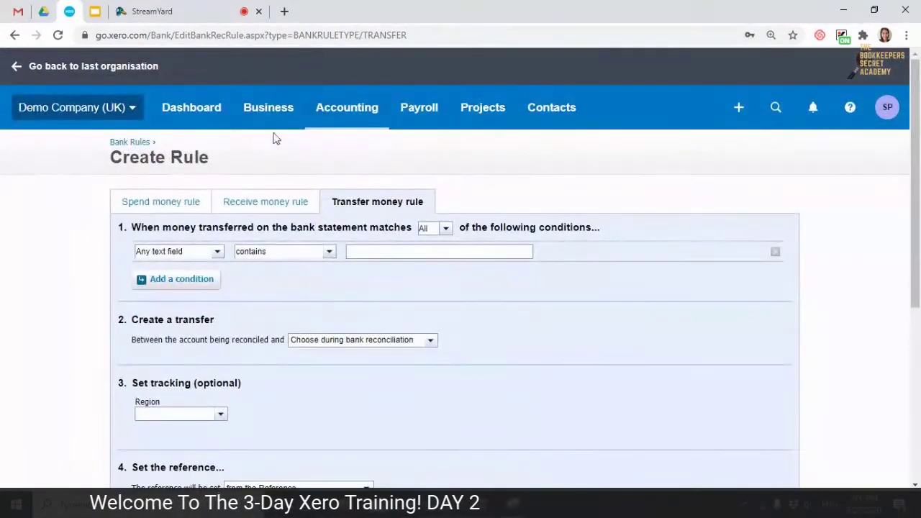
- Look through the Accounting area's entries, including its favourite reports and advanced features
{"action": "left_click", "coordinate": [314, 127]}
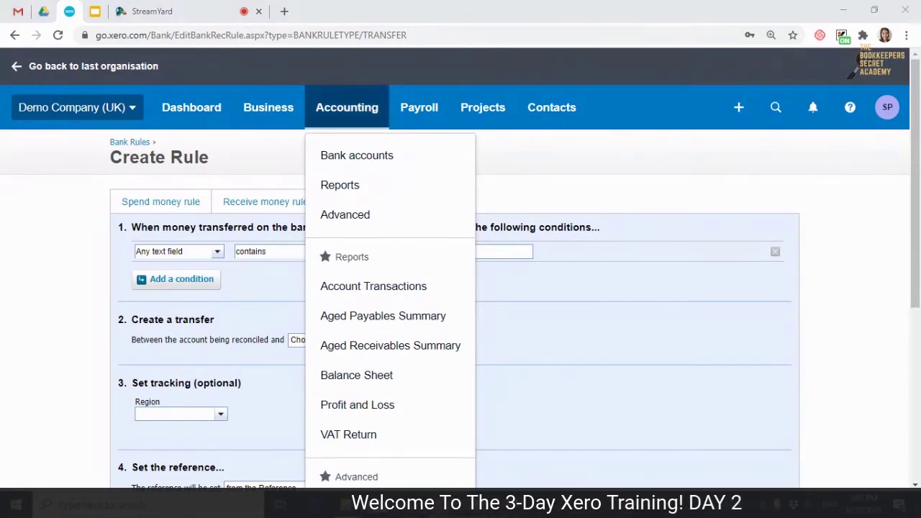
{"action": "left_click", "coordinate": [561, 185]}
{"action": "left_click", "coordinate": [340, 109]}
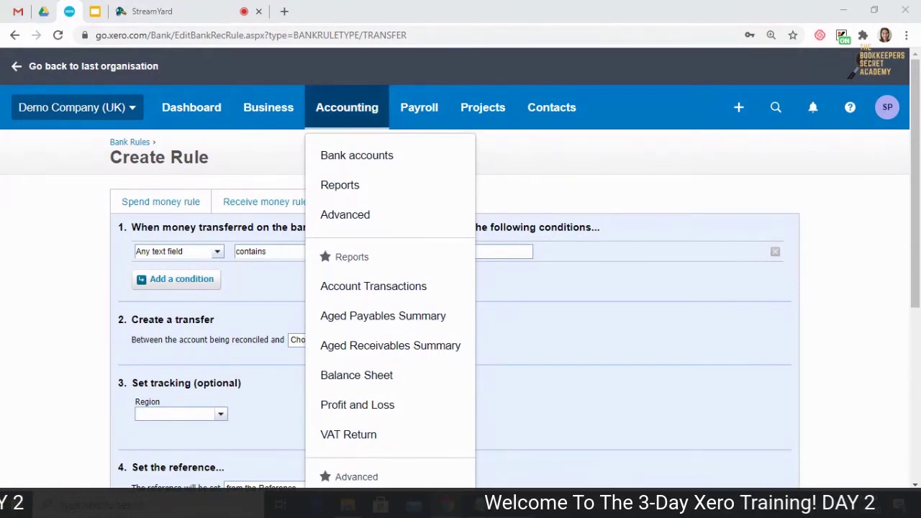
{"action": "left_click", "coordinate": [629, 193]}
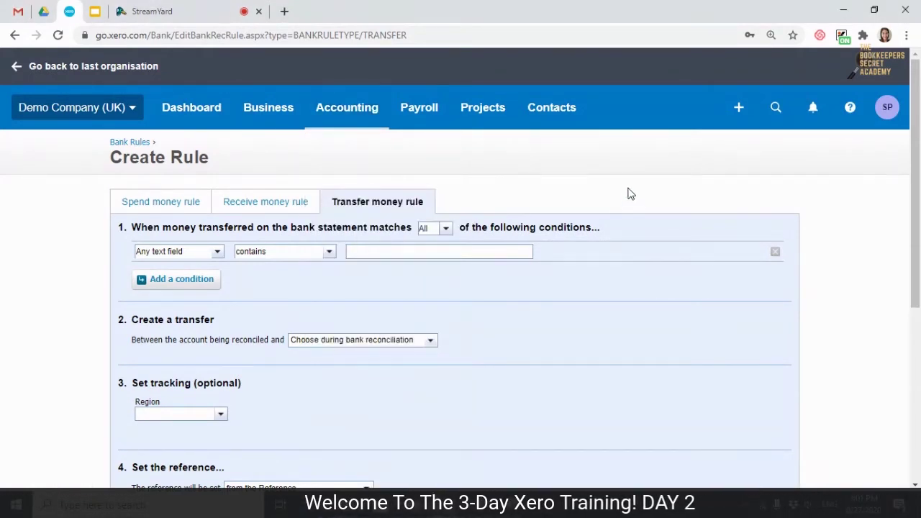
{"action": "left_click", "coordinate": [315, 123]}
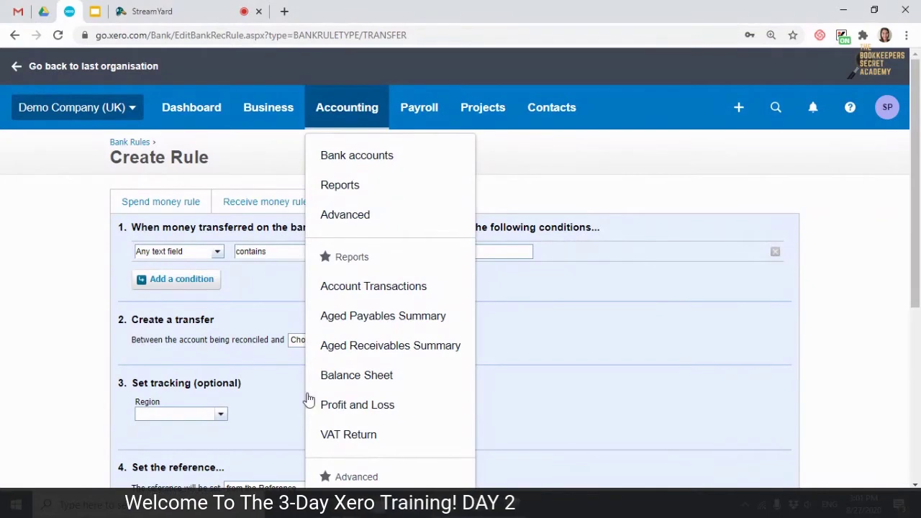
{"action": "scroll", "coordinate": [308, 399], "scroll_direction": "down", "scroll_amount": 4}
{"action": "scroll", "coordinate": [328, 407], "scroll_direction": "up", "scroll_amount": 2}
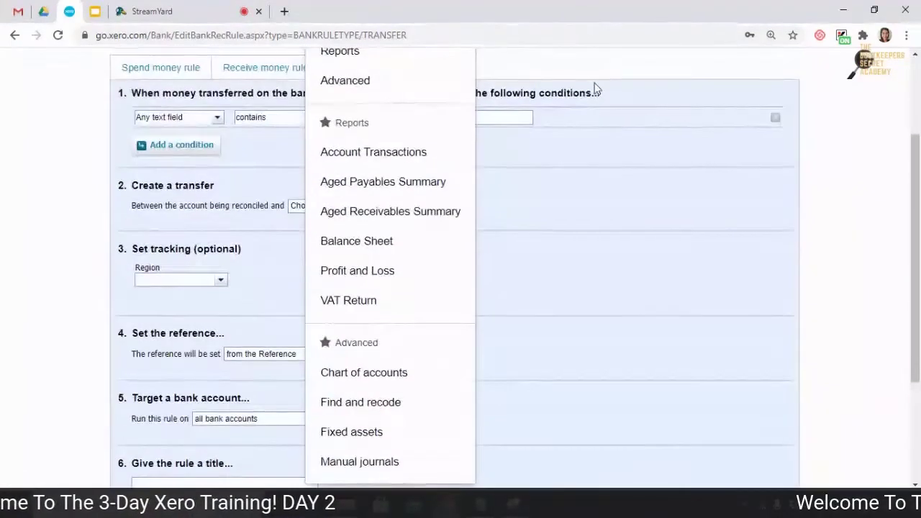
{"action": "scroll", "coordinate": [594, 89], "scroll_direction": "up", "scroll_amount": 2}
{"action": "left_click", "coordinate": [273, 151]}
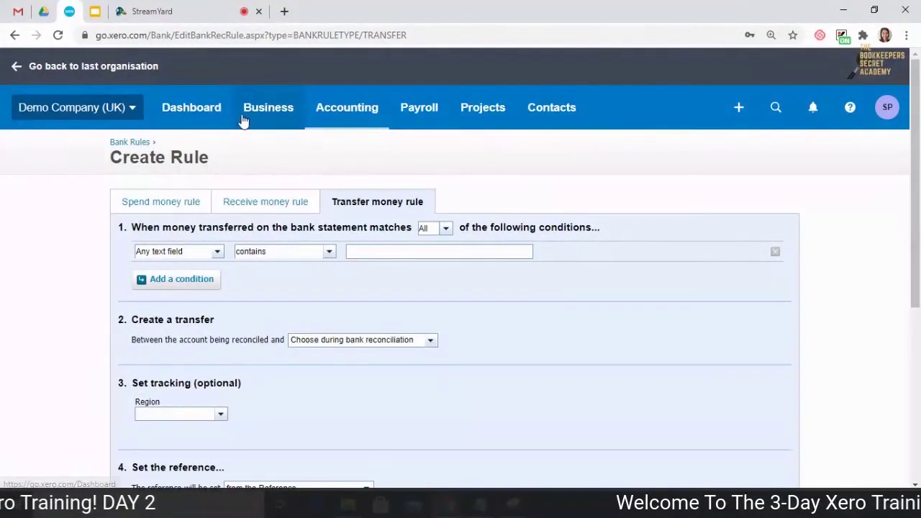
- Open the Reports overview of the accounting area
{"action": "left_click", "coordinate": [338, 121]}
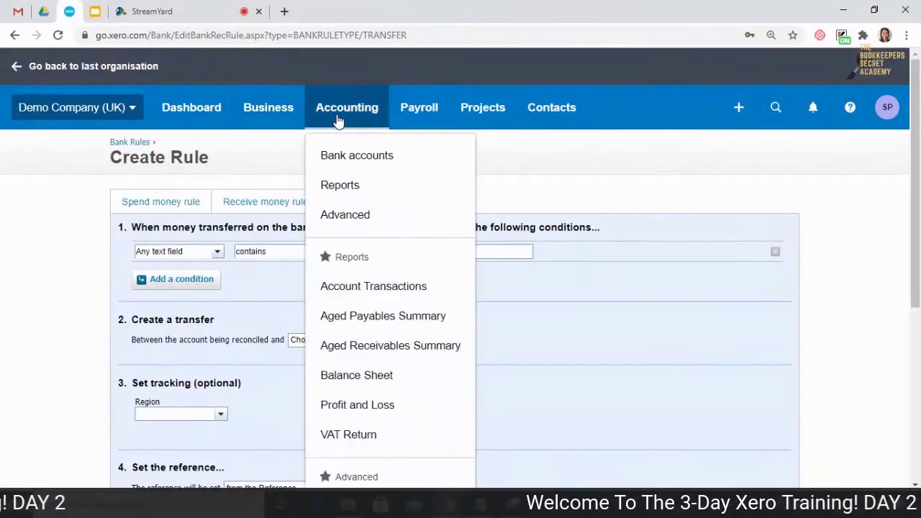
{"action": "left_click", "coordinate": [352, 187]}
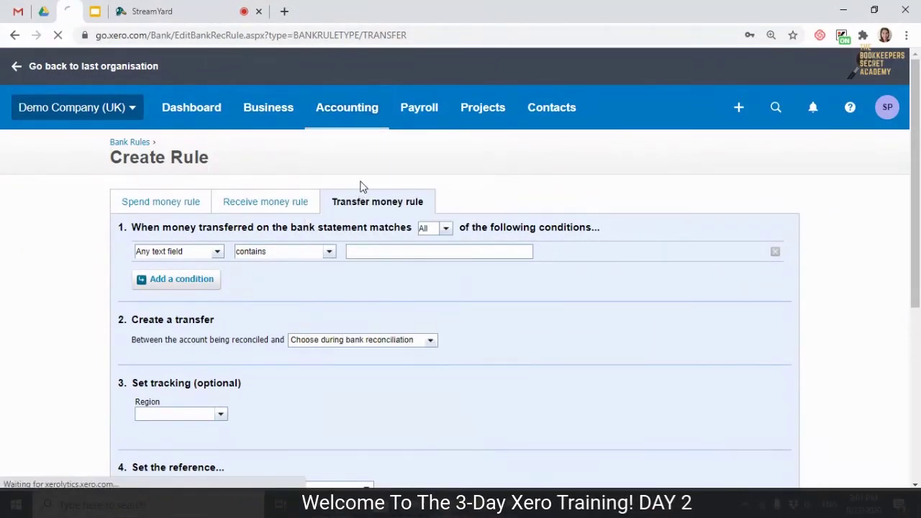
{"action": "left_click", "coordinate": [367, 123]}
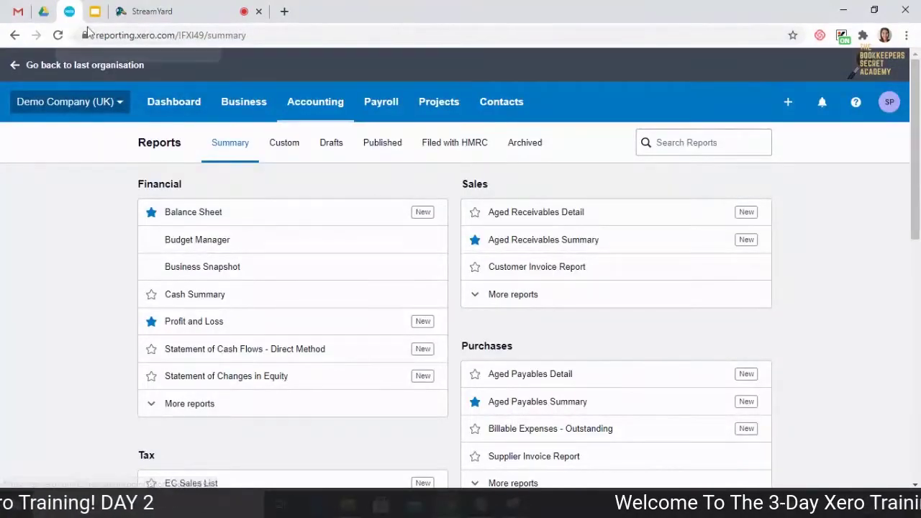
- Open the Advanced accounting page and review its features and settings, focusing on Find and recode
{"action": "left_click", "coordinate": [315, 101]}
{"action": "left_click", "coordinate": [317, 201]}
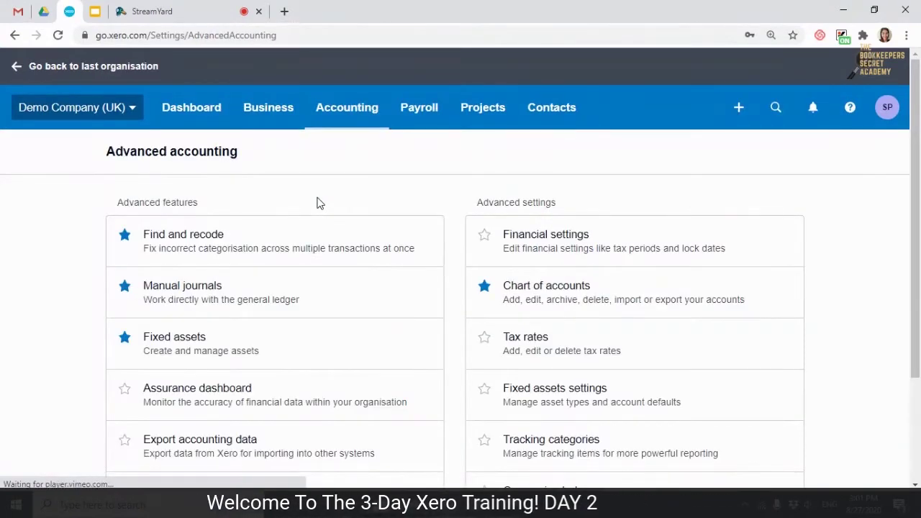
{"action": "scroll", "coordinate": [321, 197], "scroll_direction": "down", "scroll_amount": 1}
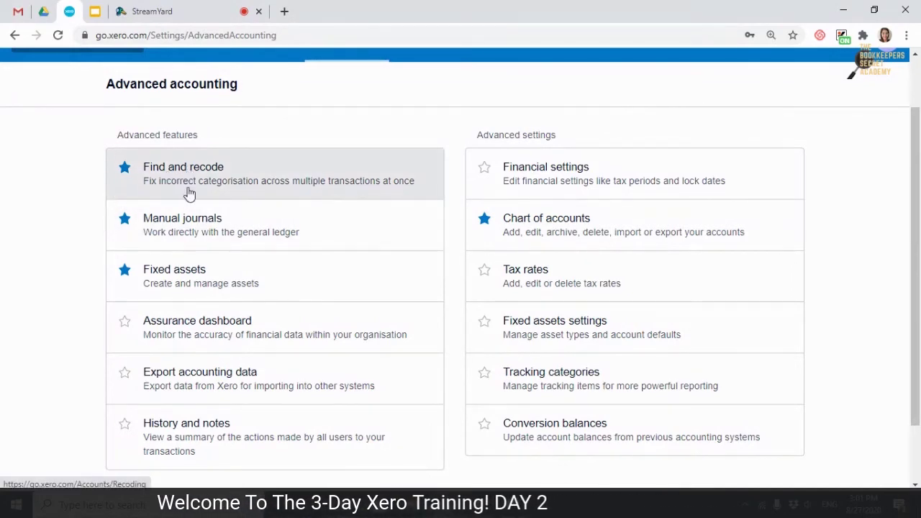
{"action": "scroll", "coordinate": [192, 205], "scroll_direction": "up", "scroll_amount": 1}
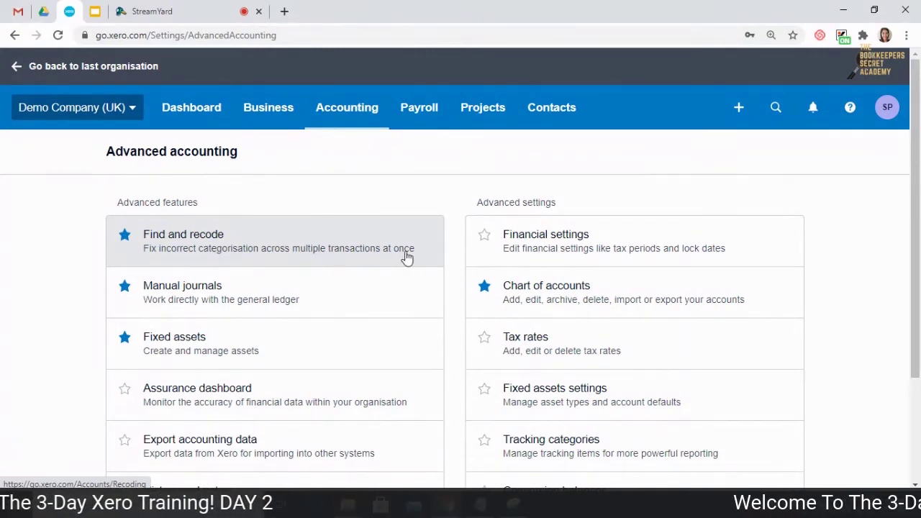
- Start a new Find and recode search with the condition that Account is 200 - Sales
{"action": "left_click", "coordinate": [187, 240]}
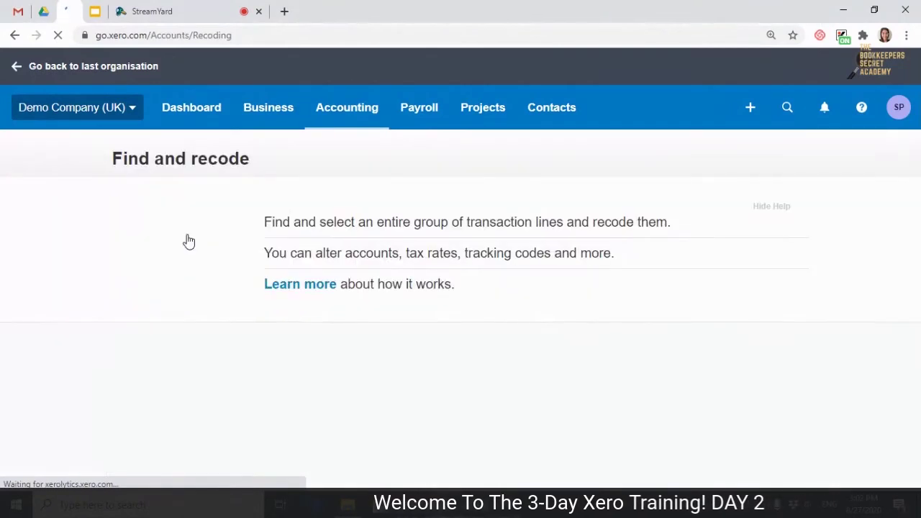
{"action": "scroll", "coordinate": [511, 247], "scroll_direction": "down", "scroll_amount": 1}
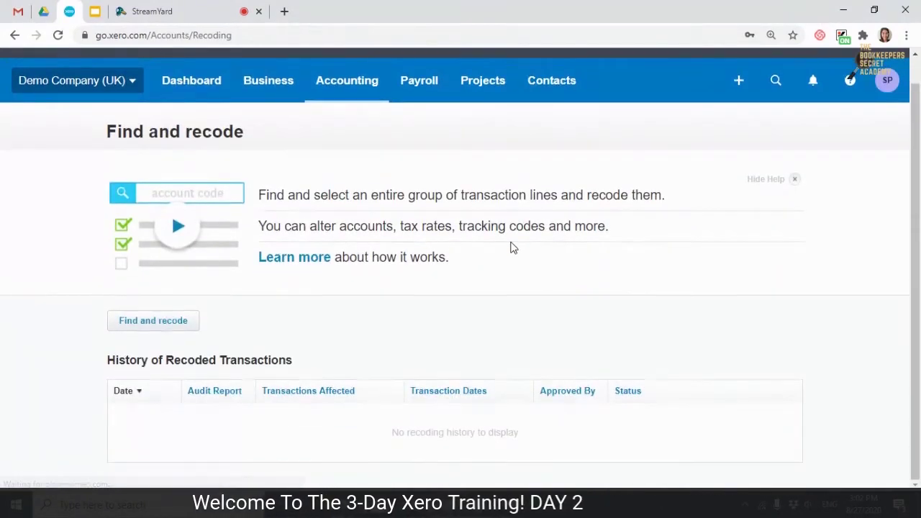
{"action": "left_click", "coordinate": [183, 329]}
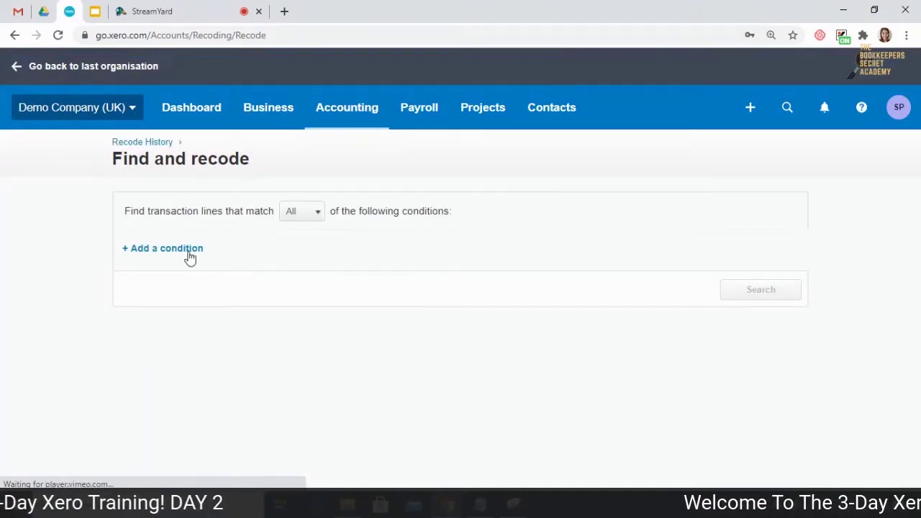
{"action": "left_click", "coordinate": [188, 249]}
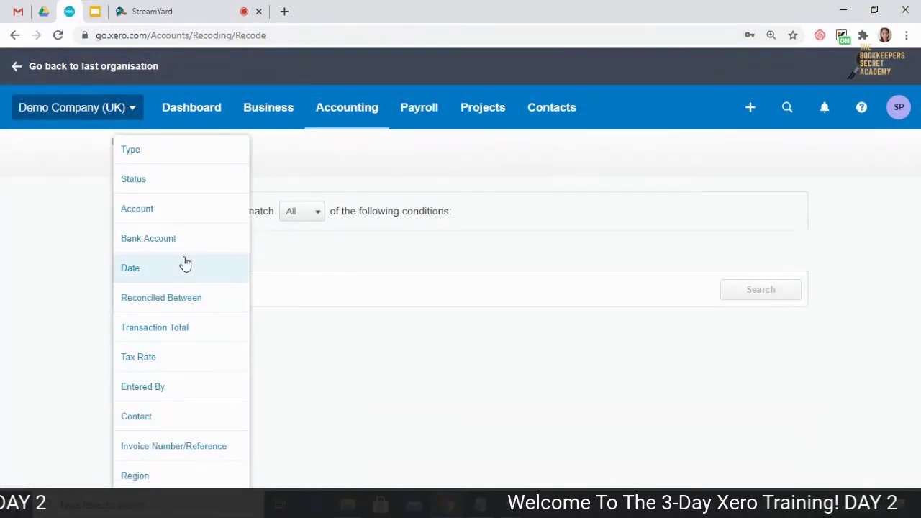
{"action": "left_click", "coordinate": [204, 216]}
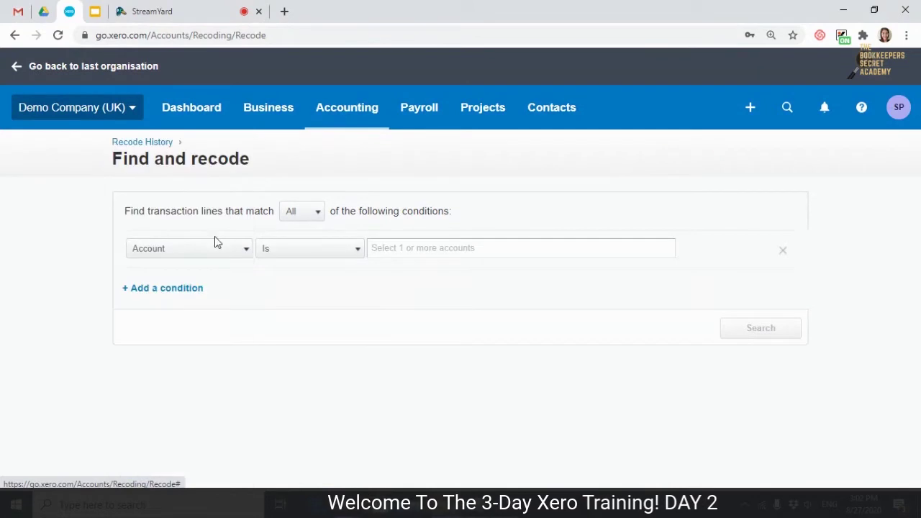
{"action": "left_click", "coordinate": [350, 252]}
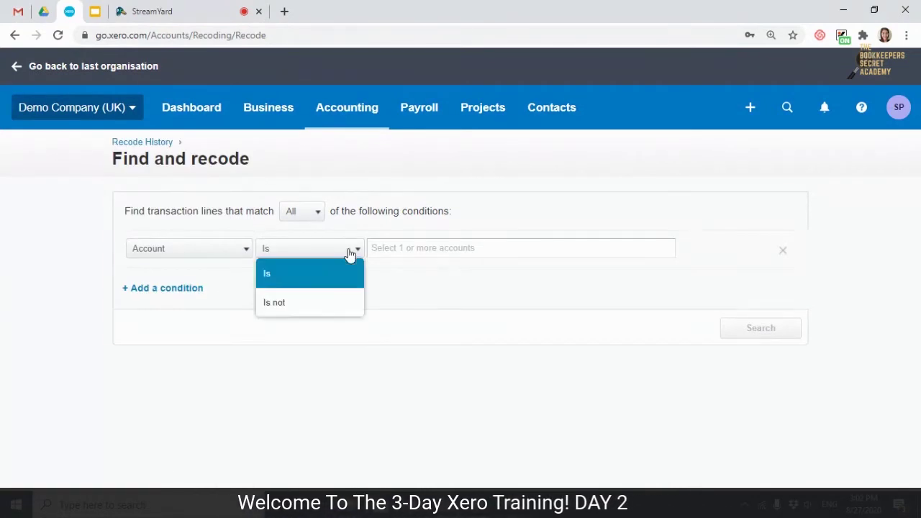
{"action": "left_click", "coordinate": [415, 245]}
{"action": "left_click", "coordinate": [456, 283]}
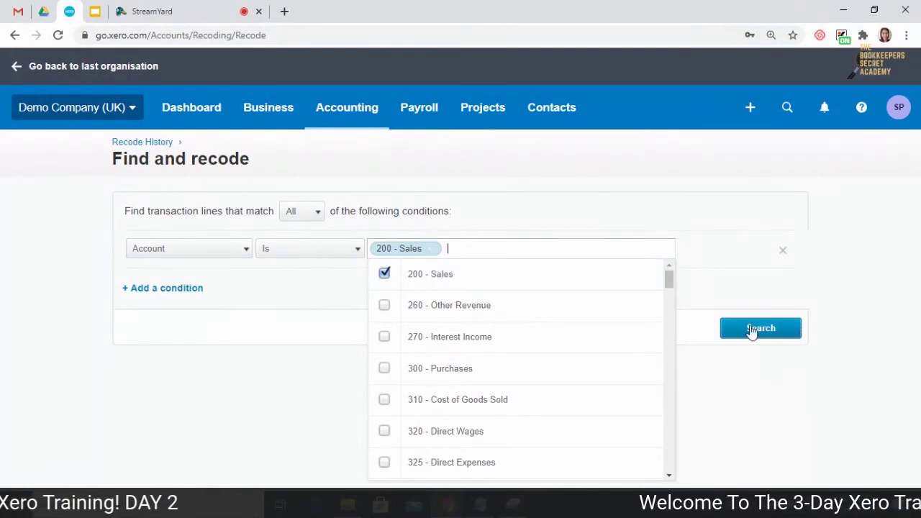
- Add a Date condition to the search with the start date 1 Apr 2020
{"action": "left_click", "coordinate": [169, 288]}
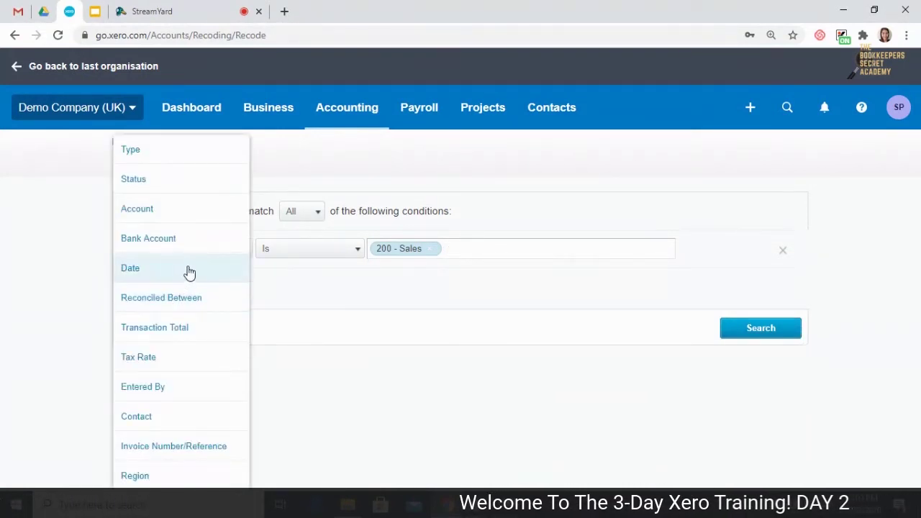
{"action": "left_click", "coordinate": [185, 269]}
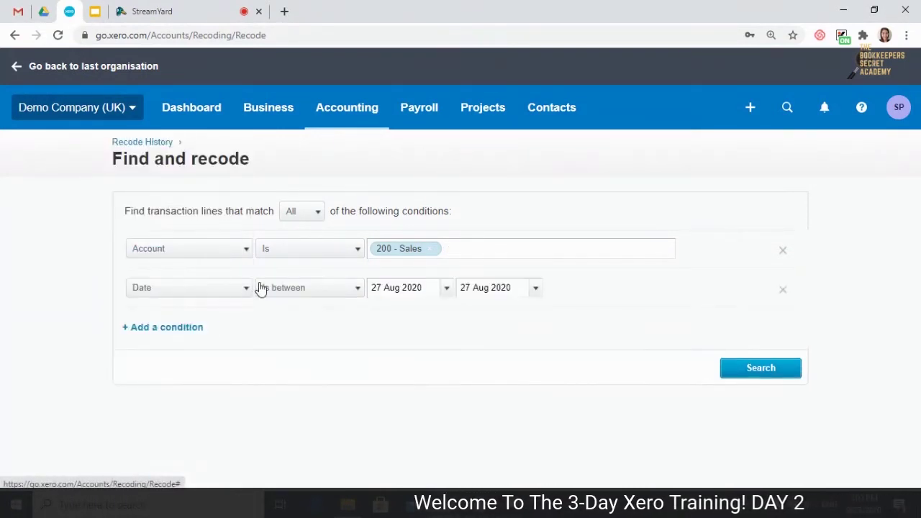
{"action": "left_click", "coordinate": [444, 289]}
{"action": "left_click", "coordinate": [384, 295]}
{"action": "left_click", "coordinate": [384, 295]}
{"action": "left_click", "coordinate": [384, 294]}
{"action": "left_click", "coordinate": [384, 294]}
{"action": "left_click", "coordinate": [499, 346]}
- Set the end date of the range to 30 Jun 2020 and search for matching transaction lines
{"action": "left_click", "coordinate": [535, 288]}
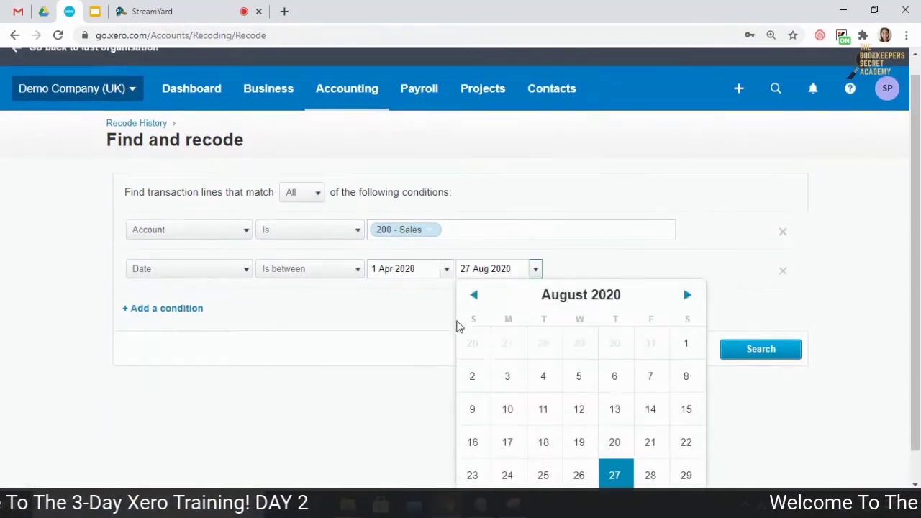
{"action": "left_click", "coordinate": [473, 294]}
{"action": "left_click", "coordinate": [473, 295]}
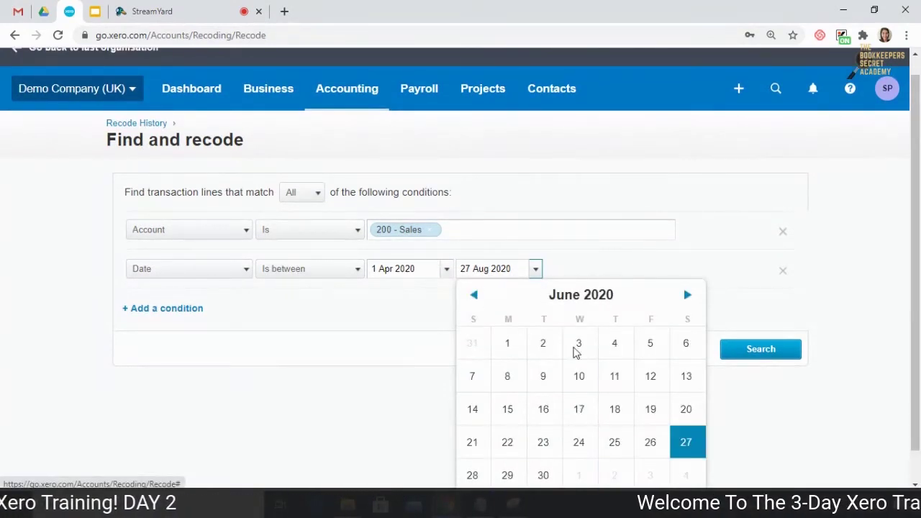
{"action": "left_click", "coordinate": [545, 476]}
{"action": "left_click", "coordinate": [786, 380]}
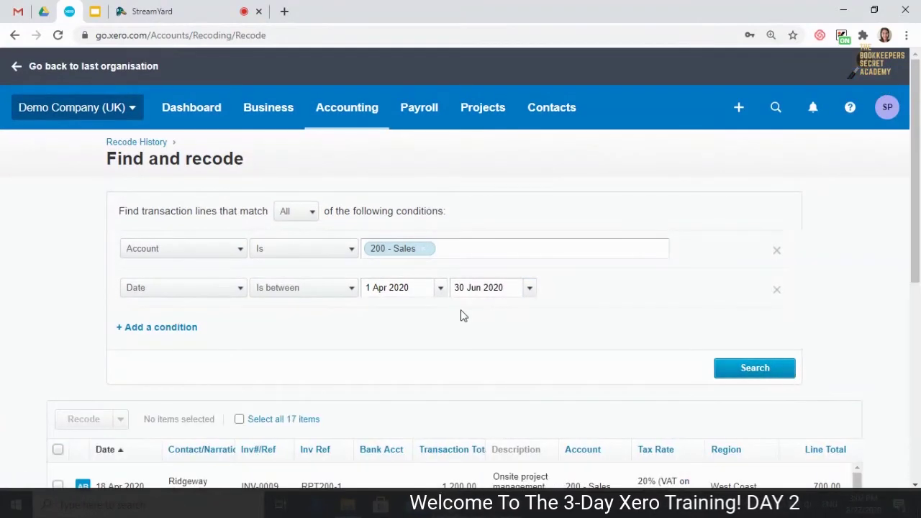
- Examine the matching sales lines, sorting them by contact, and return to the search conditions
{"action": "scroll", "coordinate": [475, 400], "scroll_direction": "down", "scroll_amount": 2}
{"action": "scroll", "coordinate": [475, 401], "scroll_direction": "down", "scroll_amount": 10}
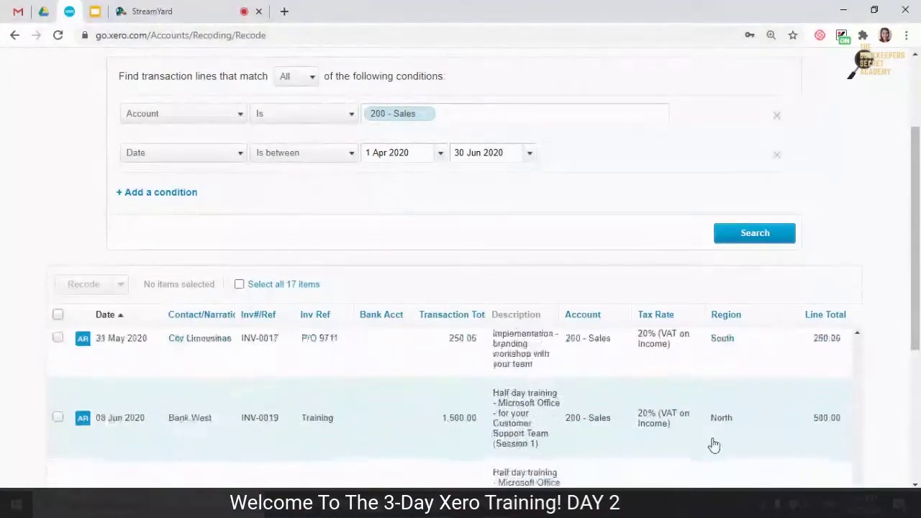
{"action": "left_click_drag", "start_coordinate": [910, 246], "coordinate": [910, 371]}
{"action": "scroll", "coordinate": [444, 384], "scroll_direction": "up", "scroll_amount": 8}
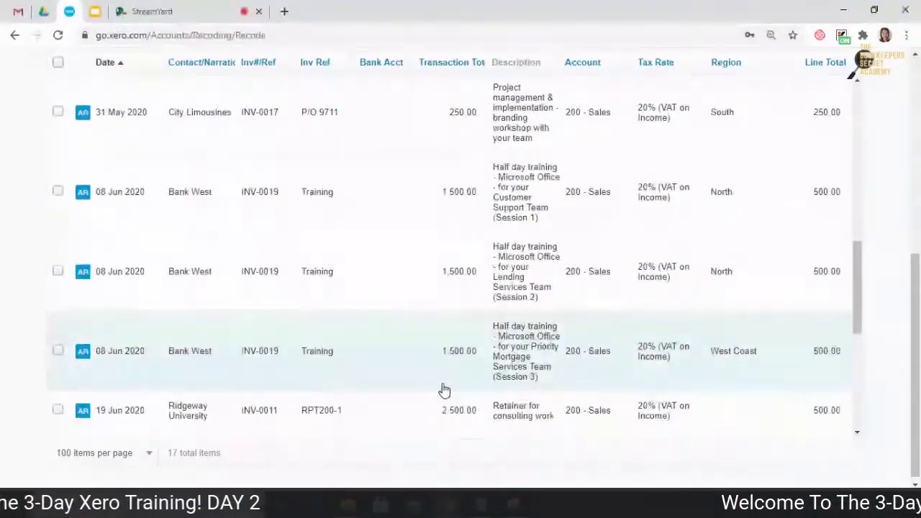
{"action": "scroll", "coordinate": [446, 389], "scroll_direction": "up", "scroll_amount": 5}
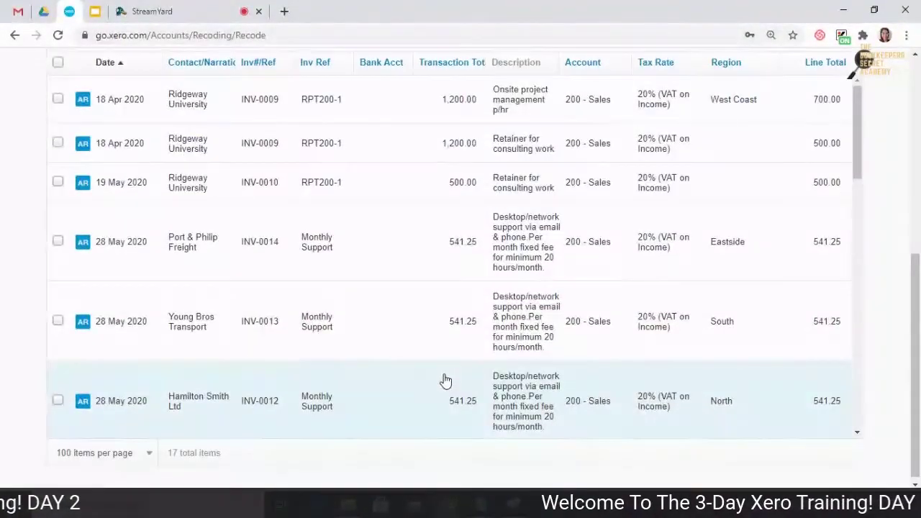
{"action": "scroll", "coordinate": [264, 191], "scroll_direction": "up", "scroll_amount": 2}
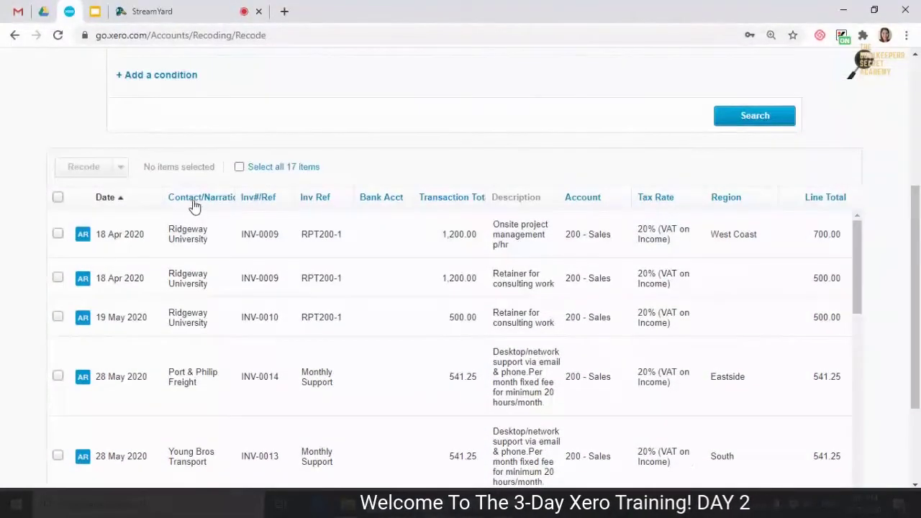
{"action": "scroll", "coordinate": [232, 303], "scroll_direction": "down", "scroll_amount": 5}
{"action": "scroll", "coordinate": [232, 316], "scroll_direction": "down", "scroll_amount": 5}
{"action": "scroll", "coordinate": [228, 360], "scroll_direction": "down", "scroll_amount": 5}
{"action": "scroll", "coordinate": [237, 431], "scroll_direction": "up", "scroll_amount": 8}
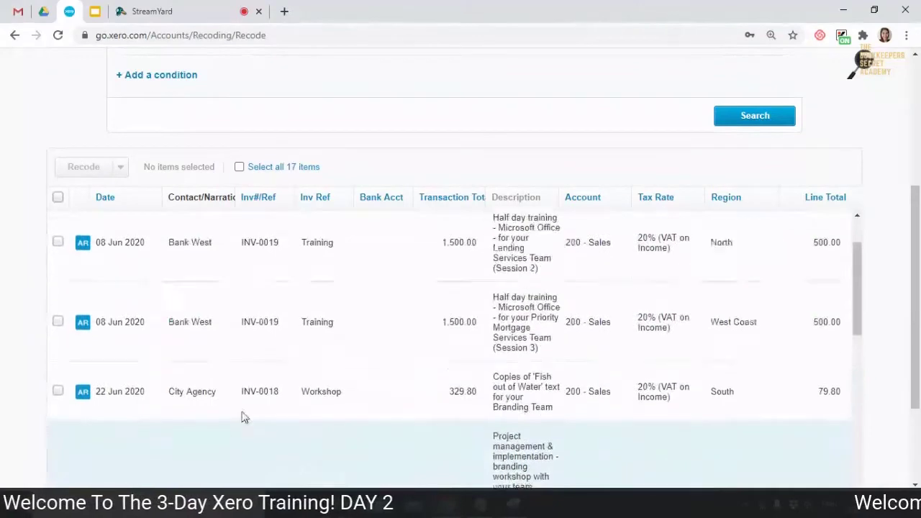
{"action": "scroll", "coordinate": [374, 346], "scroll_direction": "up", "scroll_amount": 3}
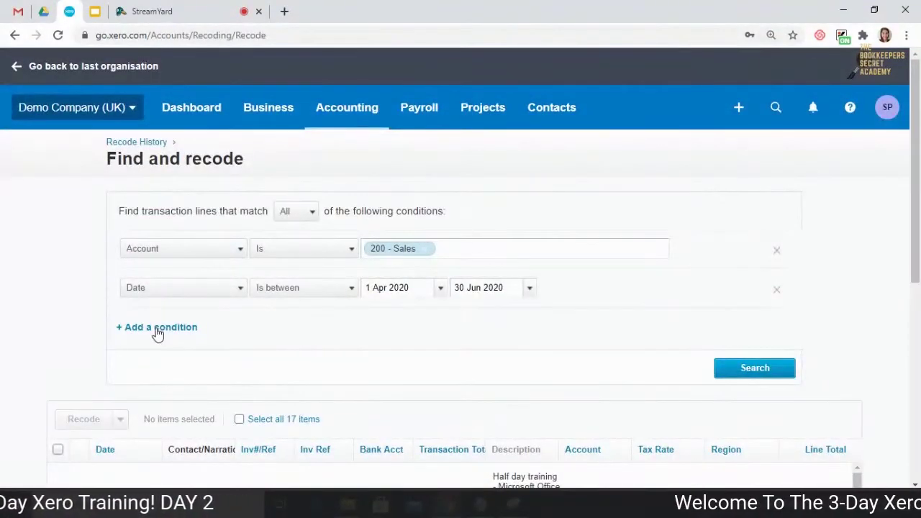
- Add the condition that Contact is Ridgeway Bank and run the search
{"action": "left_click", "coordinate": [157, 328]}
{"action": "scroll", "coordinate": [180, 445], "scroll_direction": "down", "scroll_amount": 1}
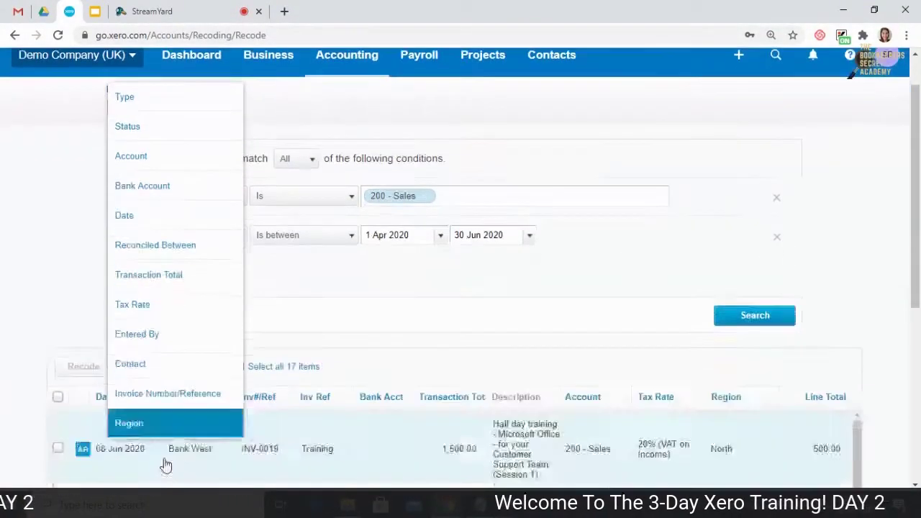
{"action": "left_click", "coordinate": [175, 353]}
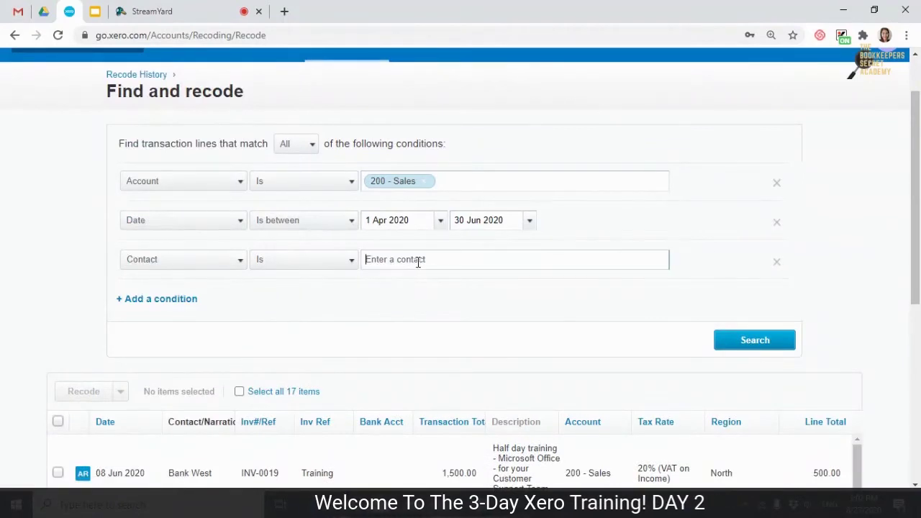
{"action": "type", "text": "rid"}
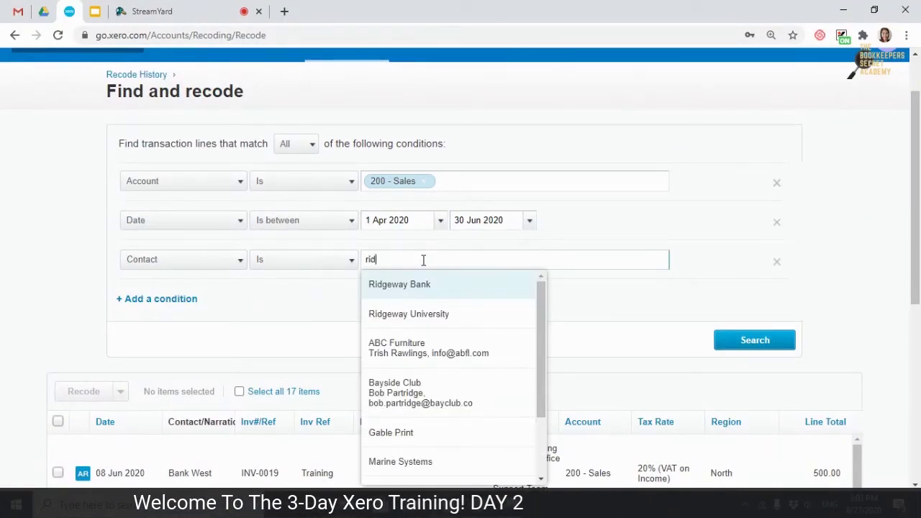
{"action": "left_click", "coordinate": [425, 284]}
{"action": "left_click", "coordinate": [788, 348]}
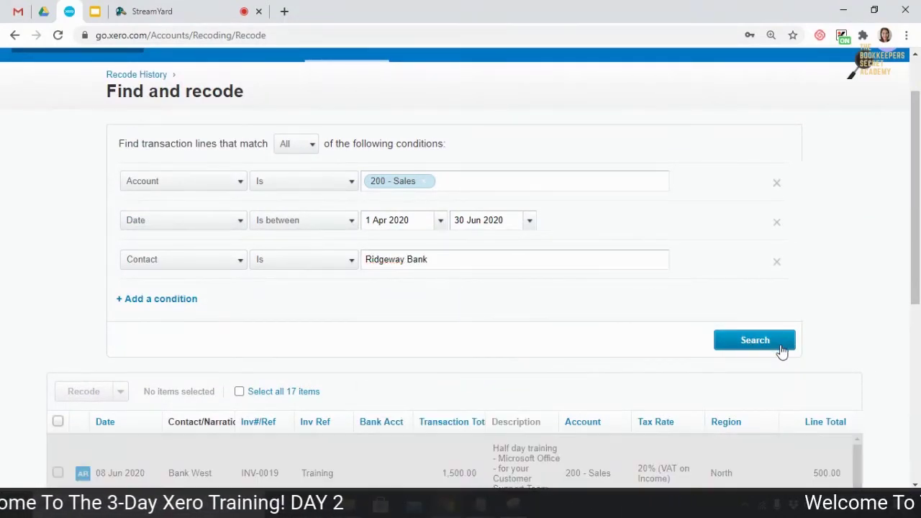
- Set the start date of the range to 1 May 2020 and repeat the search
{"action": "scroll", "coordinate": [448, 324], "scroll_direction": "down", "scroll_amount": 1}
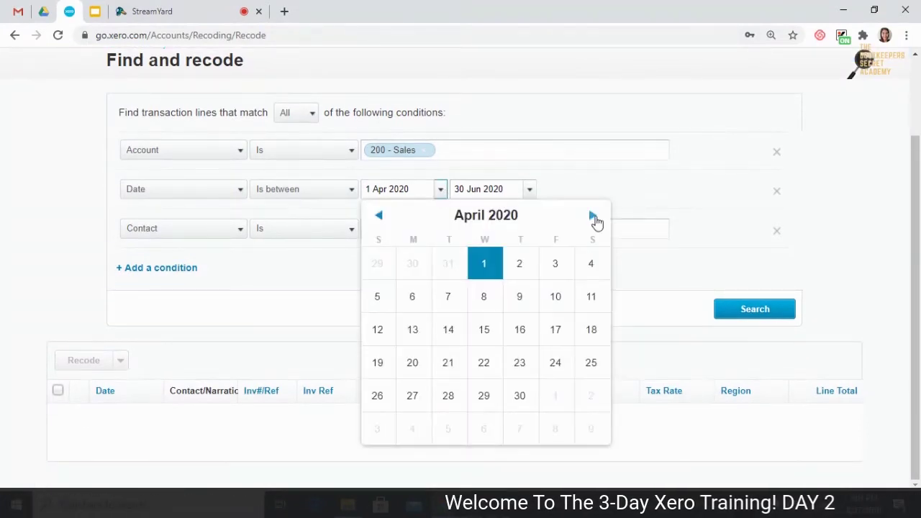
{"action": "left_click", "coordinate": [591, 216]}
{"action": "left_click", "coordinate": [554, 268]}
{"action": "left_click", "coordinate": [778, 315]}
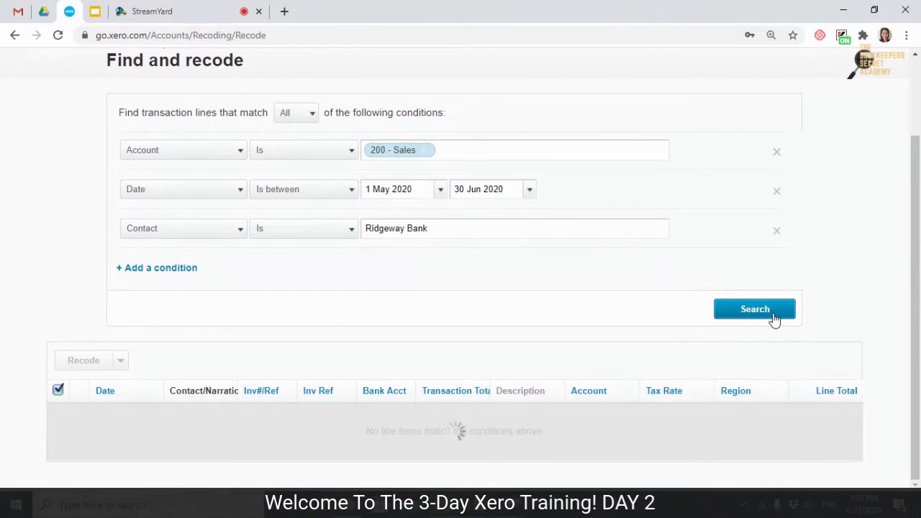
- Set the start date's year to 2018, giving 1 May 2018, and repeat the search
{"action": "left_click", "coordinate": [529, 191]}
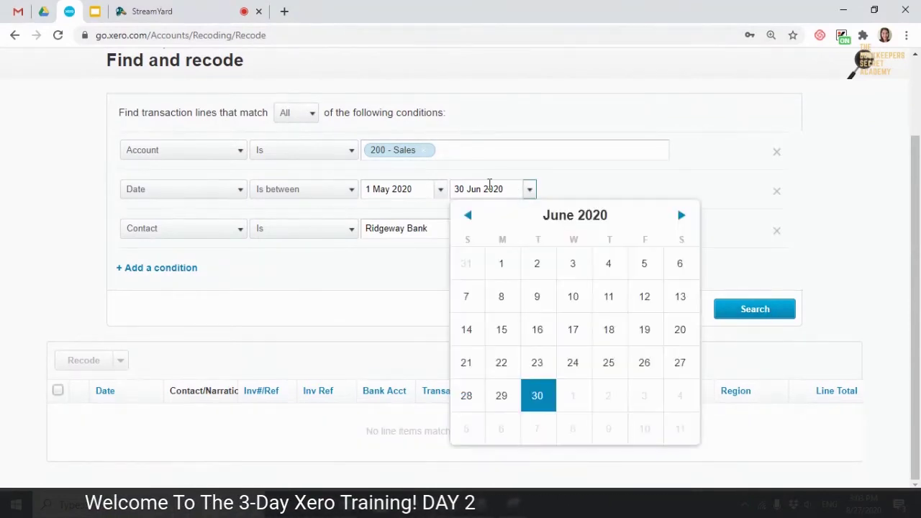
{"action": "left_click", "coordinate": [413, 191]}
{"action": "type", "text": "18"}
{"action": "left_click", "coordinate": [758, 311]}
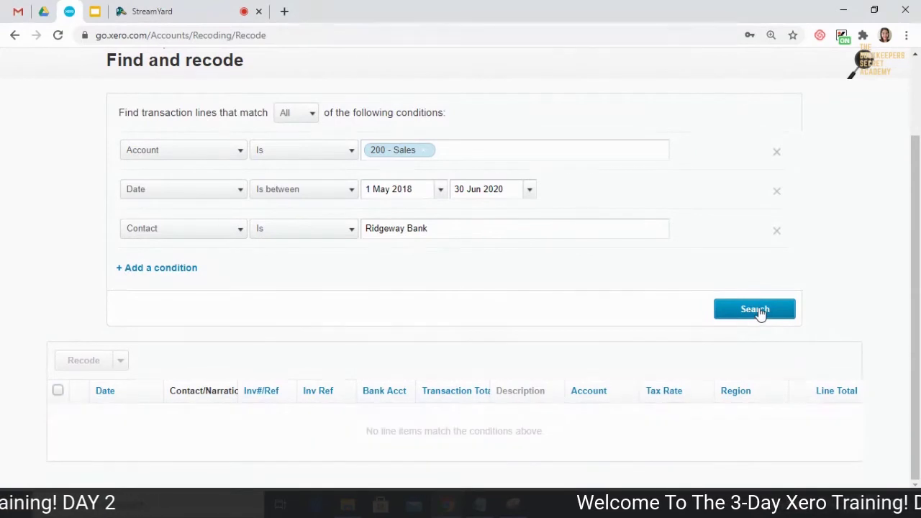
- Extend the end date of the range to 30 Sep 2020 and run the search again
{"action": "left_click", "coordinate": [529, 189]}
{"action": "left_click", "coordinate": [677, 215]}
{"action": "left_click", "coordinate": [677, 216]}
{"action": "left_click", "coordinate": [677, 216]}
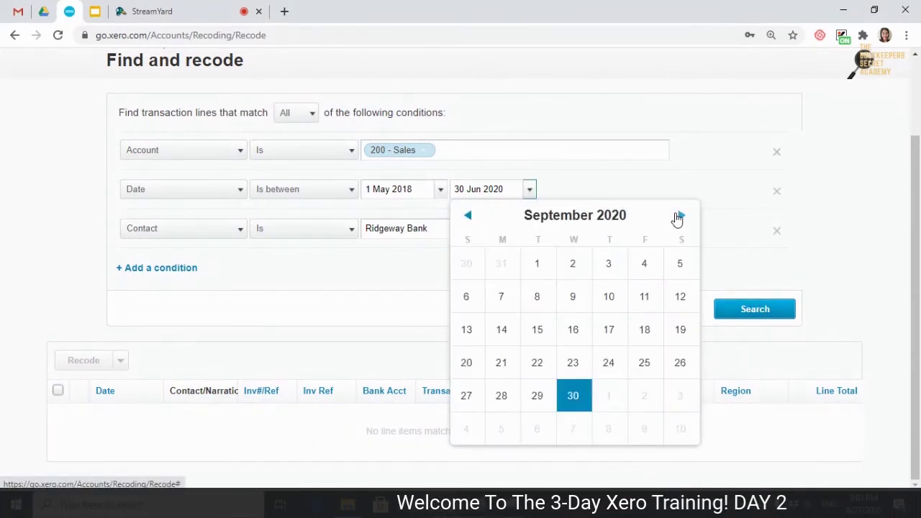
{"action": "left_click", "coordinate": [574, 397]}
{"action": "left_click", "coordinate": [754, 312]}
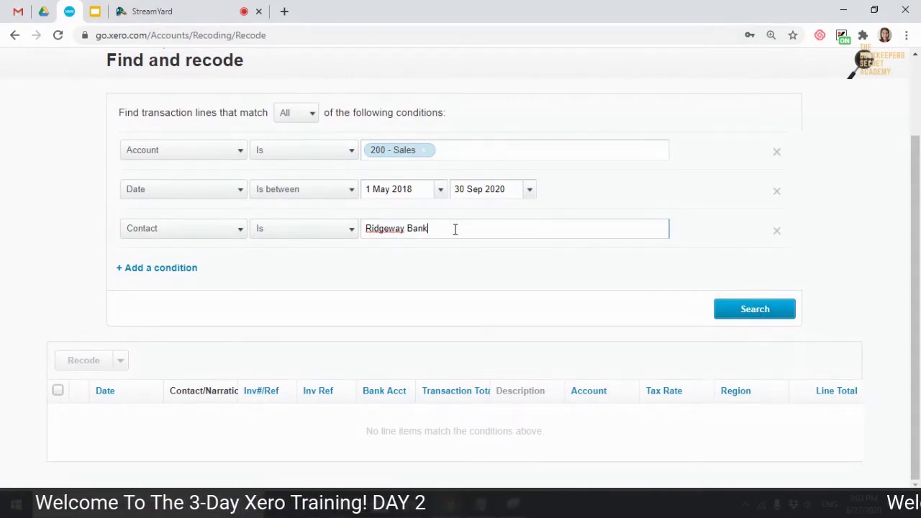
- Change the contact condition to Ridgeway University, run the search and look through the matching lines
{"action": "type", "text": "idg"}
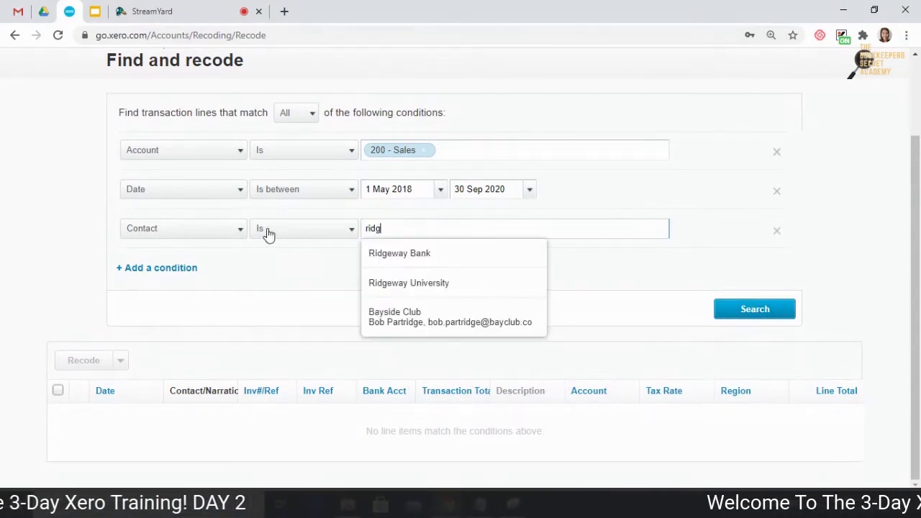
{"action": "left_click", "coordinate": [417, 288]}
{"action": "left_click", "coordinate": [755, 309]}
{"action": "scroll", "coordinate": [545, 288], "scroll_direction": "down", "scroll_amount": 3}
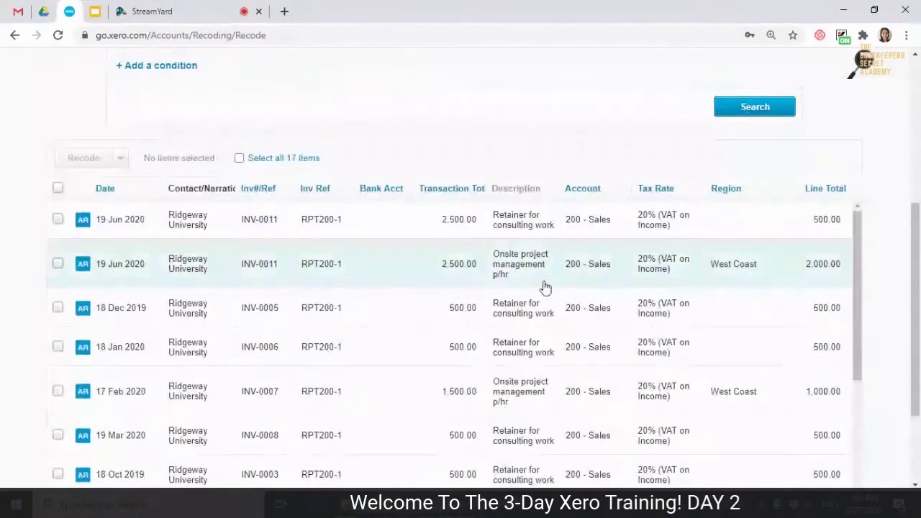
{"action": "scroll", "coordinate": [456, 320], "scroll_direction": "down", "scroll_amount": 4}
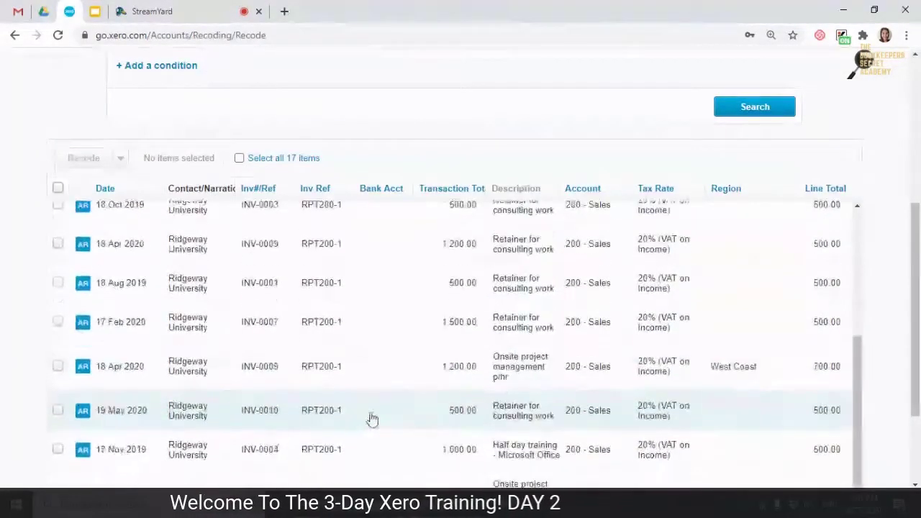
{"action": "scroll", "coordinate": [299, 354], "scroll_direction": "down", "scroll_amount": 2}
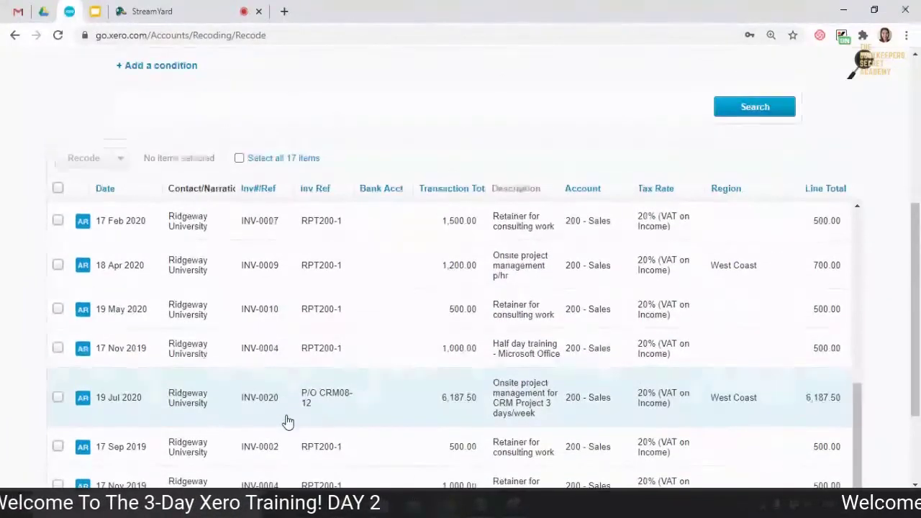
{"action": "scroll", "coordinate": [530, 344], "scroll_direction": "up", "scroll_amount": 5}
{"action": "scroll", "coordinate": [530, 344], "scroll_direction": "up", "scroll_amount": 3}
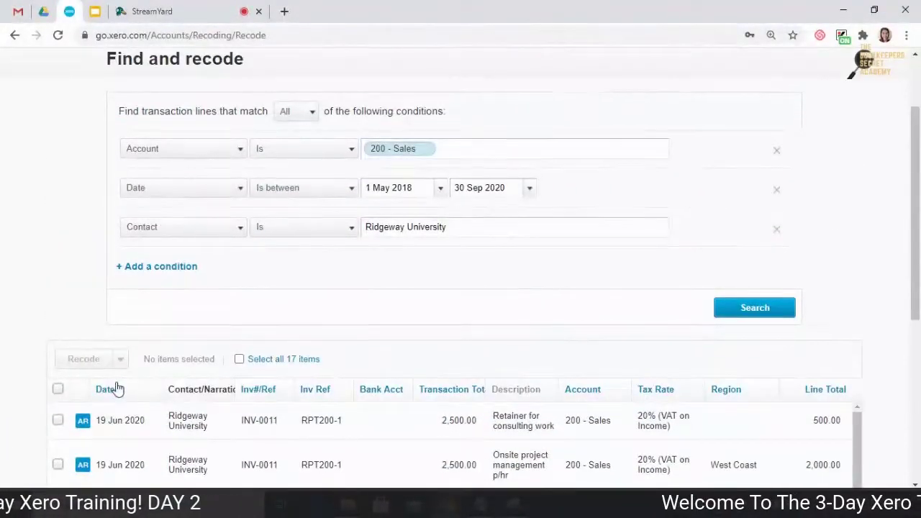
- Select all the Ridgeway University sales lines in the results and review the selected lines
{"action": "scroll", "coordinate": [52, 345], "scroll_direction": "down", "scroll_amount": 1}
{"action": "left_click", "coordinate": [57, 323]}
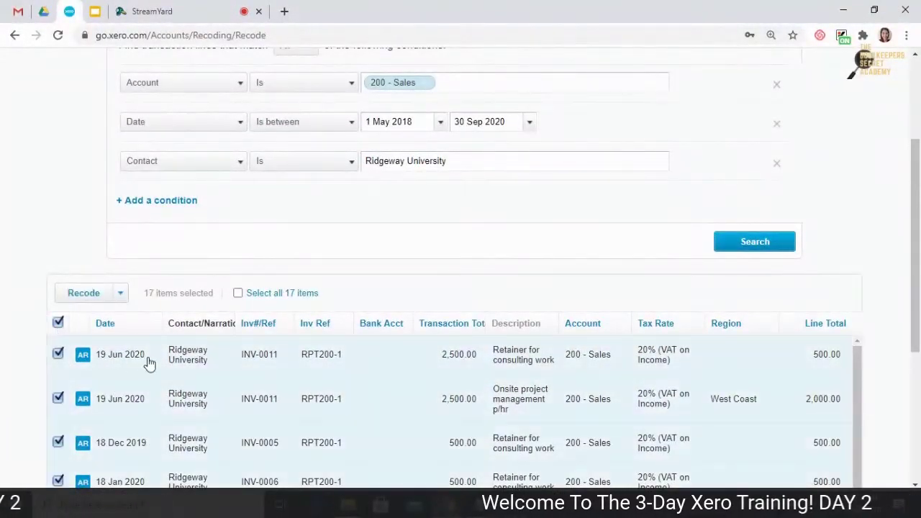
{"action": "scroll", "coordinate": [288, 361], "scroll_direction": "down", "scroll_amount": 3}
{"action": "scroll", "coordinate": [370, 410], "scroll_direction": "down", "scroll_amount": 2}
{"action": "scroll", "coordinate": [623, 418], "scroll_direction": "down", "scroll_amount": 4}
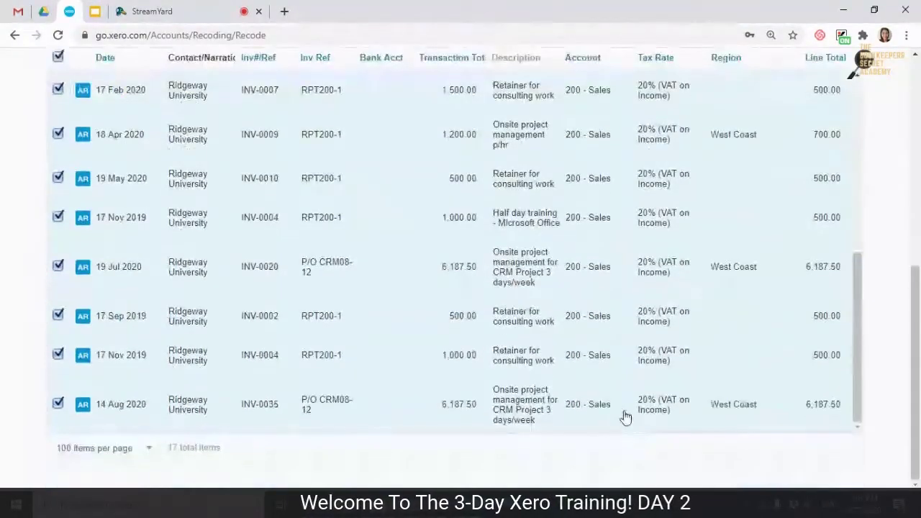
- Start recoding the source transactions of the selected Ridgeway University lines and clear the new contact entry
{"action": "scroll", "coordinate": [619, 411], "scroll_direction": "up", "scroll_amount": 8}
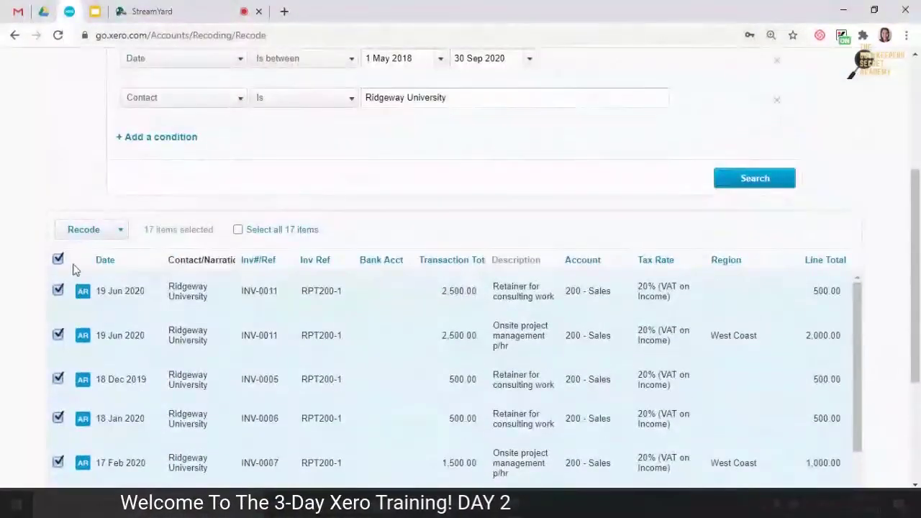
{"action": "scroll", "coordinate": [61, 424], "scroll_direction": "down", "scroll_amount": 10}
{"action": "scroll", "coordinate": [82, 452], "scroll_direction": "up", "scroll_amount": 5}
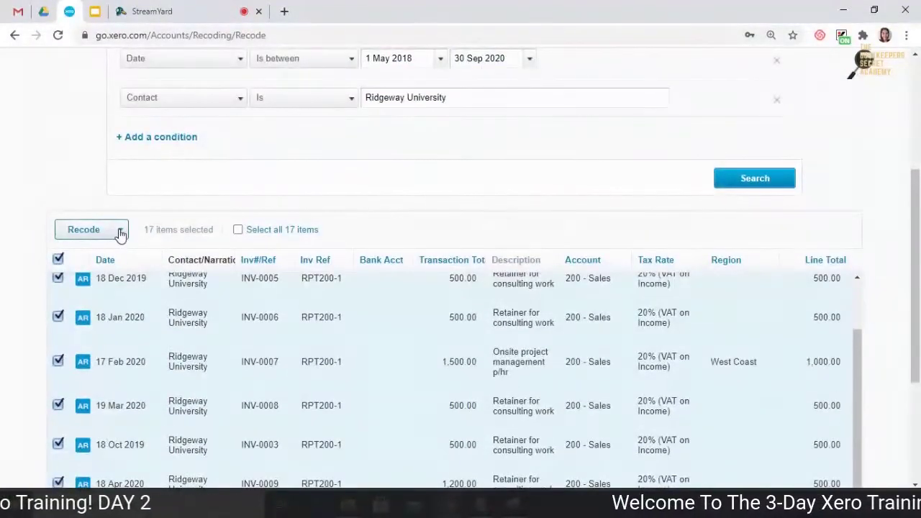
{"action": "left_click", "coordinate": [120, 231]}
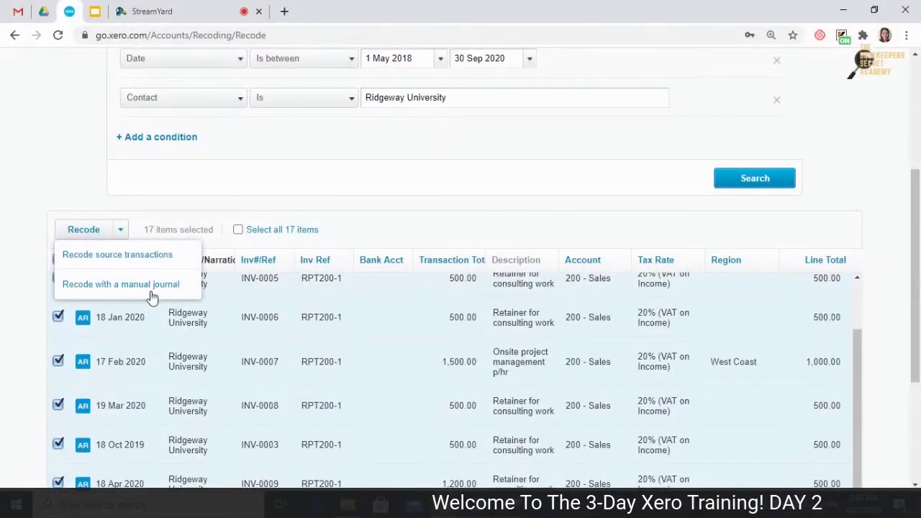
{"action": "left_click", "coordinate": [128, 265]}
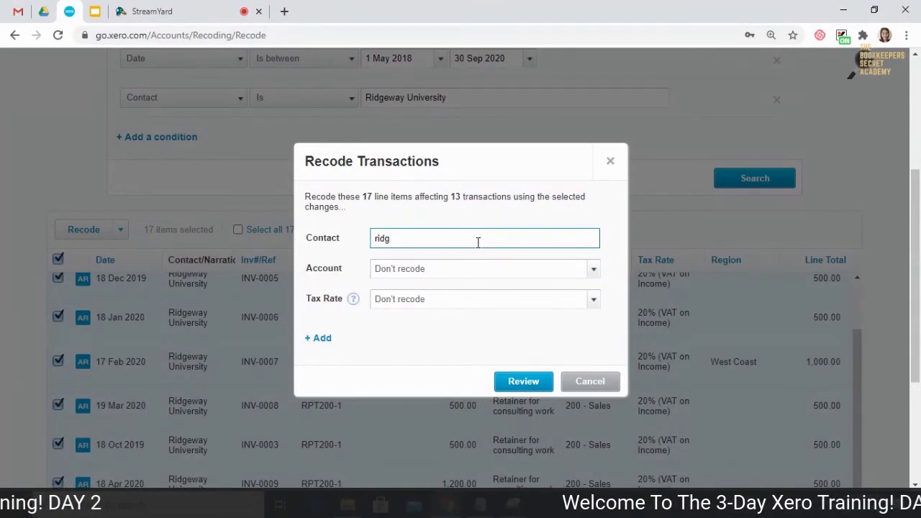
{"action": "left_click", "coordinate": [458, 238]}
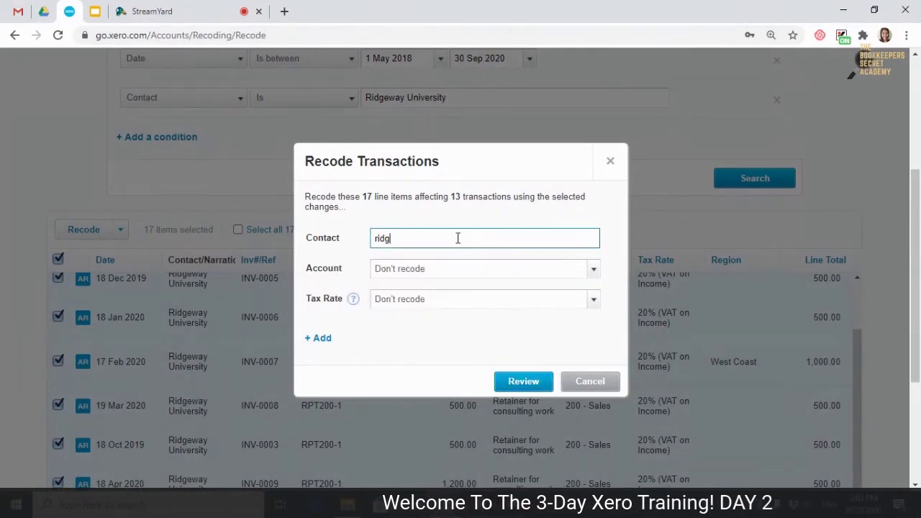
{"action": "key", "text": "BackSpace"}
- Choose 260 - Other Revenue as the recode account and check the tax rate options without picking one
{"action": "left_click", "coordinate": [496, 267]}
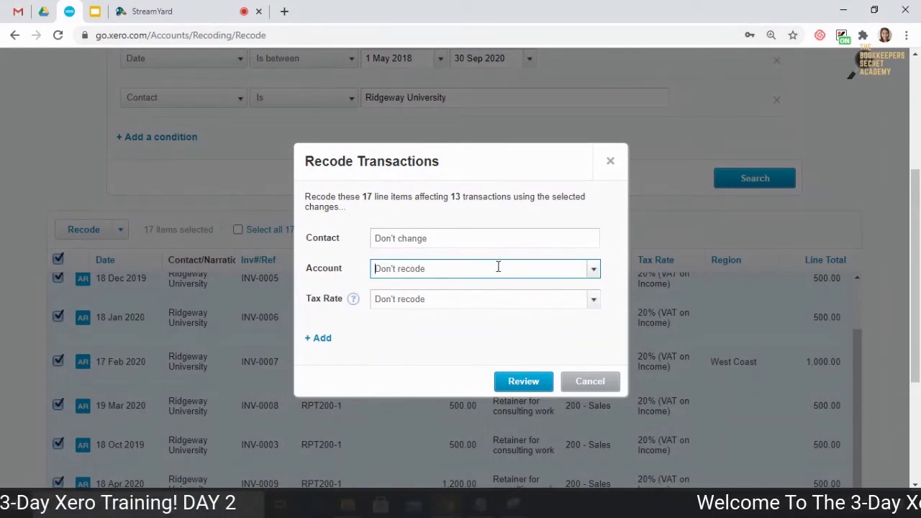
{"action": "left_click", "coordinate": [593, 272]}
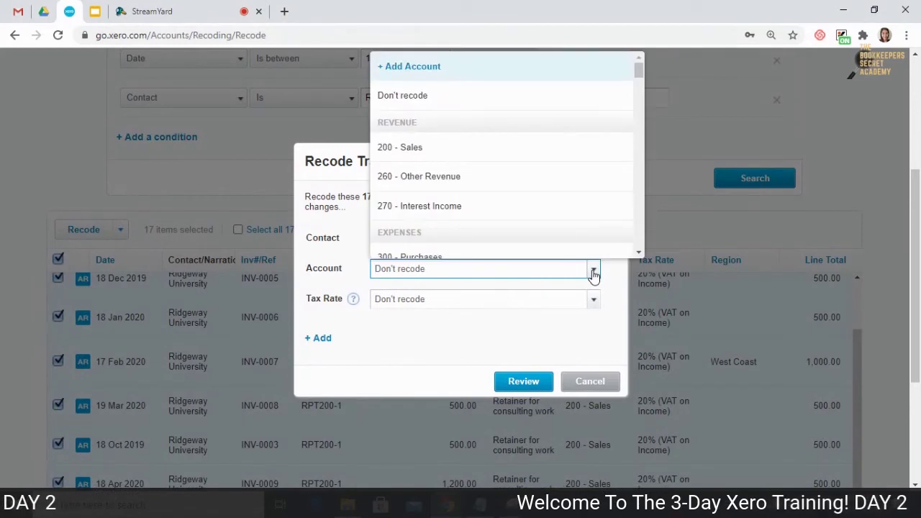
{"action": "left_click", "coordinate": [460, 179]}
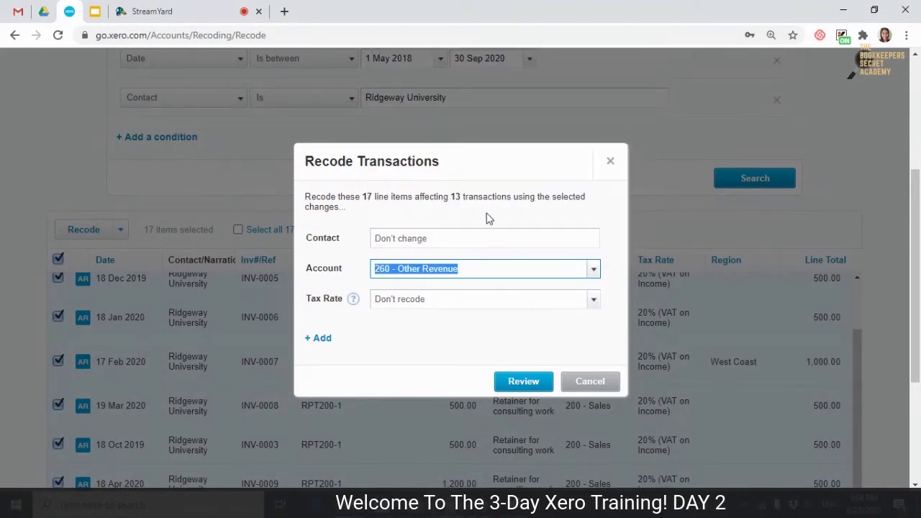
{"action": "left_click", "coordinate": [466, 305]}
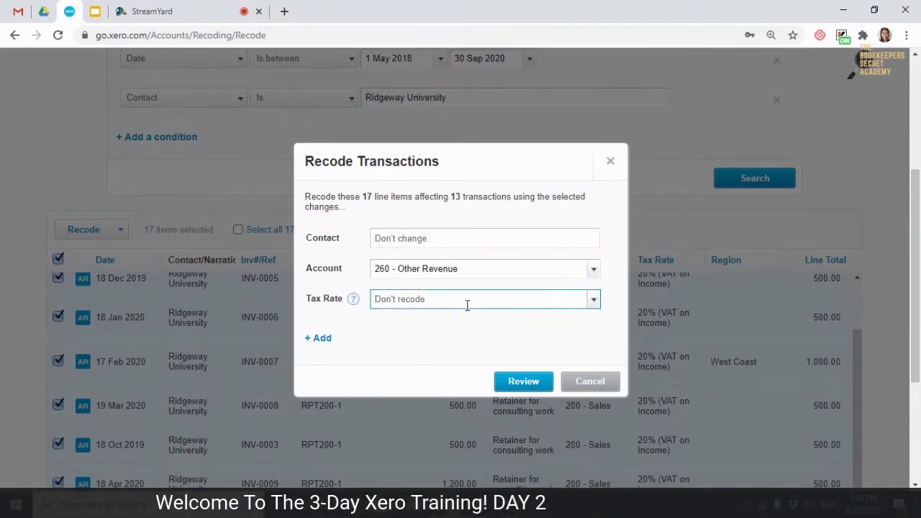
{"action": "left_click", "coordinate": [591, 299]}
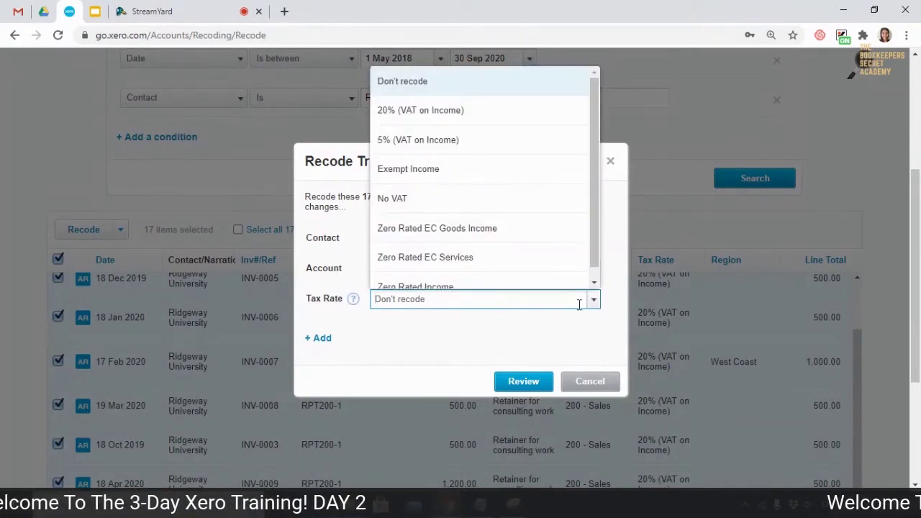
{"action": "left_click", "coordinate": [579, 305]}
- Add Region to the recode changes without choosing a value, and close the recode dialog without applying it
{"action": "left_click", "coordinate": [326, 337]}
{"action": "left_click", "coordinate": [346, 369]}
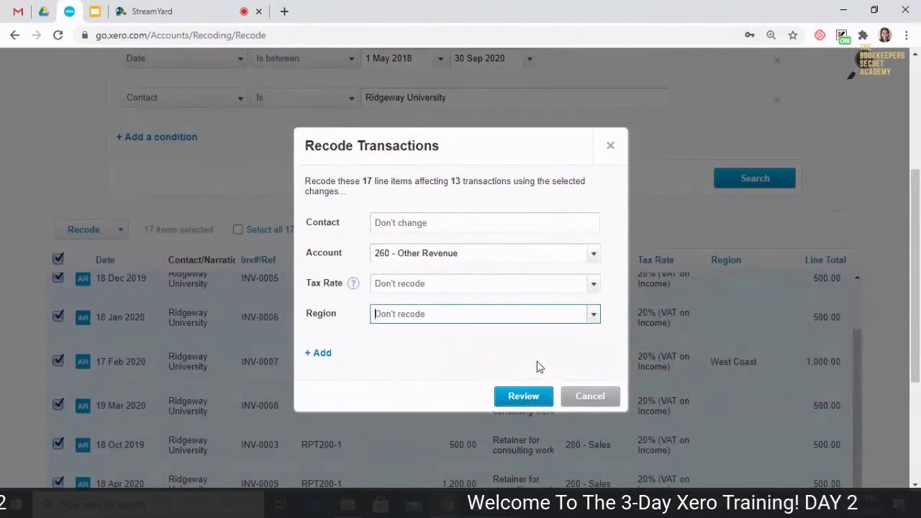
{"action": "left_click", "coordinate": [573, 314]}
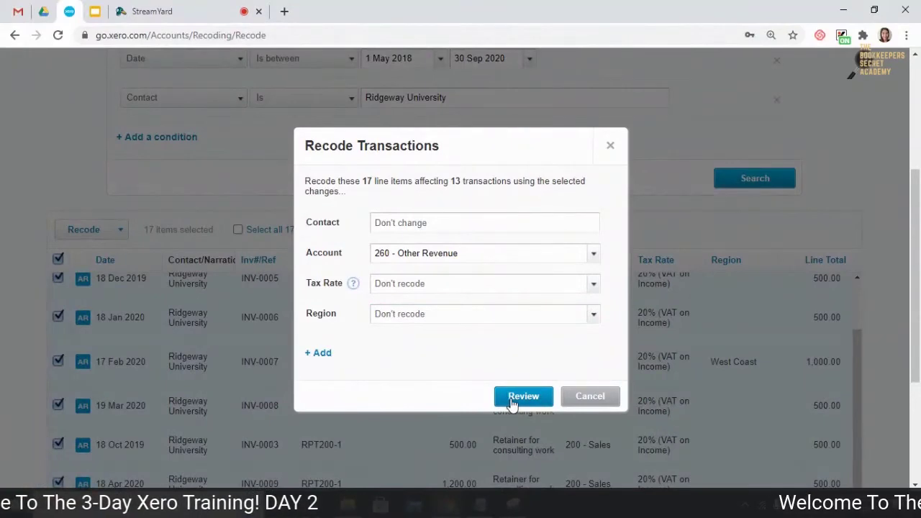
{"action": "left_click", "coordinate": [608, 147]}
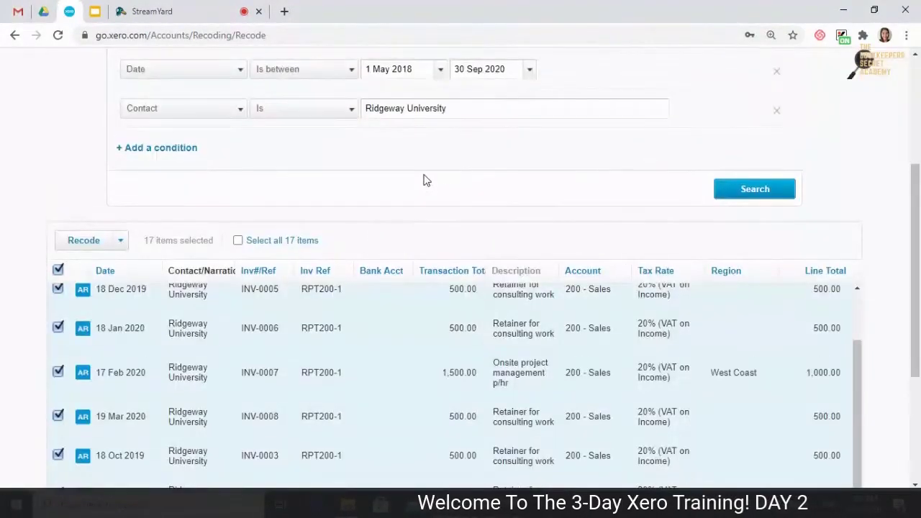
- Return to the advanced accounting page, open Manual journals and list the journals of every status
{"action": "scroll", "coordinate": [424, 180], "scroll_direction": "up", "scroll_amount": 3}
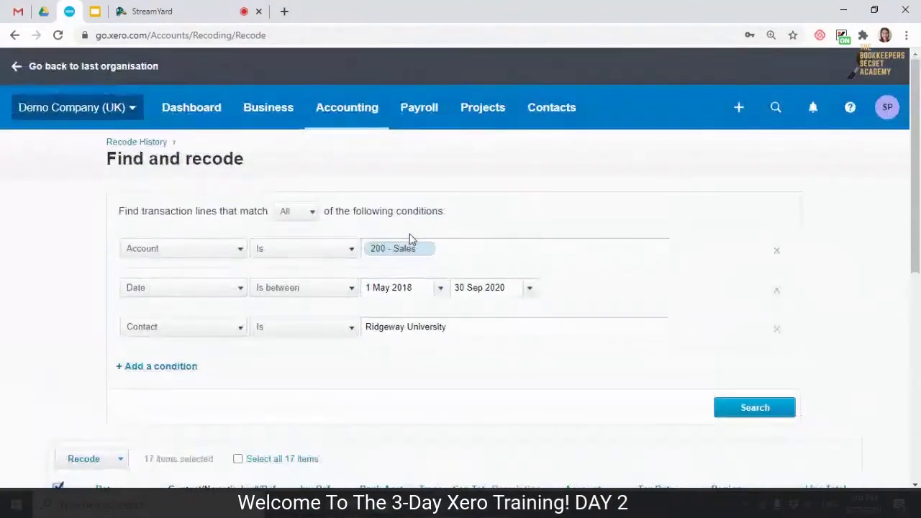
{"action": "left_click", "coordinate": [15, 34]}
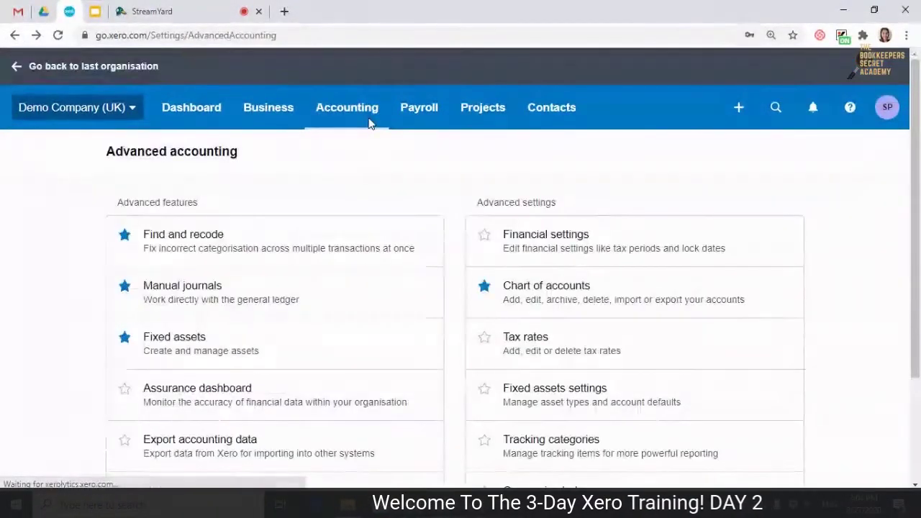
{"action": "scroll", "coordinate": [314, 225], "scroll_direction": "down", "scroll_amount": 1}
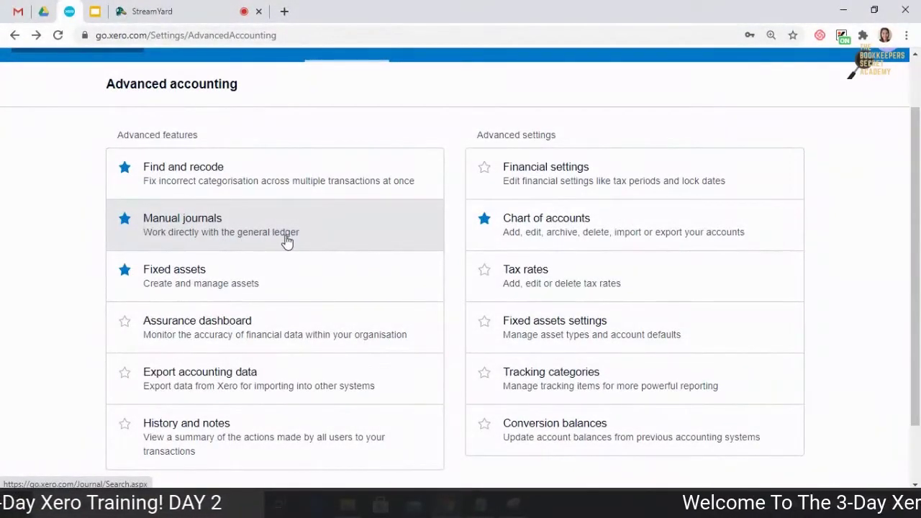
{"action": "scroll", "coordinate": [288, 240], "scroll_direction": "down", "scroll_amount": 1}
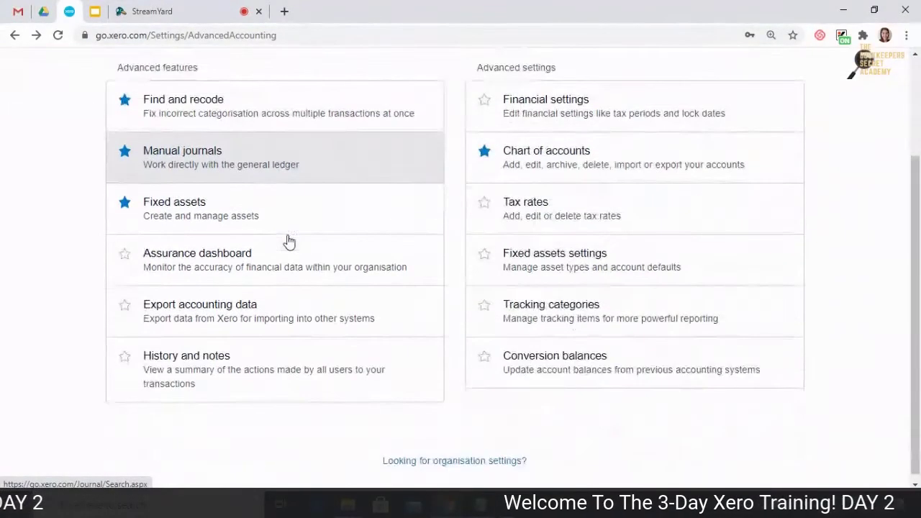
{"action": "left_click", "coordinate": [272, 170]}
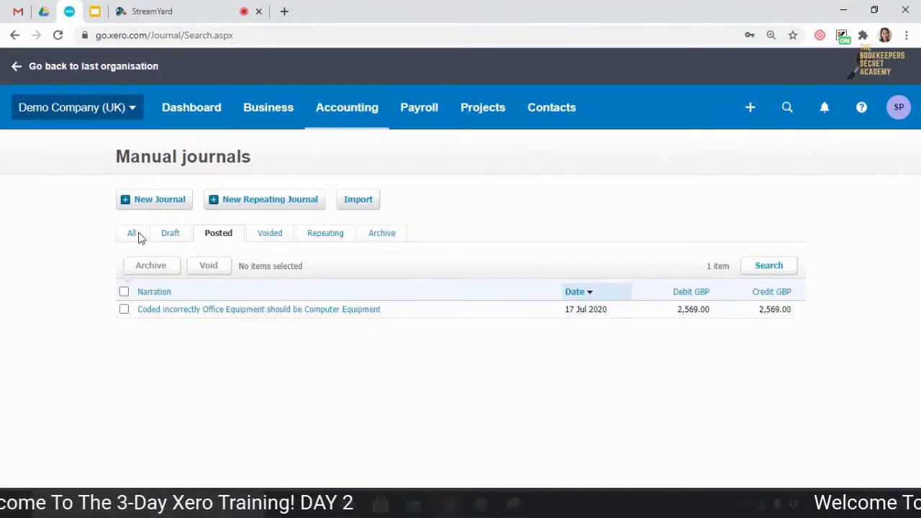
{"action": "left_click", "coordinate": [132, 234]}
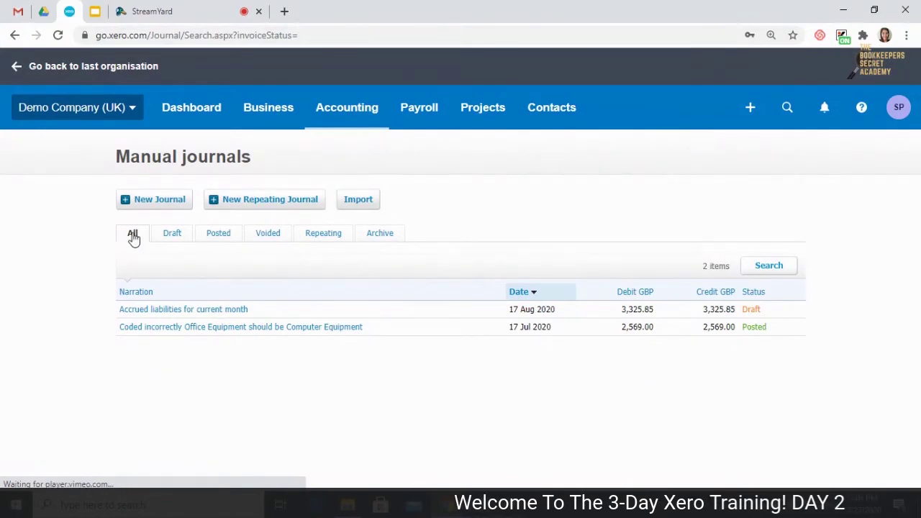
- View the blank forms for a new manual journal and a new repeating journal
{"action": "left_click", "coordinate": [177, 207]}
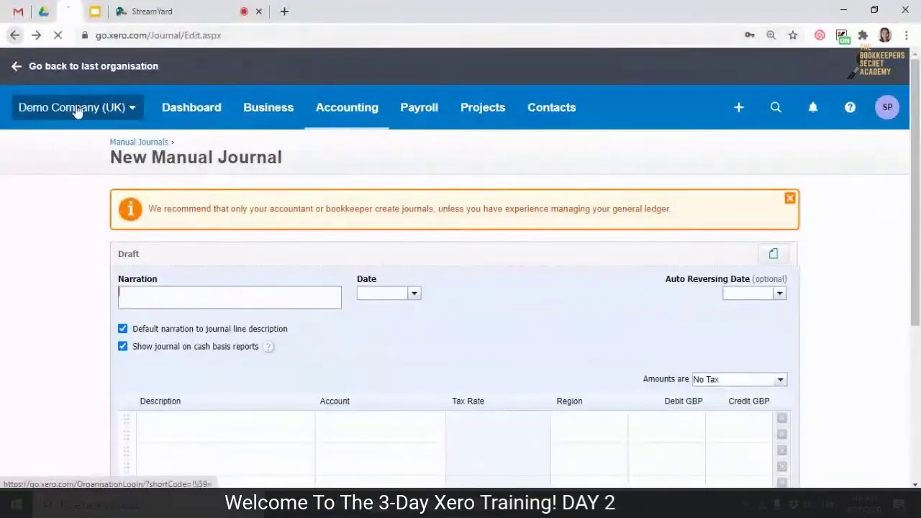
{"action": "left_click", "coordinate": [280, 200]}
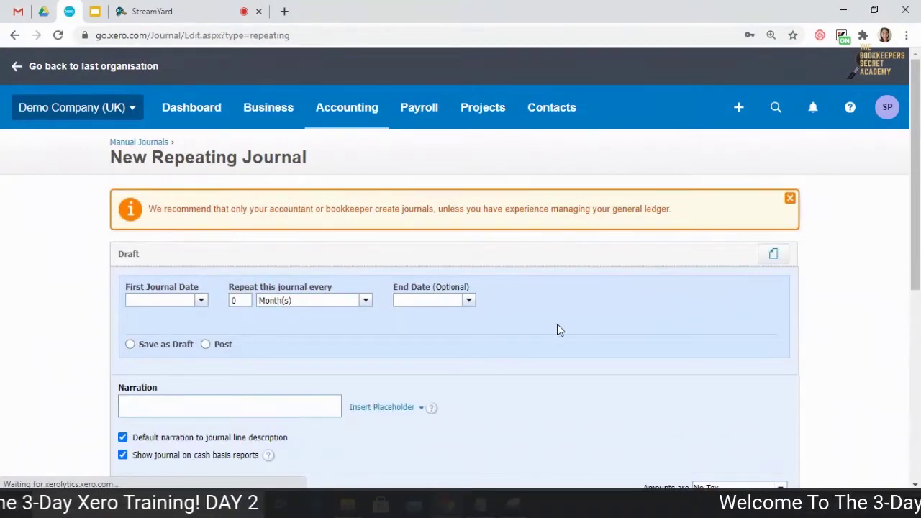
{"action": "scroll", "coordinate": [556, 324], "scroll_direction": "down", "scroll_amount": 1}
{"action": "scroll", "coordinate": [557, 330], "scroll_direction": "down", "scroll_amount": 3}
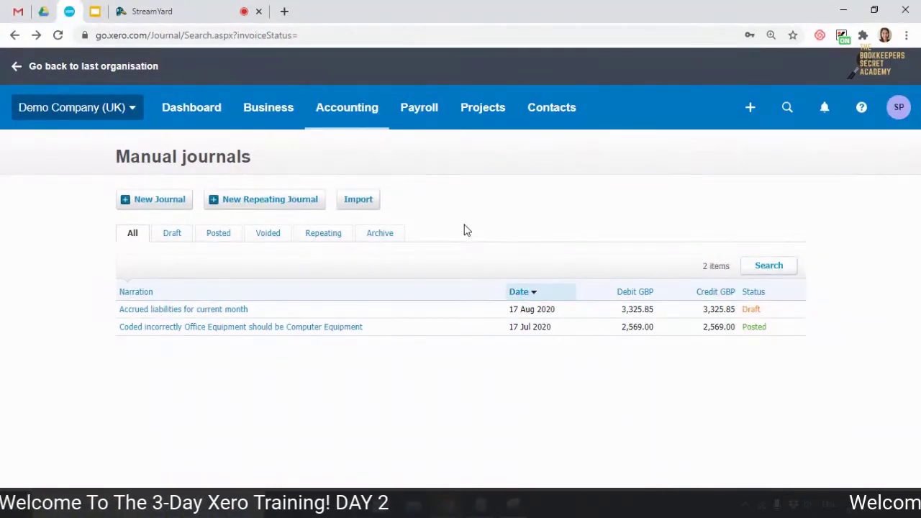
- Check the list of records that can be created new and return to the advanced accounting features and settings
{"action": "left_click", "coordinate": [750, 109]}
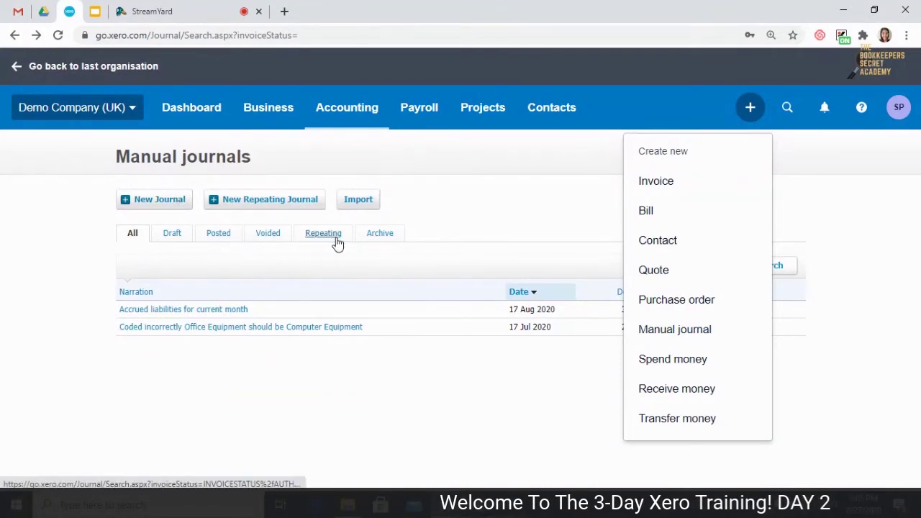
{"action": "left_click", "coordinate": [437, 226]}
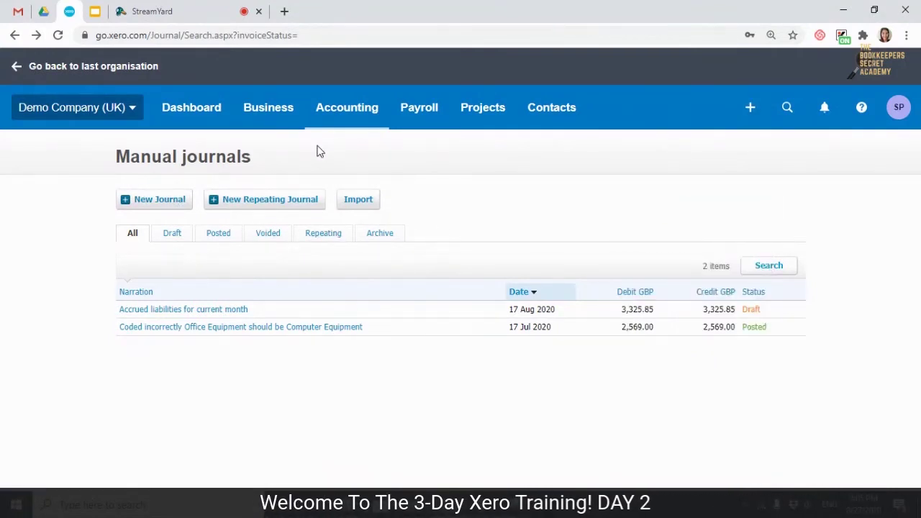
{"action": "left_click", "coordinate": [14, 35]}
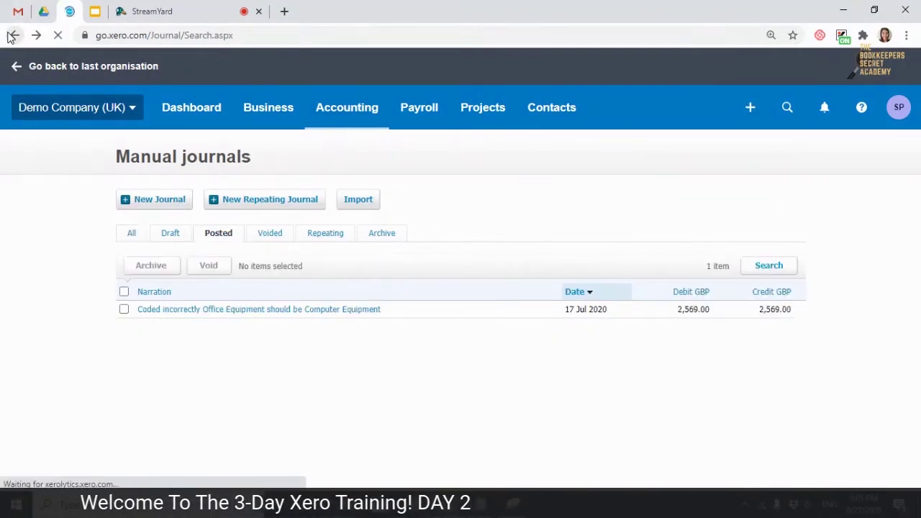
{"action": "left_click", "coordinate": [13, 35]}
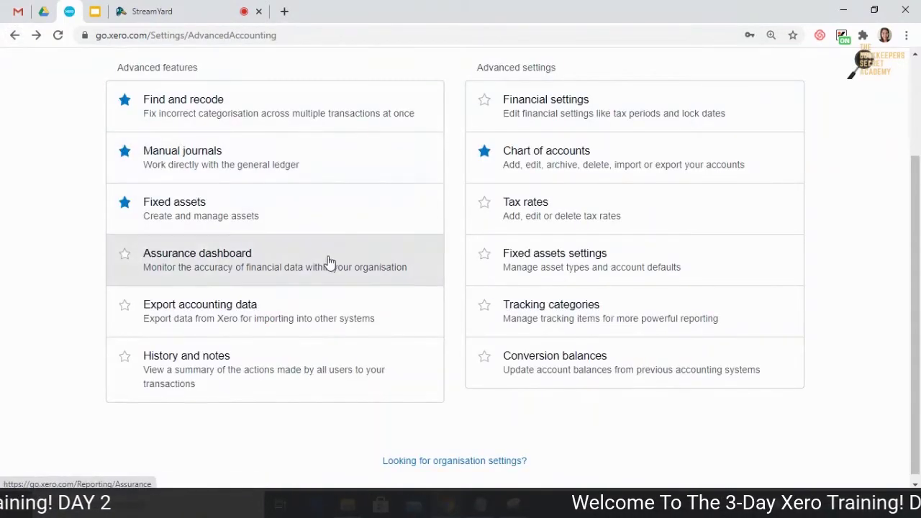
{"action": "scroll", "coordinate": [282, 230], "scroll_direction": "up", "scroll_amount": 1}
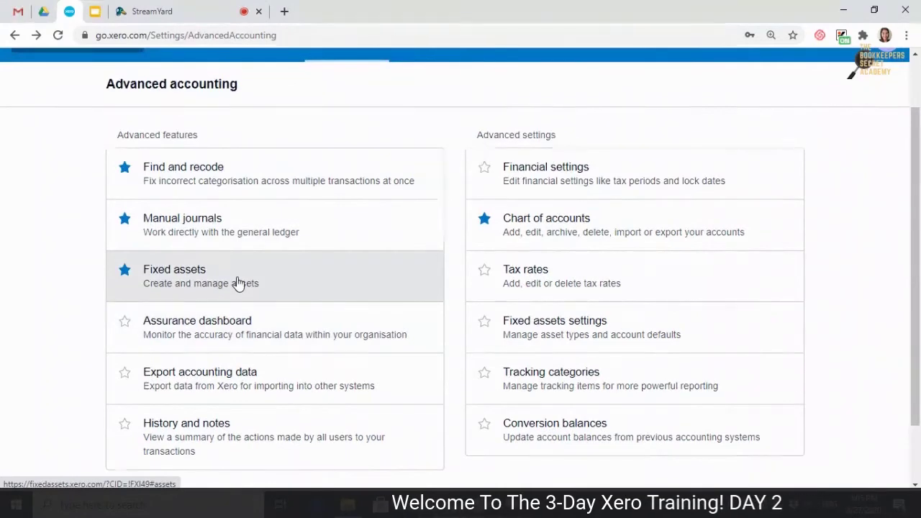
{"action": "scroll", "coordinate": [277, 335], "scroll_direction": "down", "scroll_amount": 1}
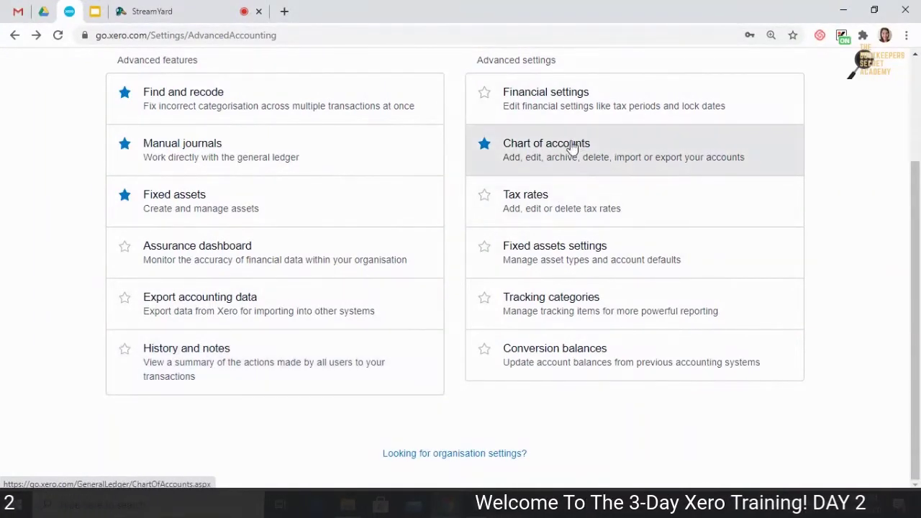
- Open Financial settings and look through the year end, VAT, tax defaults, Construction Industry Scheme, BACS and lock date sections
{"action": "left_click", "coordinate": [586, 111]}
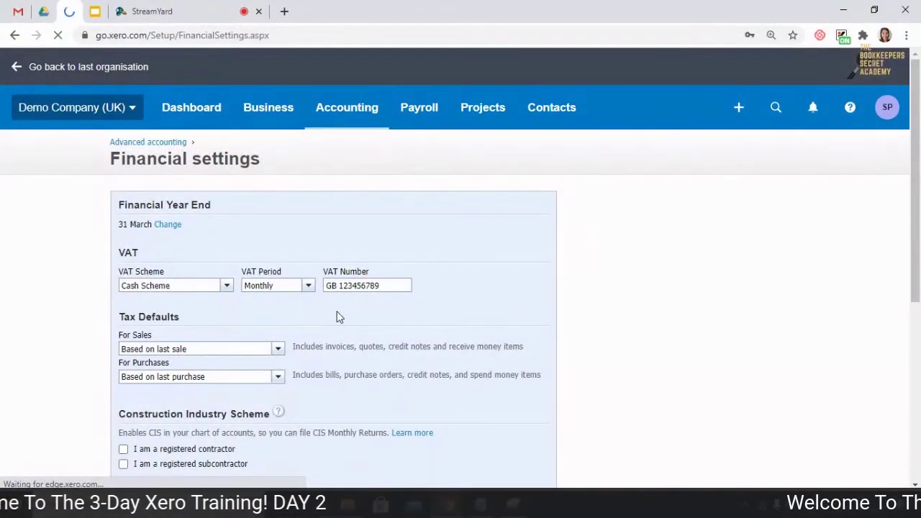
{"action": "left_click", "coordinate": [168, 223]}
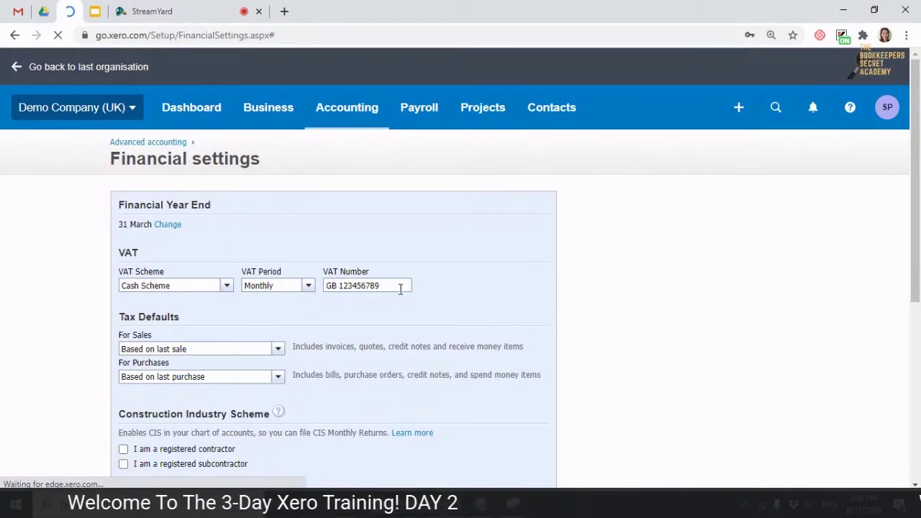
{"action": "scroll", "coordinate": [374, 328], "scroll_direction": "down", "scroll_amount": 1}
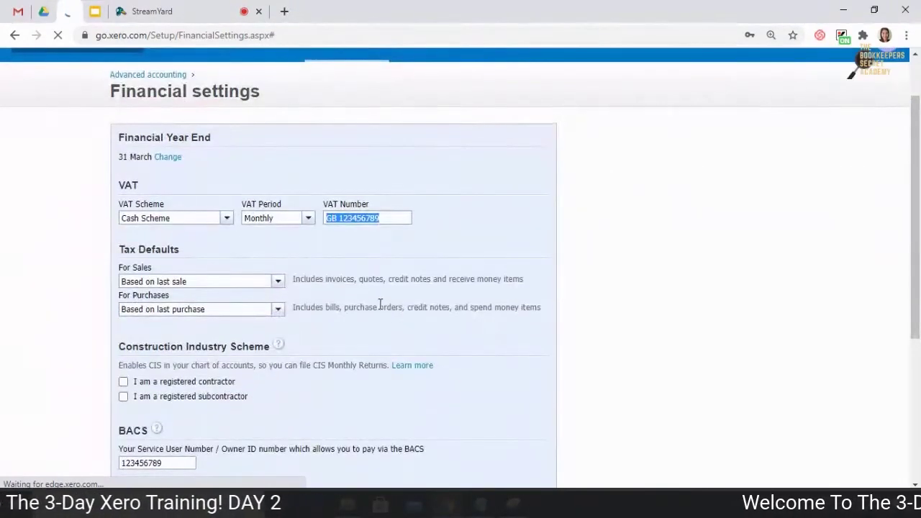
{"action": "scroll", "coordinate": [288, 286], "scroll_direction": "down", "scroll_amount": 2}
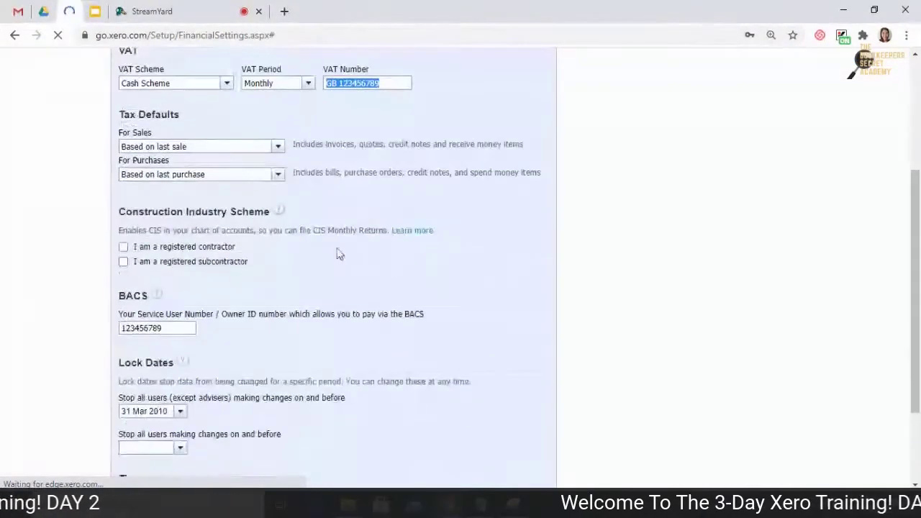
{"action": "left_click", "coordinate": [276, 149]}
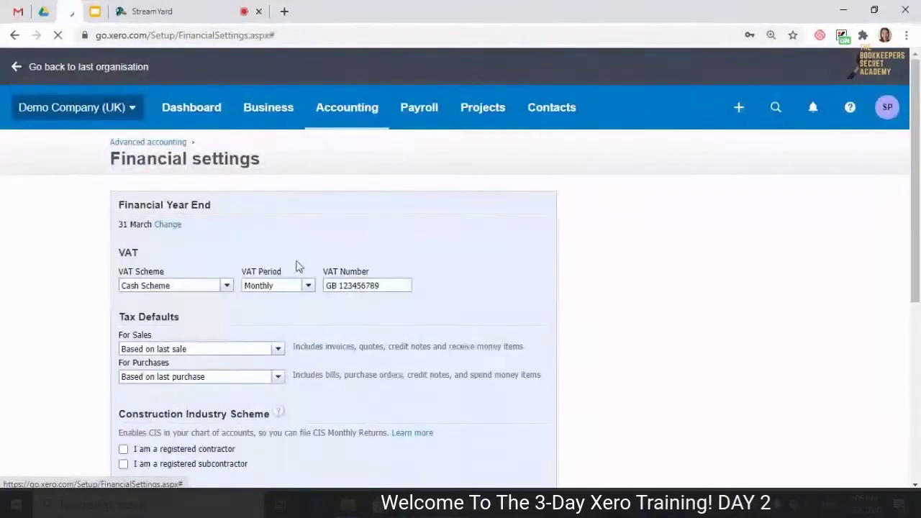
{"action": "scroll", "coordinate": [298, 265], "scroll_direction": "down", "scroll_amount": 2}
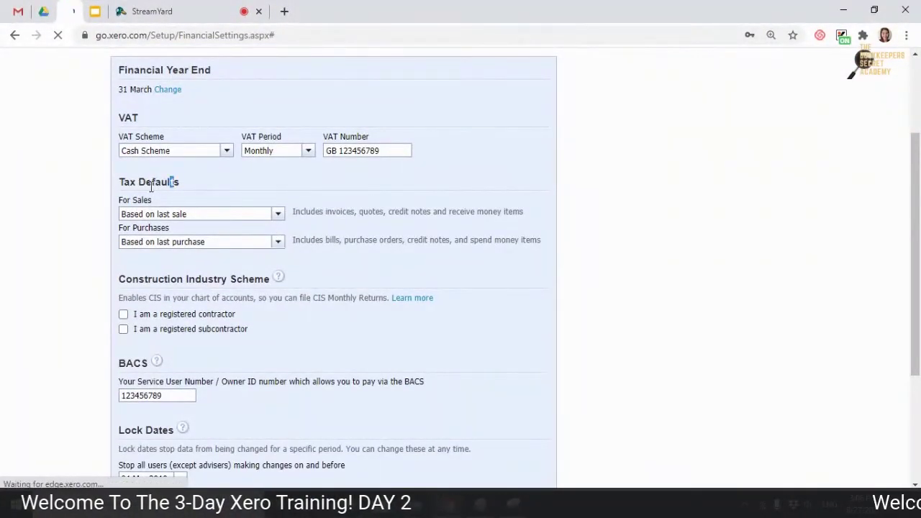
{"action": "scroll", "coordinate": [341, 230], "scroll_direction": "down", "scroll_amount": 1}
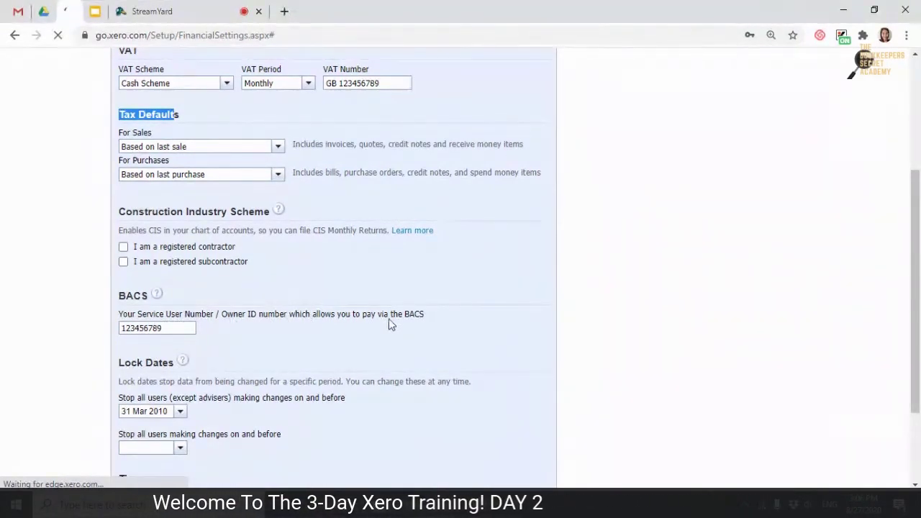
- Examine the BACS number, lock date calendar and time zone in Financial settings, and return to the advanced accounting page
{"action": "scroll", "coordinate": [388, 324], "scroll_direction": "down", "scroll_amount": 3}
{"action": "left_click_drag", "start_coordinate": [158, 206], "coordinate": [148, 206]}
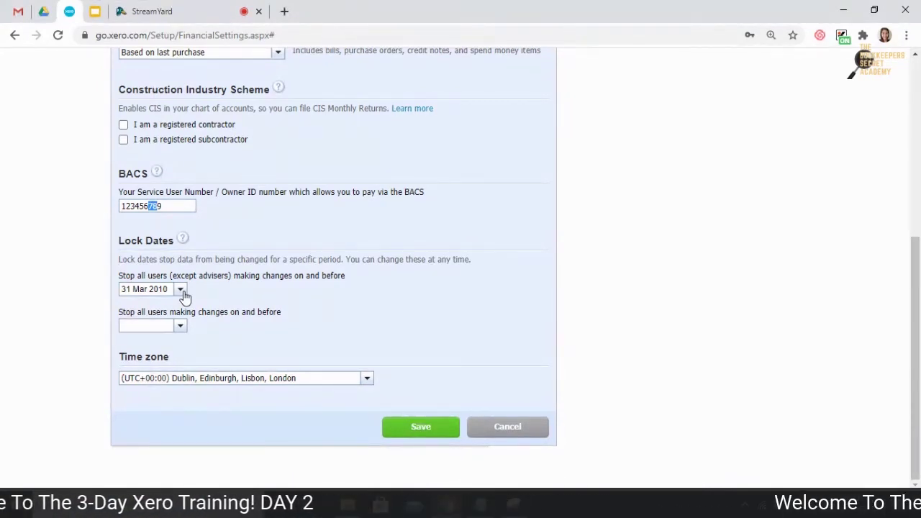
{"action": "left_click", "coordinate": [181, 290]}
{"action": "left_click", "coordinate": [353, 298]}
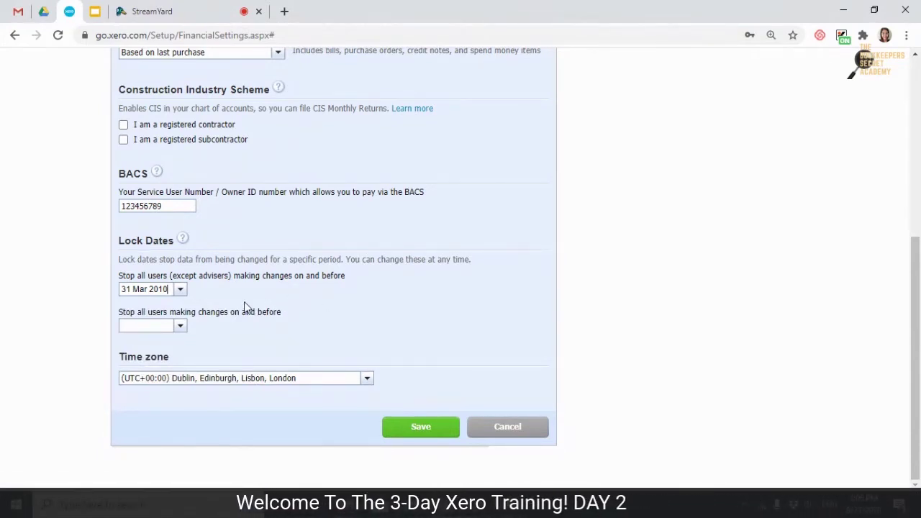
{"action": "left_click", "coordinate": [181, 292]}
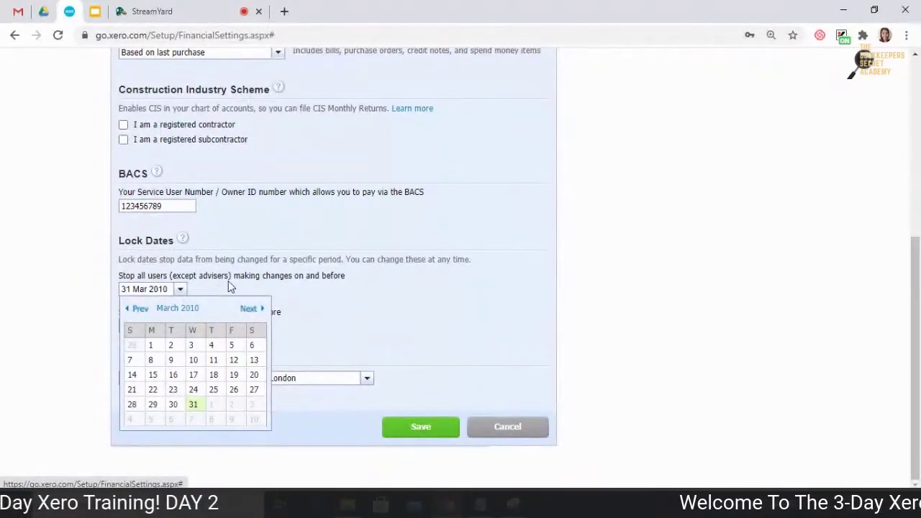
{"action": "left_click", "coordinate": [400, 307]}
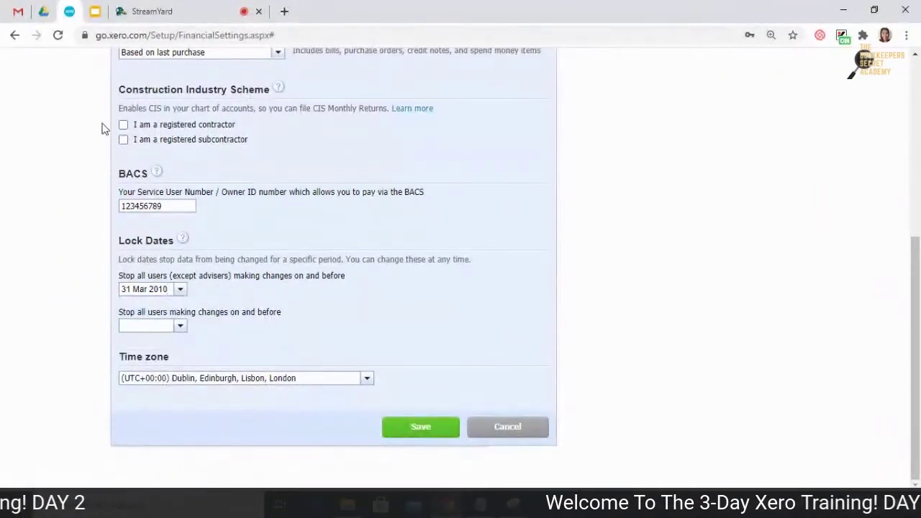
{"action": "left_click", "coordinate": [15, 35]}
{"action": "left_click", "coordinate": [15, 36]}
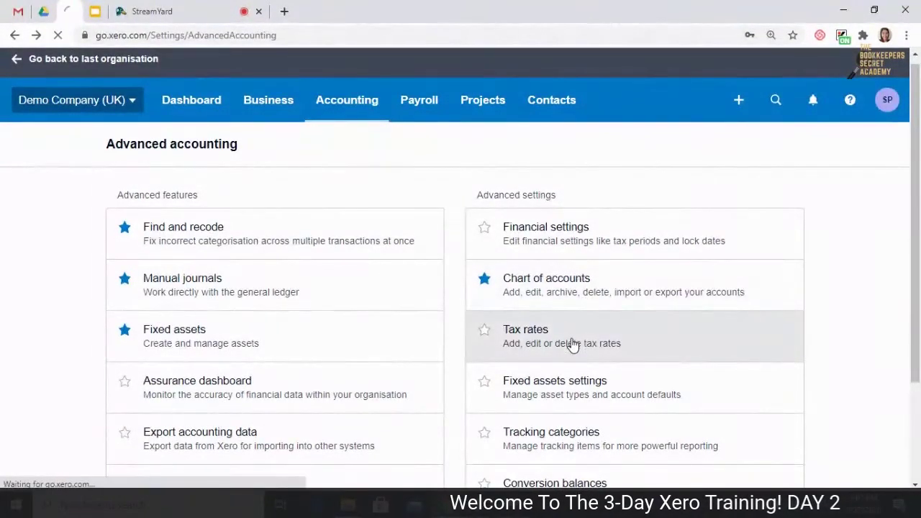
- Open the tax rates list and check which tax types are available for a new tax rate
{"action": "scroll", "coordinate": [568, 345], "scroll_direction": "down", "scroll_amount": 3}
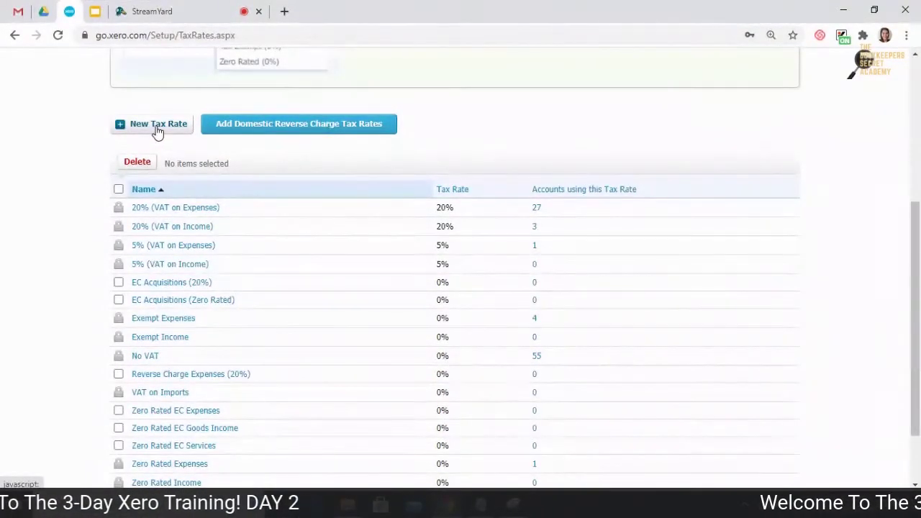
{"action": "left_click", "coordinate": [156, 128]}
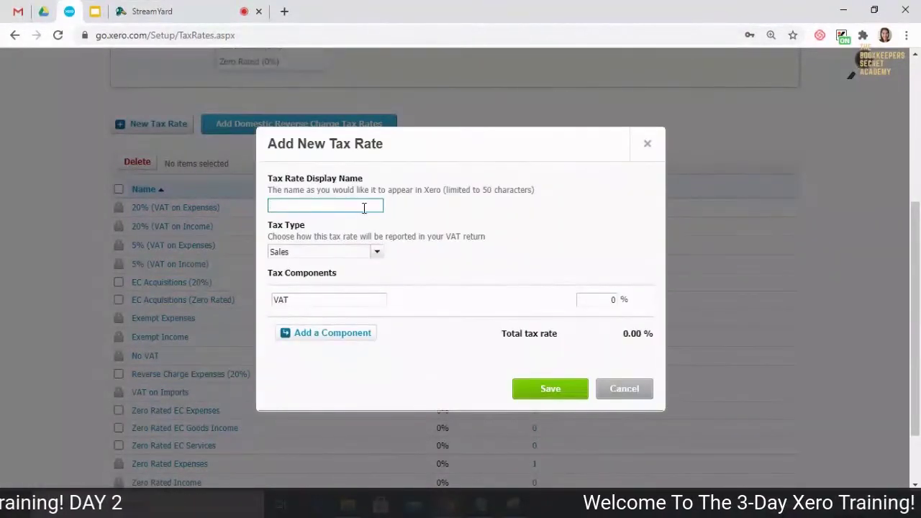
{"action": "left_click", "coordinate": [377, 252]}
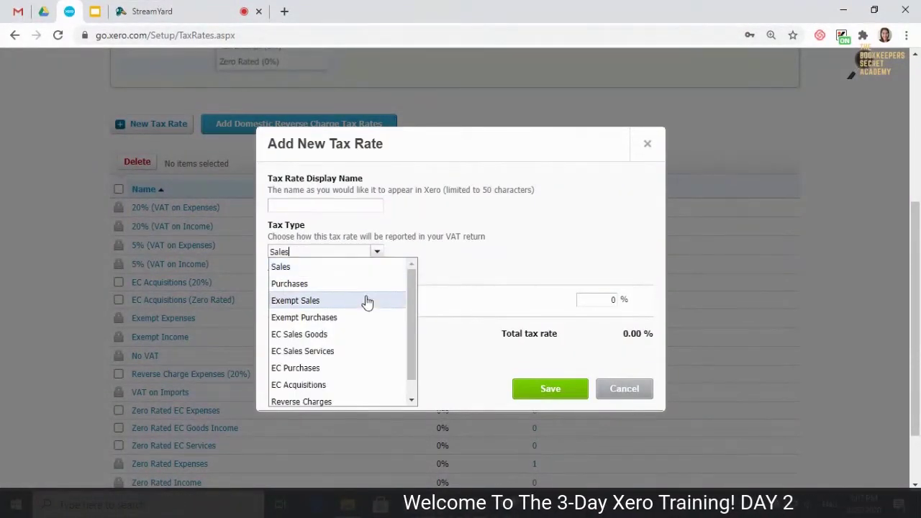
{"action": "scroll", "coordinate": [363, 325], "scroll_direction": "down", "scroll_amount": 1}
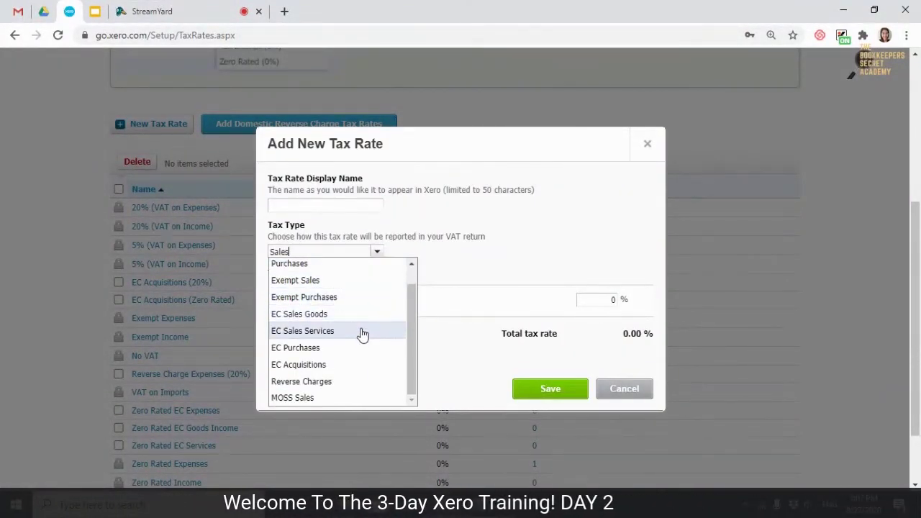
{"action": "scroll", "coordinate": [367, 353], "scroll_direction": "up", "scroll_amount": 1}
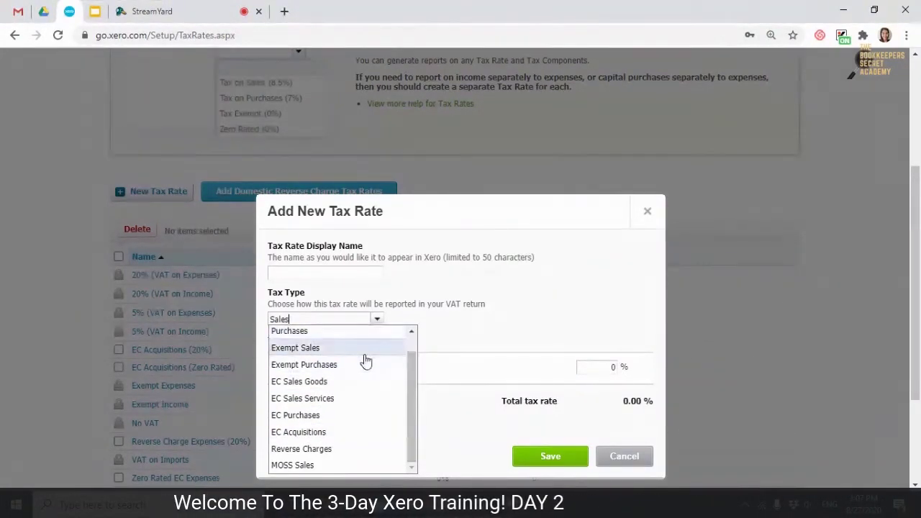
{"action": "scroll", "coordinate": [365, 360], "scroll_direction": "down", "scroll_amount": 1}
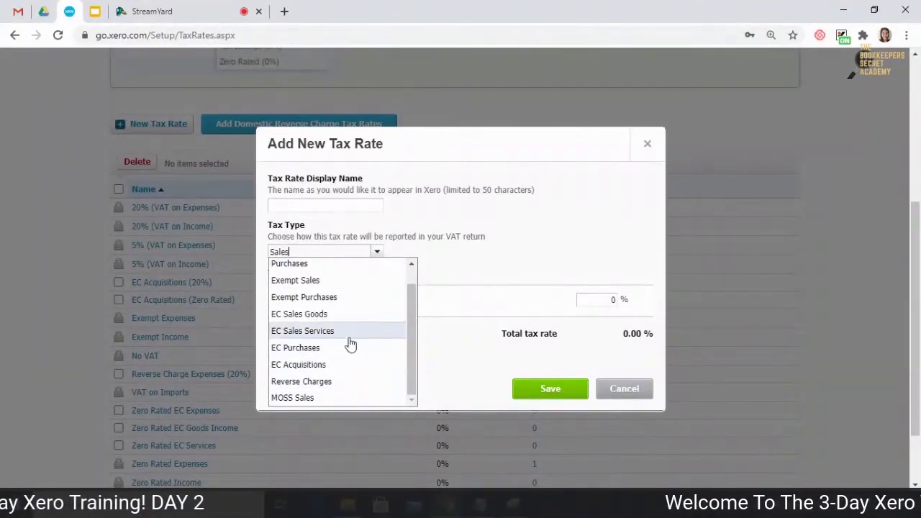
{"action": "left_click", "coordinate": [504, 260]}
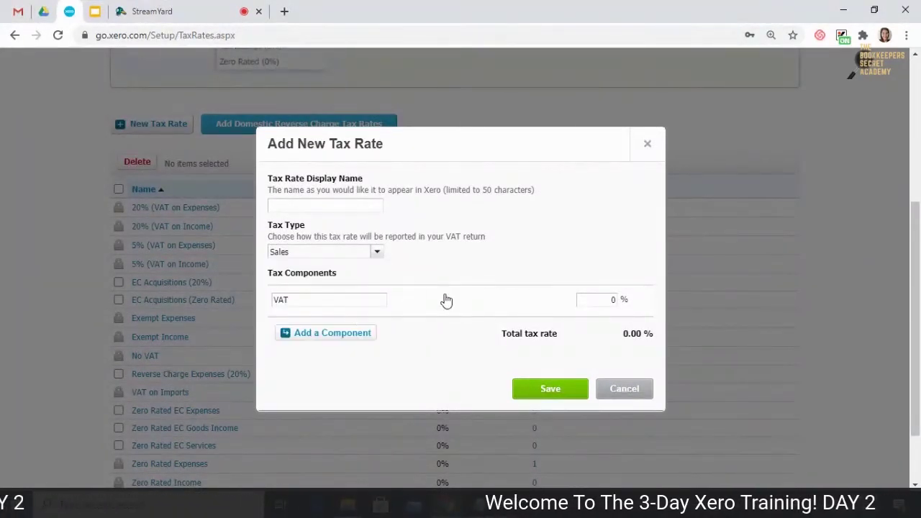
- Try a 12% VAT component in the new tax rate form and discard the form
{"action": "left_click", "coordinate": [588, 299]}
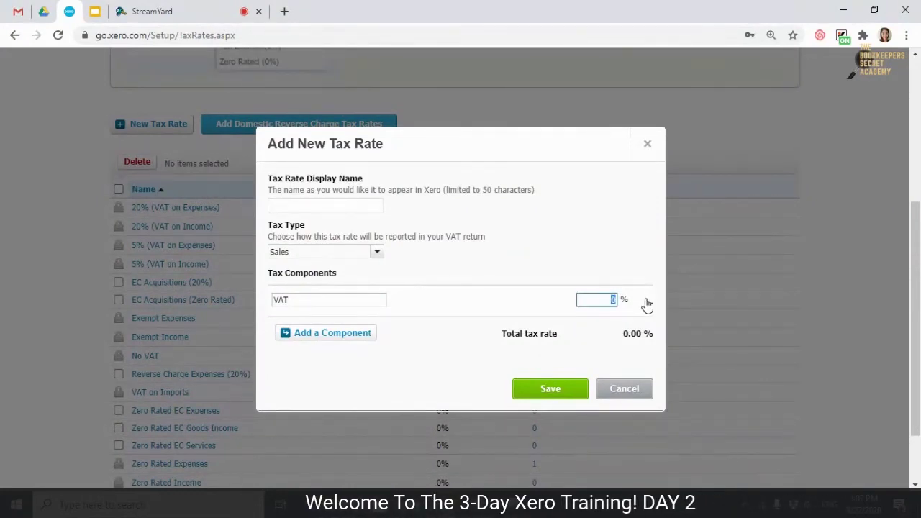
{"action": "type", "text": "12"}
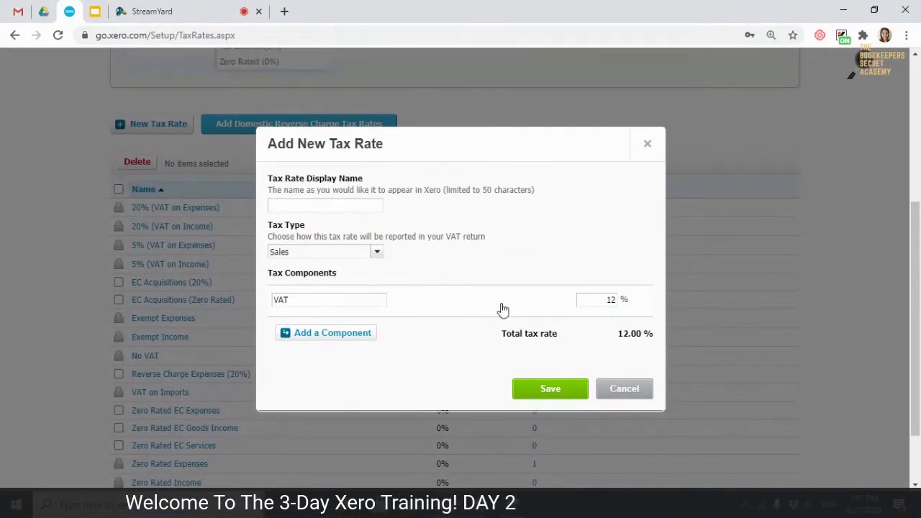
{"action": "left_click", "coordinate": [310, 300]}
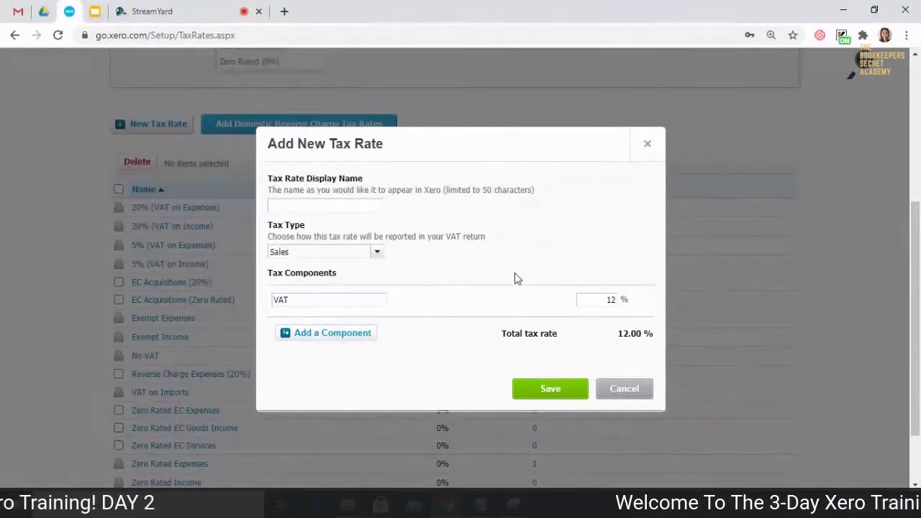
{"action": "scroll", "coordinate": [532, 271], "scroll_direction": "down", "scroll_amount": 1}
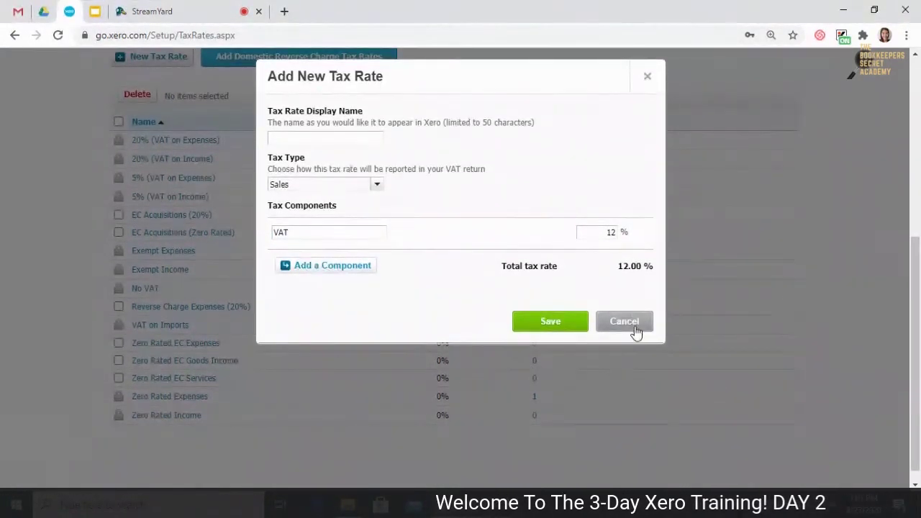
{"action": "left_click", "coordinate": [624, 321]}
{"action": "scroll", "coordinate": [113, 209], "scroll_direction": "up", "scroll_amount": 4}
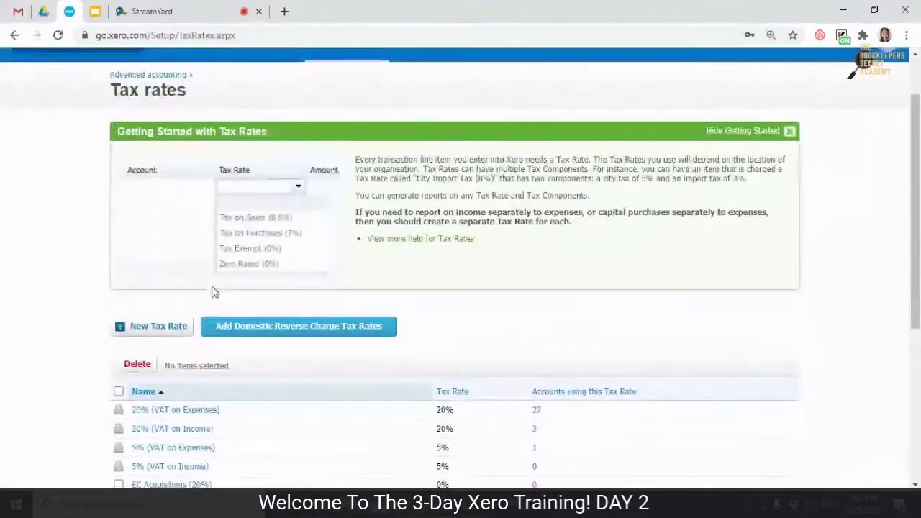
- Return to the advanced accounting page and open Fixed assets settings
{"action": "left_click", "coordinate": [13, 33]}
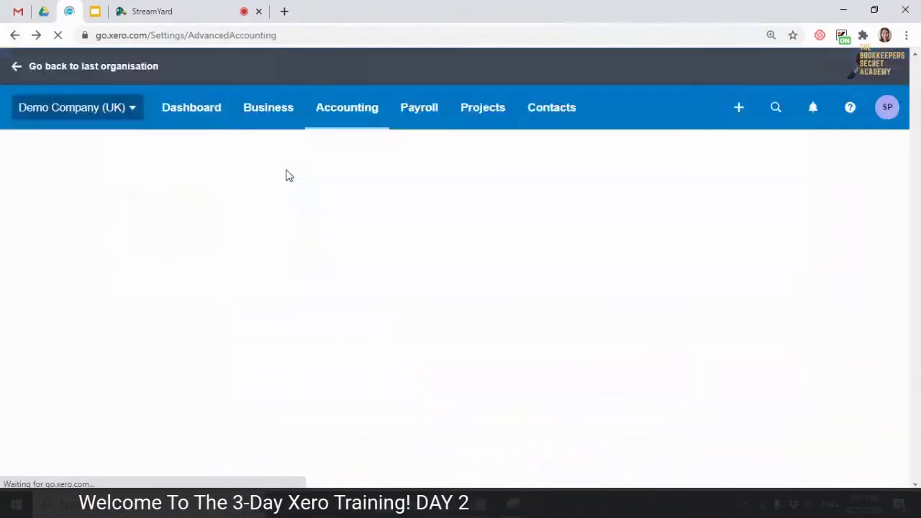
{"action": "scroll", "coordinate": [550, 381], "scroll_direction": "down", "scroll_amount": 2}
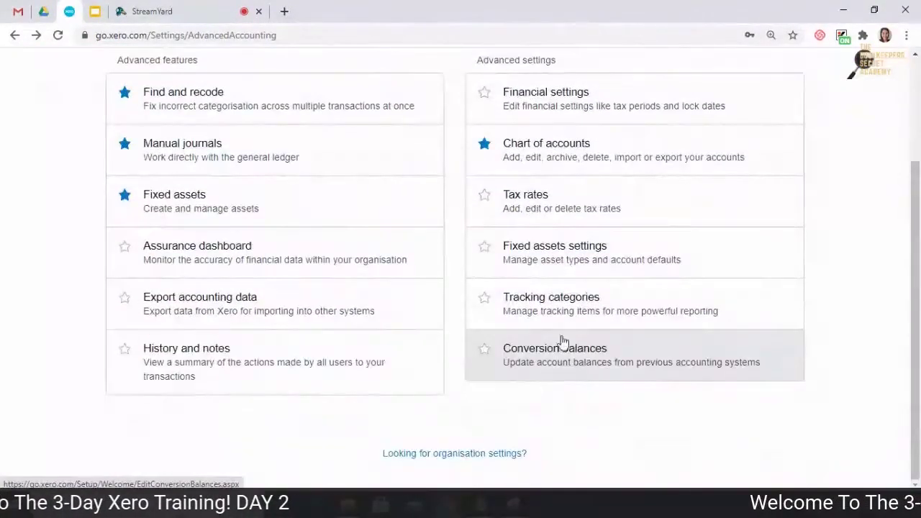
{"action": "left_click", "coordinate": [580, 262]}
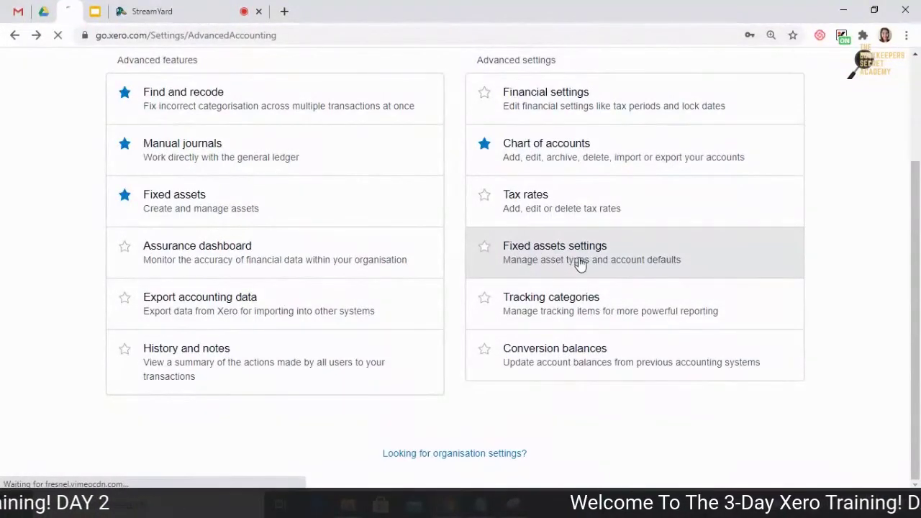
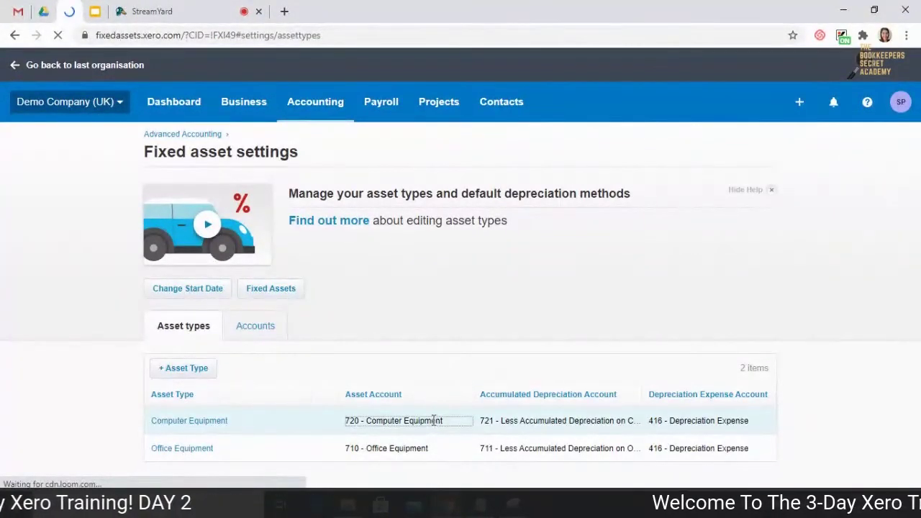
- Open the Computer Equipment asset type and look through its accounts, depreciation method options, averaging method and rate
{"action": "left_click", "coordinate": [178, 424]}
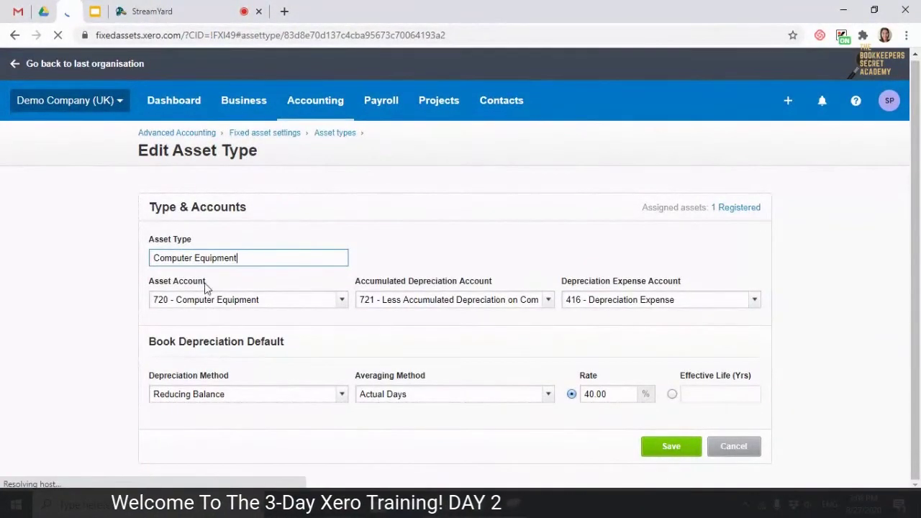
{"action": "left_click", "coordinate": [512, 299]}
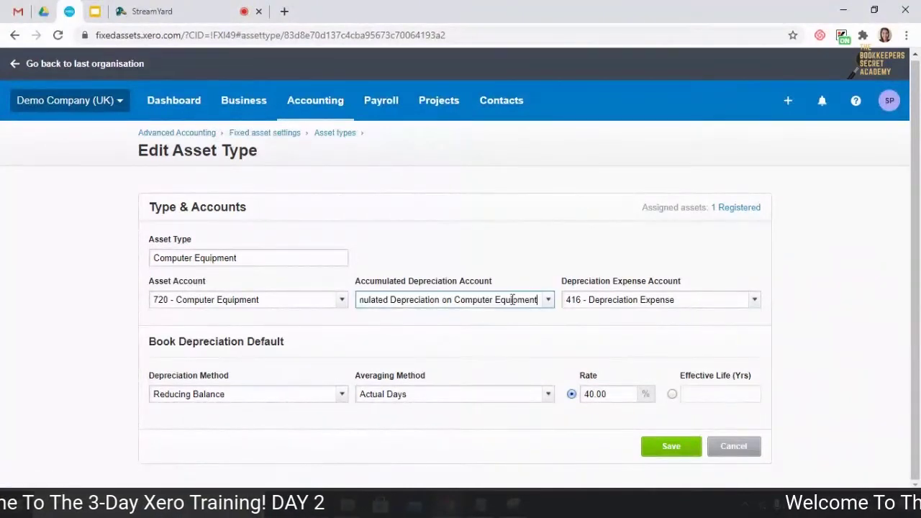
{"action": "left_click", "coordinate": [629, 296]}
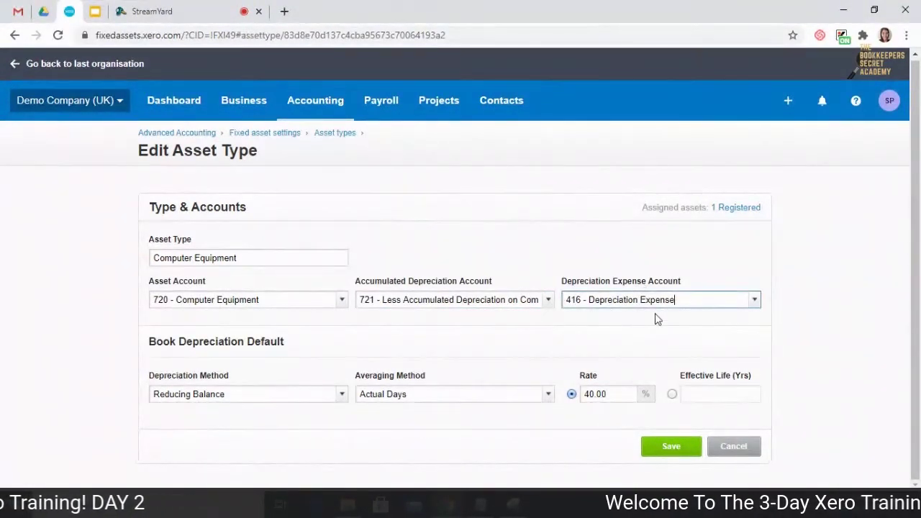
{"action": "left_click", "coordinate": [716, 324]}
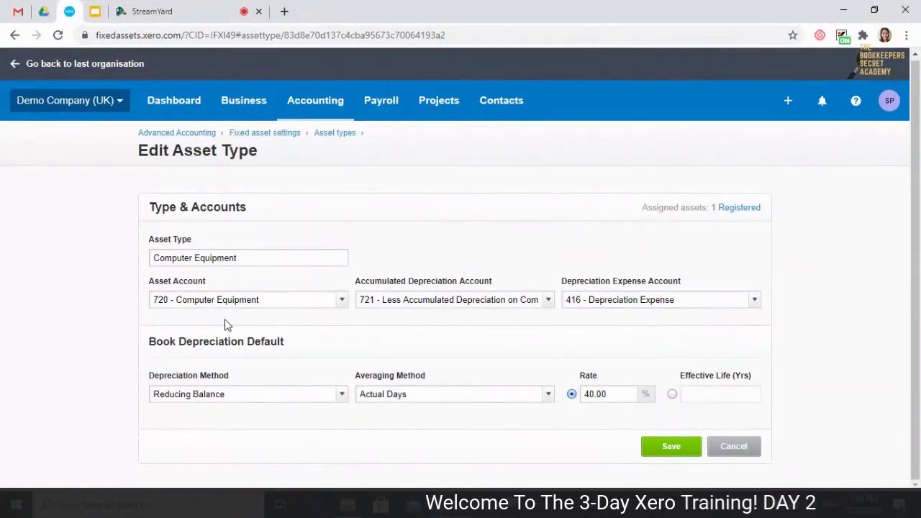
{"action": "left_click", "coordinate": [342, 403]}
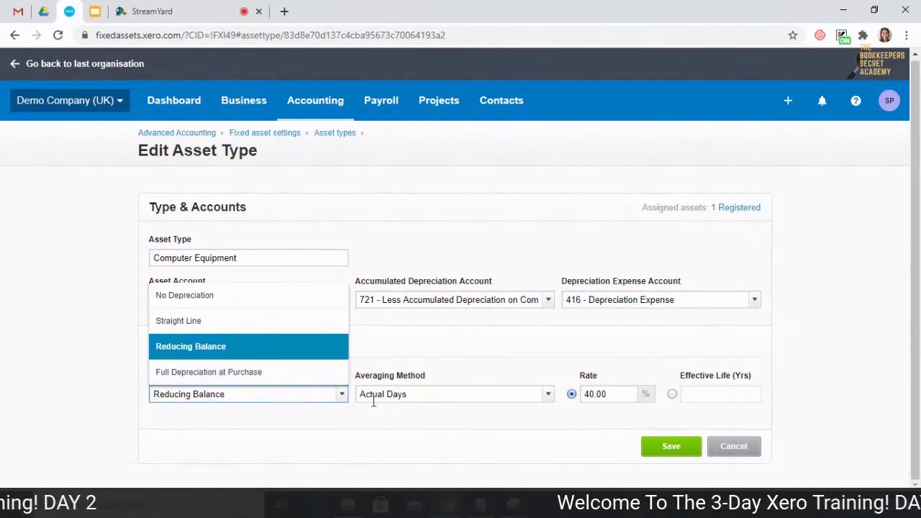
{"action": "left_click", "coordinate": [409, 409]}
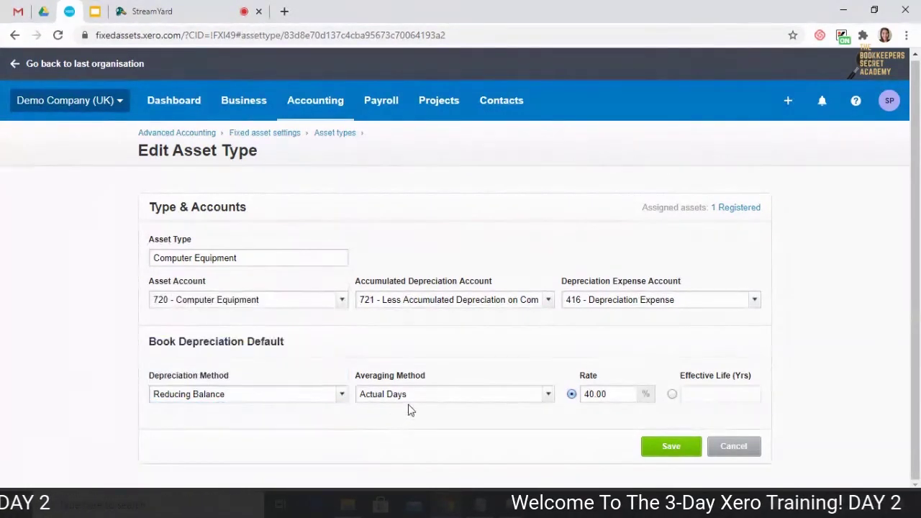
{"action": "left_click", "coordinate": [613, 389]}
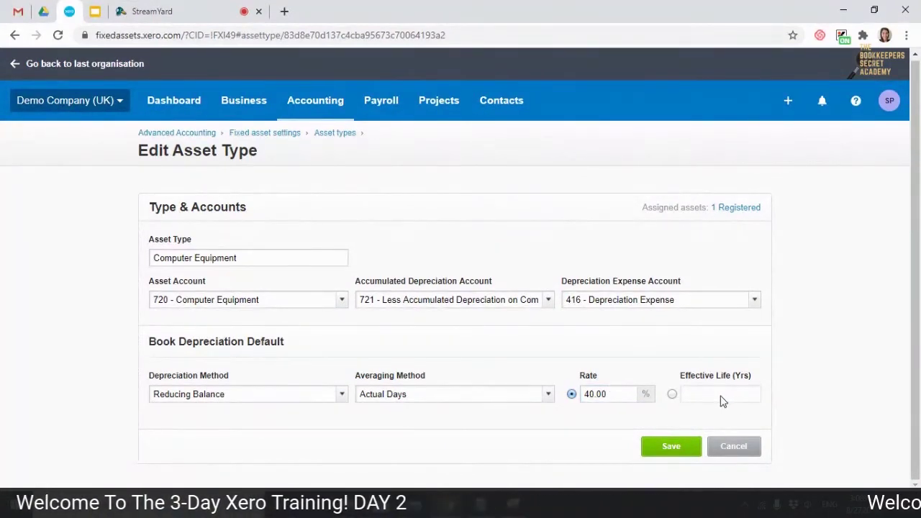
- Leave the fixed asset settings, return to advanced accounting and open Tracking categories to show the Region category and its options
{"action": "left_click", "coordinate": [14, 35]}
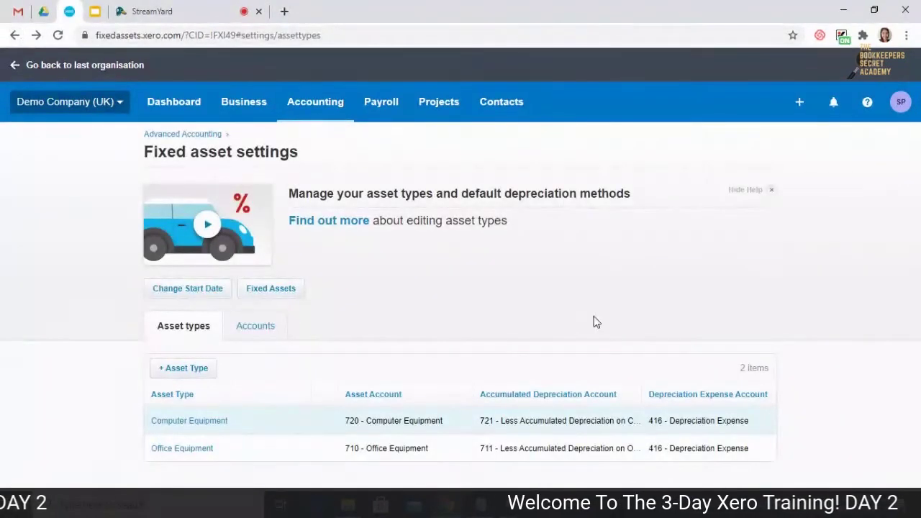
{"action": "left_click", "coordinate": [304, 116]}
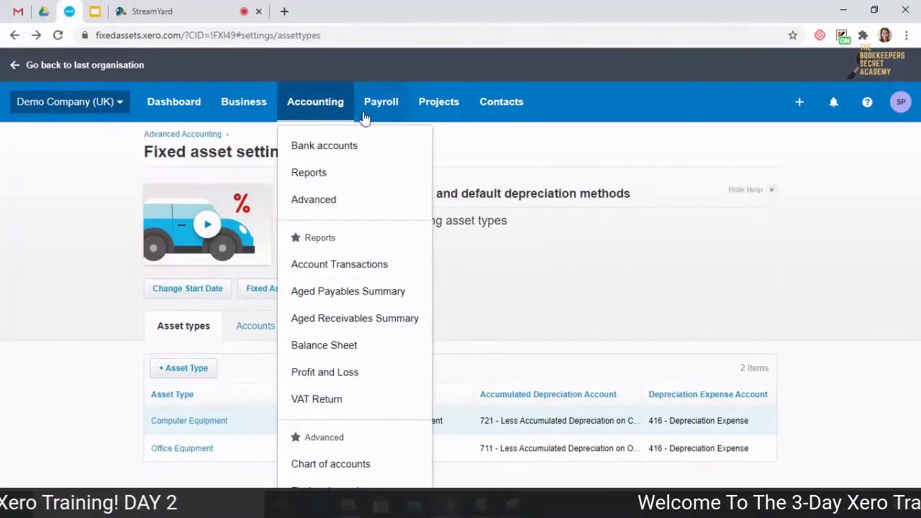
{"action": "left_click", "coordinate": [18, 34]}
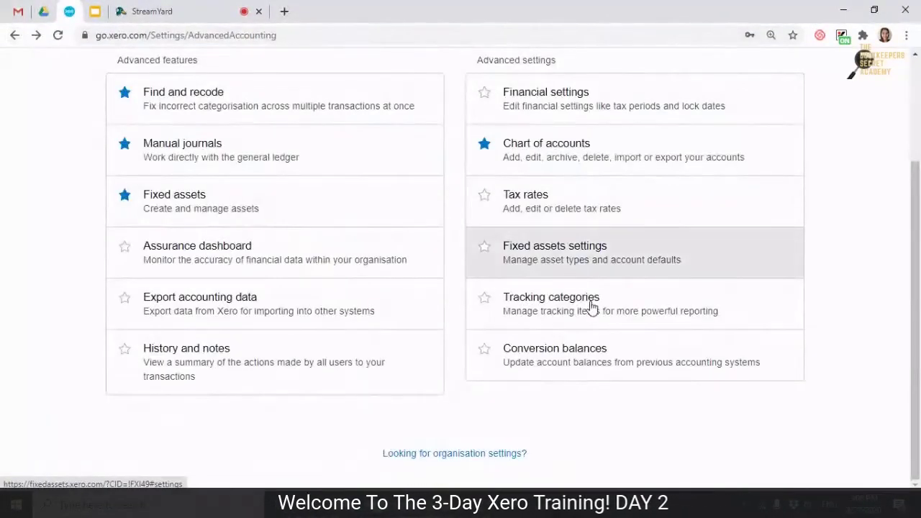
{"action": "left_click", "coordinate": [606, 315]}
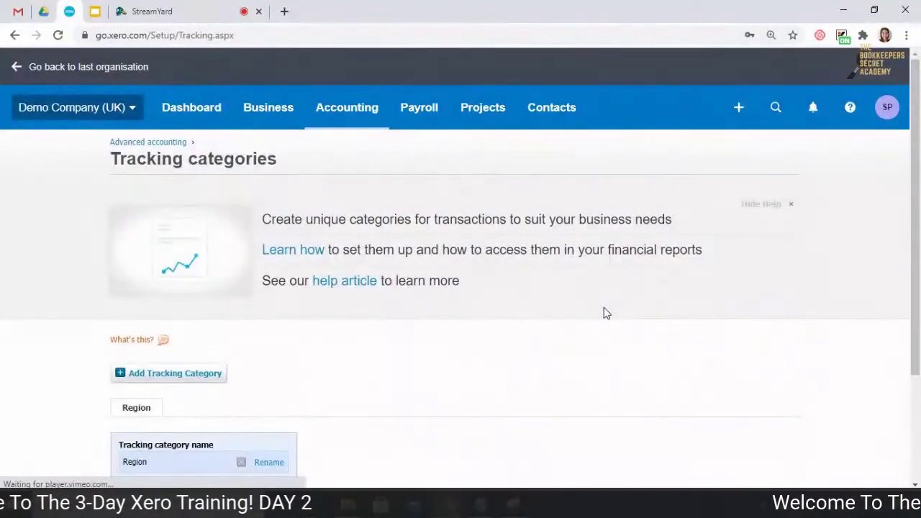
{"action": "scroll", "coordinate": [593, 300], "scroll_direction": "down", "scroll_amount": 2}
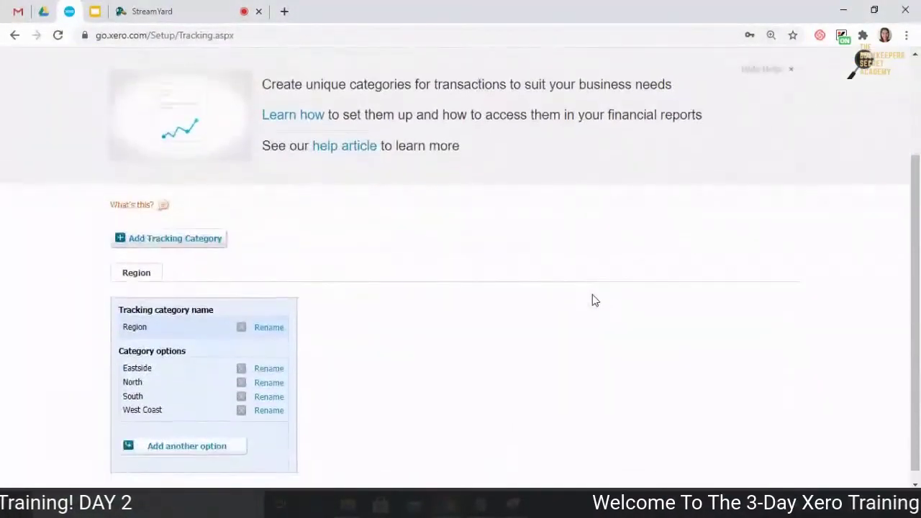
{"action": "scroll", "coordinate": [592, 300], "scroll_direction": "down", "scroll_amount": 1}
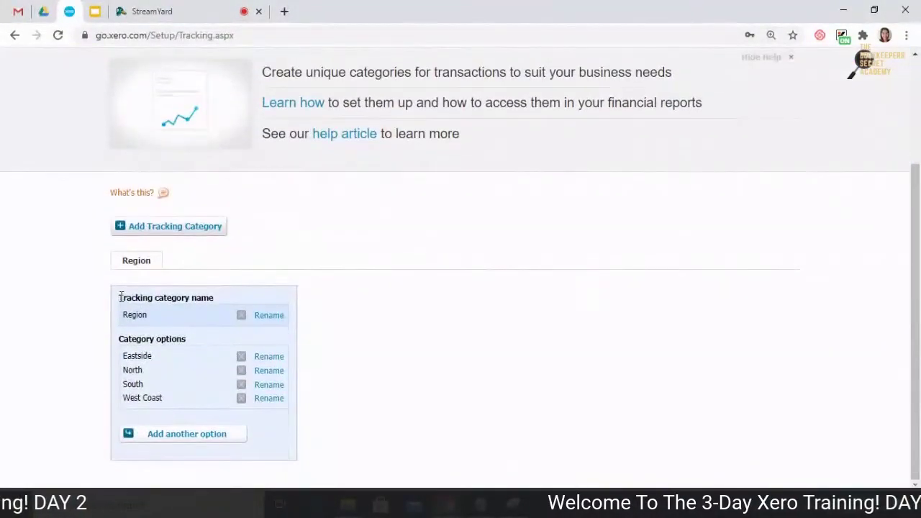
- Rename the Region tracking category as Properties
{"action": "left_click", "coordinate": [267, 316]}
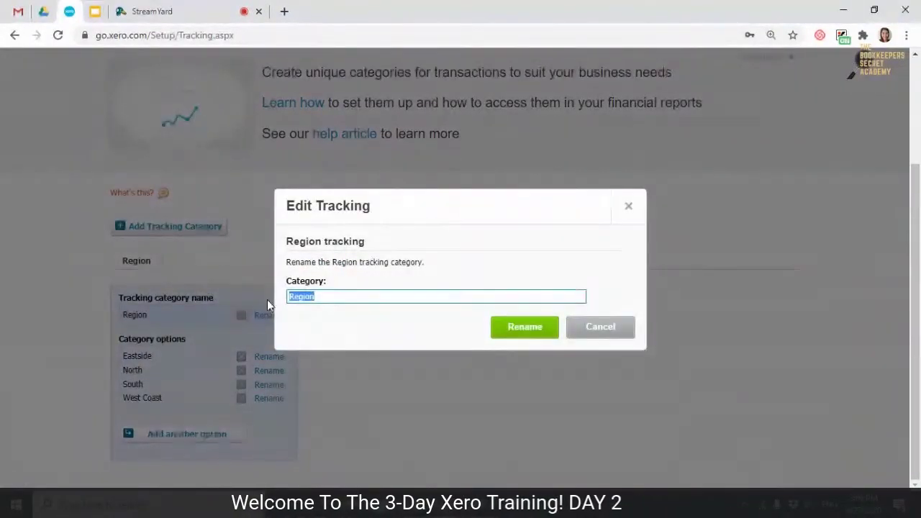
{"action": "type", "text": "Prip"}
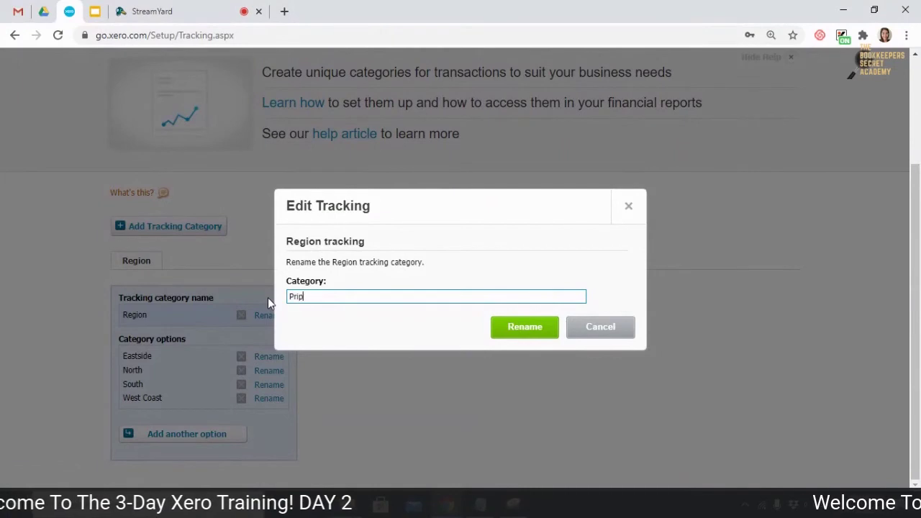
{"action": "key", "text": "BackSpace"}
{"action": "type", "text": "o"}
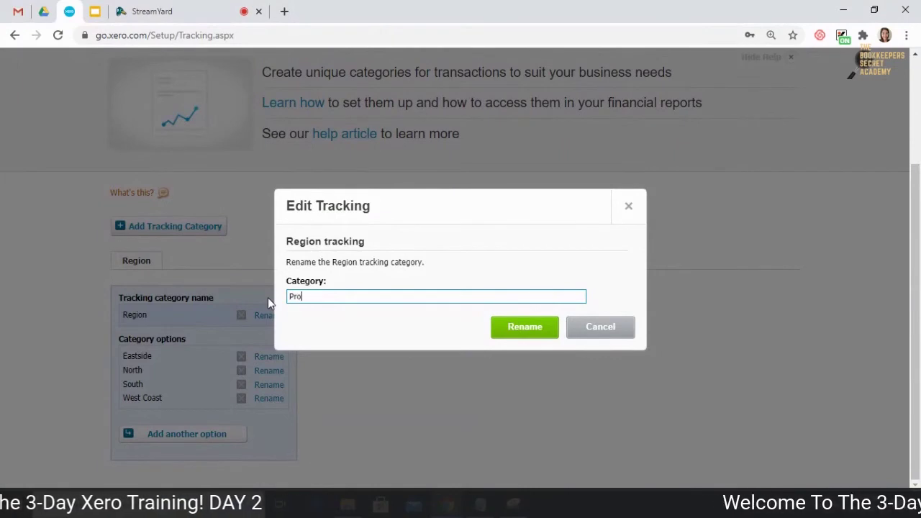
{"action": "type", "text": "perties"}
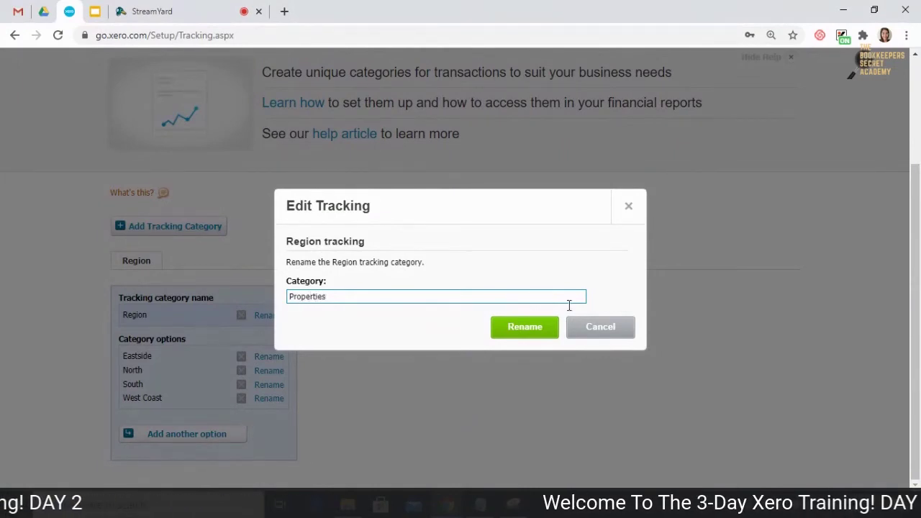
{"action": "left_click", "coordinate": [546, 332]}
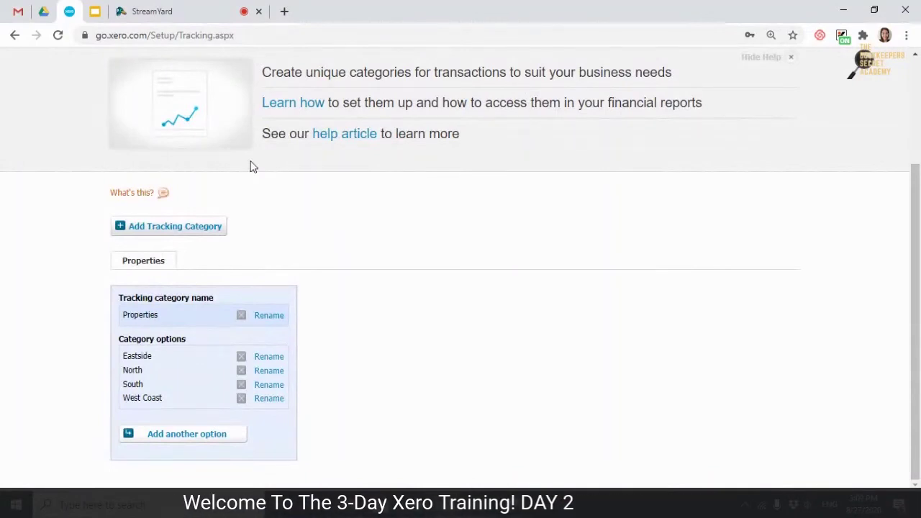
- Rename the Eastside option in the Properties tracking category to 41 Eastwood
{"action": "left_click", "coordinate": [274, 358]}
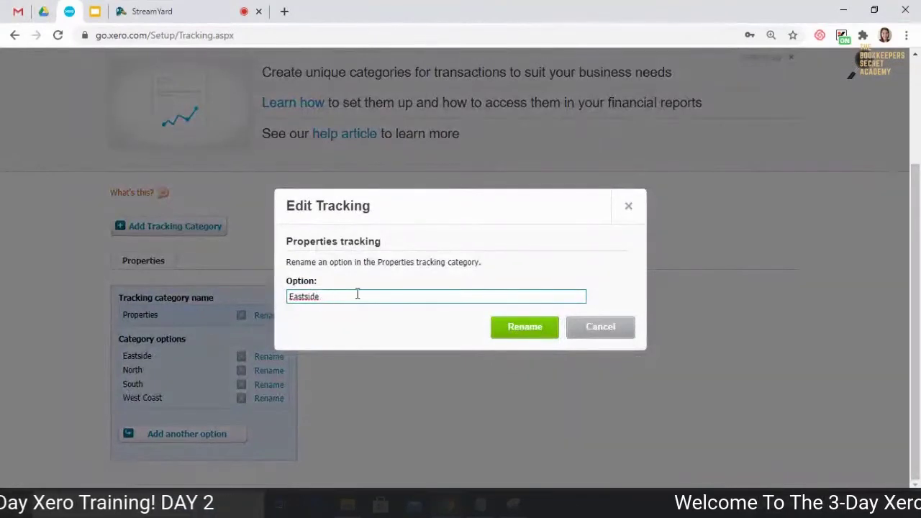
{"action": "left_click_drag", "start_coordinate": [353, 296], "coordinate": [282, 301]}
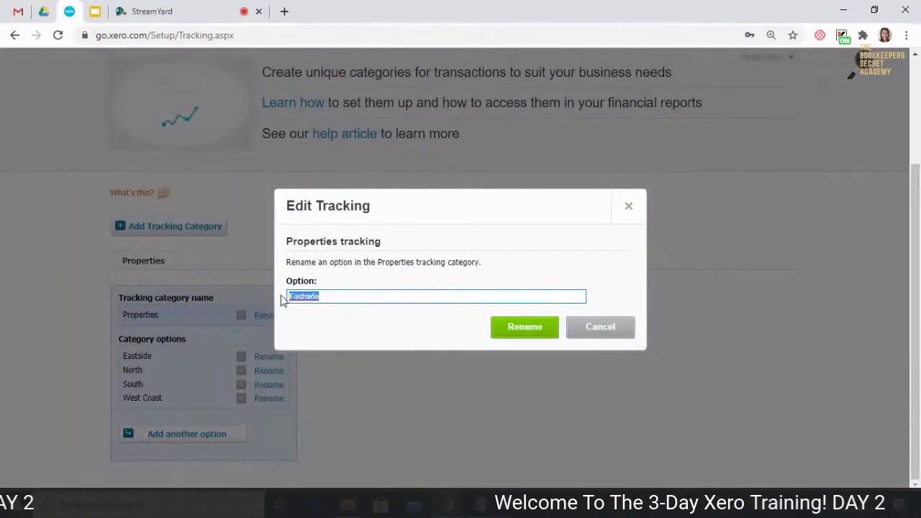
{"action": "type", "text": "41 Eas"}
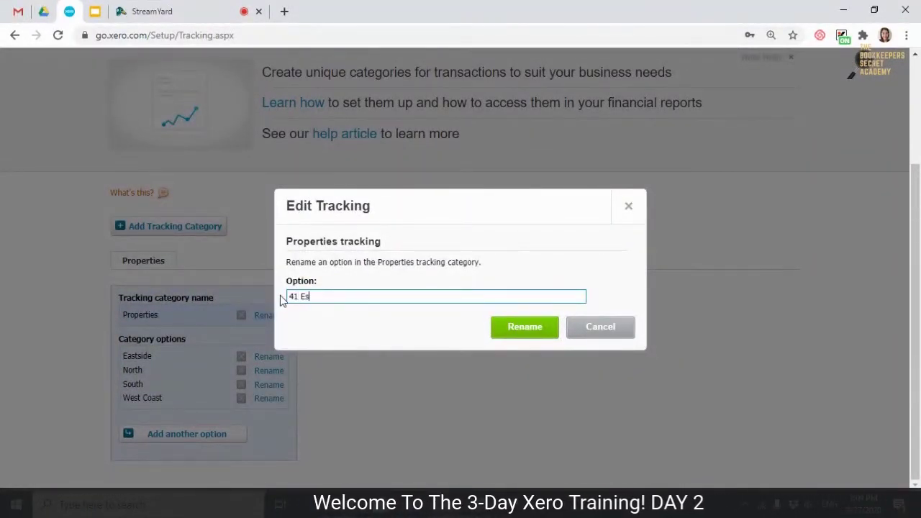
{"action": "type", "text": "twood"}
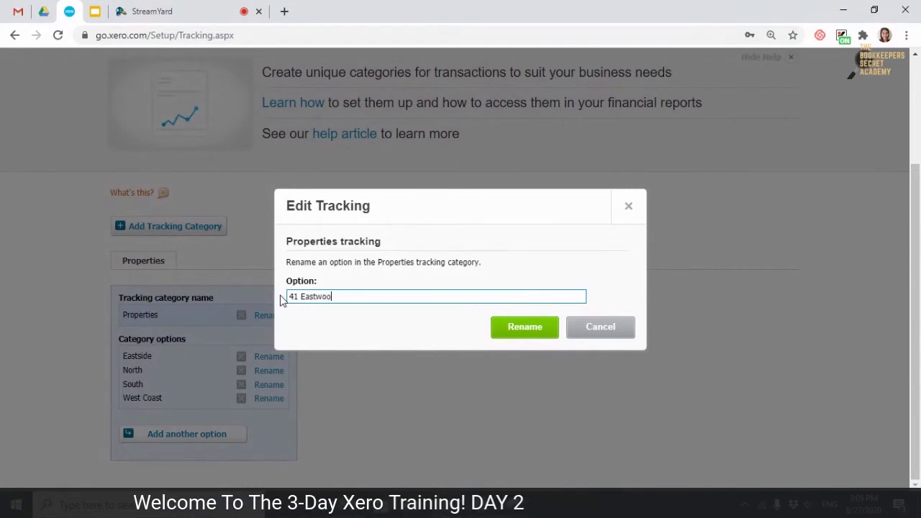
{"action": "left_click", "coordinate": [540, 332]}
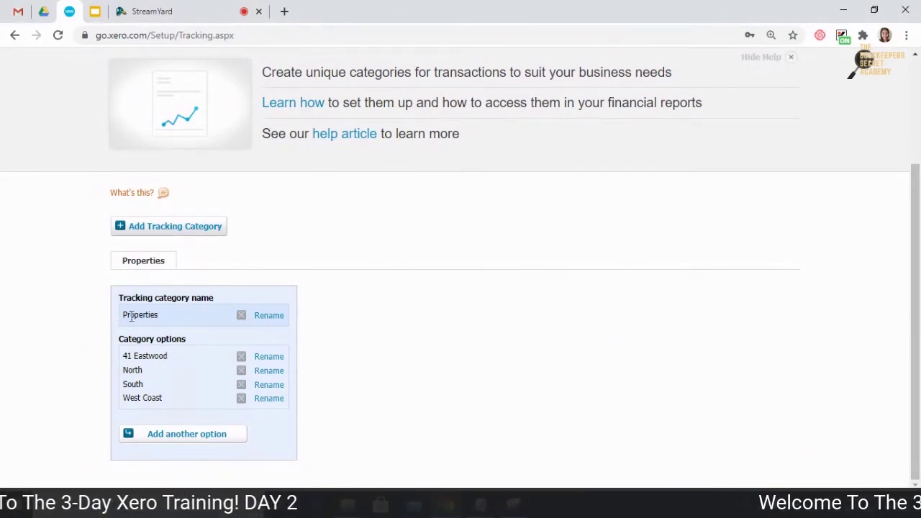
- Look at the blank form for adding a tracking category, then return to the Properties category and its options
{"action": "left_click_drag", "start_coordinate": [131, 294], "coordinate": [139, 294]}
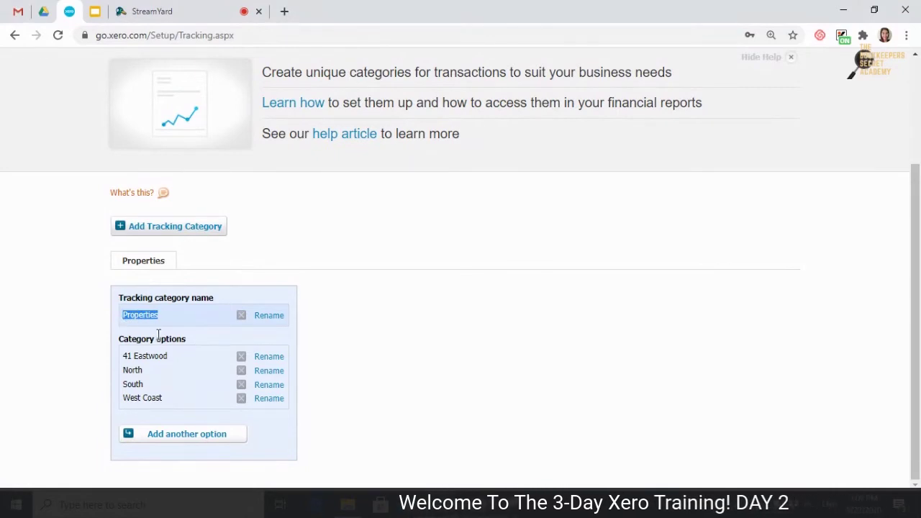
{"action": "left_click", "coordinate": [131, 355]}
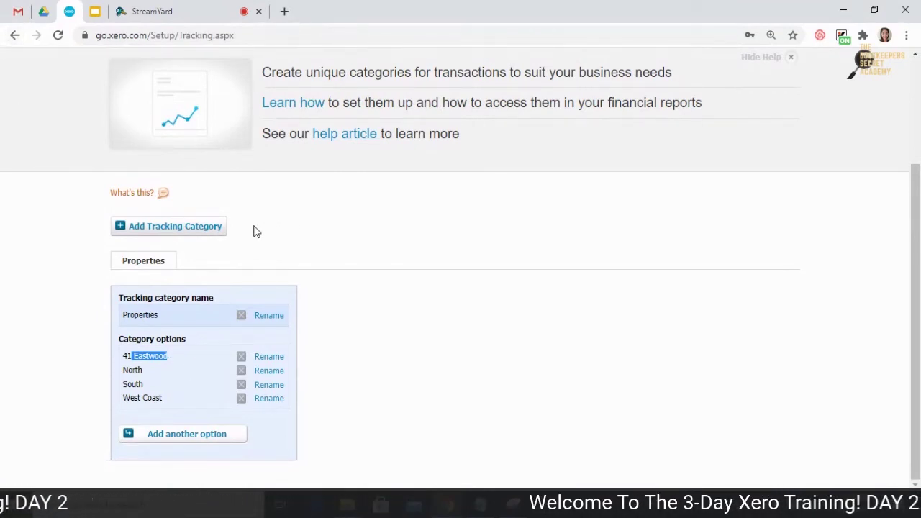
{"action": "left_click", "coordinate": [200, 229]}
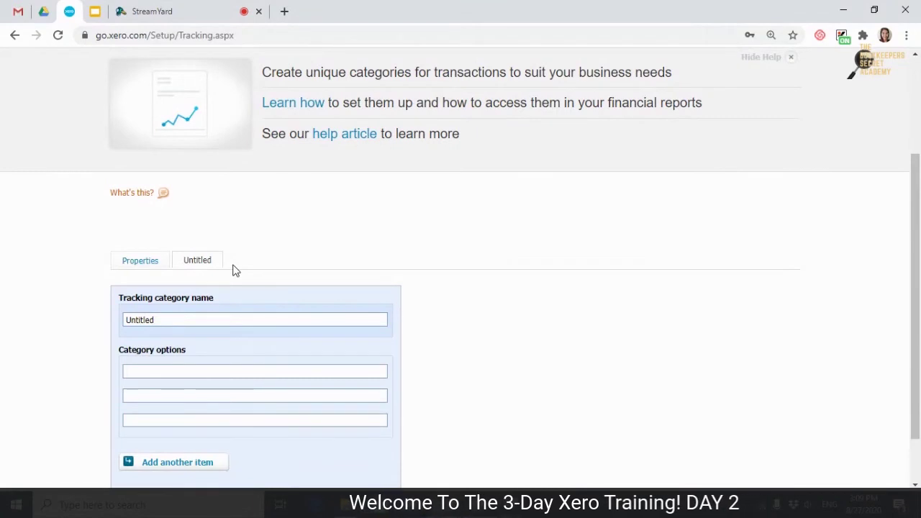
{"action": "scroll", "coordinate": [260, 325], "scroll_direction": "down", "scroll_amount": 1}
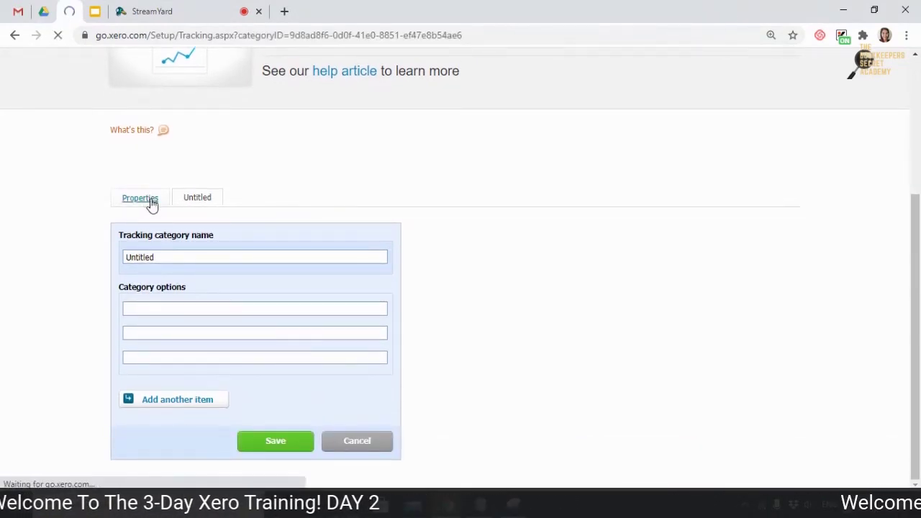
{"action": "scroll", "coordinate": [267, 390], "scroll_direction": "down", "scroll_amount": 2}
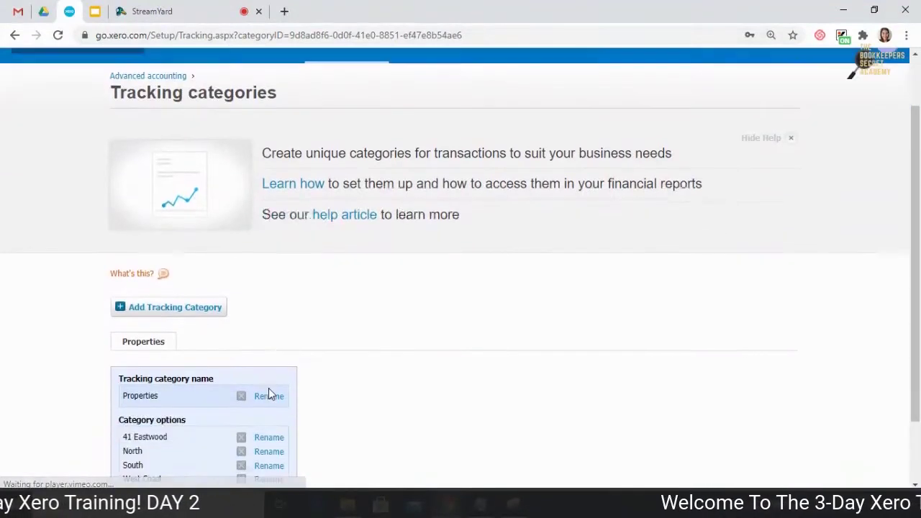
{"action": "scroll", "coordinate": [194, 403], "scroll_direction": "up", "scroll_amount": 1}
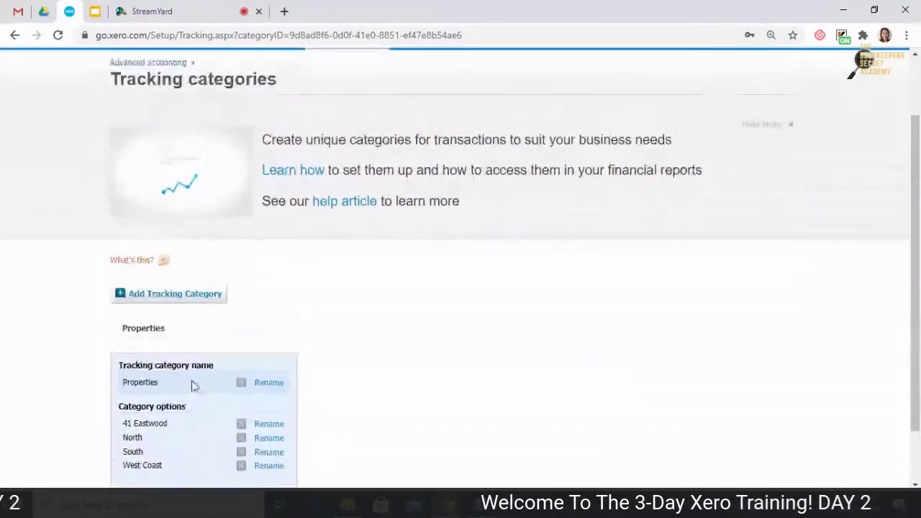
{"action": "left_click", "coordinate": [16, 35]}
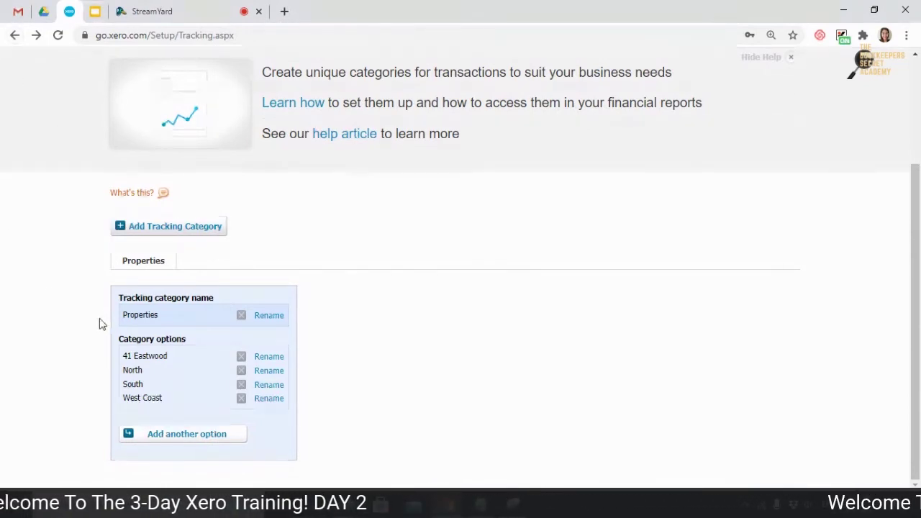
{"action": "left_click_drag", "start_coordinate": [193, 346], "coordinate": [123, 338]}
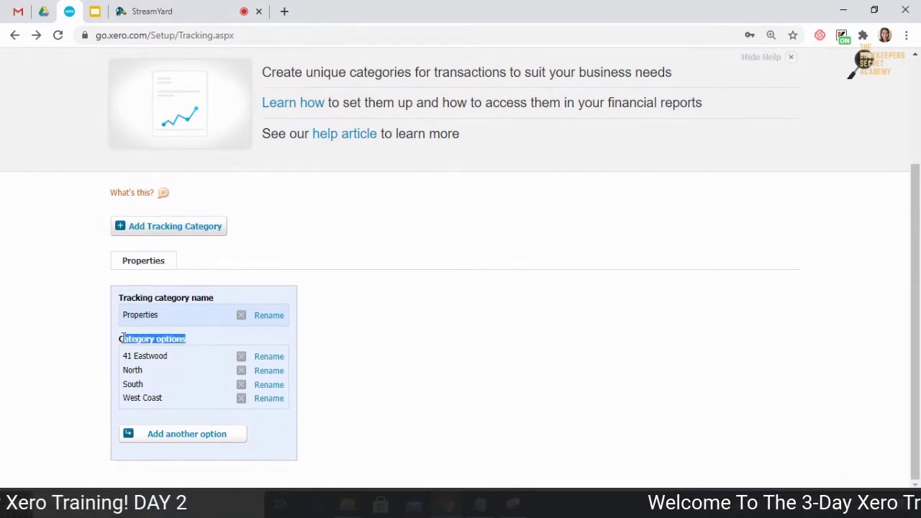
- Open the conversion balances from the advanced accounting settings and show all accounts in the balance list
{"action": "left_click", "coordinate": [13, 37]}
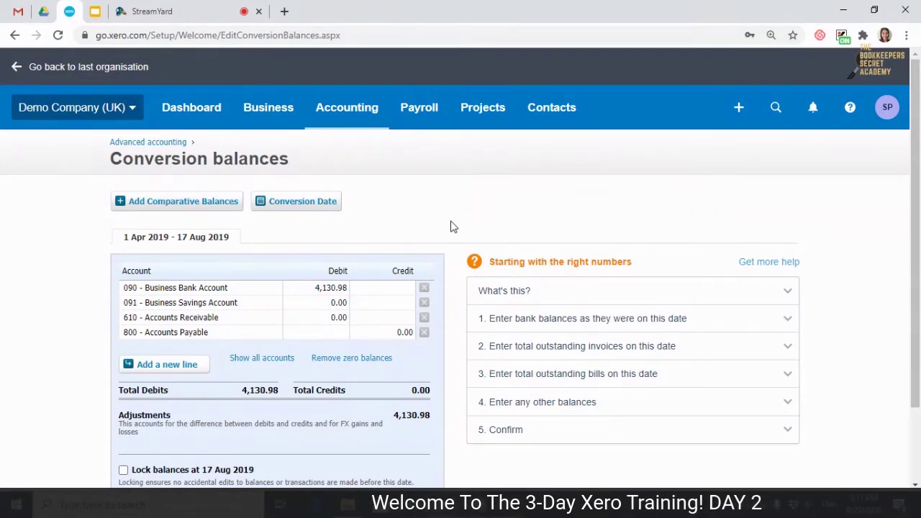
{"action": "scroll", "coordinate": [396, 229], "scroll_direction": "down", "scroll_amount": 1}
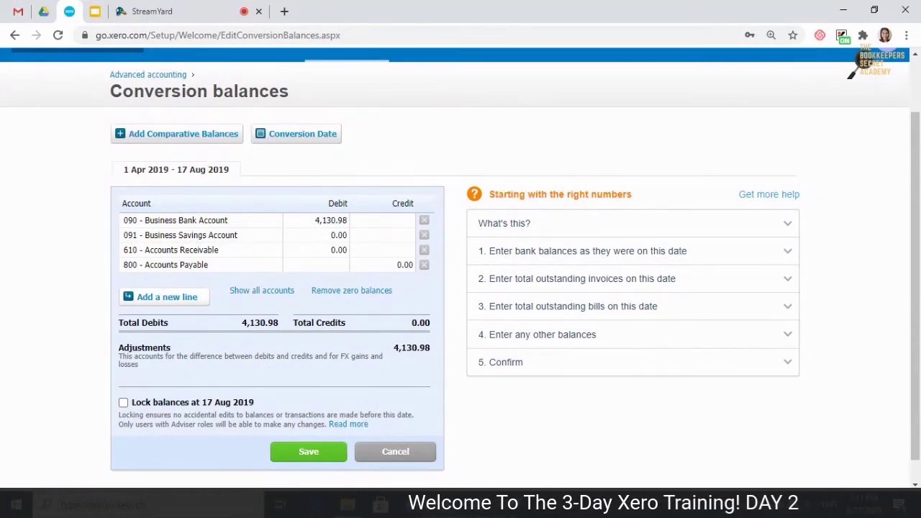
{"action": "left_click", "coordinate": [304, 222]}
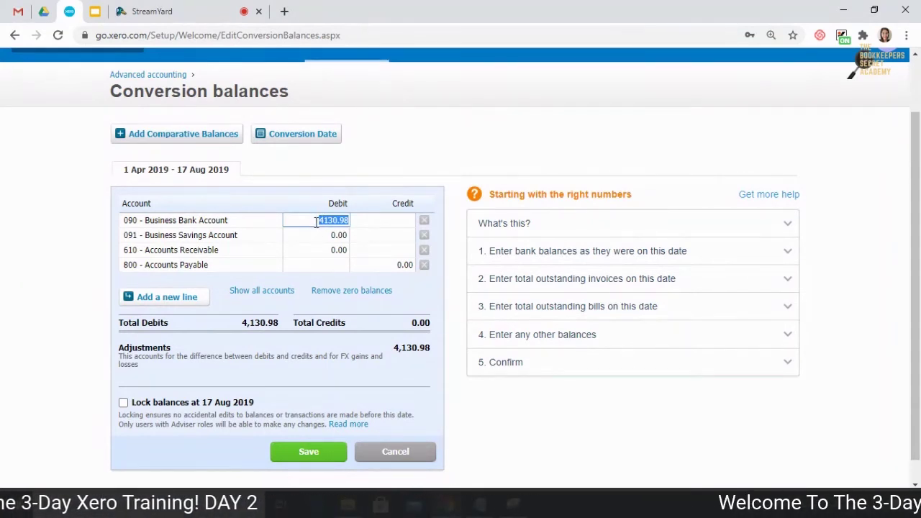
{"action": "scroll", "coordinate": [345, 233], "scroll_direction": "down", "scroll_amount": 1}
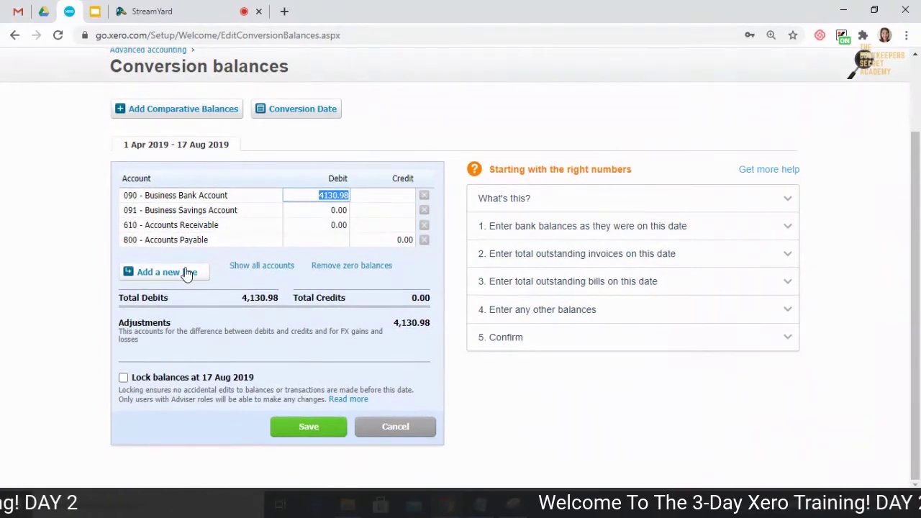
{"action": "left_click", "coordinate": [291, 265]}
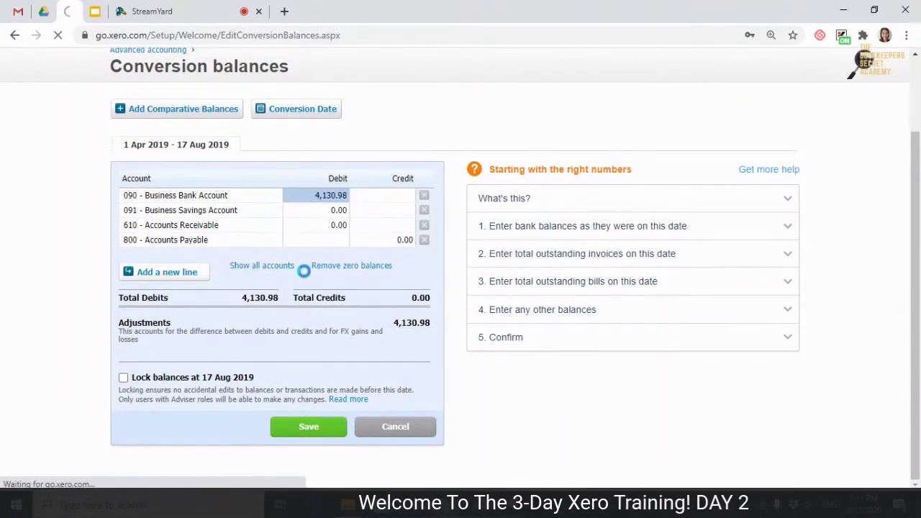
- Examine the full account list in the conversion balances, from the bank accounts down to the totals and adjustments
{"action": "scroll", "coordinate": [312, 288], "scroll_direction": "down", "scroll_amount": 8}
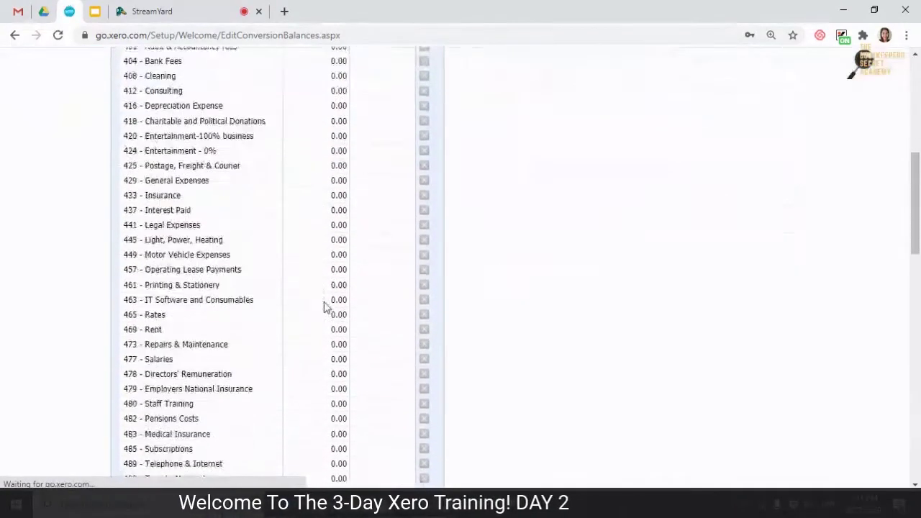
{"action": "scroll", "coordinate": [325, 308], "scroll_direction": "down", "scroll_amount": 15}
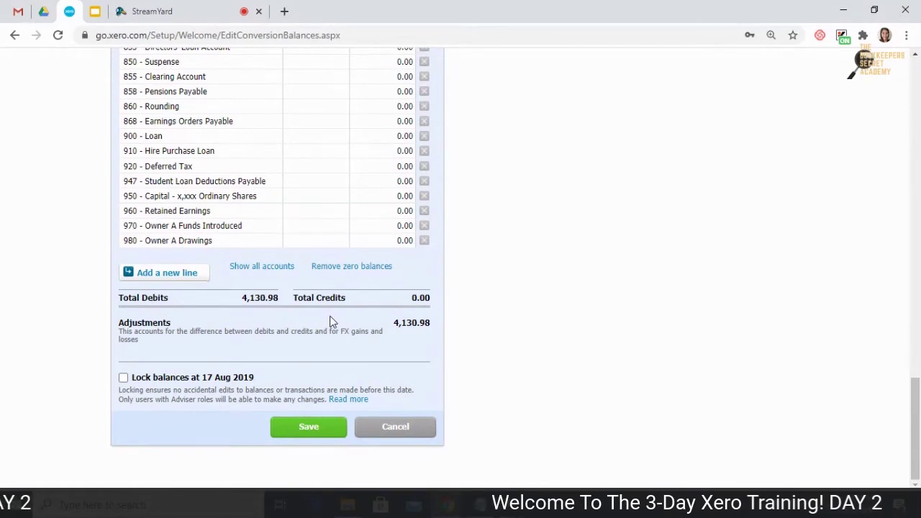
{"action": "scroll", "coordinate": [331, 322], "scroll_direction": "up", "scroll_amount": 2}
{"action": "scroll", "coordinate": [330, 321], "scroll_direction": "up", "scroll_amount": 3}
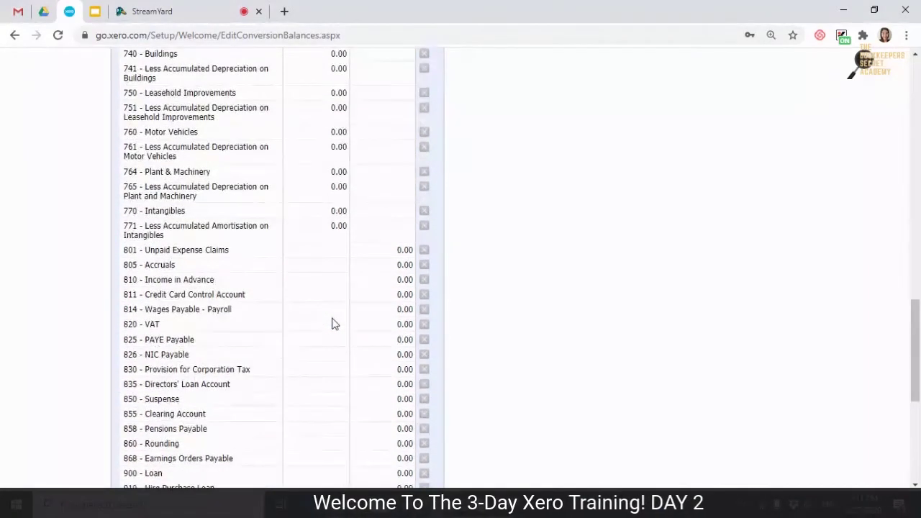
{"action": "scroll", "coordinate": [331, 323], "scroll_direction": "up", "scroll_amount": 2}
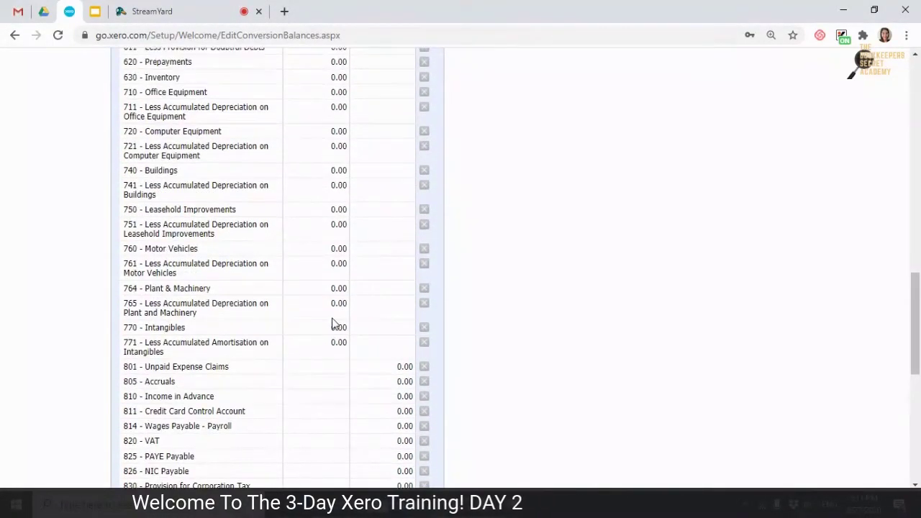
{"action": "scroll", "coordinate": [332, 323], "scroll_direction": "up", "scroll_amount": 12}
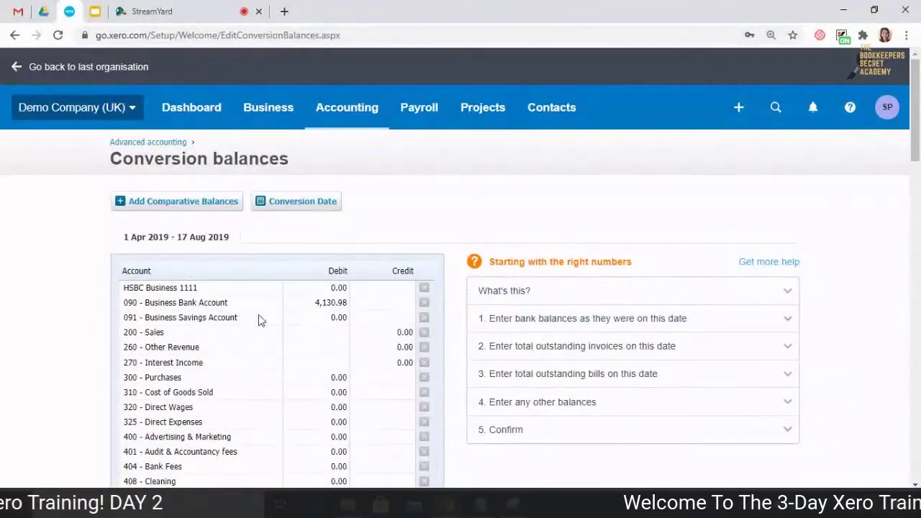
{"action": "scroll", "coordinate": [288, 326], "scroll_direction": "down", "scroll_amount": 1}
{"action": "scroll", "coordinate": [287, 326], "scroll_direction": "down", "scroll_amount": 4}
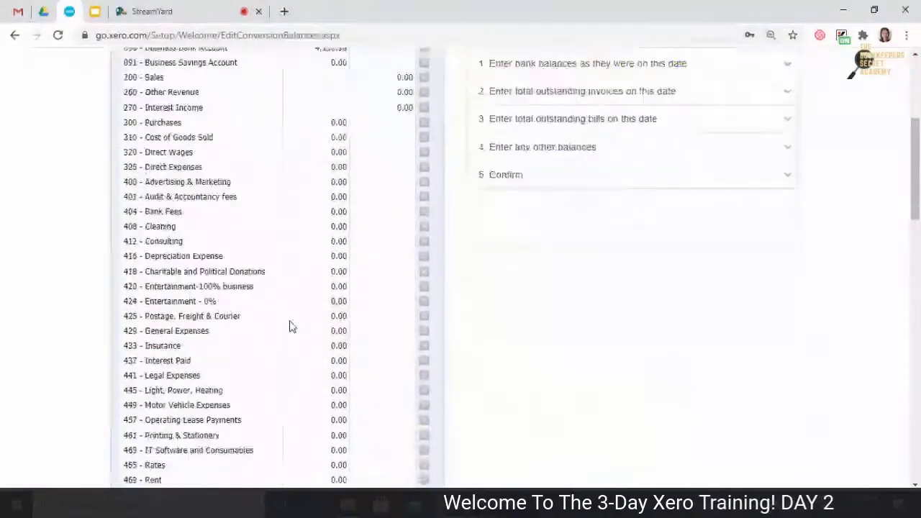
{"action": "scroll", "coordinate": [290, 326], "scroll_direction": "up", "scroll_amount": 2}
{"action": "scroll", "coordinate": [290, 327], "scroll_direction": "down", "scroll_amount": 19}
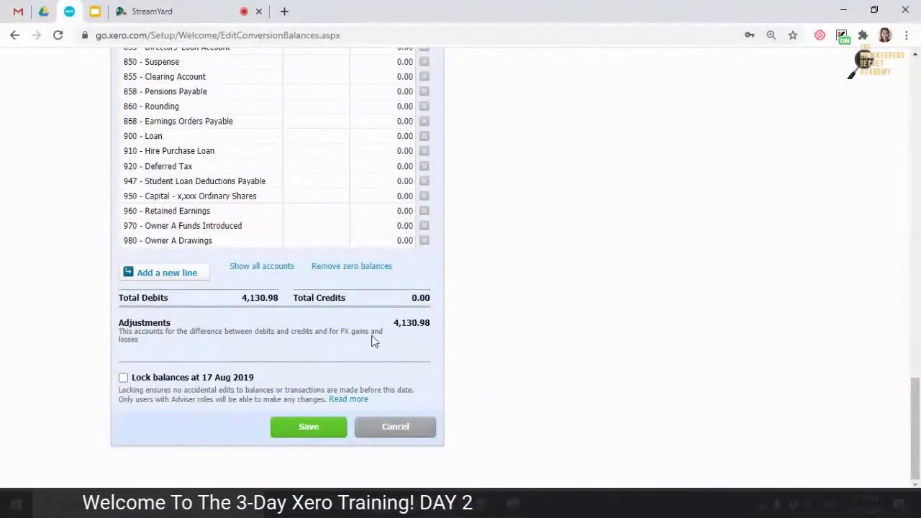
{"action": "scroll", "coordinate": [205, 291], "scroll_direction": "up", "scroll_amount": 12}
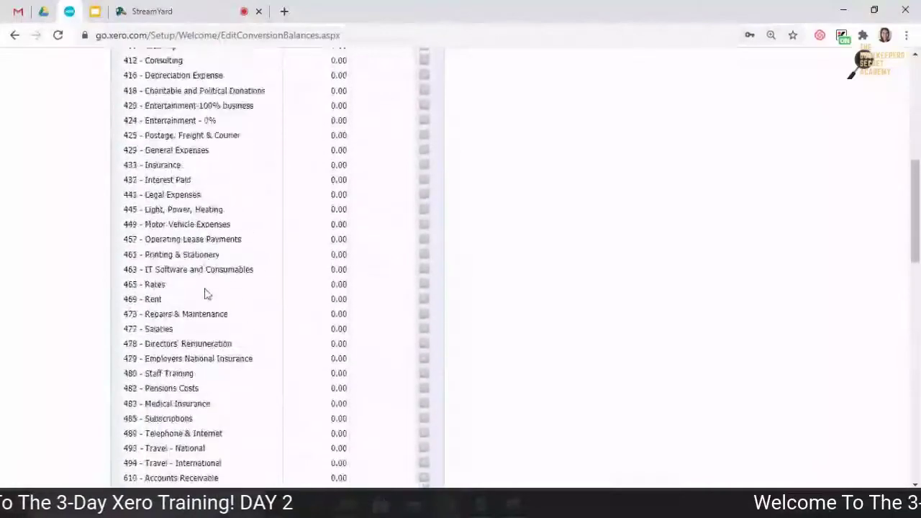
{"action": "scroll", "coordinate": [205, 291], "scroll_direction": "up", "scroll_amount": 8}
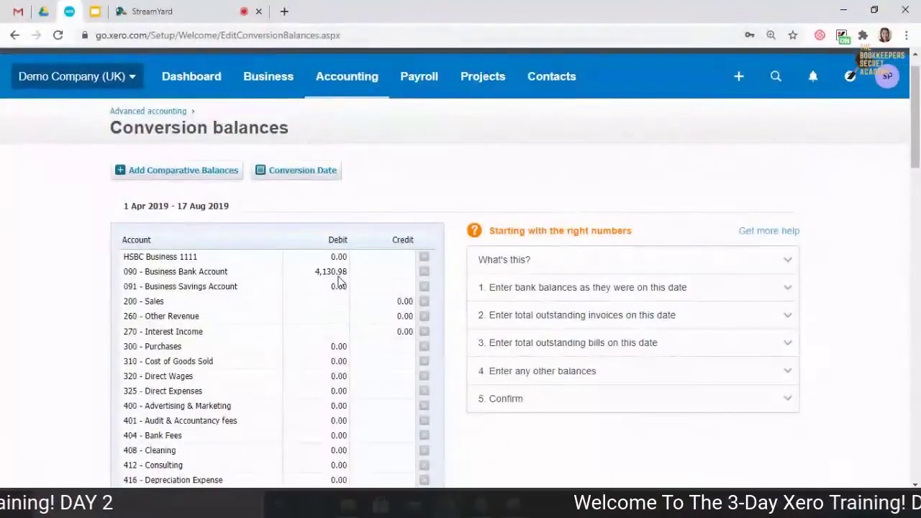
{"action": "scroll", "coordinate": [338, 280], "scroll_direction": "down", "scroll_amount": 3}
{"action": "scroll", "coordinate": [338, 284], "scroll_direction": "up", "scroll_amount": 2}
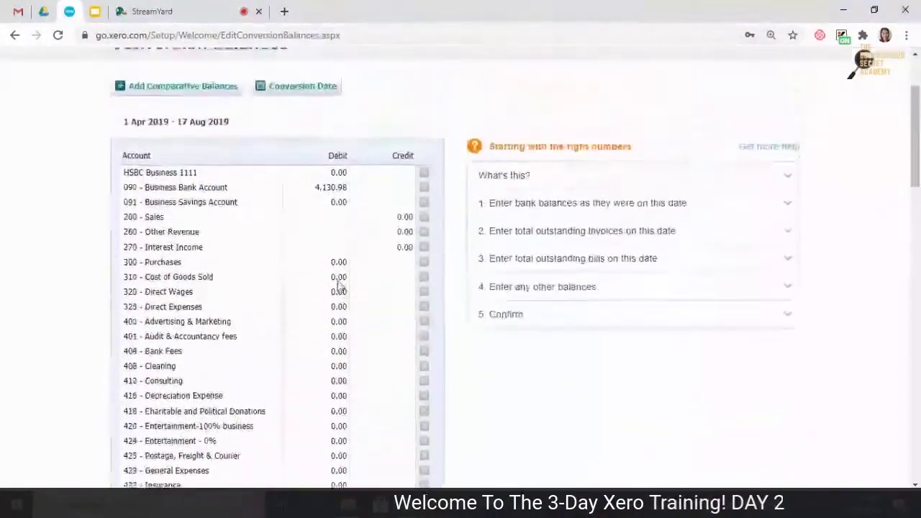
- Return to the advanced accounting page and go through the organisation settings to the invoice settings
{"action": "scroll", "coordinate": [340, 286], "scroll_direction": "up", "scroll_amount": 2}
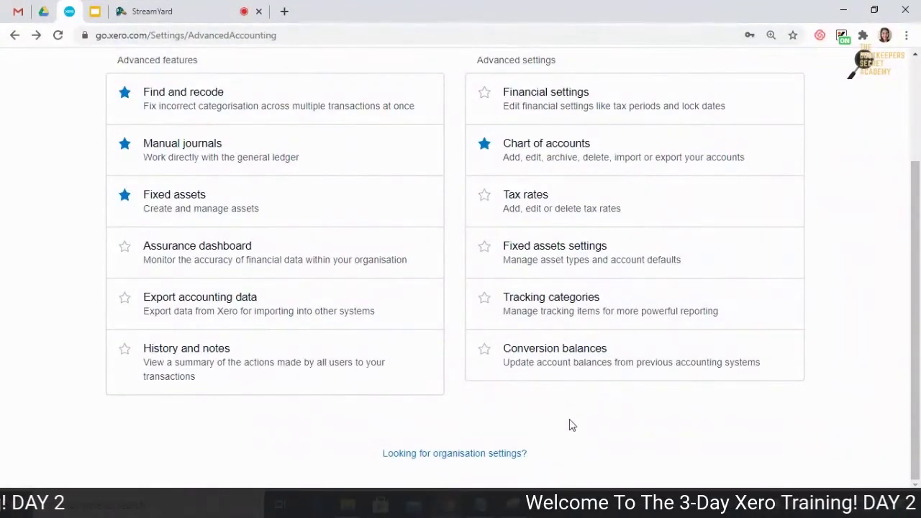
{"action": "left_click", "coordinate": [489, 452]}
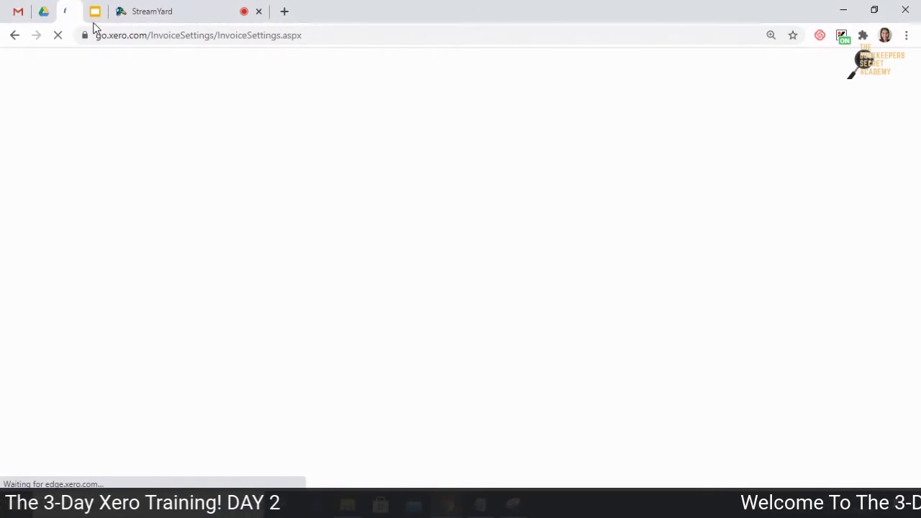
- Switch to StreamYard to check the live comments, then switch back to Xero
{"action": "left_click", "coordinate": [142, 15]}
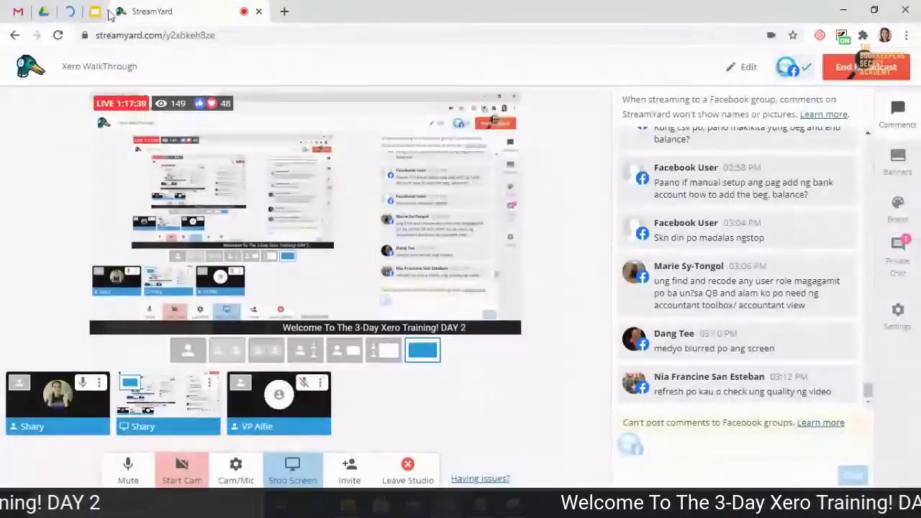
{"action": "left_click", "coordinate": [71, 13]}
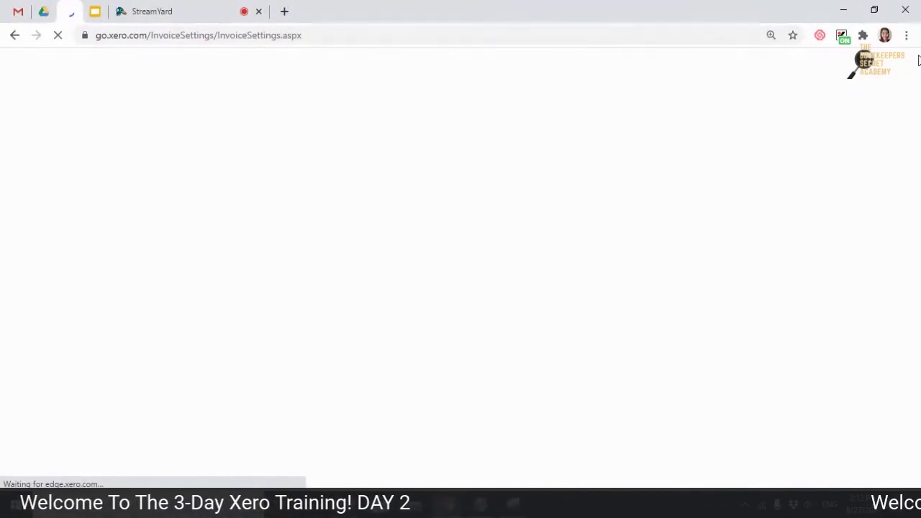
{"action": "left_click", "coordinate": [906, 35]}
{"action": "mouse_move", "coordinate": [823, 147]}
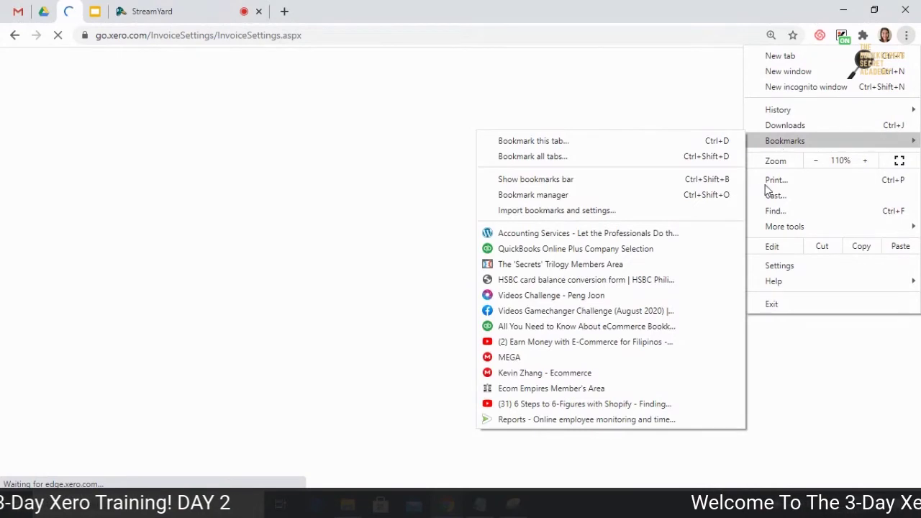
{"action": "left_click", "coordinate": [788, 370]}
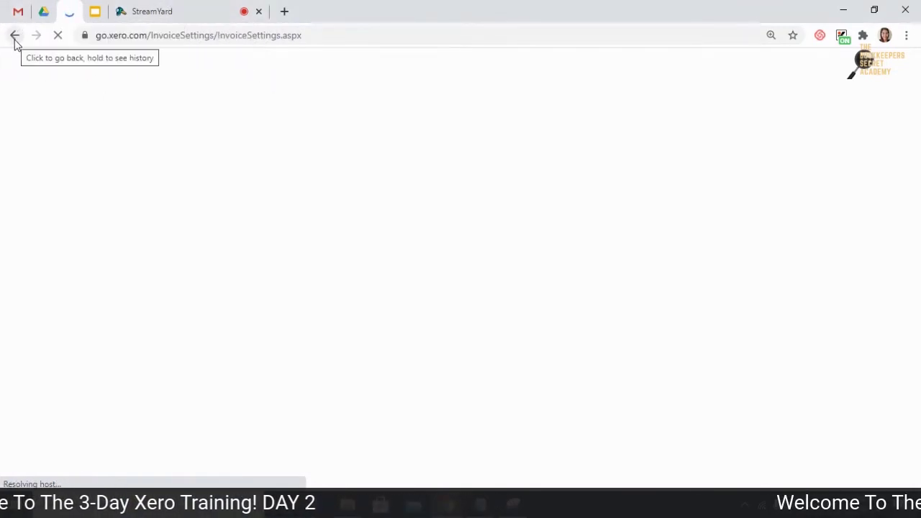
- Leave the loading invoice settings page and go back to the organisation settings
{"action": "left_click", "coordinate": [15, 38]}
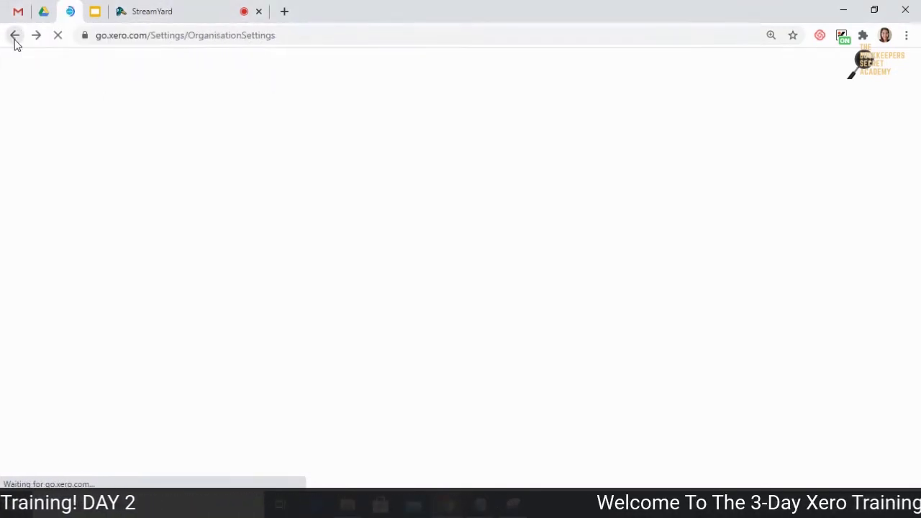
- Open the invoice settings from the organisation settings in a new browser tab and switch to that tab
{"action": "scroll", "coordinate": [624, 241], "scroll_direction": "down", "scroll_amount": 1}
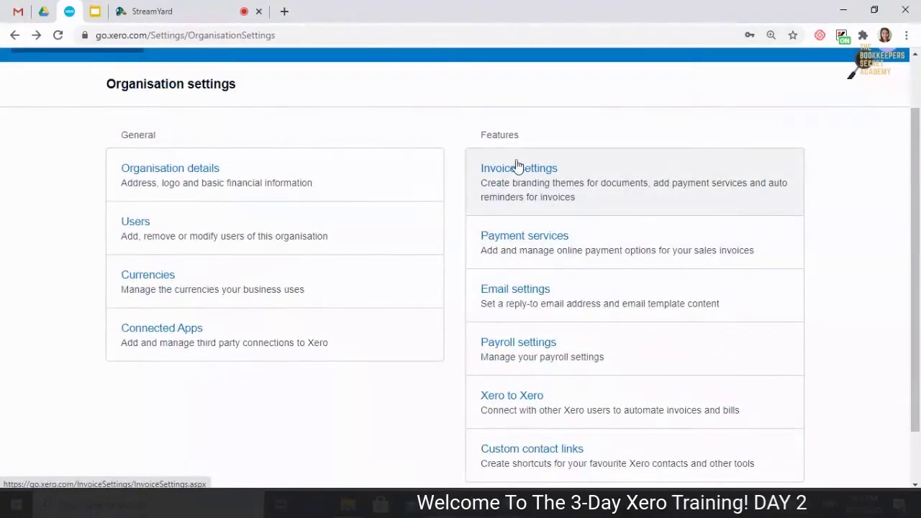
{"action": "right_click", "coordinate": [532, 170]}
{"action": "left_click", "coordinate": [572, 176]}
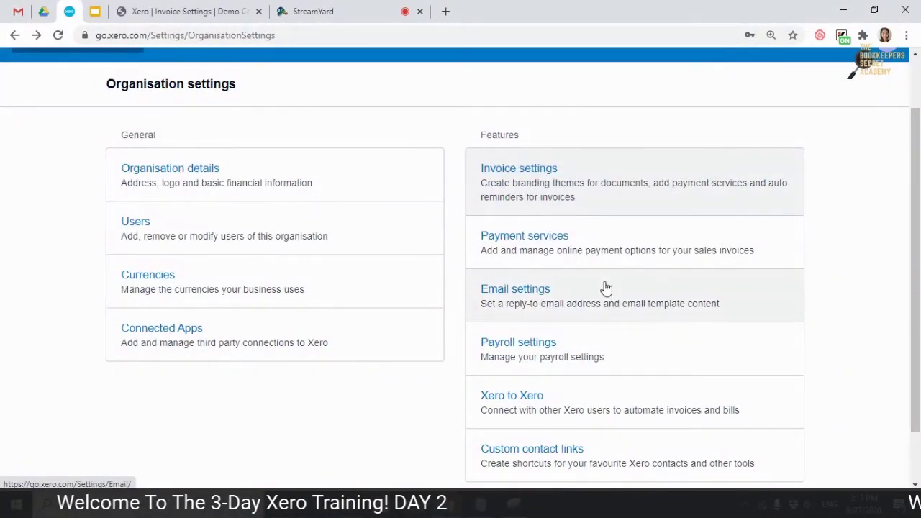
{"action": "left_click", "coordinate": [203, 8]}
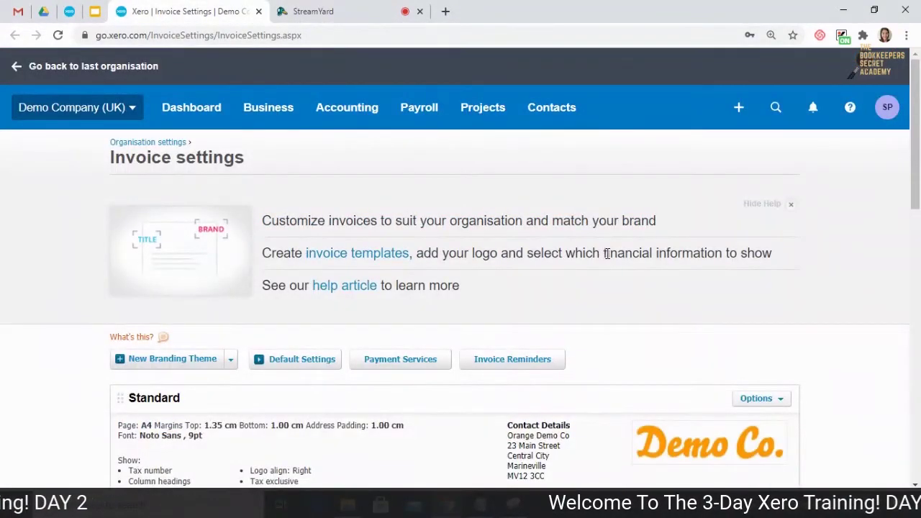
- Look over the invoice settings, checking the choices for a new branding theme and the Standard theme's summary
{"action": "scroll", "coordinate": [603, 255], "scroll_direction": "down", "scroll_amount": 2}
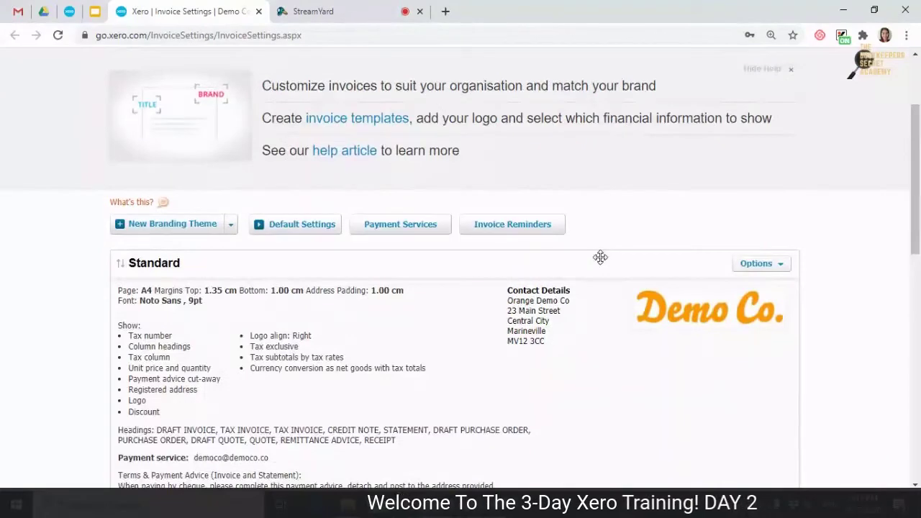
{"action": "scroll", "coordinate": [600, 257], "scroll_direction": "up", "scroll_amount": 2}
{"action": "scroll", "coordinate": [600, 257], "scroll_direction": "down", "scroll_amount": 2}
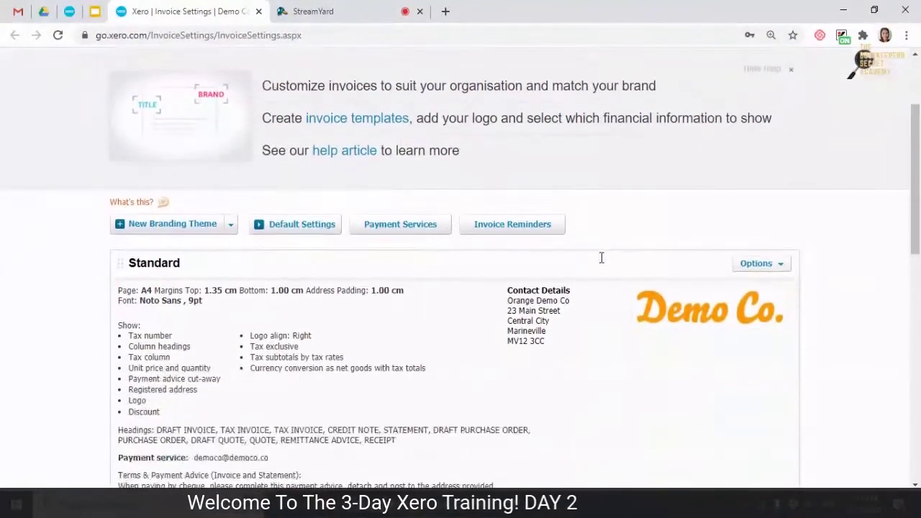
{"action": "left_click", "coordinate": [232, 226]}
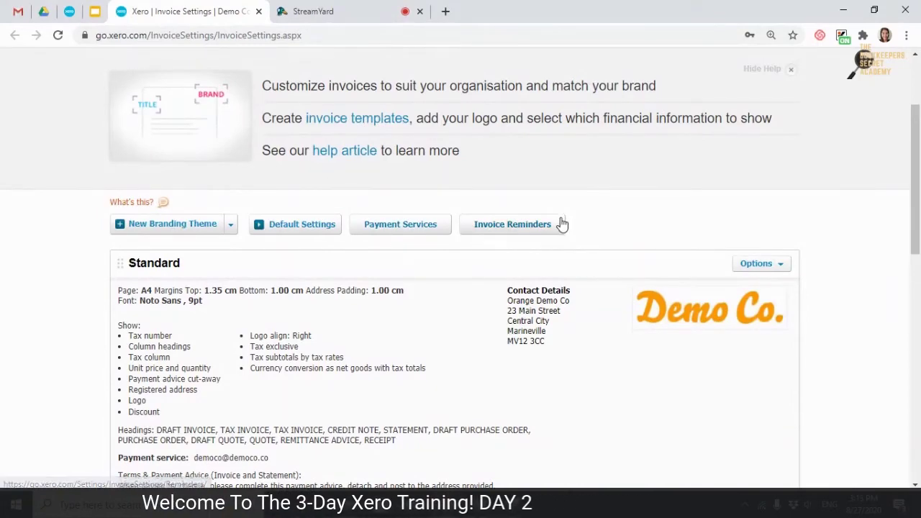
{"action": "scroll", "coordinate": [633, 293], "scroll_direction": "down", "scroll_amount": 3}
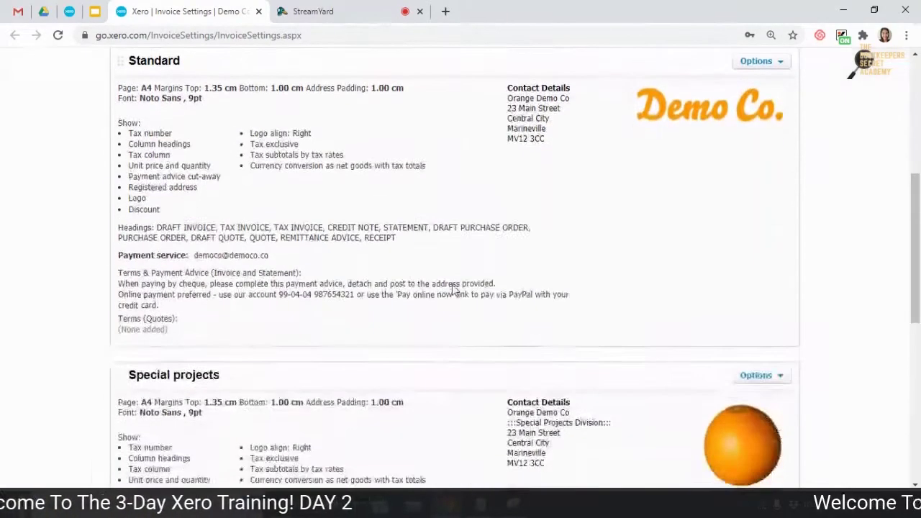
{"action": "scroll", "coordinate": [684, 201], "scroll_direction": "up", "scroll_amount": 1}
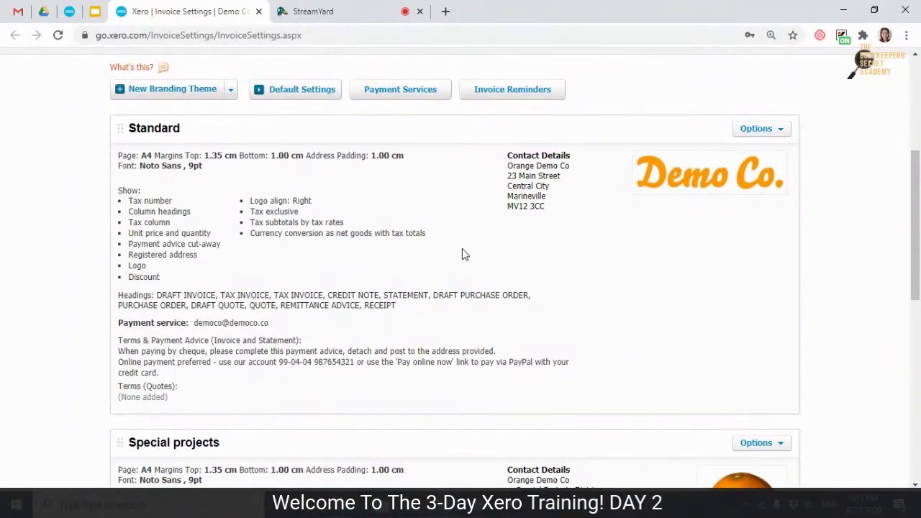
- Open the Standard branding theme for editing and examine its margins, document titles, display options and payment services
{"action": "left_click", "coordinate": [781, 135]}
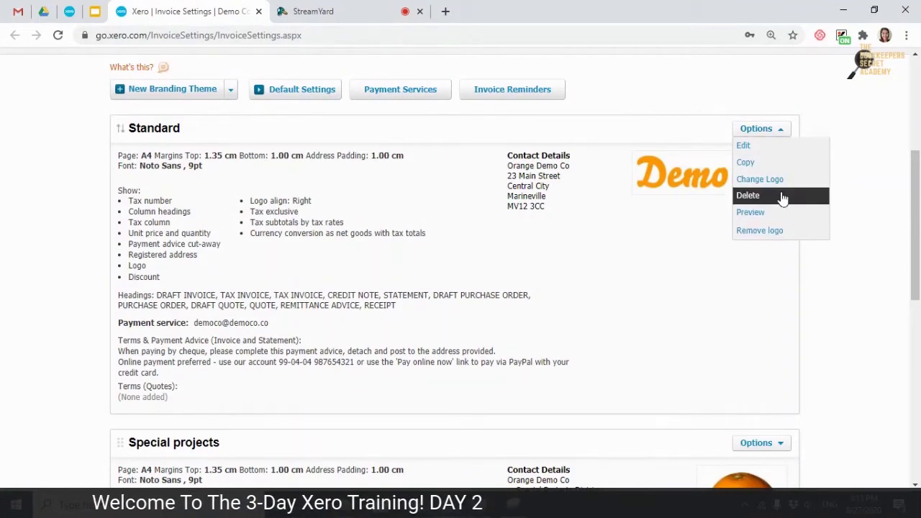
{"action": "left_click", "coordinate": [785, 148]}
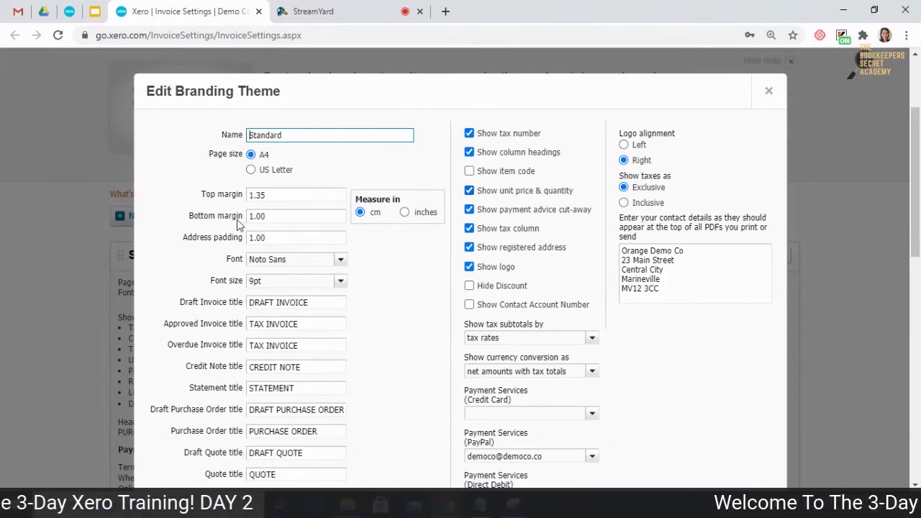
{"action": "scroll", "coordinate": [231, 226], "scroll_direction": "down", "scroll_amount": 1}
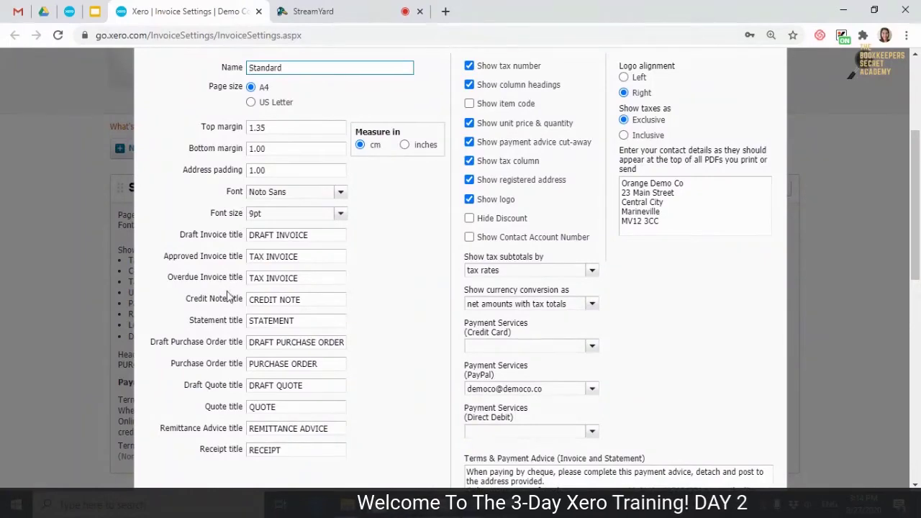
{"action": "scroll", "coordinate": [232, 297], "scroll_direction": "down", "scroll_amount": 1}
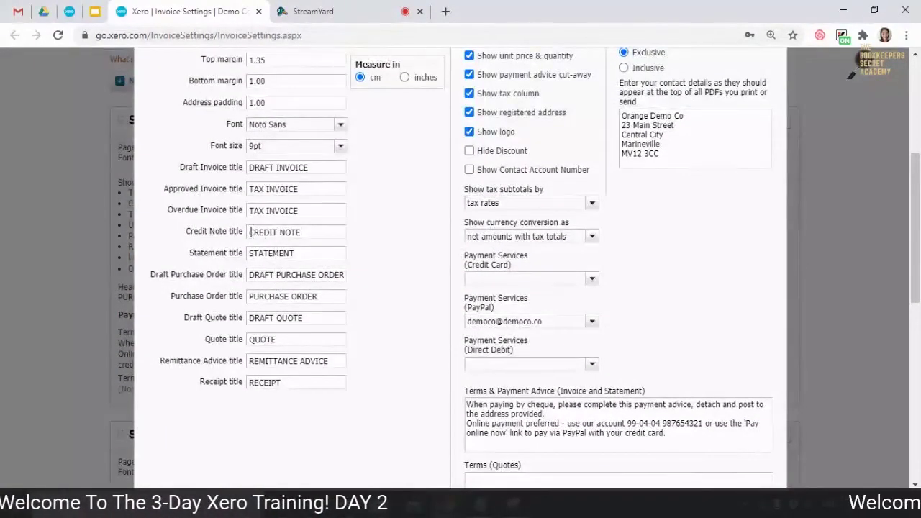
{"action": "scroll", "coordinate": [619, 194], "scroll_direction": "up", "scroll_amount": 1}
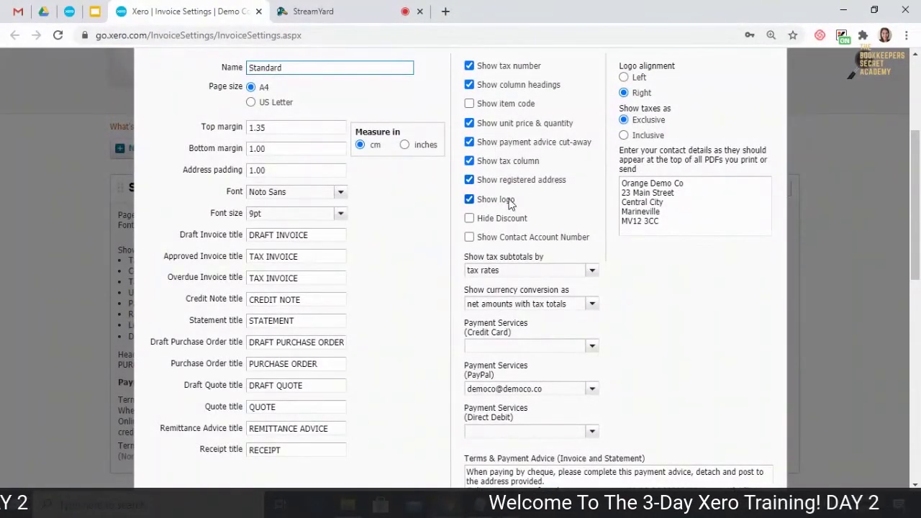
{"action": "scroll", "coordinate": [503, 180], "scroll_direction": "up", "scroll_amount": 1}
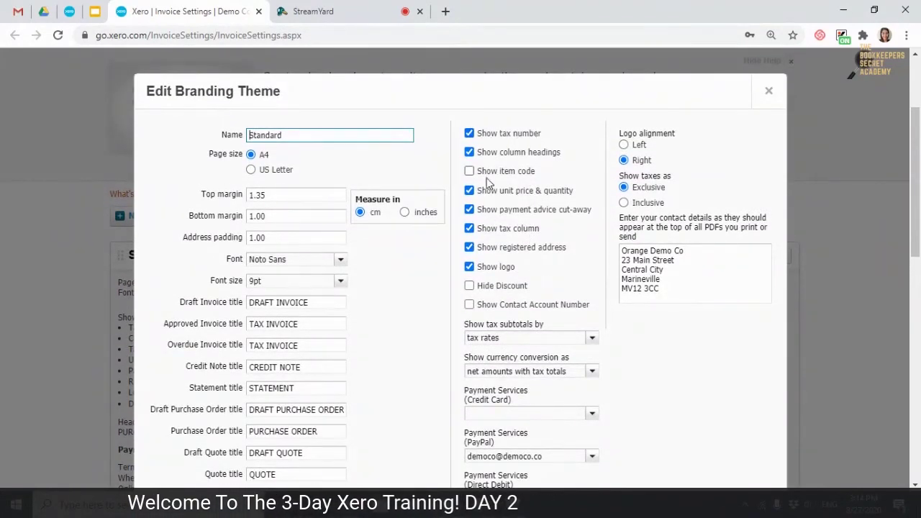
{"action": "scroll", "coordinate": [491, 303], "scroll_direction": "down", "scroll_amount": 1}
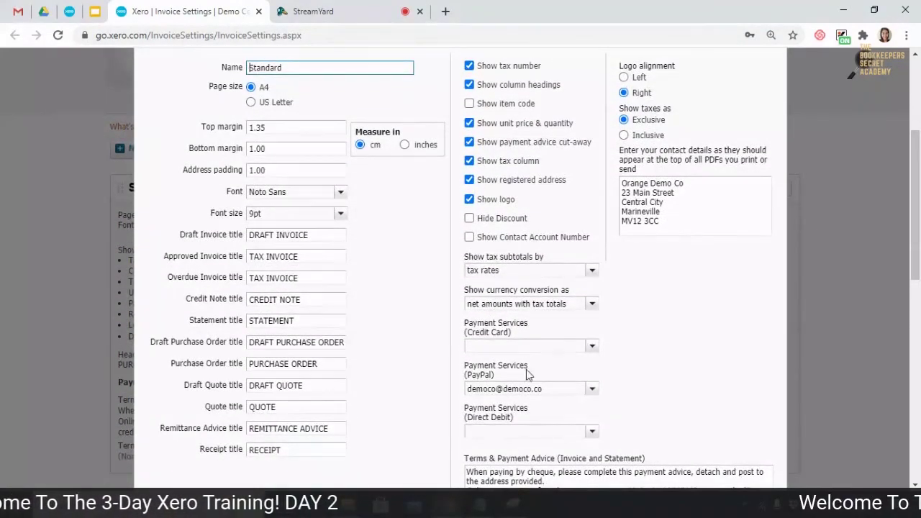
{"action": "scroll", "coordinate": [526, 369], "scroll_direction": "down", "scroll_amount": 3}
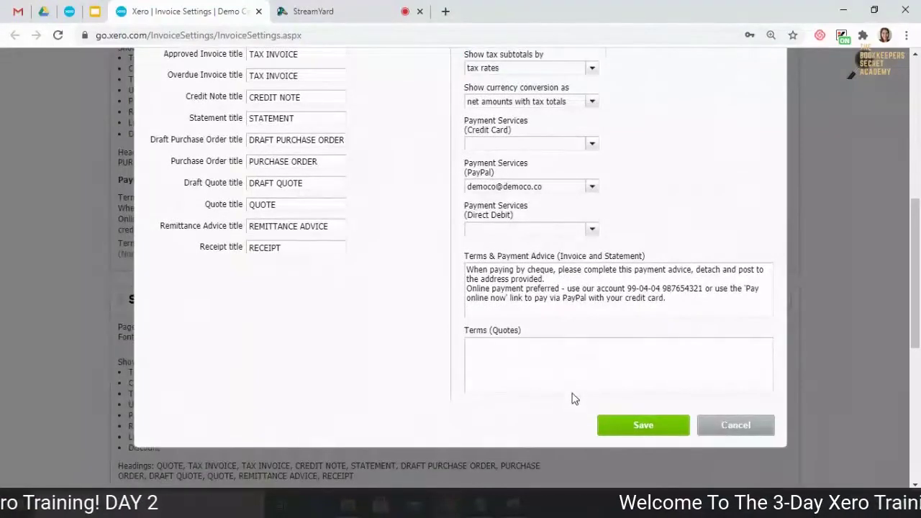
- Read the Standard theme's Terms & Payment Advice for invoices and statements, and close the theme
{"action": "left_click_drag", "start_coordinate": [668, 302], "coordinate": [466, 270]}
{"action": "left_click", "coordinate": [605, 297]}
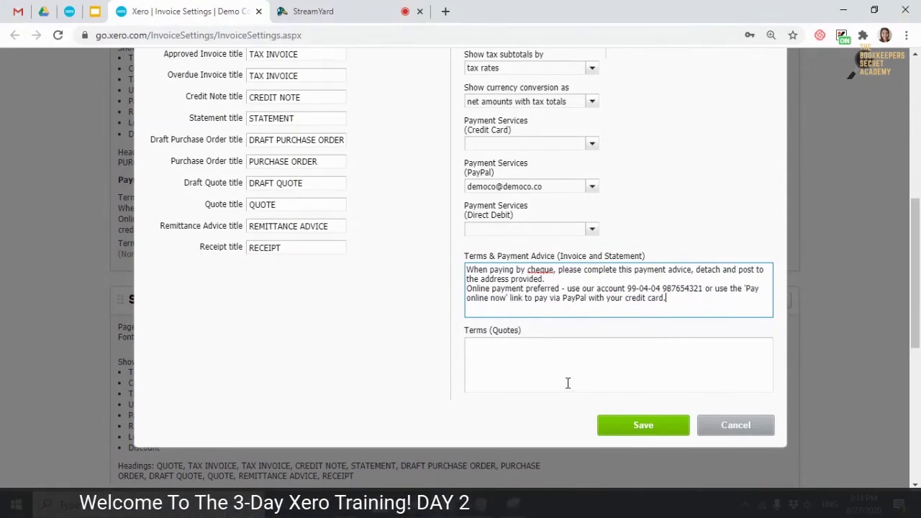
{"action": "left_click", "coordinate": [643, 424]}
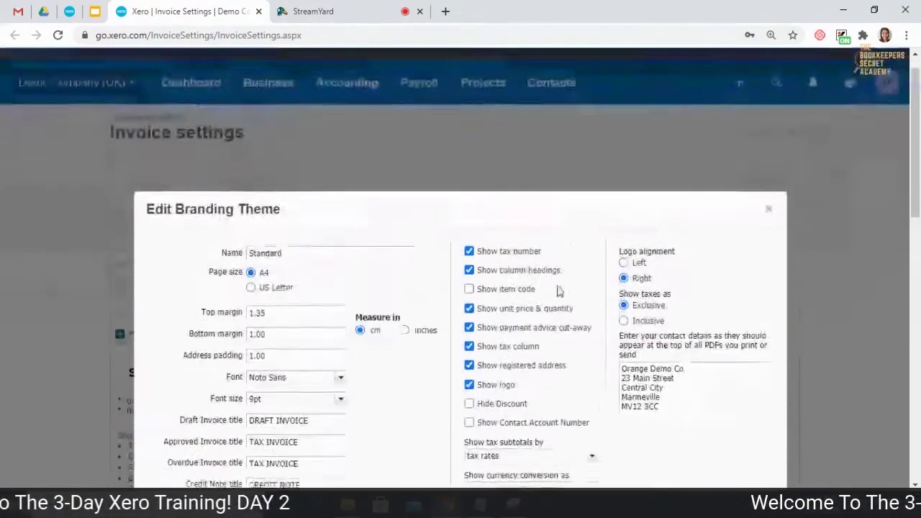
- Look over the Special projects and Very orange invoice! themes, and return to the organisation settings
{"action": "scroll", "coordinate": [369, 257], "scroll_direction": "down", "scroll_amount": 3}
{"action": "scroll", "coordinate": [369, 257], "scroll_direction": "down", "scroll_amount": 7}
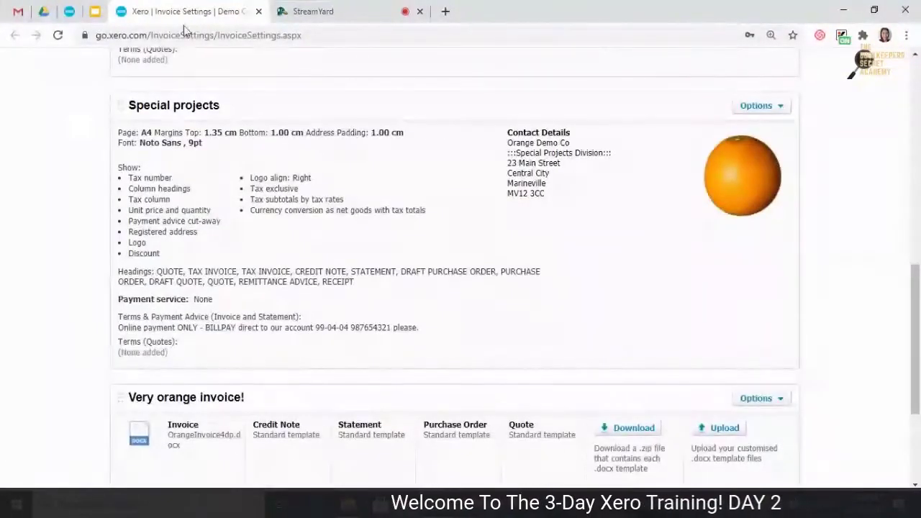
{"action": "scroll", "coordinate": [359, 289], "scroll_direction": "up", "scroll_amount": 10}
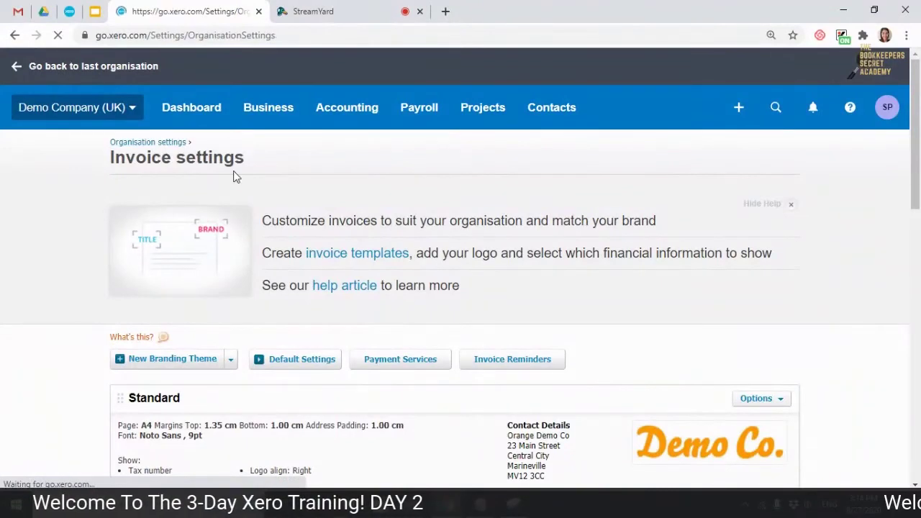
- Open the payment services from the organisation settings and examine the connected and available services, including Direct Debit by GoCardless
{"action": "scroll", "coordinate": [493, 272], "scroll_direction": "down", "scroll_amount": 1}
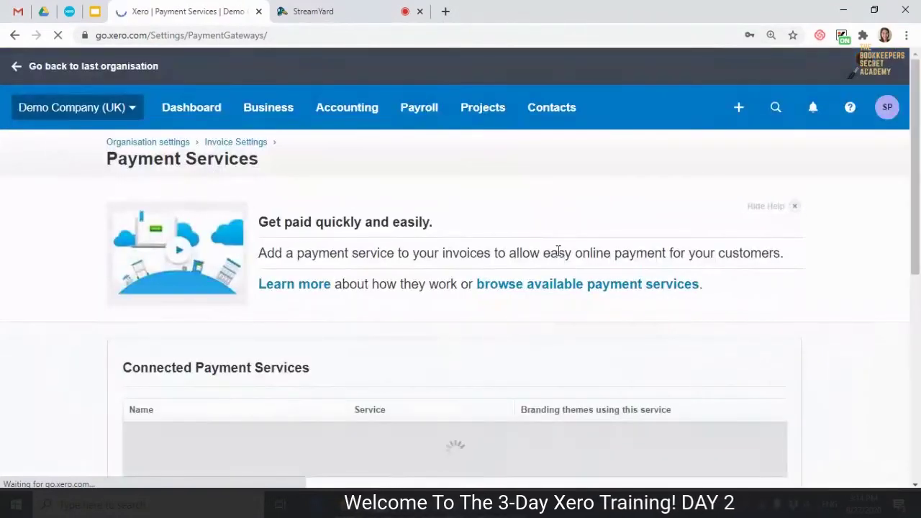
{"action": "scroll", "coordinate": [465, 282], "scroll_direction": "down", "scroll_amount": 2}
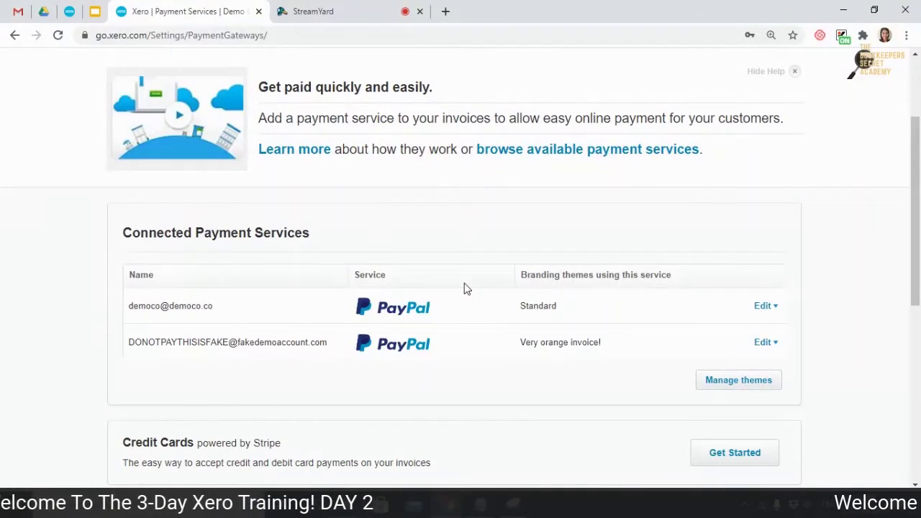
{"action": "scroll", "coordinate": [464, 284], "scroll_direction": "down", "scroll_amount": 2}
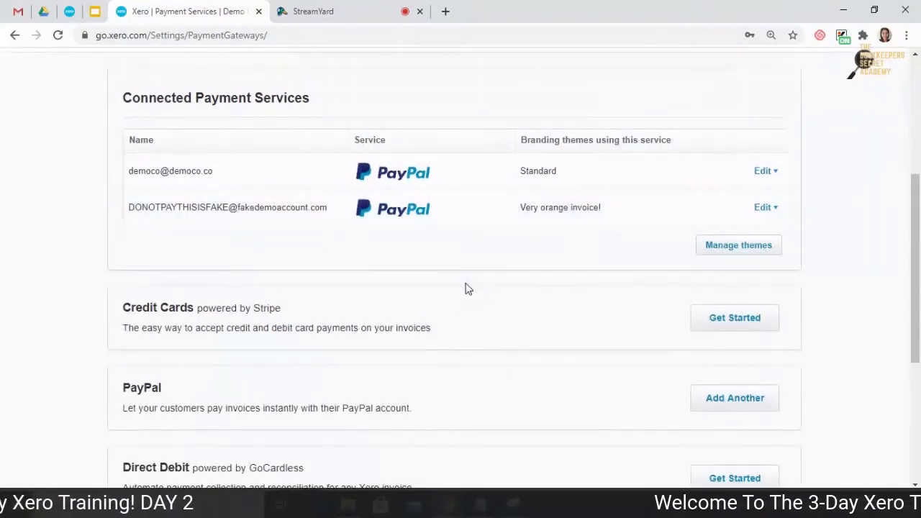
{"action": "scroll", "coordinate": [466, 285], "scroll_direction": "down", "scroll_amount": 2}
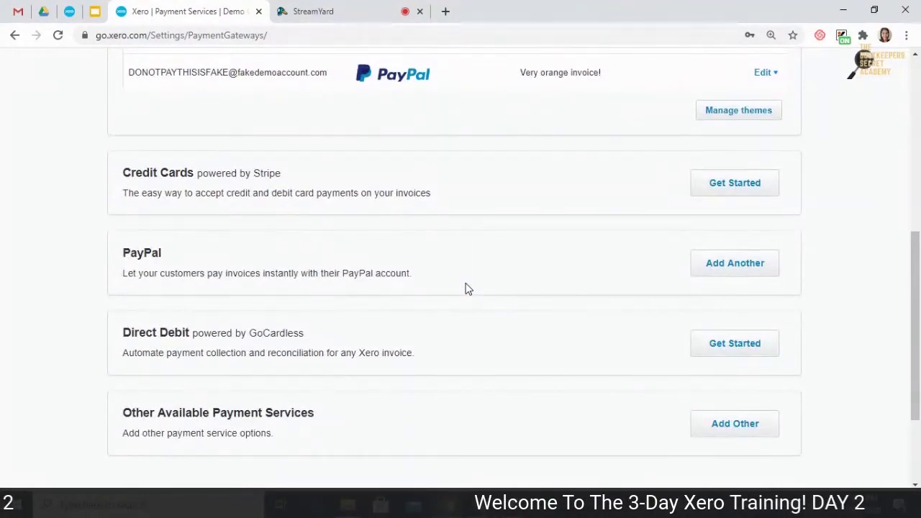
{"action": "scroll", "coordinate": [466, 290], "scroll_direction": "down", "scroll_amount": 1}
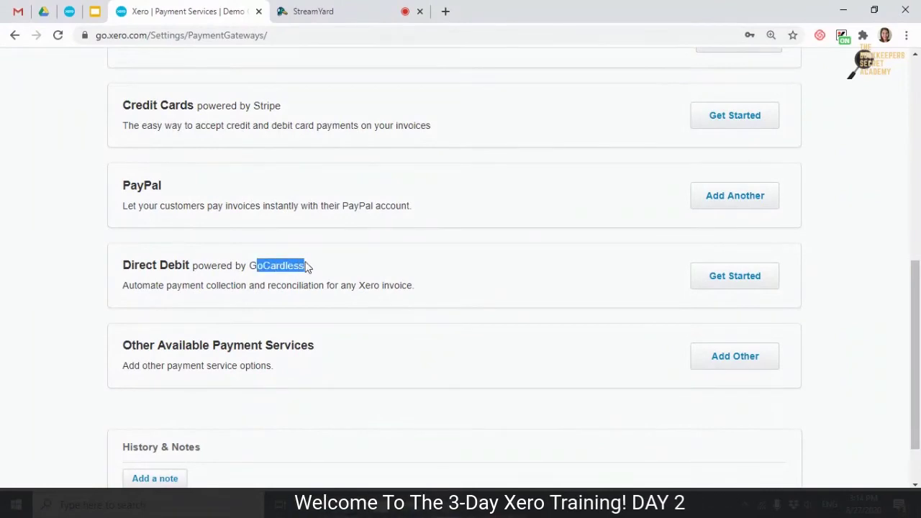
{"action": "scroll", "coordinate": [342, 337], "scroll_direction": "down", "scroll_amount": 1}
{"action": "scroll", "coordinate": [268, 299], "scroll_direction": "up", "scroll_amount": 2}
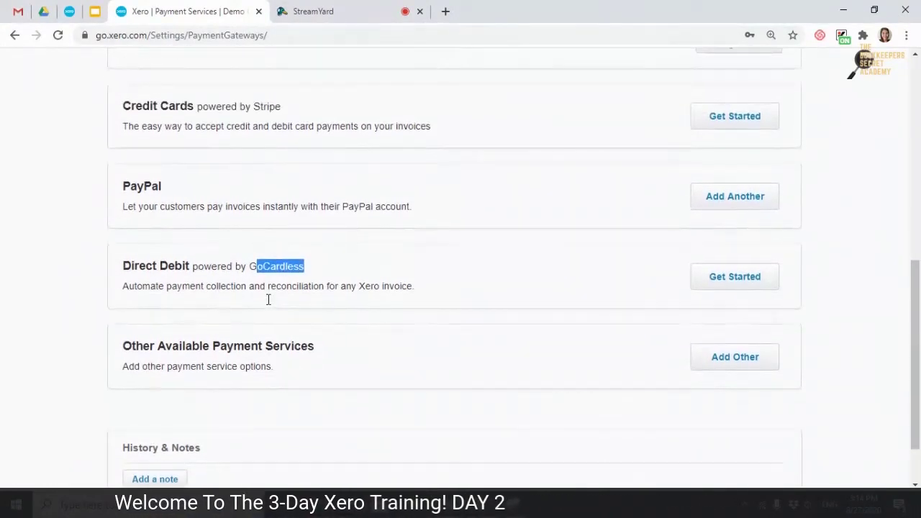
{"action": "left_click", "coordinate": [395, 286]}
{"action": "scroll", "coordinate": [360, 274], "scroll_direction": "up", "scroll_amount": 1}
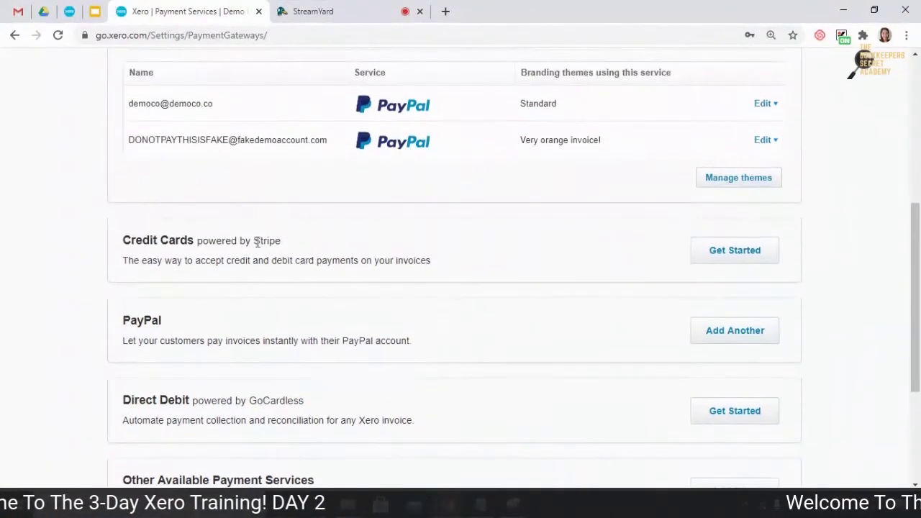
- Read the description of the Credit Cards payment service powered by Stripe, alongside the connected PayPal services
{"action": "left_click_drag", "start_coordinate": [171, 240], "coordinate": [295, 245]}
{"action": "left_click", "coordinate": [295, 256]}
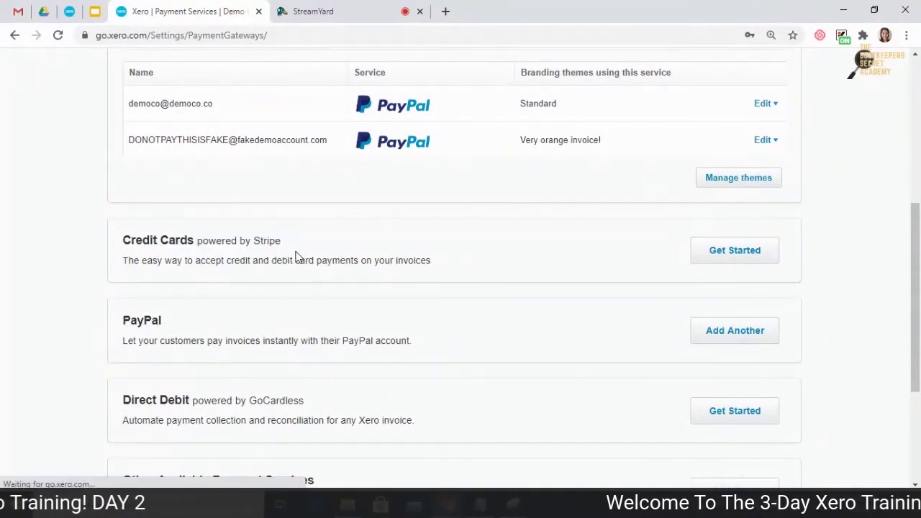
{"action": "left_click_drag", "start_coordinate": [227, 260], "coordinate": [277, 261]}
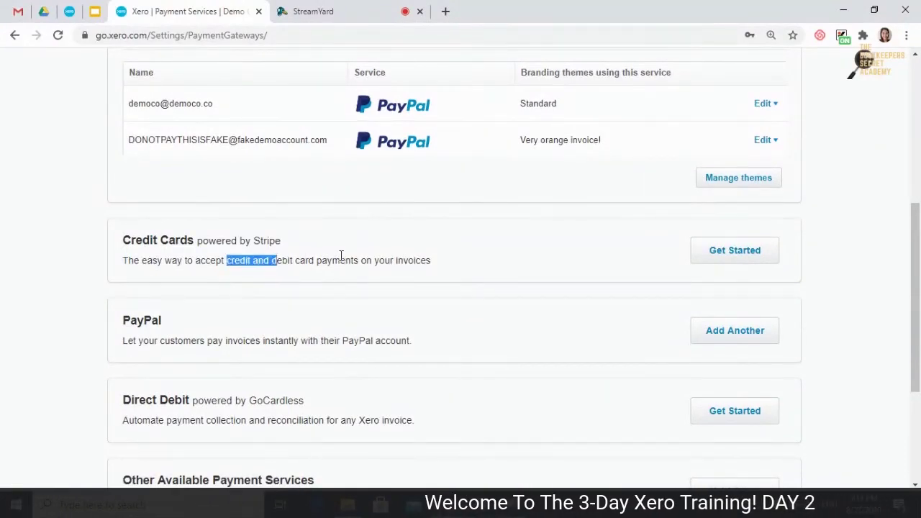
{"action": "scroll", "coordinate": [381, 256], "scroll_direction": "up", "scroll_amount": 1}
{"action": "scroll", "coordinate": [382, 255], "scroll_direction": "up", "scroll_amount": 1}
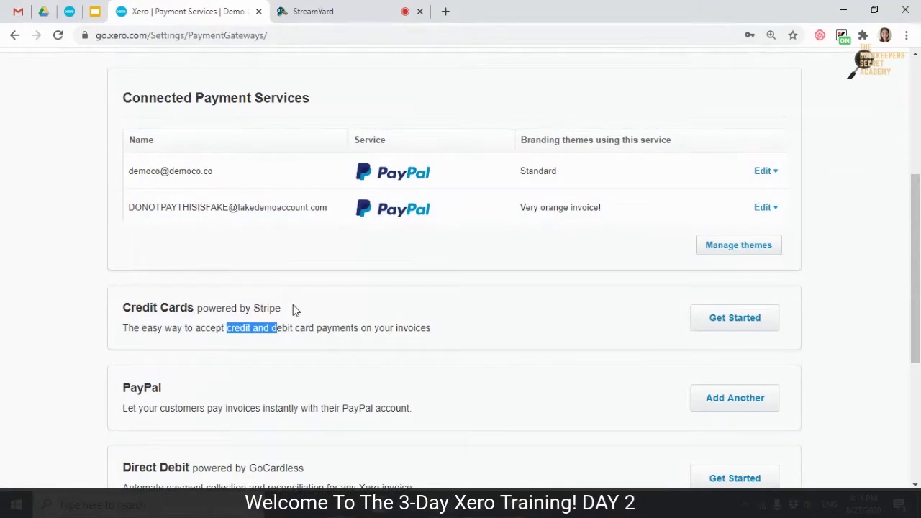
{"action": "scroll", "coordinate": [294, 309], "scroll_direction": "down", "scroll_amount": 2}
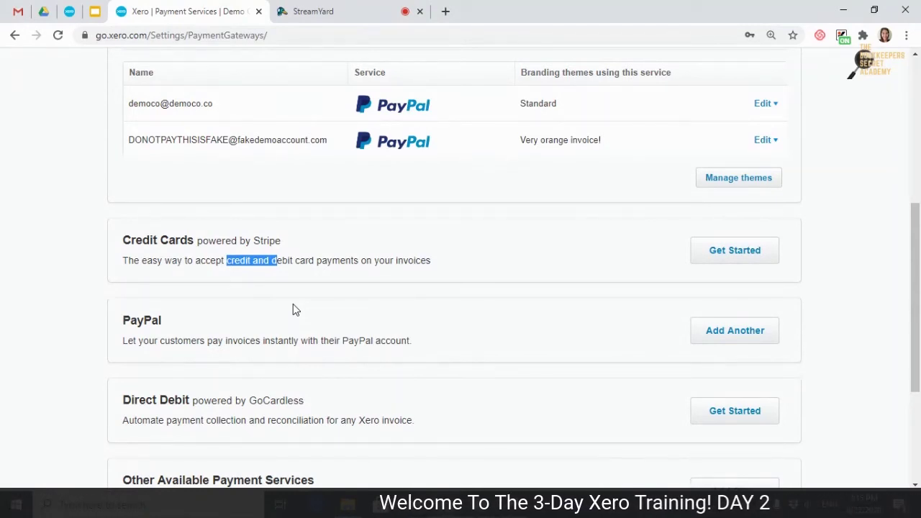
- Check the edit options of the PayPal service used by the Very orange invoice! theme, and dismiss them
{"action": "scroll", "coordinate": [530, 319], "scroll_direction": "up", "scroll_amount": 1}
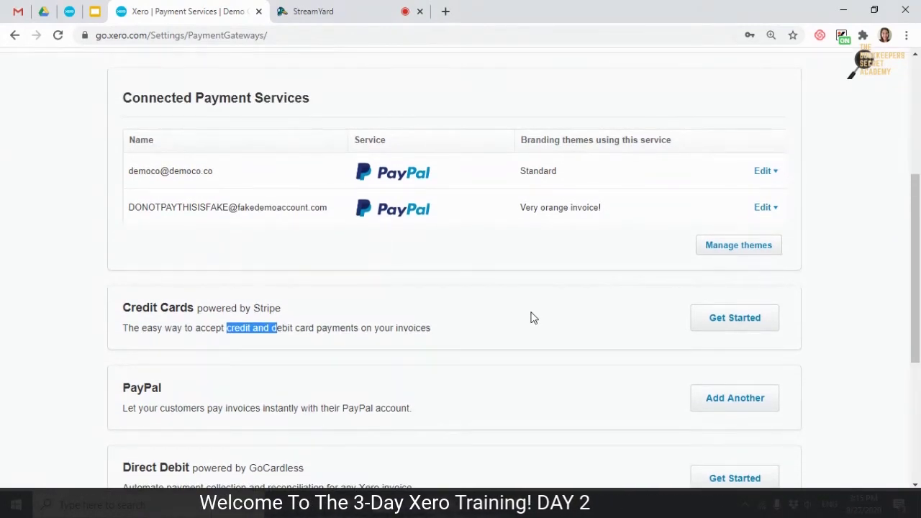
{"action": "scroll", "coordinate": [530, 318], "scroll_direction": "up", "scroll_amount": 1}
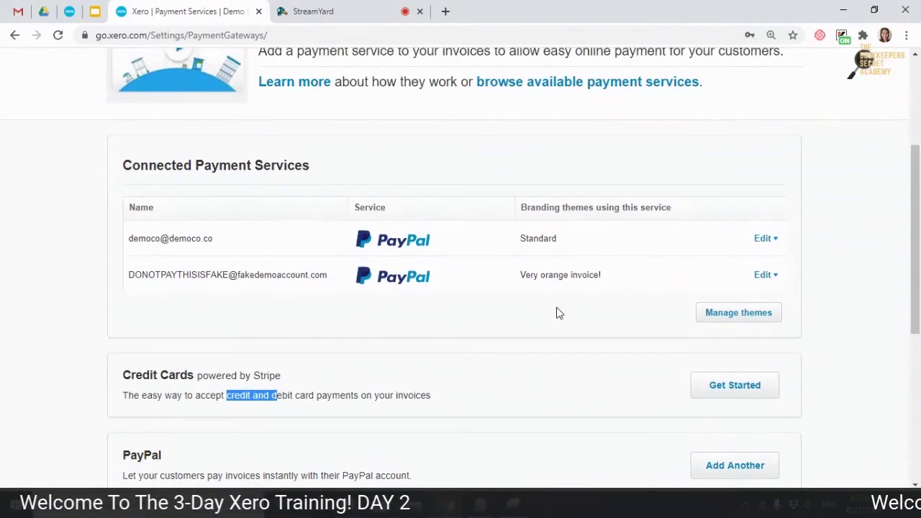
{"action": "left_click", "coordinate": [764, 274]}
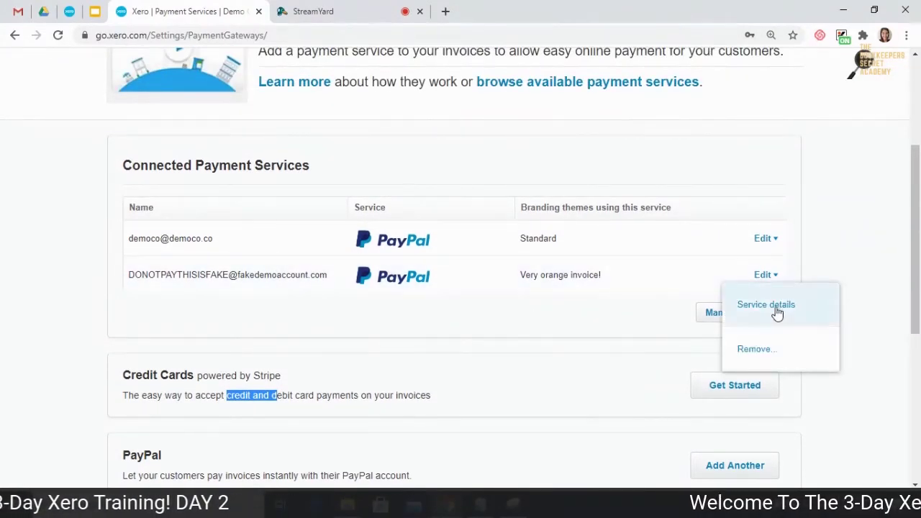
{"action": "left_click", "coordinate": [595, 345]}
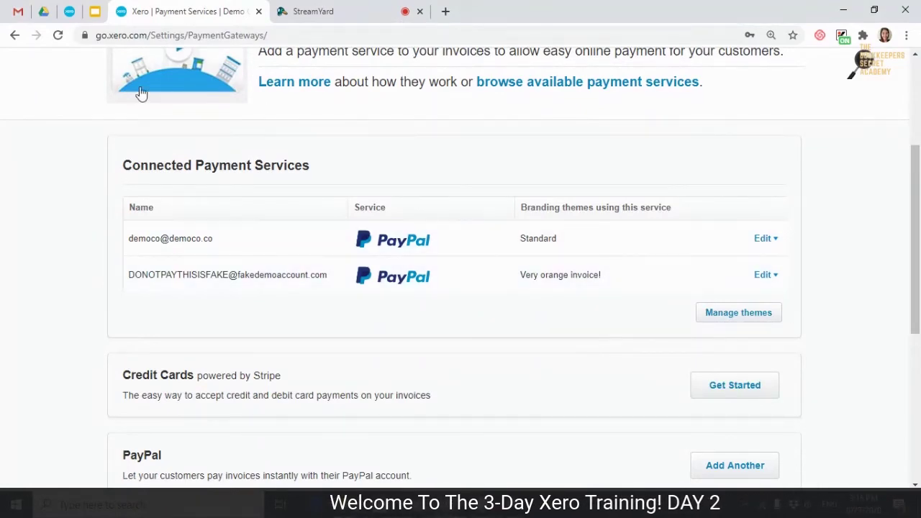
- Return to the organisation settings, open the Users page to check the current users, and go back
{"action": "left_click", "coordinate": [15, 36]}
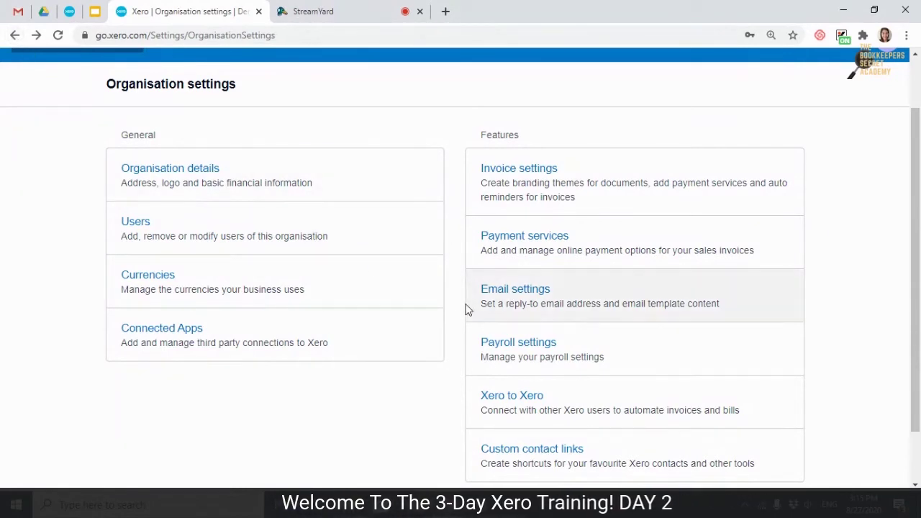
{"action": "left_click", "coordinate": [157, 237]}
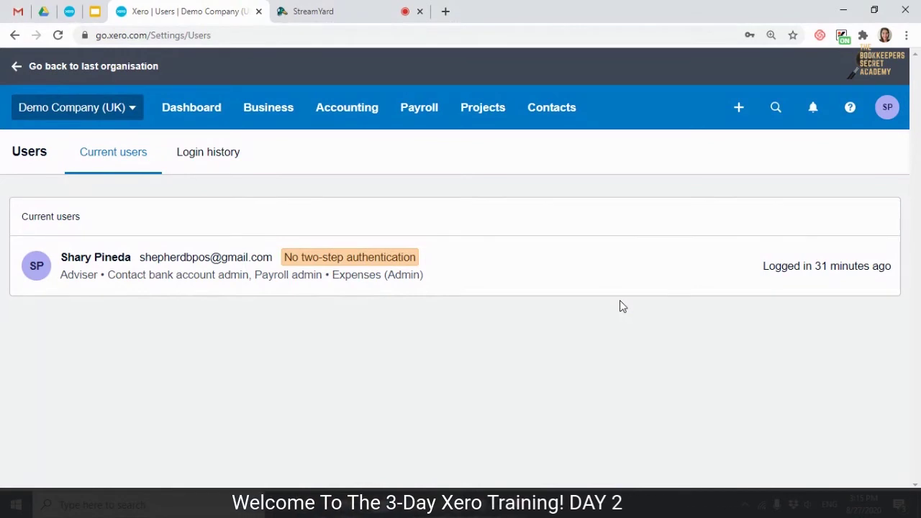
{"action": "left_click", "coordinate": [14, 36]}
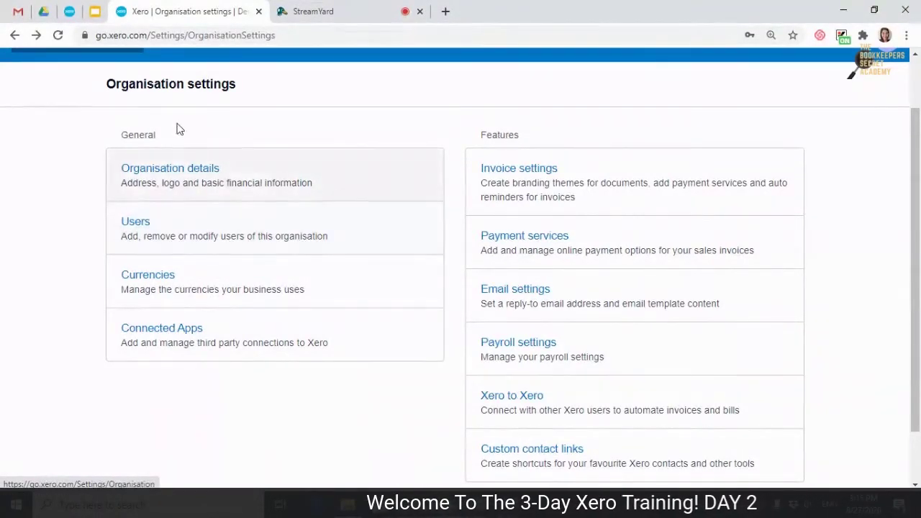
{"action": "scroll", "coordinate": [241, 167], "scroll_direction": "up", "scroll_amount": 1}
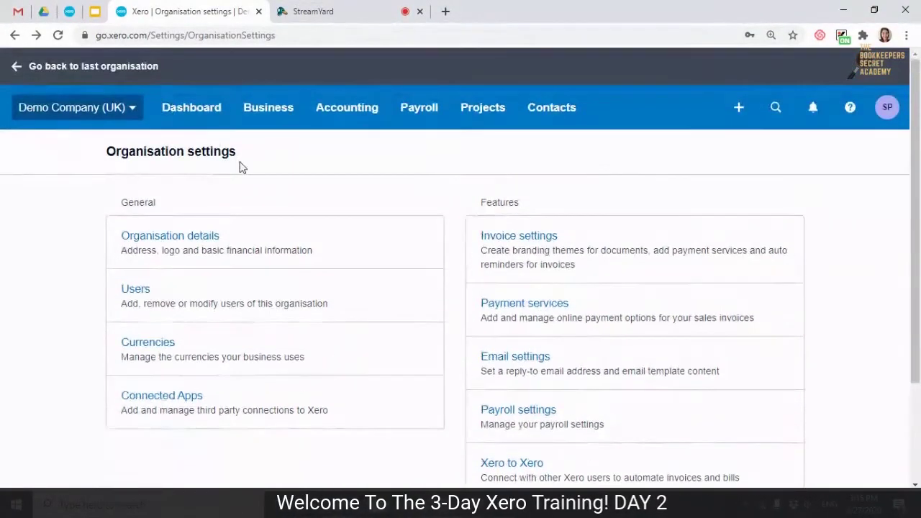
- Open the Currencies page from the organisation settings, look over its exchange rate options, and return
{"action": "left_click", "coordinate": [352, 128]}
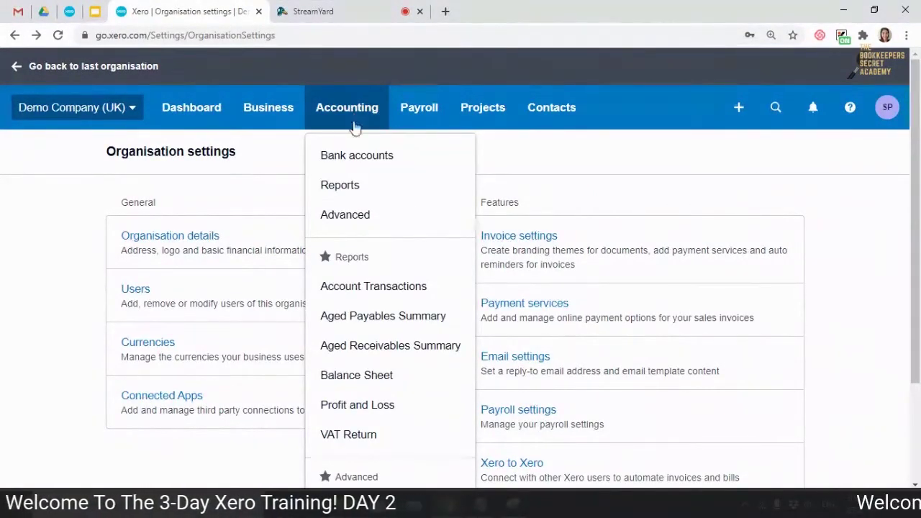
{"action": "left_click", "coordinate": [369, 217]}
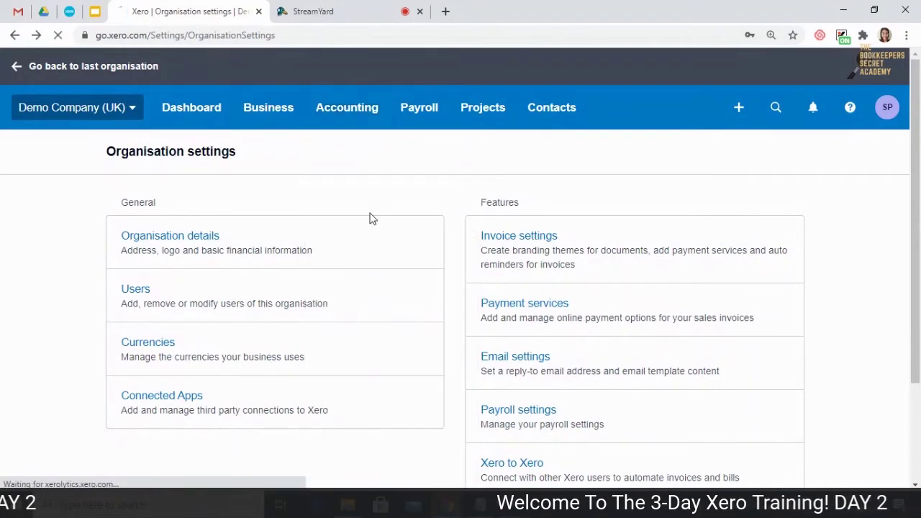
{"action": "scroll", "coordinate": [417, 319], "scroll_direction": "down", "scroll_amount": 3}
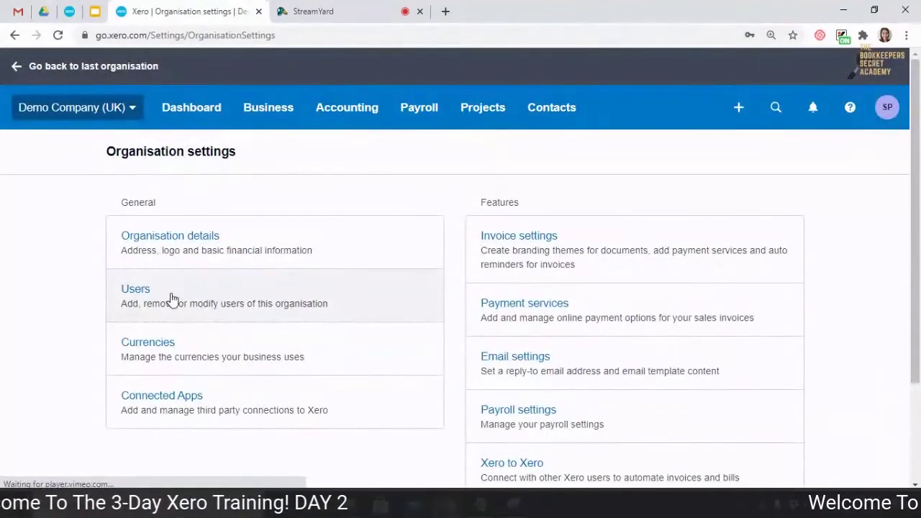
{"action": "scroll", "coordinate": [171, 297], "scroll_direction": "down", "scroll_amount": 2}
{"action": "left_click", "coordinate": [179, 234]}
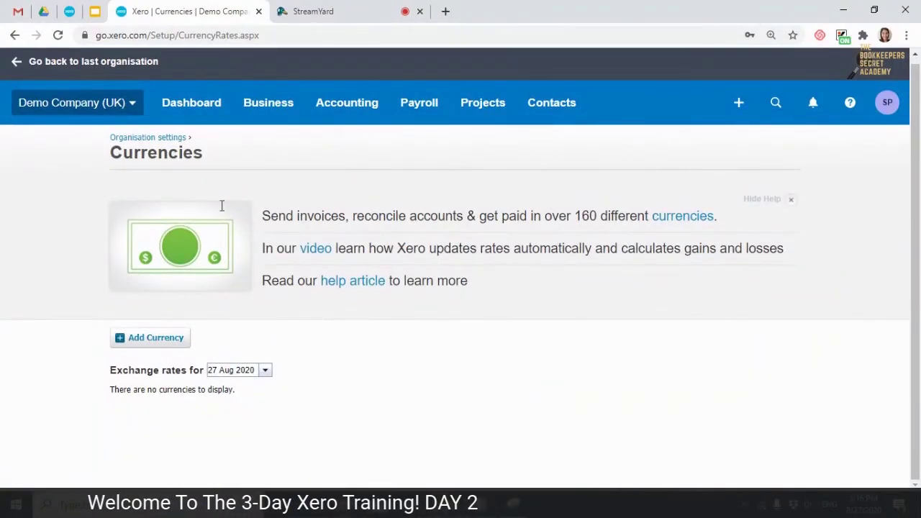
{"action": "left_click", "coordinate": [13, 39]}
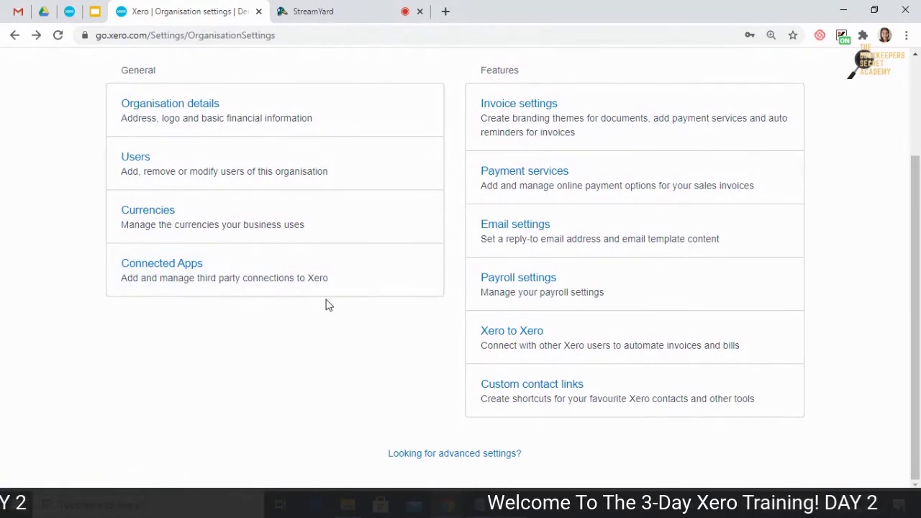
- Revisit the payment services, look over the email address and template entries in the email settings, and return to the organisation settings
{"action": "scroll", "coordinate": [590, 249], "scroll_direction": "up", "scroll_amount": 1}
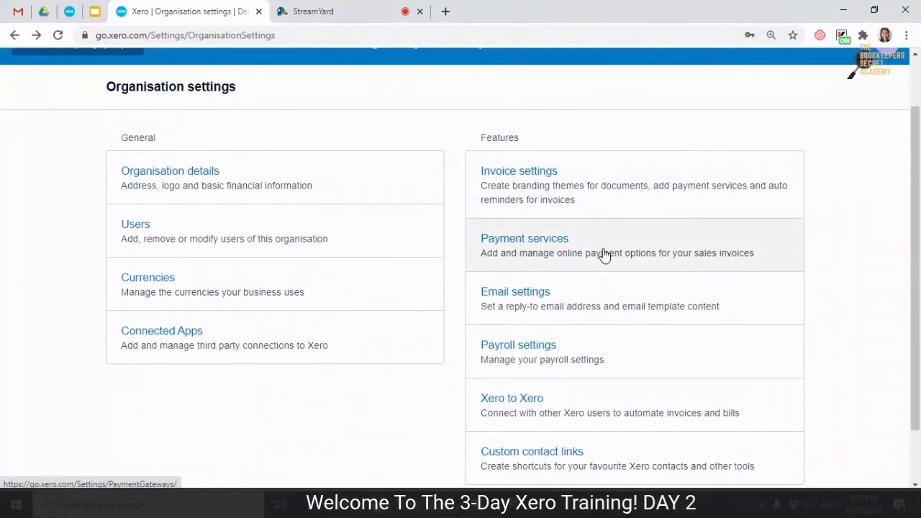
{"action": "left_click", "coordinate": [604, 255]}
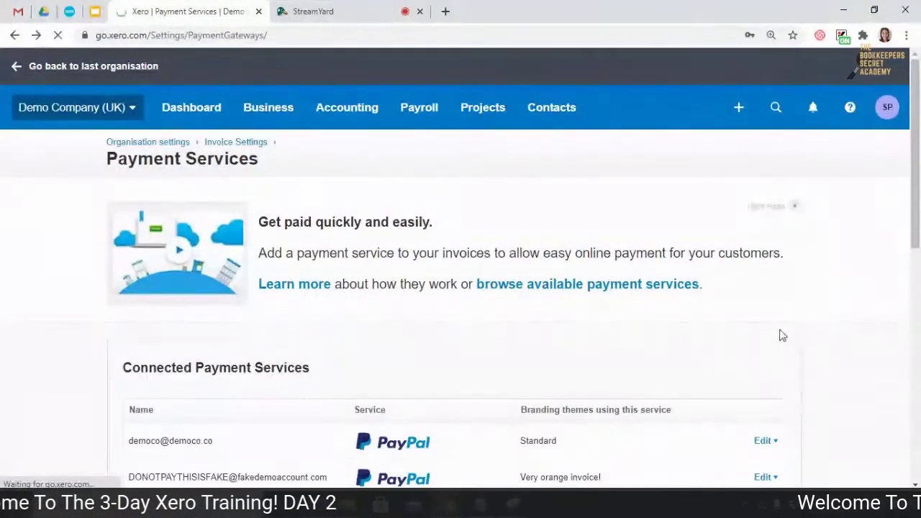
{"action": "key", "text": "alt+Left"}
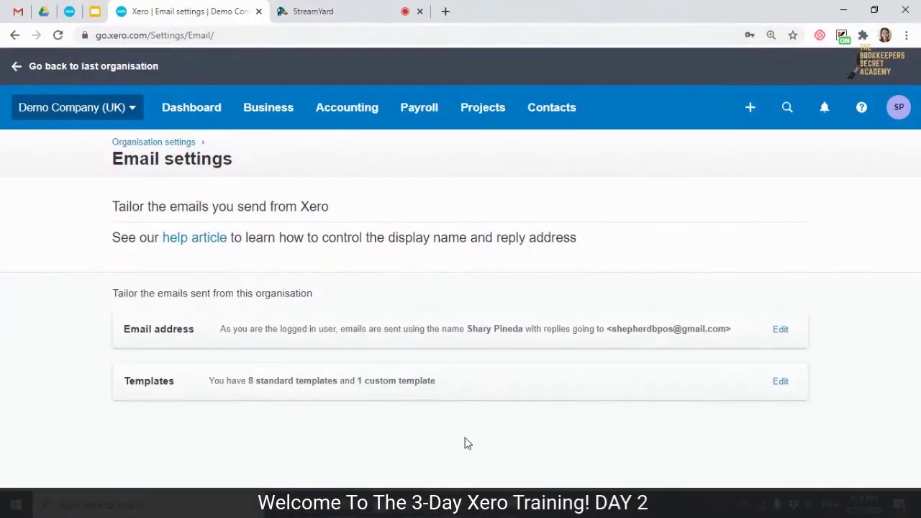
{"action": "left_click", "coordinate": [15, 34]}
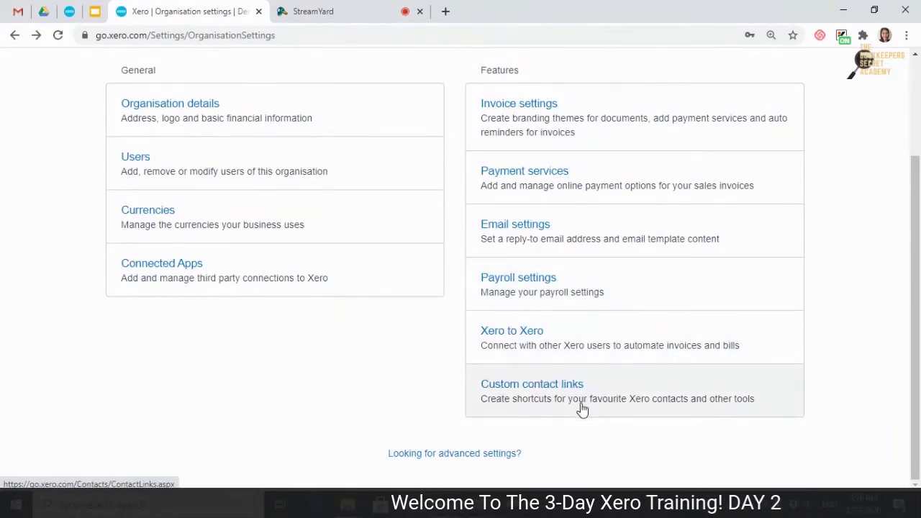
- Open the accounting reports summary and look through its groups, from Financial, Sales and Purchases to Payroll and Fixed Assets
{"action": "scroll", "coordinate": [582, 408], "scroll_direction": "up", "scroll_amount": 2}
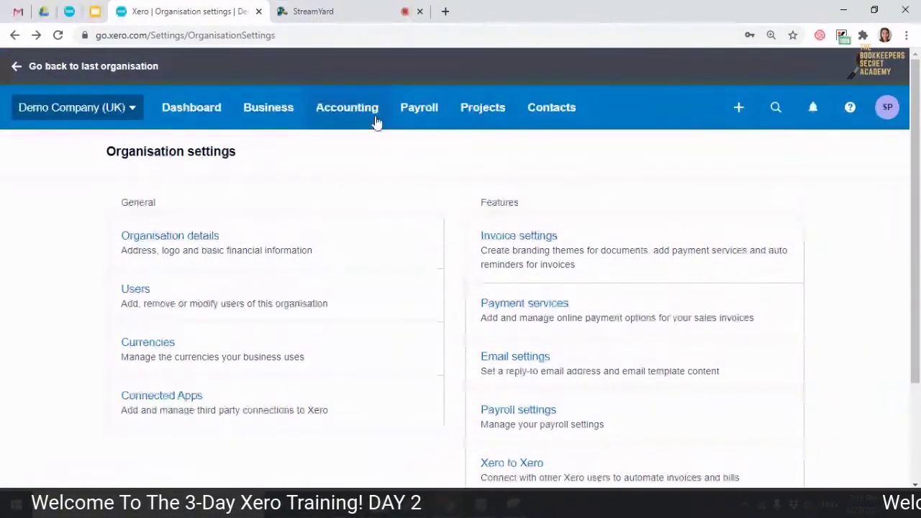
{"action": "left_click", "coordinate": [375, 121]}
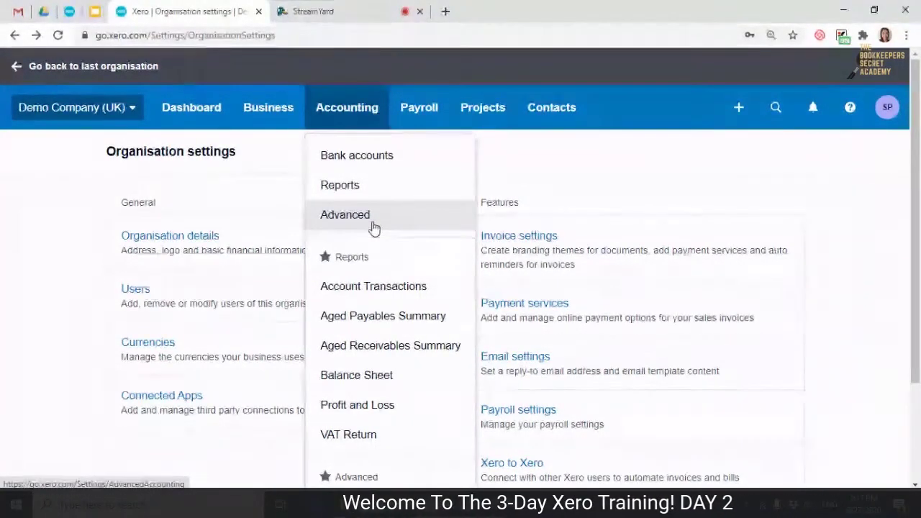
{"action": "left_click", "coordinate": [373, 195]}
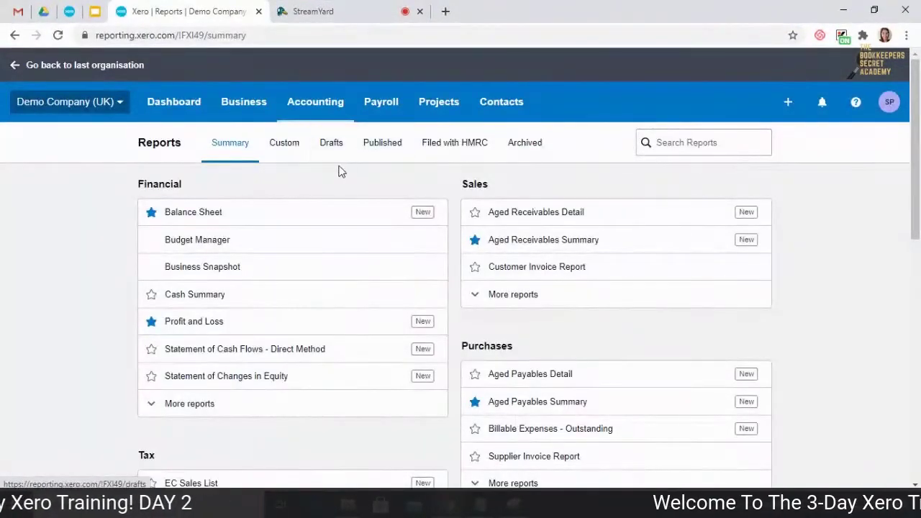
{"action": "scroll", "coordinate": [503, 216], "scroll_direction": "down", "scroll_amount": 1}
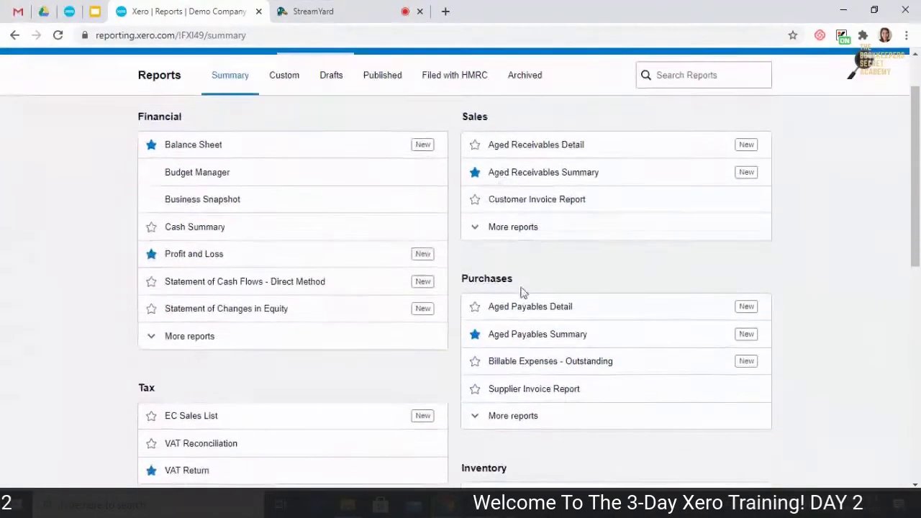
{"action": "scroll", "coordinate": [508, 464], "scroll_direction": "down", "scroll_amount": 2}
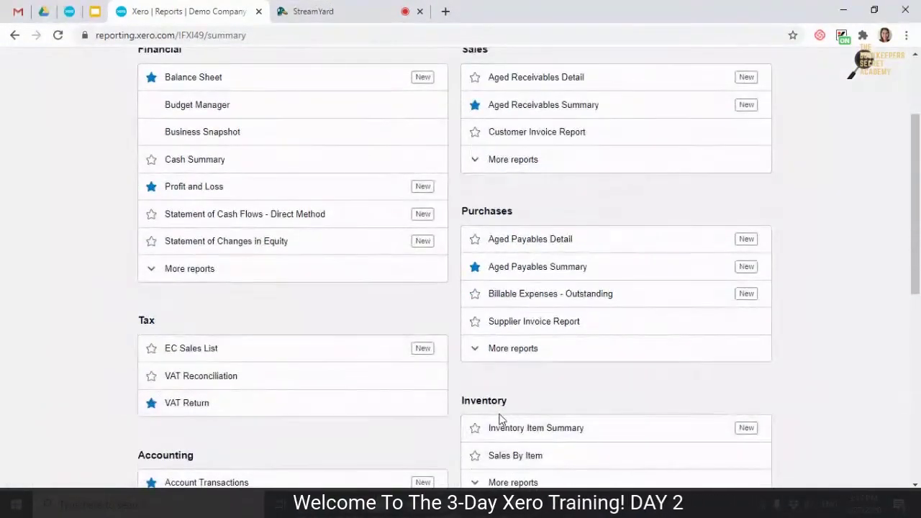
{"action": "scroll", "coordinate": [143, 356], "scroll_direction": "down", "scroll_amount": 1}
{"action": "scroll", "coordinate": [338, 345], "scroll_direction": "down", "scroll_amount": 2}
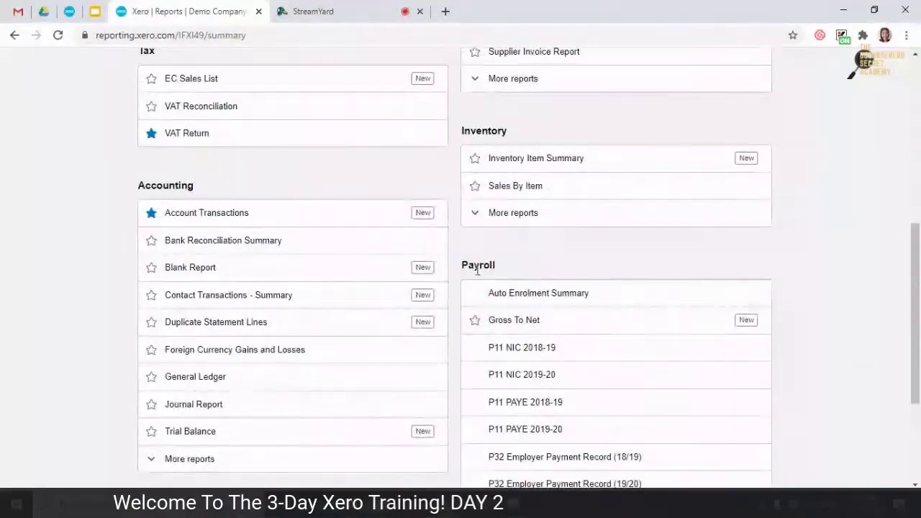
{"action": "scroll", "coordinate": [393, 371], "scroll_direction": "down", "scroll_amount": 3}
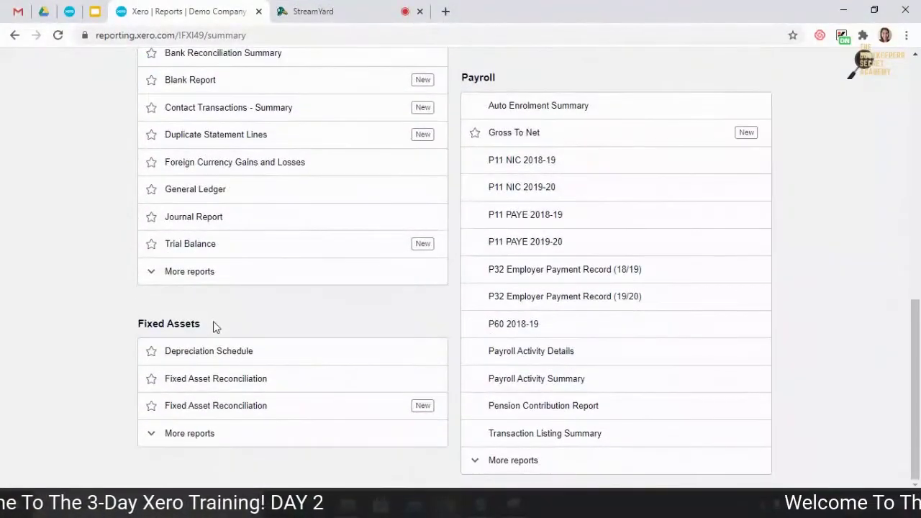
{"action": "left_click_drag", "start_coordinate": [213, 326], "coordinate": [112, 329]}
{"action": "left_click", "coordinate": [225, 332]}
{"action": "scroll", "coordinate": [503, 353], "scroll_direction": "up", "scroll_amount": 8}
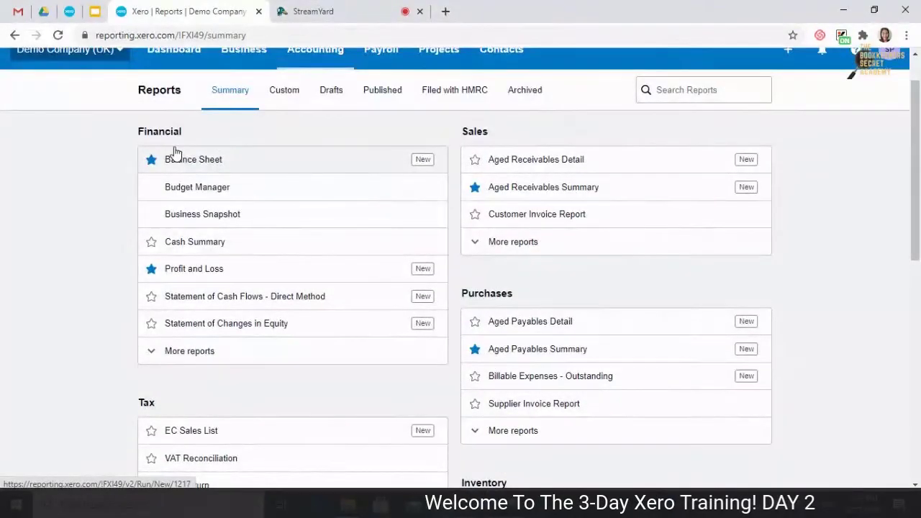
- Expand the full list of Financial reports and compare the reports marked New with their older versions
{"action": "left_click", "coordinate": [183, 351]}
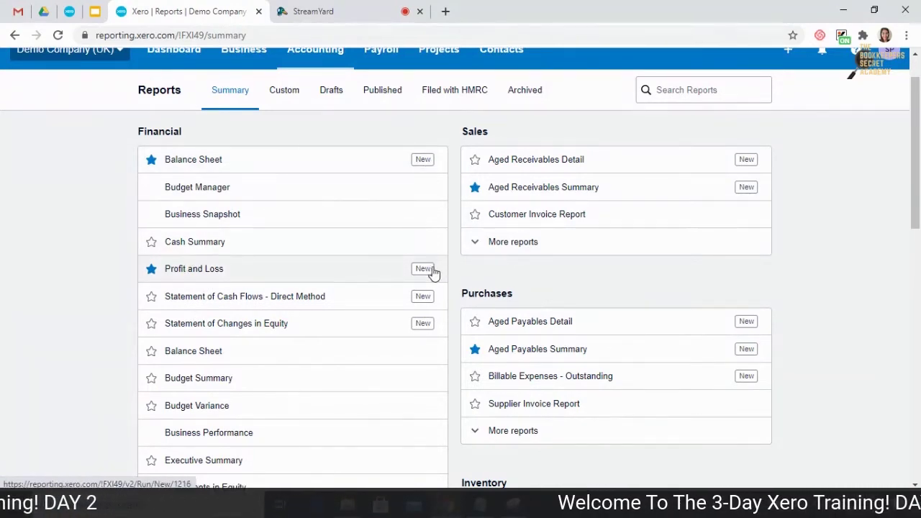
{"action": "scroll", "coordinate": [426, 274], "scroll_direction": "down", "scroll_amount": 3}
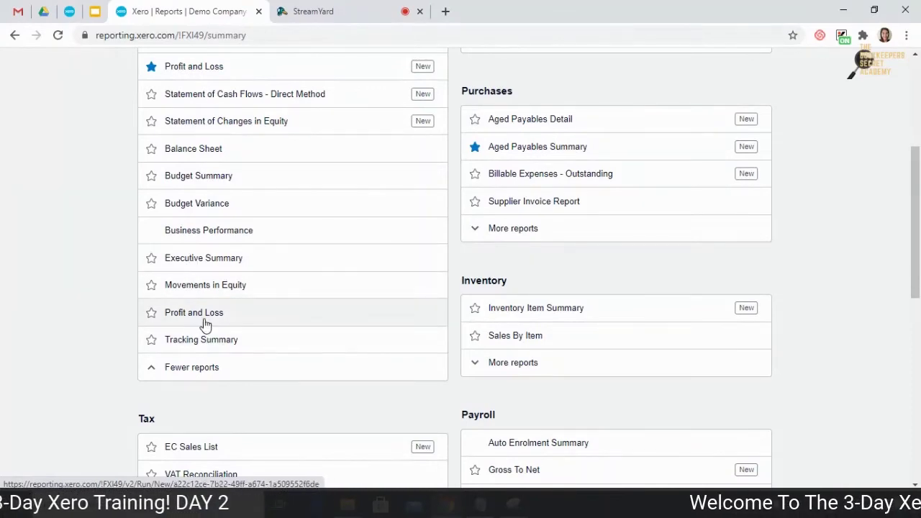
{"action": "scroll", "coordinate": [204, 320], "scroll_direction": "up", "scroll_amount": 3}
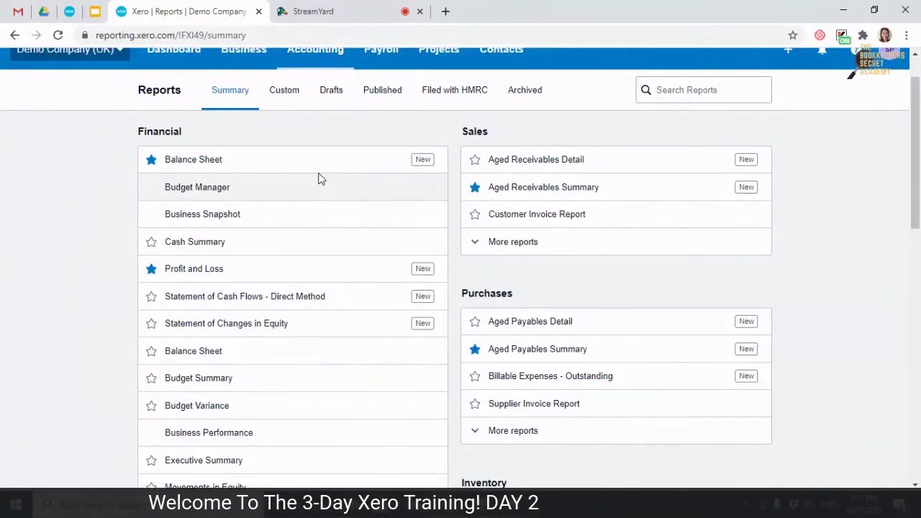
{"action": "scroll", "coordinate": [284, 281], "scroll_direction": "down", "scroll_amount": 3}
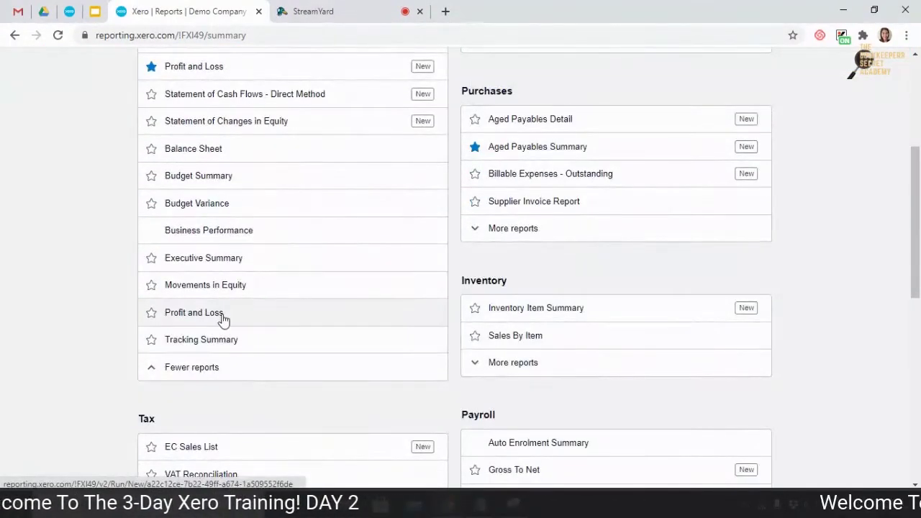
- Open the older Profit and Loss report, check its period and date range options, and apply the Compare properties format
{"action": "left_click", "coordinate": [223, 319]}
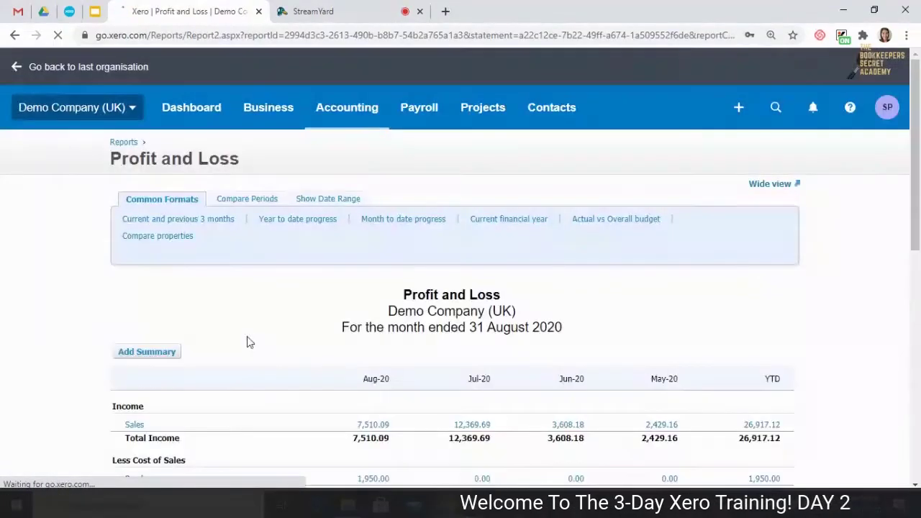
{"action": "left_click", "coordinate": [244, 199]}
{"action": "left_click", "coordinate": [339, 199]}
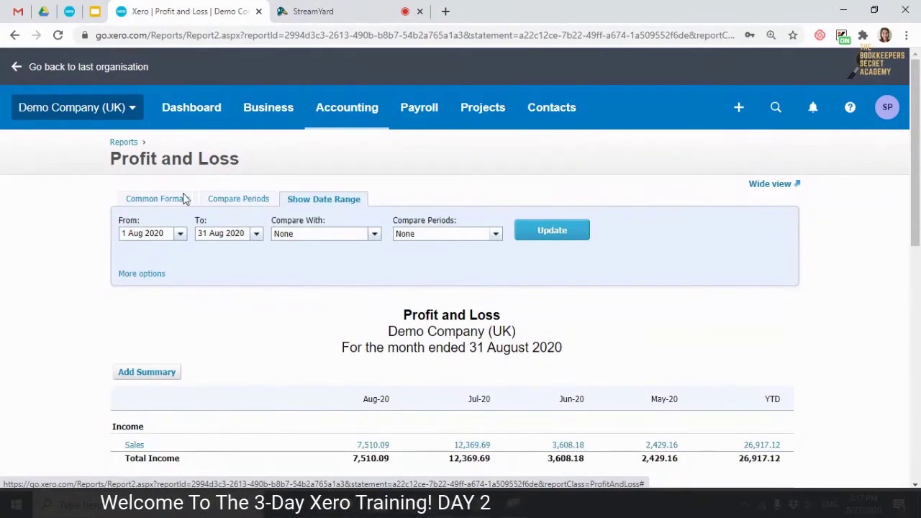
{"action": "left_click", "coordinate": [159, 199]}
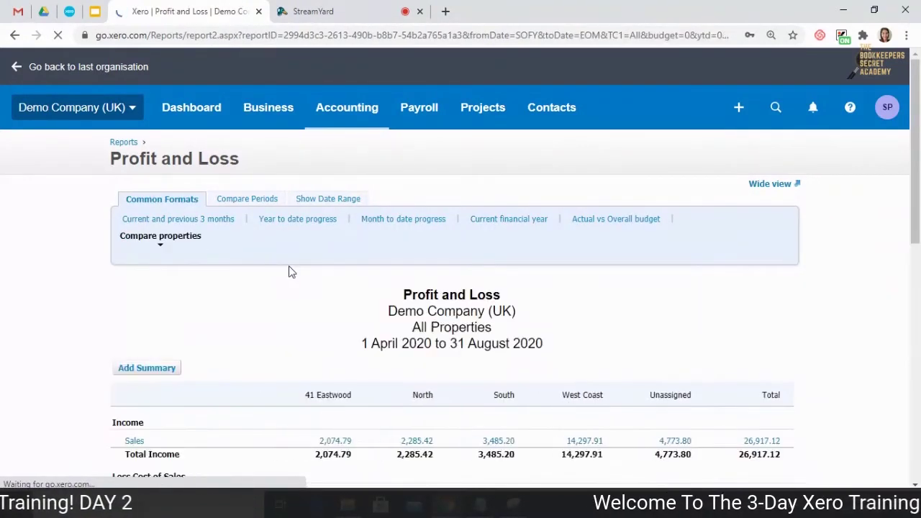
- Examine the Profit and Loss by property, from the West Coast and other property columns down to the net profit row
{"action": "scroll", "coordinate": [291, 272], "scroll_direction": "down", "scroll_amount": 3}
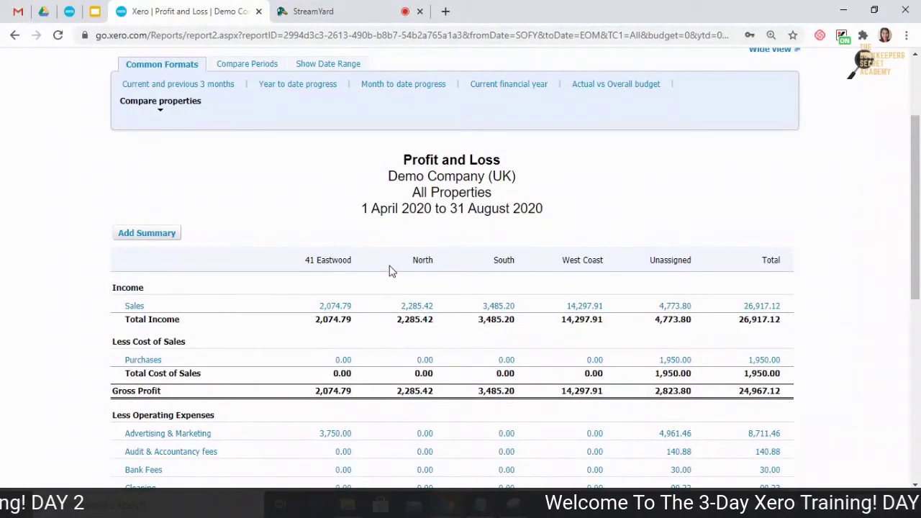
{"action": "scroll", "coordinate": [311, 243], "scroll_direction": "down", "scroll_amount": 1}
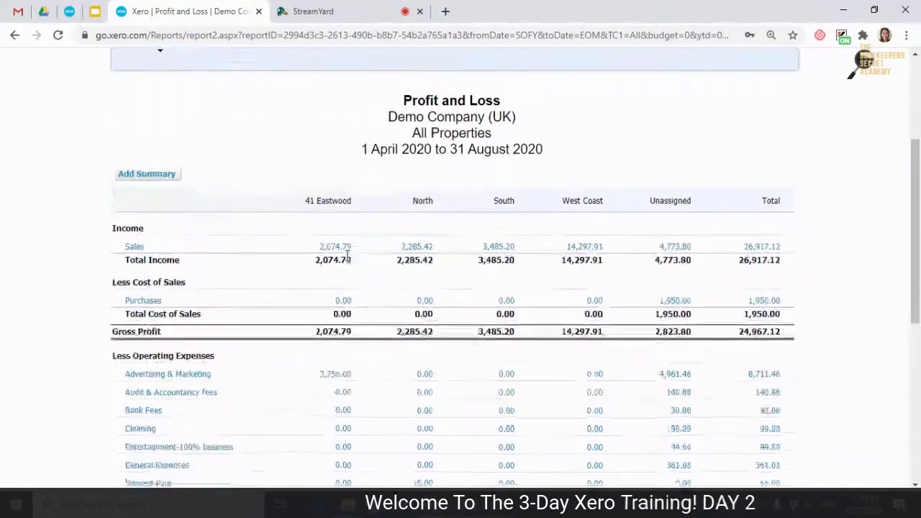
{"action": "scroll", "coordinate": [302, 279], "scroll_direction": "up", "scroll_amount": 1}
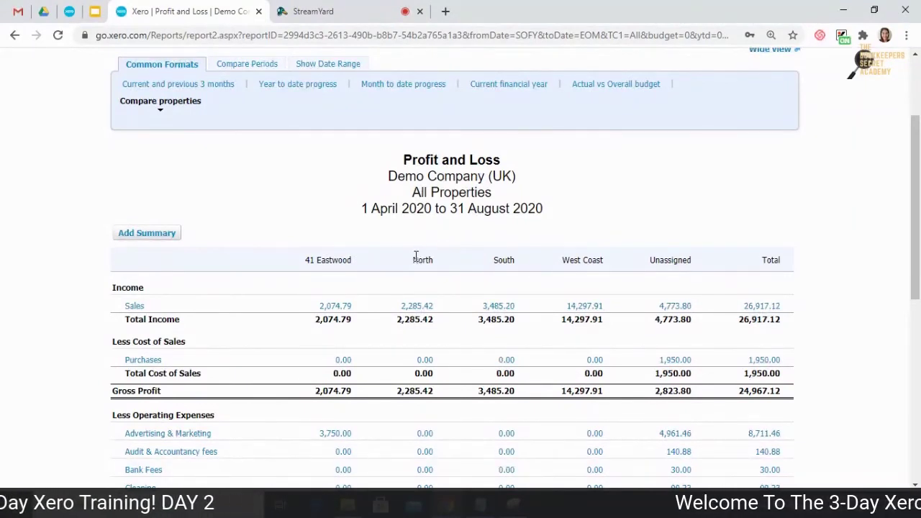
{"action": "left_click_drag", "start_coordinate": [570, 260], "coordinate": [604, 260]}
{"action": "scroll", "coordinate": [315, 273], "scroll_direction": "down", "scroll_amount": 4}
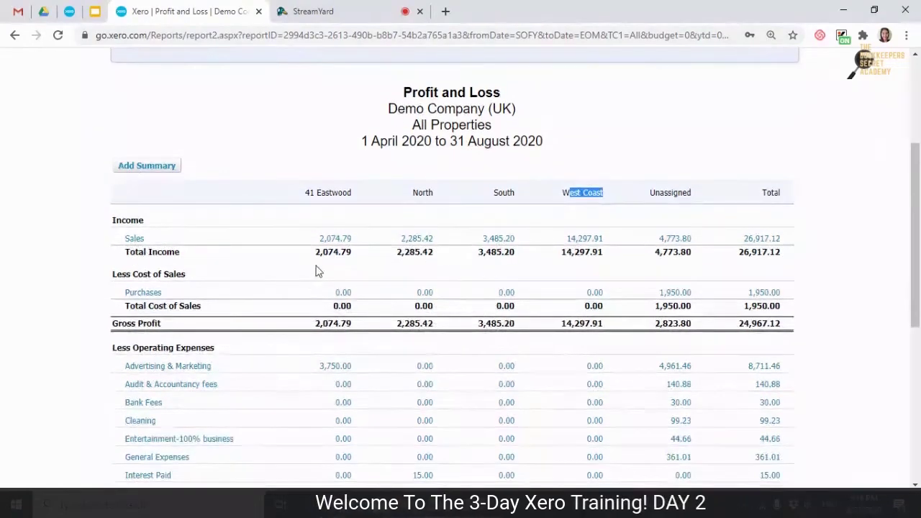
{"action": "scroll", "coordinate": [321, 286], "scroll_direction": "down", "scroll_amount": 2}
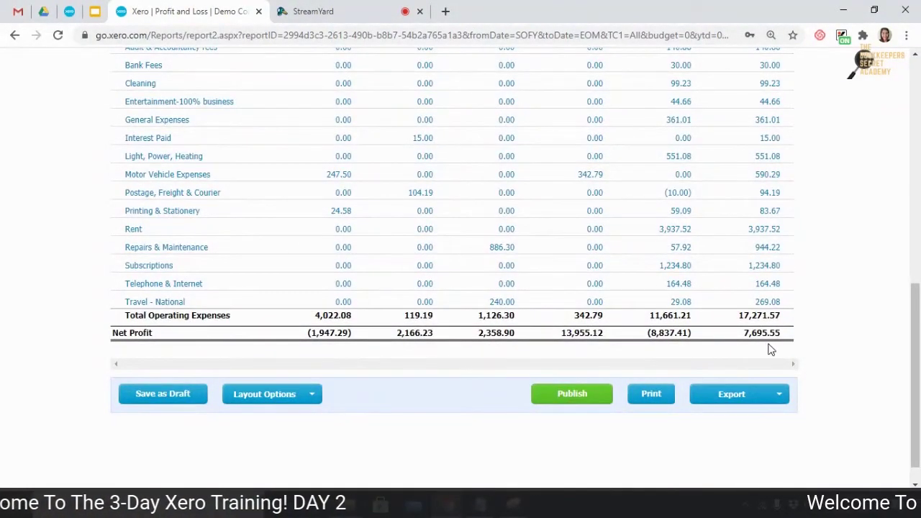
{"action": "scroll", "coordinate": [432, 359], "scroll_direction": "up", "scroll_amount": 3}
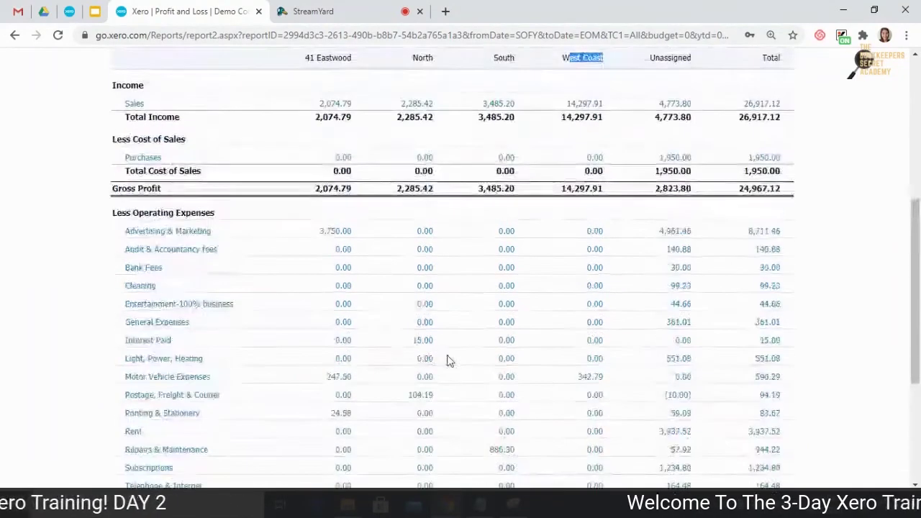
{"action": "scroll", "coordinate": [448, 363], "scroll_direction": "down", "scroll_amount": 4}
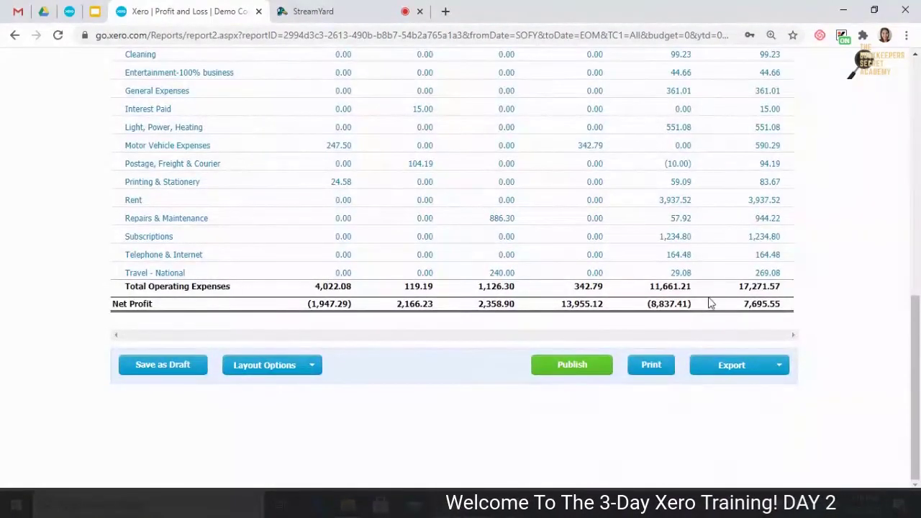
- Check the net profit figures of the Unassigned and West Coast columns, plus the report's export formats and layout options
{"action": "left_click_drag", "start_coordinate": [699, 308], "coordinate": [649, 311]}
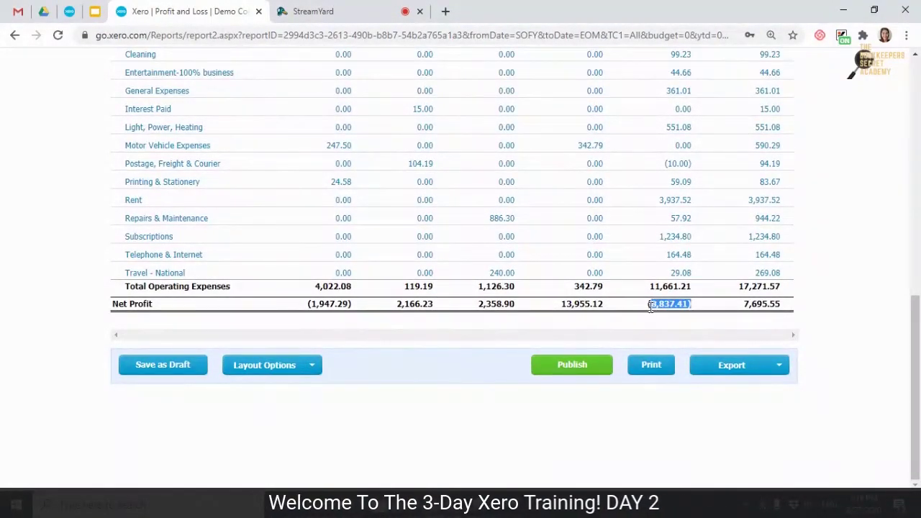
{"action": "left_click", "coordinate": [589, 317]}
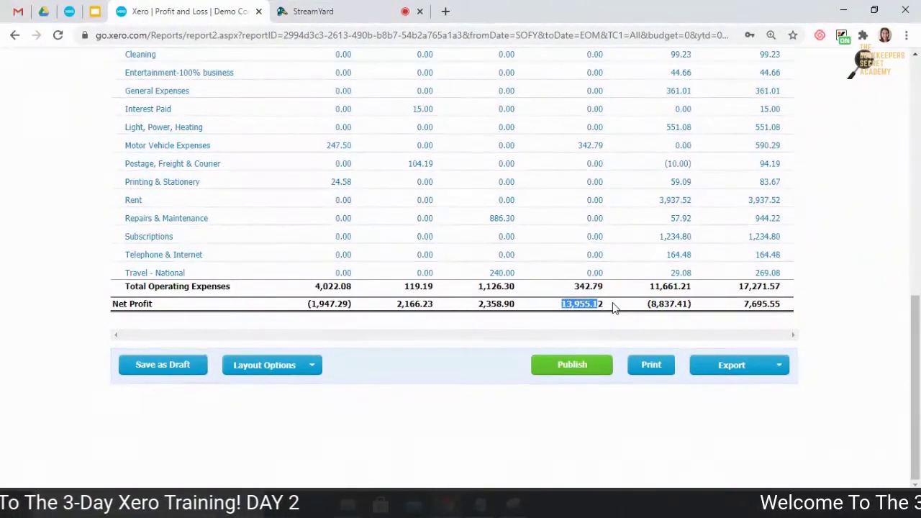
{"action": "left_click", "coordinate": [777, 365]}
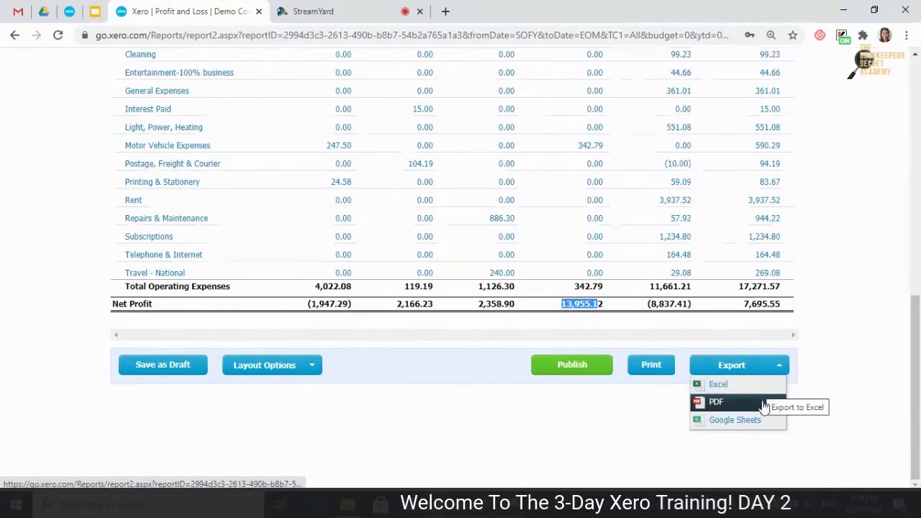
{"action": "left_click", "coordinate": [309, 364]}
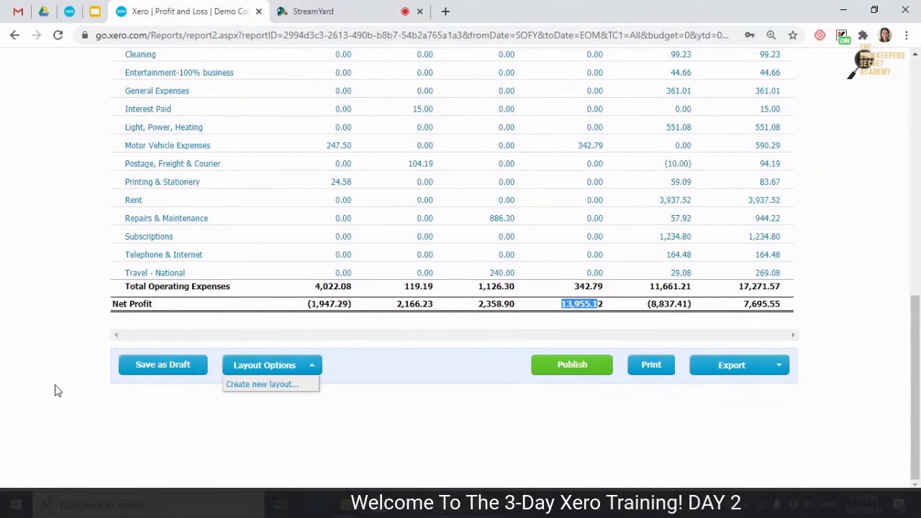
{"action": "scroll", "coordinate": [467, 451], "scroll_direction": "up", "scroll_amount": 1}
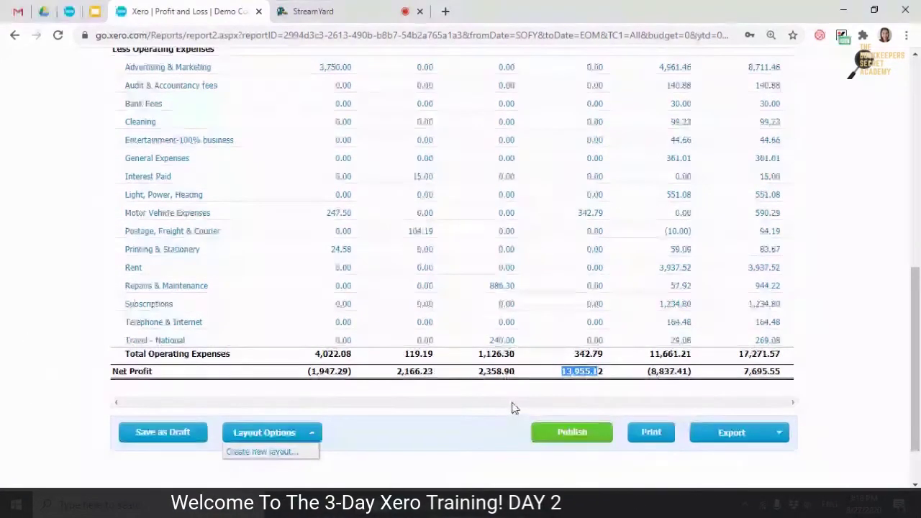
- Return to the reports summary, open the new Profit and Loss report and look over its turnover and cost of sales
{"action": "scroll", "coordinate": [512, 407], "scroll_direction": "up", "scroll_amount": 7}
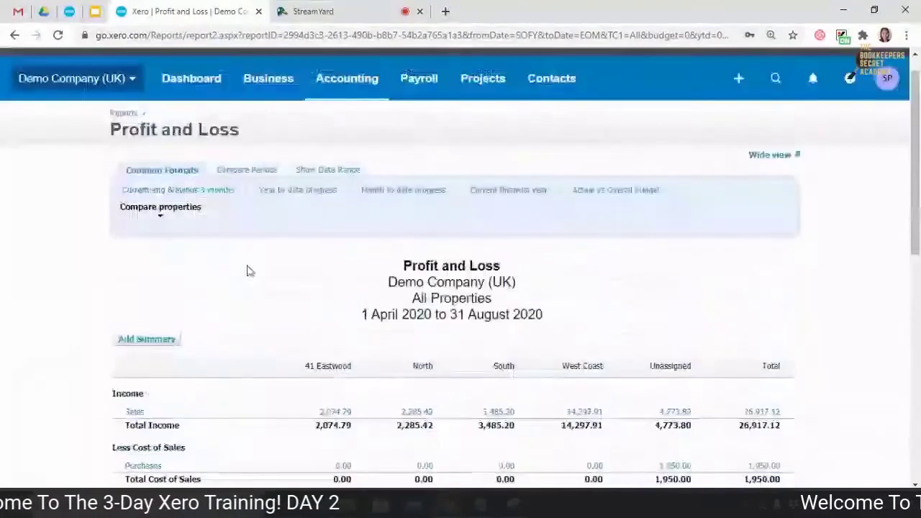
{"action": "left_click", "coordinate": [469, 252]}
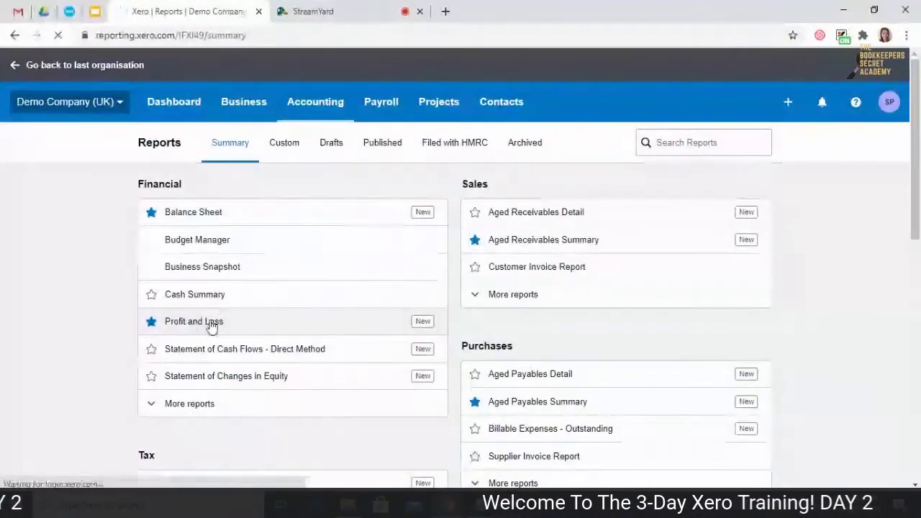
{"action": "left_click", "coordinate": [205, 329]}
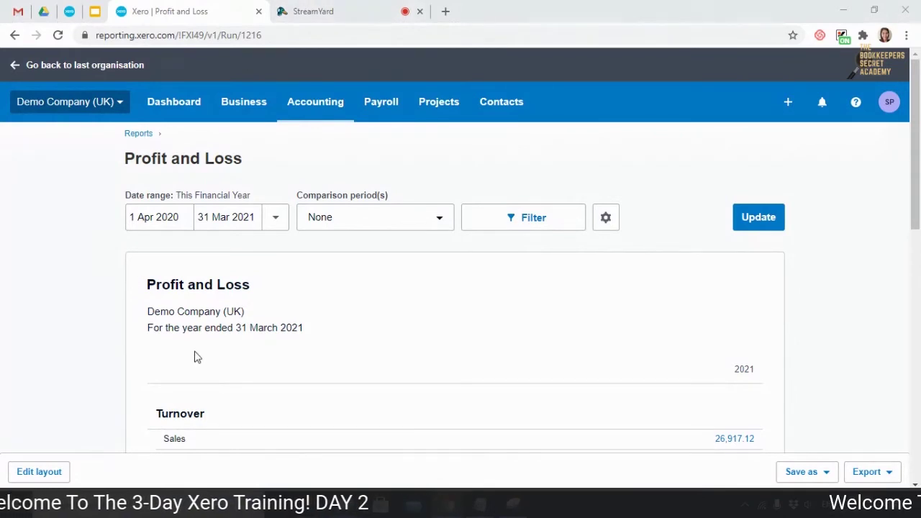
{"action": "scroll", "coordinate": [240, 271], "scroll_direction": "down", "scroll_amount": 1}
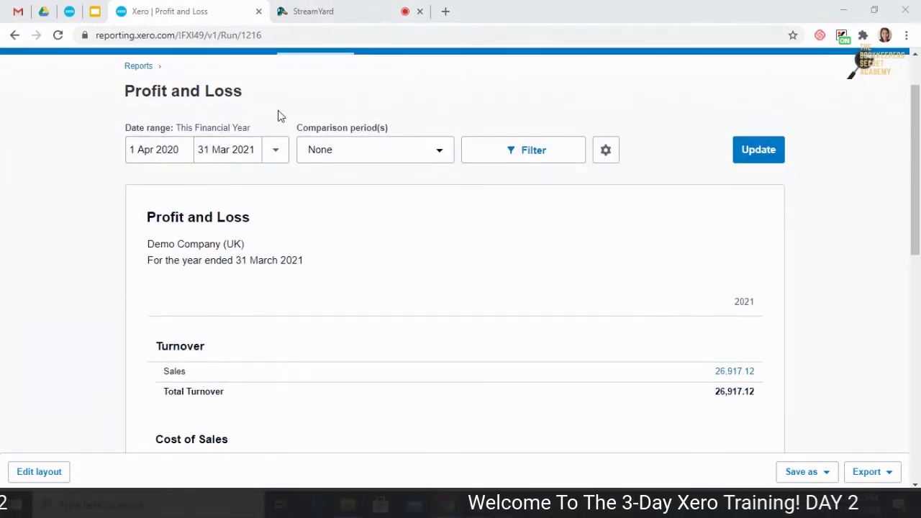
{"action": "scroll", "coordinate": [185, 180], "scroll_direction": "down", "scroll_amount": 2}
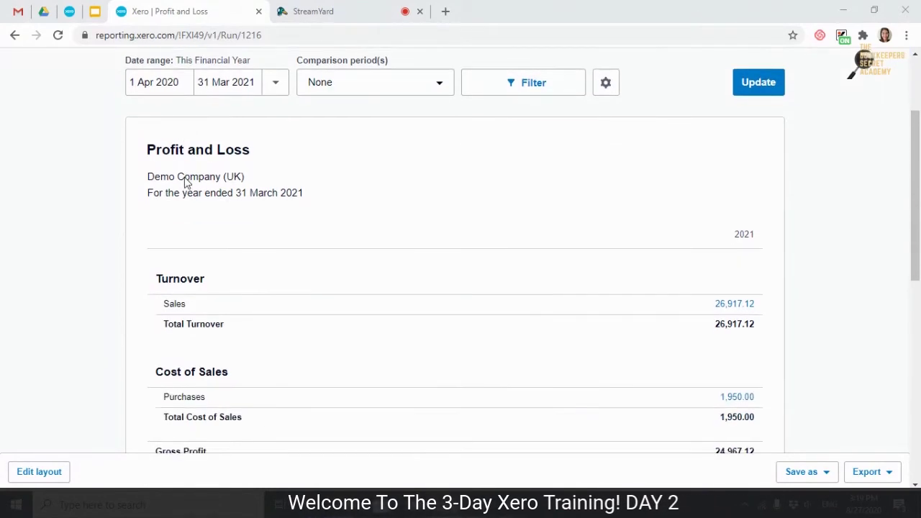
{"action": "scroll", "coordinate": [185, 177], "scroll_direction": "up", "scroll_amount": 1}
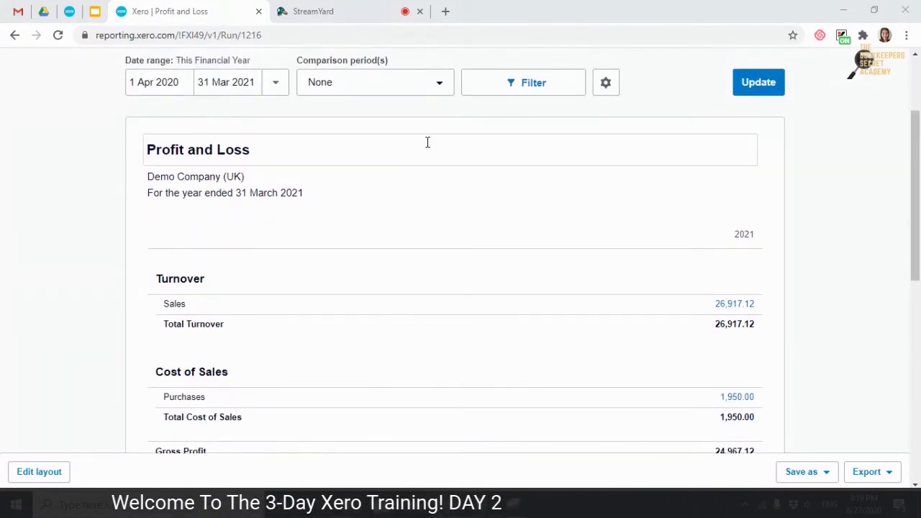
- Choose a comparison with 1 period and check the report's accounting basis and display settings
{"action": "left_click", "coordinate": [434, 92]}
{"action": "left_click", "coordinate": [407, 175]}
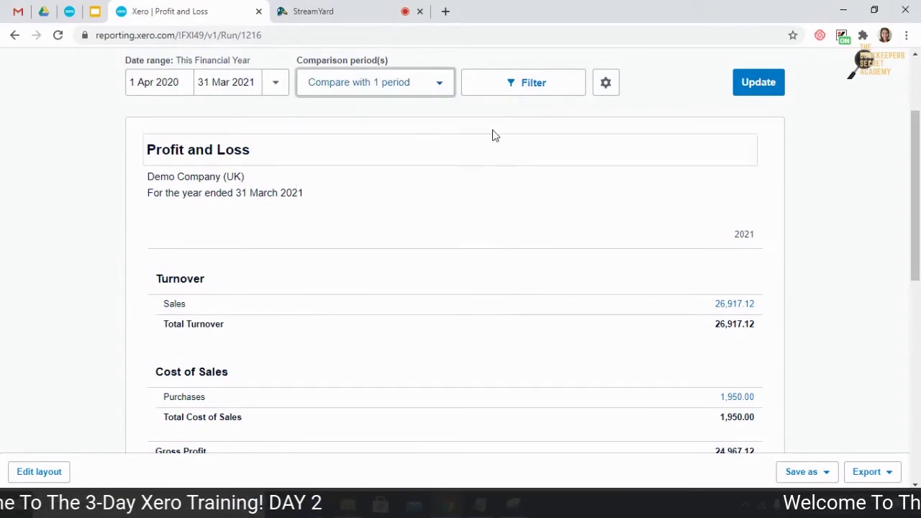
{"action": "left_click", "coordinate": [611, 87]}
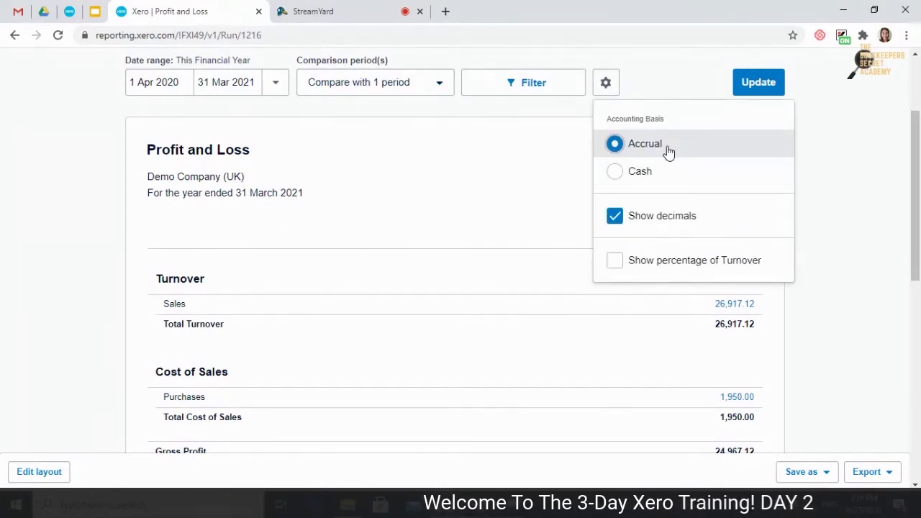
- Apply the report's Properties filter with All selected
{"action": "left_click", "coordinate": [558, 89]}
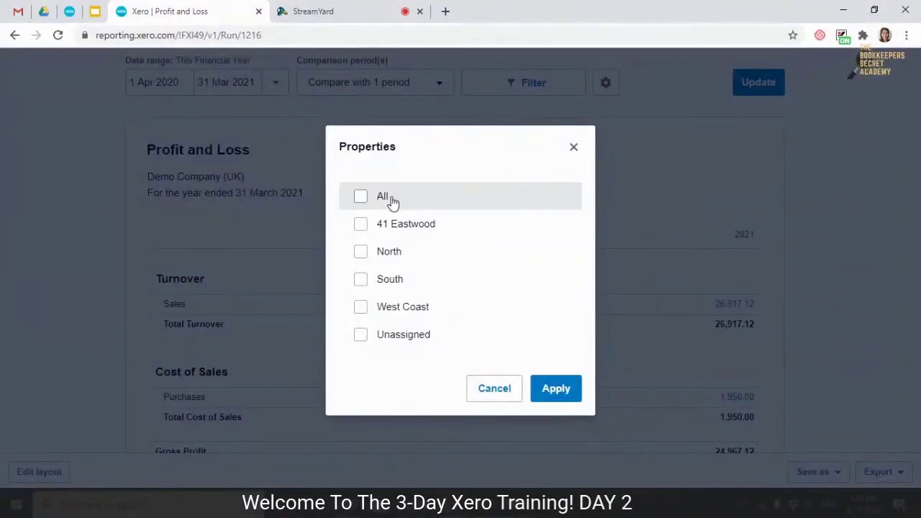
{"action": "left_click", "coordinate": [360, 196]}
{"action": "left_click", "coordinate": [564, 404]}
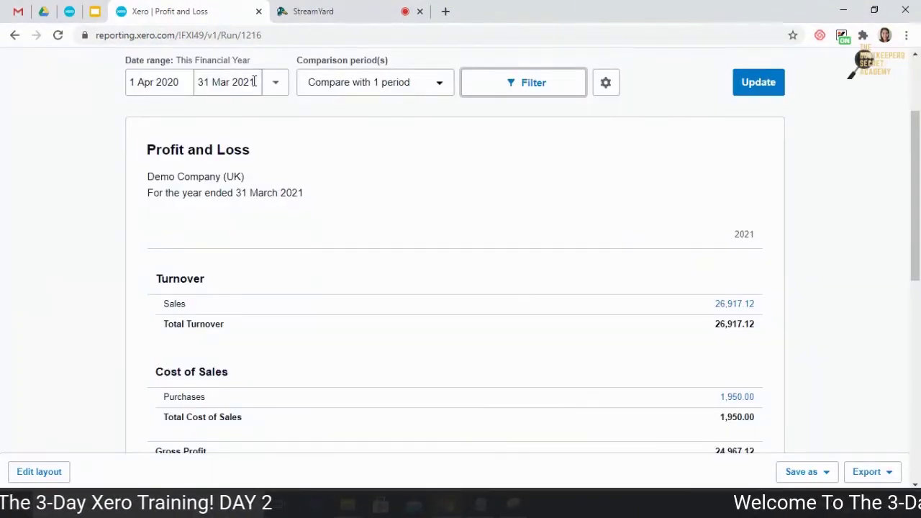
- Update the Profit and Loss with a comparison of 4 periods and look through the yearly columns
{"action": "scroll", "coordinate": [400, 128], "scroll_direction": "up", "scroll_amount": 2}
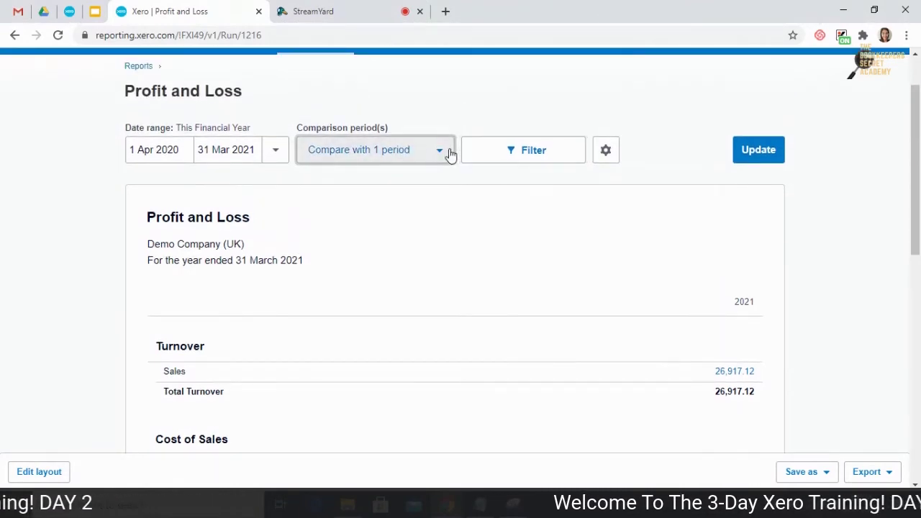
{"action": "left_click", "coordinate": [447, 153]}
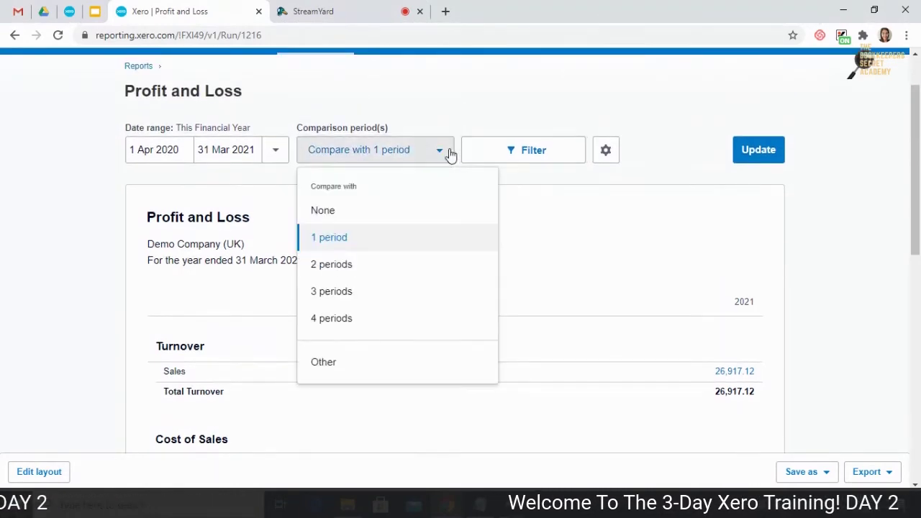
{"action": "left_click", "coordinate": [378, 319]}
{"action": "left_click", "coordinate": [754, 154]}
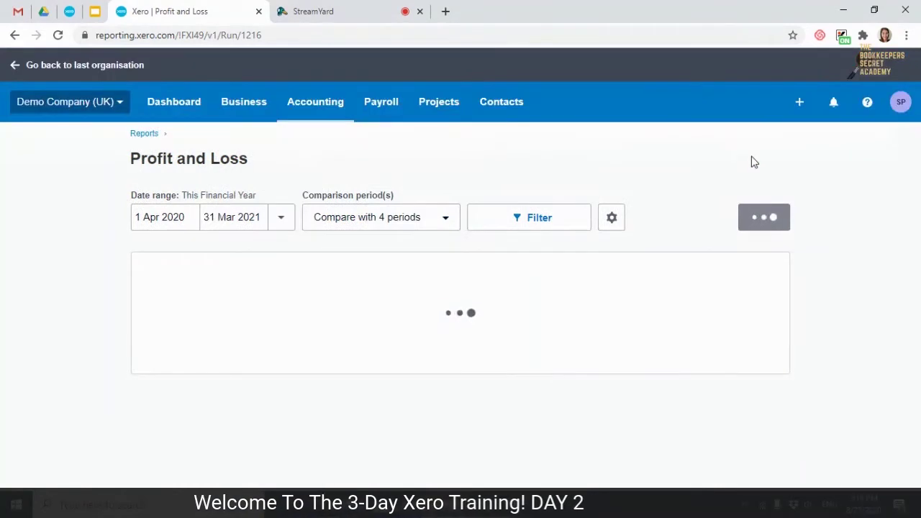
{"action": "scroll", "coordinate": [740, 179], "scroll_direction": "down", "scroll_amount": 2}
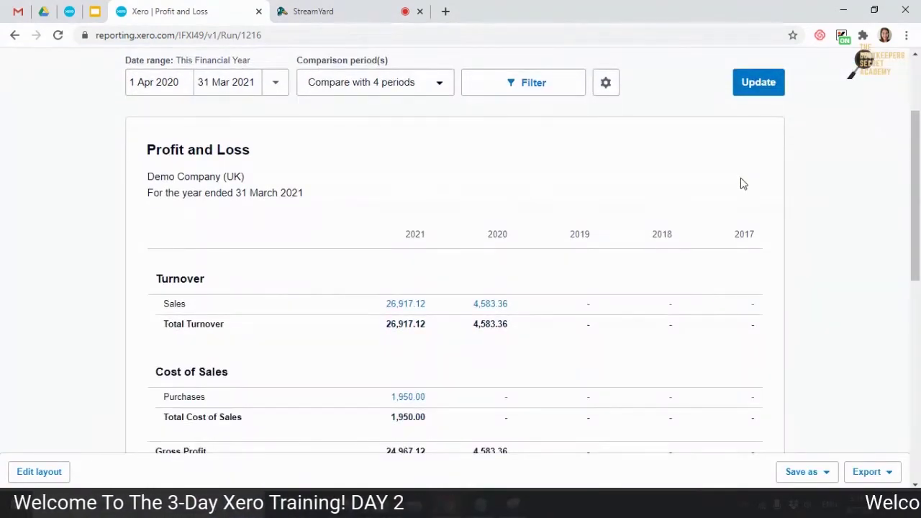
{"action": "scroll", "coordinate": [743, 181], "scroll_direction": "down", "scroll_amount": 3}
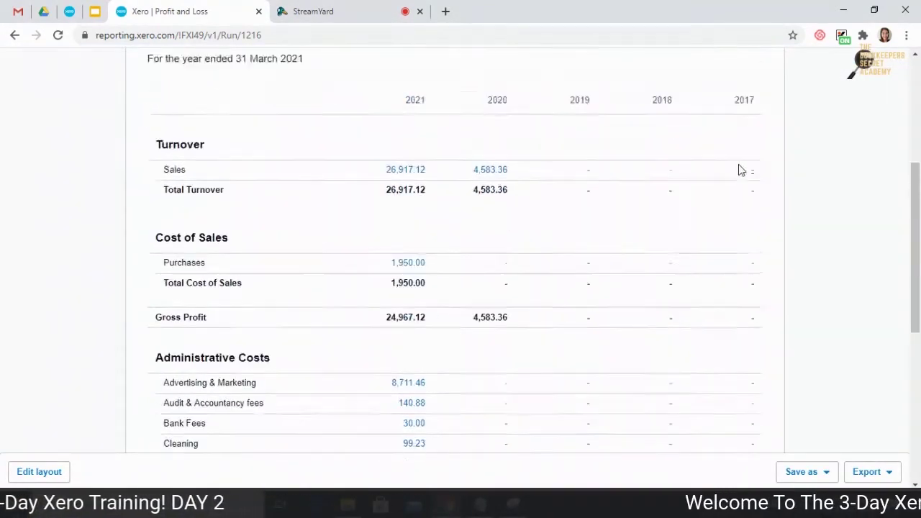
- Filter the Profit and Loss to the 41 Eastwood property, update it and review its figures down to profit after taxation
{"action": "scroll", "coordinate": [743, 180], "scroll_direction": "up", "scroll_amount": 4}
{"action": "left_click", "coordinate": [482, 156]}
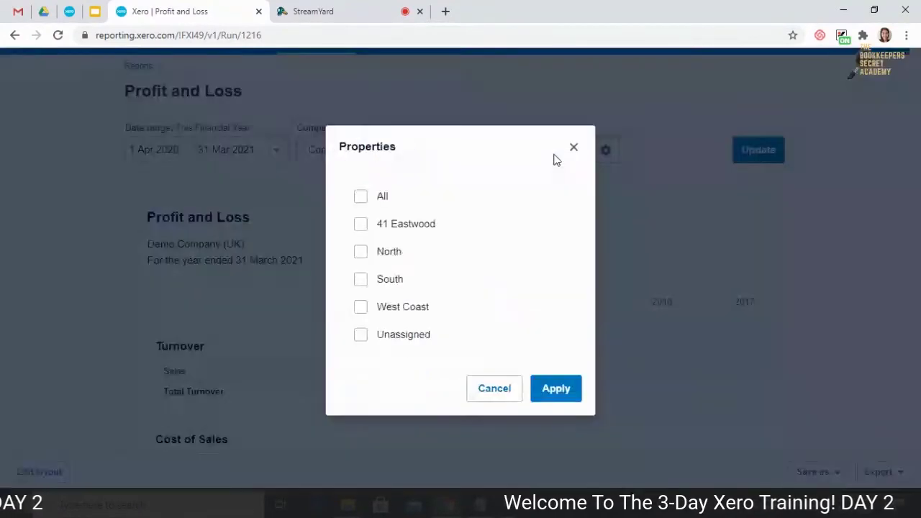
{"action": "left_click", "coordinate": [392, 229]}
{"action": "left_click", "coordinate": [555, 395]}
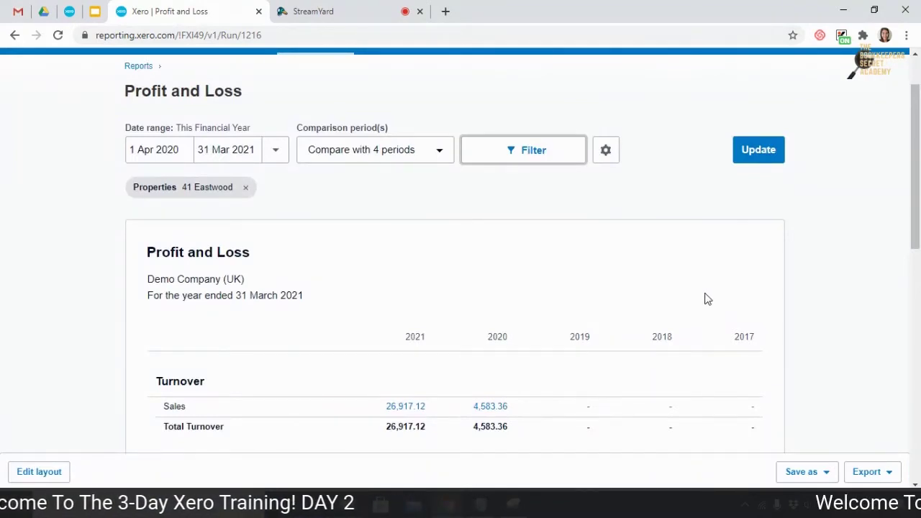
{"action": "left_click", "coordinate": [767, 158]}
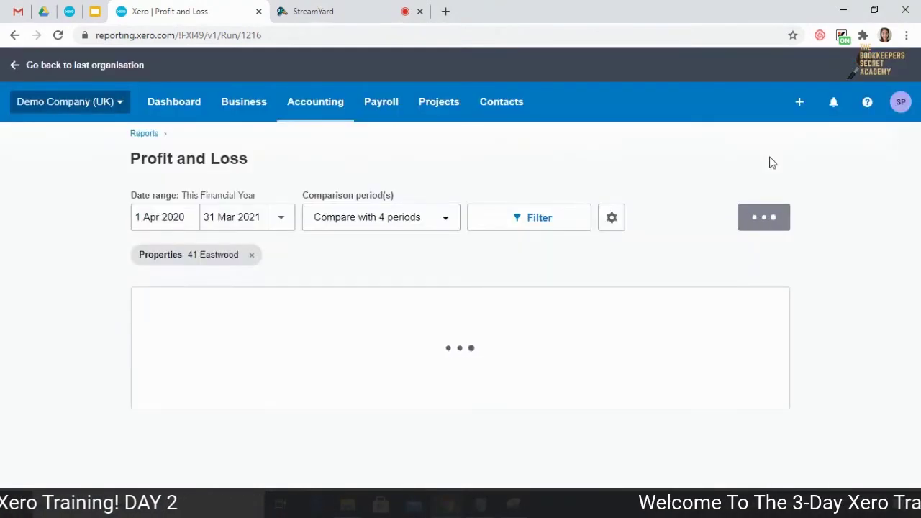
{"action": "scroll", "coordinate": [511, 288], "scroll_direction": "down", "scroll_amount": 3}
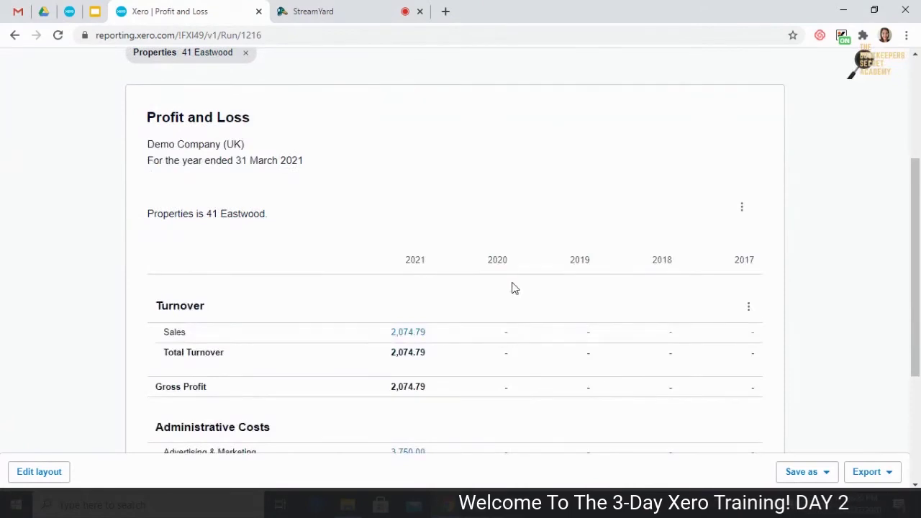
{"action": "scroll", "coordinate": [511, 288], "scroll_direction": "down", "scroll_amount": 3}
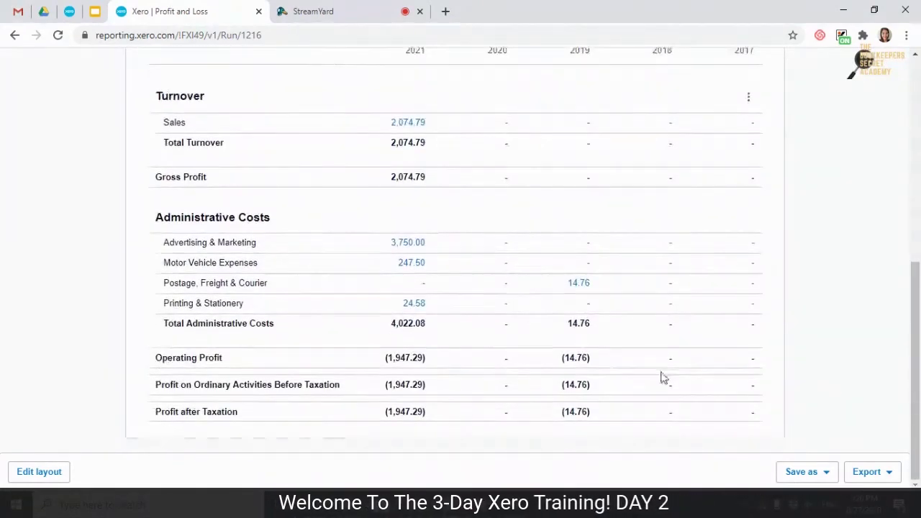
- Add North, South and West Coast to the Properties filter and update the report
{"action": "scroll", "coordinate": [181, 113], "scroll_direction": "up", "scroll_amount": 6}
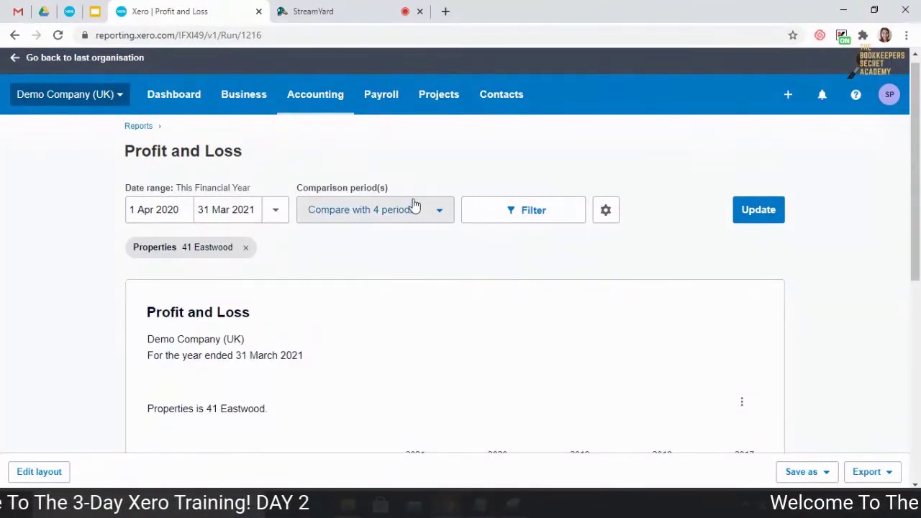
{"action": "left_click", "coordinate": [430, 216]}
{"action": "left_click", "coordinate": [523, 210]}
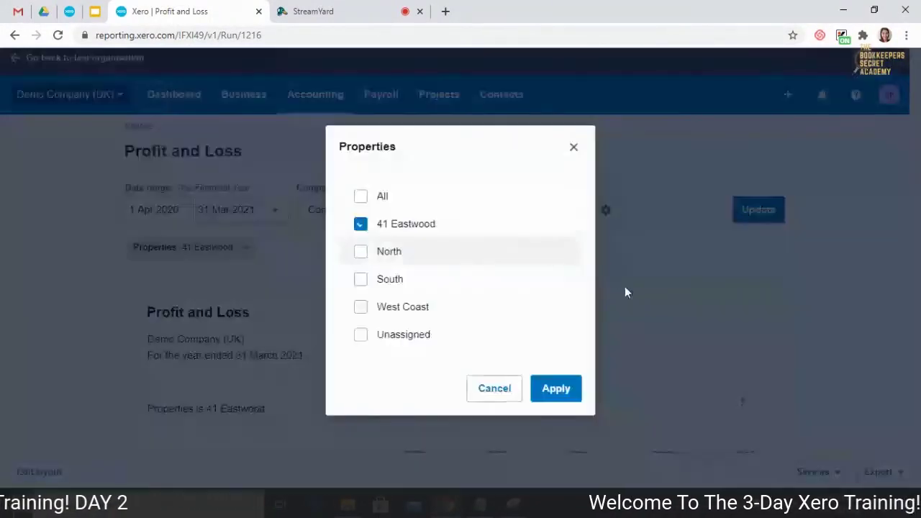
{"action": "left_click", "coordinate": [382, 255]}
{"action": "left_click", "coordinate": [387, 280]}
{"action": "left_click", "coordinate": [390, 308]}
{"action": "left_click", "coordinate": [556, 389]}
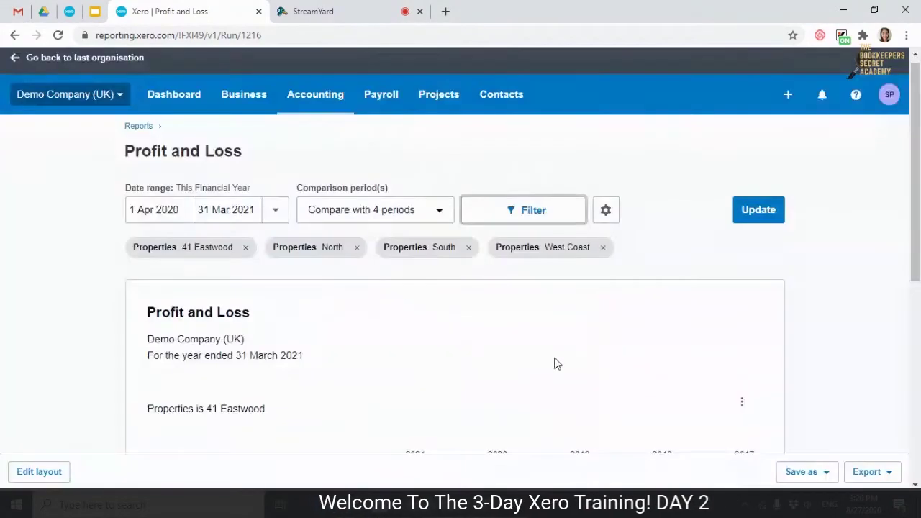
{"action": "left_click", "coordinate": [764, 221]}
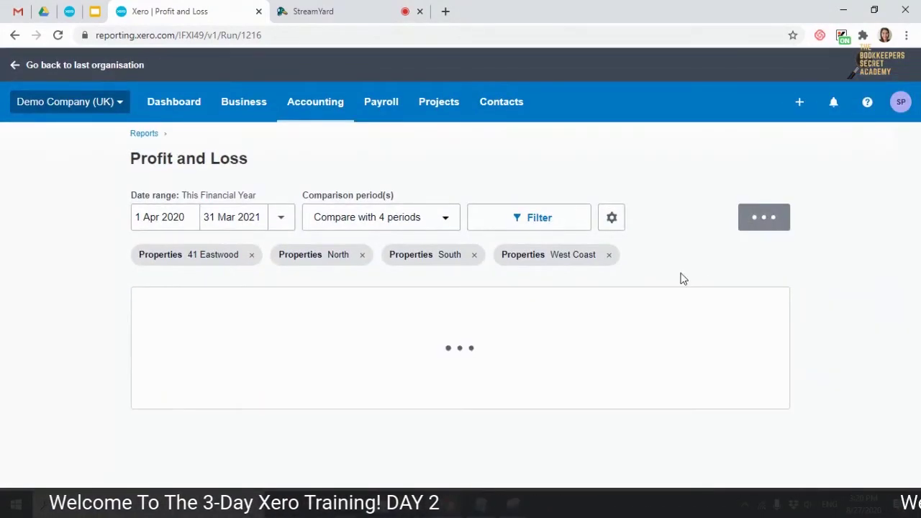
- Review the combined turnover and administrative costs of the filtered properties
{"action": "scroll", "coordinate": [683, 279], "scroll_direction": "down", "scroll_amount": 3}
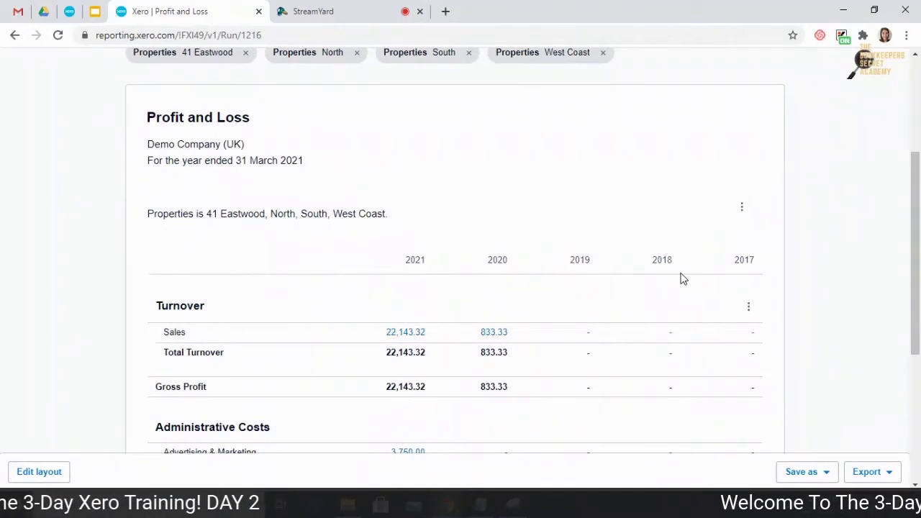
{"action": "scroll", "coordinate": [681, 279], "scroll_direction": "down", "scroll_amount": 1}
{"action": "left_click_drag", "start_coordinate": [209, 146], "coordinate": [385, 149]}
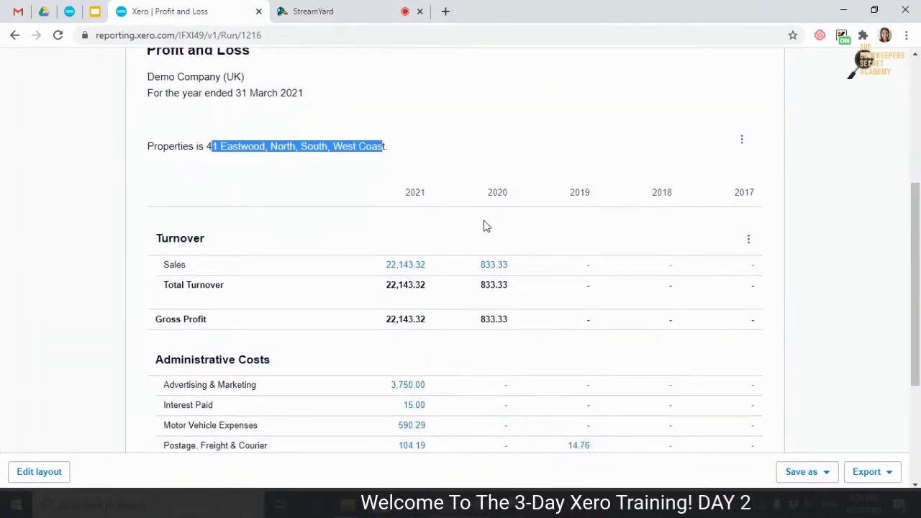
{"action": "scroll", "coordinate": [395, 222], "scroll_direction": "down", "scroll_amount": 3}
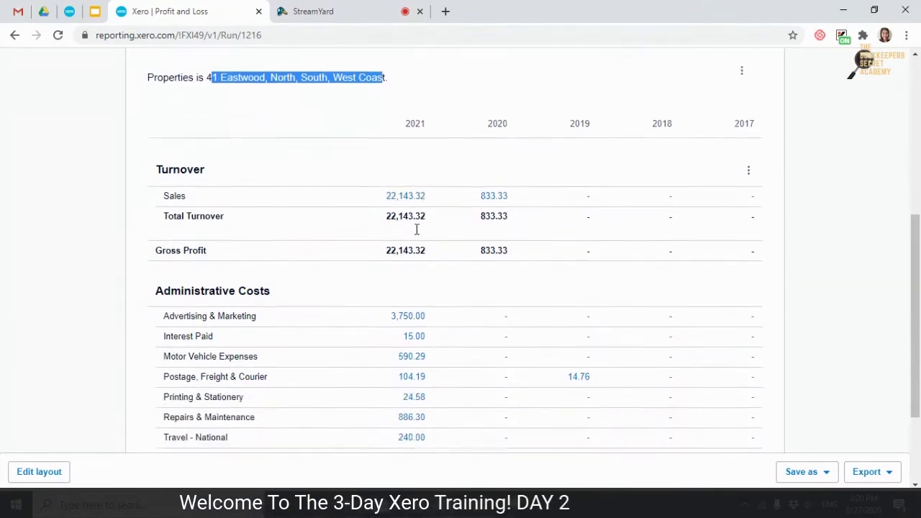
- Change the comparison to 1 period and update the property-filtered Profit and Loss
{"action": "scroll", "coordinate": [427, 308], "scroll_direction": "up", "scroll_amount": 3}
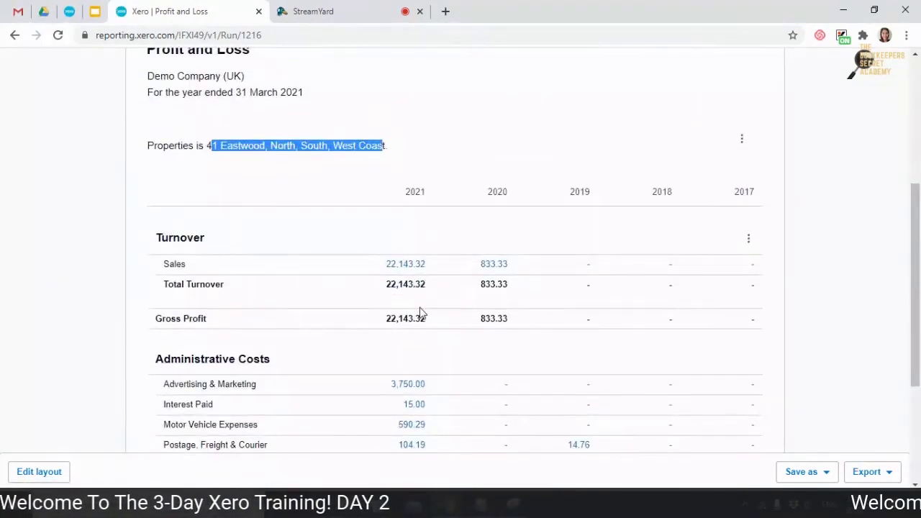
{"action": "scroll", "coordinate": [422, 312], "scroll_direction": "up", "scroll_amount": 4}
{"action": "left_click", "coordinate": [426, 220]}
{"action": "left_click", "coordinate": [348, 304]}
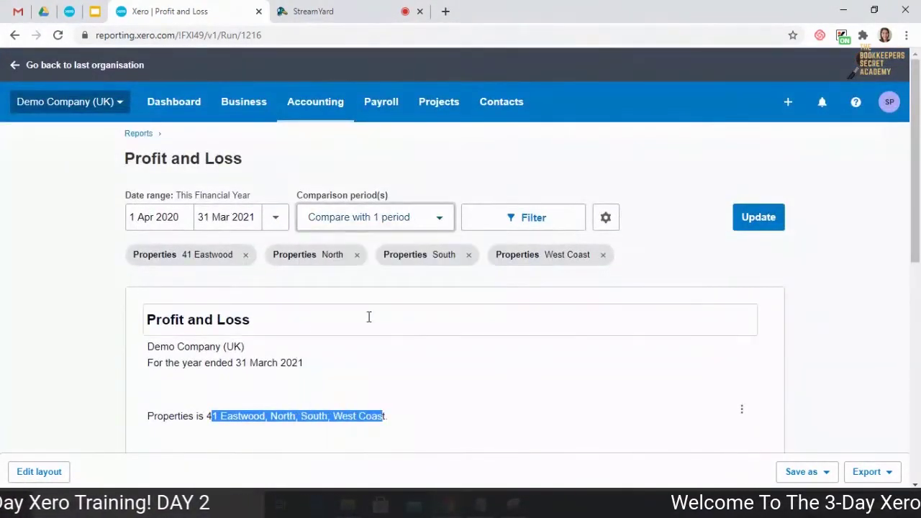
{"action": "left_click", "coordinate": [746, 222]}
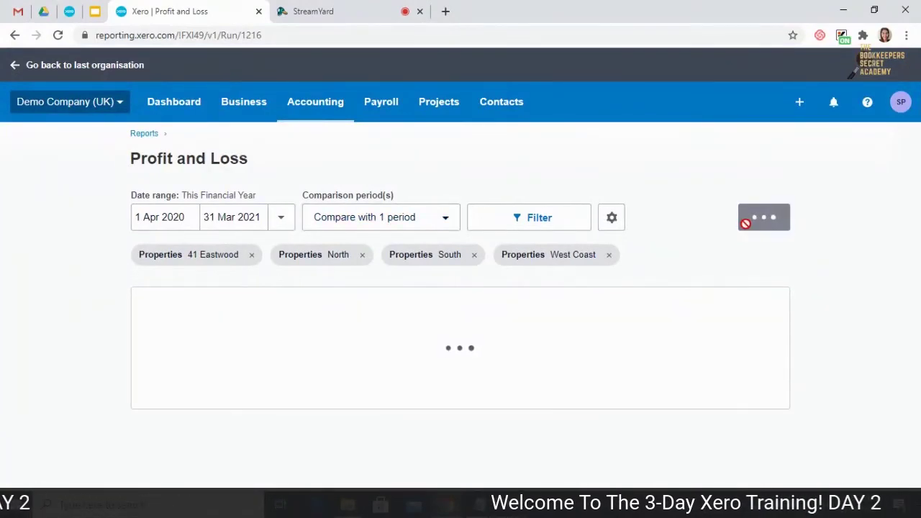
- Review the property-filtered Profit and Loss against the prior year and return to the reports list
{"action": "scroll", "coordinate": [653, 199], "scroll_direction": "down", "scroll_amount": 7}
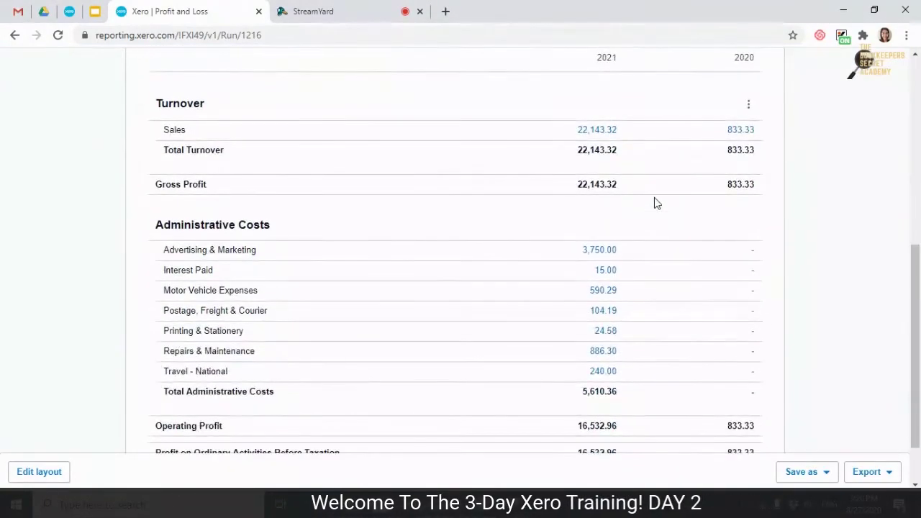
{"action": "scroll", "coordinate": [658, 396], "scroll_direction": "up", "scroll_amount": 7}
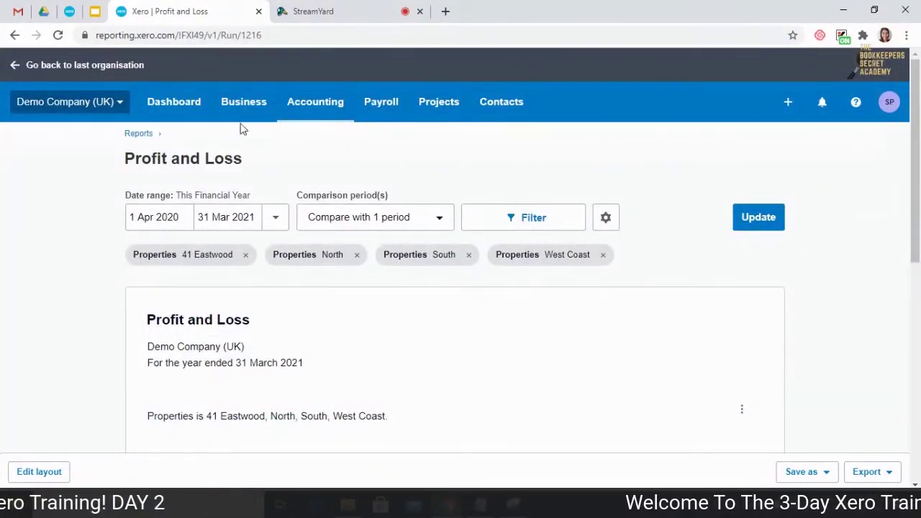
{"action": "left_click", "coordinate": [294, 108]}
{"action": "left_click", "coordinate": [312, 174]}
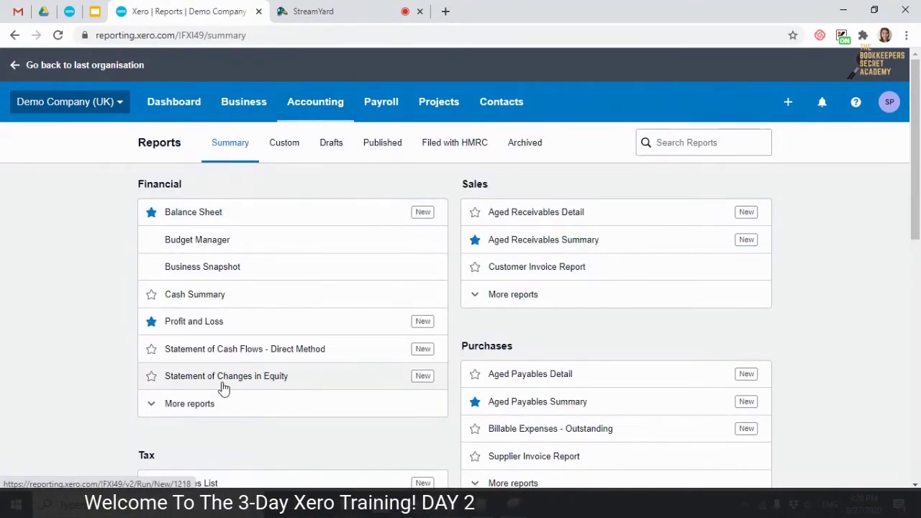
- Expand the additional Financial reports and compare the new and older report versions down to Tracking Summary
{"action": "left_click", "coordinate": [196, 405]}
{"action": "scroll", "coordinate": [197, 208], "scroll_direction": "down", "scroll_amount": 1}
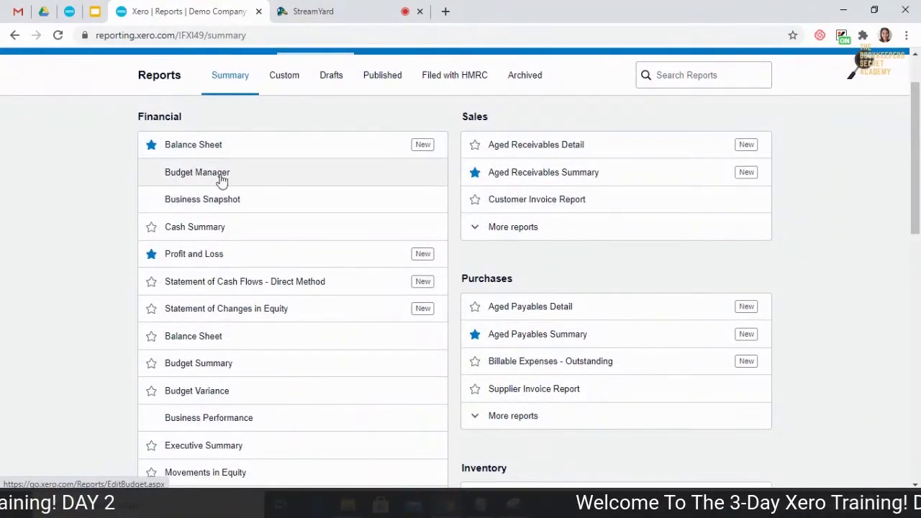
{"action": "scroll", "coordinate": [220, 207], "scroll_direction": "down", "scroll_amount": 2}
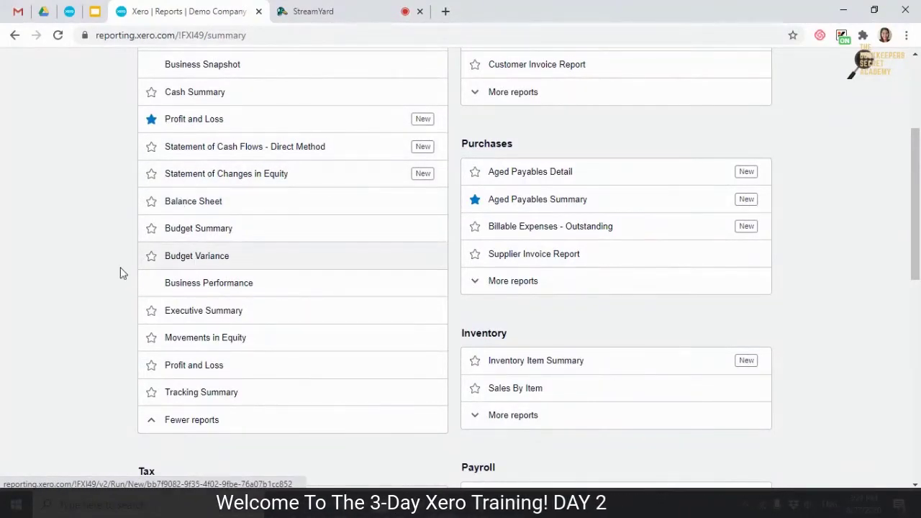
{"action": "scroll", "coordinate": [151, 230], "scroll_direction": "down", "scroll_amount": 1}
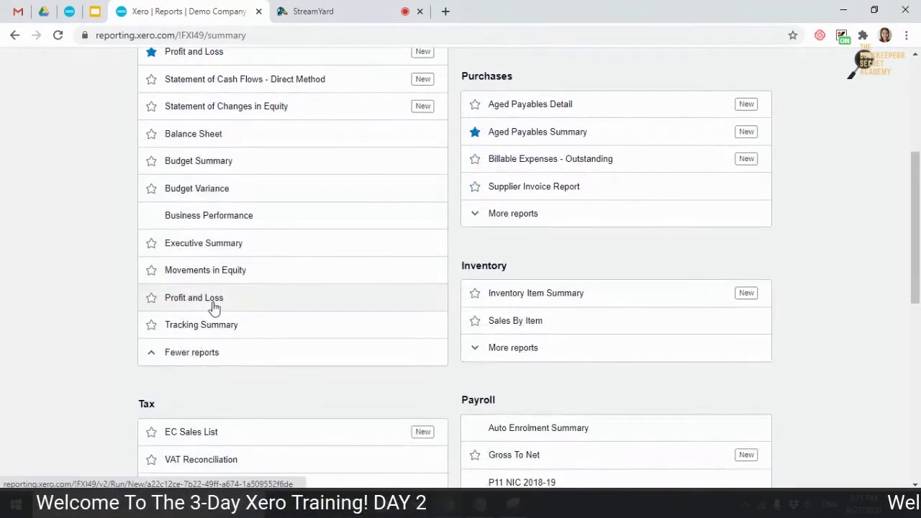
{"action": "scroll", "coordinate": [226, 246], "scroll_direction": "up", "scroll_amount": 3}
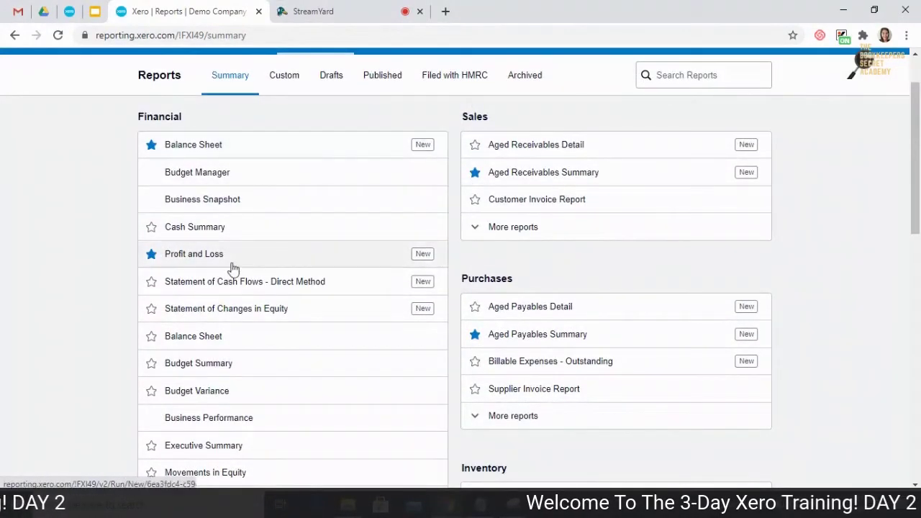
{"action": "scroll", "coordinate": [233, 270], "scroll_direction": "down", "scroll_amount": 2}
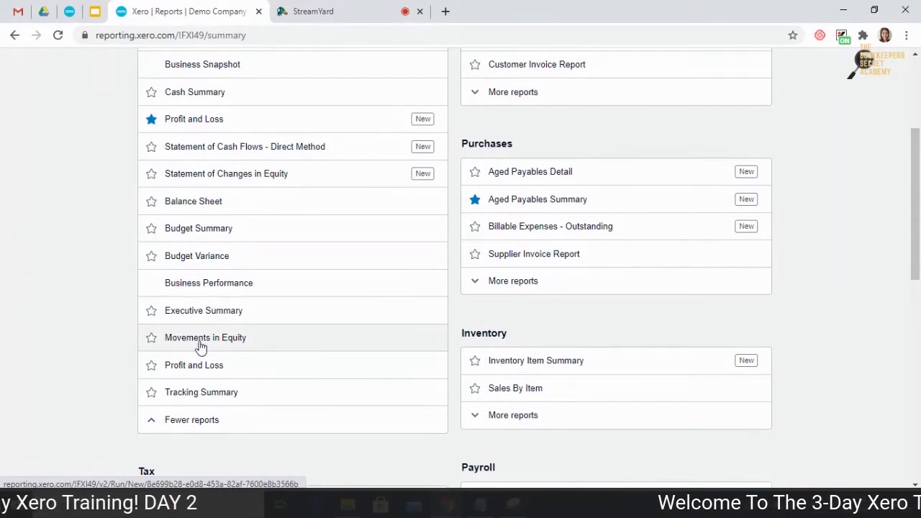
{"action": "scroll", "coordinate": [200, 352], "scroll_direction": "down", "scroll_amount": 1}
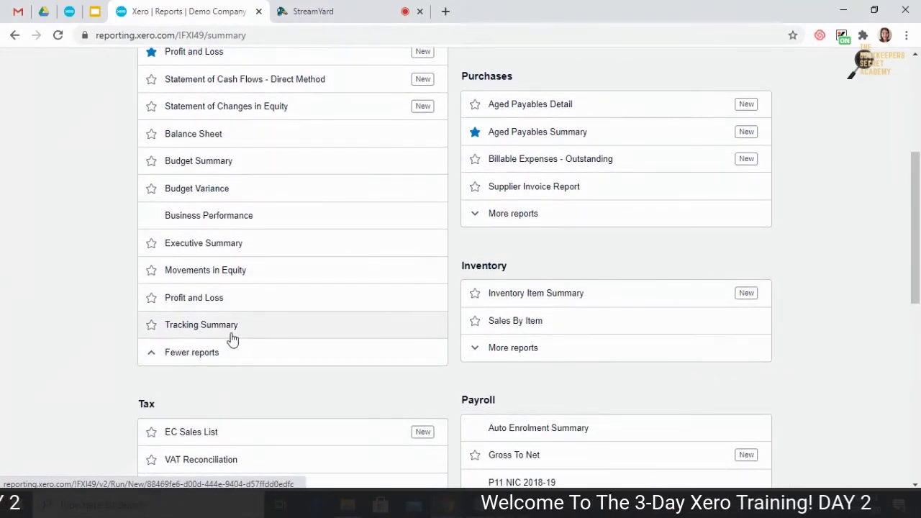
- Run the Tracking Summary for the Sales account group by Properties, review the balances per property and leave the report
{"action": "left_click", "coordinate": [225, 333]}
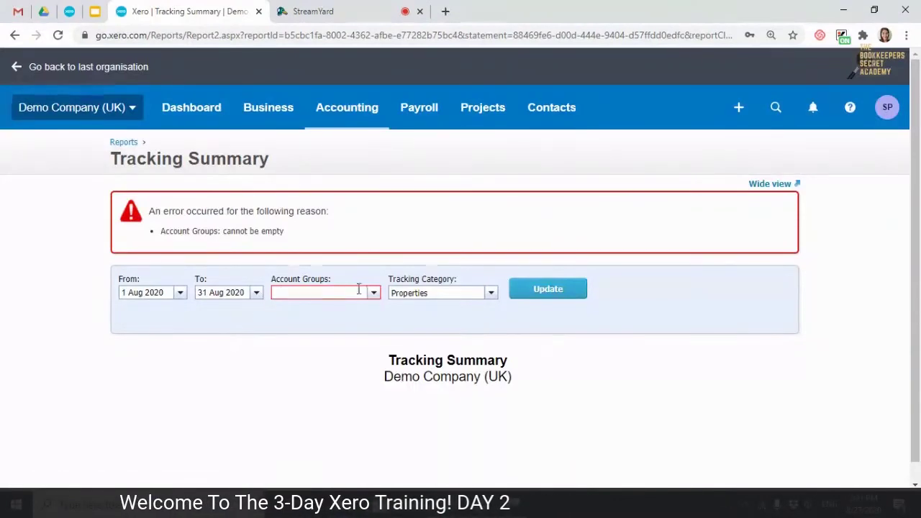
{"action": "left_click", "coordinate": [372, 292]}
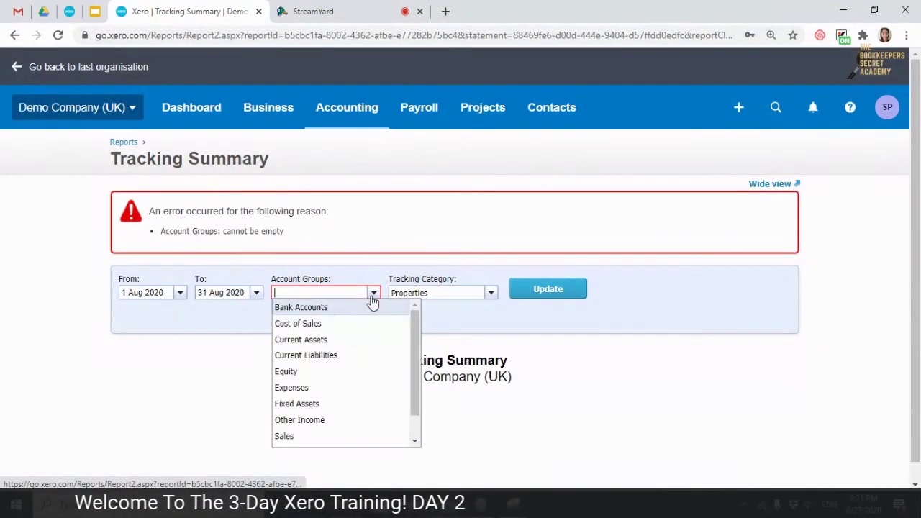
{"action": "left_click", "coordinate": [380, 443]}
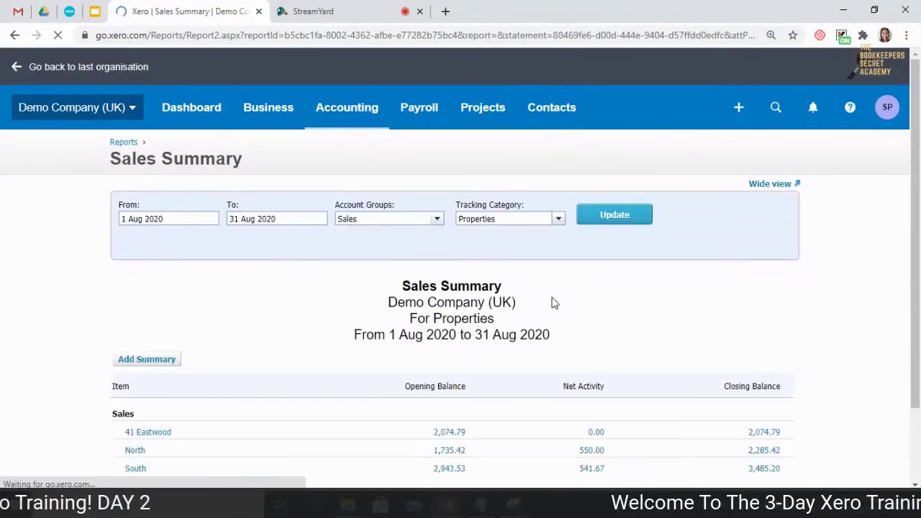
{"action": "scroll", "coordinate": [551, 297], "scroll_direction": "down", "scroll_amount": 2}
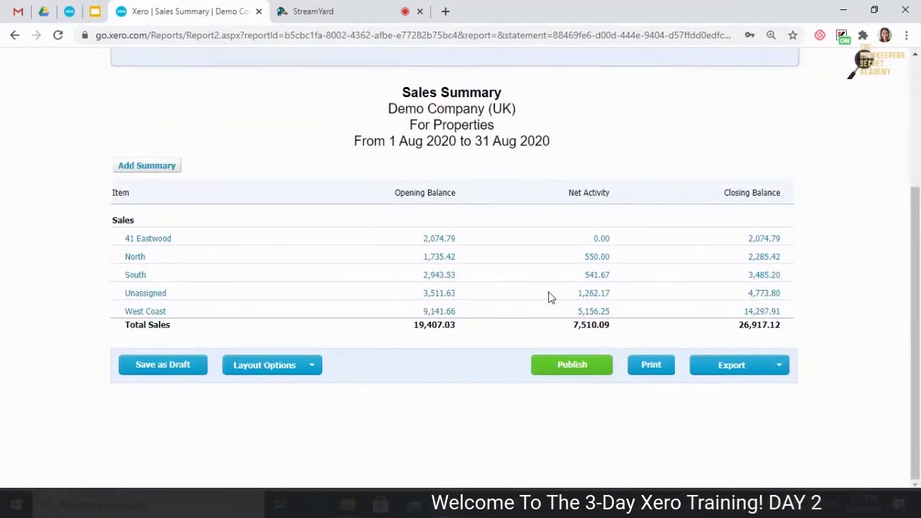
{"action": "scroll", "coordinate": [548, 292], "scroll_direction": "up", "scroll_amount": 3}
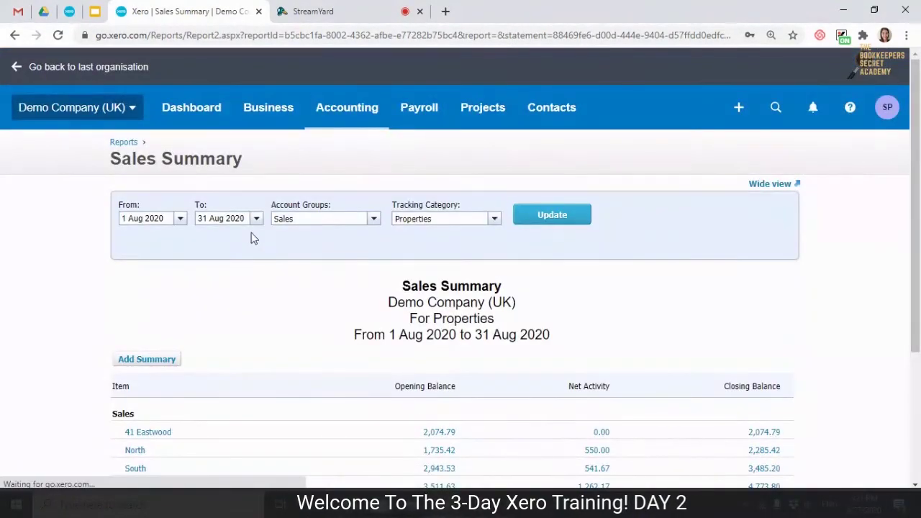
{"action": "left_click", "coordinate": [375, 220]}
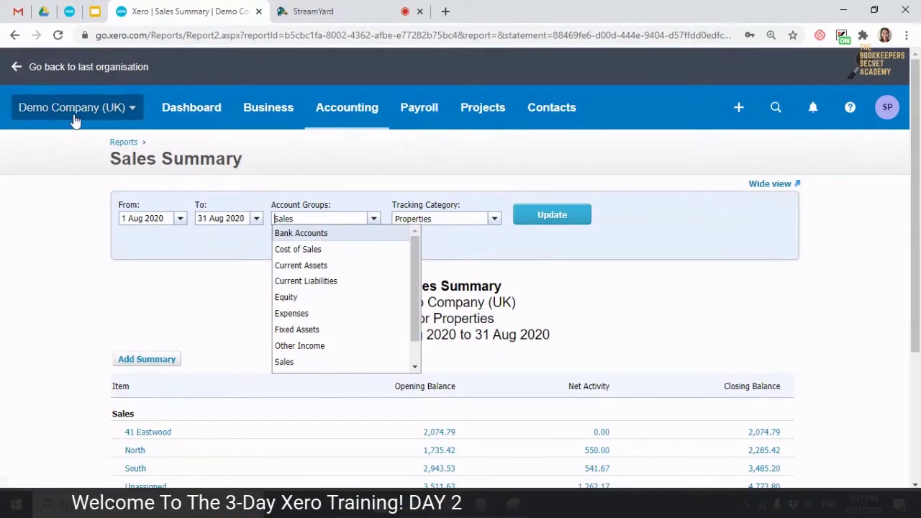
{"action": "left_click", "coordinate": [14, 36]}
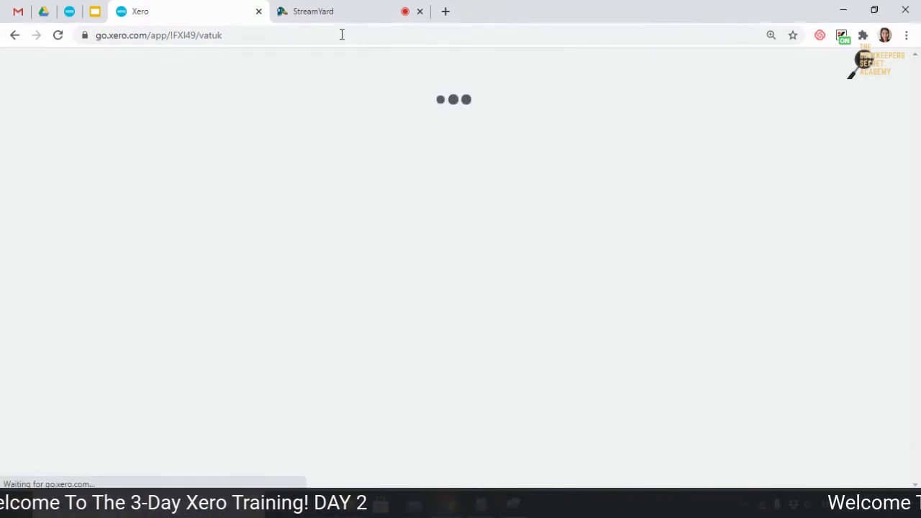
- Open the VAT Reconciliation report and examine its date range and the VAT Collected section
{"action": "left_click", "coordinate": [309, 11]}
{"action": "left_click", "coordinate": [244, 7]}
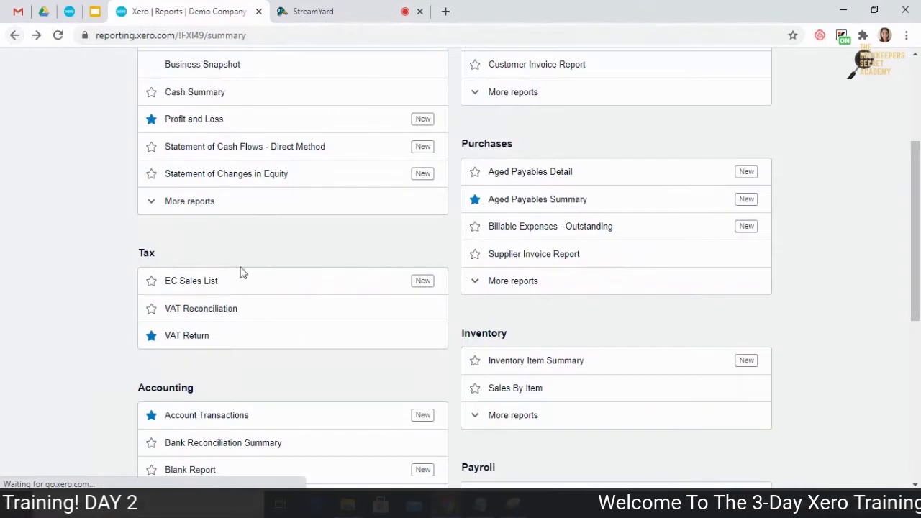
{"action": "left_click", "coordinate": [216, 313]}
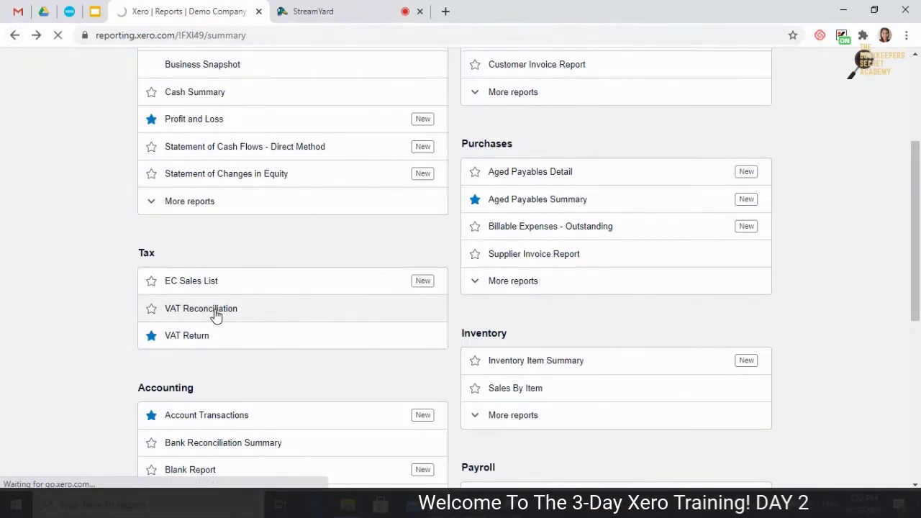
{"action": "scroll", "coordinate": [223, 314], "scroll_direction": "down", "scroll_amount": 1}
{"action": "scroll", "coordinate": [223, 314], "scroll_direction": "down", "scroll_amount": 1}
{"action": "scroll", "coordinate": [516, 243], "scroll_direction": "down", "scroll_amount": 2}
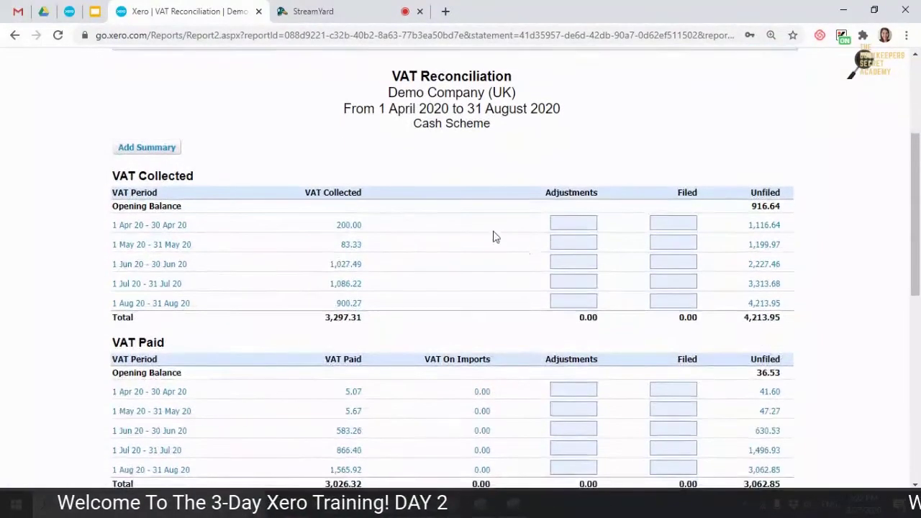
{"action": "scroll", "coordinate": [389, 181], "scroll_direction": "up", "scroll_amount": 3}
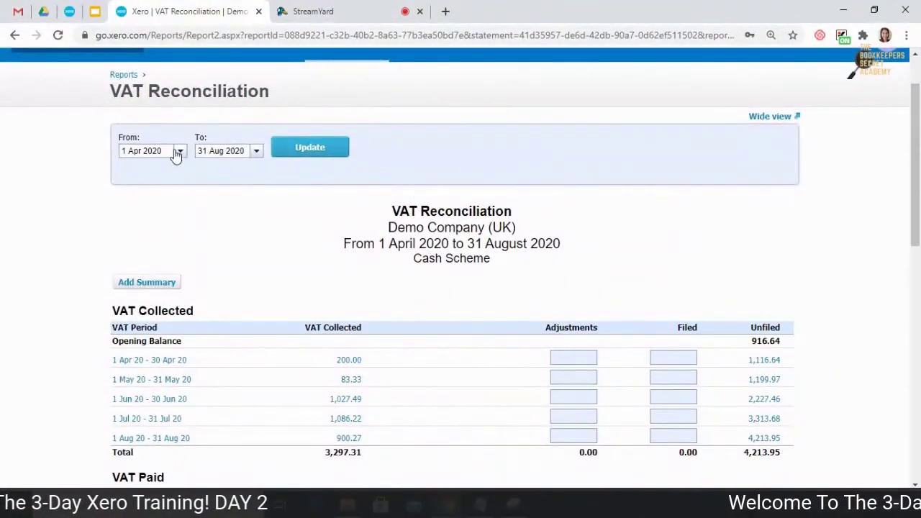
{"action": "scroll", "coordinate": [288, 144], "scroll_direction": "down", "scroll_amount": 4}
{"action": "scroll", "coordinate": [341, 133], "scroll_direction": "up", "scroll_amount": 2}
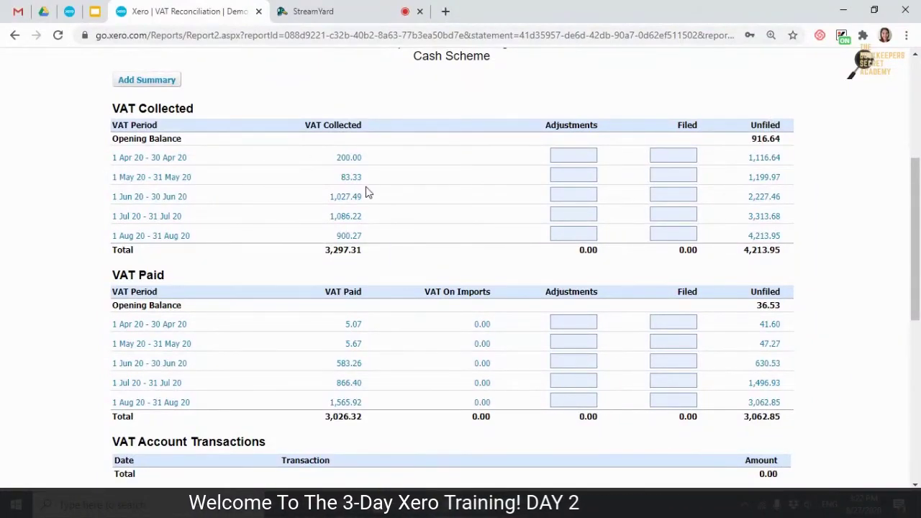
- Review the VAT Paid, VAT Account Transactions, VAT Owing and VAT Account Summary sections of the reconciliation
{"action": "scroll", "coordinate": [365, 194], "scroll_direction": "down", "scroll_amount": 2}
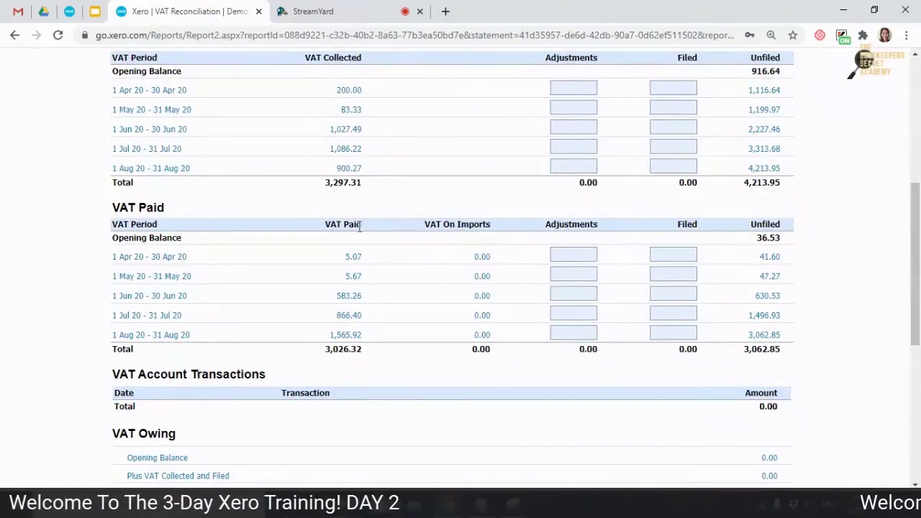
{"action": "scroll", "coordinate": [368, 265], "scroll_direction": "down", "scroll_amount": 2}
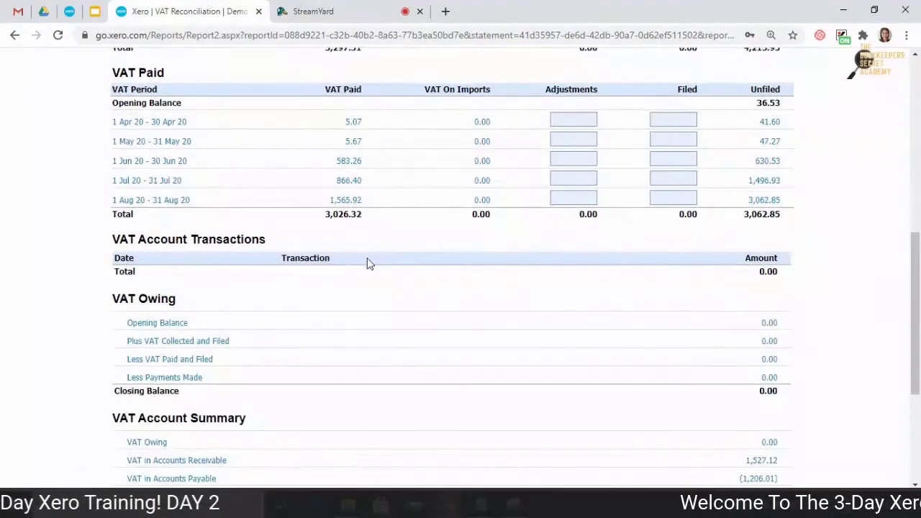
{"action": "scroll", "coordinate": [366, 264], "scroll_direction": "down", "scroll_amount": 1}
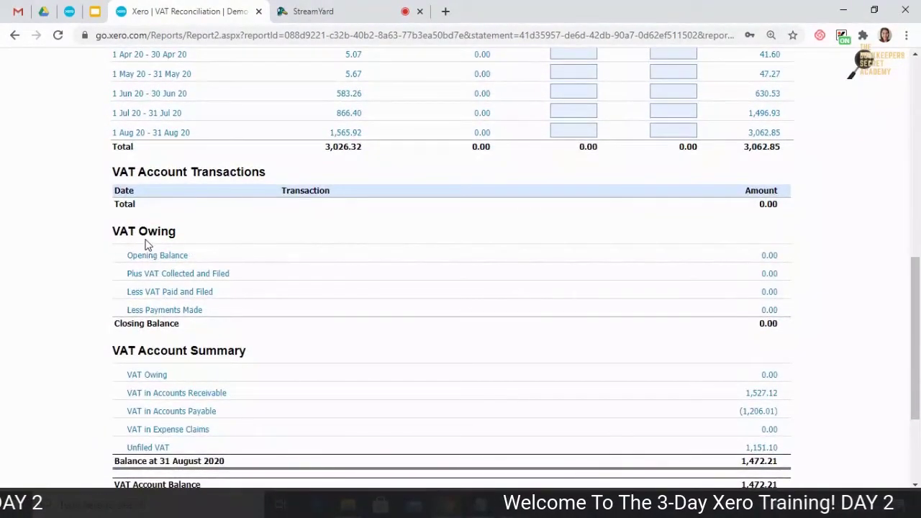
{"action": "scroll", "coordinate": [649, 271], "scroll_direction": "down", "scroll_amount": 1}
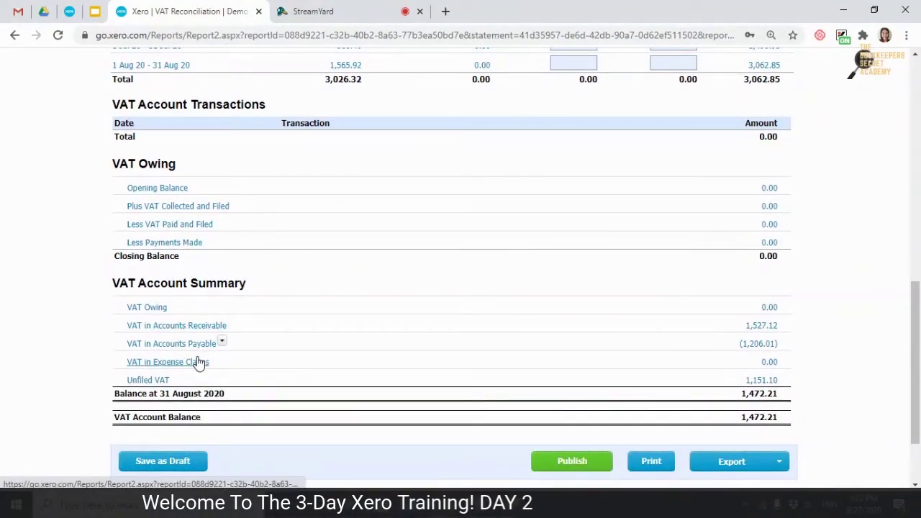
{"action": "scroll", "coordinate": [650, 376], "scroll_direction": "down", "scroll_amount": 1}
{"action": "scroll", "coordinate": [362, 195], "scroll_direction": "up", "scroll_amount": 2}
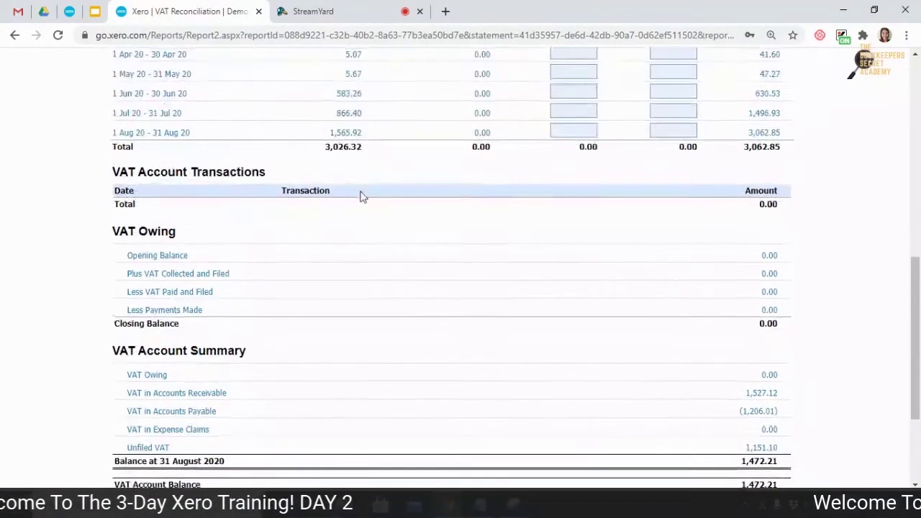
- Return to the reports list and look over the Financial, Tax, Sales and Purchases reports
{"action": "left_click", "coordinate": [13, 36]}
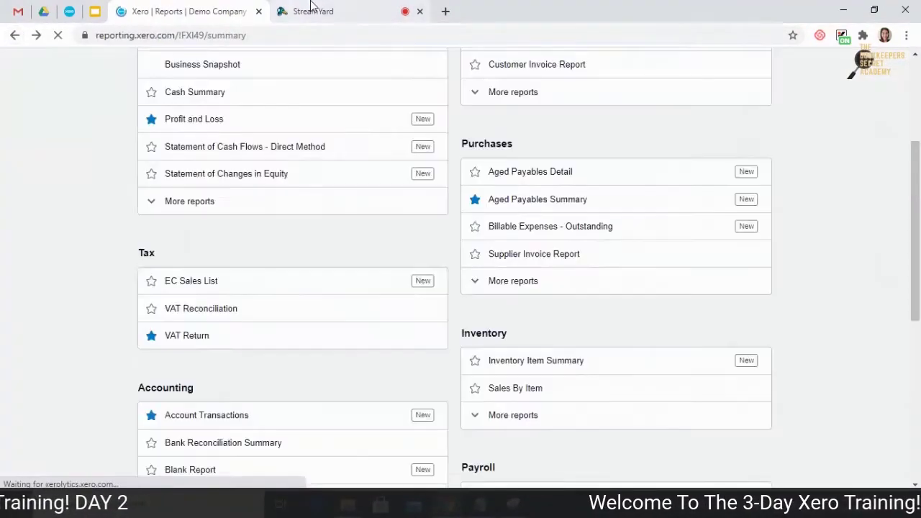
{"action": "left_click", "coordinate": [310, 11]}
{"action": "left_click", "coordinate": [191, 9]}
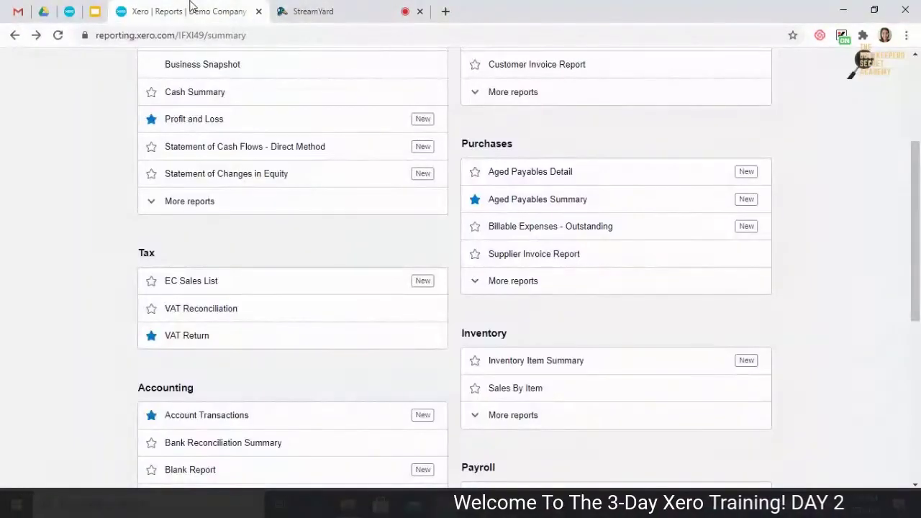
{"action": "scroll", "coordinate": [288, 289], "scroll_direction": "up", "scroll_amount": 2}
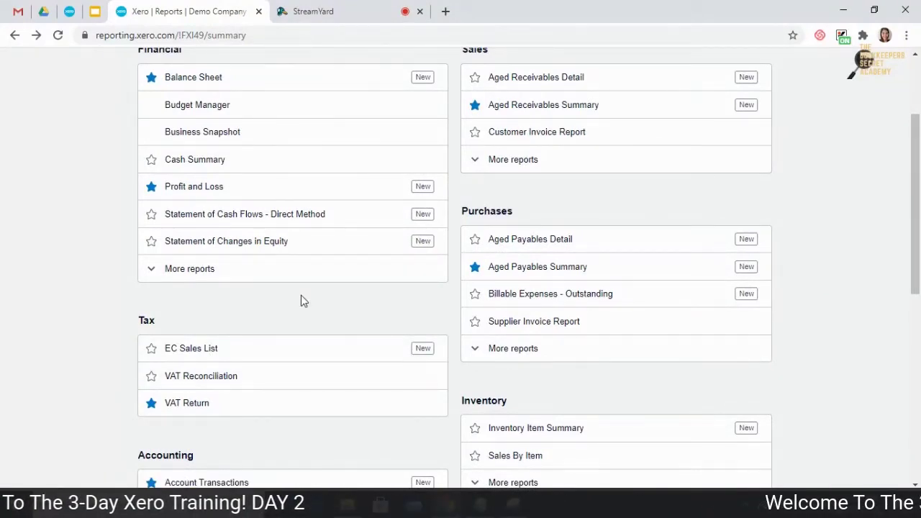
{"action": "scroll", "coordinate": [306, 298], "scroll_direction": "up", "scroll_amount": 4}
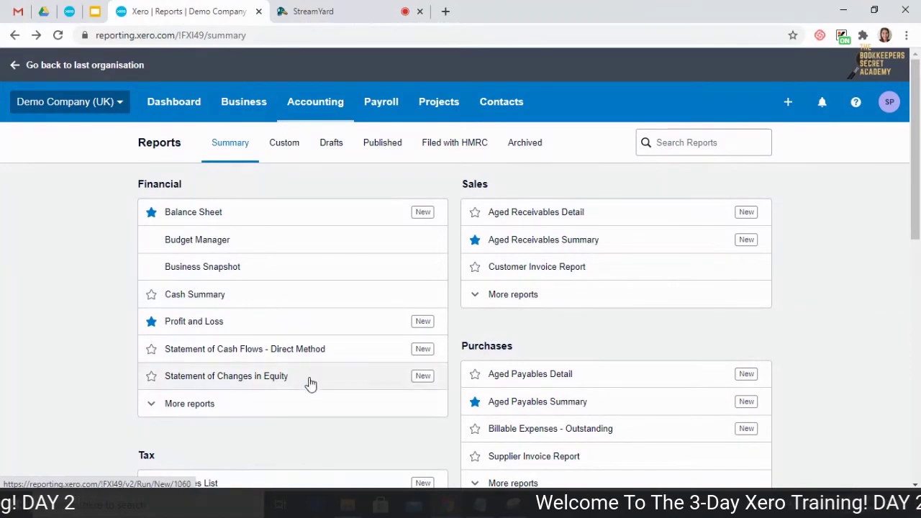
{"action": "scroll", "coordinate": [301, 433], "scroll_direction": "down", "scroll_amount": 2}
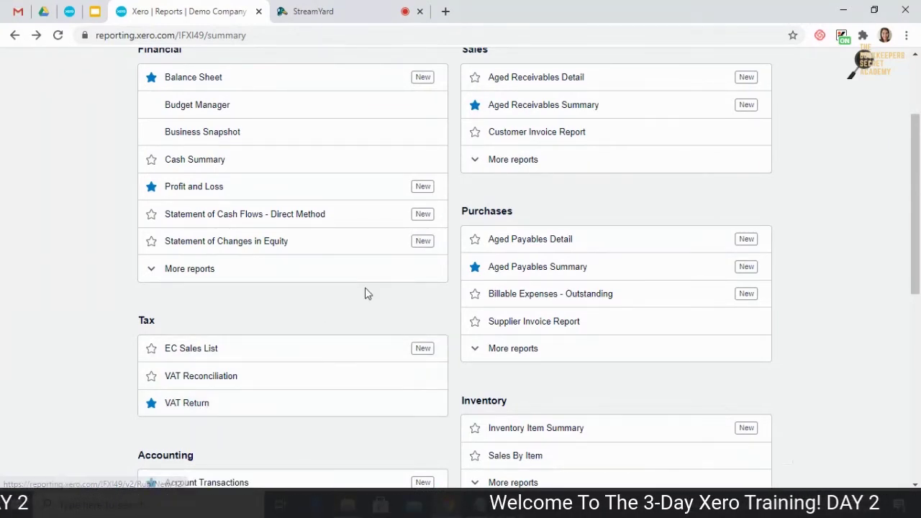
{"action": "scroll", "coordinate": [366, 292], "scroll_direction": "up", "scroll_amount": 2}
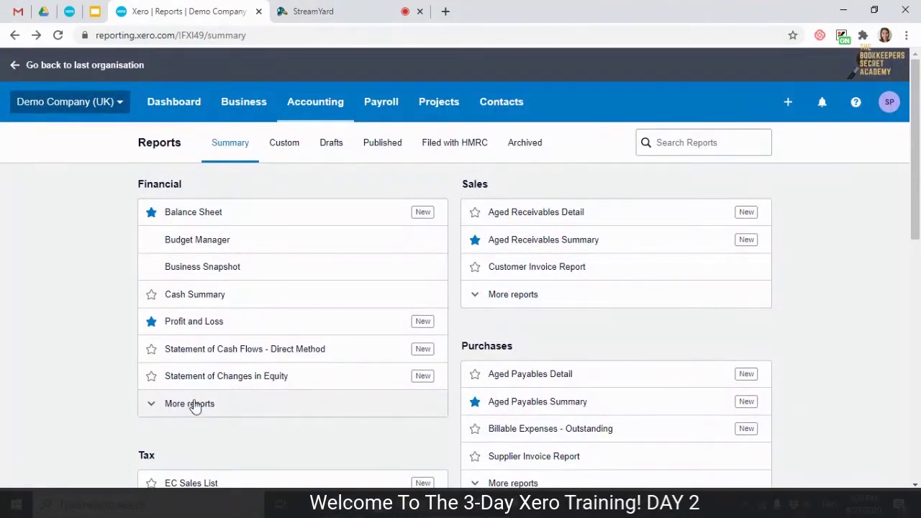
- Open the Account Transactions report from the Accounting group of the reports list
{"action": "left_click", "coordinate": [354, 9]}
{"action": "left_click", "coordinate": [216, 9]}
{"action": "scroll", "coordinate": [256, 358], "scroll_direction": "down", "scroll_amount": 5}
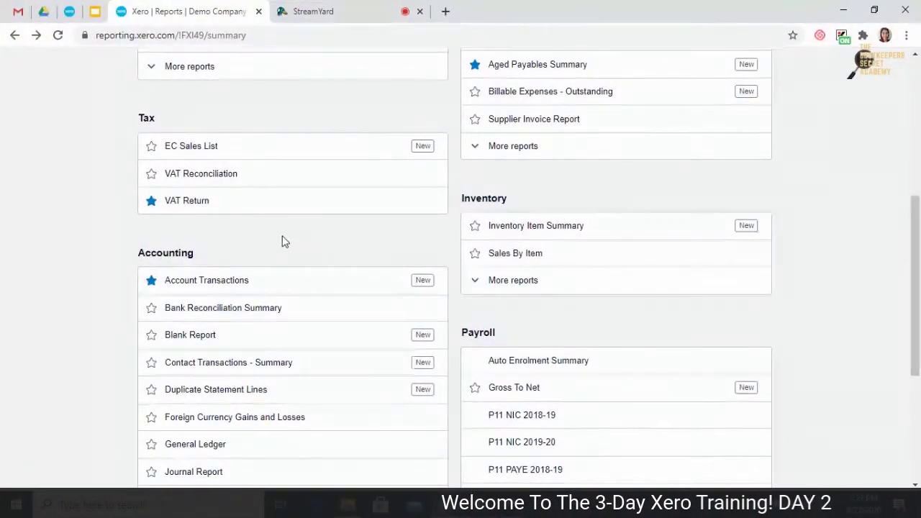
{"action": "scroll", "coordinate": [282, 242], "scroll_direction": "down", "scroll_amount": 1}
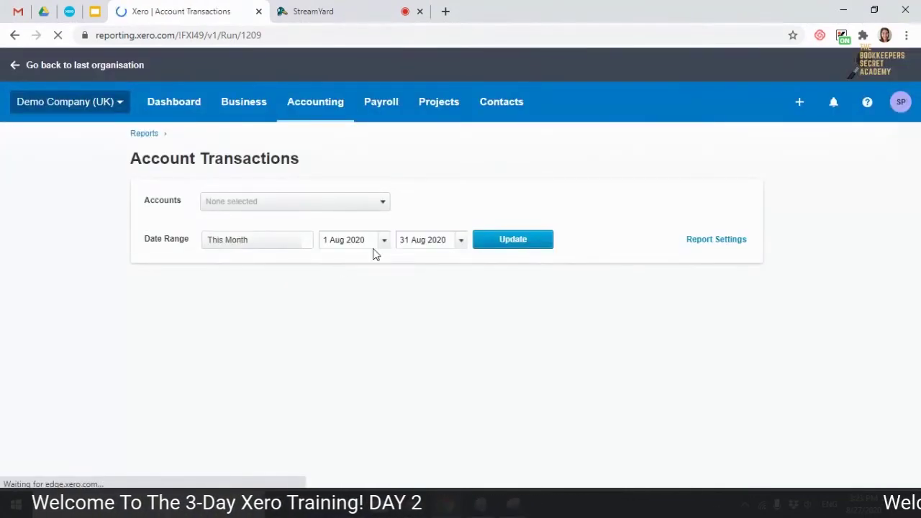
- Set the Account Transactions date range to 1 Jul 2020 through 31 Jul 2020
{"action": "left_click", "coordinate": [384, 245]}
{"action": "left_click", "coordinate": [335, 264]}
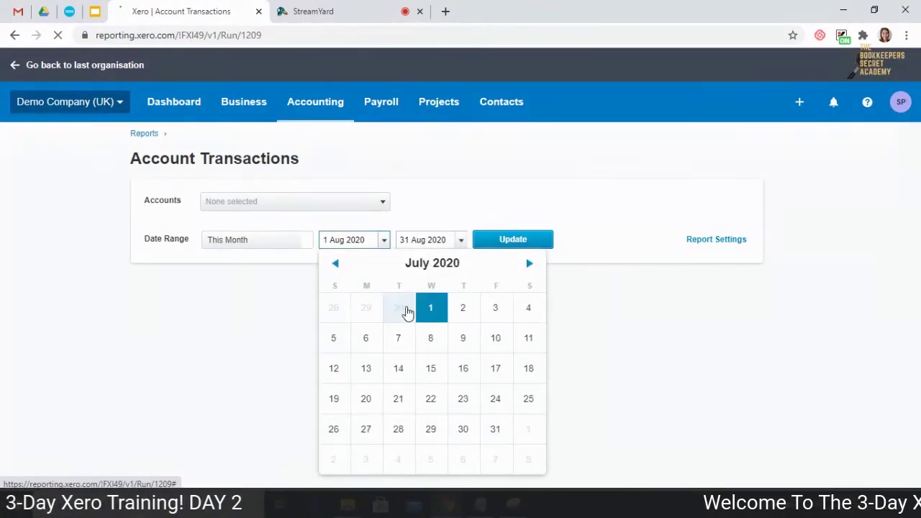
{"action": "left_click", "coordinate": [432, 317]}
{"action": "left_click", "coordinate": [459, 243]}
{"action": "left_click", "coordinate": [413, 264]}
{"action": "left_click", "coordinate": [569, 436]}
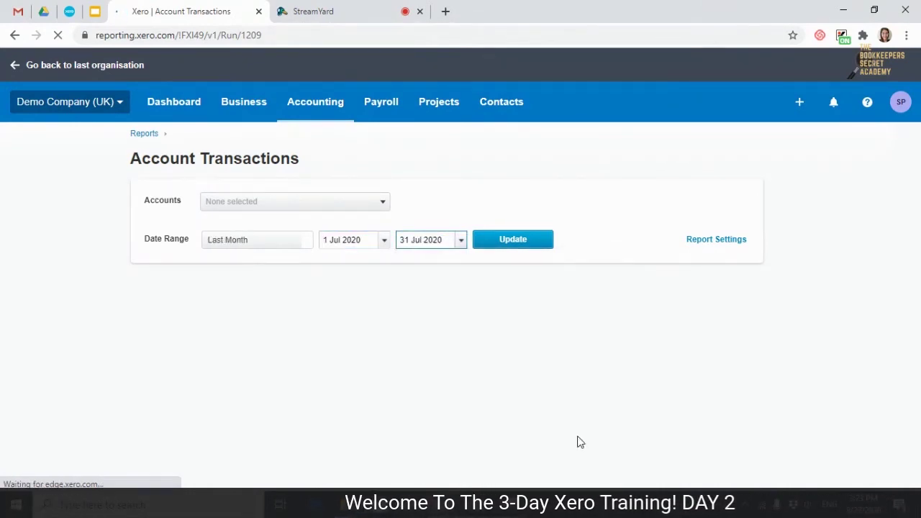
- Include all accounts in the Account Transactions report and run it
{"action": "left_click", "coordinate": [502, 246]}
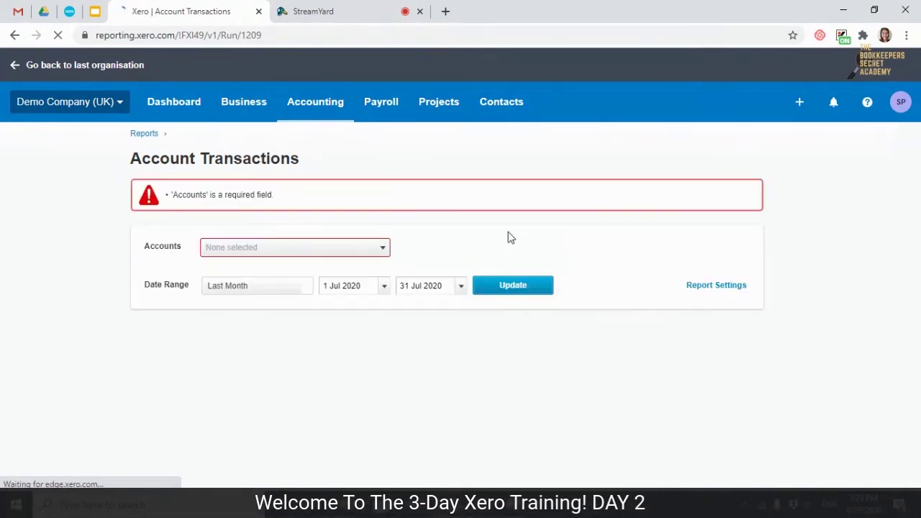
{"action": "left_click", "coordinate": [341, 252]}
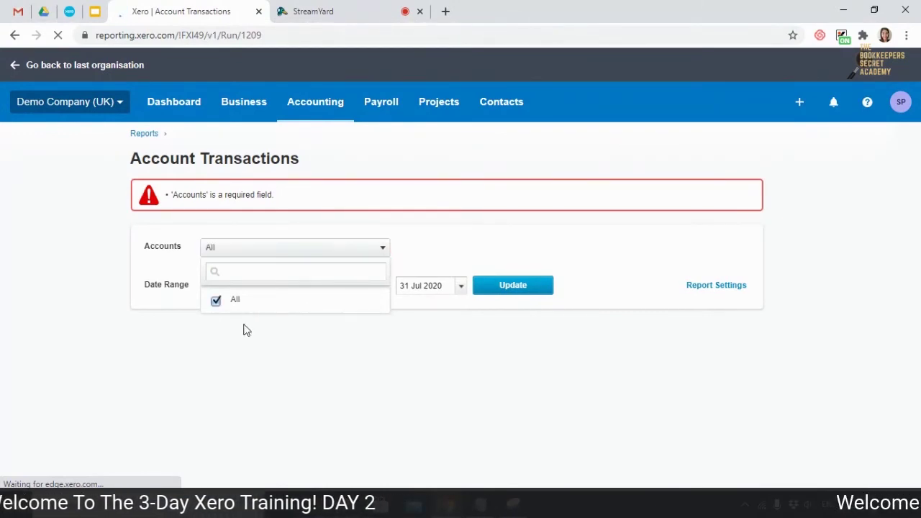
{"action": "left_click", "coordinate": [515, 290]}
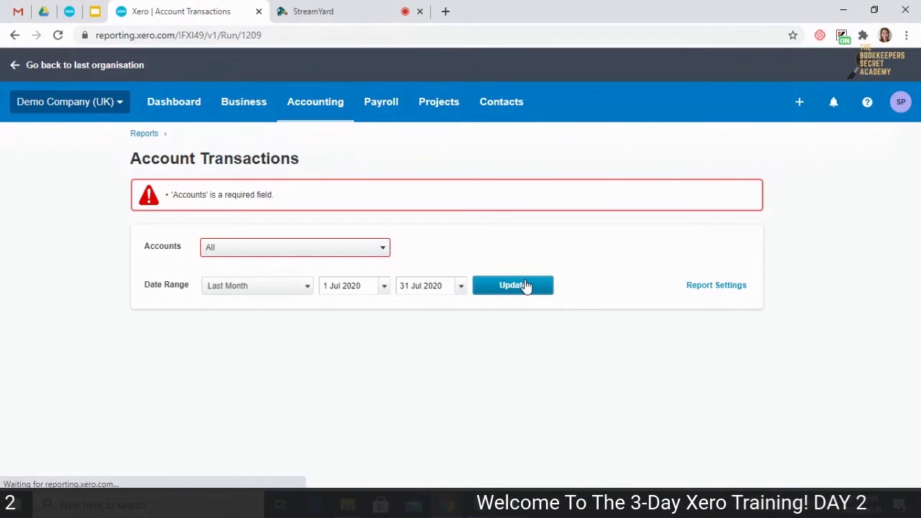
{"action": "left_click", "coordinate": [370, 252]}
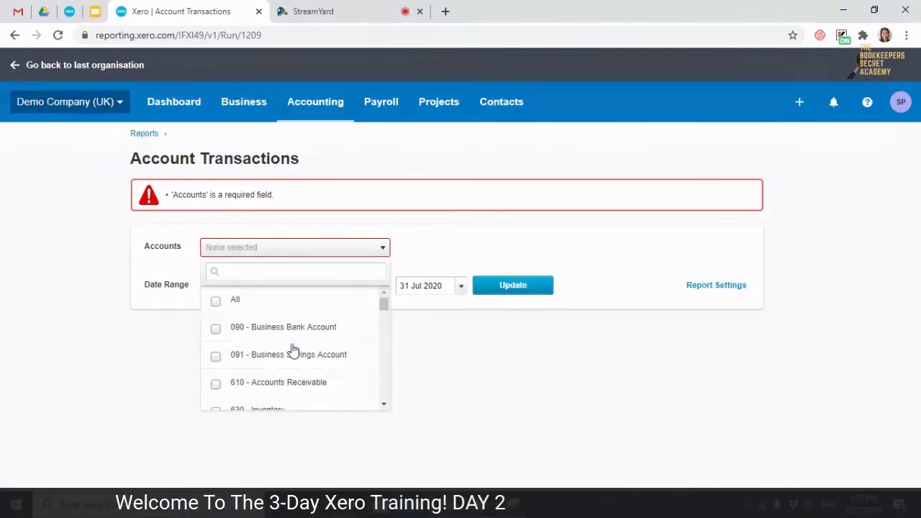
{"action": "scroll", "coordinate": [292, 350], "scroll_direction": "down", "scroll_amount": 3}
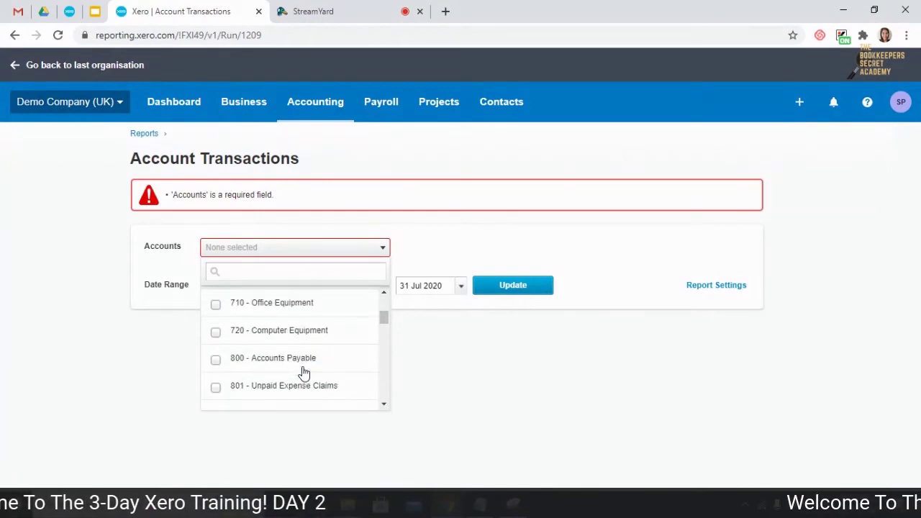
{"action": "scroll", "coordinate": [304, 381], "scroll_direction": "down", "scroll_amount": 1}
{"action": "scroll", "coordinate": [306, 388], "scroll_direction": "up", "scroll_amount": 5}
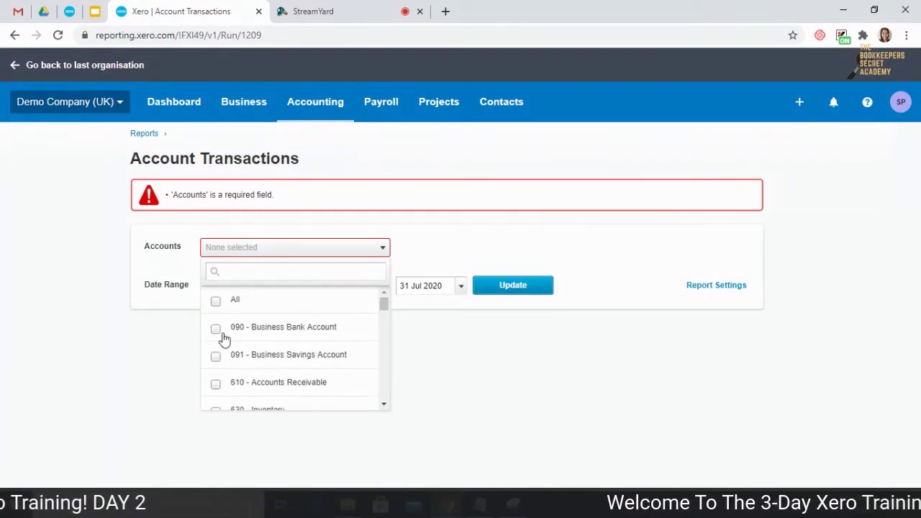
{"action": "left_click", "coordinate": [216, 301]}
{"action": "left_click", "coordinate": [524, 286]}
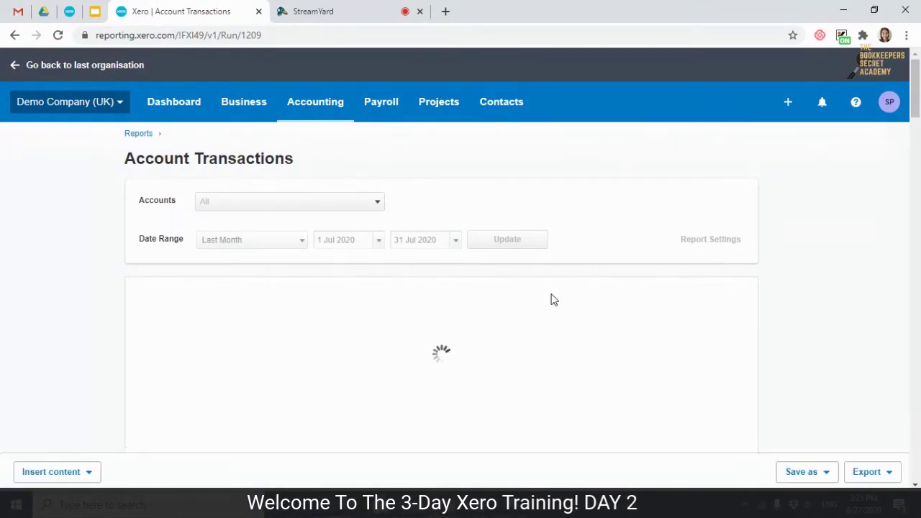
- Remove the Source and Reference columns in the report settings and update the report
{"action": "scroll", "coordinate": [551, 300], "scroll_direction": "down", "scroll_amount": 2}
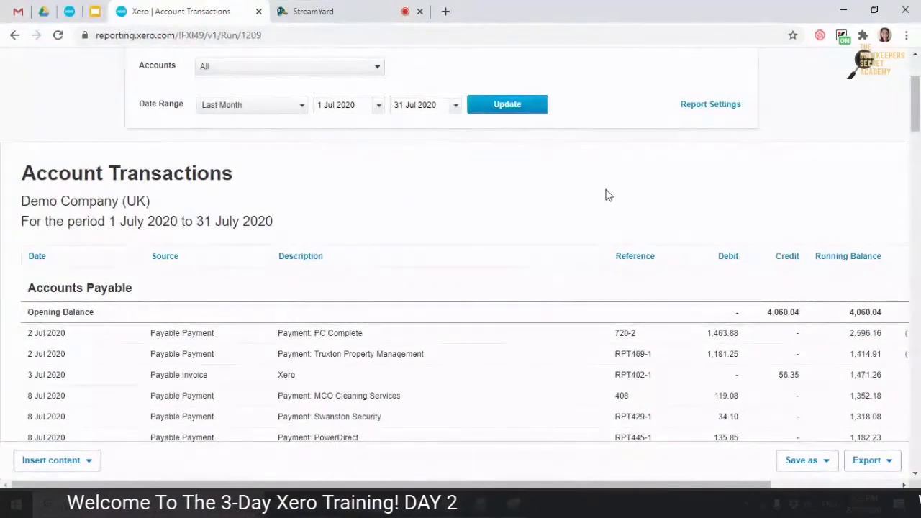
{"action": "left_click", "coordinate": [710, 104]}
{"action": "scroll", "coordinate": [469, 380], "scroll_direction": "down", "scroll_amount": 3}
{"action": "scroll", "coordinate": [469, 380], "scroll_direction": "down", "scroll_amount": 2}
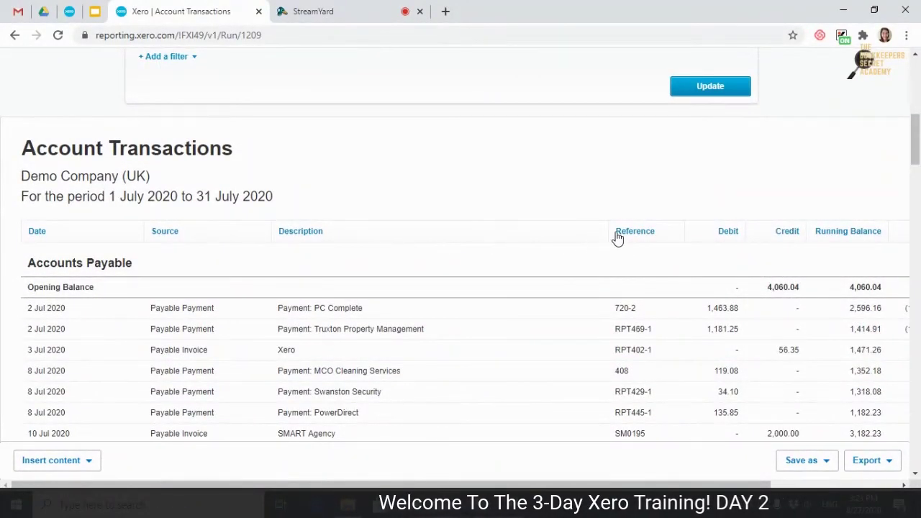
{"action": "scroll", "coordinate": [583, 305], "scroll_direction": "up", "scroll_amount": 3}
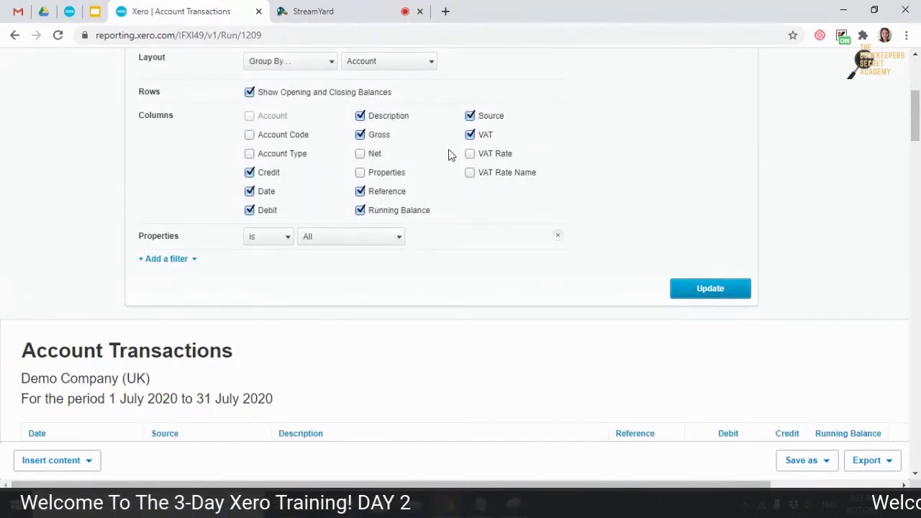
{"action": "left_click", "coordinate": [470, 115]}
{"action": "scroll", "coordinate": [377, 183], "scroll_direction": "down", "scroll_amount": 1}
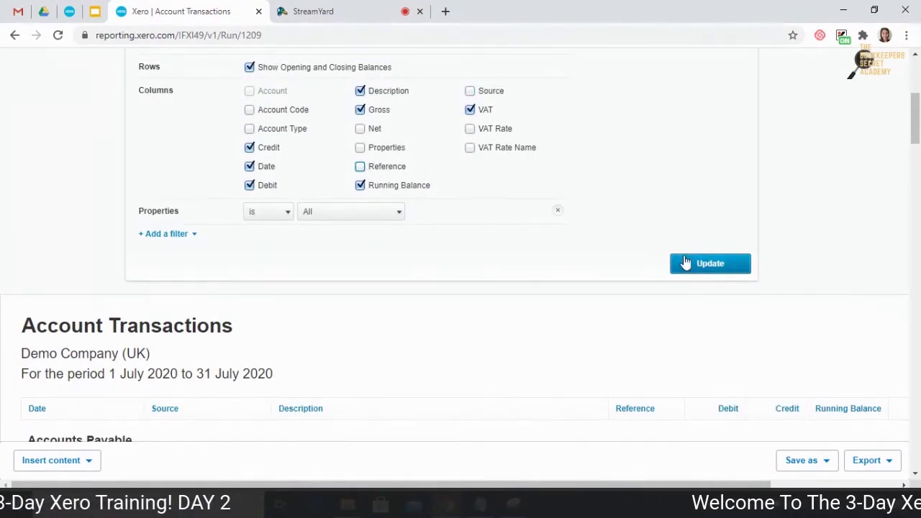
{"action": "left_click", "coordinate": [685, 263]}
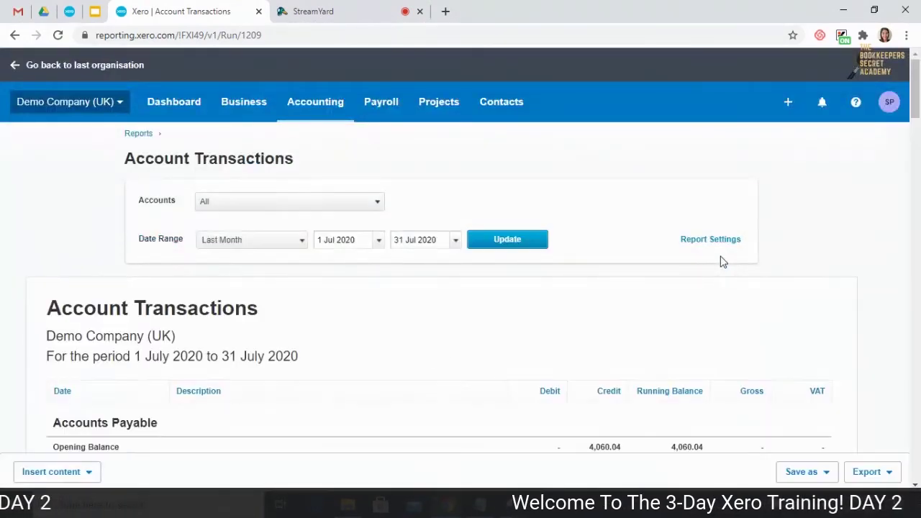
- Add the Properties, VAT Rate Name and Account Code columns in the report settings and update the report
{"action": "scroll", "coordinate": [720, 261], "scroll_direction": "down", "scroll_amount": 3}
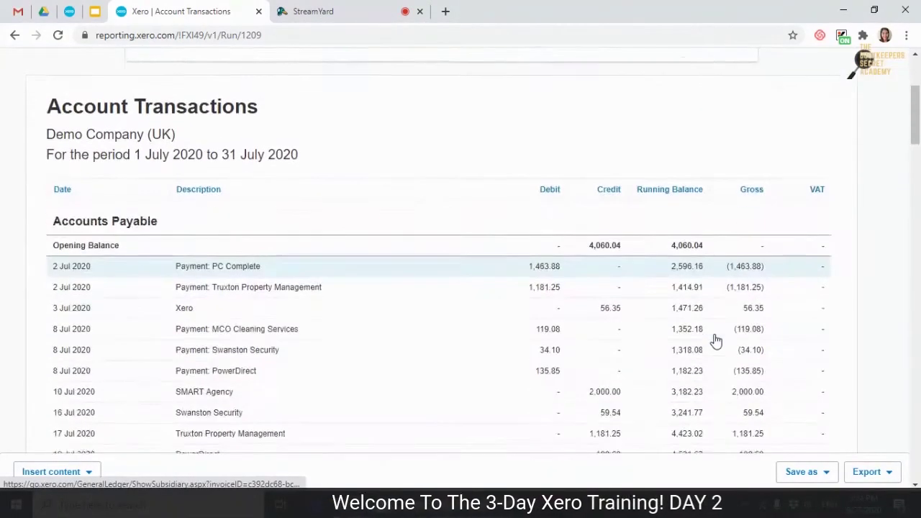
{"action": "scroll", "coordinate": [704, 302], "scroll_direction": "up", "scroll_amount": 5}
{"action": "left_click", "coordinate": [710, 242]}
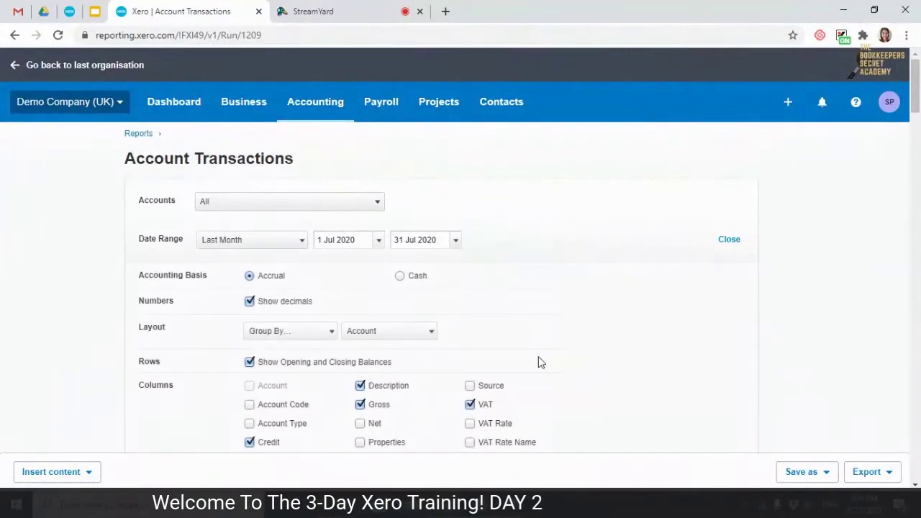
{"action": "scroll", "coordinate": [518, 370], "scroll_direction": "down", "scroll_amount": 1}
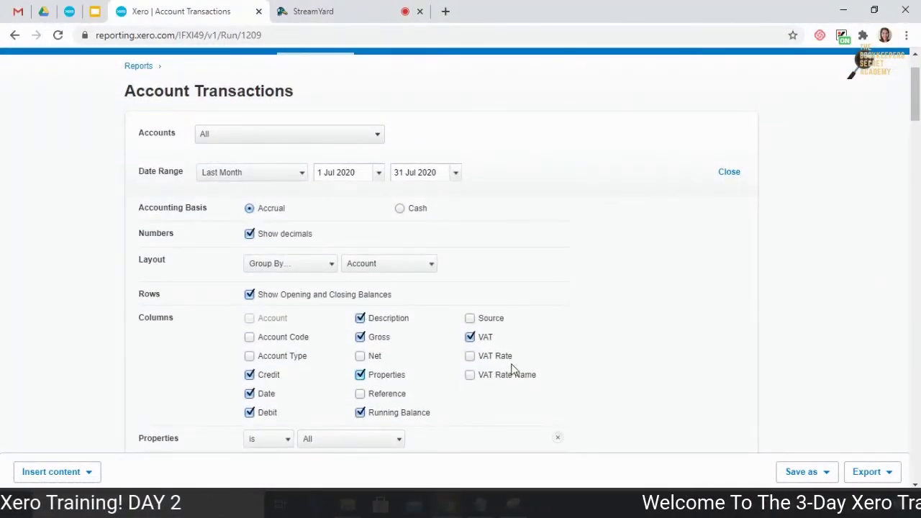
{"action": "left_click", "coordinate": [492, 377]}
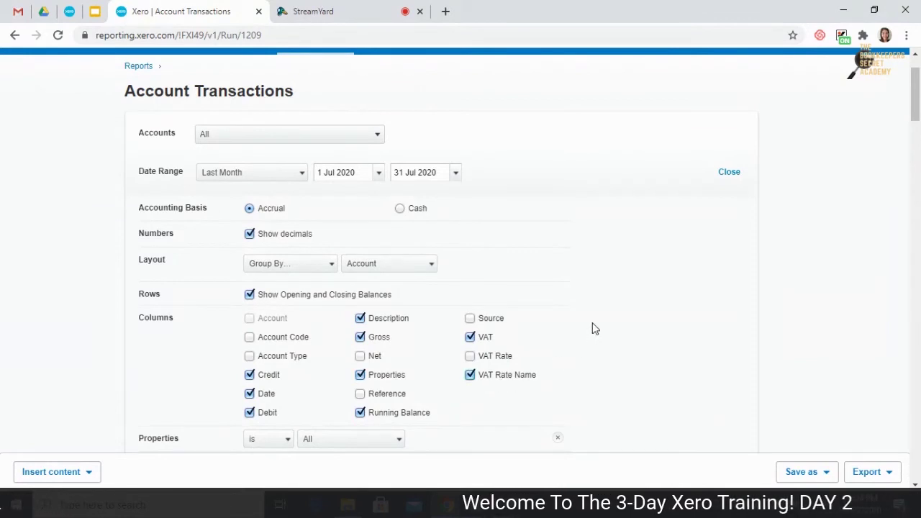
{"action": "scroll", "coordinate": [594, 327], "scroll_direction": "down", "scroll_amount": 1}
{"action": "left_click", "coordinate": [250, 269]}
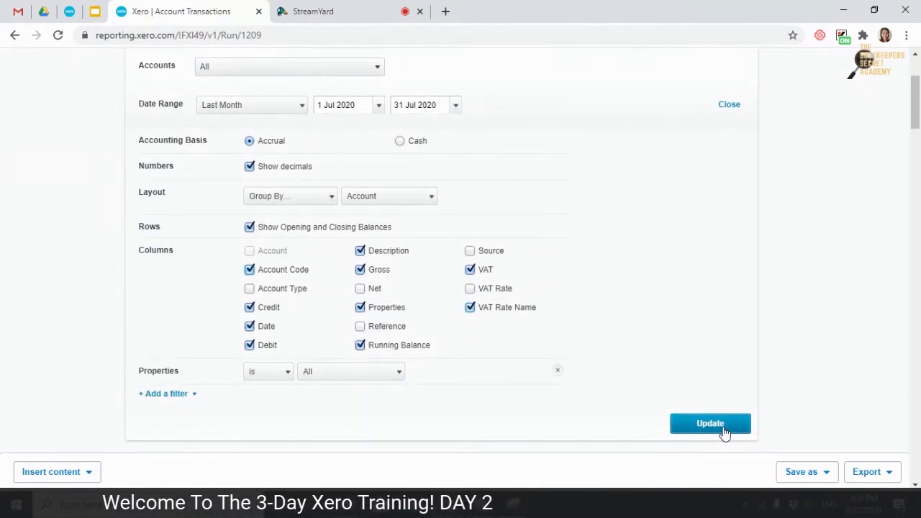
{"action": "left_click", "coordinate": [694, 426]}
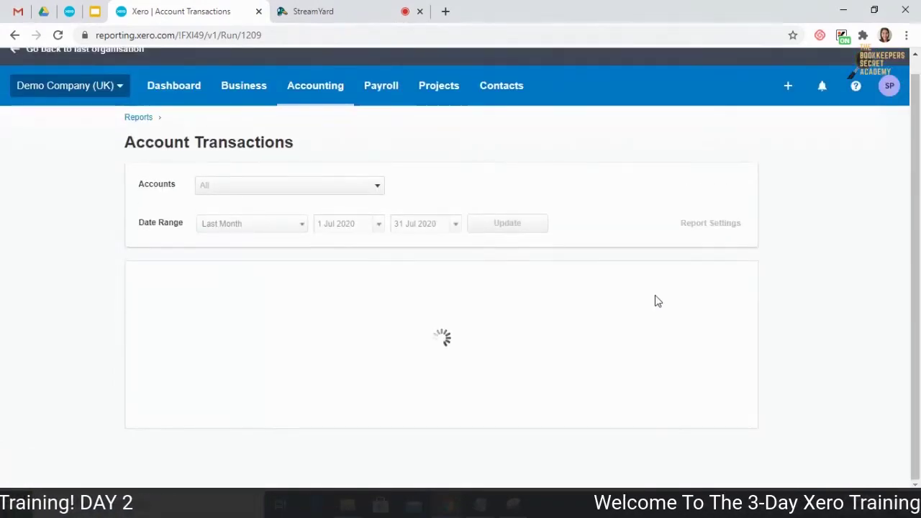
- Review the updated report from Accounts Payable through Accounts Receivable to the Advertising & Marketing, Audit & Accountancy and Bank Fees sections
{"action": "scroll", "coordinate": [658, 299], "scroll_direction": "down", "scroll_amount": 5}
{"action": "scroll", "coordinate": [647, 302], "scroll_direction": "up", "scroll_amount": 1}
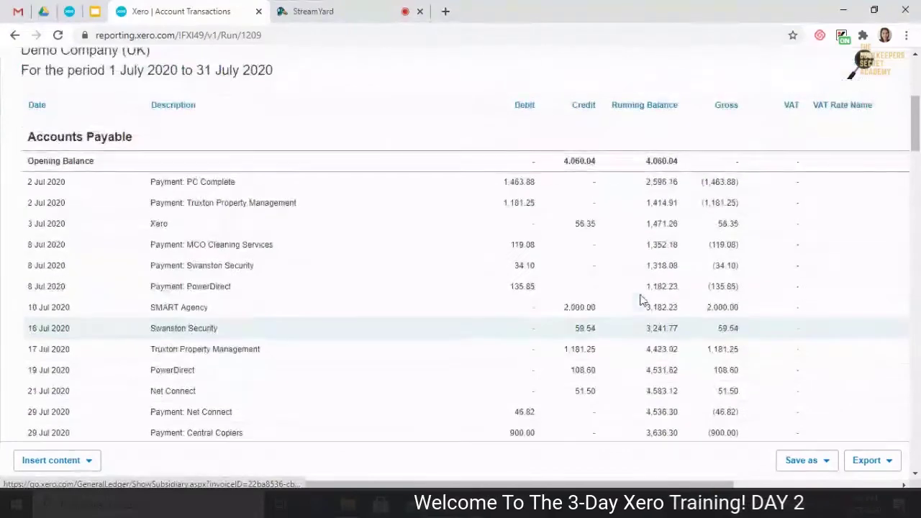
{"action": "scroll", "coordinate": [641, 300], "scroll_direction": "up", "scroll_amount": 2}
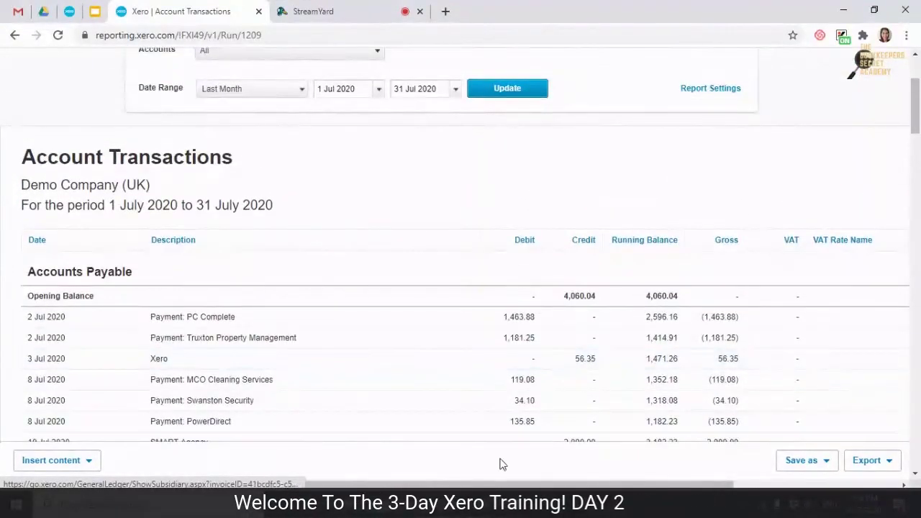
{"action": "scroll", "coordinate": [501, 464], "scroll_direction": "down", "scroll_amount": 1}
{"action": "left_click_drag", "start_coordinate": [529, 485], "coordinate": [497, 486]}
{"action": "scroll", "coordinate": [355, 362], "scroll_direction": "down", "scroll_amount": 15}
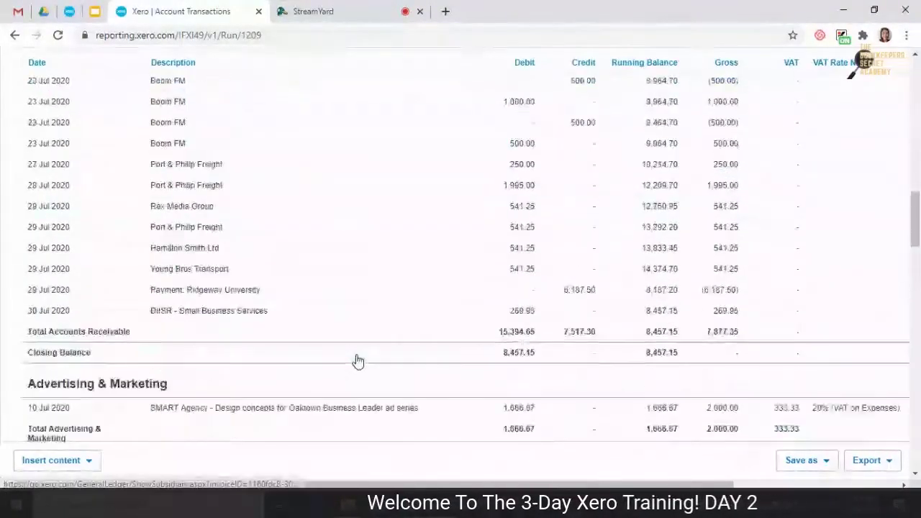
{"action": "scroll", "coordinate": [360, 359], "scroll_direction": "up", "scroll_amount": 1}
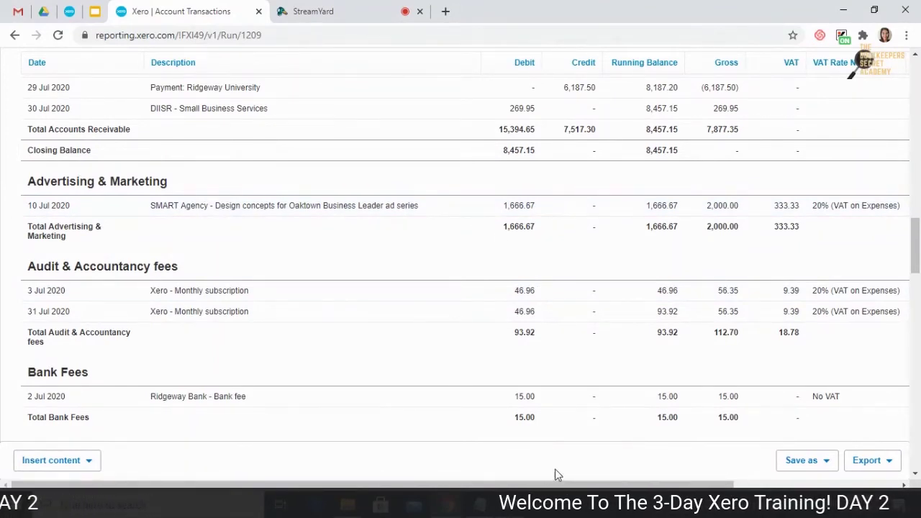
- Examine the amounts, VAT rate, account code and property of the SMART Agency entry under Advertising & Marketing
{"action": "mouse_move", "coordinate": [561, 484]}
{"action": "left_mouse_down"}
{"action": "mouse_move", "coordinate": [666, 484]}
{"action": "mouse_move", "coordinate": [554, 484]}
{"action": "left_mouse_up"}
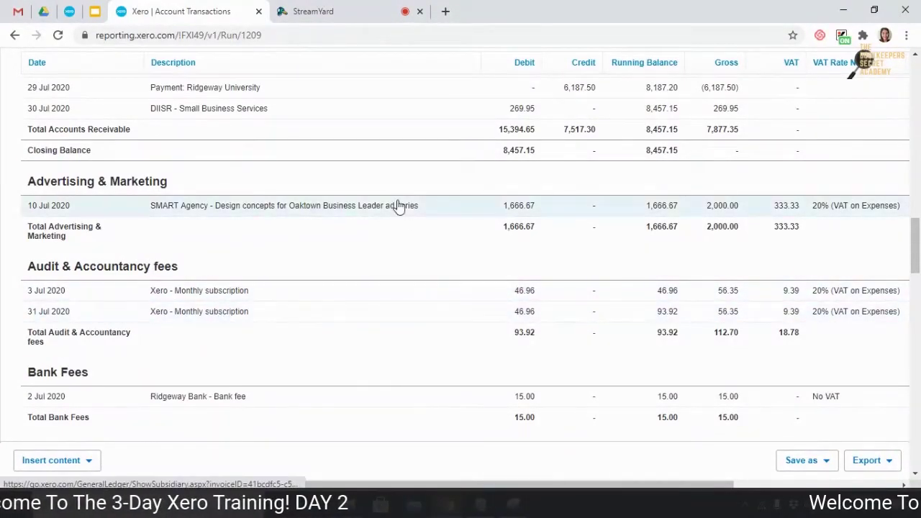
{"action": "scroll", "coordinate": [460, 251], "scroll_direction": "right", "scroll_amount": 3}
{"action": "scroll", "coordinate": [461, 251], "scroll_direction": "left", "scroll_amount": 3}
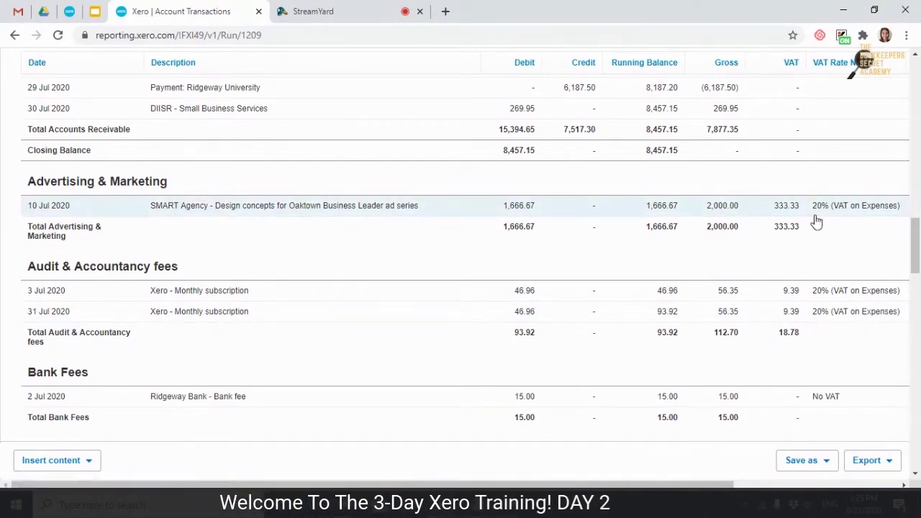
{"action": "left_click_drag", "start_coordinate": [581, 487], "coordinate": [705, 485]}
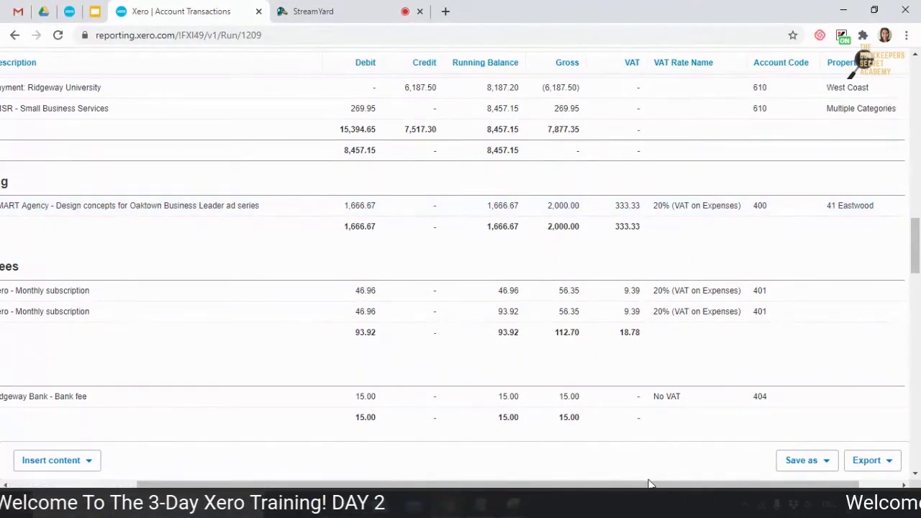
{"action": "left_click_drag", "start_coordinate": [655, 488], "coordinate": [508, 488]}
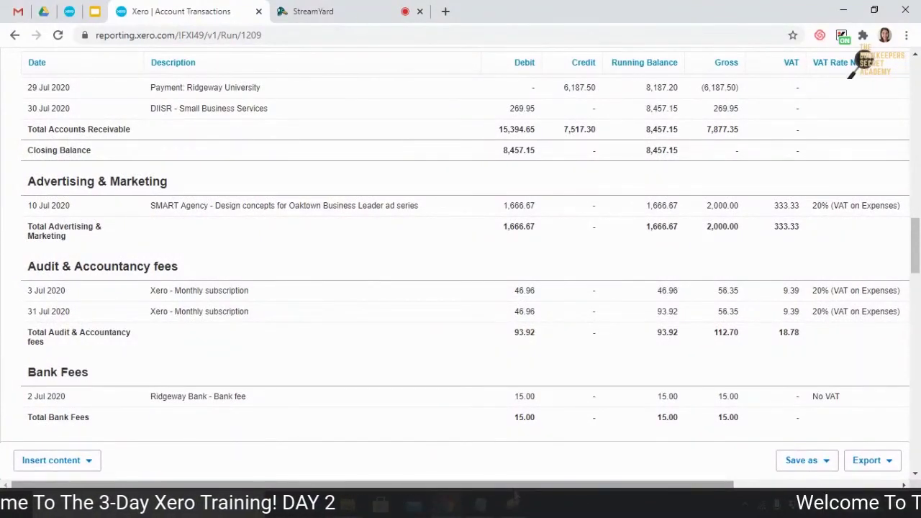
{"action": "left_click_drag", "start_coordinate": [532, 488], "coordinate": [395, 470]}
- Check the account codes and properties of the Audit & Accountancy, Bank Fees and Business Bank Account entries and return to the reports list
{"action": "scroll", "coordinate": [223, 302], "scroll_direction": "down", "scroll_amount": 2}
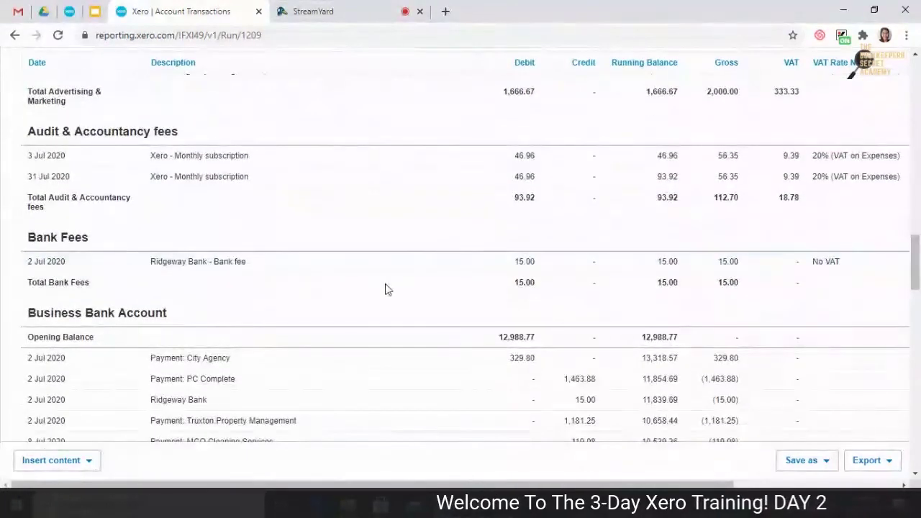
{"action": "scroll", "coordinate": [643, 277], "scroll_direction": "down", "scroll_amount": 2}
{"action": "scroll", "coordinate": [642, 277], "scroll_direction": "up", "scroll_amount": 2}
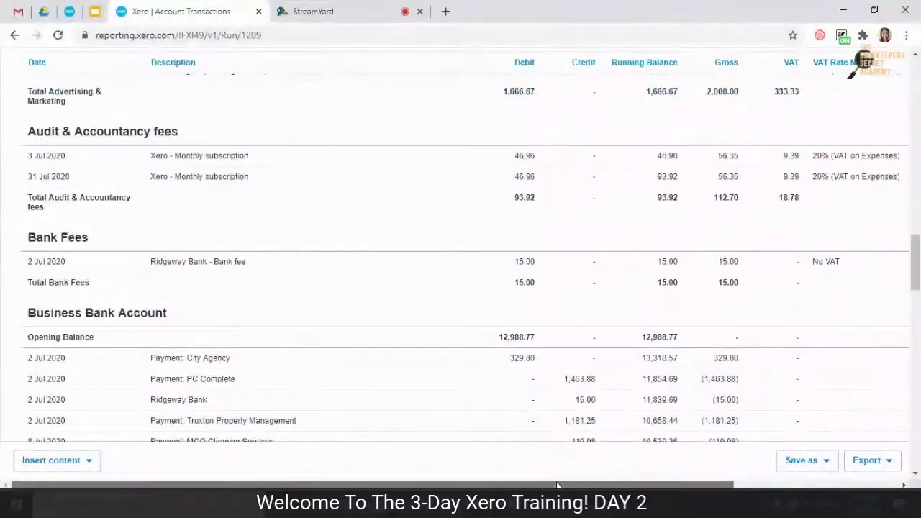
{"action": "left_click_drag", "start_coordinate": [424, 485], "coordinate": [593, 485]}
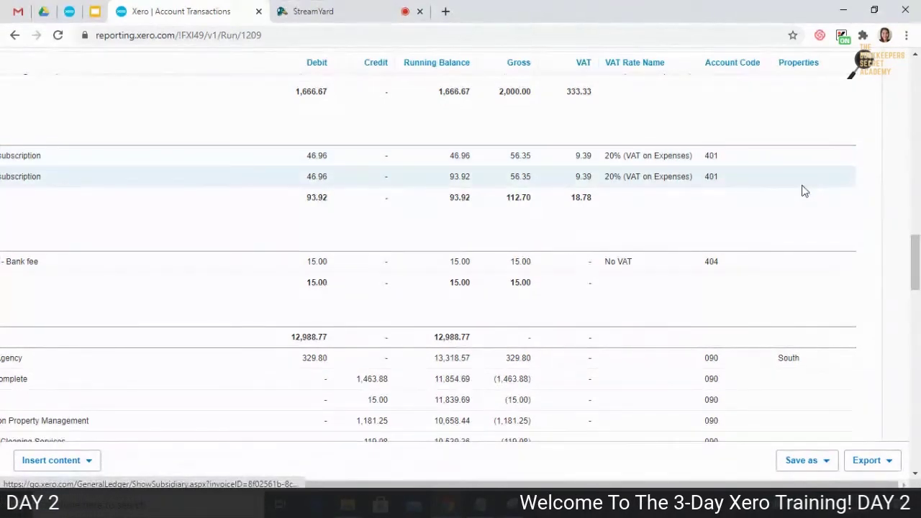
{"action": "scroll", "coordinate": [801, 357], "scroll_direction": "down", "scroll_amount": 8}
{"action": "scroll", "coordinate": [773, 359], "scroll_direction": "down", "scroll_amount": 4}
{"action": "scroll", "coordinate": [770, 355], "scroll_direction": "up", "scroll_amount": 8}
{"action": "scroll", "coordinate": [271, 437], "scroll_direction": "left", "scroll_amount": 3}
{"action": "scroll", "coordinate": [271, 437], "scroll_direction": "right", "scroll_amount": 3}
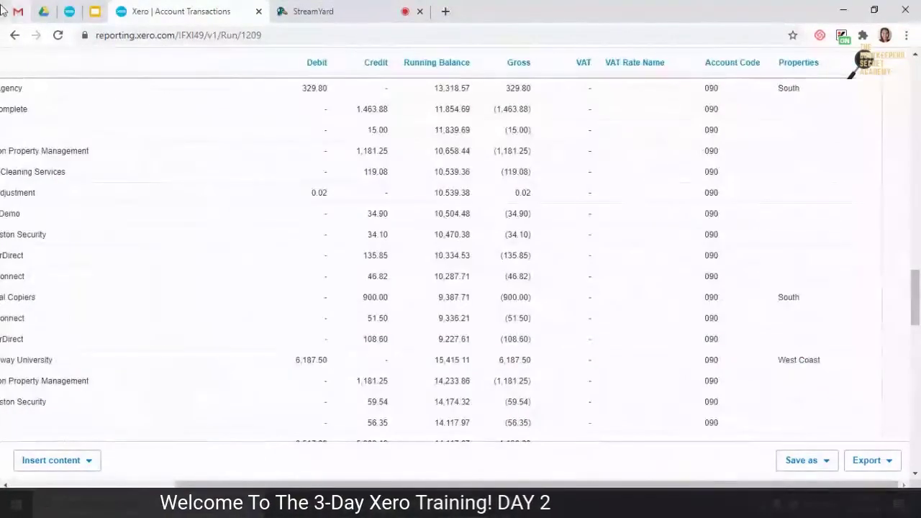
{"action": "scroll", "coordinate": [132, 172], "scroll_direction": "up", "scroll_amount": 15}
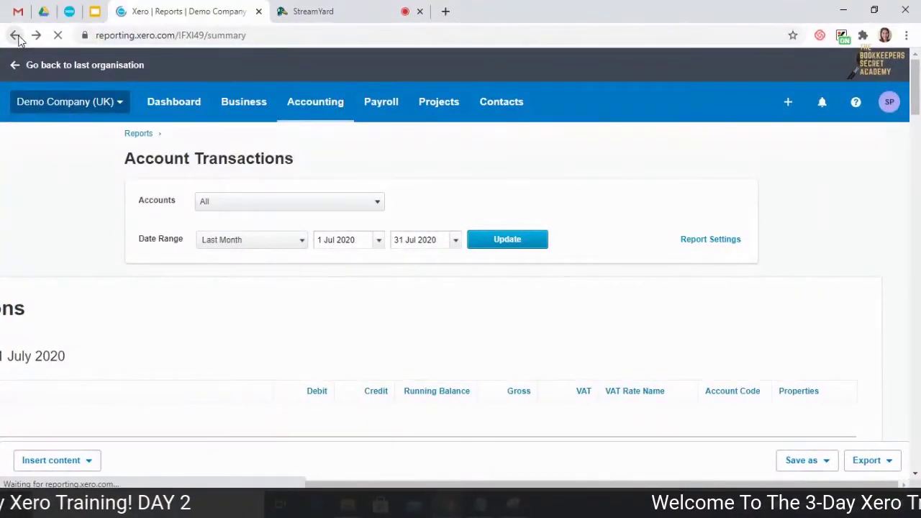
- Look over the Financial, Tax, Sales and Purchases groups in the reports list and switch to StreamYard to see the viewer comments
{"action": "scroll", "coordinate": [725, 450], "scroll_direction": "up", "scroll_amount": 3}
{"action": "scroll", "coordinate": [603, 413], "scroll_direction": "down", "scroll_amount": 2}
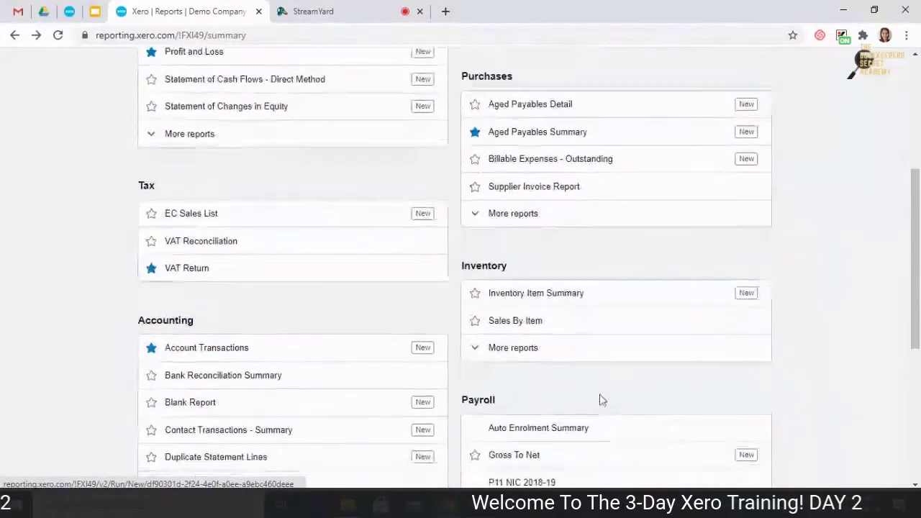
{"action": "scroll", "coordinate": [514, 181], "scroll_direction": "up", "scroll_amount": 2}
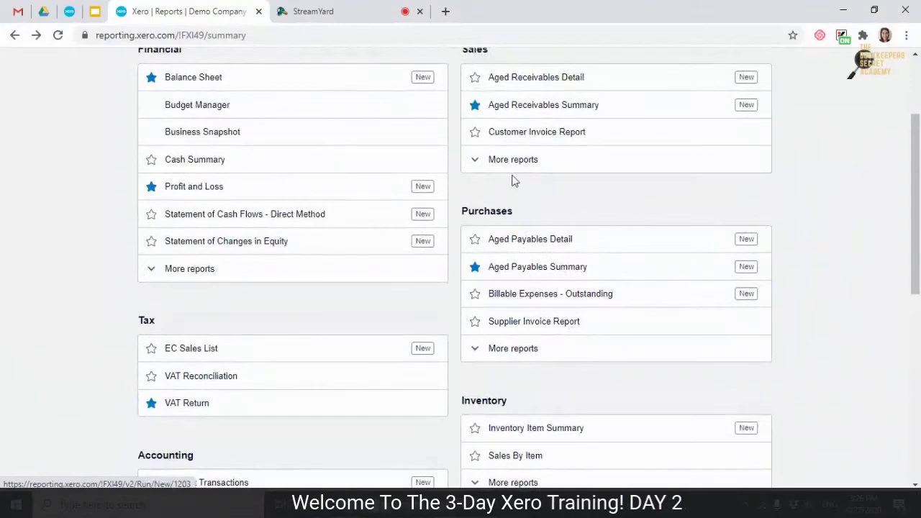
{"action": "scroll", "coordinate": [507, 210], "scroll_direction": "up", "scroll_amount": 2}
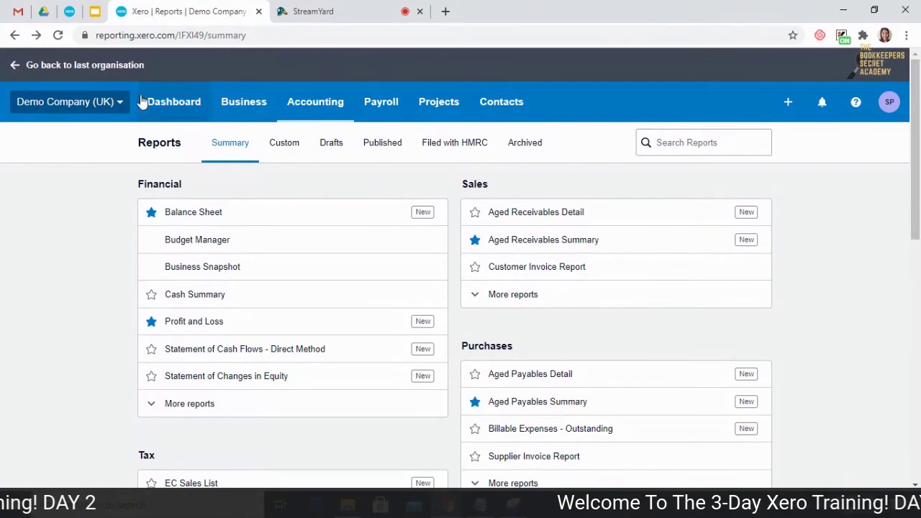
{"action": "left_click", "coordinate": [275, 10]}
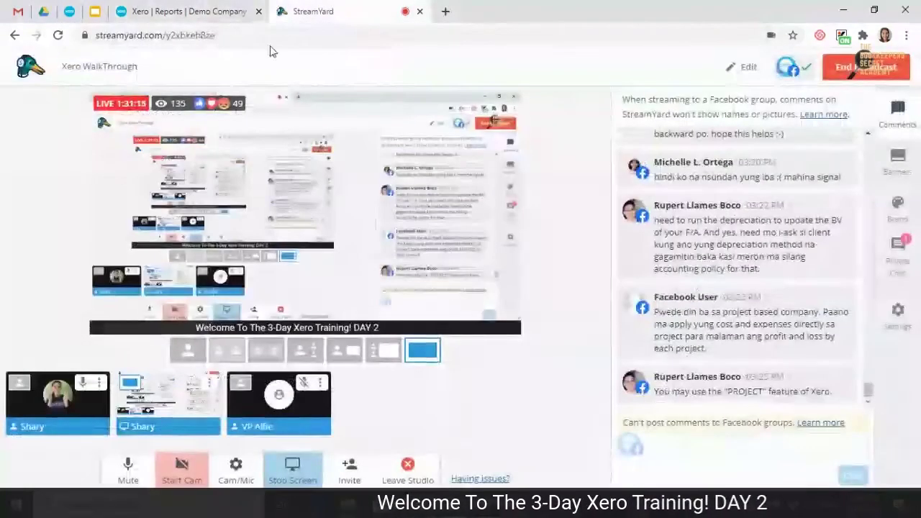
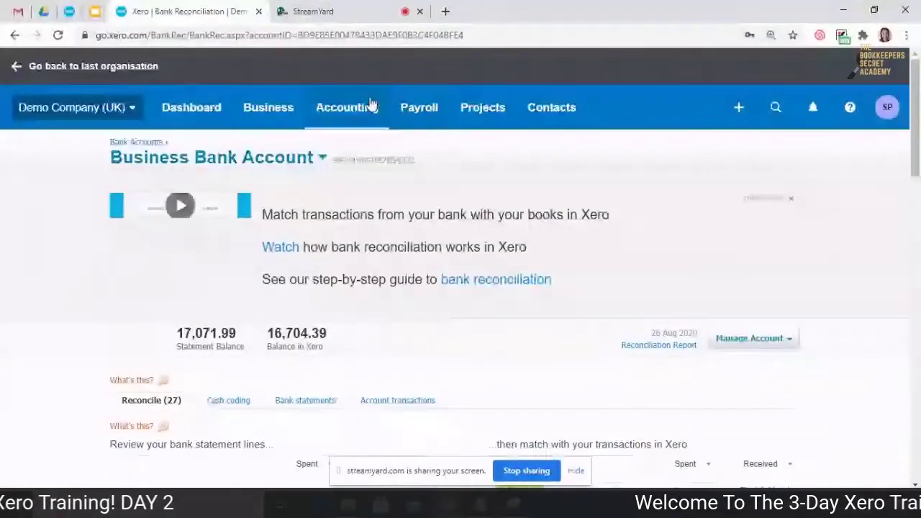
- Go from the Business Bank Account to the advanced accounting features and open the Chart of accounts
{"action": "left_click", "coordinate": [357, 108]}
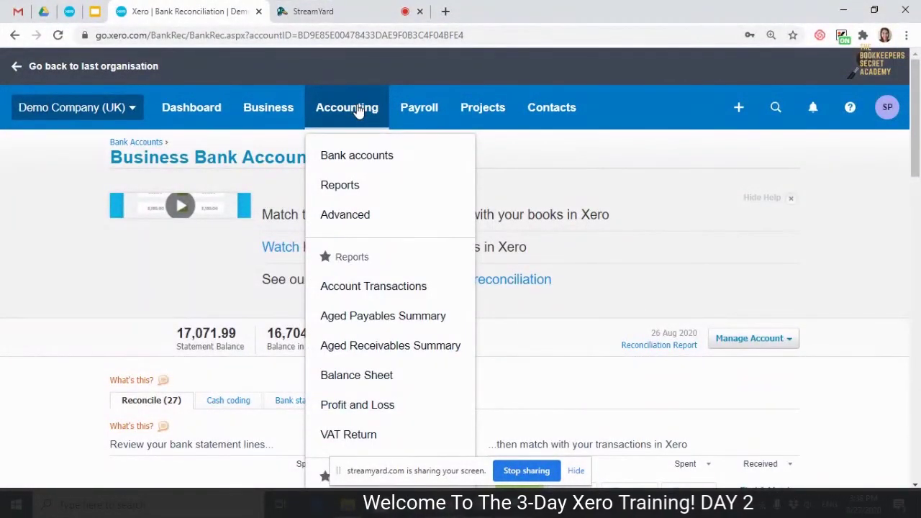
{"action": "left_click", "coordinate": [361, 207]}
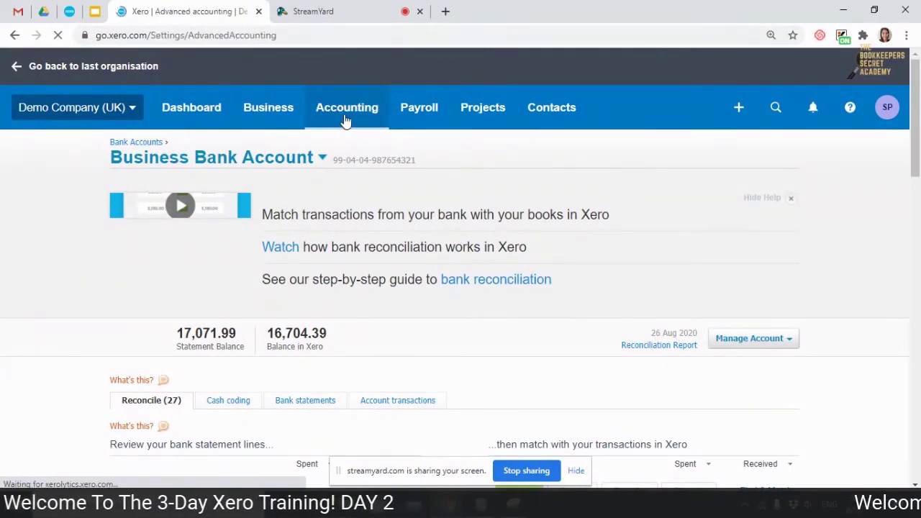
{"action": "scroll", "coordinate": [520, 280], "scroll_direction": "down", "scroll_amount": 2}
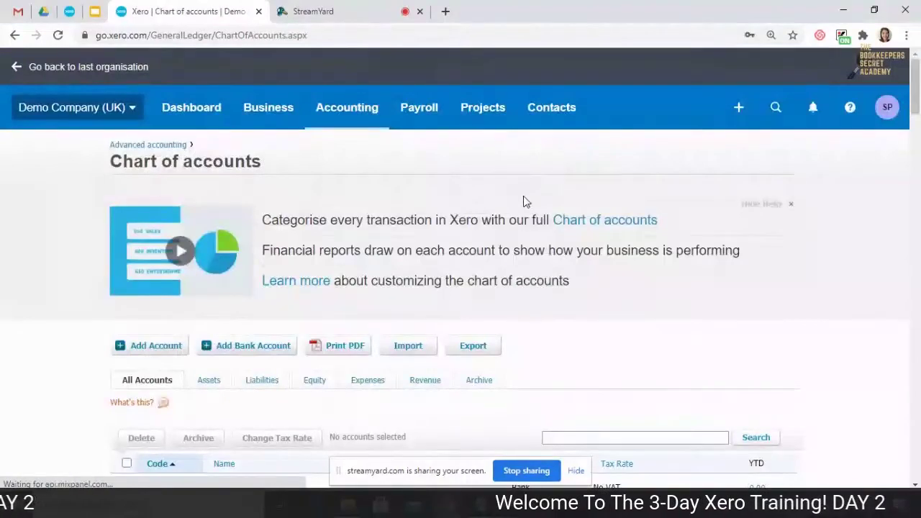
{"action": "scroll", "coordinate": [673, 222], "scroll_direction": "down", "scroll_amount": 1}
{"action": "scroll", "coordinate": [709, 264], "scroll_direction": "up", "scroll_amount": 1}
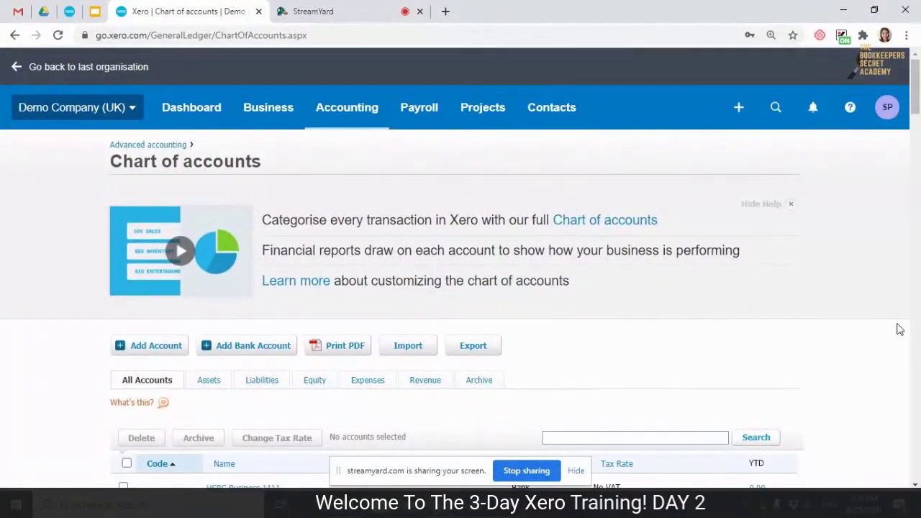
{"action": "scroll", "coordinate": [863, 341], "scroll_direction": "down", "scroll_amount": 1}
{"action": "scroll", "coordinate": [503, 223], "scroll_direction": "up", "scroll_amount": 1}
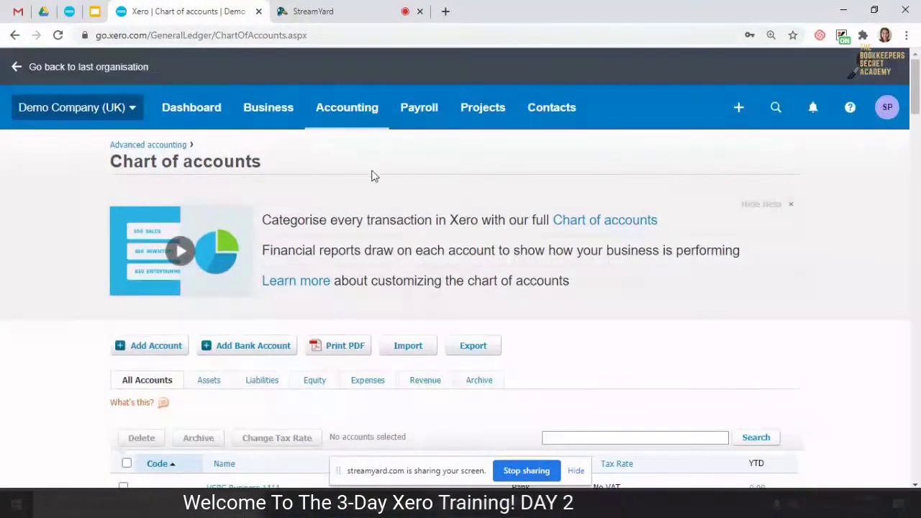
- Check the starred accounting shortcuts for Chart of accounts and review the codes, types and tax rates in the accounts list
{"action": "left_click", "coordinate": [353, 124]}
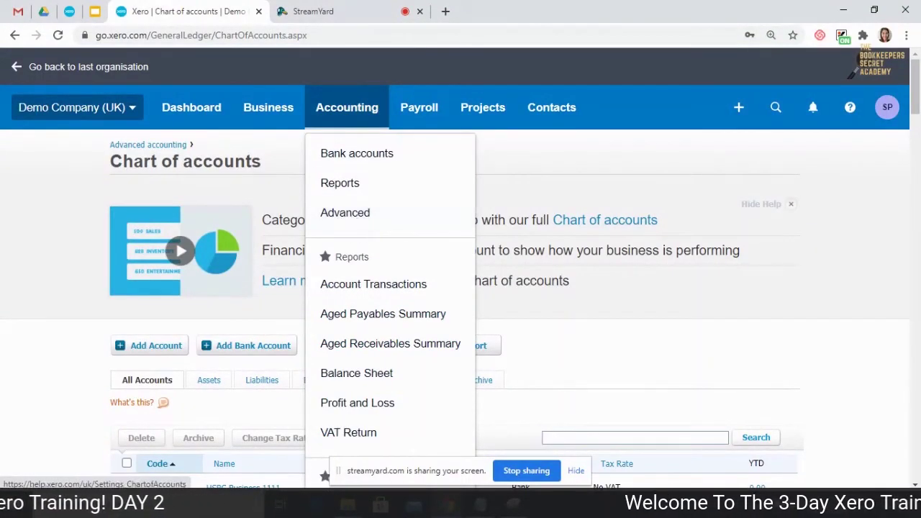
{"action": "scroll", "coordinate": [363, 228], "scroll_direction": "down", "scroll_amount": 2}
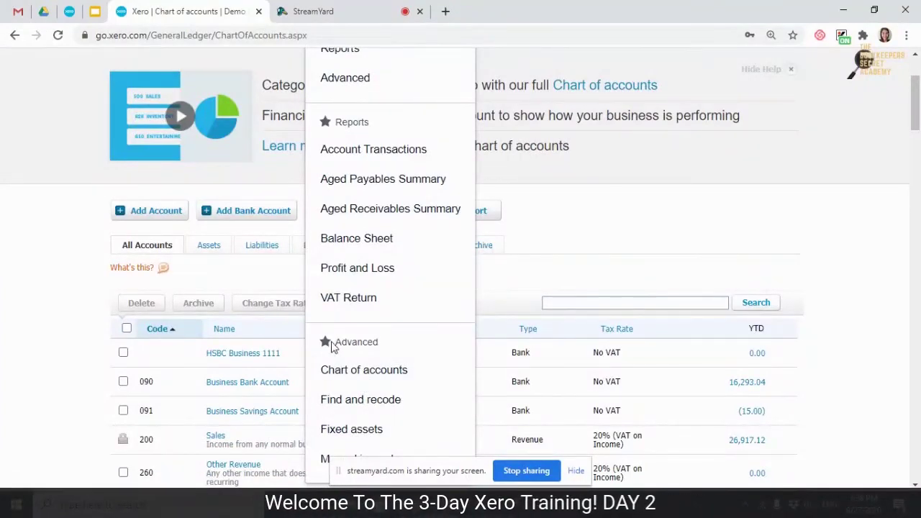
{"action": "scroll", "coordinate": [368, 345], "scroll_direction": "down", "scroll_amount": 1}
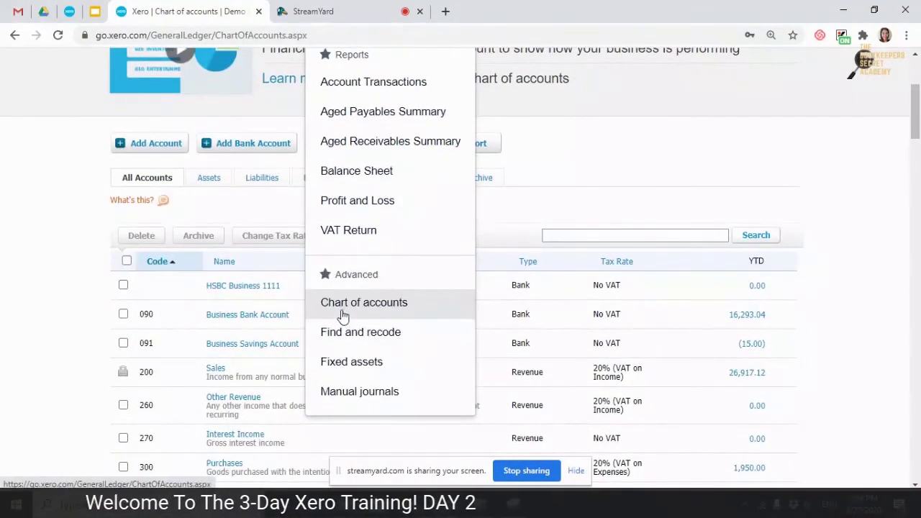
{"action": "scroll", "coordinate": [364, 216], "scroll_direction": "up", "scroll_amount": 3}
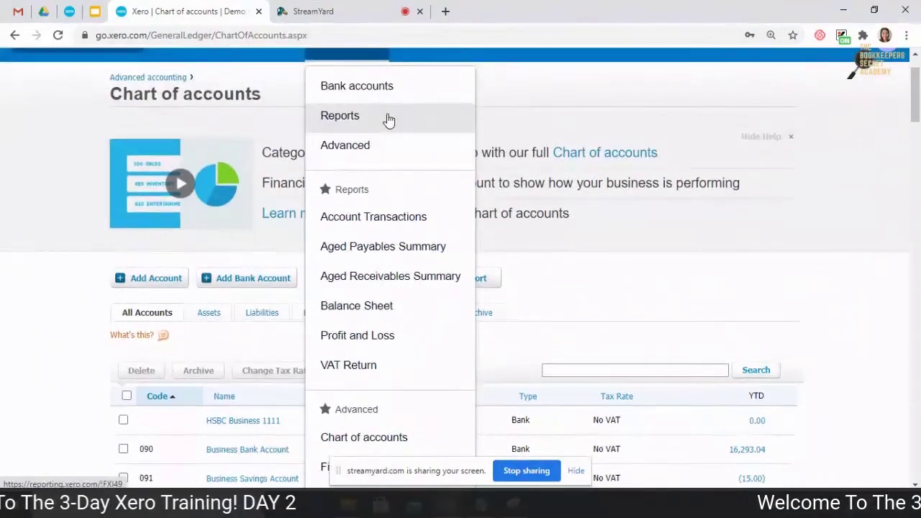
{"action": "scroll", "coordinate": [348, 315], "scroll_direction": "down", "scroll_amount": 3}
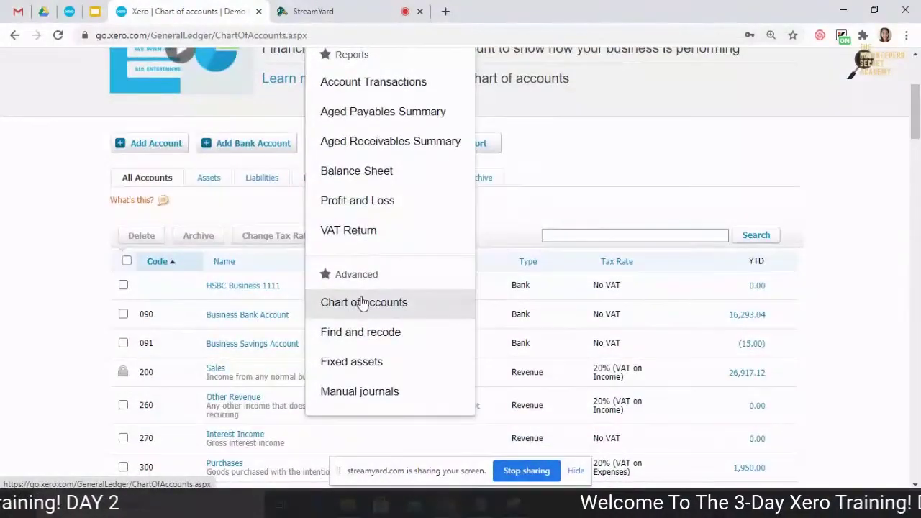
{"action": "scroll", "coordinate": [734, 273], "scroll_direction": "down", "scroll_amount": 2}
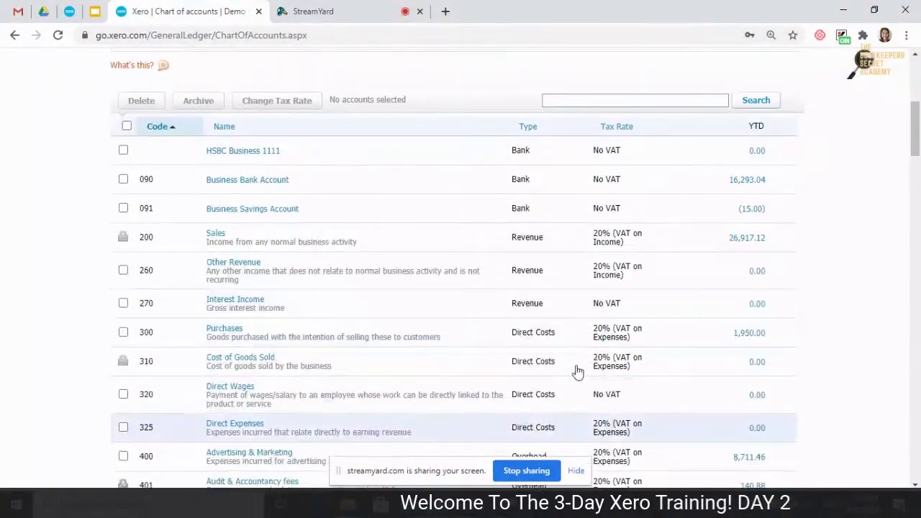
{"action": "scroll", "coordinate": [577, 370], "scroll_direction": "up", "scroll_amount": 5}
{"action": "scroll", "coordinate": [208, 281], "scroll_direction": "down", "scroll_amount": 2}
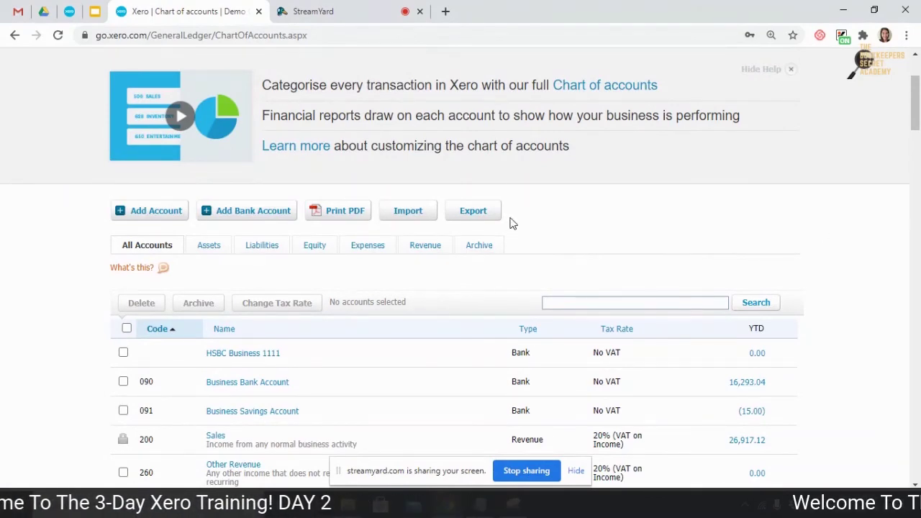
- Start adding a new account and review the available account types from Assets through Equity, Expenses and Liabilities to Revenue
{"action": "left_click", "coordinate": [154, 211]}
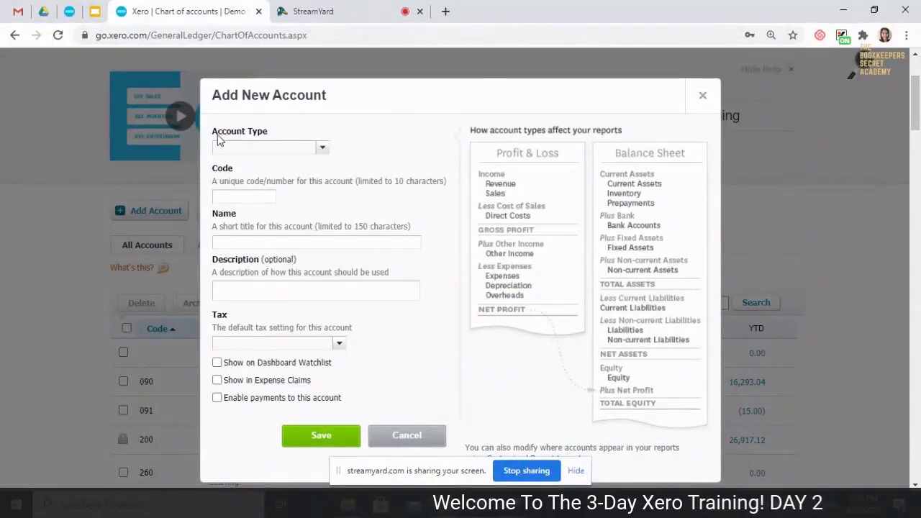
{"action": "left_click", "coordinate": [323, 149]}
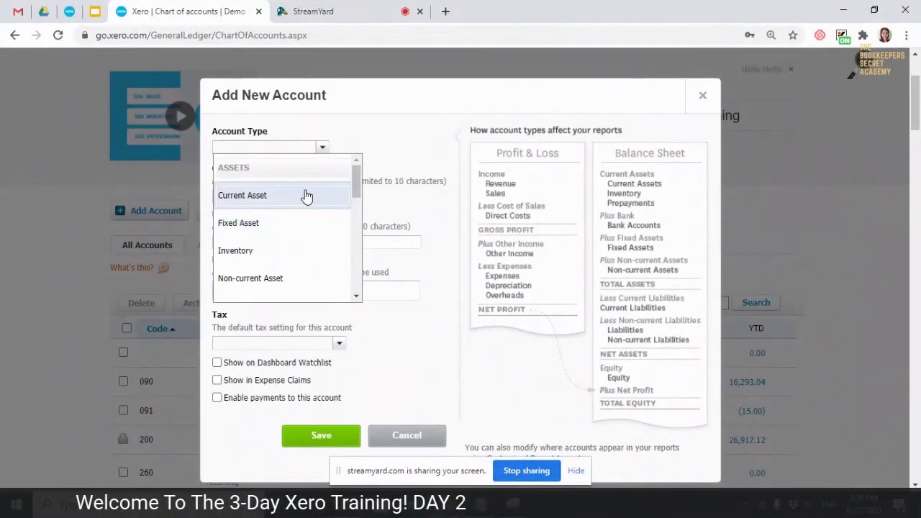
{"action": "scroll", "coordinate": [298, 261], "scroll_direction": "down", "scroll_amount": 3}
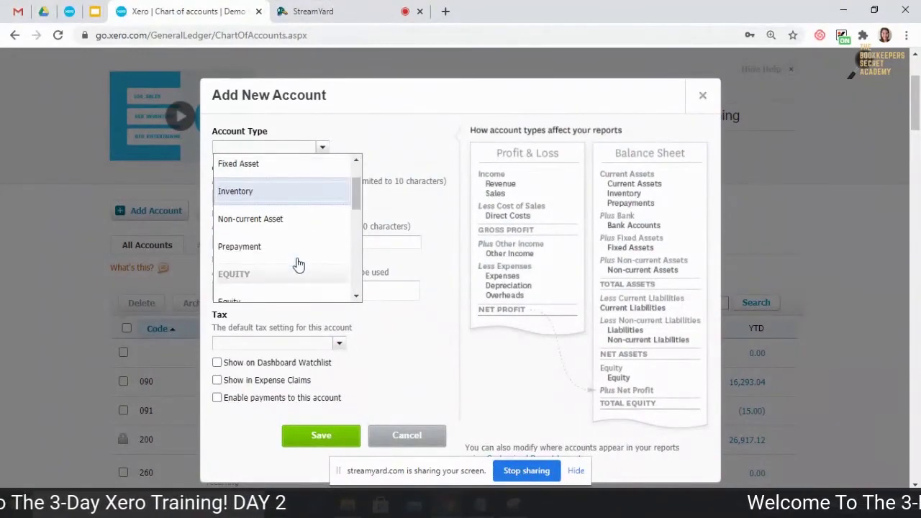
{"action": "scroll", "coordinate": [298, 229], "scroll_direction": "up", "scroll_amount": 1}
{"action": "scroll", "coordinate": [298, 229], "scroll_direction": "down", "scroll_amount": 1}
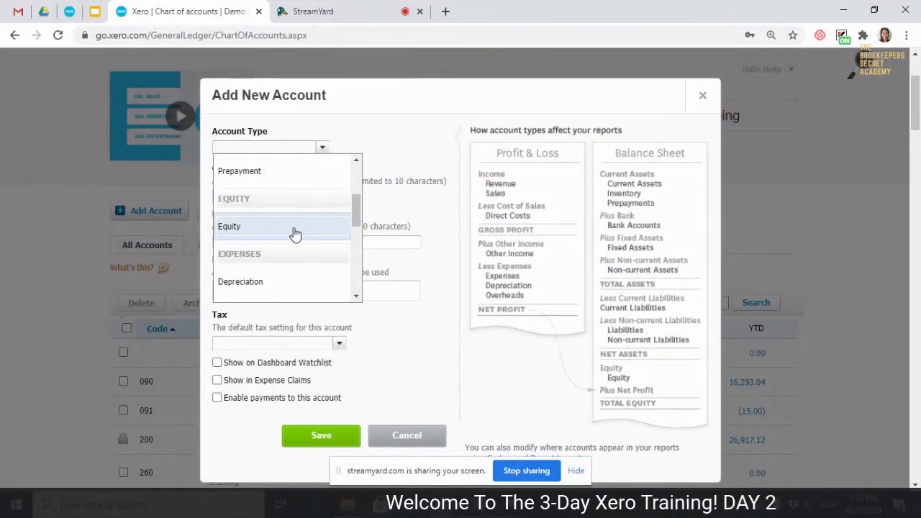
{"action": "scroll", "coordinate": [294, 234], "scroll_direction": "down", "scroll_amount": 1}
{"action": "scroll", "coordinate": [308, 256], "scroll_direction": "down", "scroll_amount": 2}
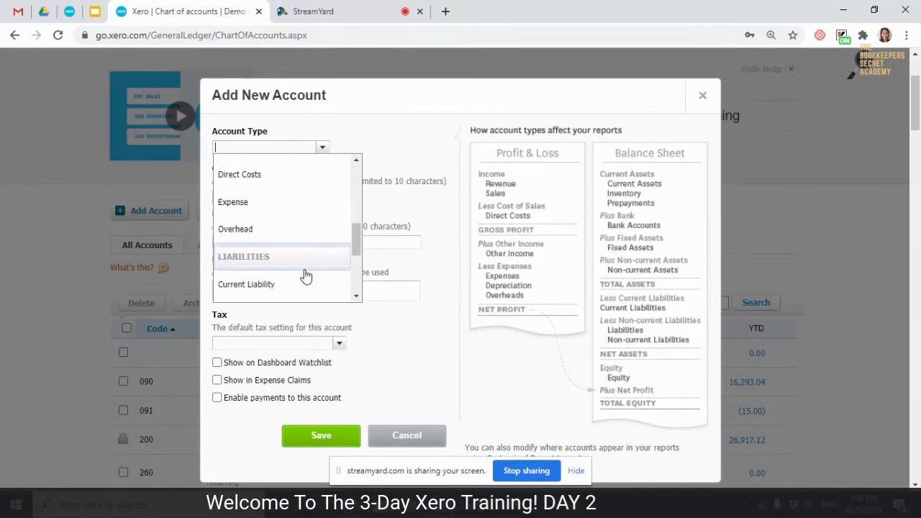
{"action": "scroll", "coordinate": [302, 220], "scroll_direction": "down", "scroll_amount": 1}
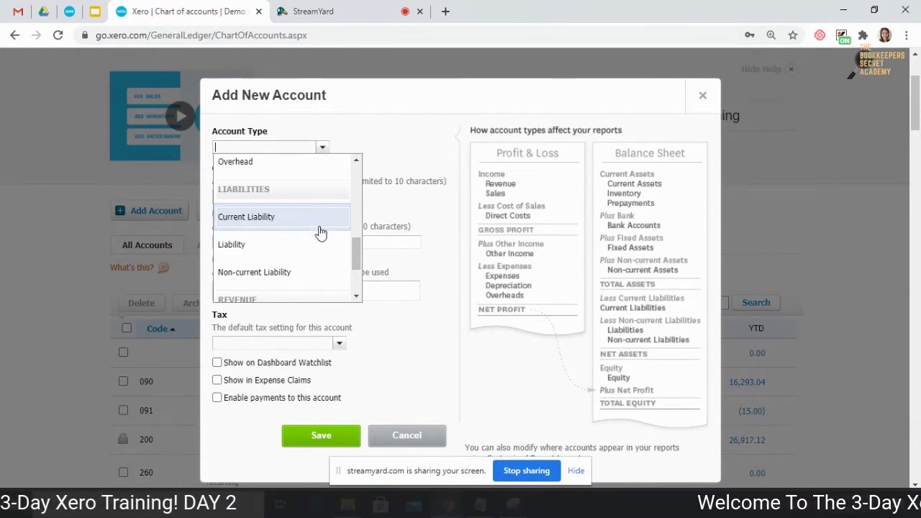
{"action": "scroll", "coordinate": [318, 280], "scroll_direction": "down", "scroll_amount": 2}
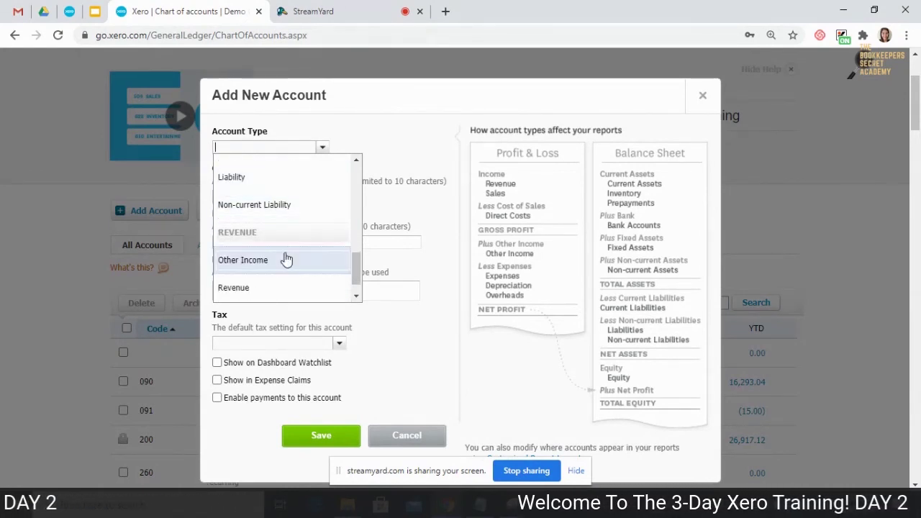
{"action": "scroll", "coordinate": [309, 256], "scroll_direction": "down", "scroll_amount": 1}
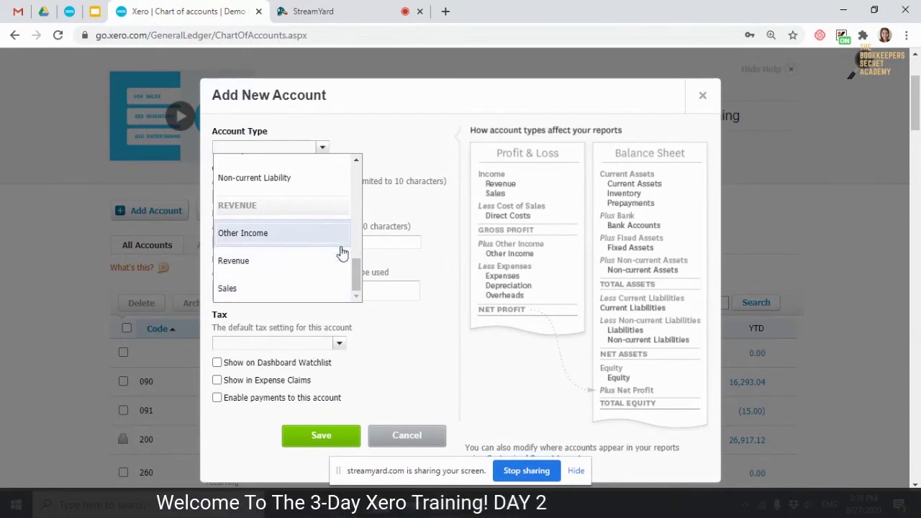
{"action": "left_click", "coordinate": [404, 342]}
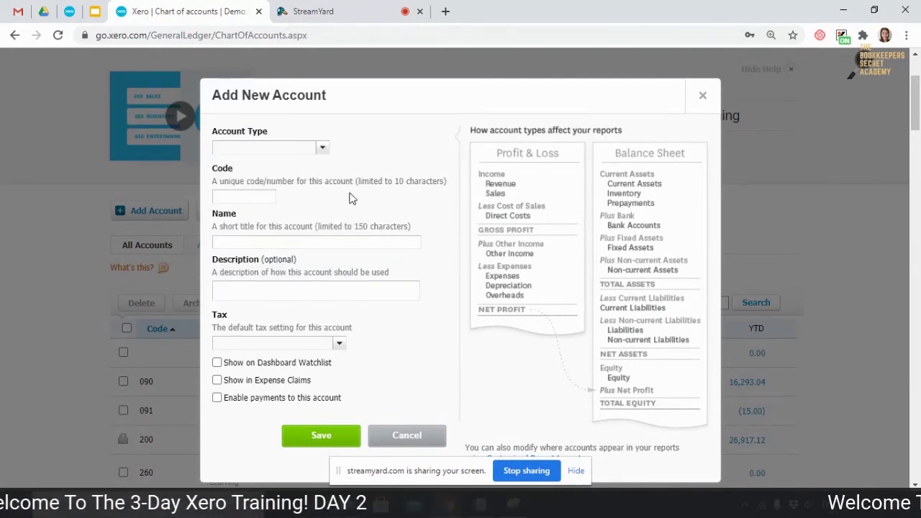
- Set the new account's type to Expense
{"action": "left_click", "coordinate": [319, 148]}
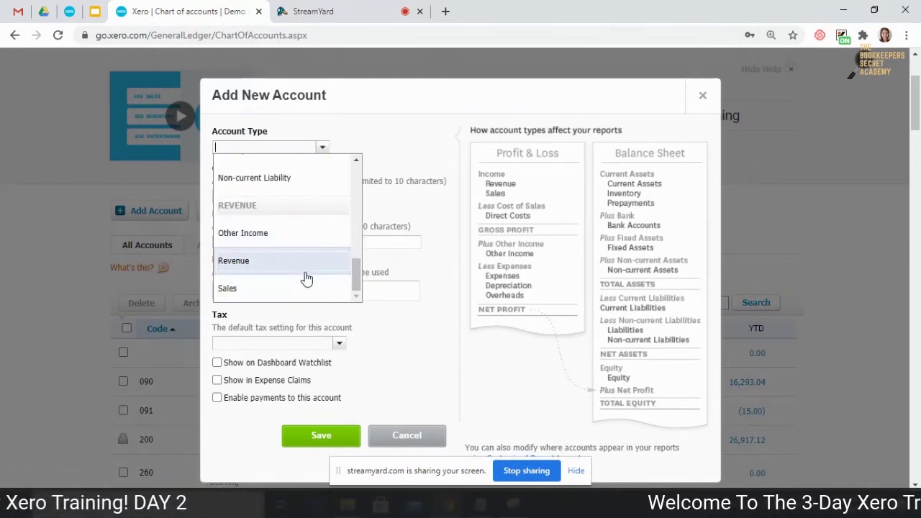
{"action": "scroll", "coordinate": [303, 277], "scroll_direction": "up", "scroll_amount": 4}
{"action": "scroll", "coordinate": [302, 276], "scroll_direction": "down", "scroll_amount": 1}
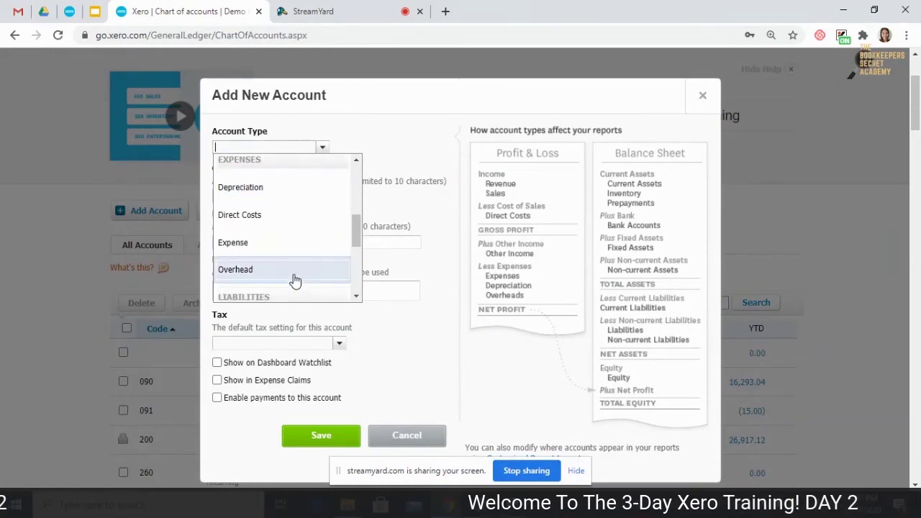
{"action": "left_click", "coordinate": [302, 244]}
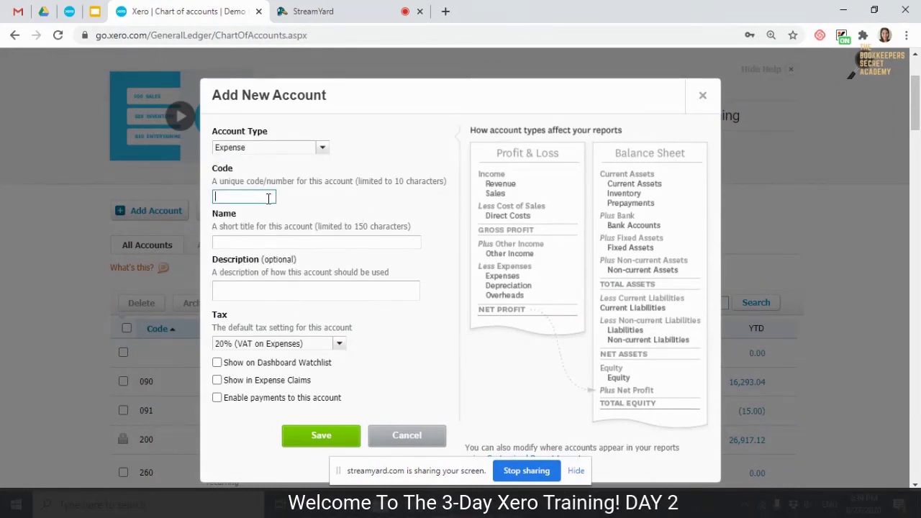
- Look through the existing account codes and types in the chart of accounts for an unused expense code
{"action": "scroll", "coordinate": [100, 300], "scroll_direction": "down", "scroll_amount": 3}
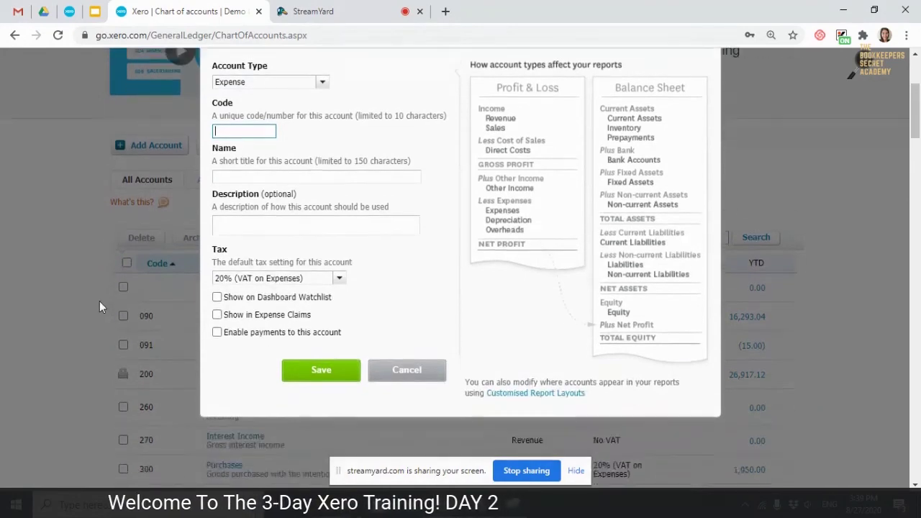
{"action": "scroll", "coordinate": [133, 252], "scroll_direction": "up", "scroll_amount": 1}
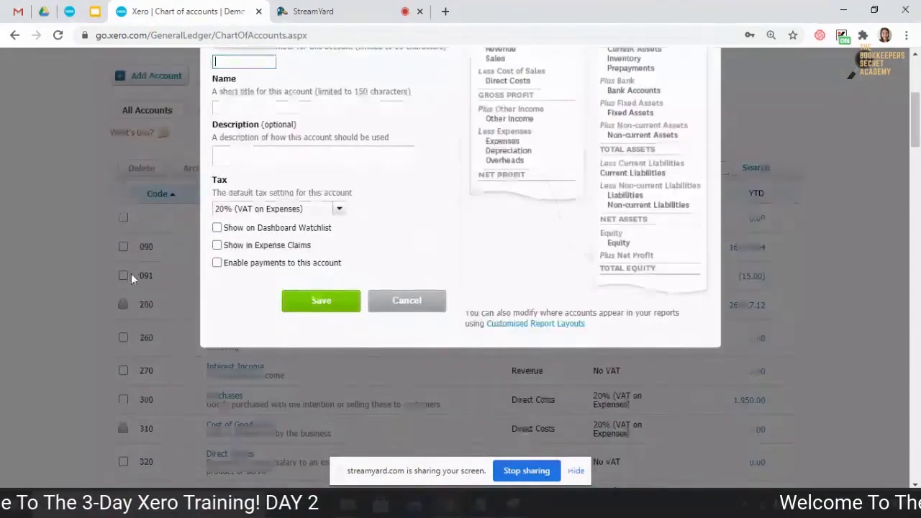
{"action": "scroll", "coordinate": [140, 337], "scroll_direction": "down", "scroll_amount": 3}
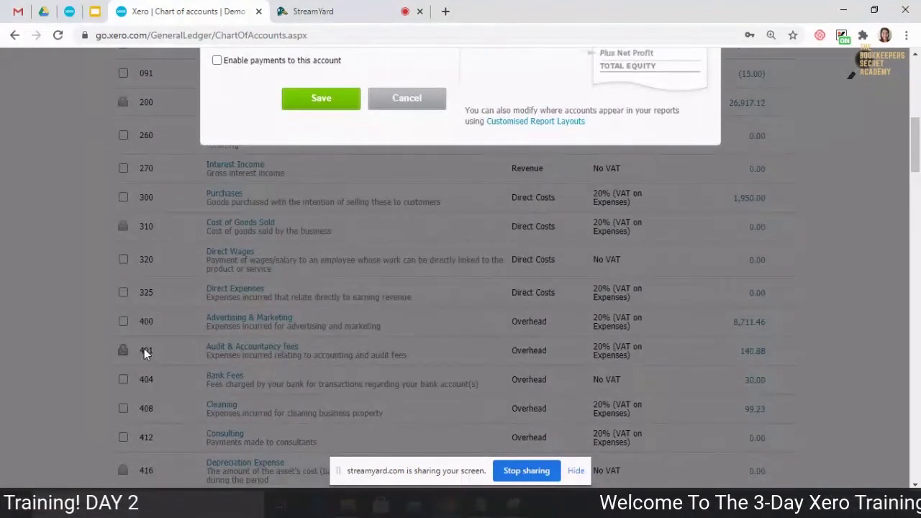
{"action": "scroll", "coordinate": [146, 294], "scroll_direction": "up", "scroll_amount": 1}
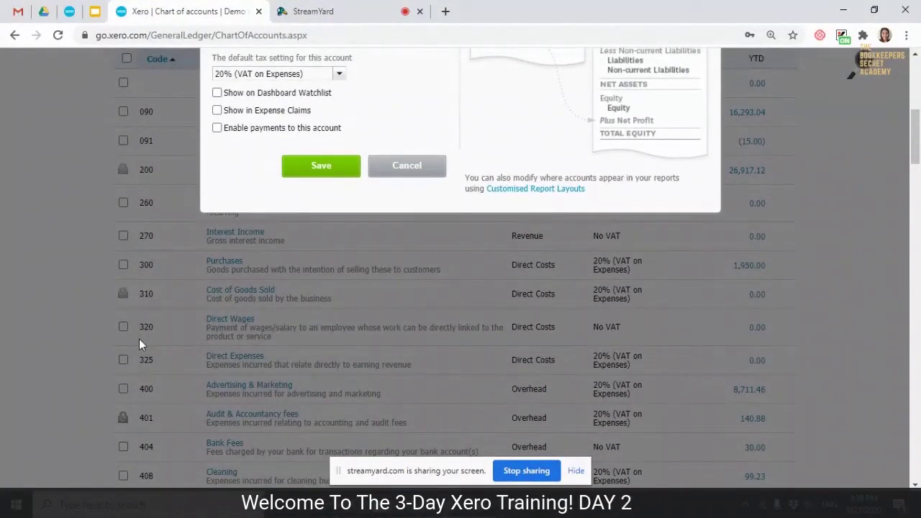
{"action": "scroll", "coordinate": [139, 339], "scroll_direction": "down", "scroll_amount": 1}
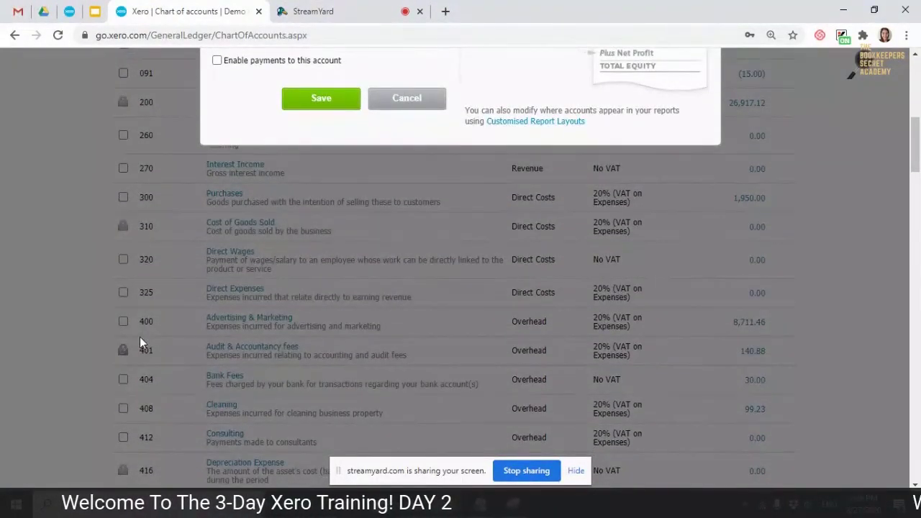
{"action": "scroll", "coordinate": [139, 337], "scroll_direction": "up", "scroll_amount": 3}
{"action": "scroll", "coordinate": [140, 333], "scroll_direction": "down", "scroll_amount": 5}
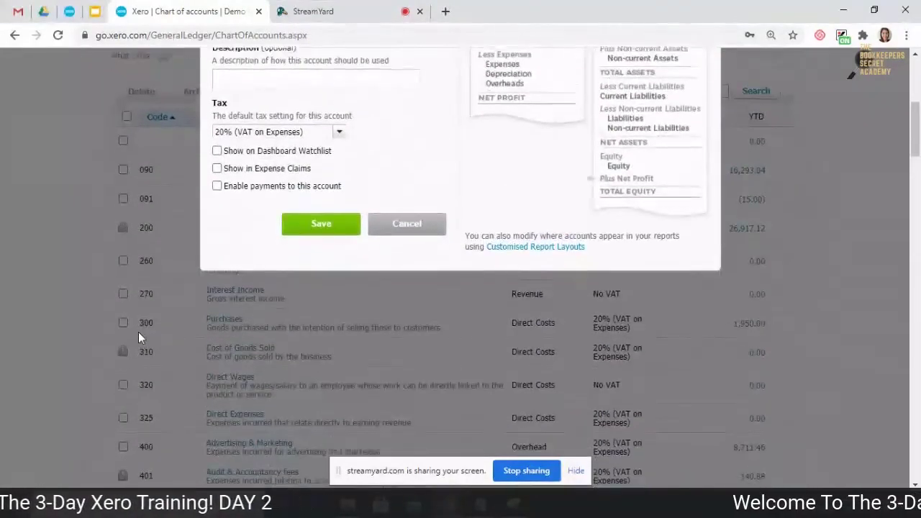
{"action": "scroll", "coordinate": [525, 283], "scroll_direction": "down", "scroll_amount": 8}
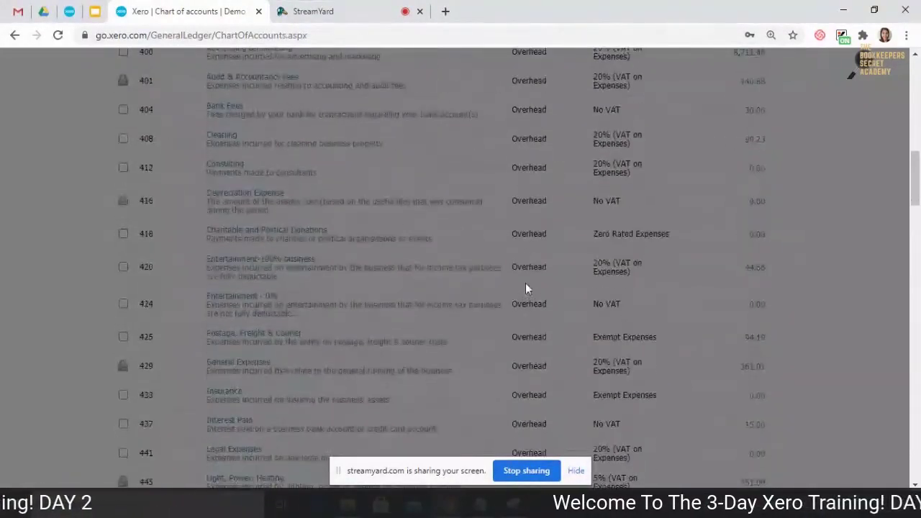
{"action": "scroll", "coordinate": [534, 359], "scroll_direction": "down", "scroll_amount": 10}
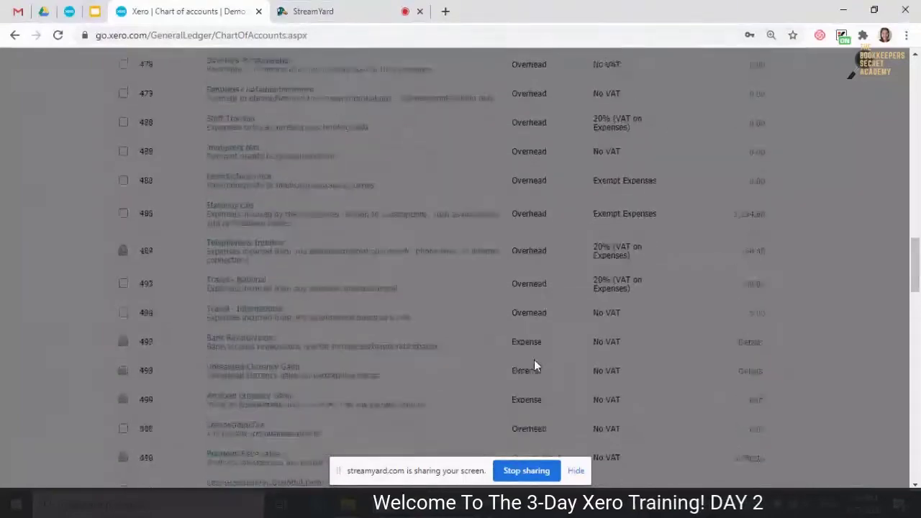
{"action": "scroll", "coordinate": [534, 359], "scroll_direction": "up", "scroll_amount": 4}
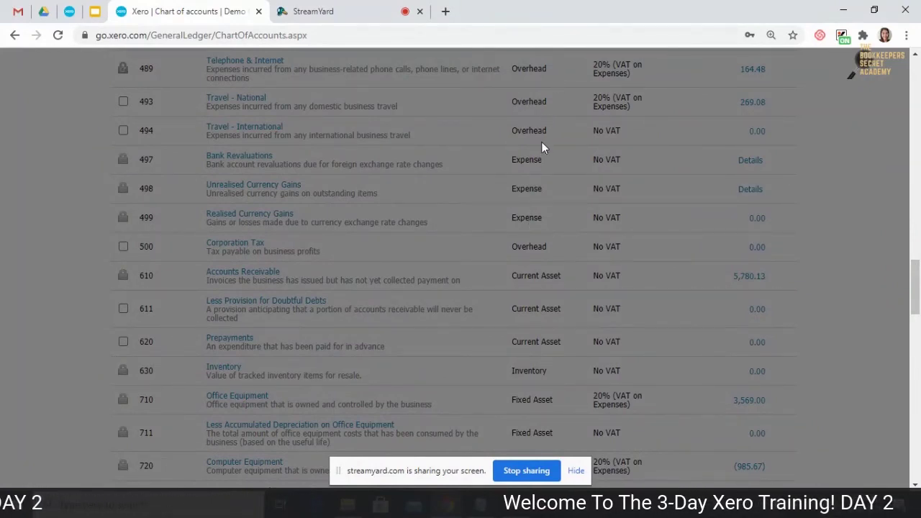
{"action": "scroll", "coordinate": [541, 143], "scroll_direction": "up", "scroll_amount": 1}
{"action": "scroll", "coordinate": [536, 169], "scroll_direction": "down", "scroll_amount": 1}
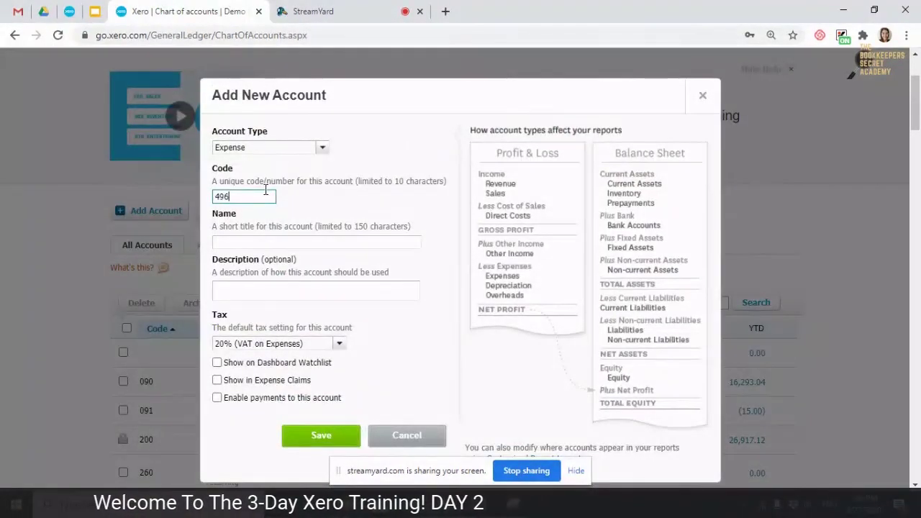
- Give the new account code 496, the name "Meals" and the description "business meals"
{"action": "left_click", "coordinate": [312, 242]}
{"action": "left_click", "coordinate": [305, 261]}
{"action": "type", "text": "MEa"}
{"action": "key", "text": "BackSpace"}
{"action": "key", "text": "BackSpace"}
{"action": "type", "text": "eals"}
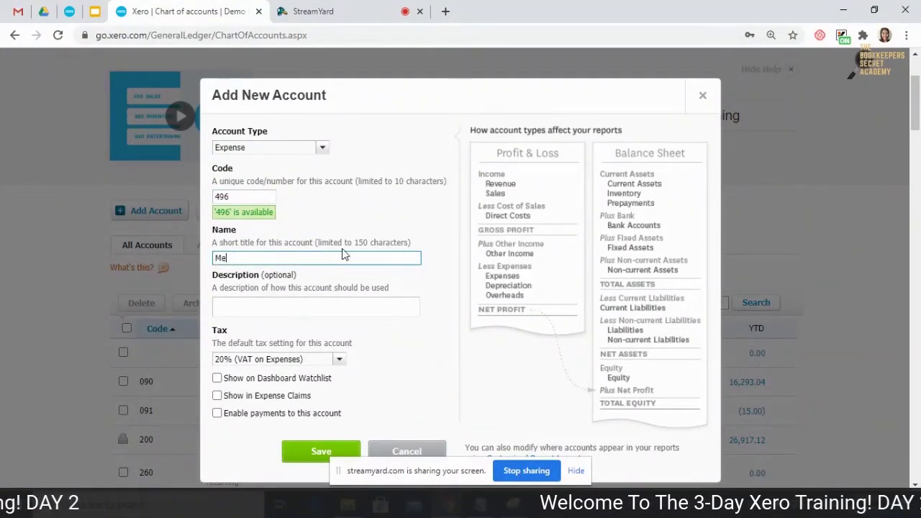
{"action": "left_click", "coordinate": [379, 312]}
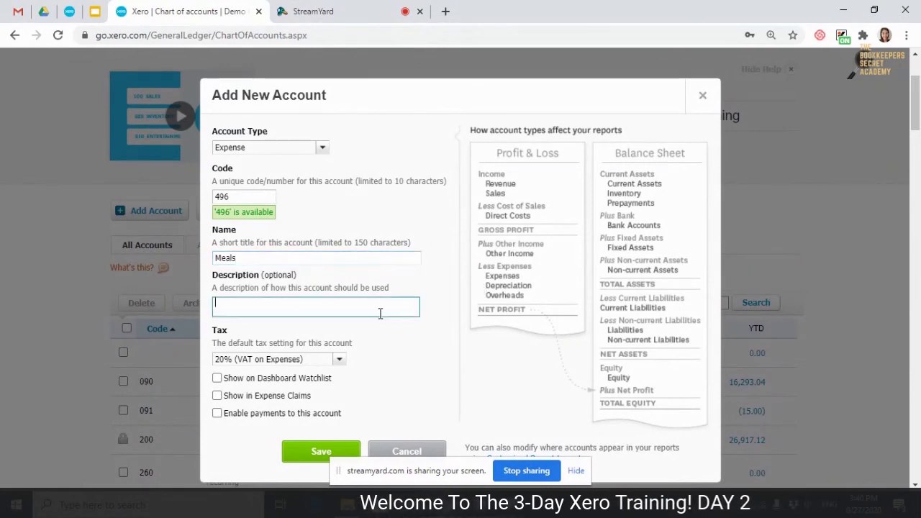
{"action": "type", "text": "meals"}
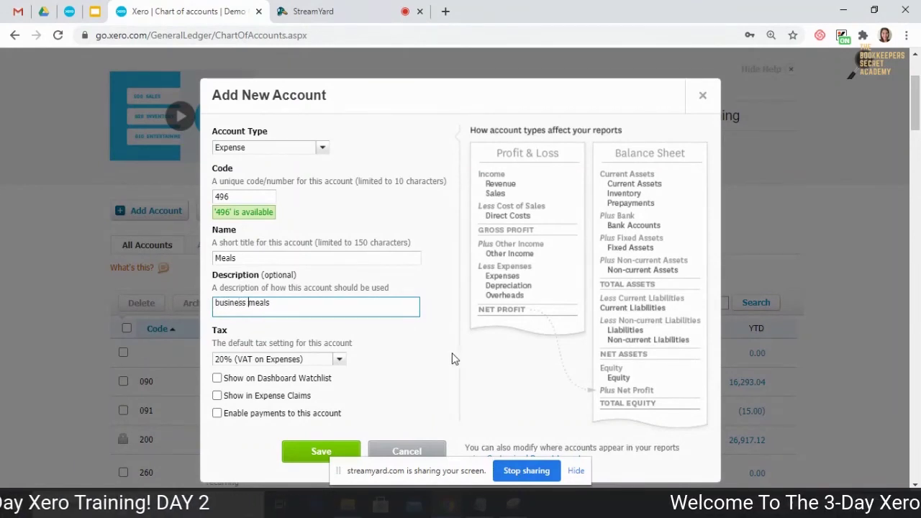
- Set the Meals account's default tax to 5% (VAT on Expenses)
{"action": "left_click", "coordinate": [321, 359]}
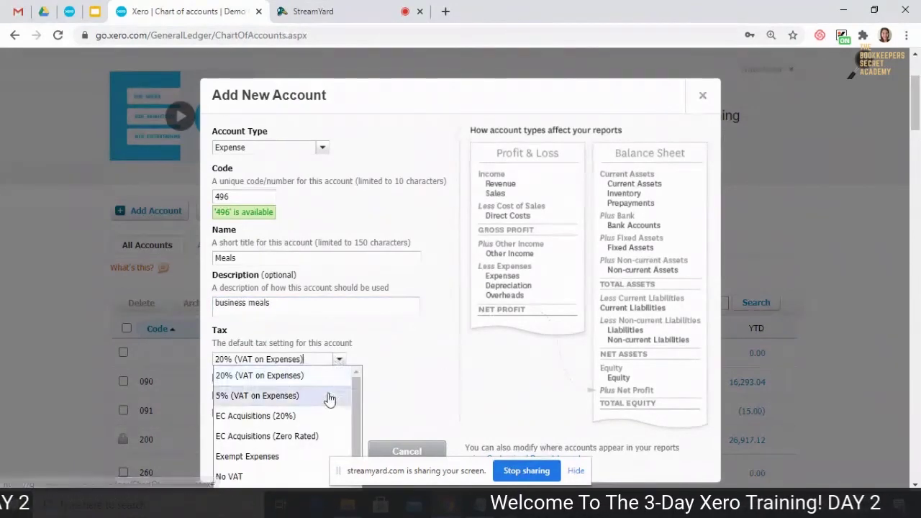
{"action": "left_click", "coordinate": [329, 396]}
{"action": "scroll", "coordinate": [425, 374], "scroll_direction": "down", "scroll_amount": 1}
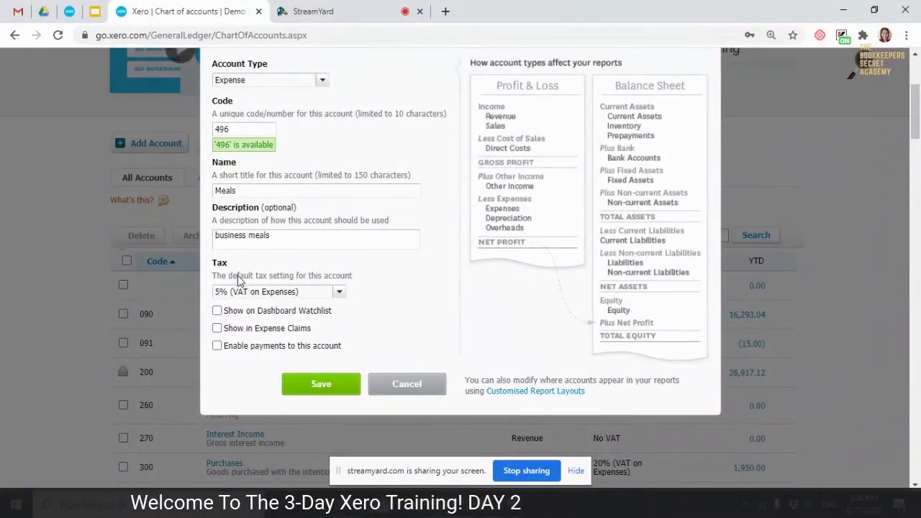
{"action": "left_click", "coordinate": [340, 288]}
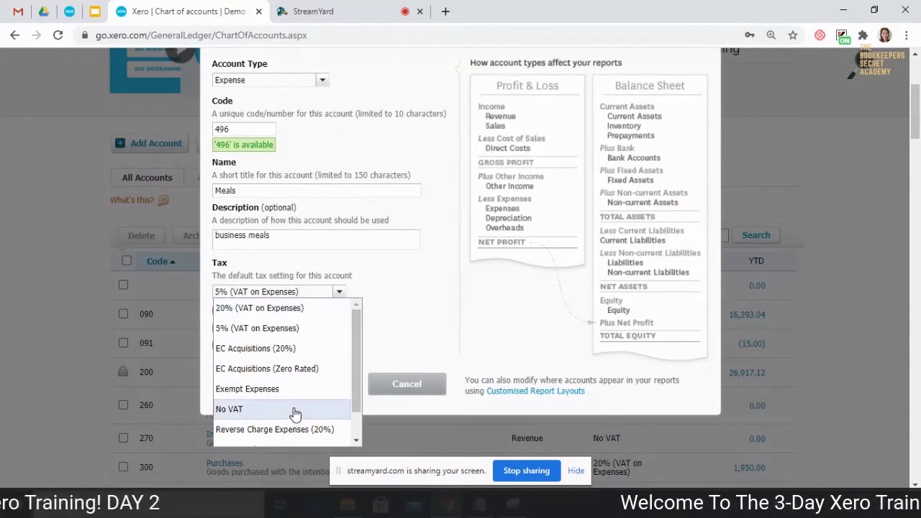
{"action": "left_click", "coordinate": [295, 412]}
{"action": "left_click", "coordinate": [339, 292]}
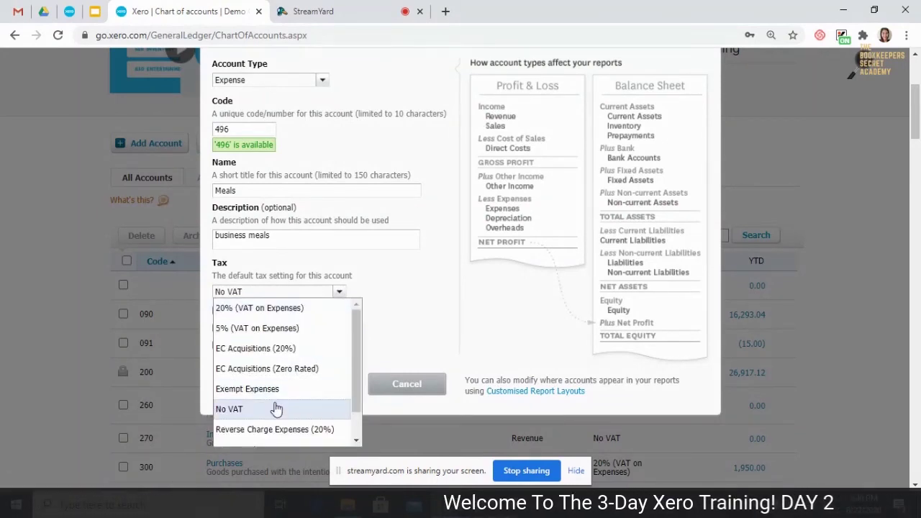
{"action": "left_click", "coordinate": [308, 327]}
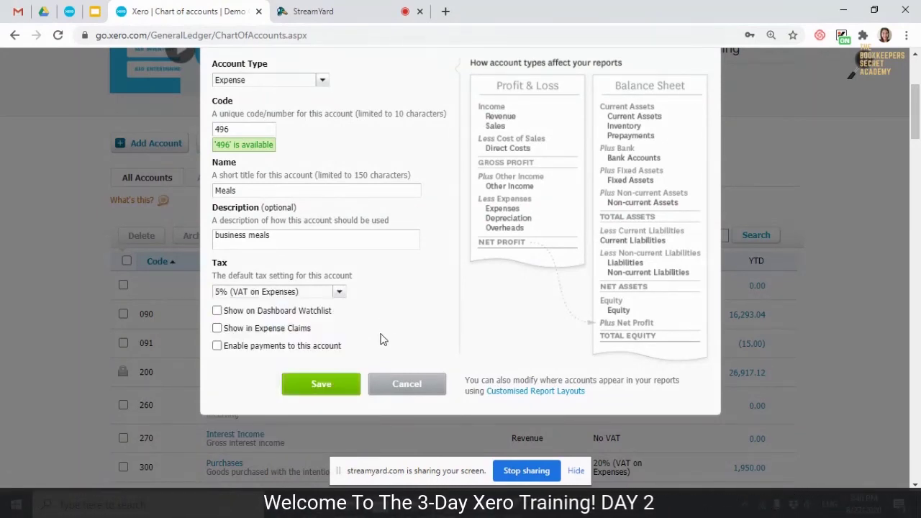
- Include the Meals account in the dashboard watchlist, save it and check the Account watchlist on the Dashboard
{"action": "double_click", "coordinate": [277, 312]}
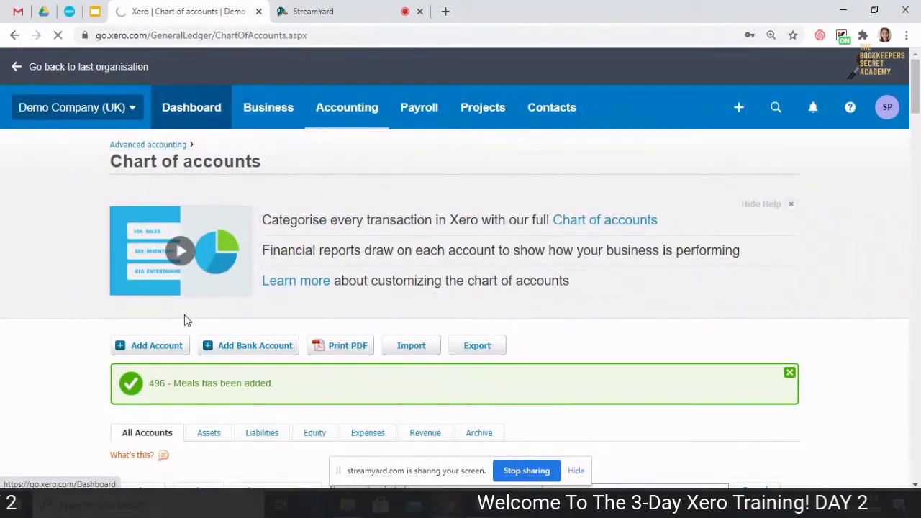
{"action": "scroll", "coordinate": [540, 230], "scroll_direction": "down", "scroll_amount": 1}
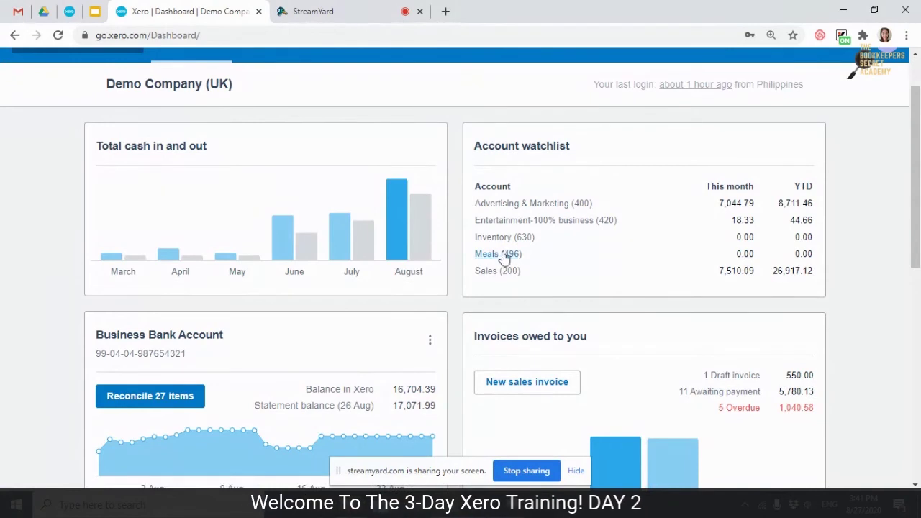
{"action": "scroll", "coordinate": [558, 192], "scroll_direction": "up", "scroll_amount": 1}
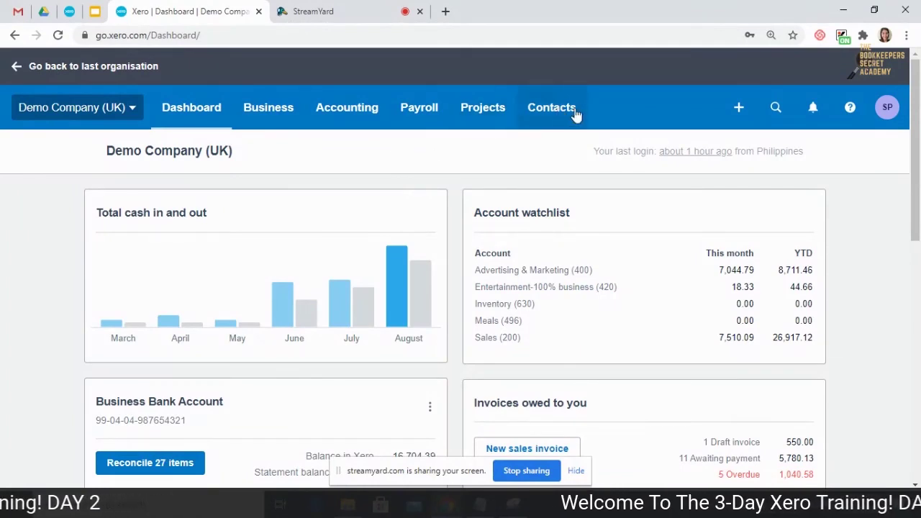
- Return from the Dashboard to the Chart of accounts and look over the first accounts in the list
{"action": "left_click", "coordinate": [546, 117]}
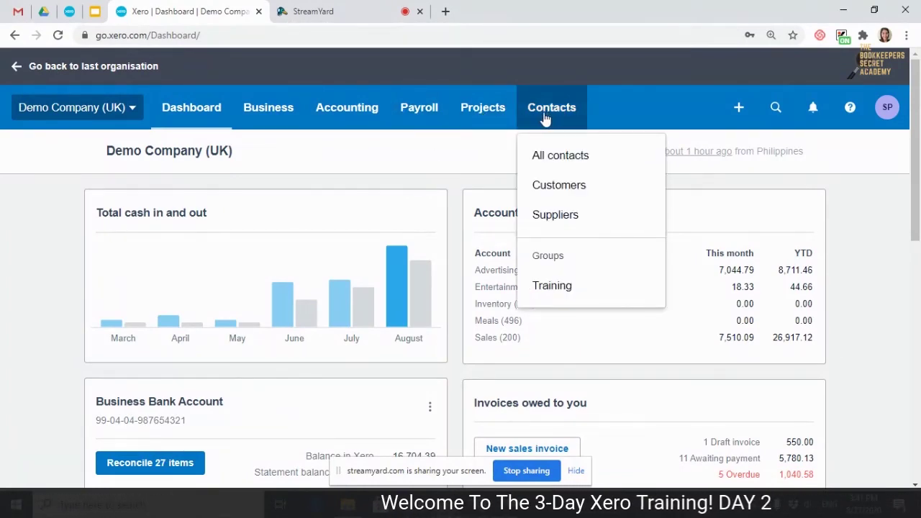
{"action": "left_click", "coordinate": [379, 107]}
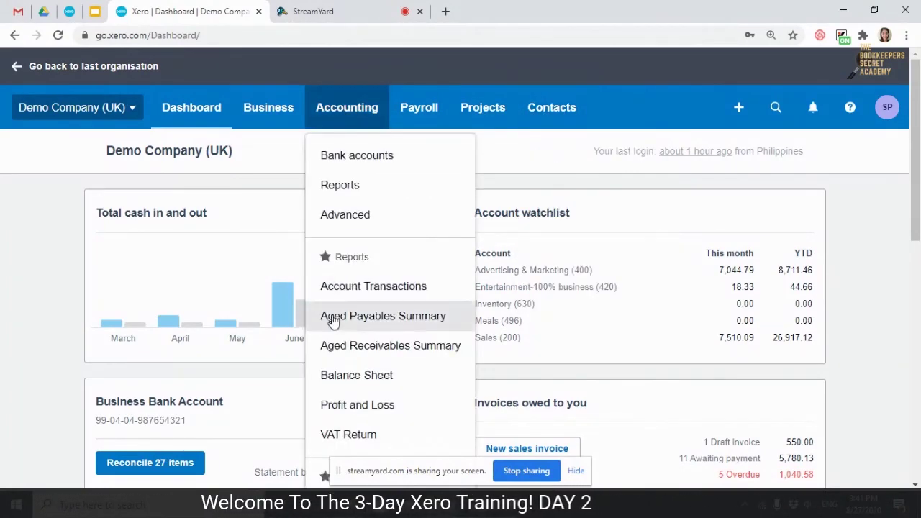
{"action": "scroll", "coordinate": [359, 345], "scroll_direction": "down", "scroll_amount": 3}
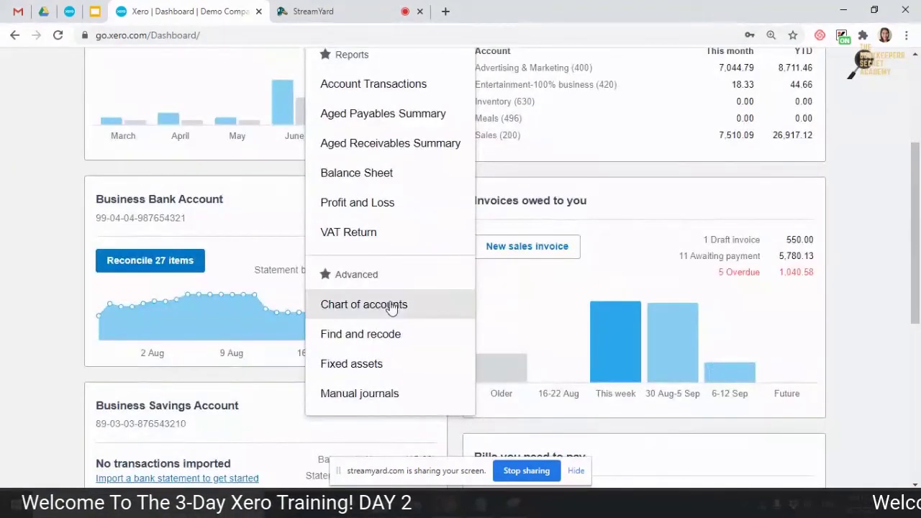
{"action": "left_click", "coordinate": [391, 305]}
{"action": "scroll", "coordinate": [388, 315], "scroll_direction": "down", "scroll_amount": 3}
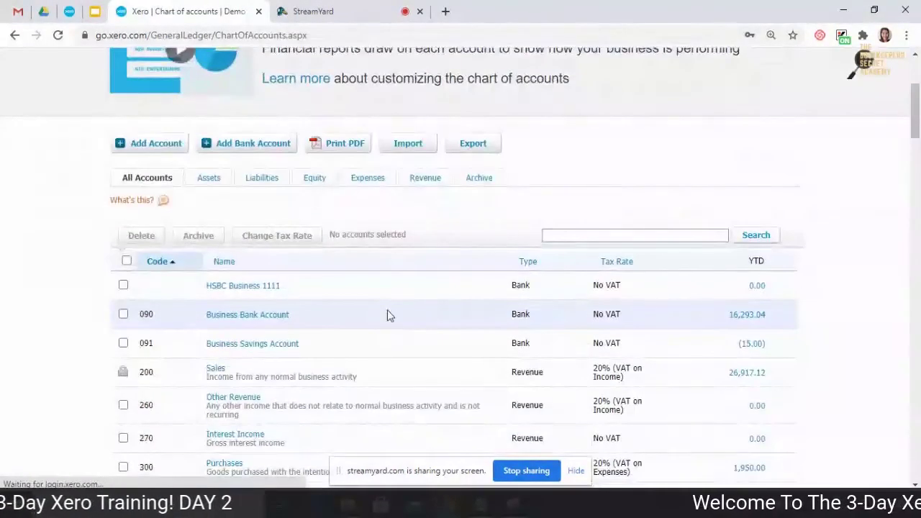
{"action": "scroll", "coordinate": [388, 316], "scroll_direction": "down", "scroll_amount": 2}
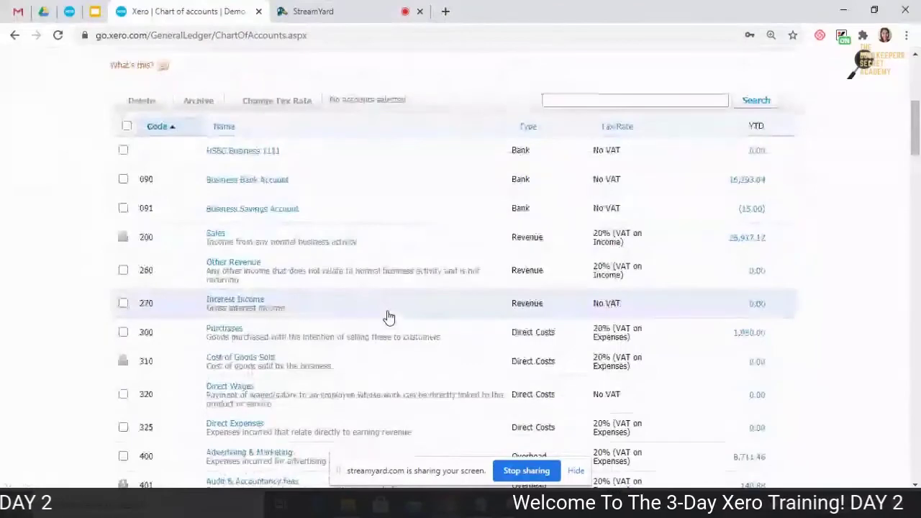
{"action": "scroll", "coordinate": [388, 316], "scroll_direction": "down", "scroll_amount": 1}
- Review the chart of accounts by category, viewing the Assets, Liabilities, Expenses, Revenue and Archive lists
{"action": "scroll", "coordinate": [170, 190], "scroll_direction": "up", "scroll_amount": 2}
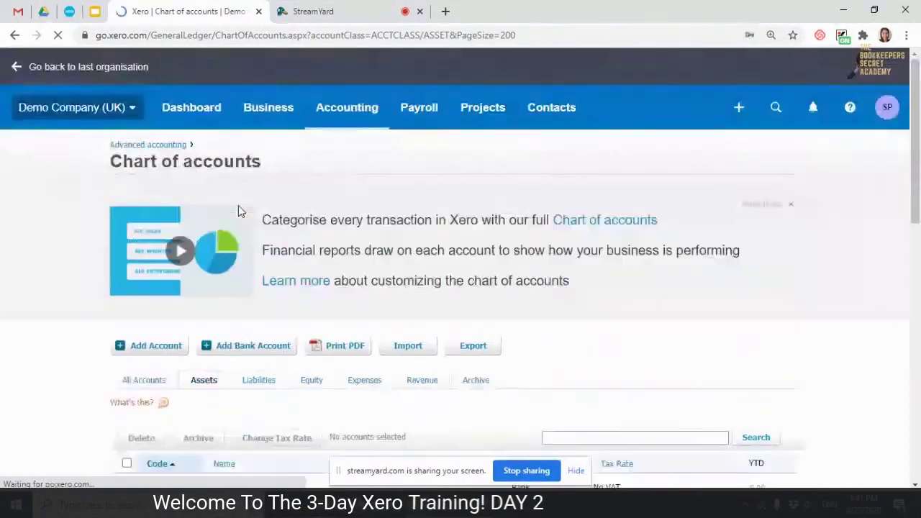
{"action": "scroll", "coordinate": [262, 280], "scroll_direction": "down", "scroll_amount": 3}
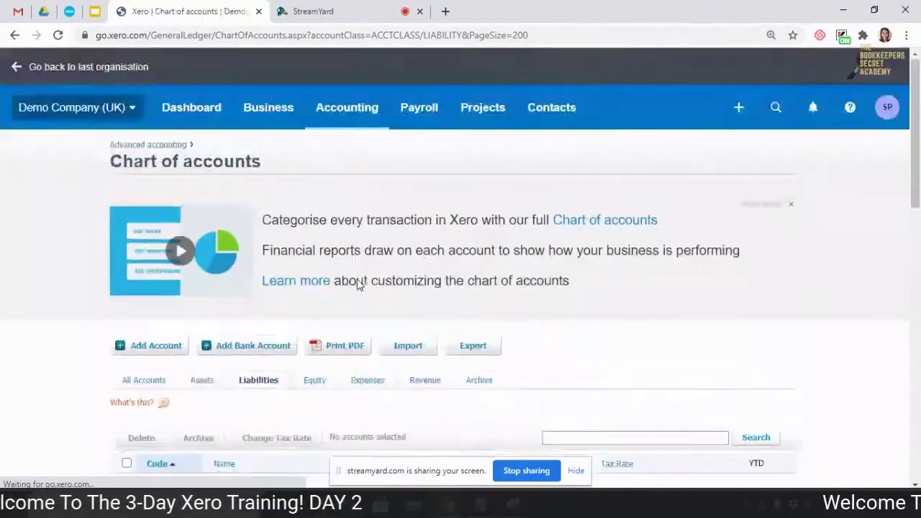
{"action": "scroll", "coordinate": [360, 281], "scroll_direction": "down", "scroll_amount": 12}
{"action": "scroll", "coordinate": [365, 375], "scroll_direction": "up", "scroll_amount": 5}
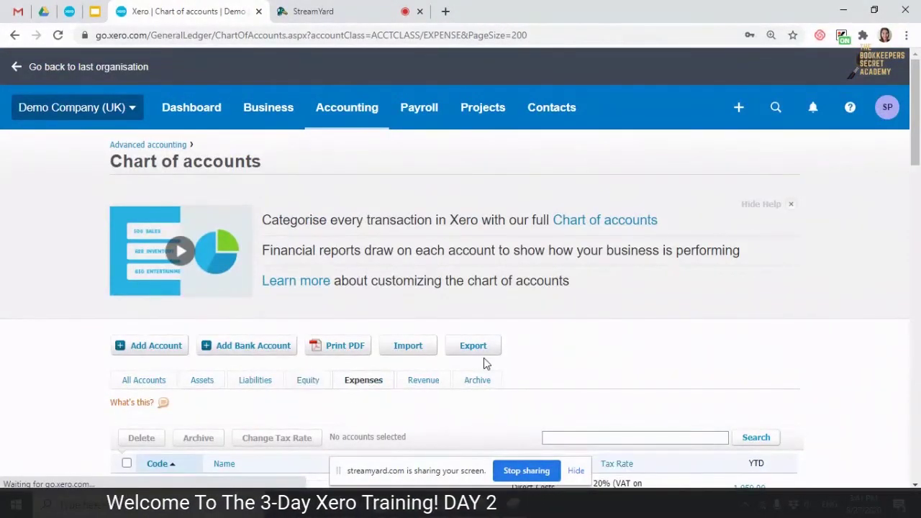
{"action": "scroll", "coordinate": [484, 358], "scroll_direction": "down", "scroll_amount": 6}
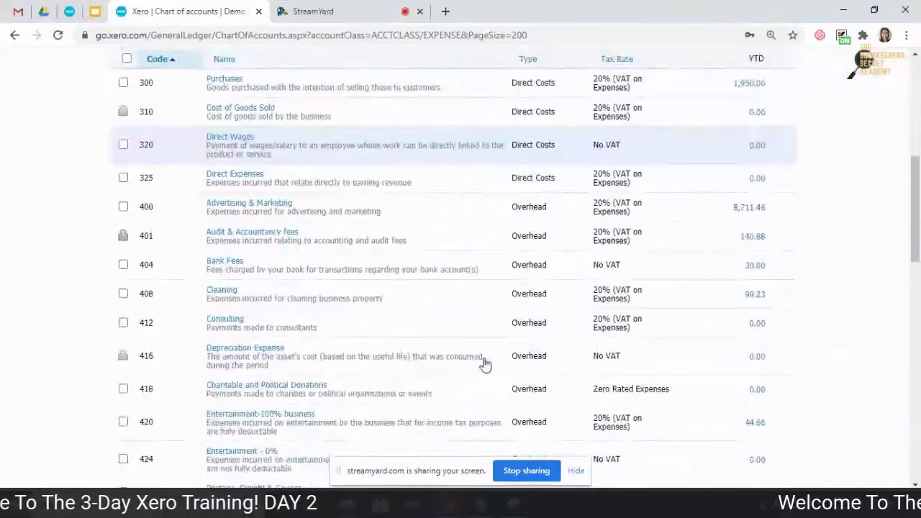
{"action": "scroll", "coordinate": [474, 325], "scroll_direction": "up", "scroll_amount": 6}
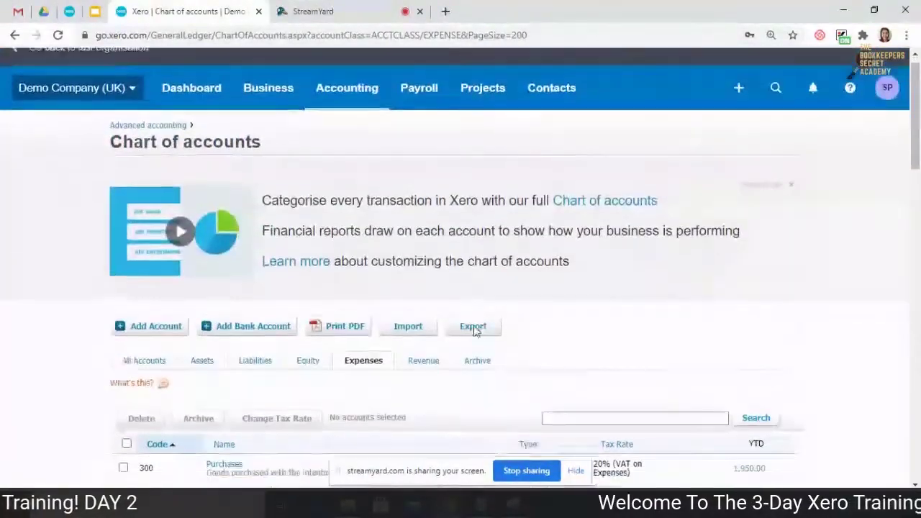
{"action": "scroll", "coordinate": [420, 195], "scroll_direction": "down", "scroll_amount": 3}
{"action": "left_click", "coordinate": [422, 179]}
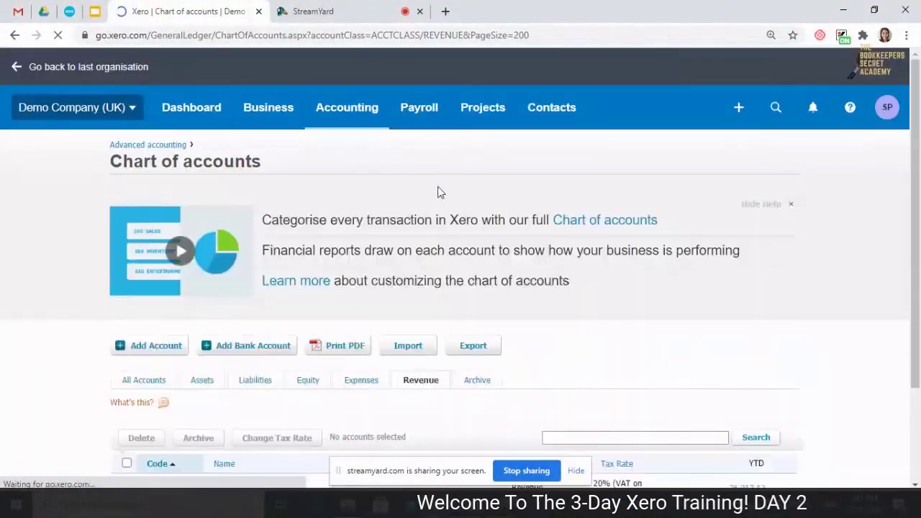
{"action": "scroll", "coordinate": [511, 333], "scroll_direction": "down", "scroll_amount": 2}
{"action": "left_click", "coordinate": [478, 259]}
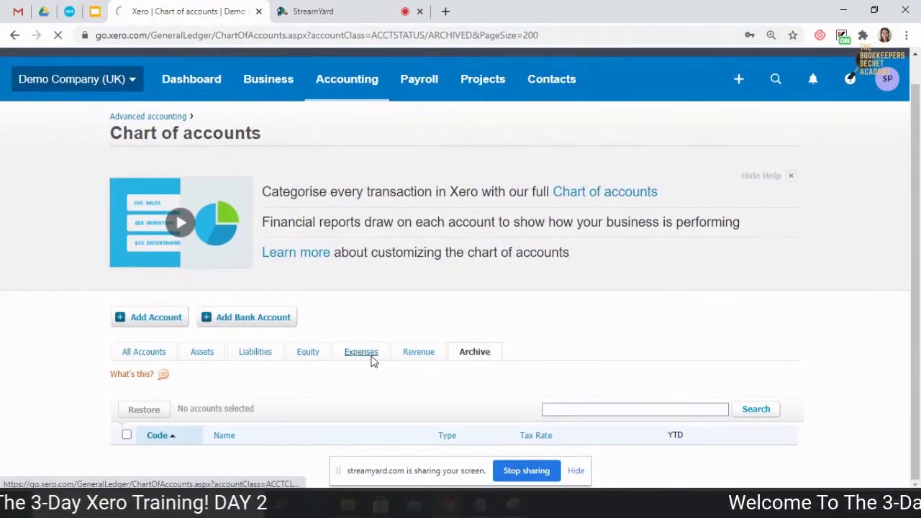
- Show all accounts again, view the Business Bank Account's editable details and close them without changes
{"action": "scroll", "coordinate": [371, 364], "scroll_direction": "down", "scroll_amount": 3}
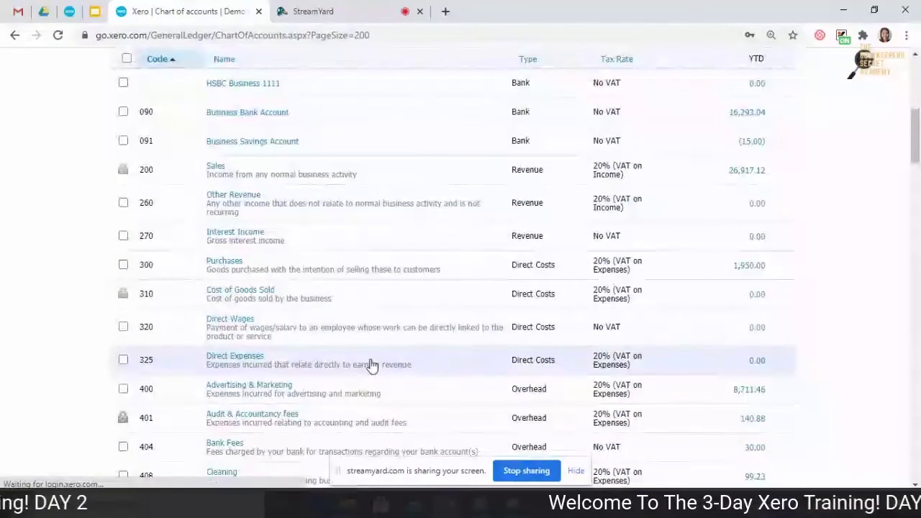
{"action": "left_click", "coordinate": [253, 251]}
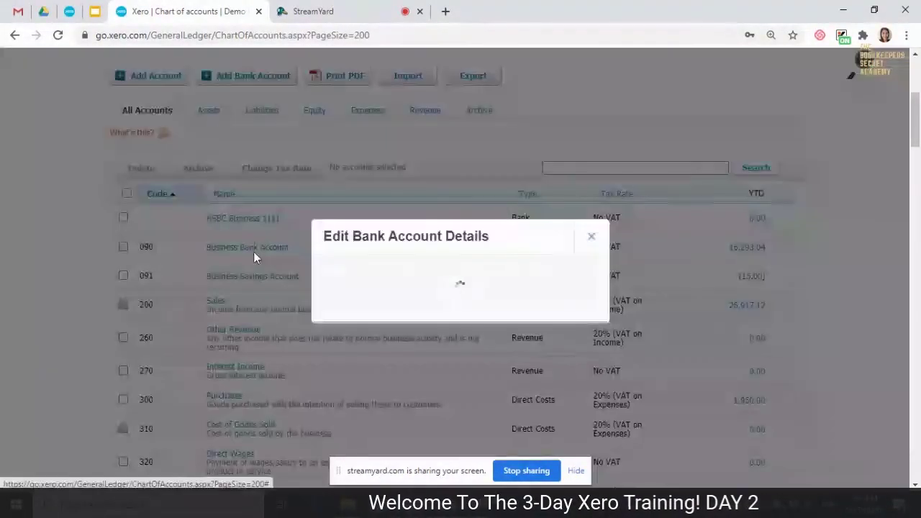
{"action": "scroll", "coordinate": [411, 269], "scroll_direction": "down", "scroll_amount": 3}
{"action": "scroll", "coordinate": [442, 360], "scroll_direction": "up", "scroll_amount": 4}
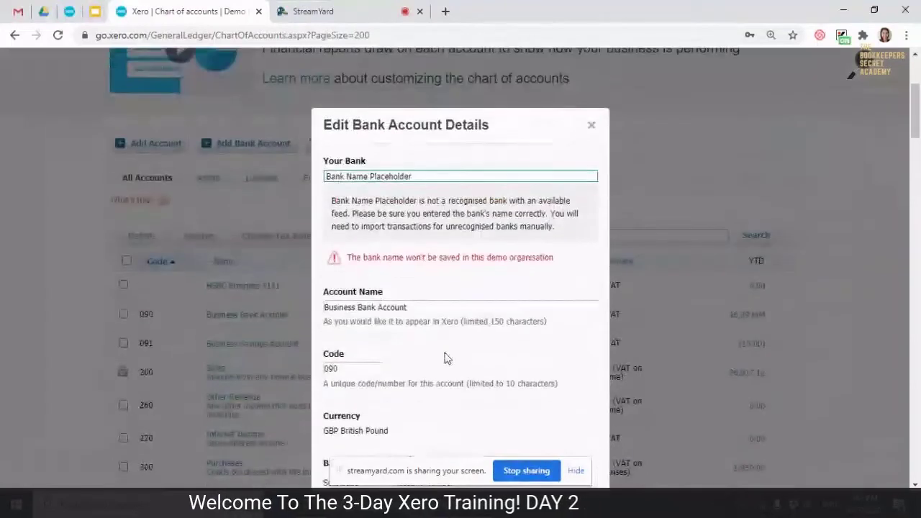
{"action": "left_click", "coordinate": [592, 127]}
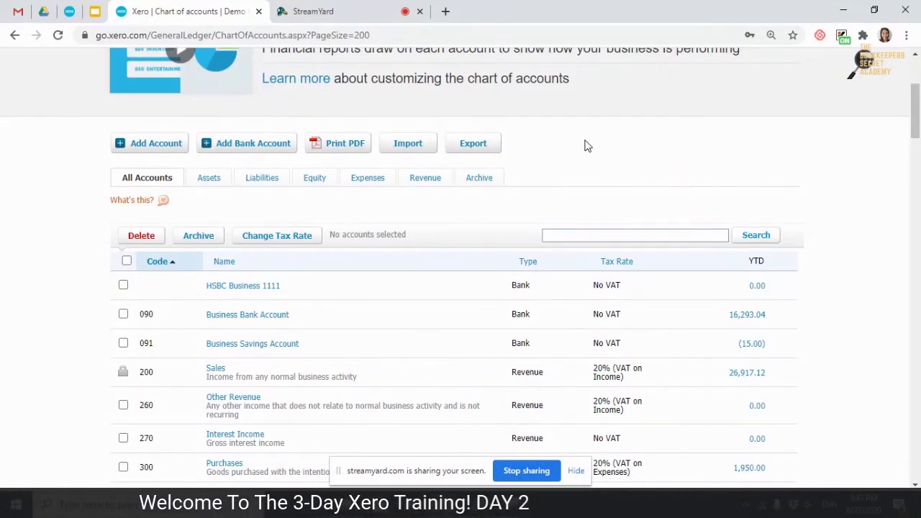
{"action": "scroll", "coordinate": [555, 237], "scroll_direction": "down", "scroll_amount": 7}
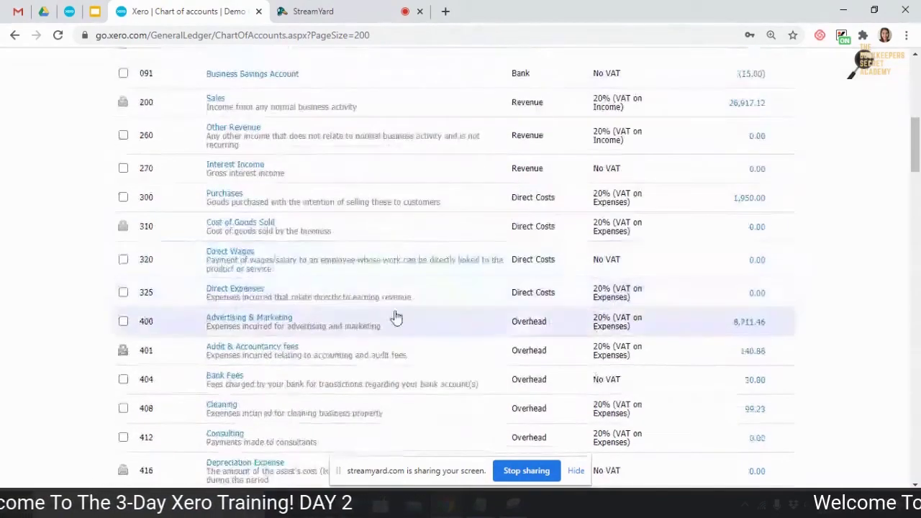
{"action": "scroll", "coordinate": [403, 392], "scroll_direction": "down", "scroll_amount": 3}
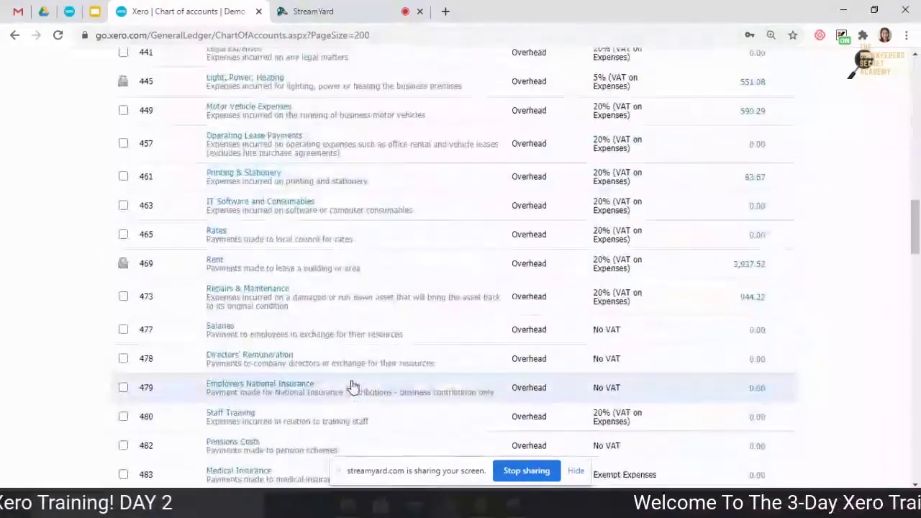
{"action": "scroll", "coordinate": [352, 385], "scroll_direction": "up", "scroll_amount": 10}
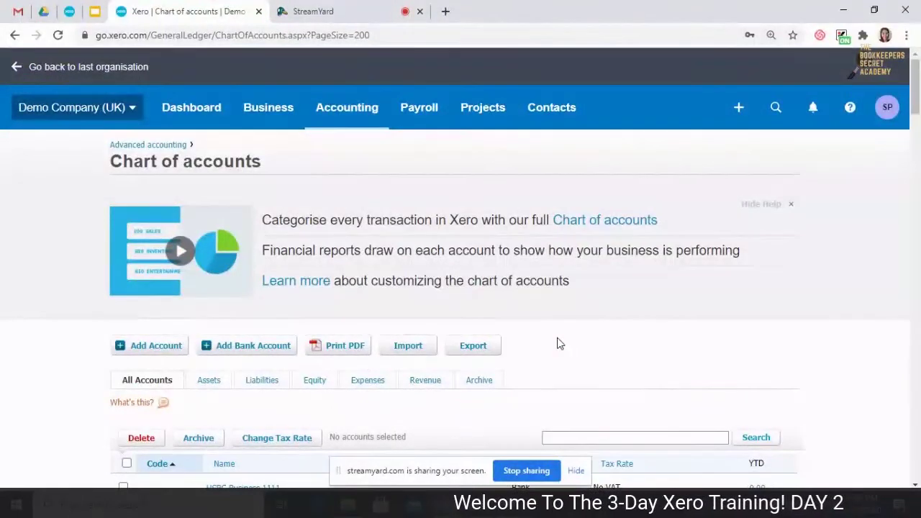